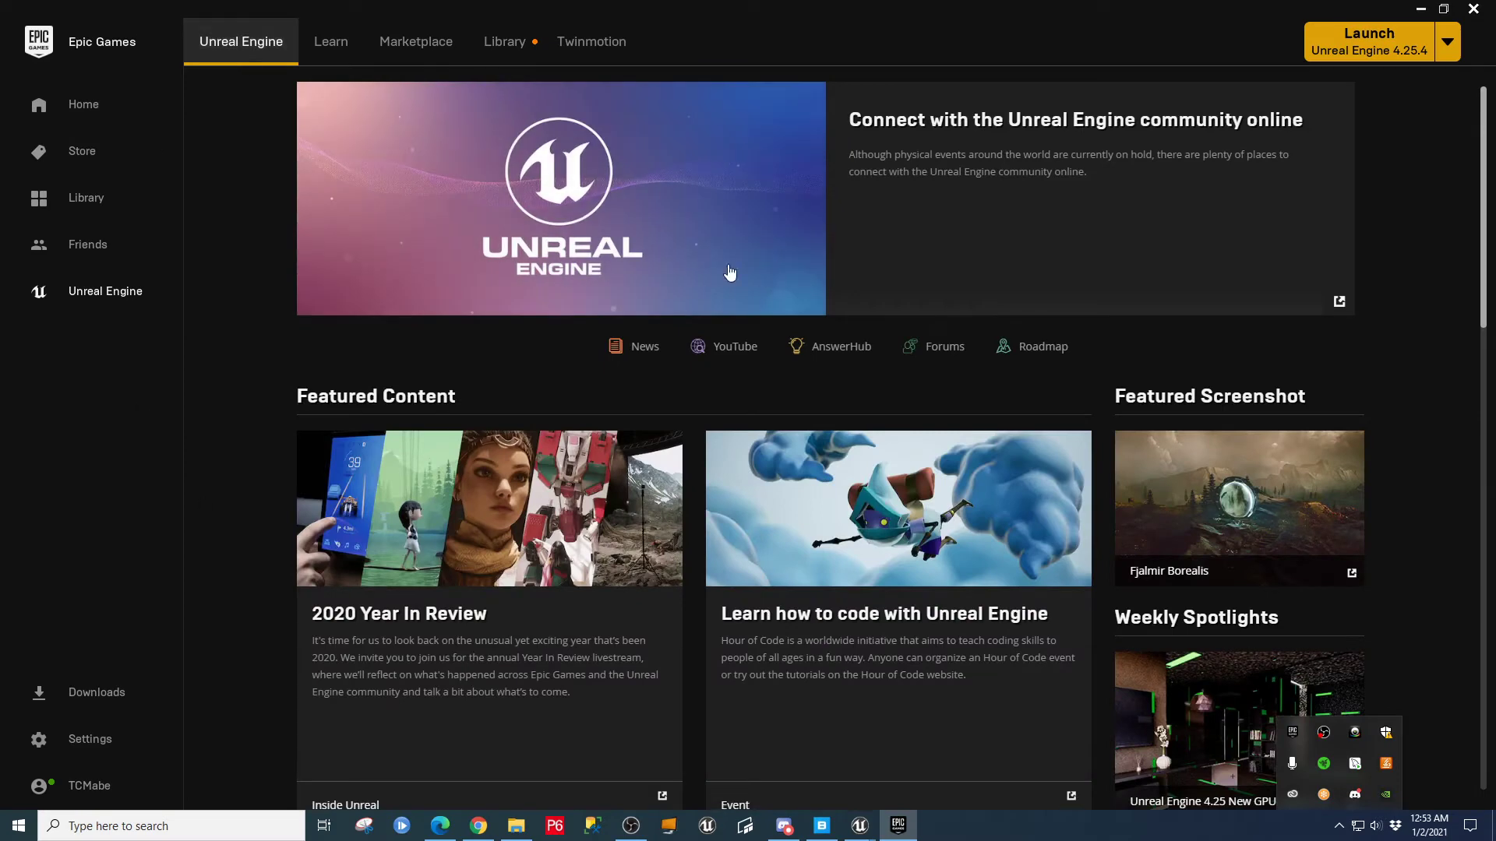
# - Look over the installed engine versions and projects in the Epic Games launcher's library, and minimise the launcher
pyautogui.click(504, 46)
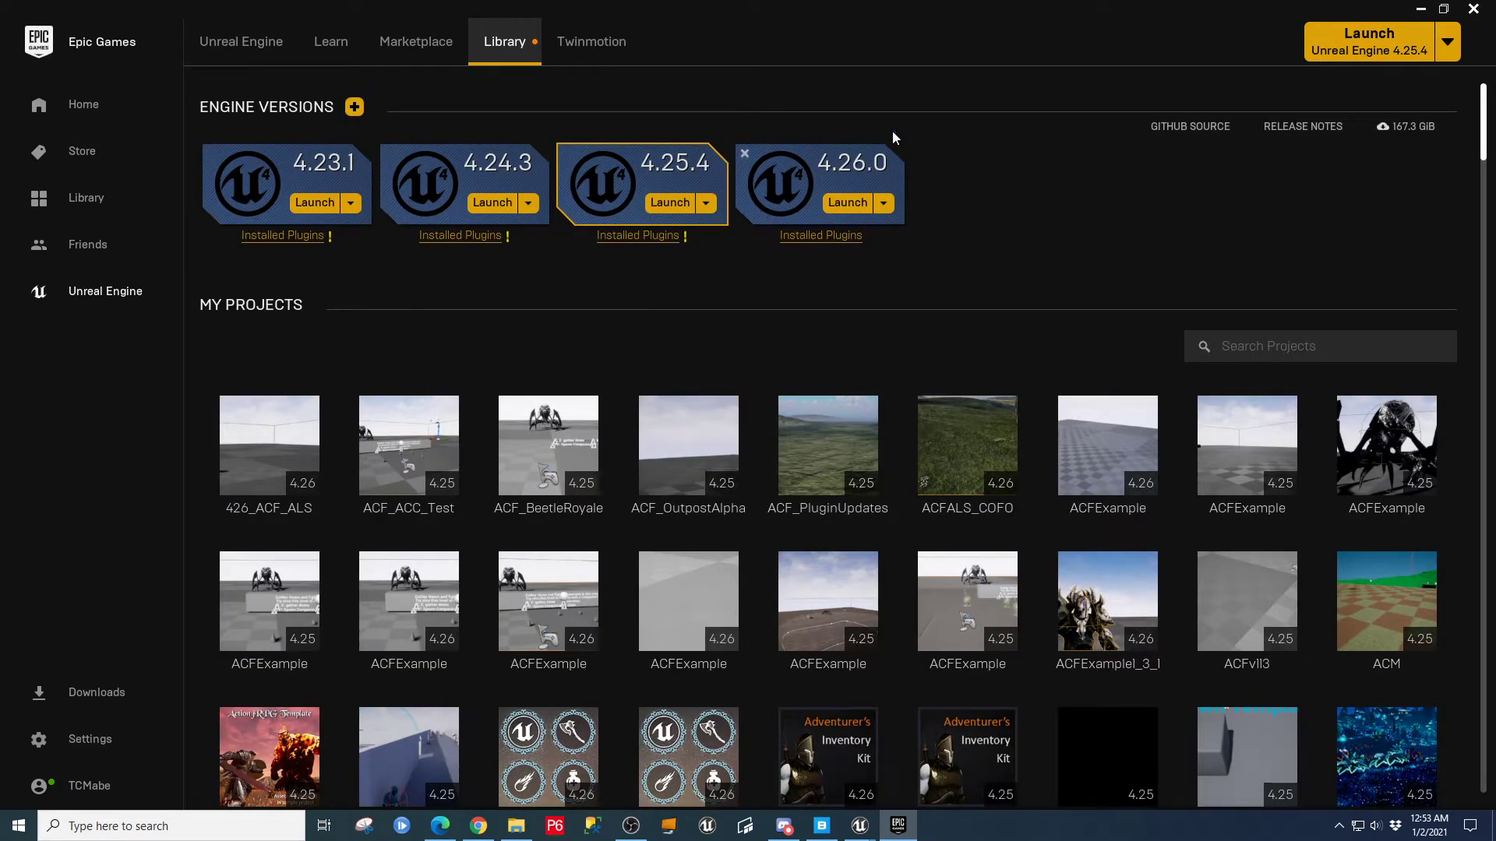
pyautogui.click(1419, 10)
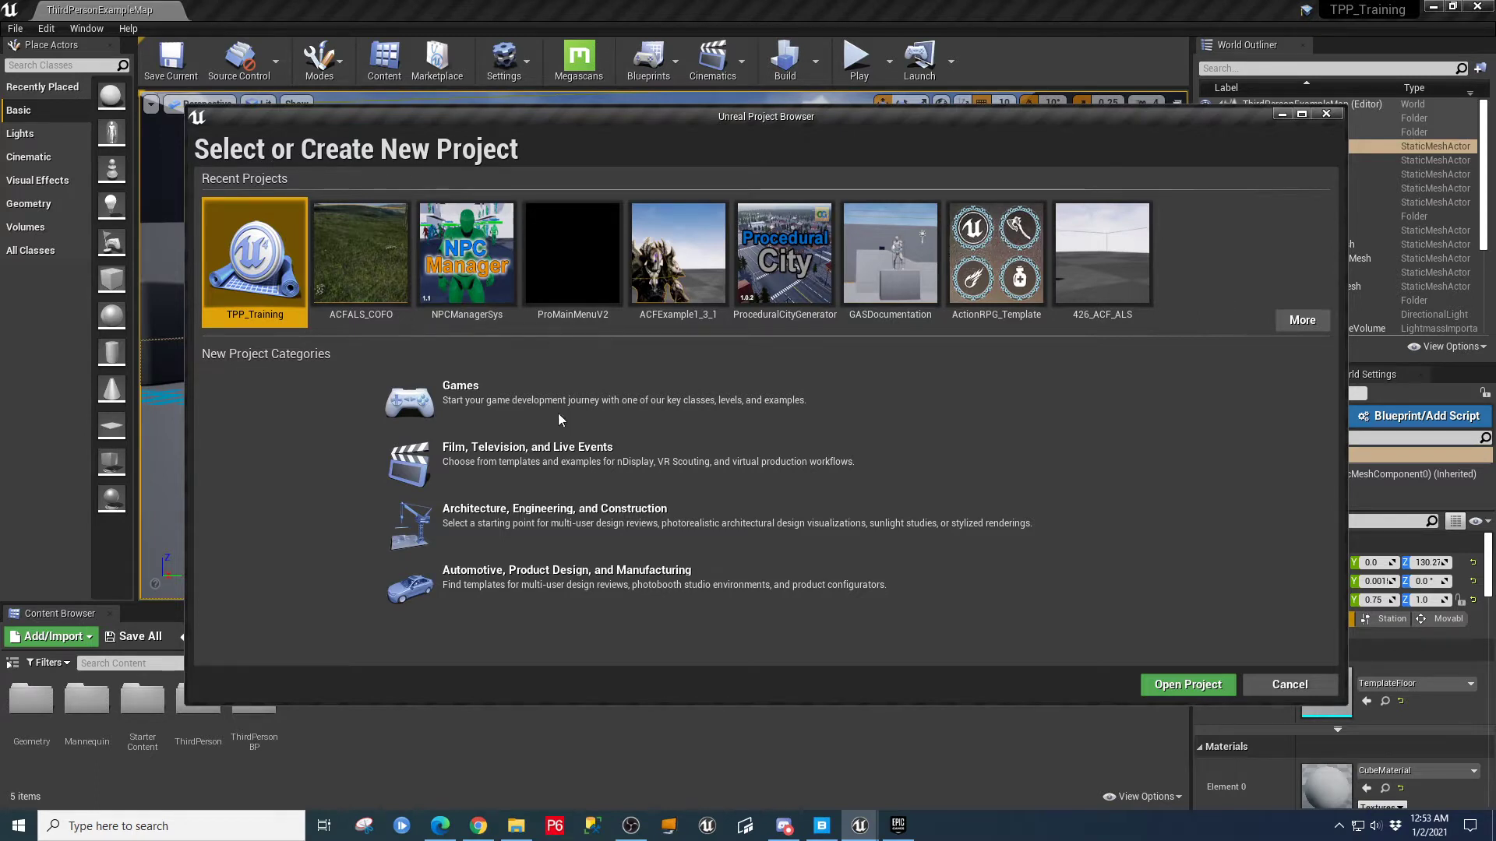
# - Start a new project in the Games category using the Third Person template and continue to its project settings
pyautogui.click(484, 404)
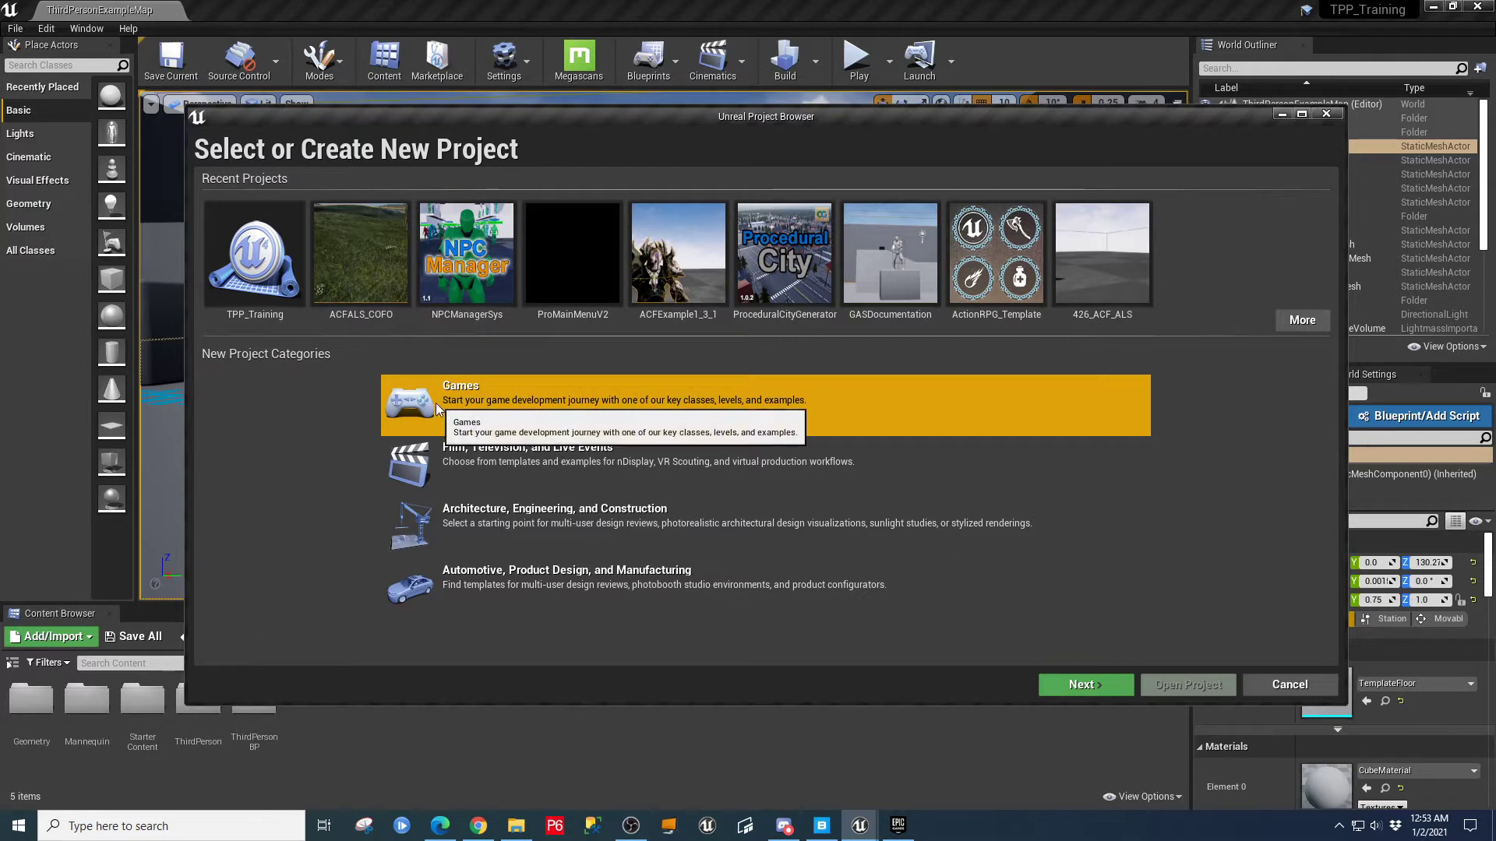
pyautogui.click(1081, 685)
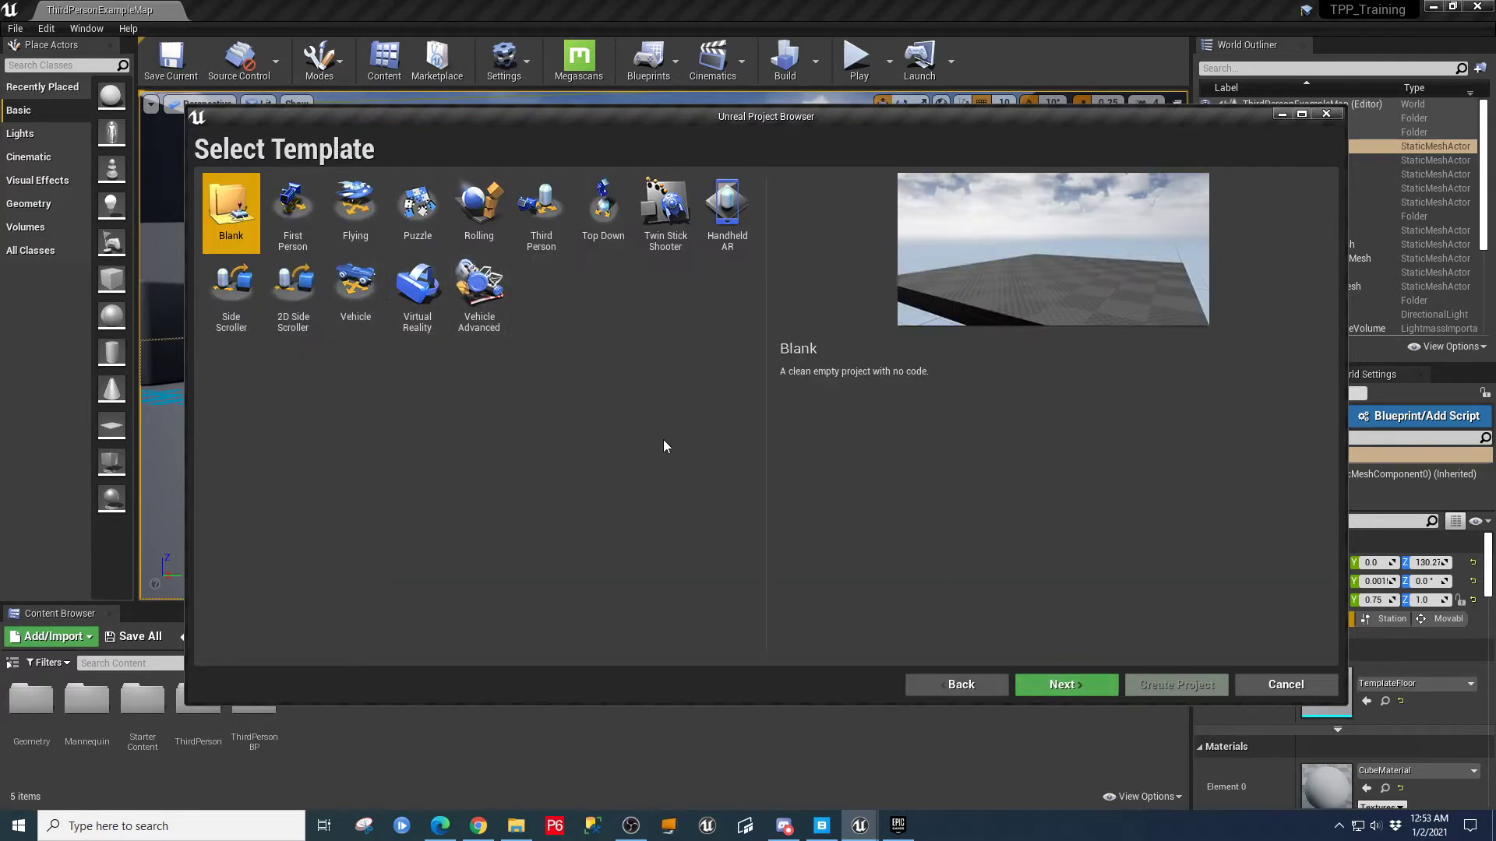
pyautogui.click(556, 222)
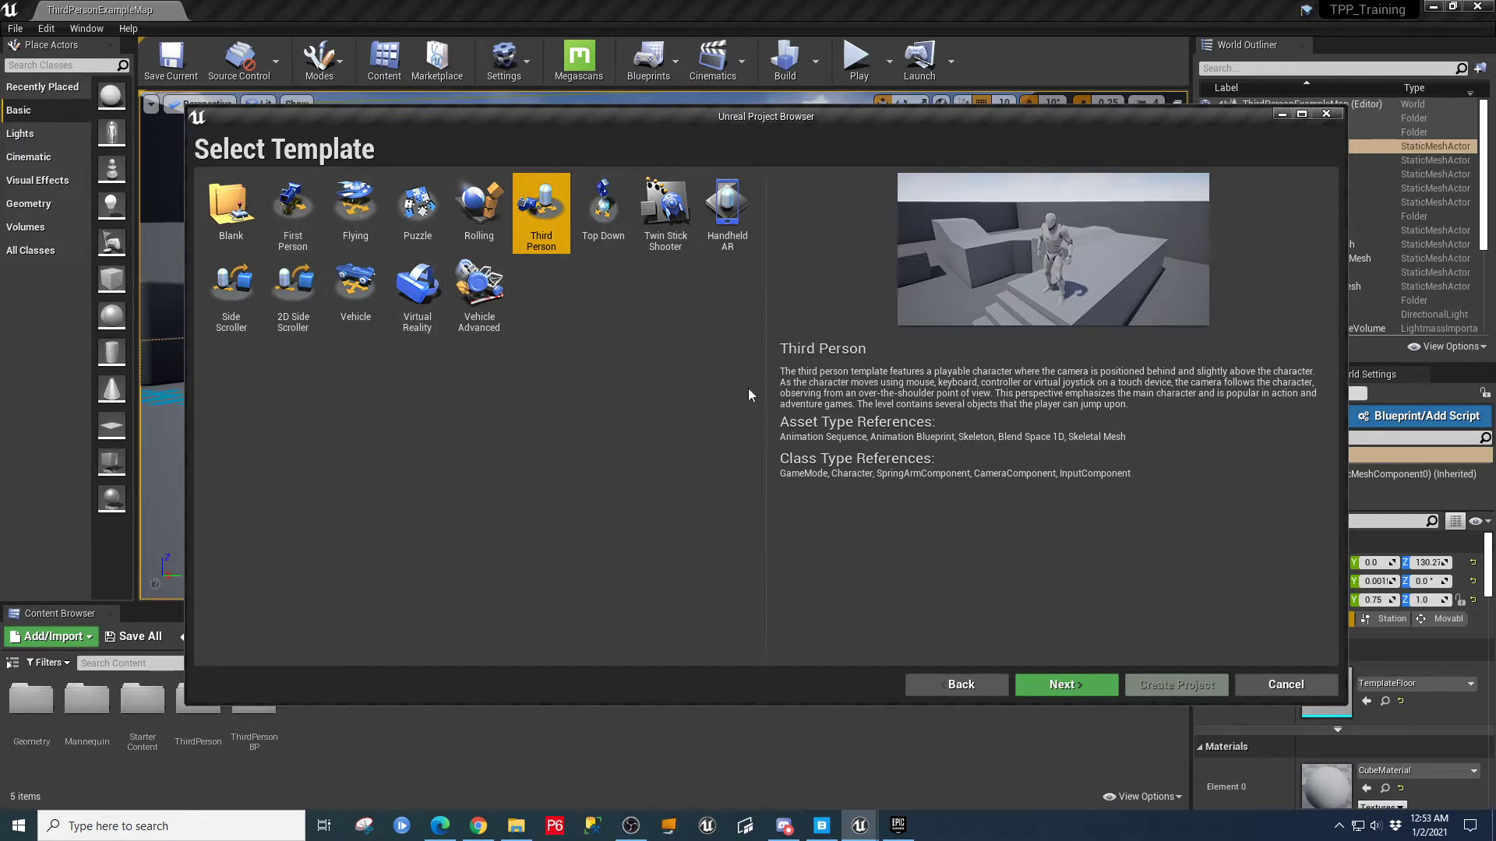
pyautogui.click(1064, 685)
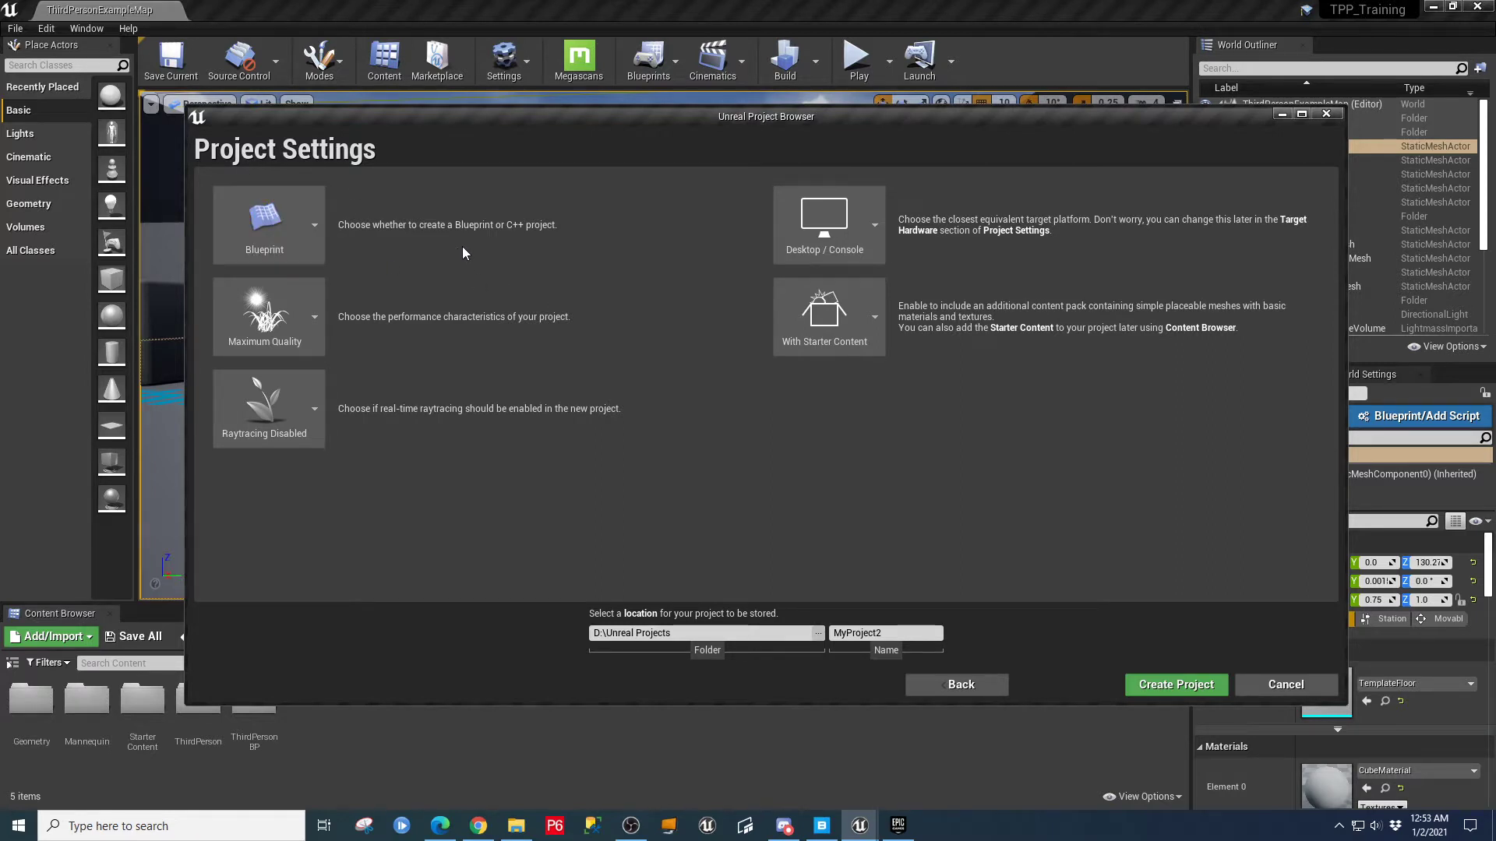
# - Review the Blueprint or C++ choice and the project name setting, and cancel the new project
pyautogui.click(324, 222)
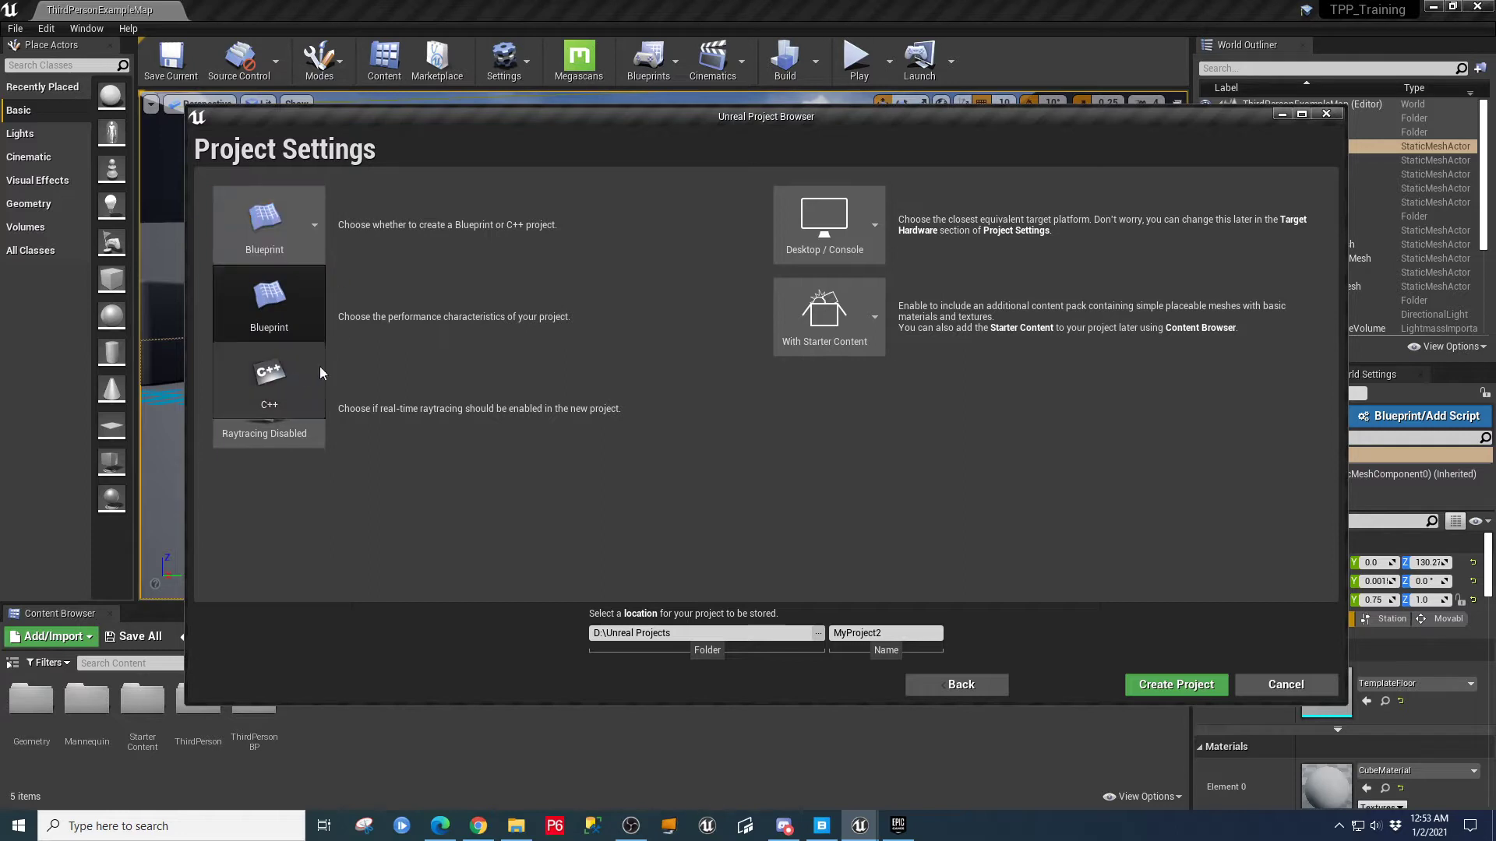
pyautogui.click(559, 282)
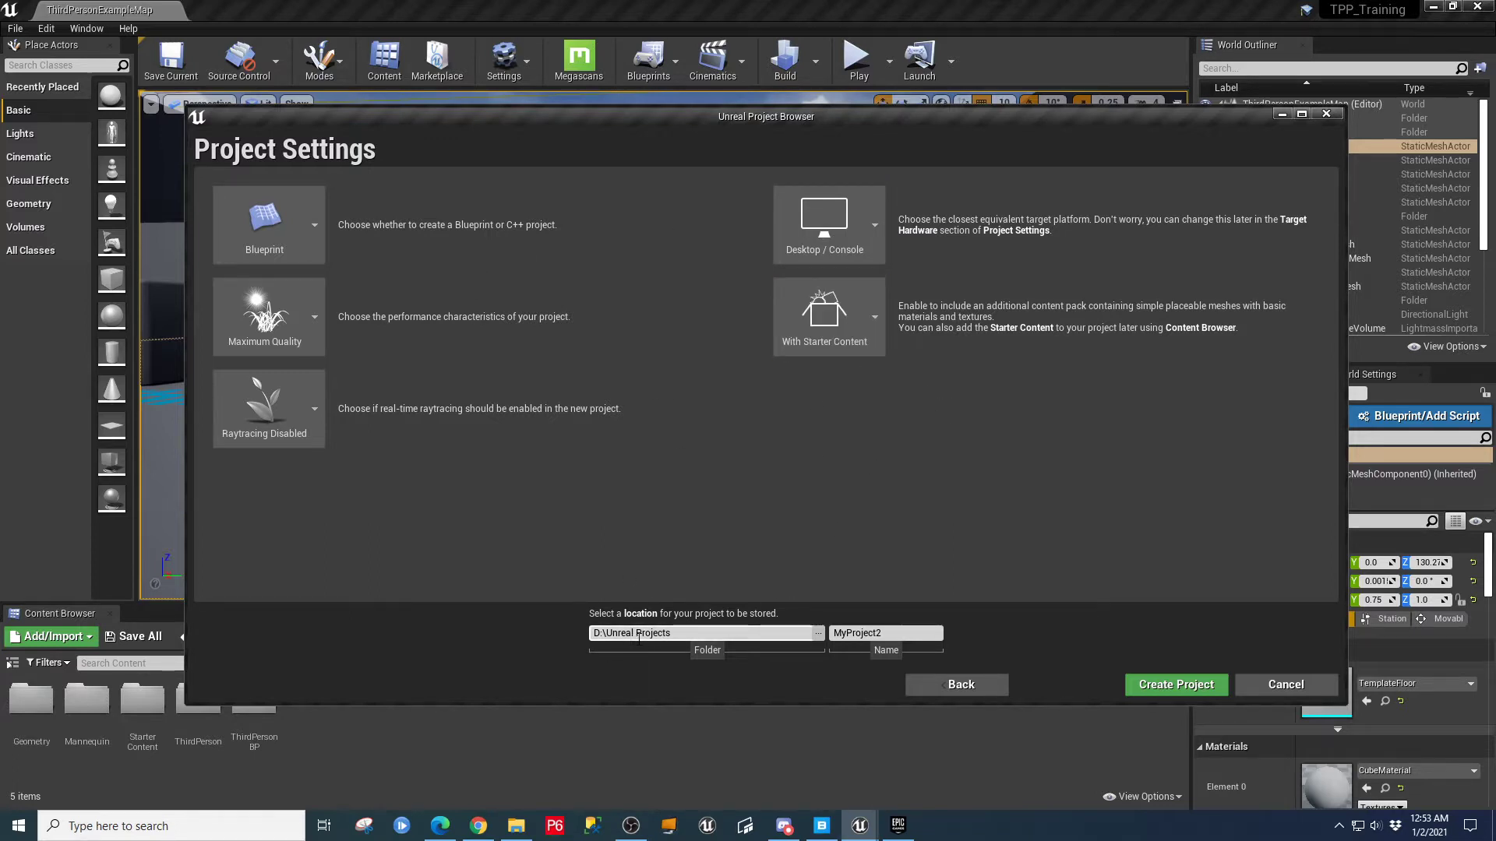
pyautogui.click(904, 634)
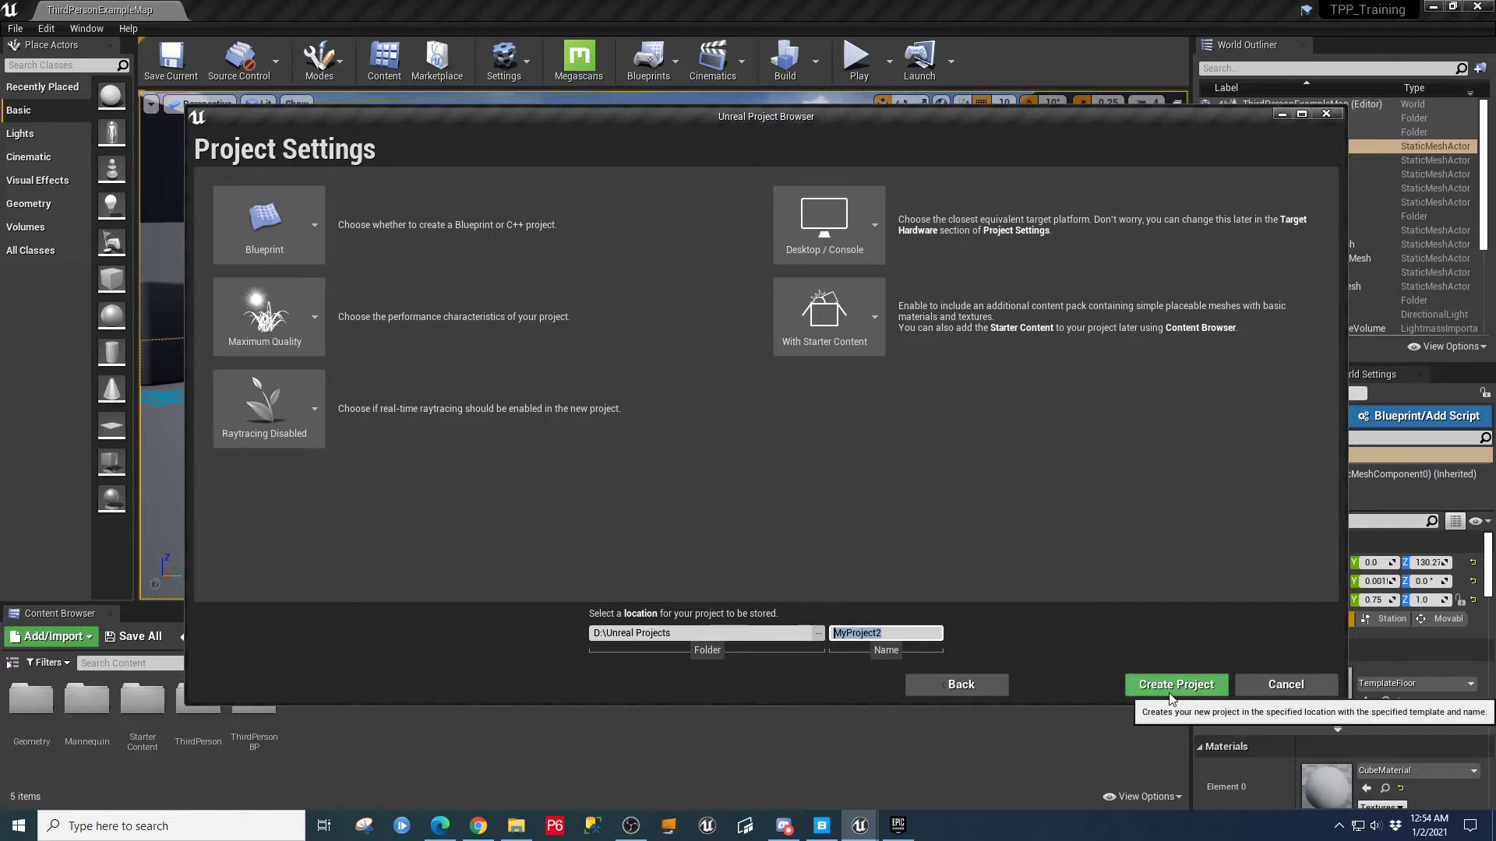
pyautogui.click(1285, 686)
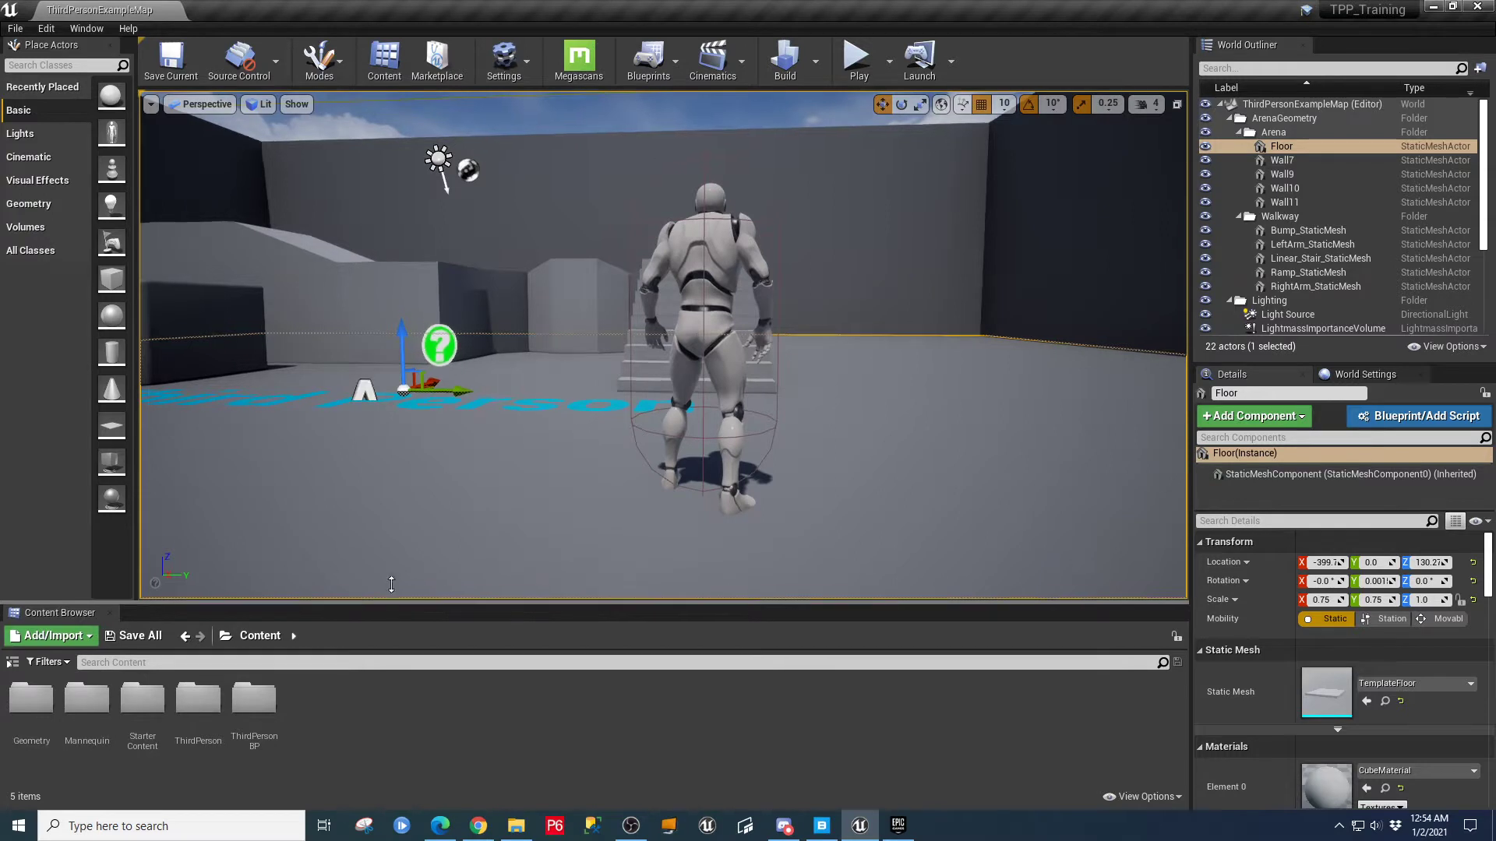
# - Enlarge the Content Browser area and move ThirdPersonCharacter along the Y axis to about 360
pyautogui.moveTo(397, 604); pyautogui.dragTo(397, 564)
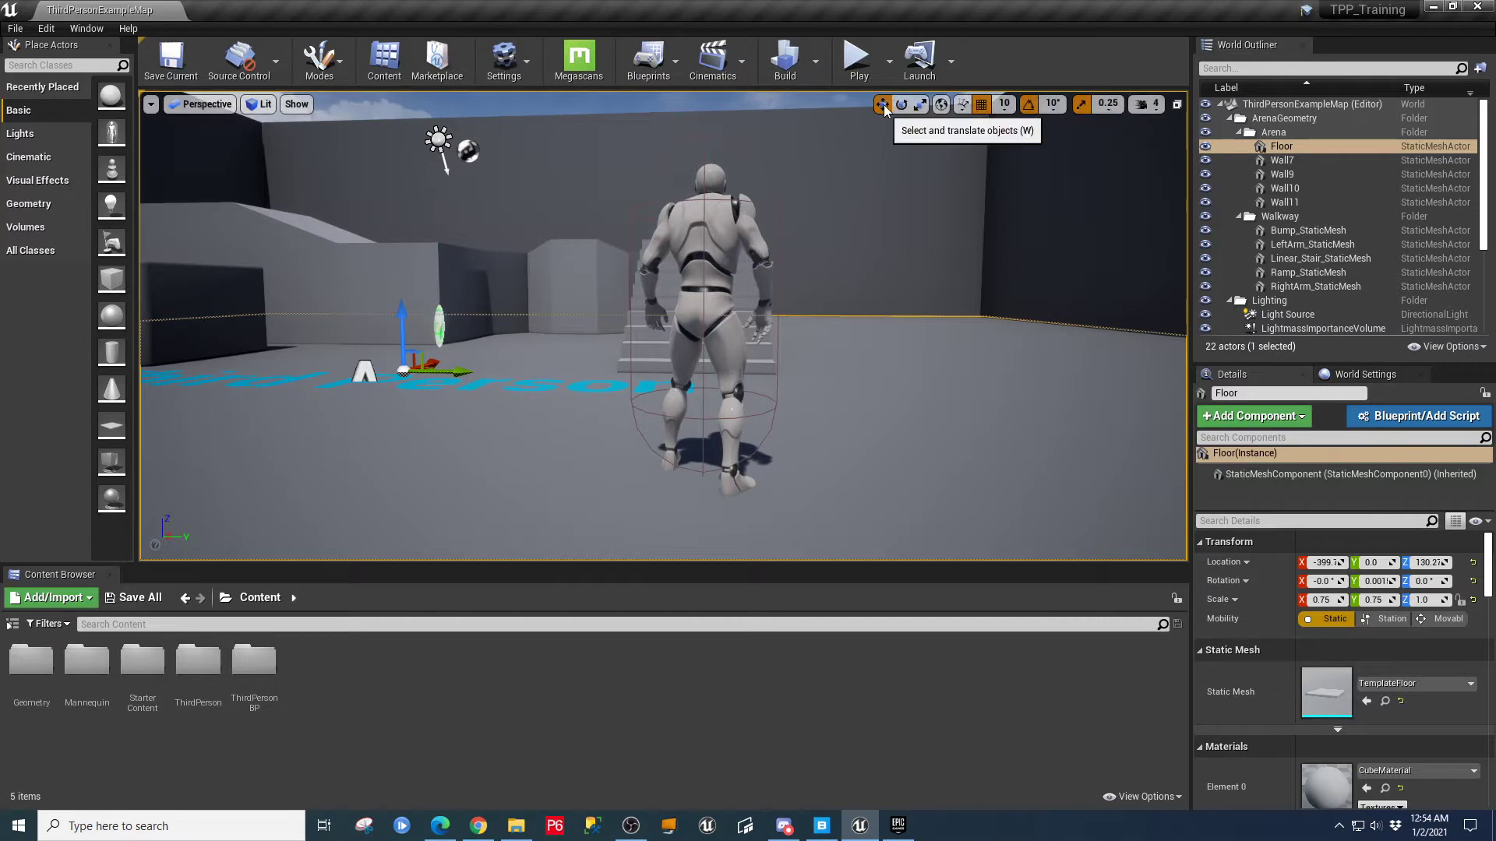
pyautogui.click(723, 232)
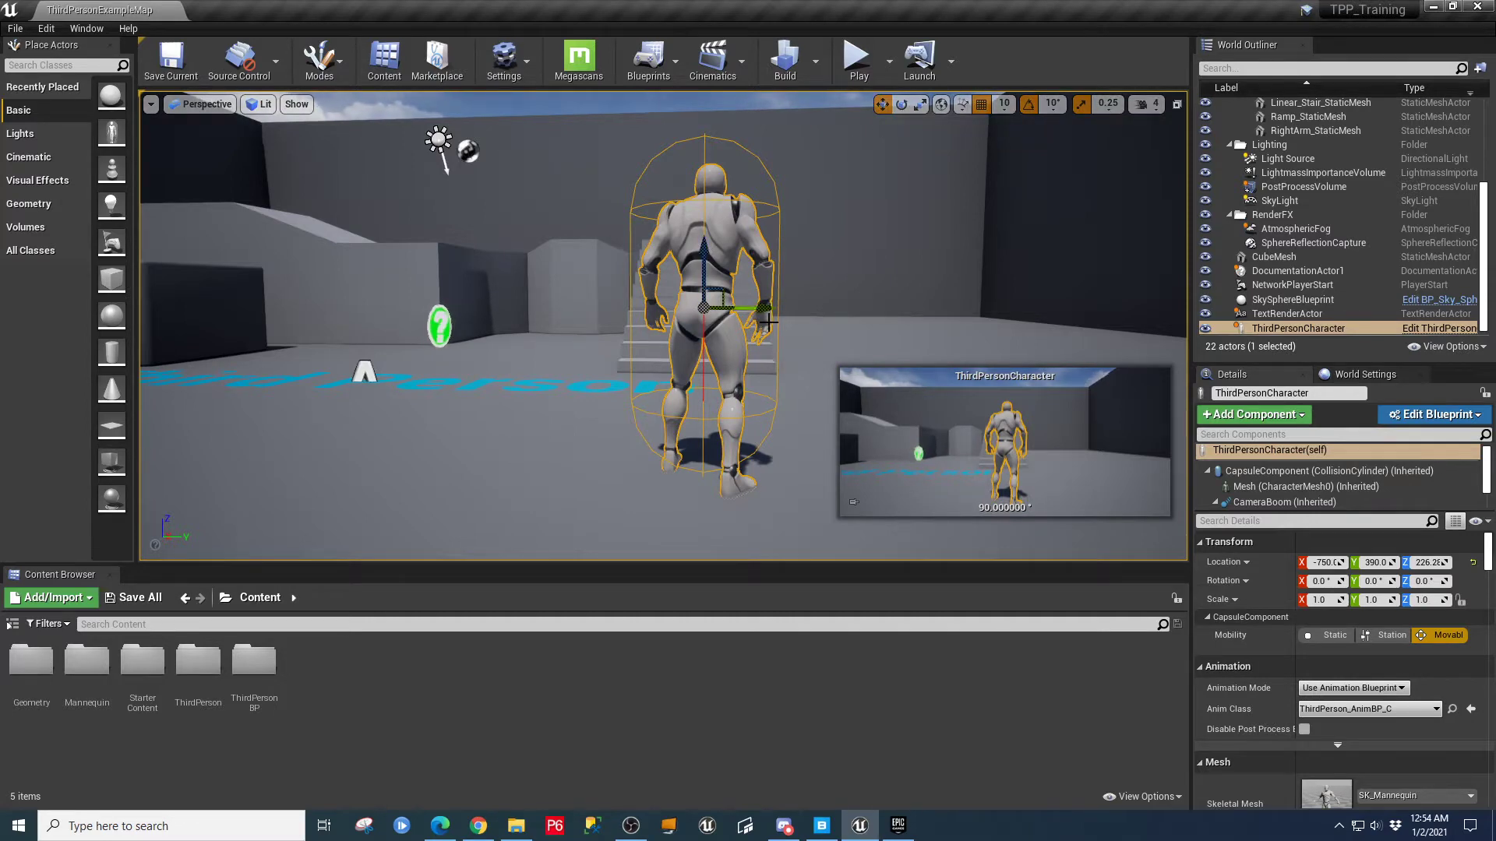
pyautogui.moveTo(767, 321); pyautogui.dragTo(710, 303)
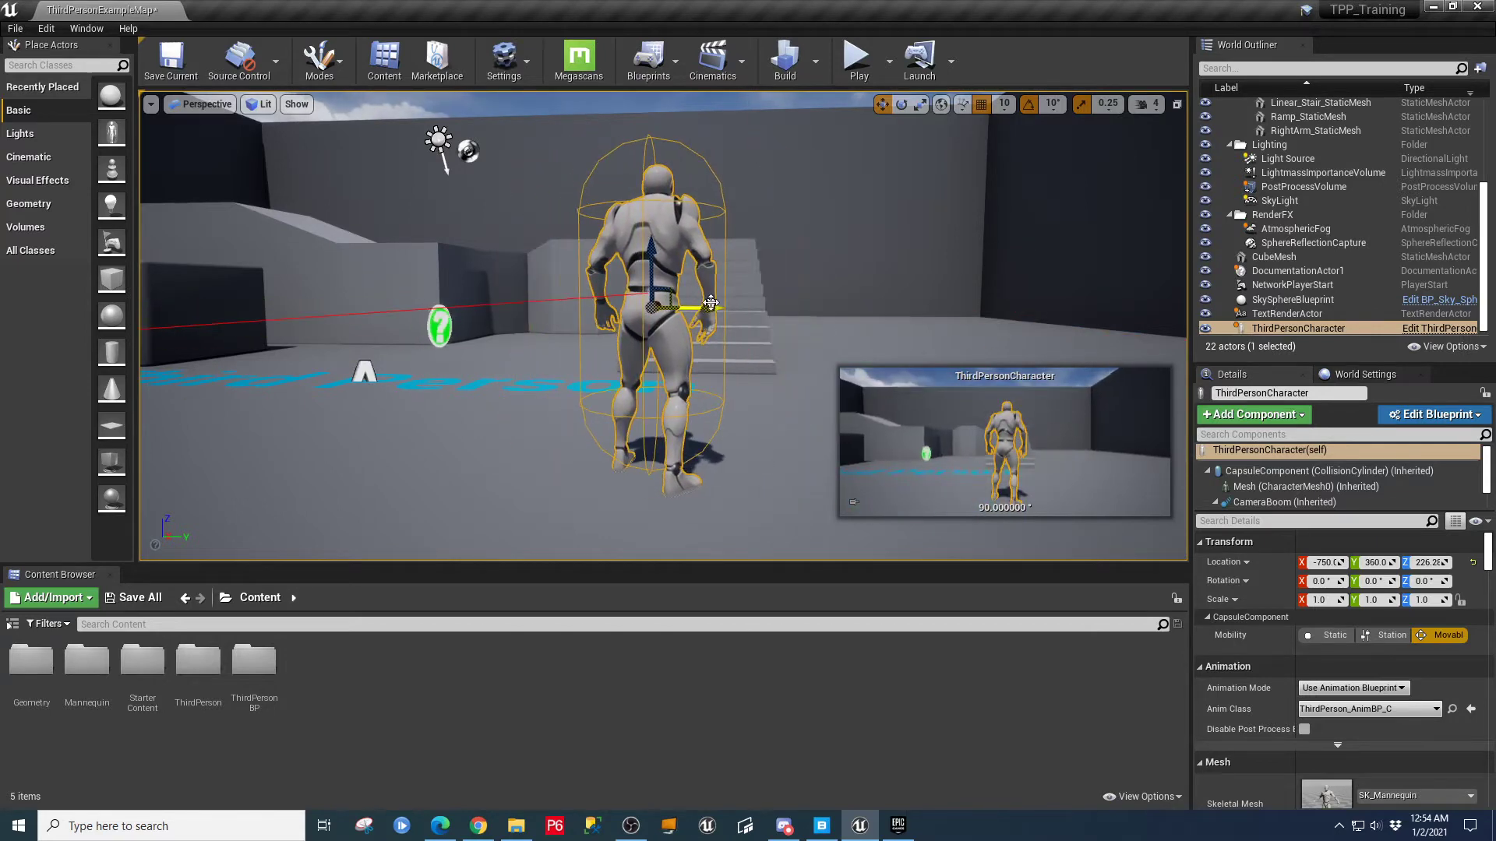
# - Rotate ThirdPersonCharacter about the Z axis to -10°
pyautogui.click(902, 105)
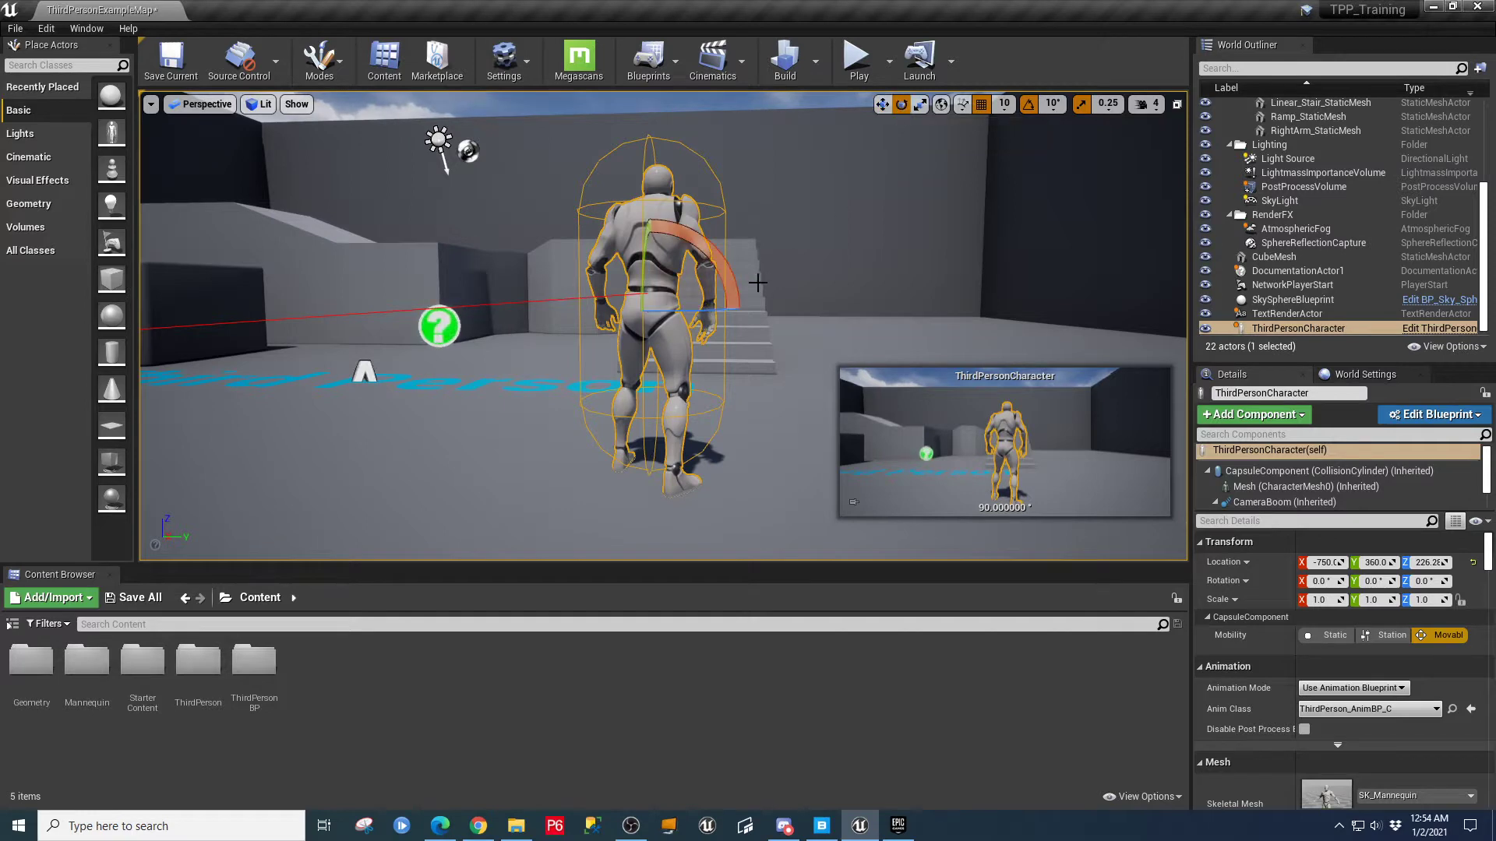
pyautogui.moveTo(662, 312); pyautogui.dragTo(627, 370, button='right')
pyautogui.press('s')
pyautogui.press('w')
pyautogui.moveTo(861, 303)
pyautogui.mouseDown(button='right')
pyautogui.moveTo(865, 261)
pyautogui.moveTo(818, 284)
pyautogui.moveTo(830, 331)
pyautogui.moveTo(861, 302)
pyautogui.mouseUp(button='right')
pyautogui.press('s')
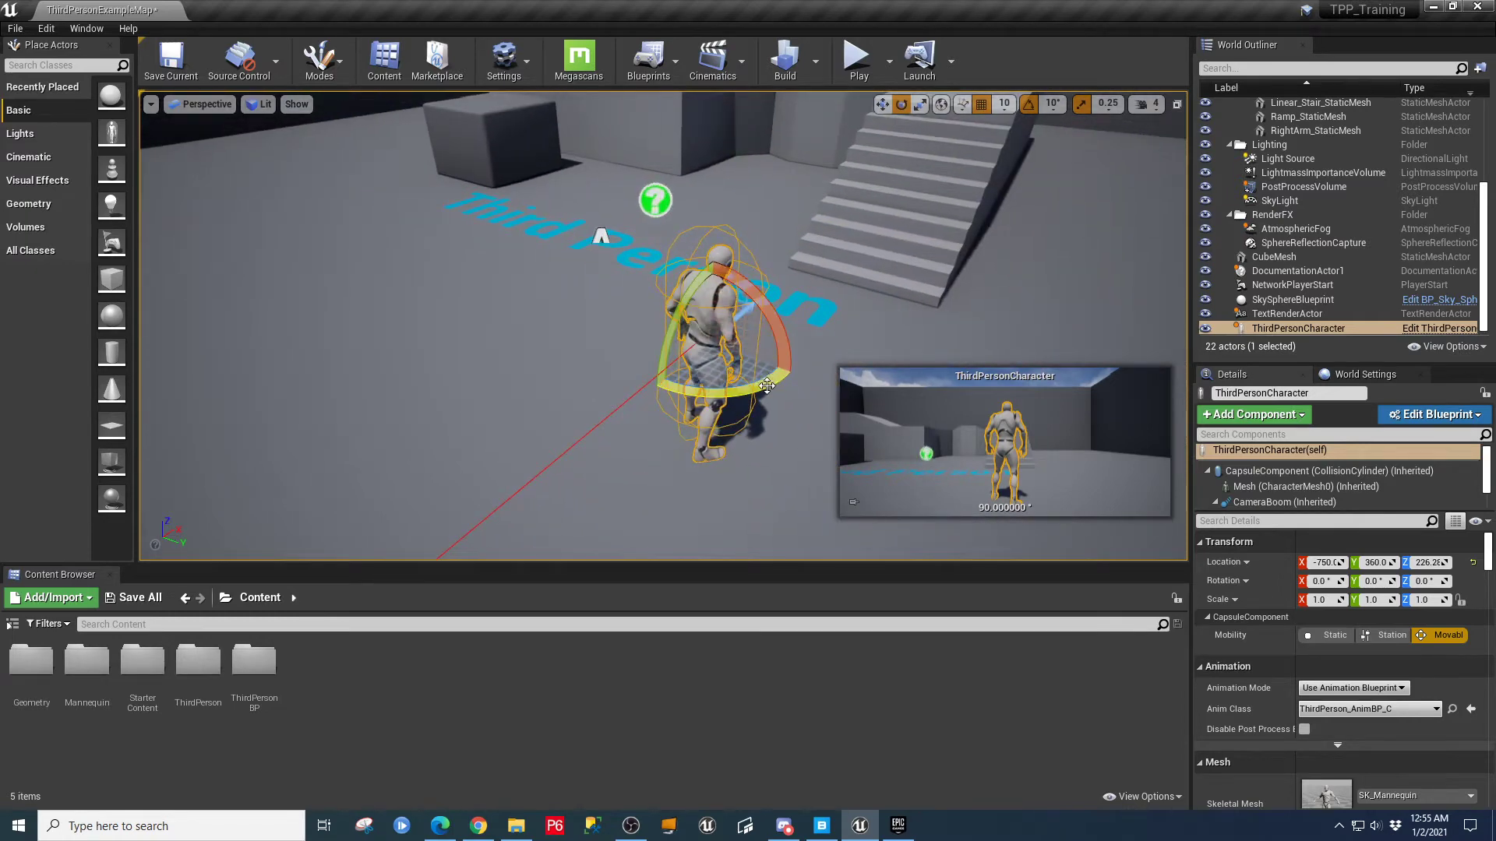
pyautogui.moveTo(768, 382); pyautogui.dragTo(780, 334)
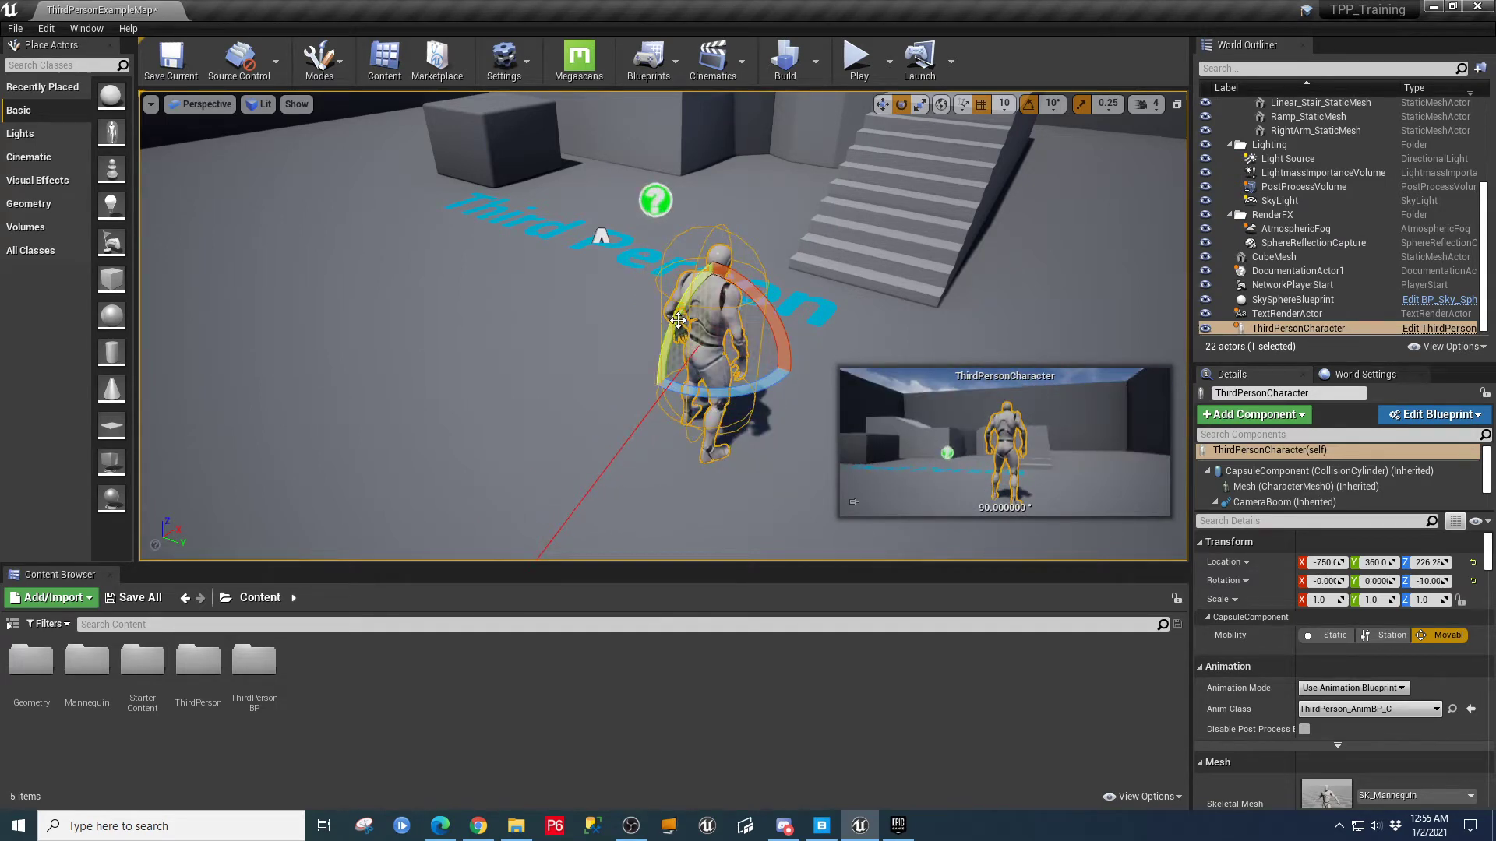
pyautogui.moveTo(676, 321)
pyautogui.mouseDown()
pyautogui.moveTo(688, 299)
pyautogui.moveTo(677, 319)
pyautogui.mouseUp()
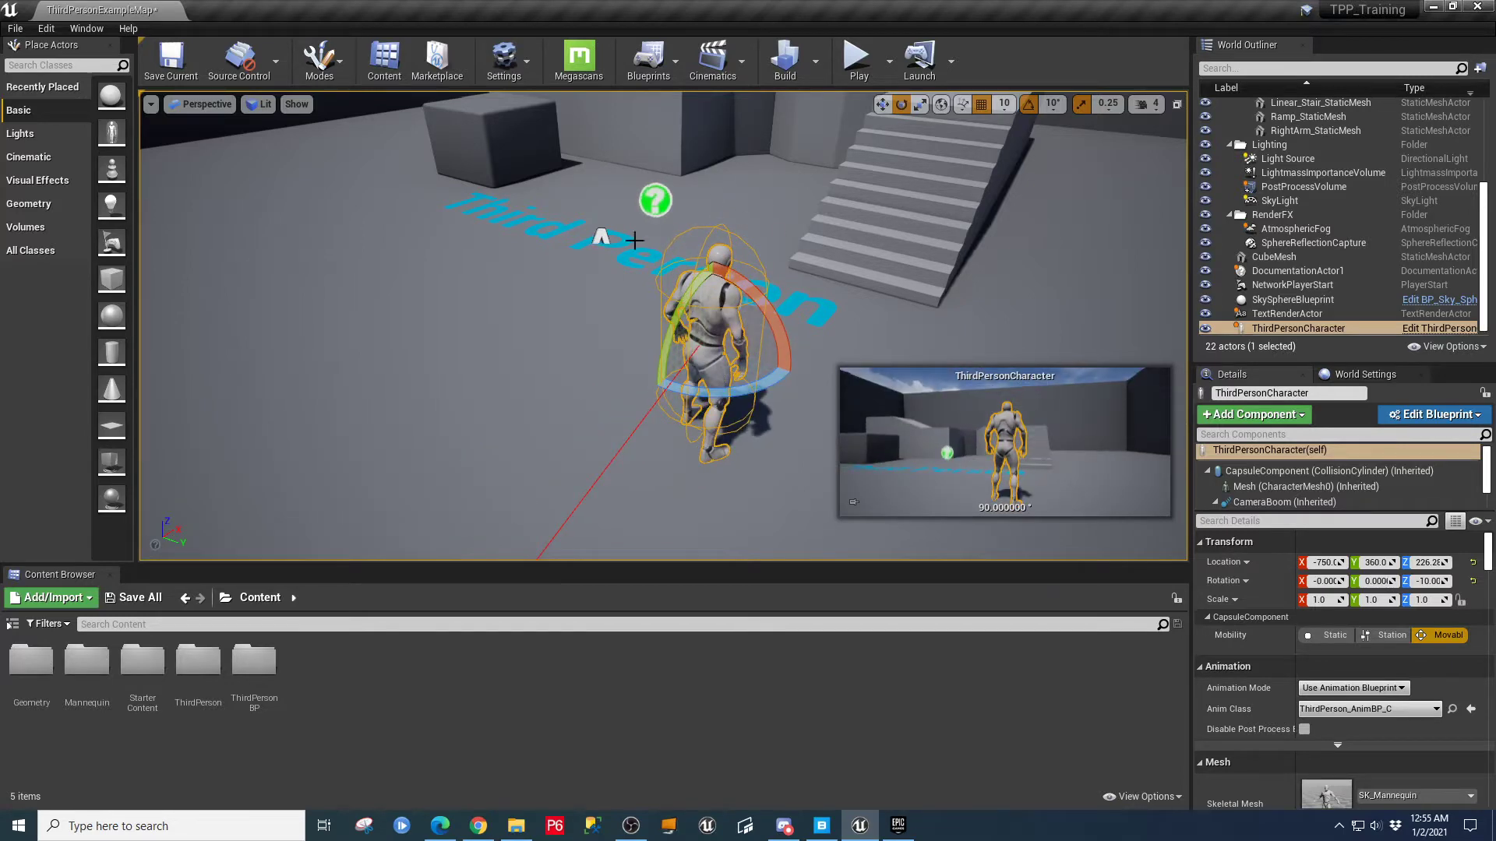
# - Try rotating CubeMesh, the block near the walkway, about the X axis
pyautogui.click(481, 129)
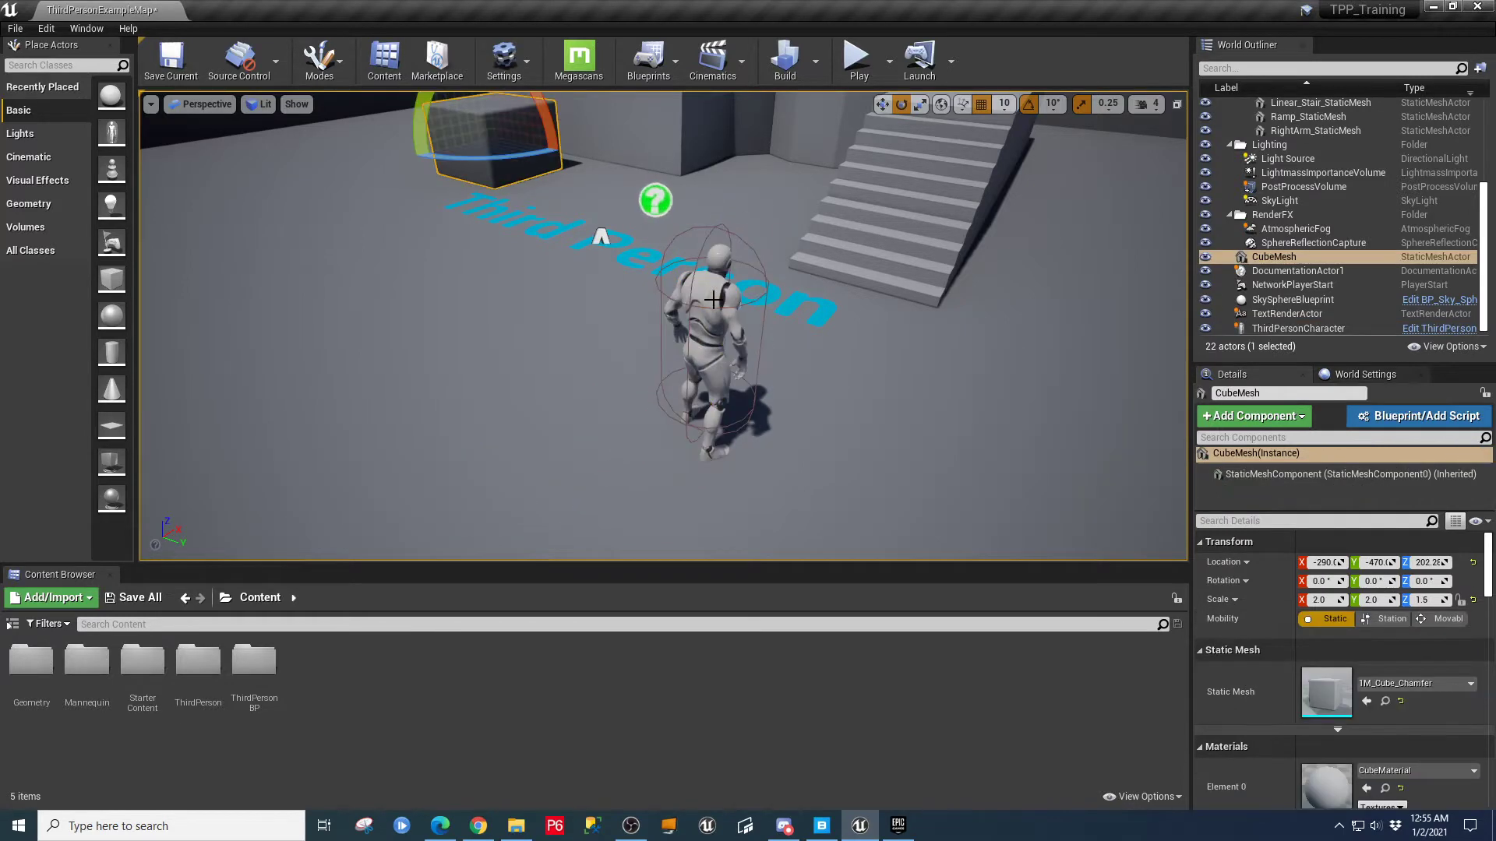
pyautogui.scroll(-4, 568, 233)
pyautogui.moveTo(561, 135); pyautogui.dragTo(619, 201)
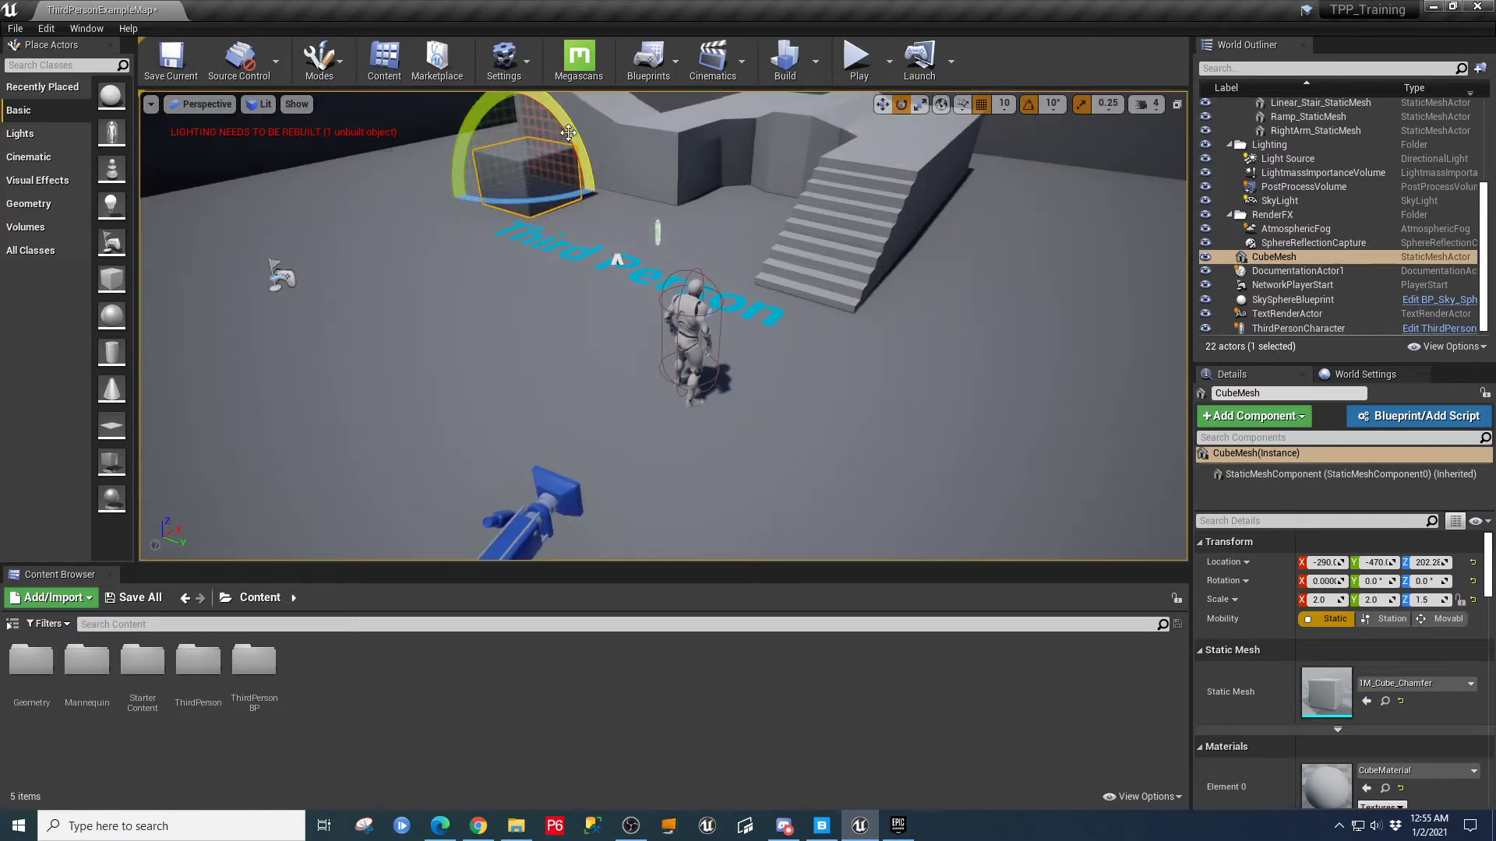
# - Cycle the transform gizmo on CubeMesh through translate, rotate and scale, ending in translate mode
pyautogui.click(882, 104)
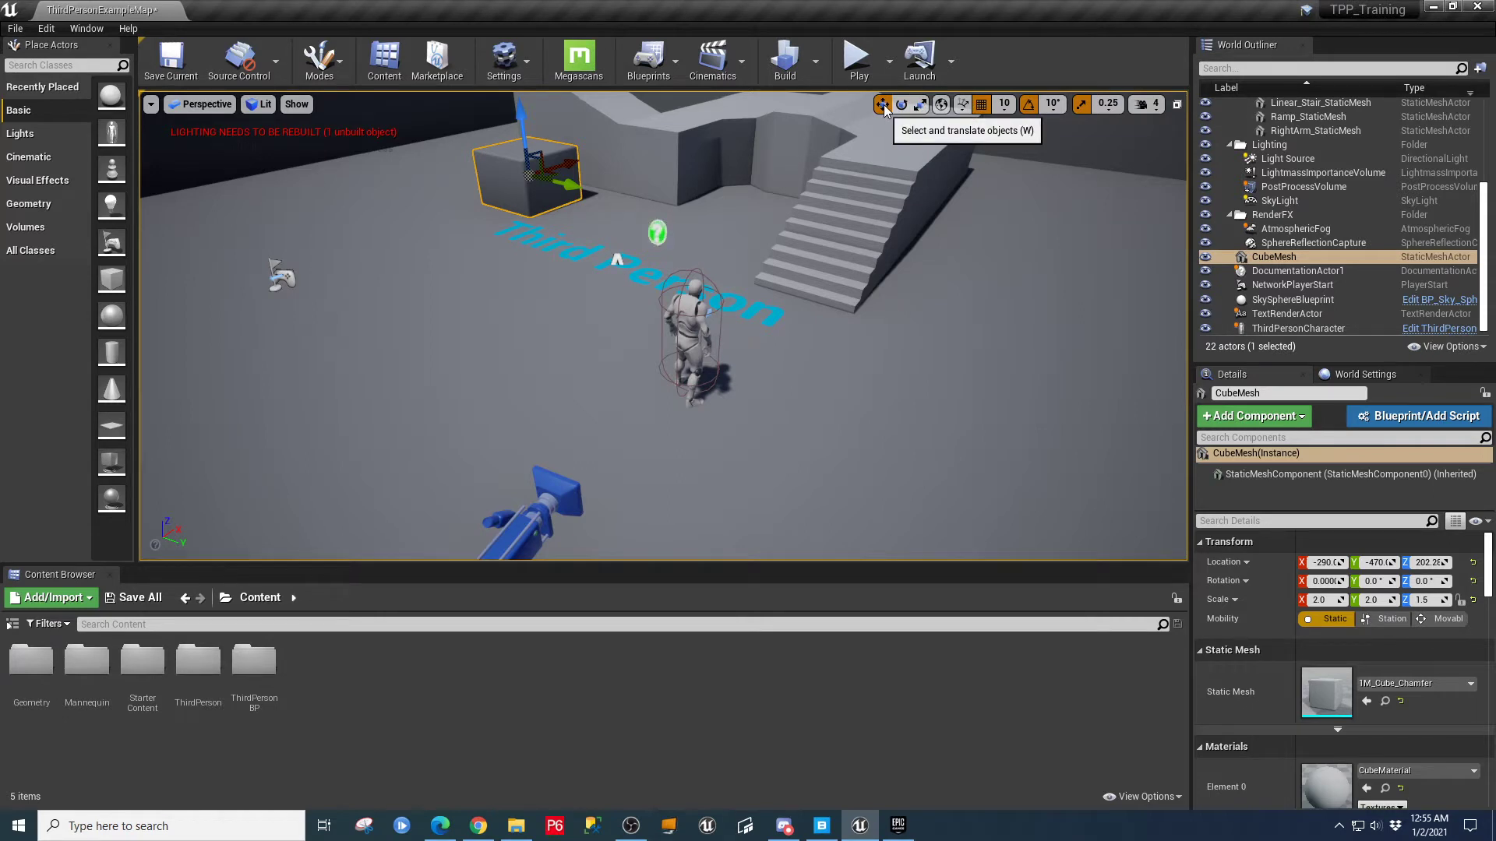
pyautogui.press('e')
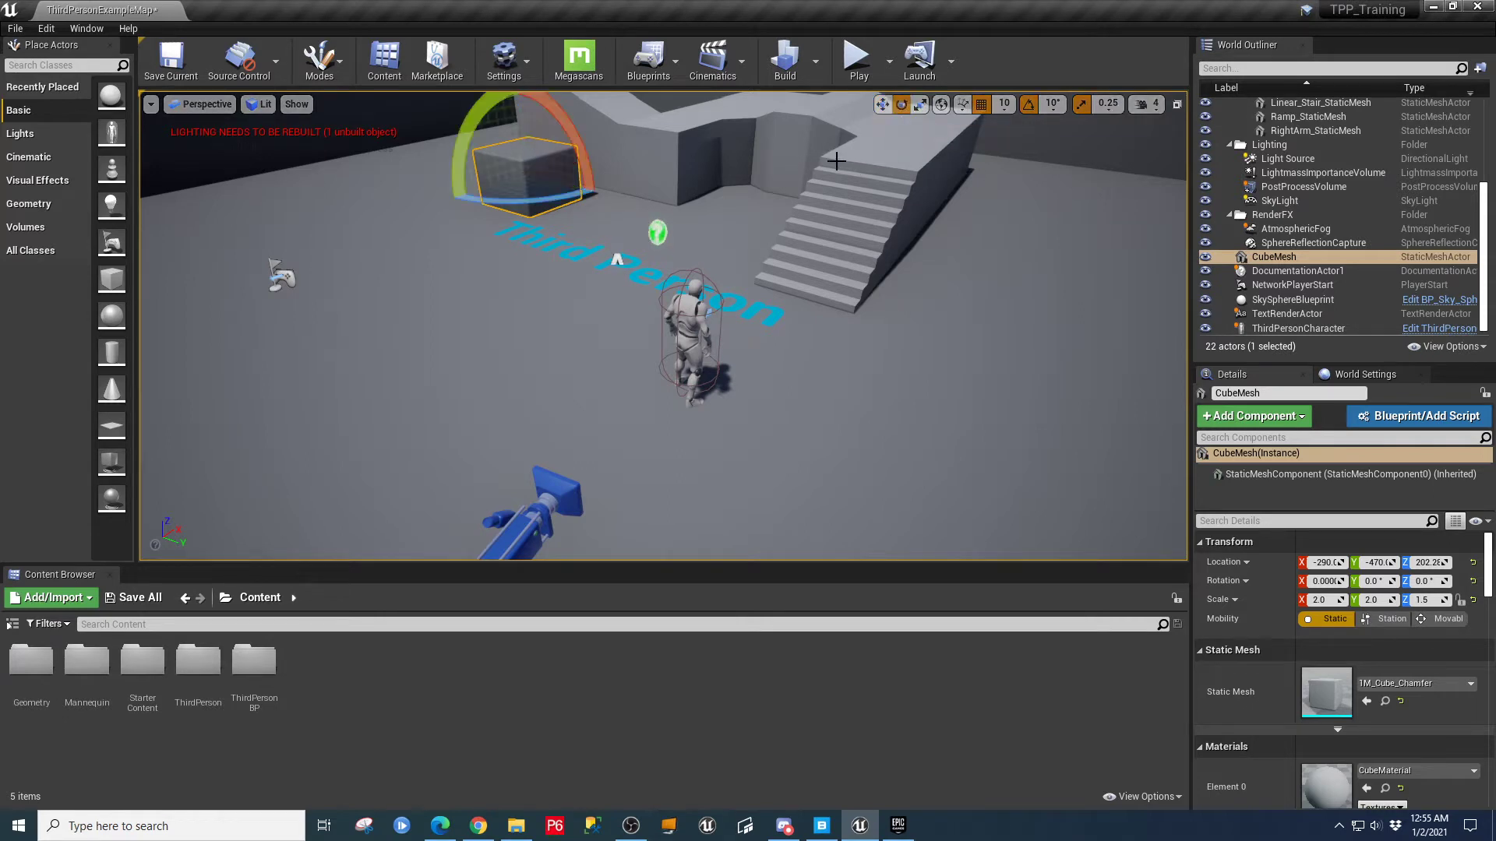
pyautogui.press('r')
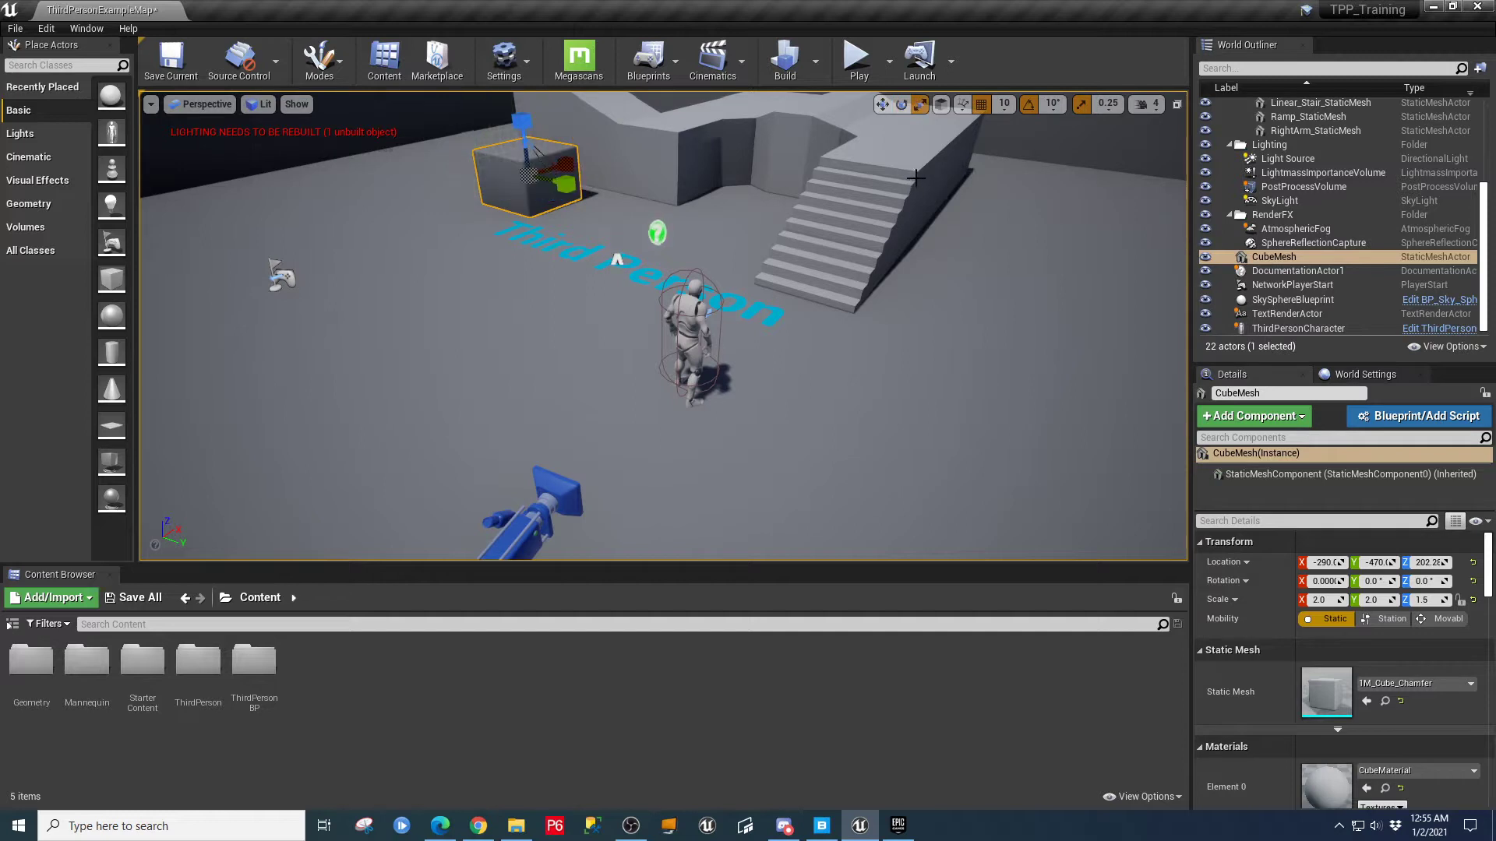
pyautogui.press('w')
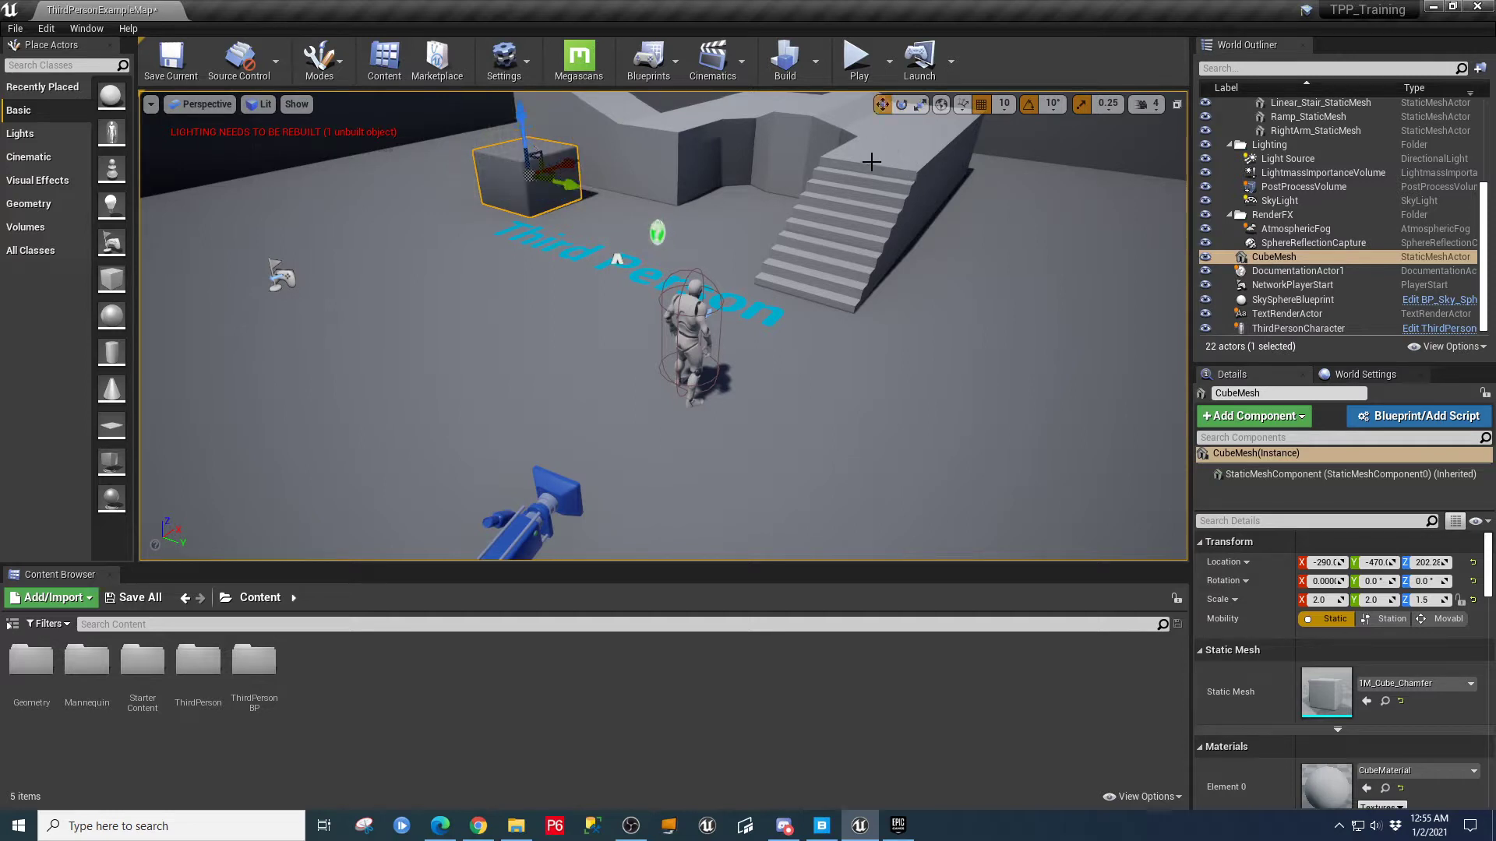
pyautogui.press('e')
pyautogui.press('w')
pyautogui.press('e')
pyautogui.press('w')
pyautogui.press('e')
pyautogui.press('w')
pyautogui.press('e')
pyautogui.press('r')
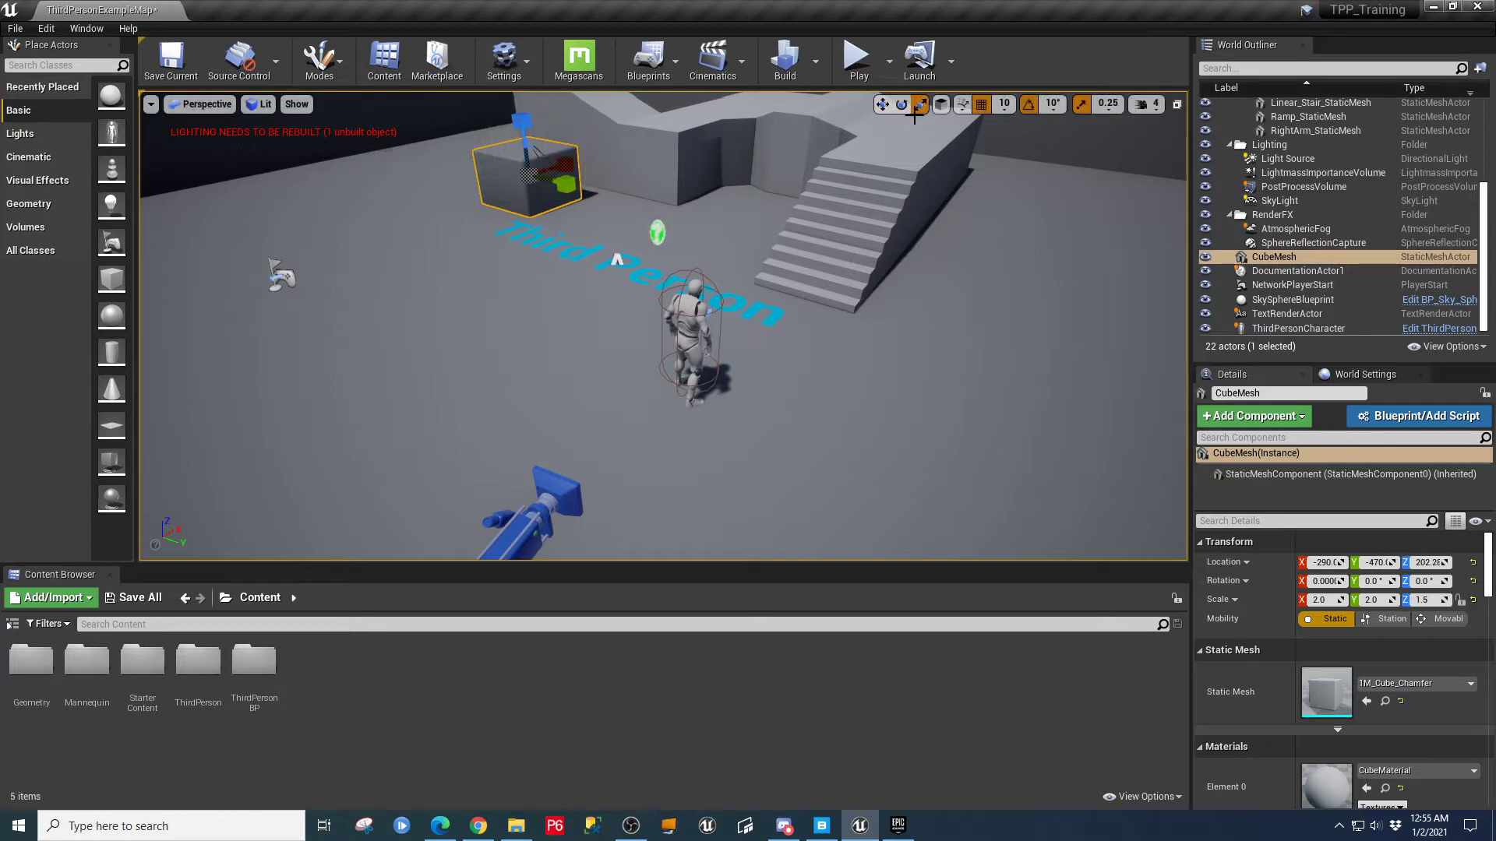
pyautogui.click(900, 105)
pyautogui.click(882, 104)
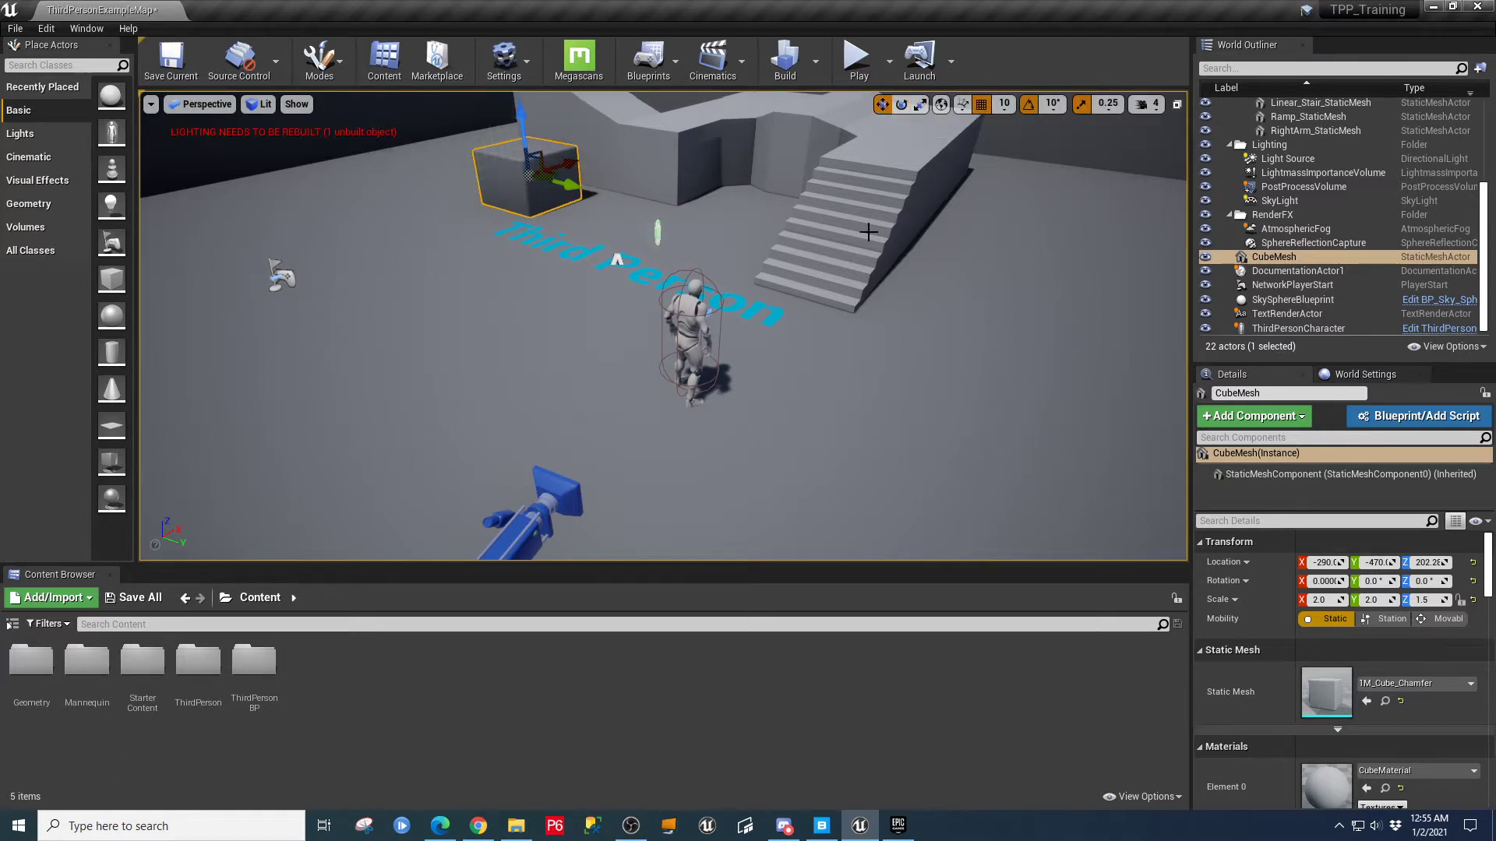
# - Examine the cube, character and walkway at several zoom levels in the perspective view
pyautogui.scroll(1, 681, 415)
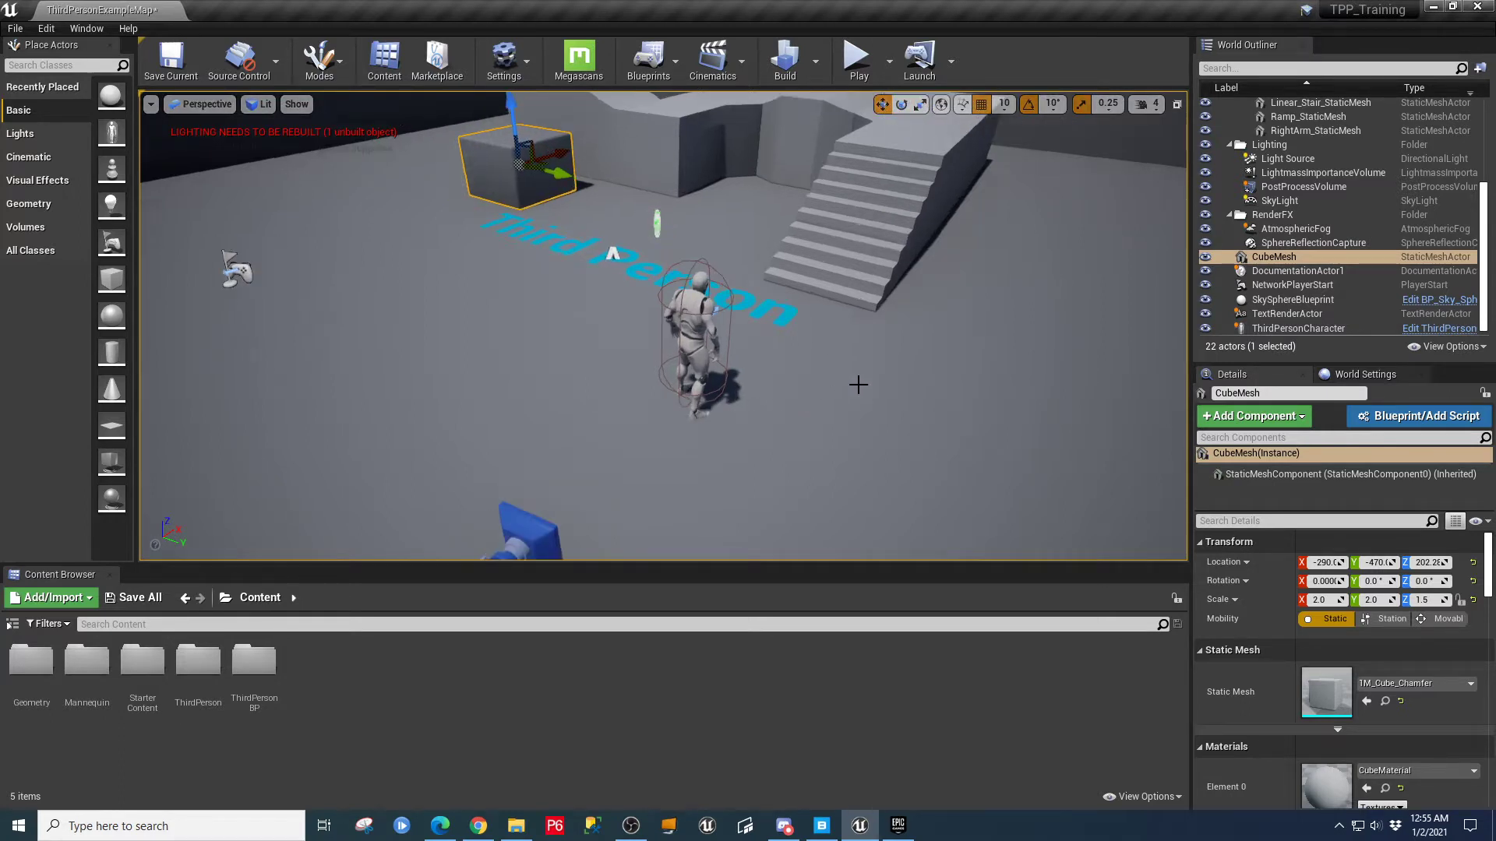
pyautogui.scroll(-4, 873, 344)
pyautogui.scroll(3, 876, 346)
pyautogui.scroll(-2, 879, 346)
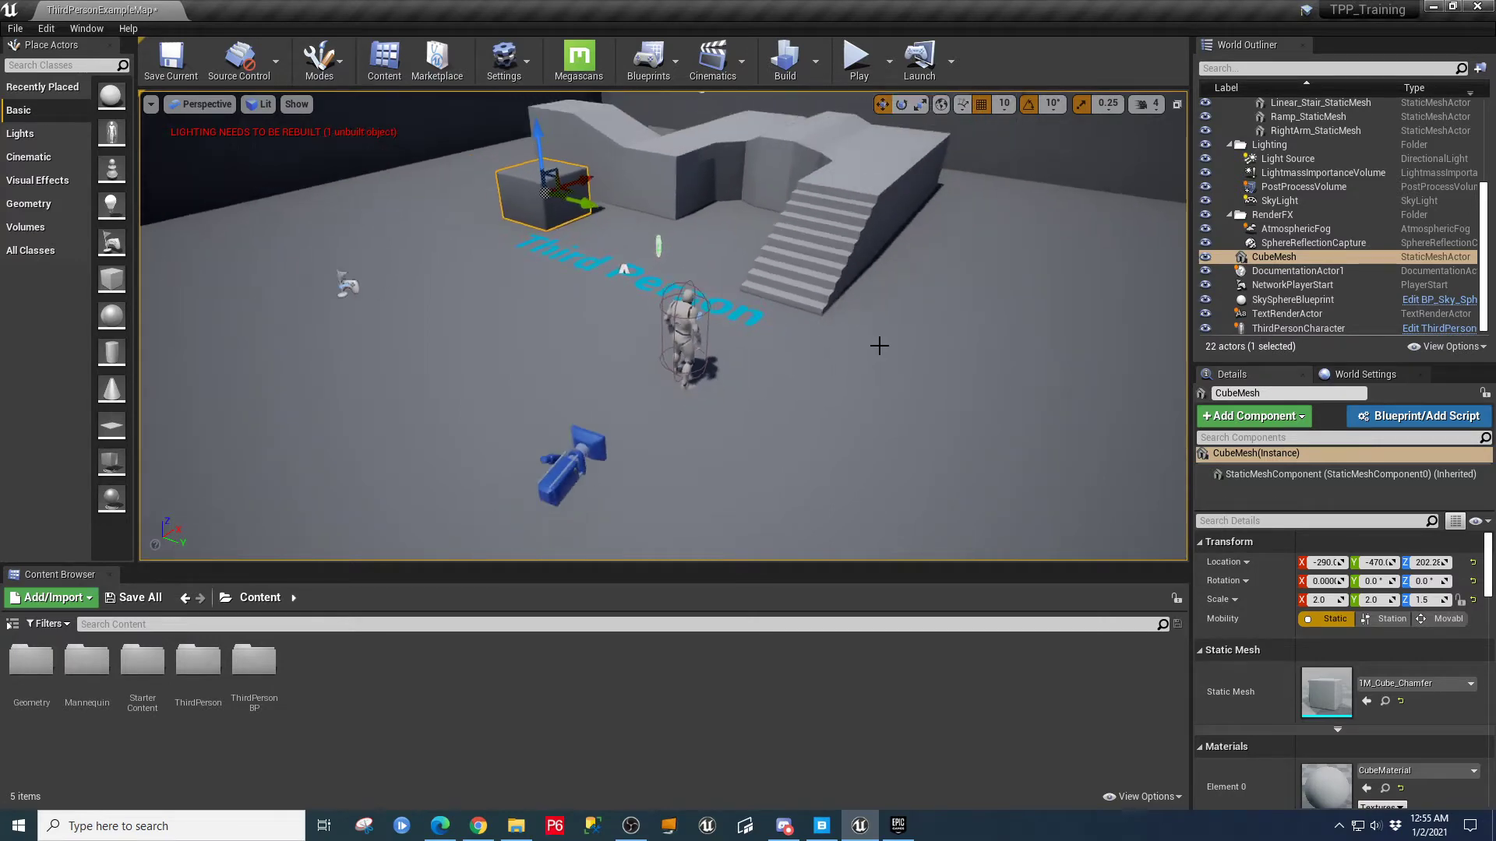
pyautogui.scroll(3, 879, 340)
pyautogui.scroll(-5, 880, 339)
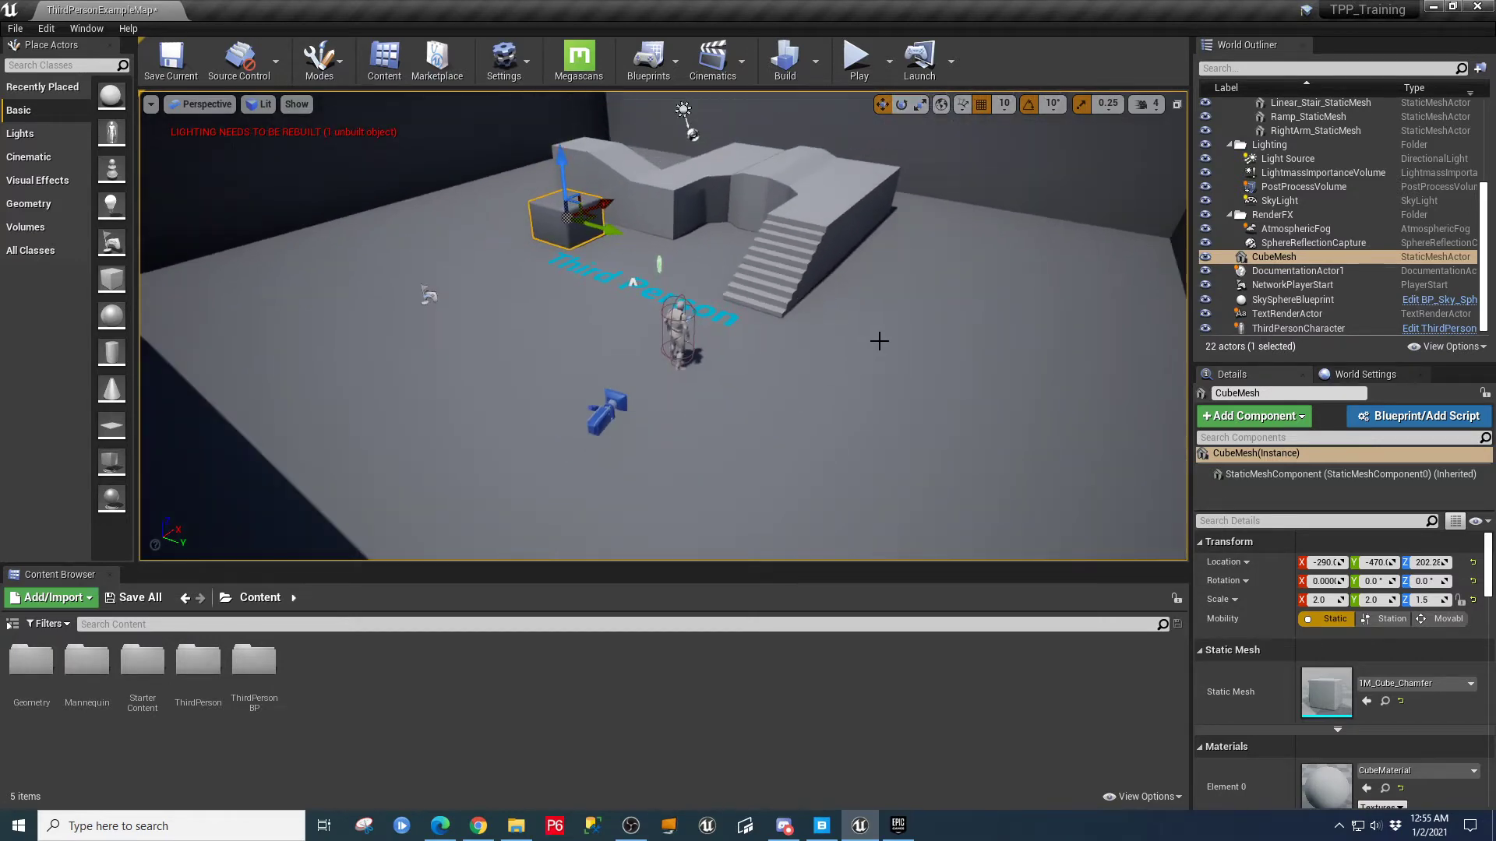
pyautogui.scroll(2, 879, 340)
pyautogui.scroll(3, 878, 341)
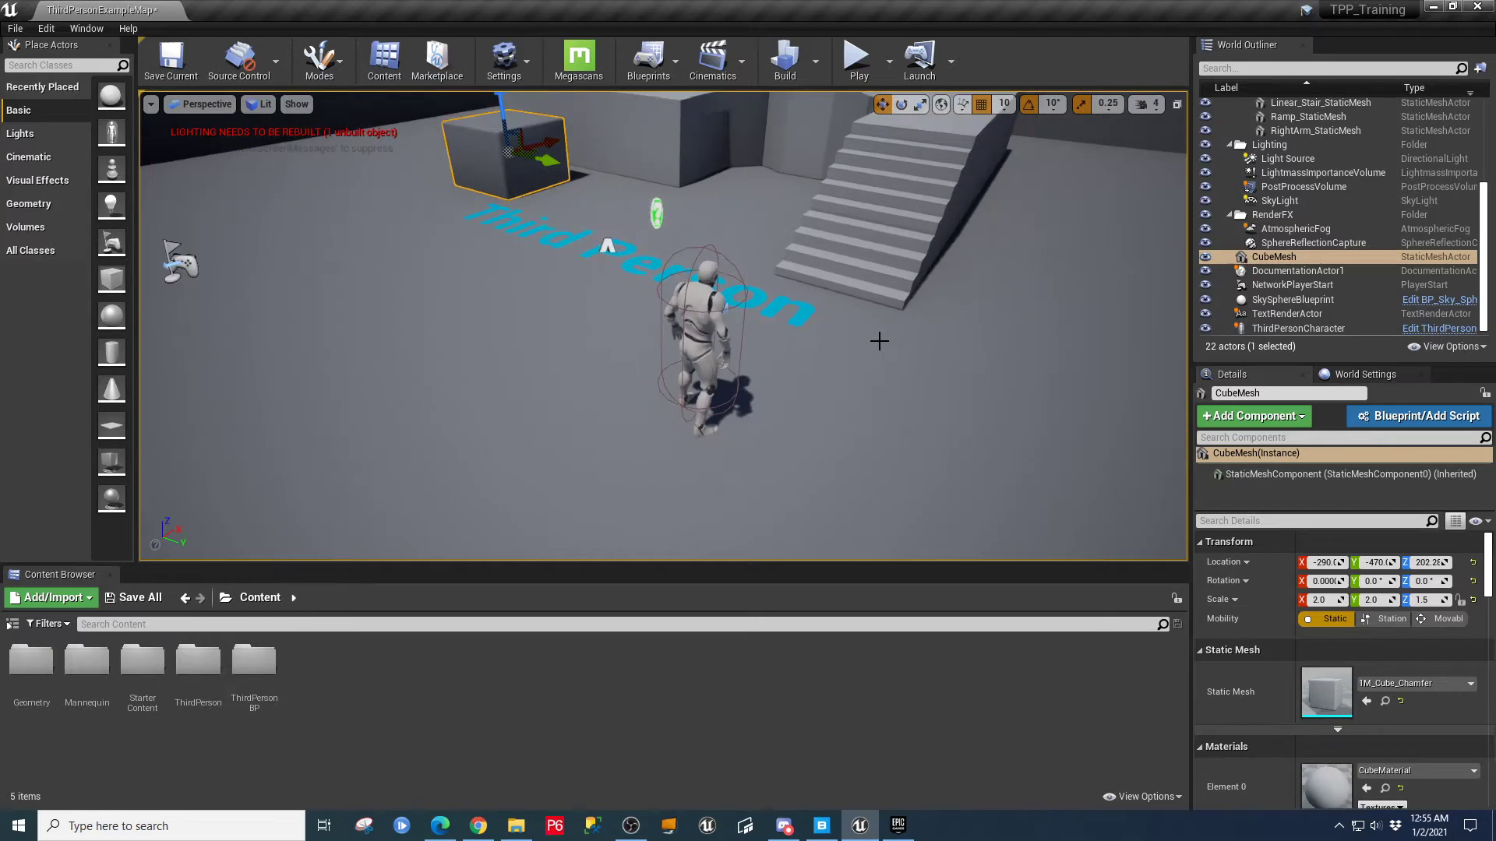
# - Orbit around the level to examine the cube, character and stairs from the opposite side
pyautogui.moveTo(879, 340); pyautogui.dragTo(846, 337, button='right')
pyautogui.press('s')
pyautogui.press('a')
pyautogui.press('s')
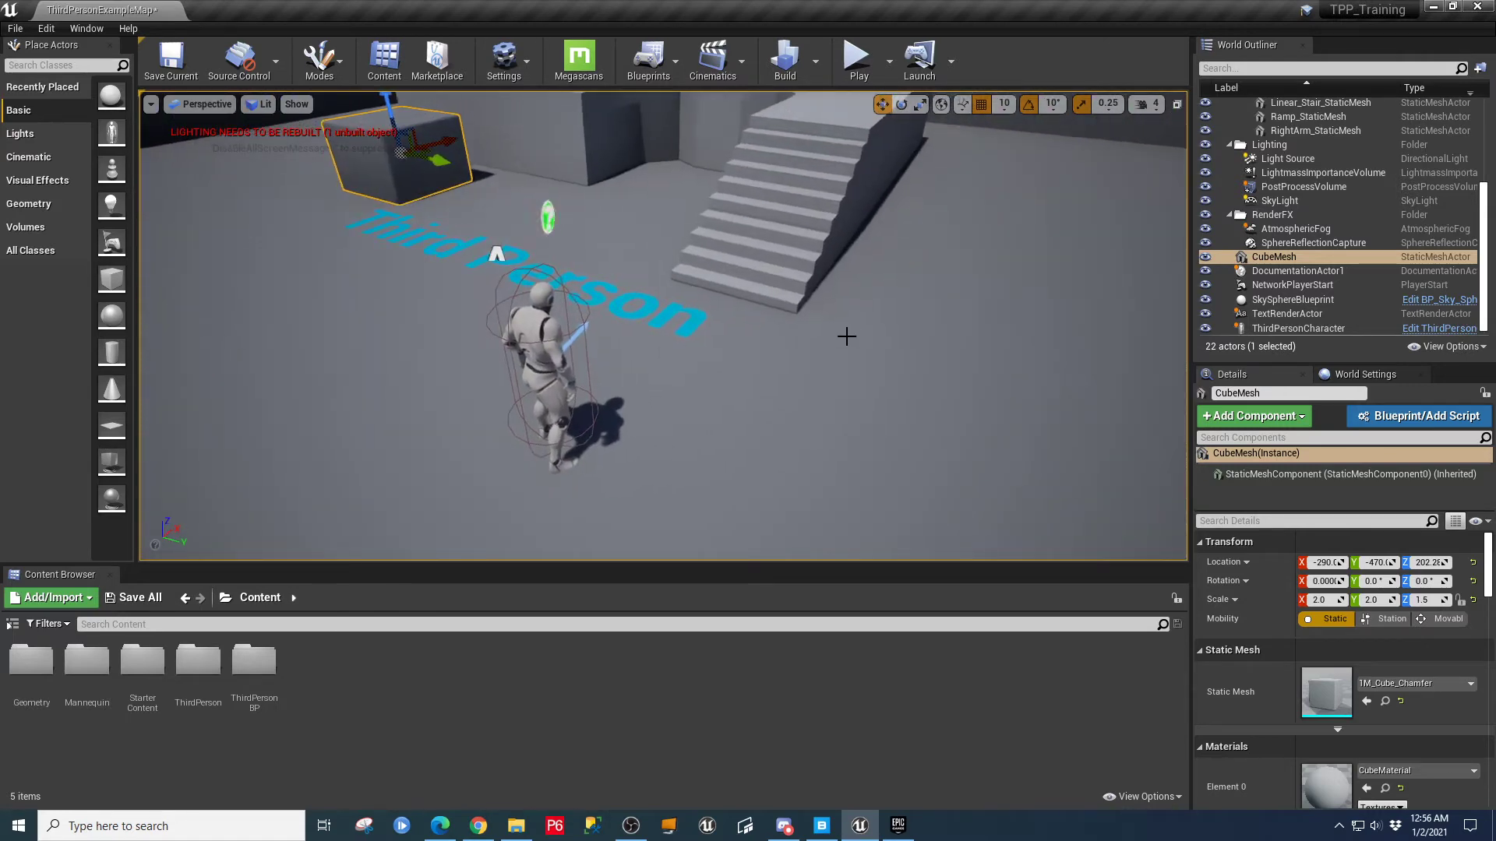
pyautogui.scroll(-7, 906, 385)
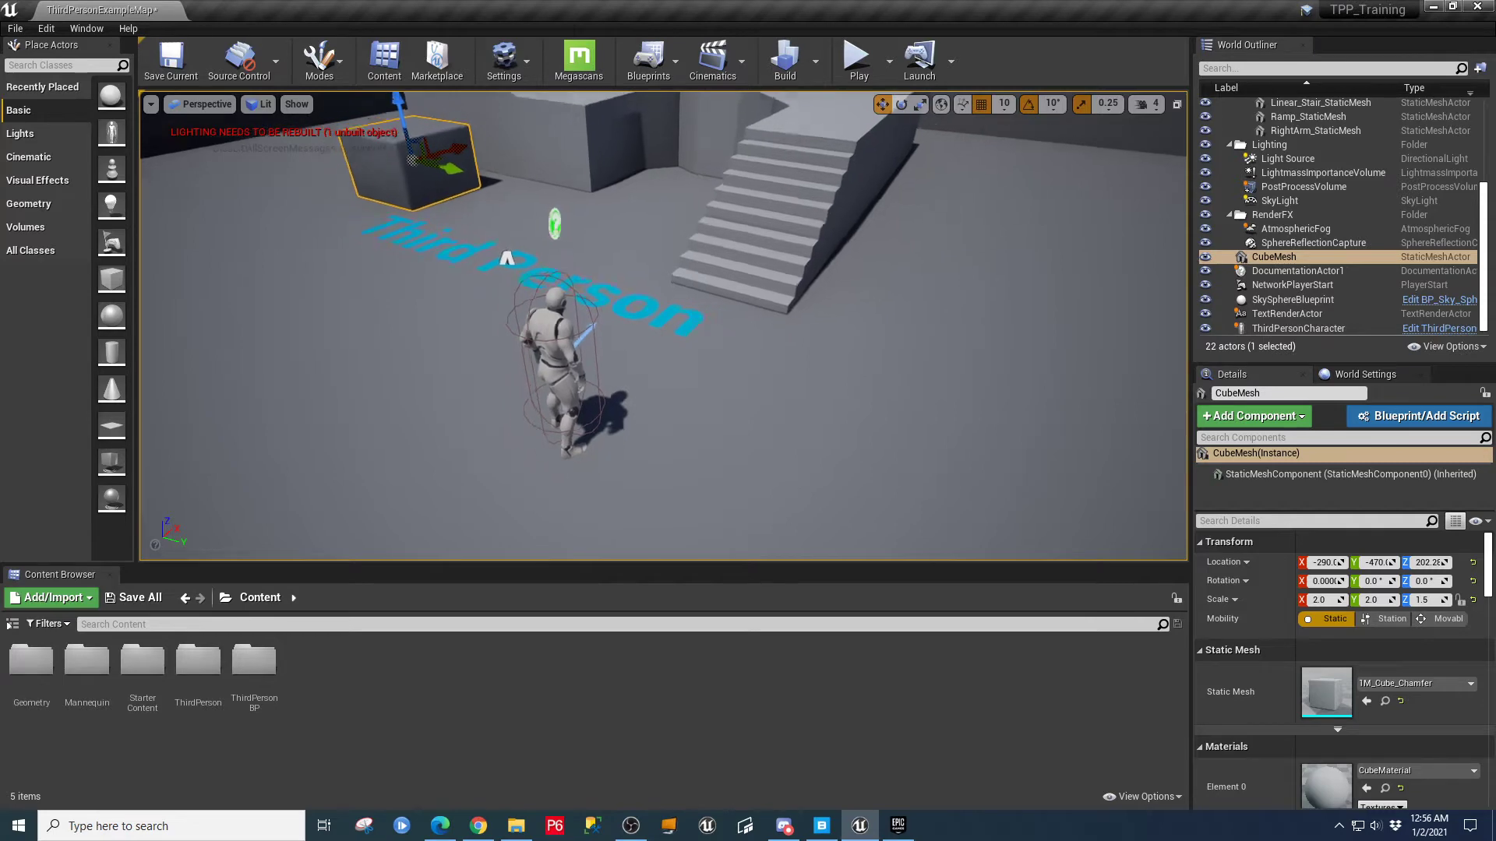
pyautogui.moveTo(925, 363)
pyautogui.keyDown('alt'); pyautogui.mouseDown()
pyautogui.moveTo(955, 339)
pyautogui.moveTo(1020, 333)
pyautogui.moveTo(1168, 343)
pyautogui.moveTo(1067, 352)
pyautogui.moveTo(1113, 413)
pyautogui.moveTo(1176, 424)
pyautogui.moveTo(810, 432)
pyautogui.moveTo(678, 374)
pyautogui.moveTo(756, 385)
pyautogui.moveTo(530, 285)
pyautogui.moveTo(1075, 358)
pyautogui.moveTo(1065, 325)
pyautogui.moveTo(920, 349)
pyautogui.mouseUp(); pyautogui.keyUp('alt')
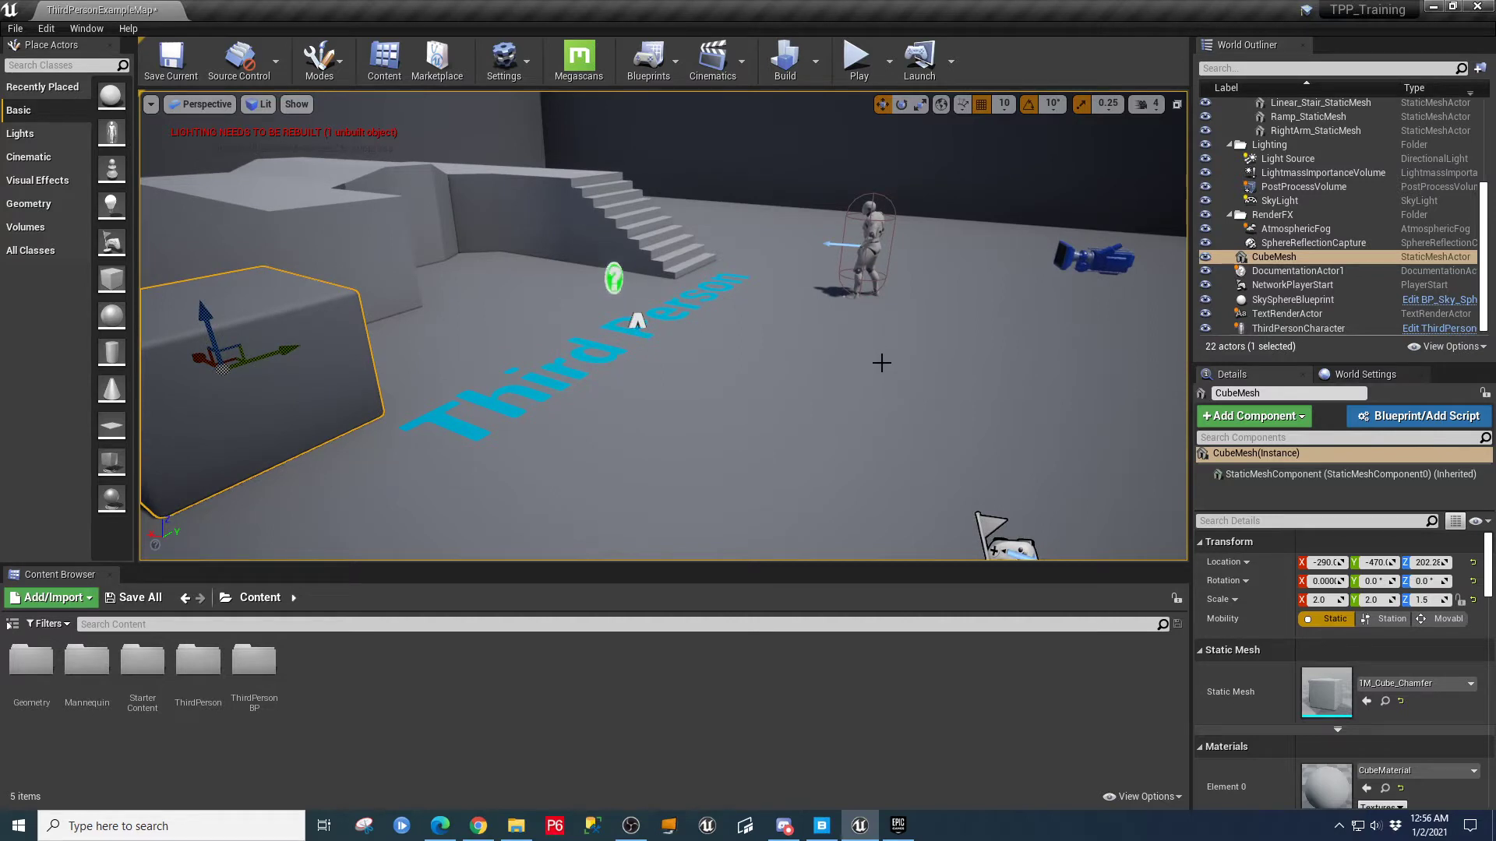
pyautogui.scroll(-10, 881, 362)
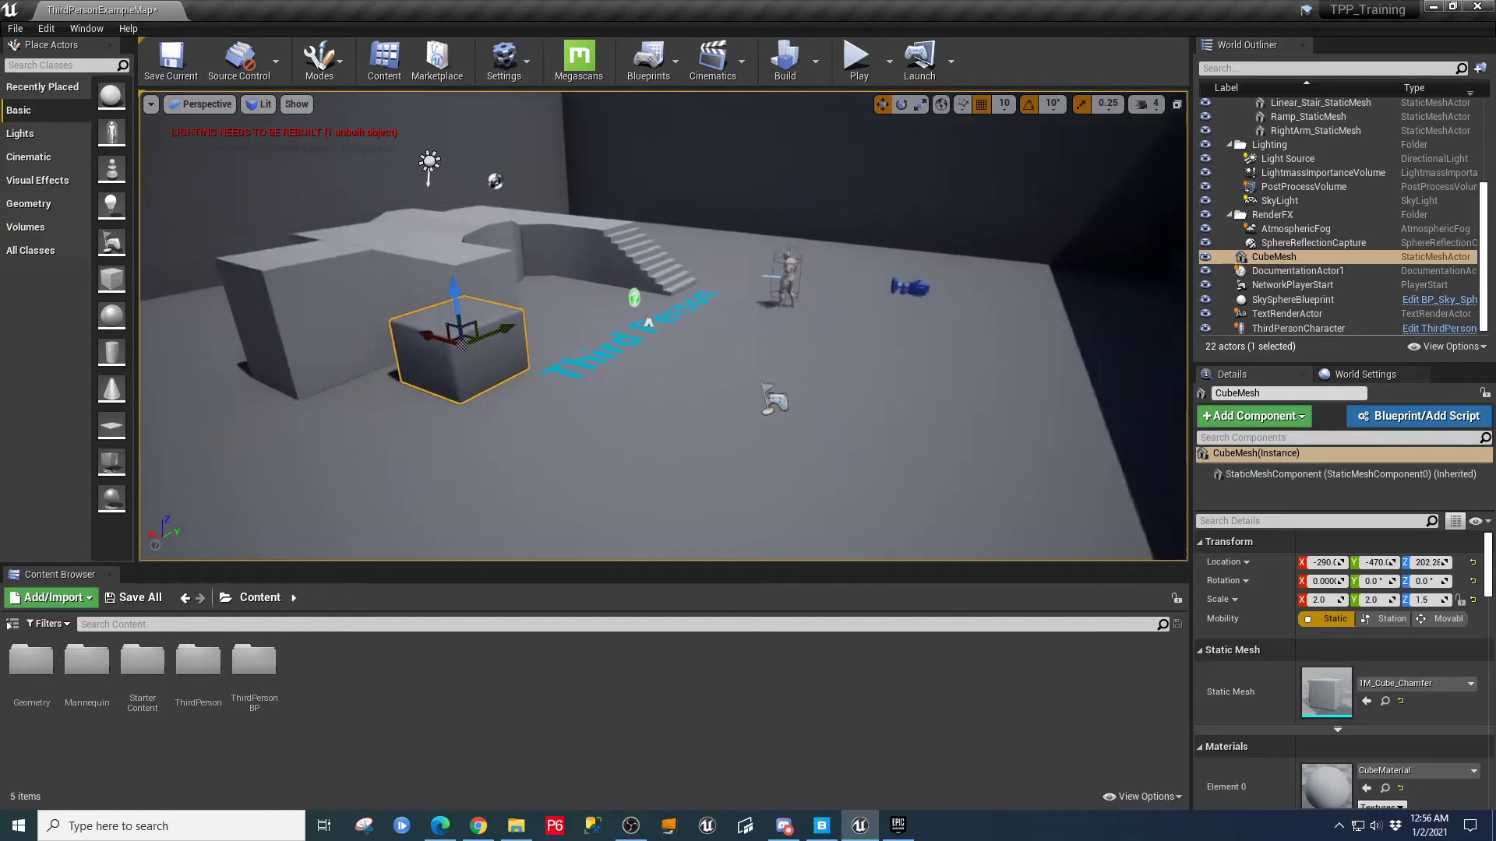
pyautogui.keyDown('alt'); pyautogui.moveTo(881, 362); pyautogui.dragTo(931, 361, button='right'); pyautogui.keyUp('alt')
pyautogui.moveTo(881, 361); pyautogui.dragTo(893, 342)
# - Fly through the arena to view the enclosing walls with the character and player start
pyautogui.moveTo(881, 362); pyautogui.dragTo(993, 323, button='right')
pyautogui.press('a')
pyautogui.moveTo(662, 325); pyautogui.dragTo(566, 310, button='right')
pyautogui.press('s')
pyautogui.press('w')
pyautogui.press('s')
pyautogui.press('s')
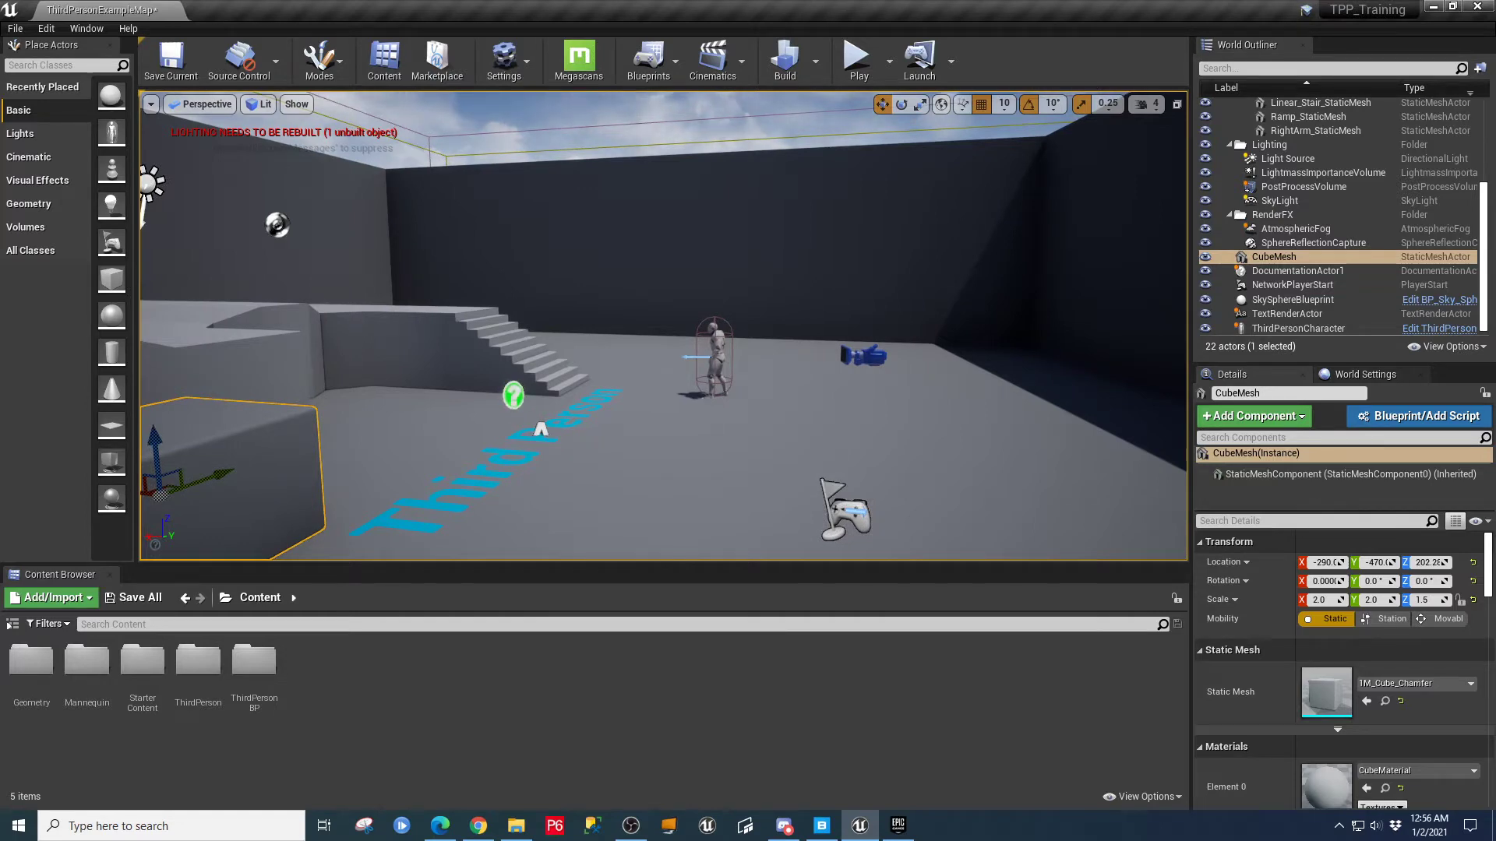
# - Fly in for a close view of the character beside the foot of the stairs
pyautogui.press('w')
pyautogui.moveTo(566, 310); pyautogui.dragTo(565, 340, button='right')
pyautogui.press('s')
pyautogui.press('w')
pyautogui.press('s')
pyautogui.press('w')
pyautogui.press('w')
pyautogui.moveTo(879, 363); pyautogui.dragTo(878, 364, button='right')
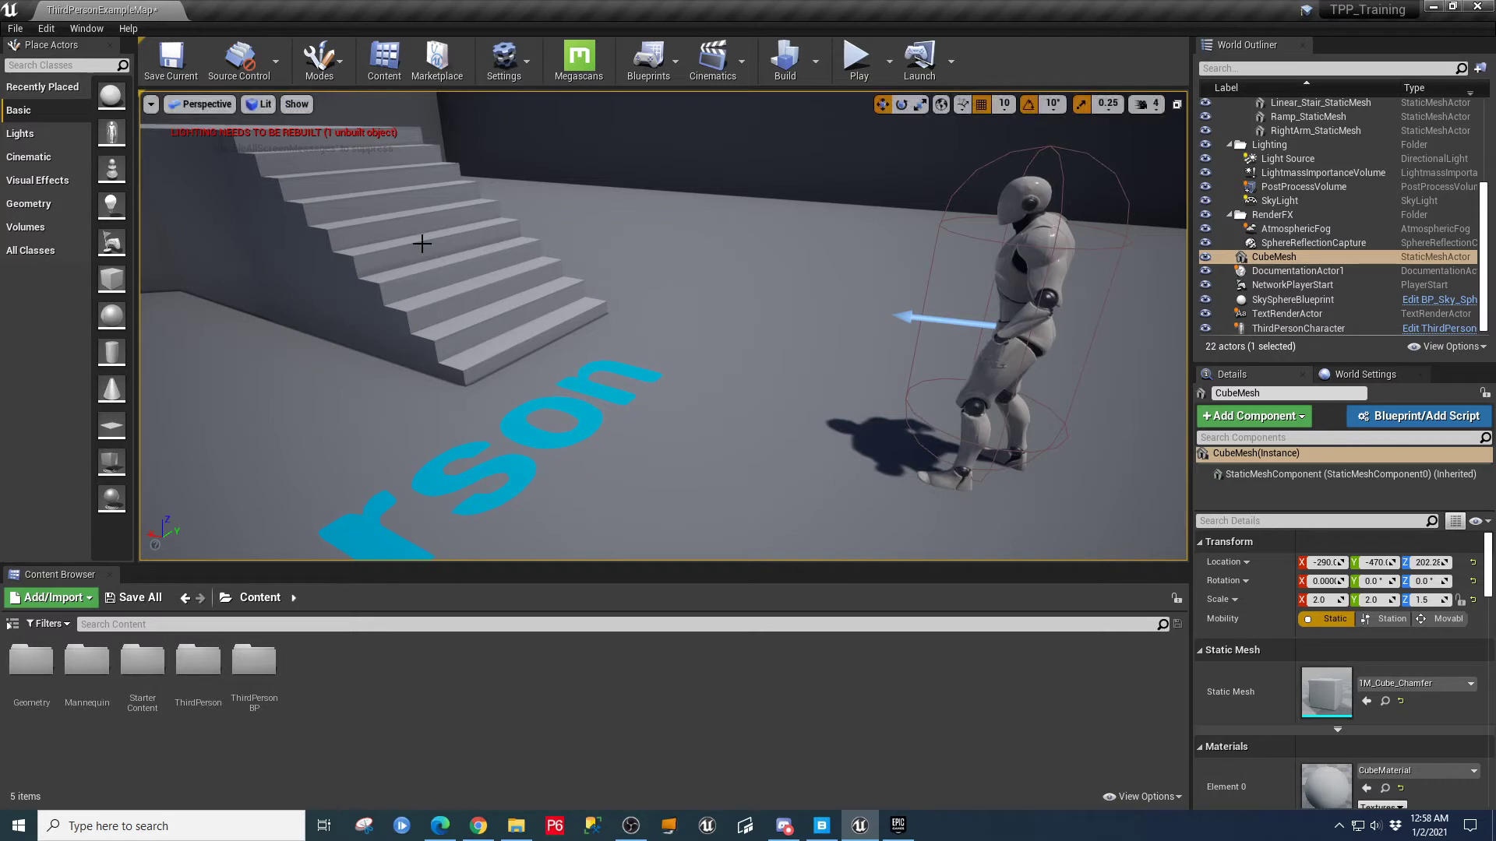
# - Examine the available editor modes and bring the Content Browser into focus
pyautogui.click(340, 62)
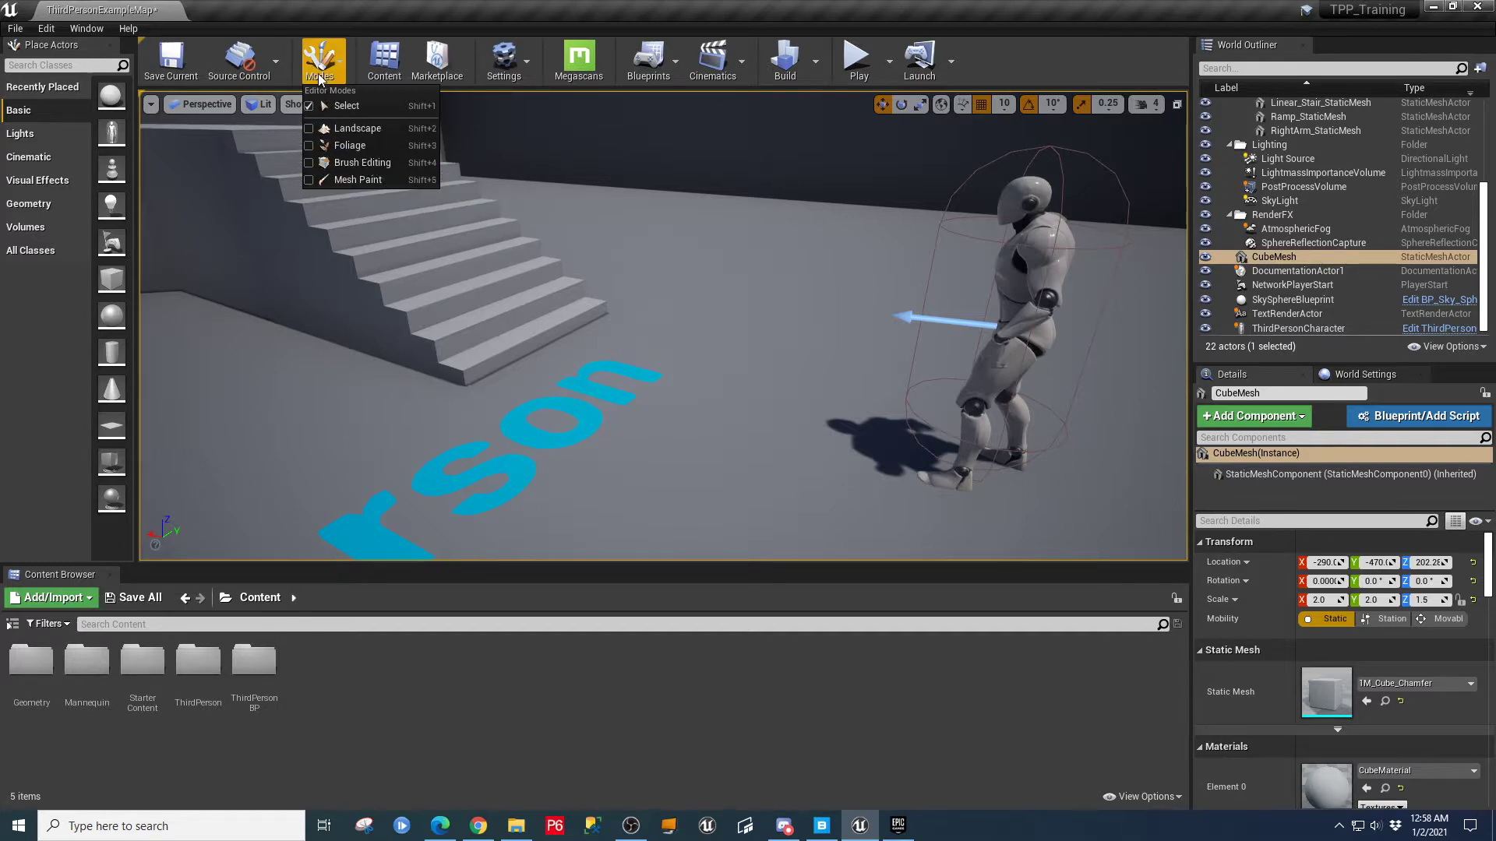
pyautogui.click(392, 57)
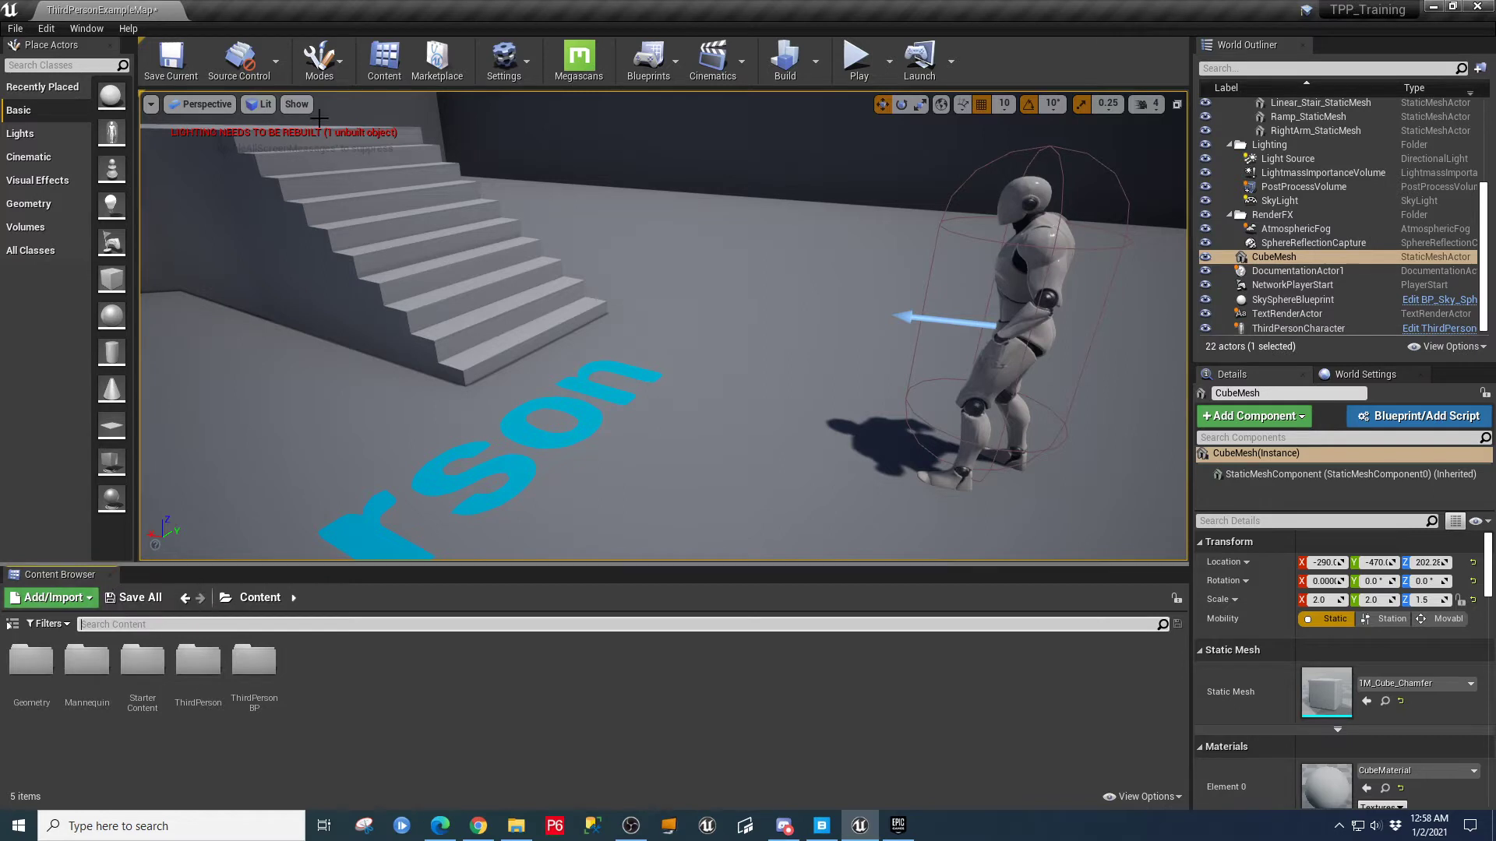
pyautogui.click(383, 62)
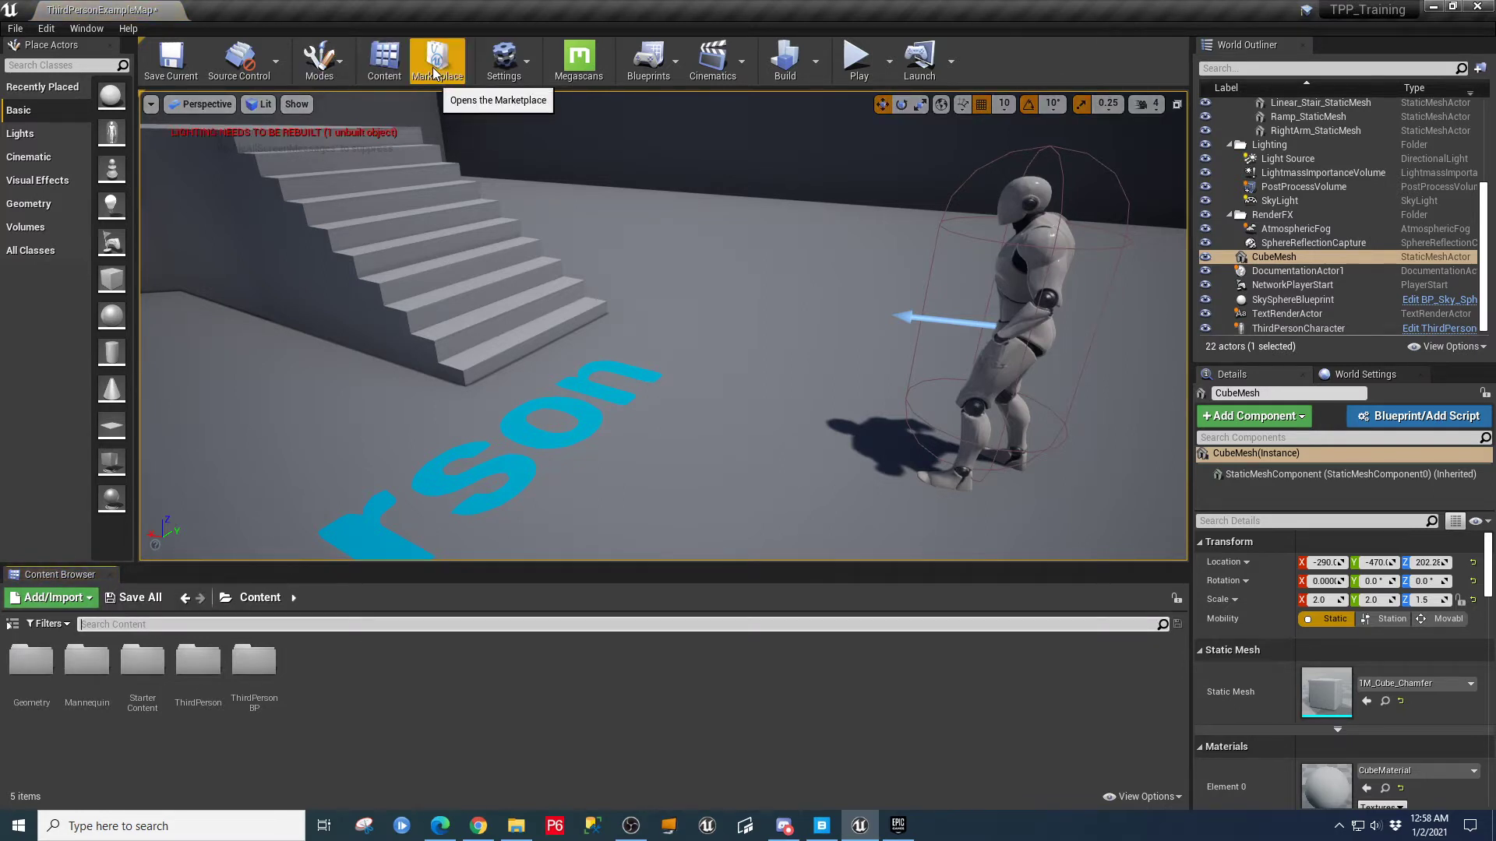
# - Close the World Settings panel and reopen it from the level editor's settings
pyautogui.click(509, 62)
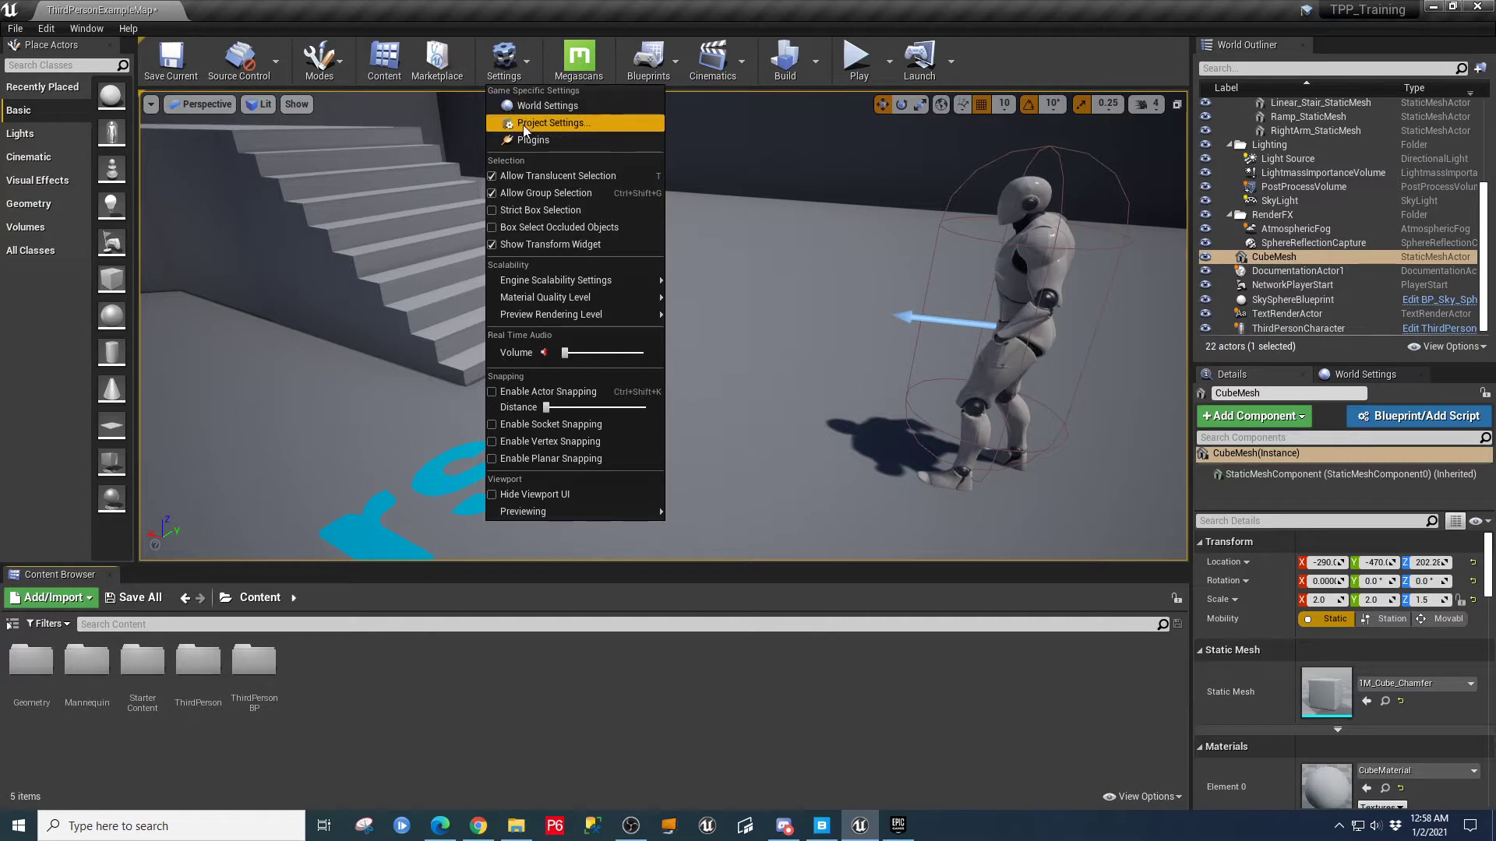
pyautogui.click(1386, 379)
pyautogui.click(1420, 375)
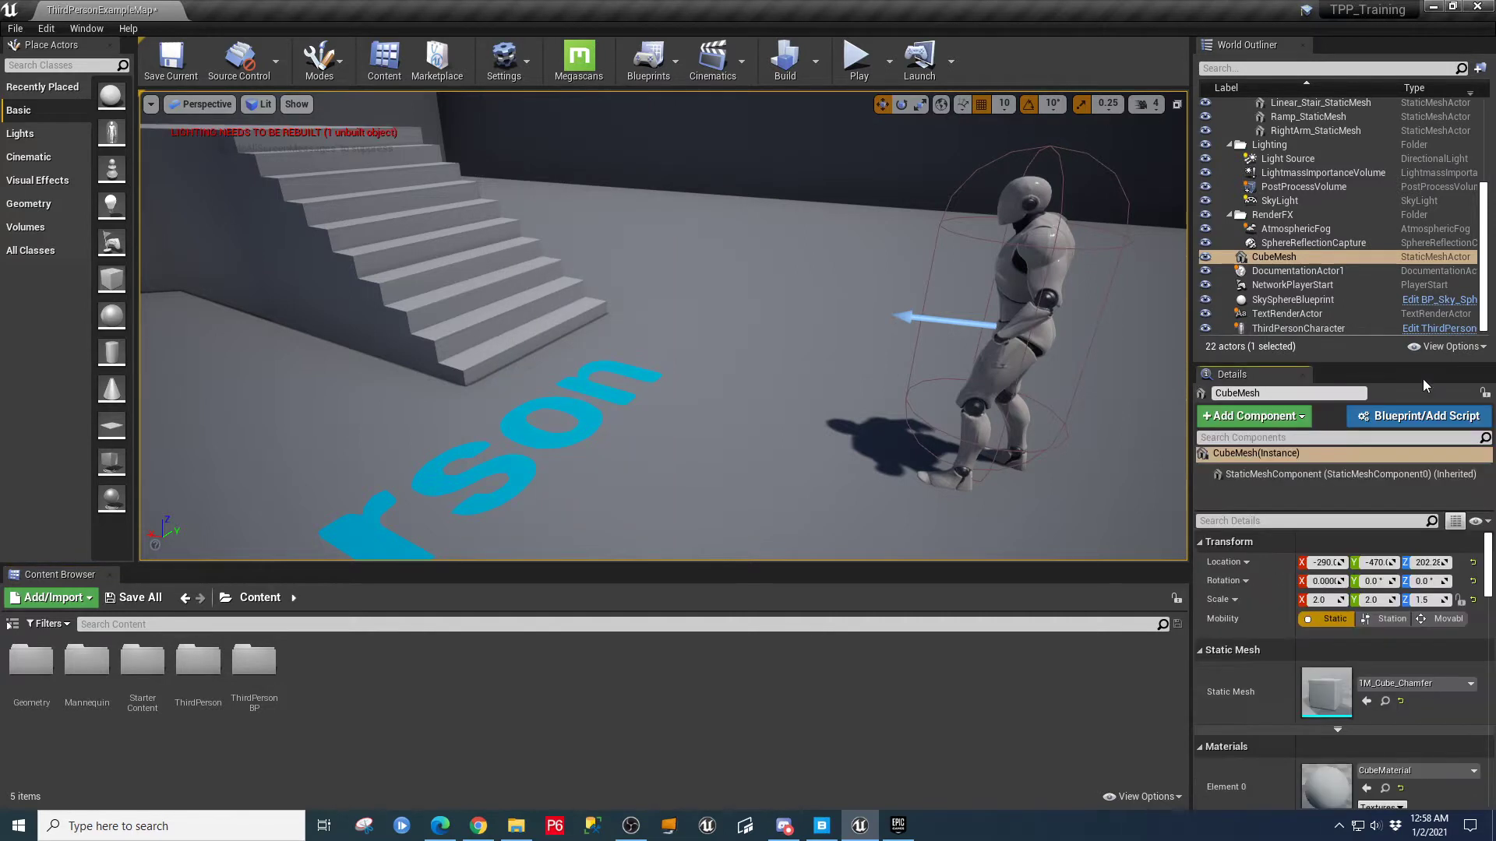
pyautogui.click(503, 58)
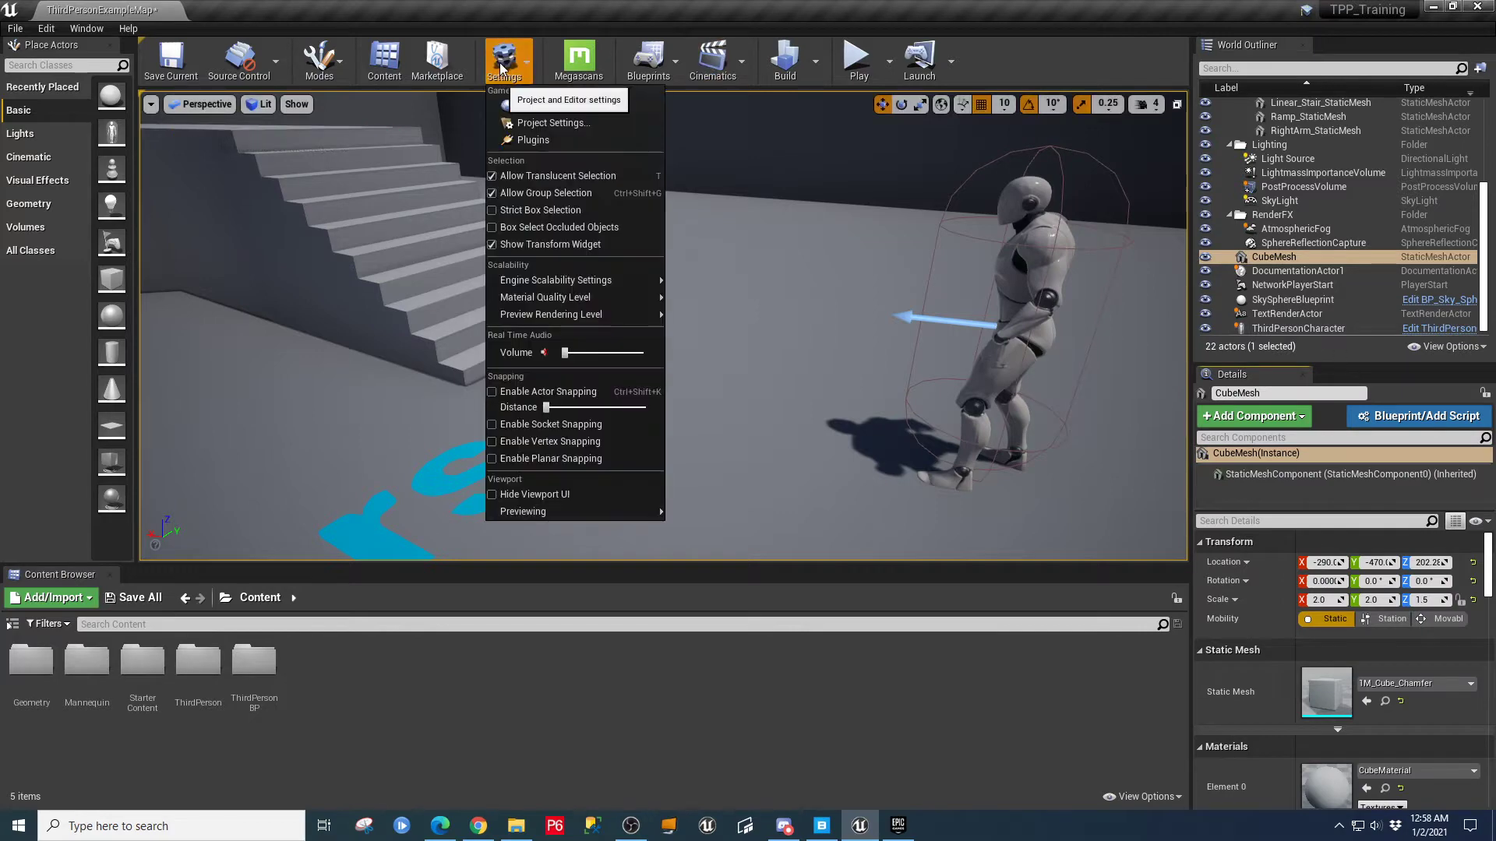
pyautogui.click(540, 106)
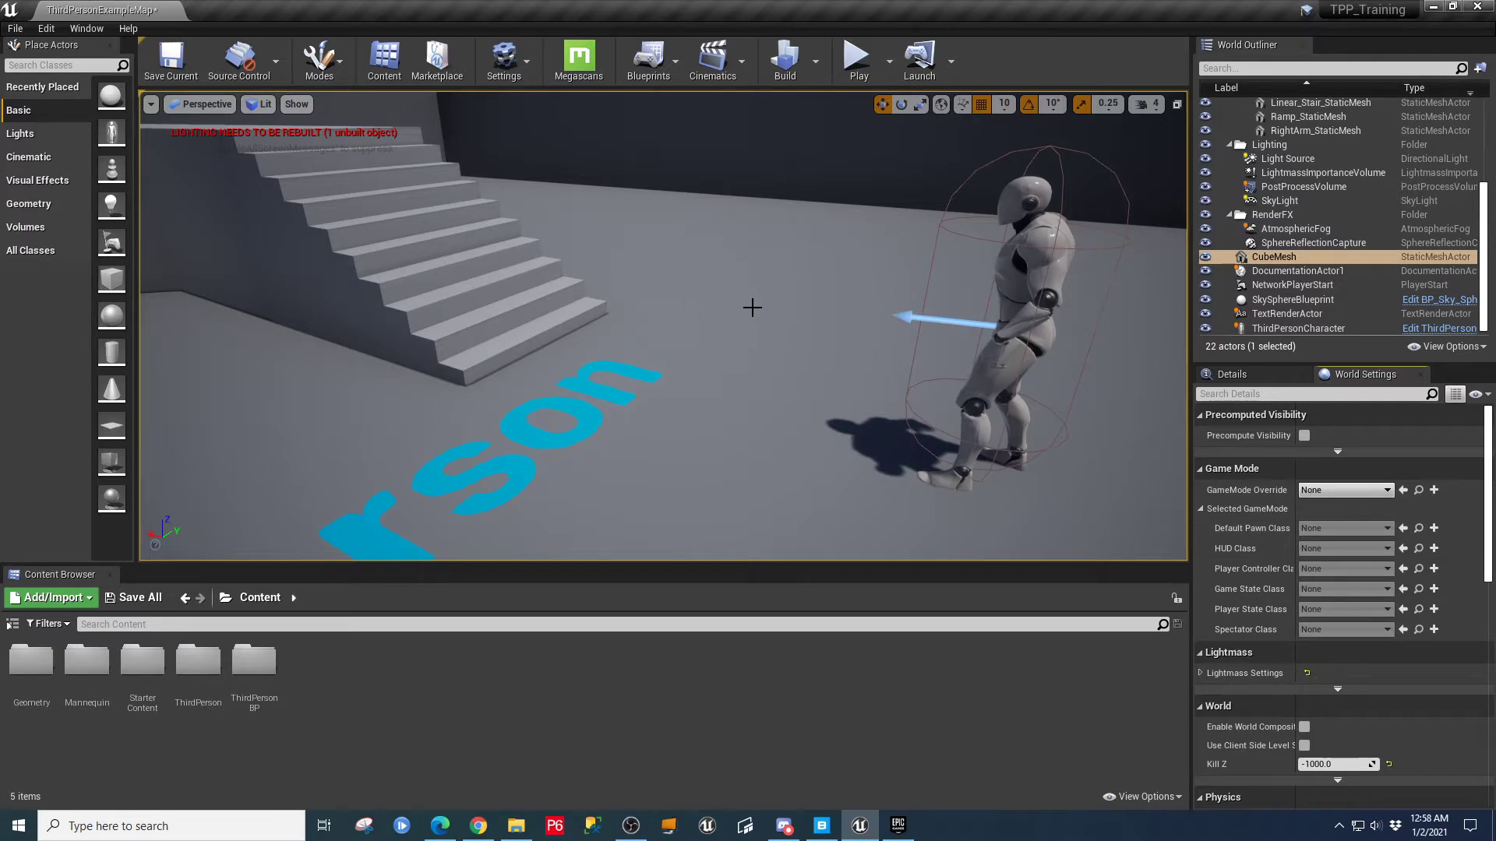
# - Examine the Blueprint options, including the existing Blueprint classes available in the project
pyautogui.scroll(-1, 733, 292)
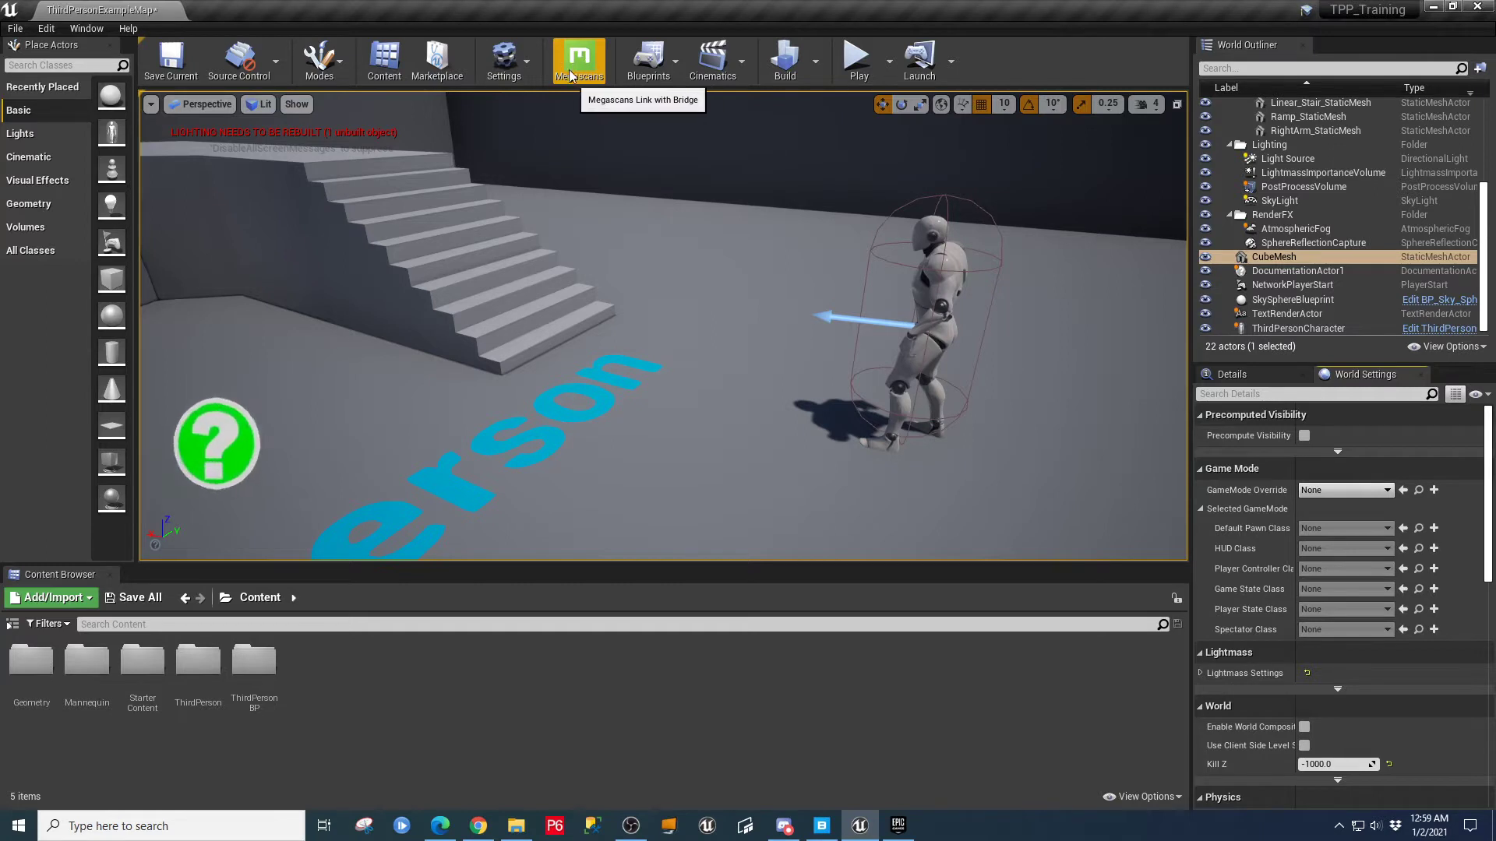
pyautogui.click(658, 68)
pyautogui.moveTo(715, 141)
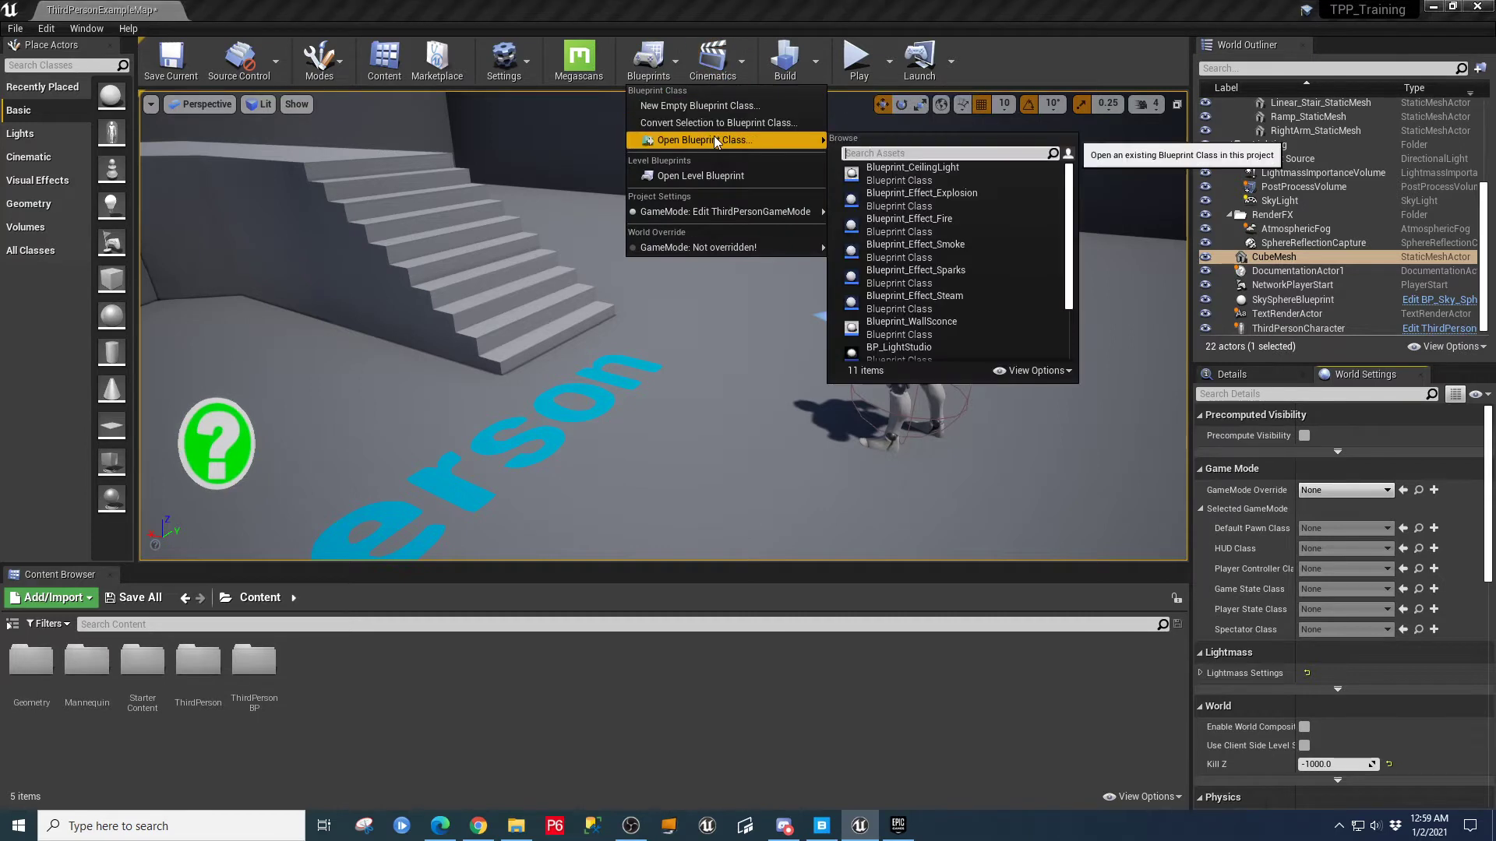
pyautogui.scroll(-3, 932, 298)
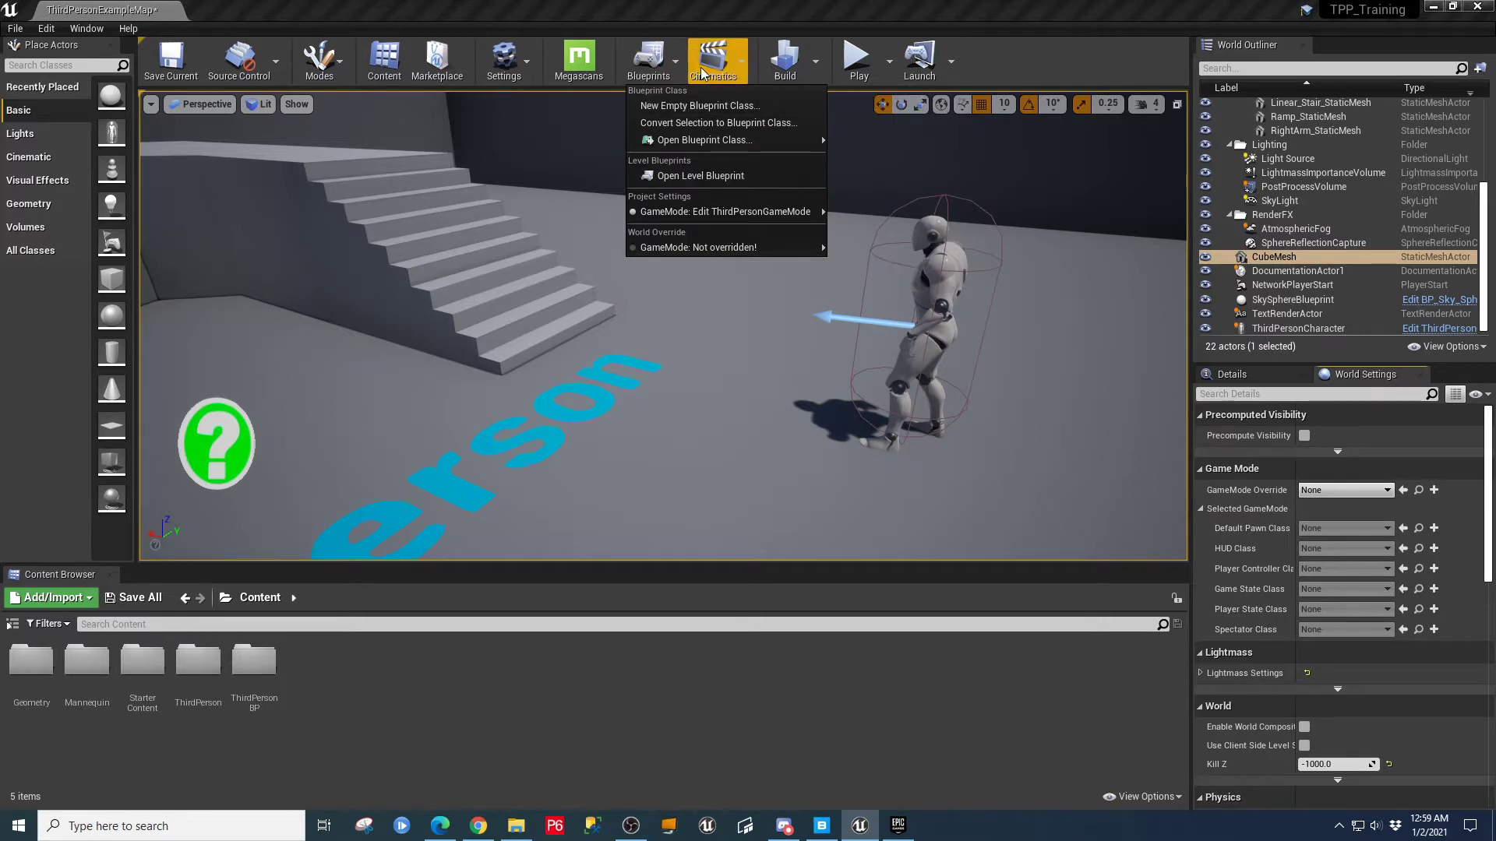
# - Examine the options for adding cinematic sequences and for building lighting, geometry and other level data
pyautogui.click(740, 70)
pyautogui.click(740, 70)
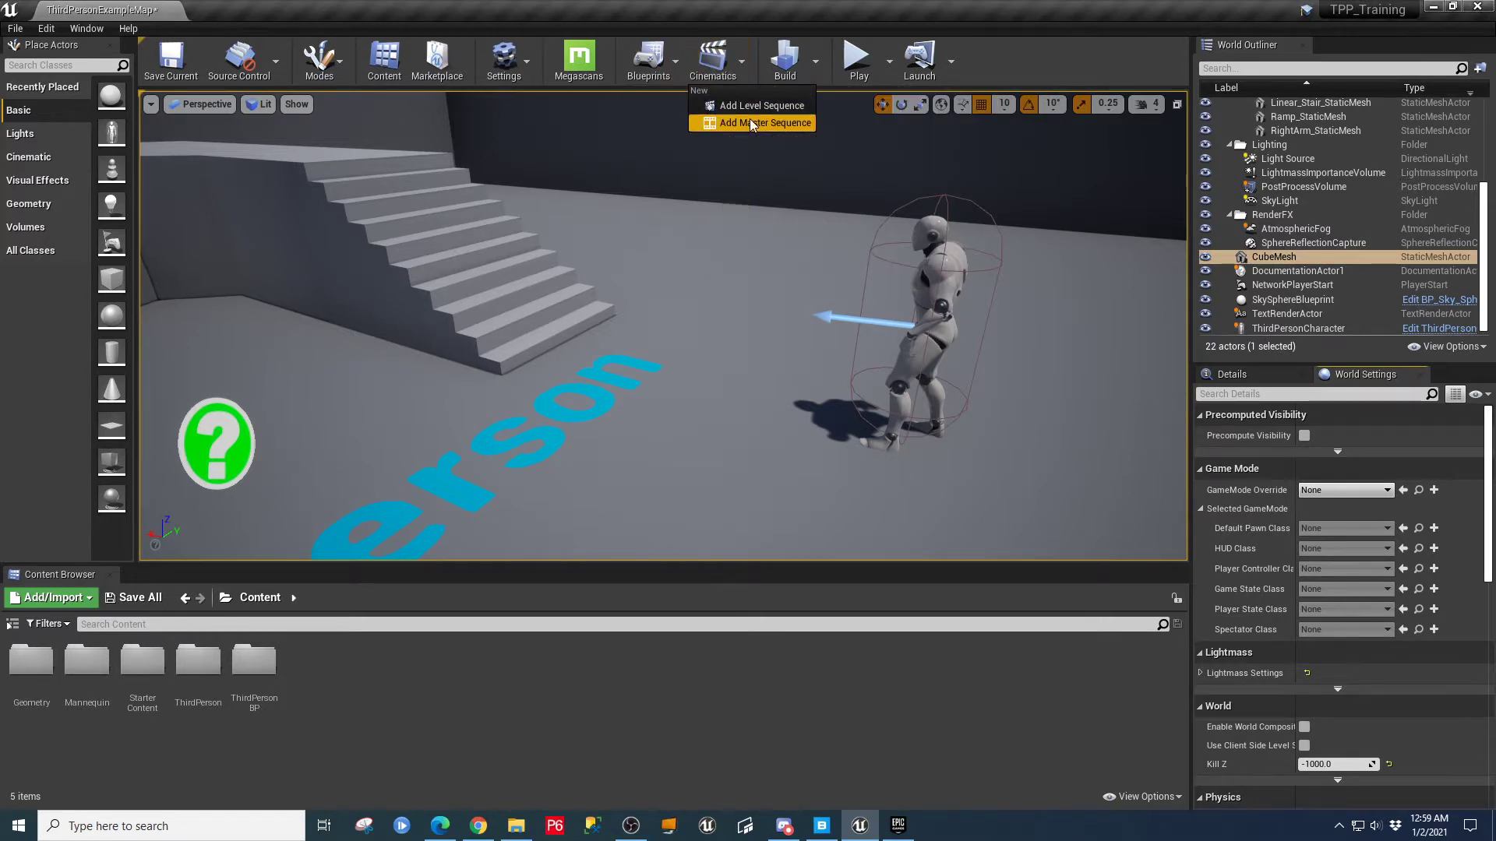
pyautogui.click(692, 295)
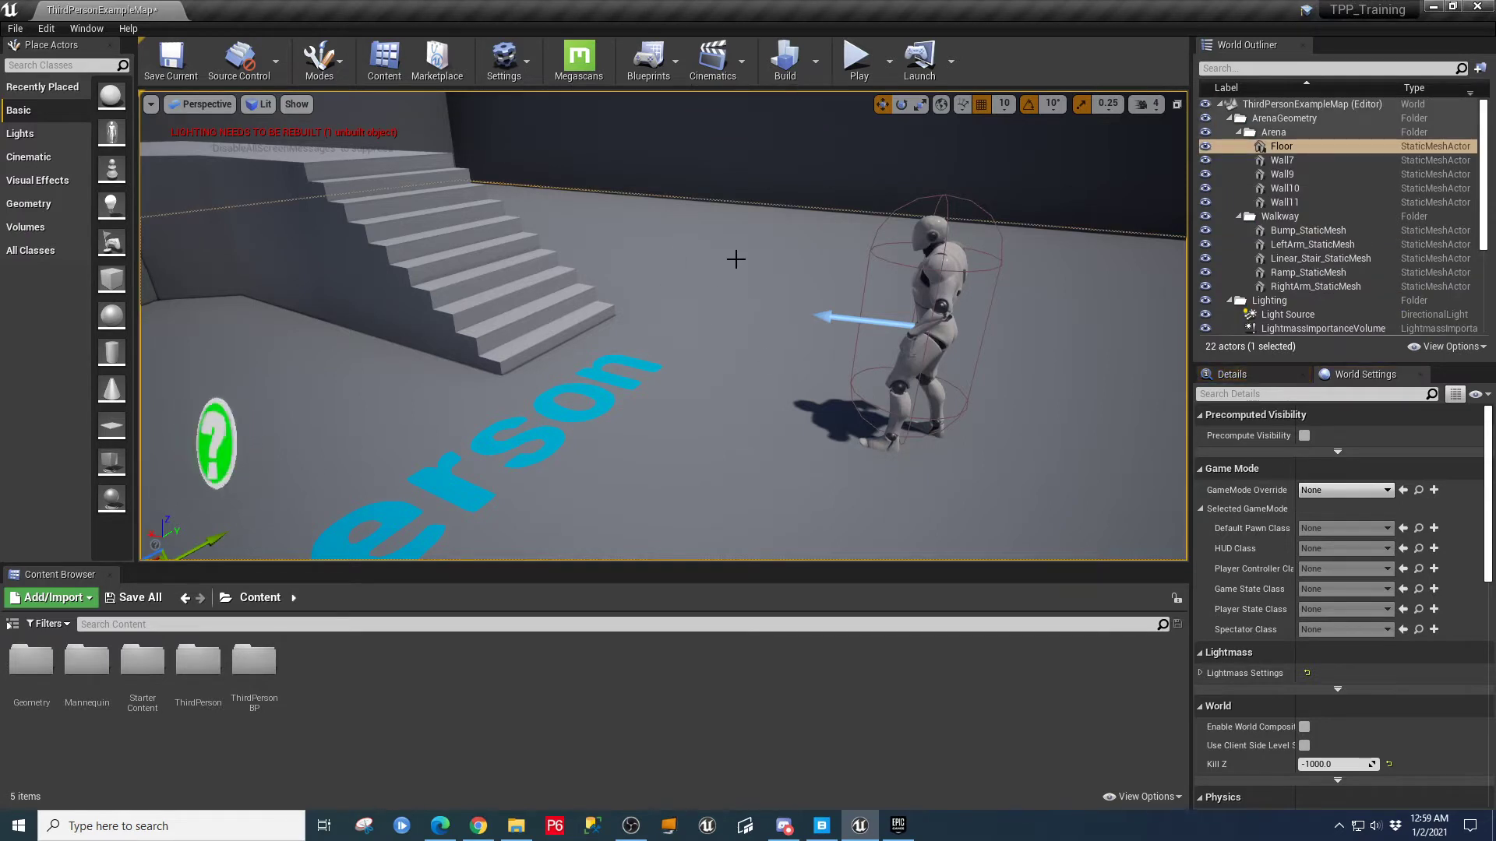
pyautogui.click(709, 66)
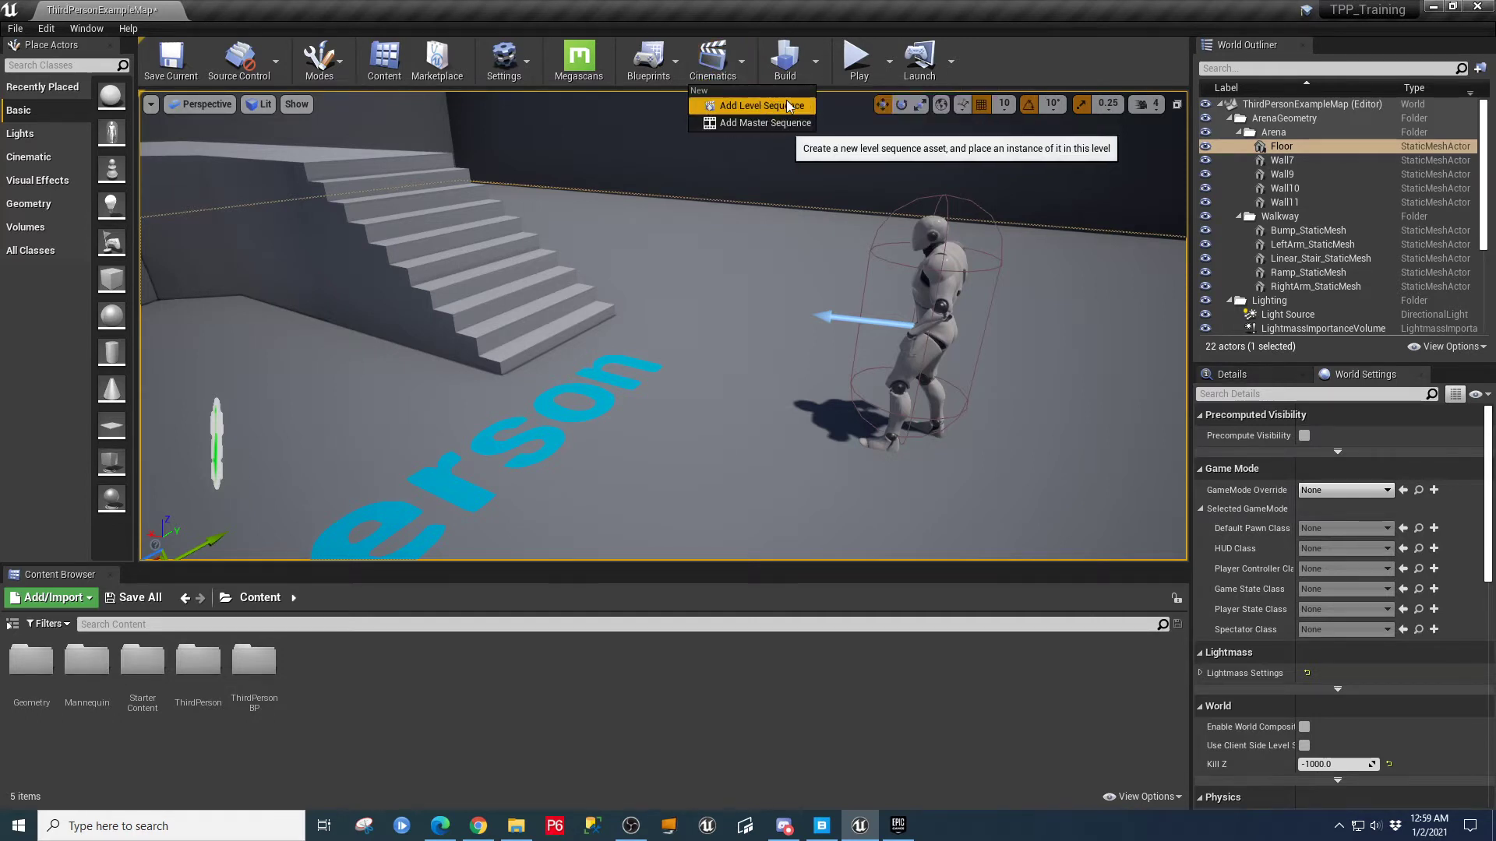
pyautogui.click(814, 61)
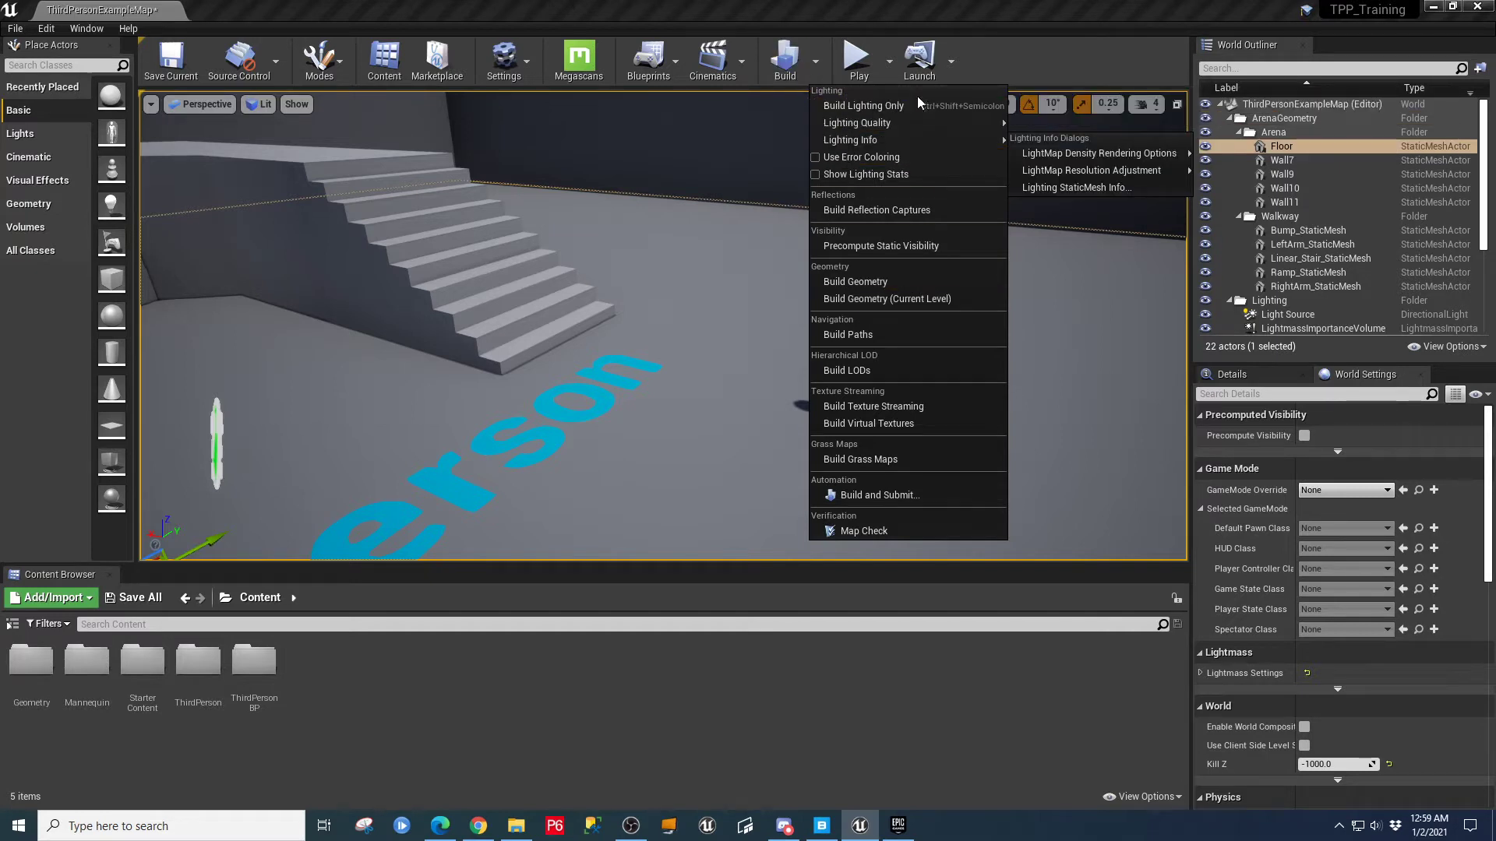
pyautogui.click(1022, 11)
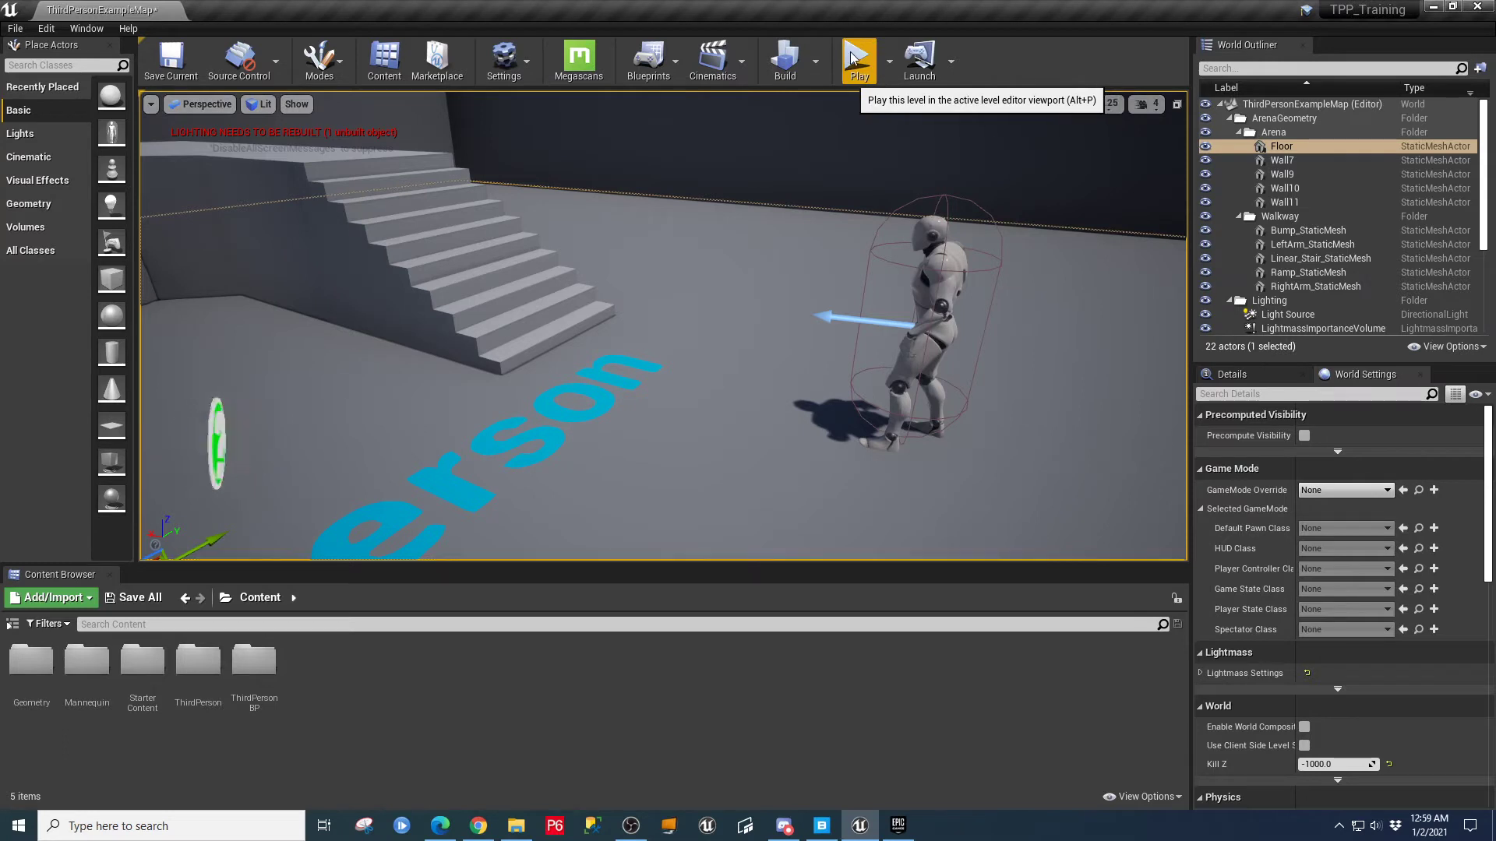
# - Set the multiplayer net mode to Play As Listen Server and start playing the level
pyautogui.click(890, 72)
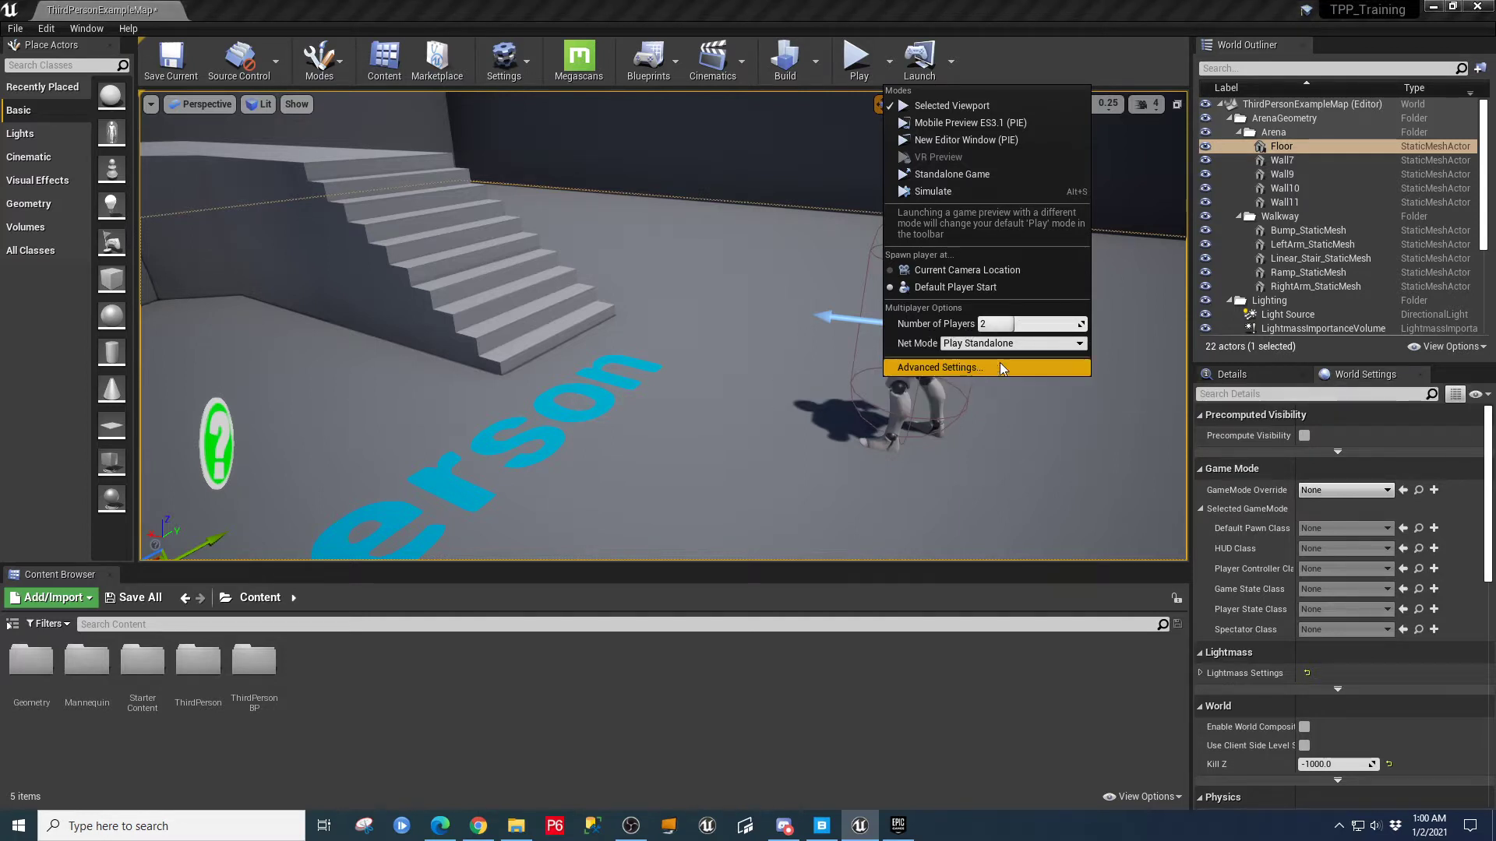
pyautogui.click(1012, 344)
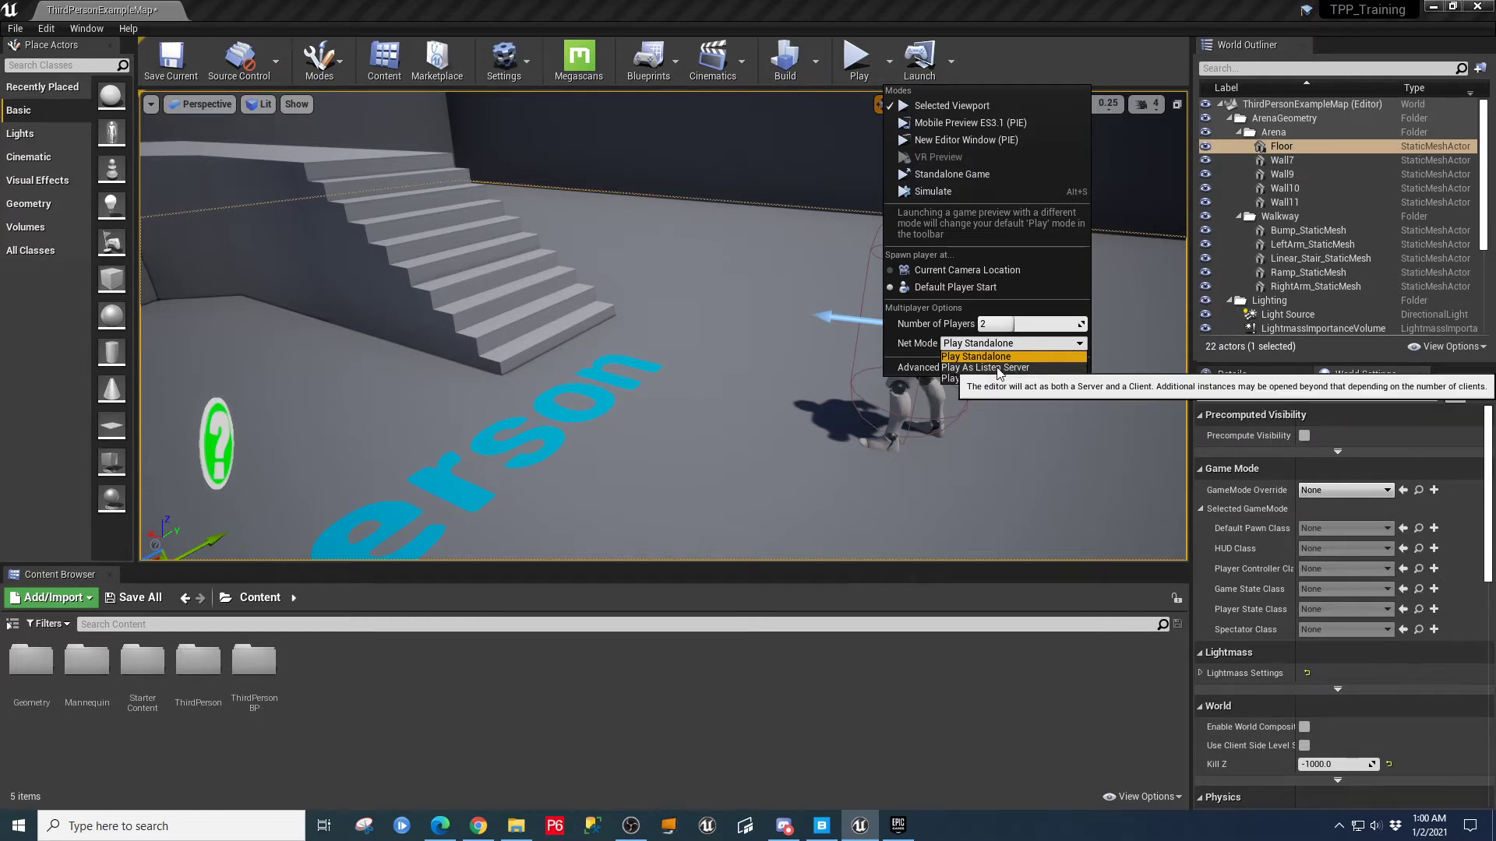
pyautogui.click(999, 369)
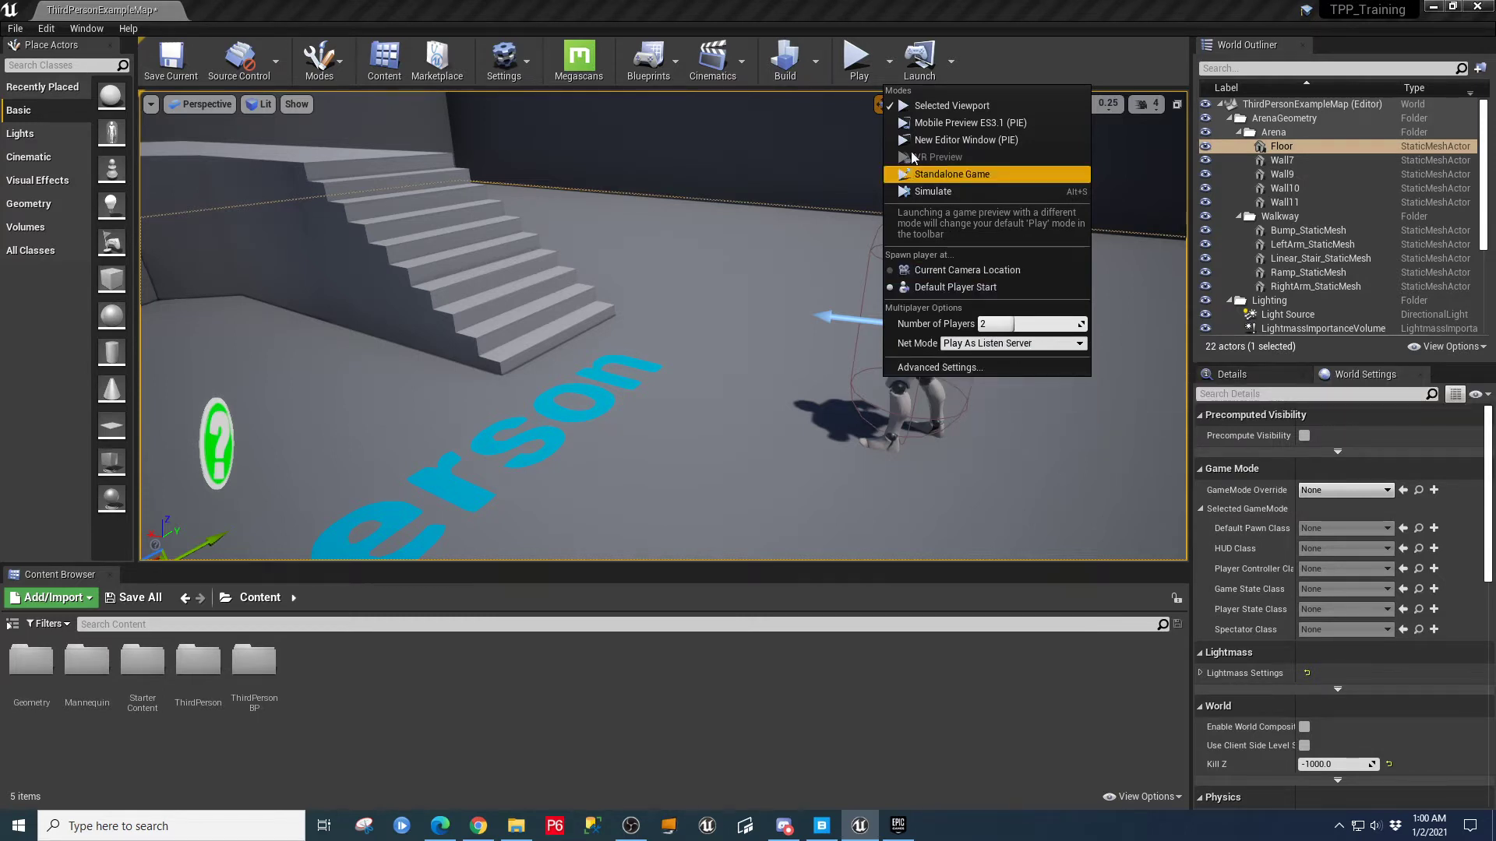
pyautogui.click(852, 62)
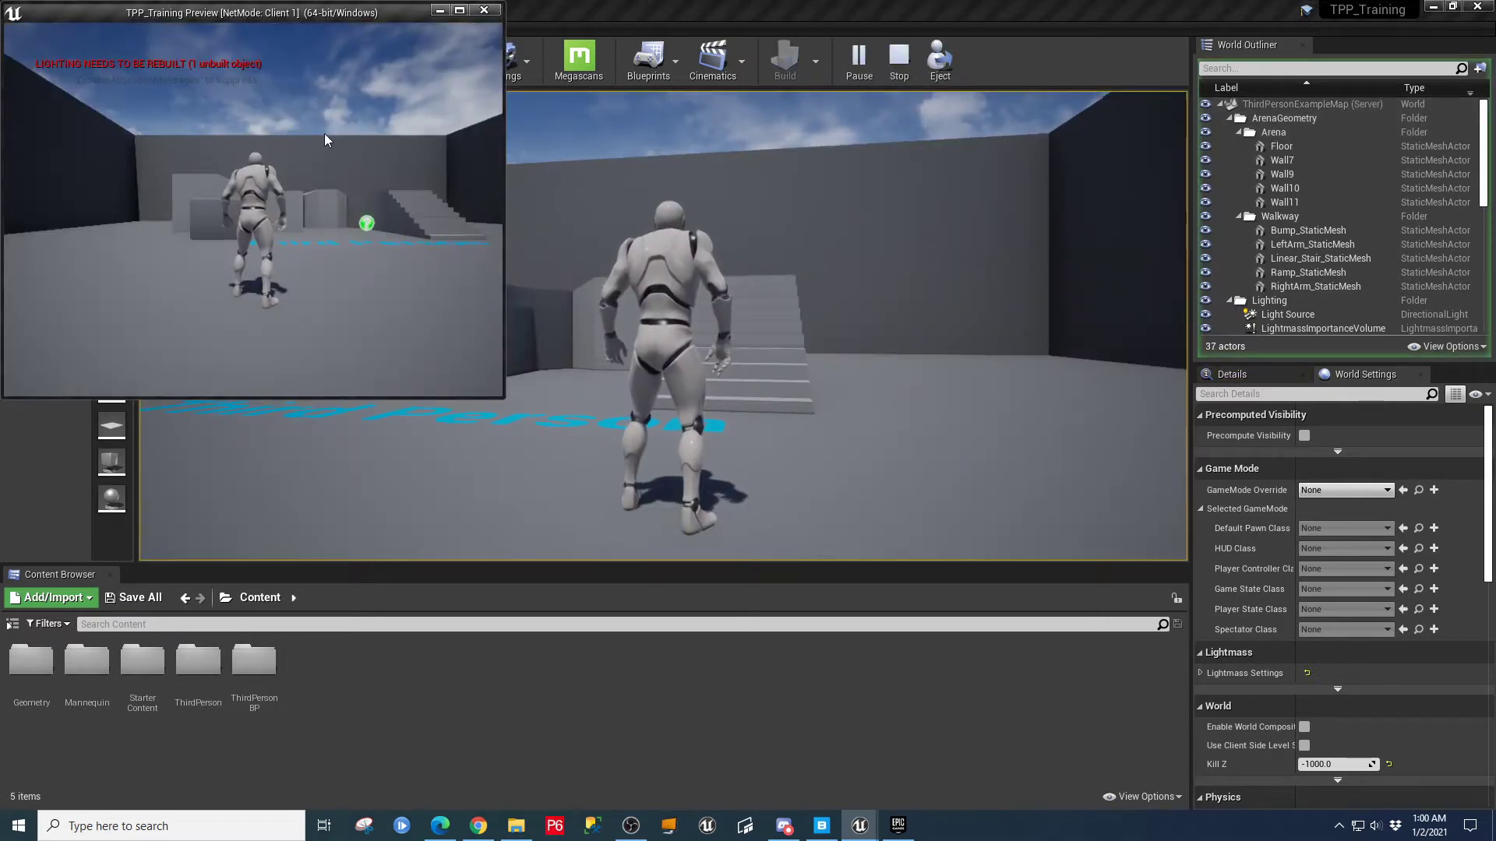
# - Run the client's character around the server's character in the Client 1 preview window, then end the play session
pyautogui.click(361, 216)
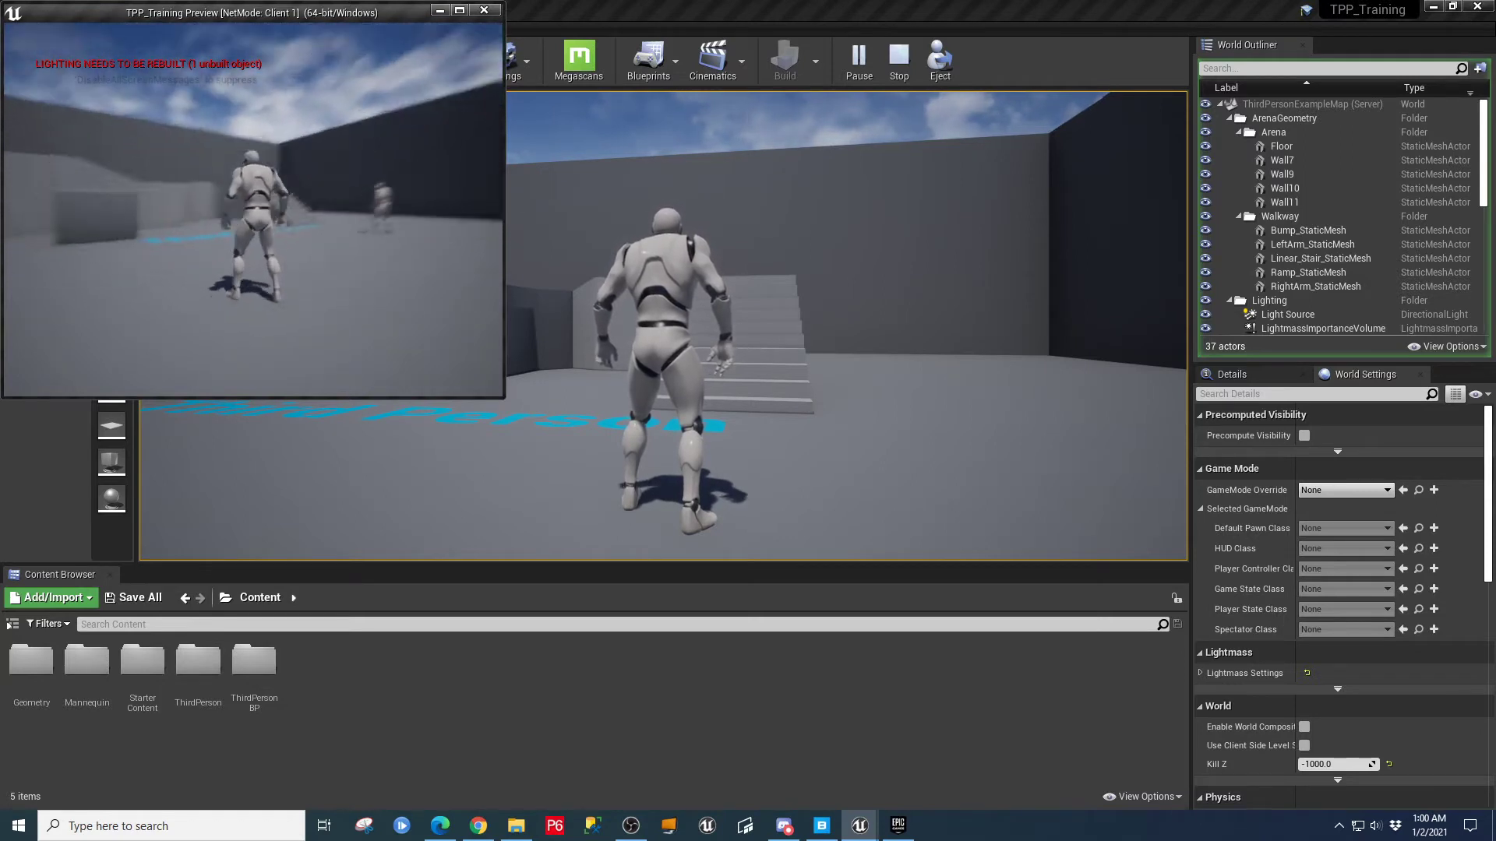
pyautogui.press('w')
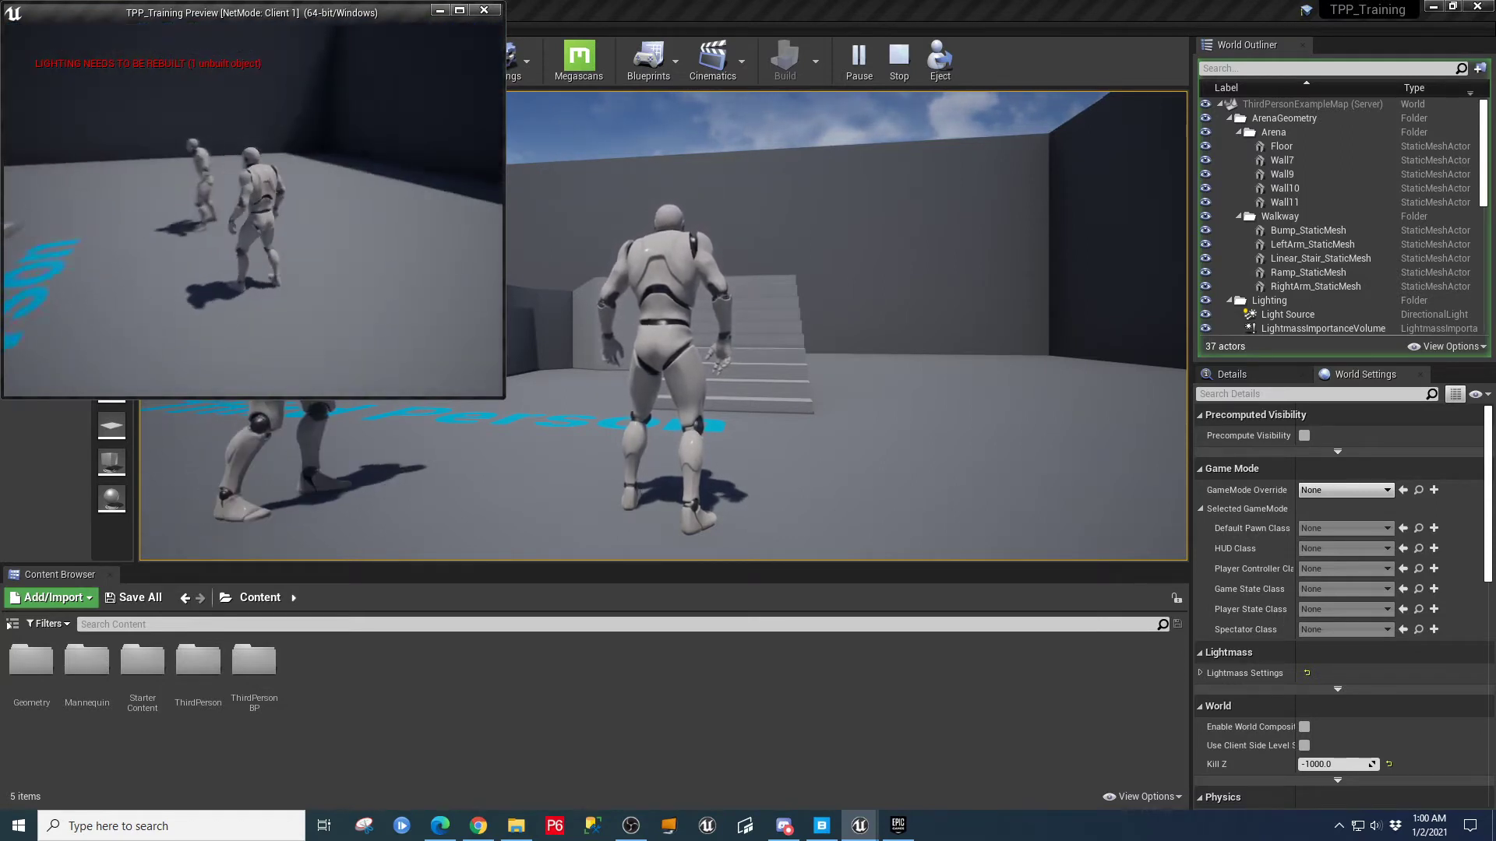
pyautogui.press('w')
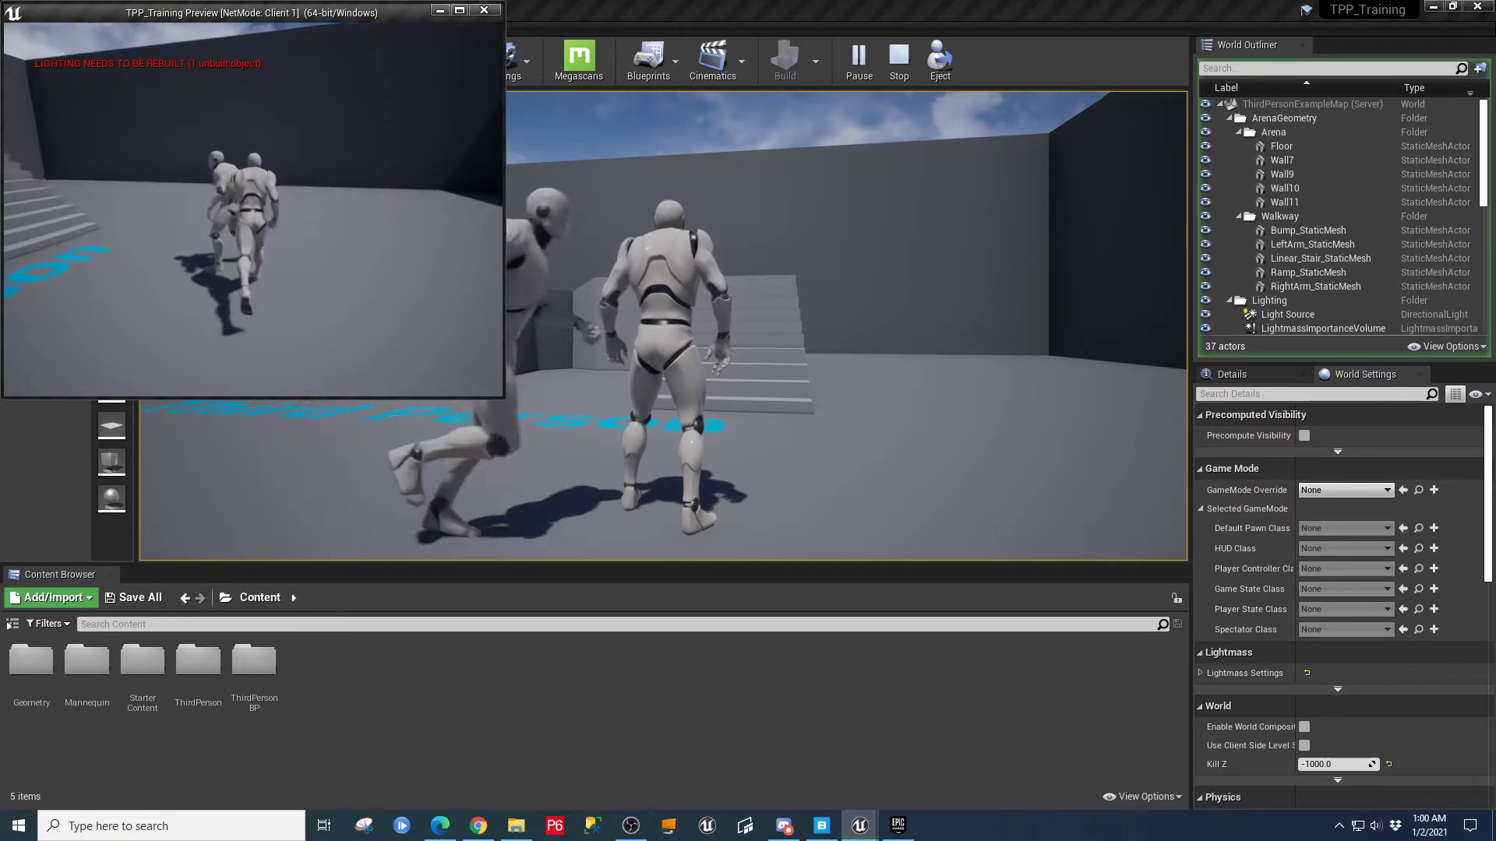
pyautogui.press('w')
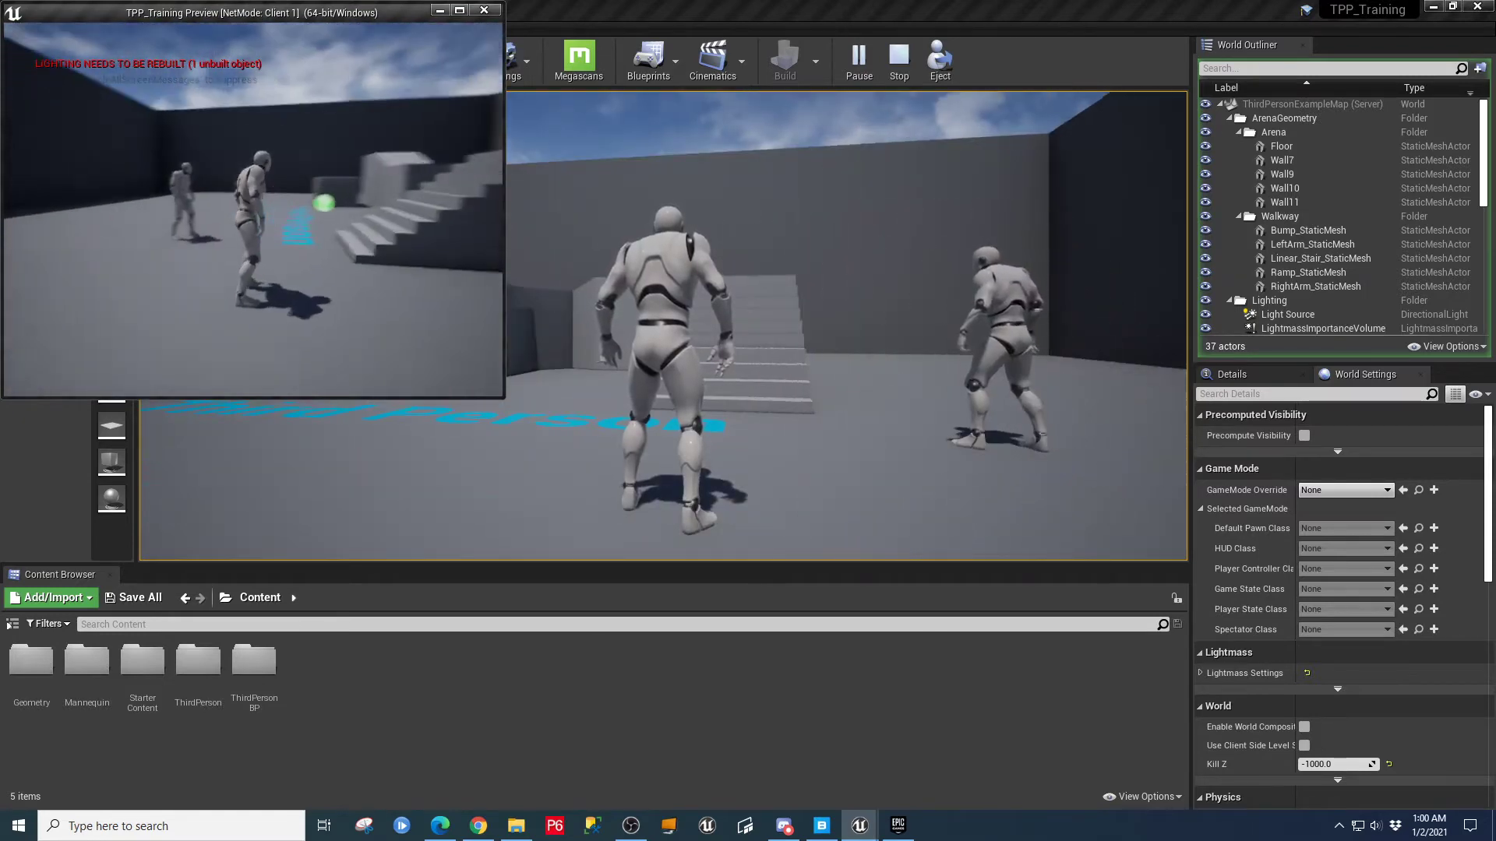
pyautogui.press('w')
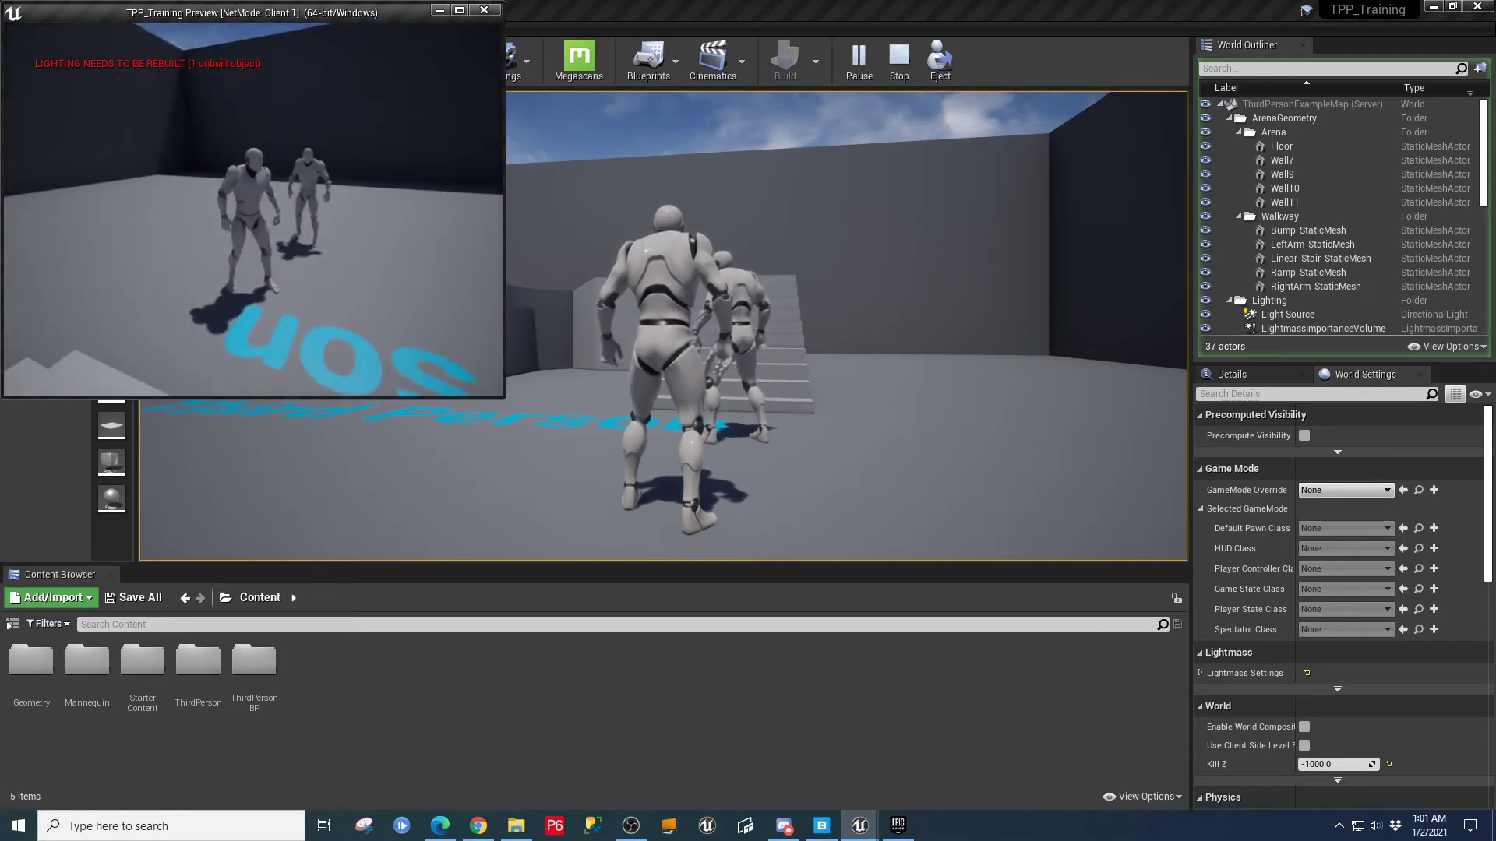
pyautogui.press('space')
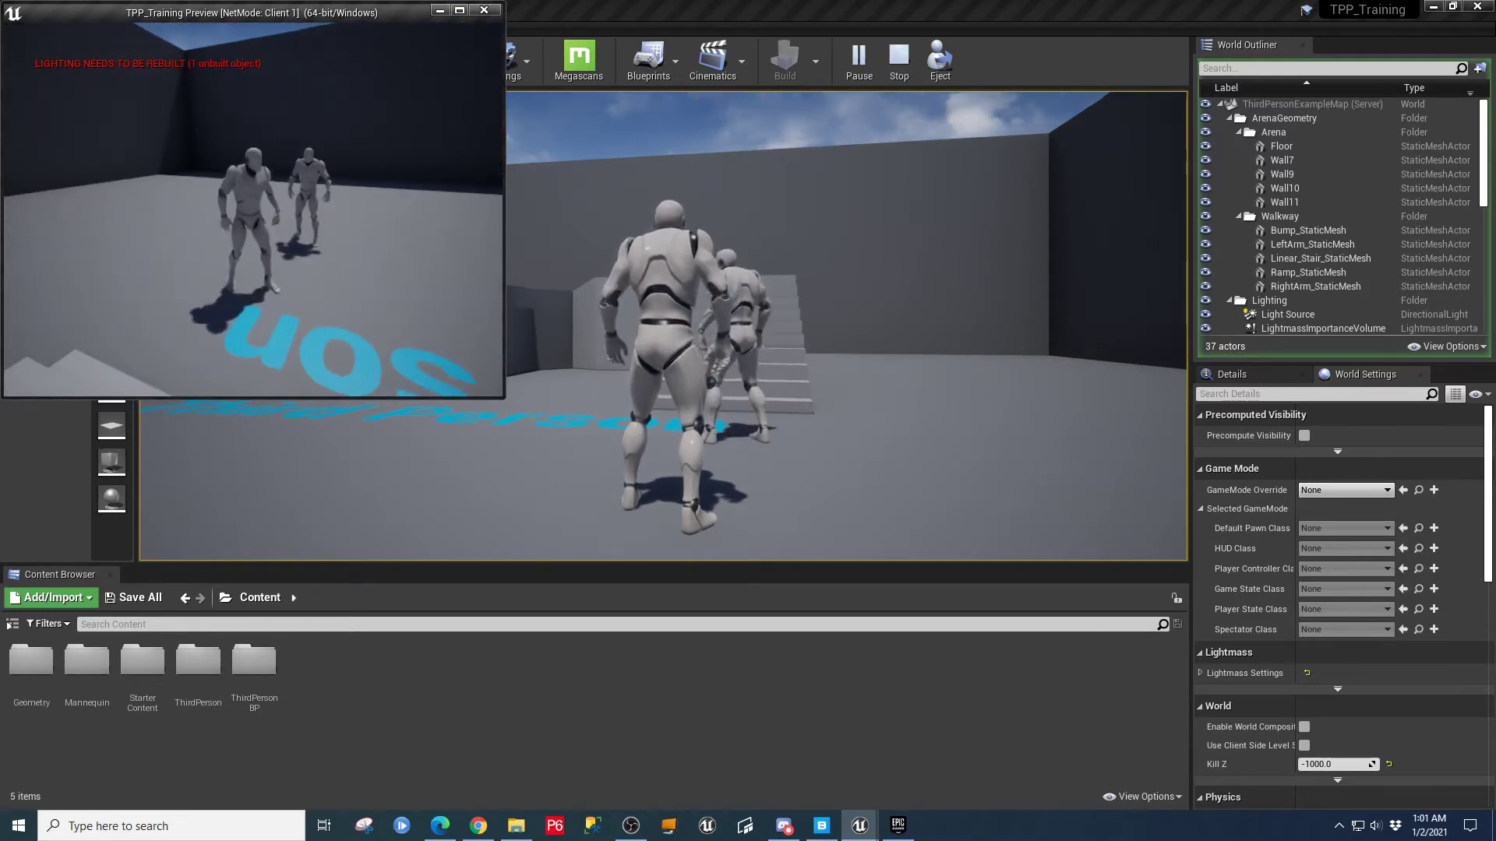
pyautogui.press('w')
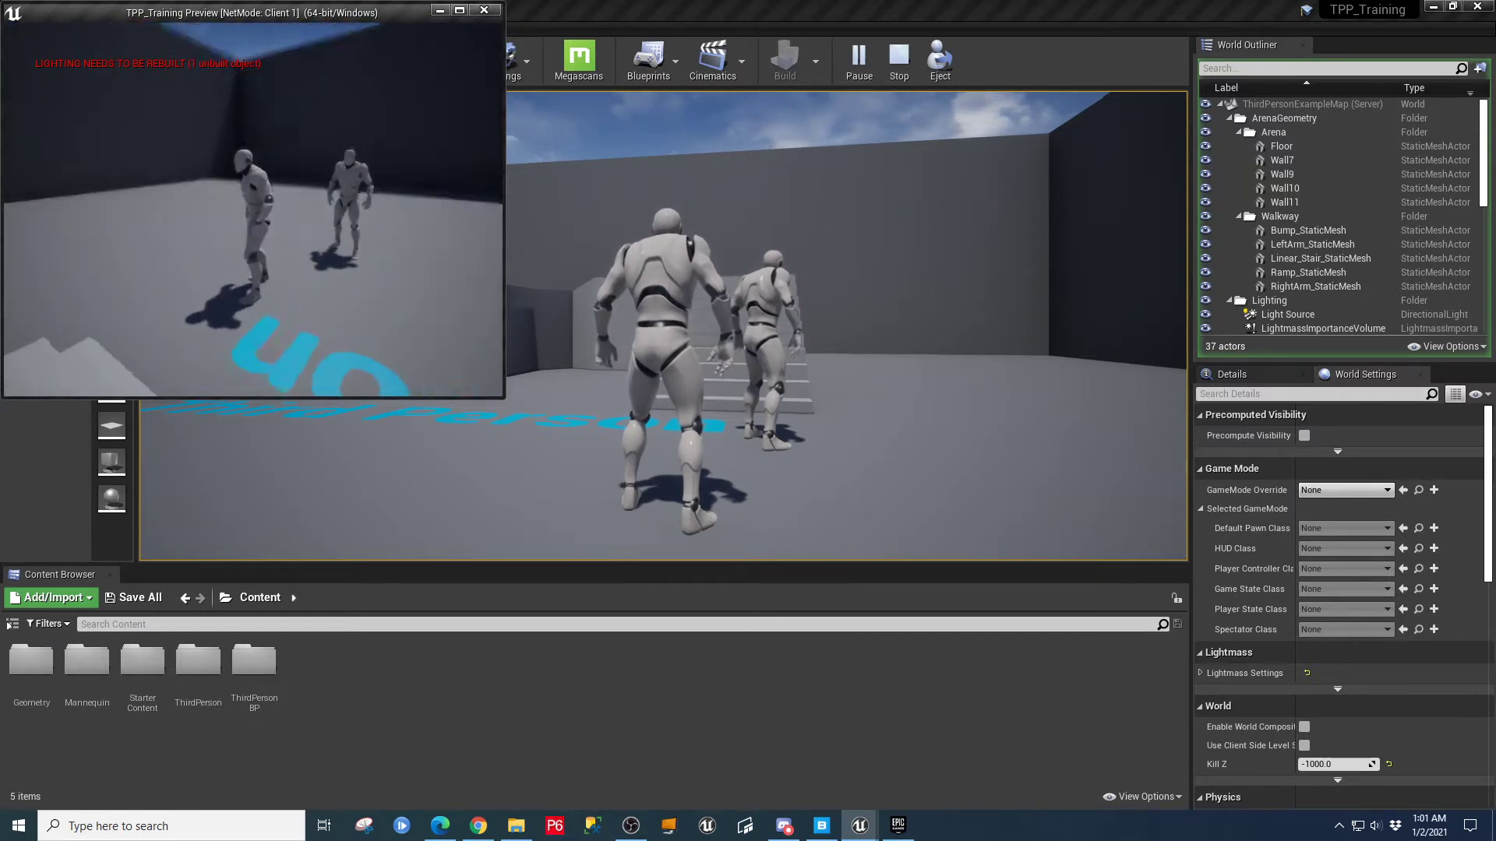
pyautogui.press('a')
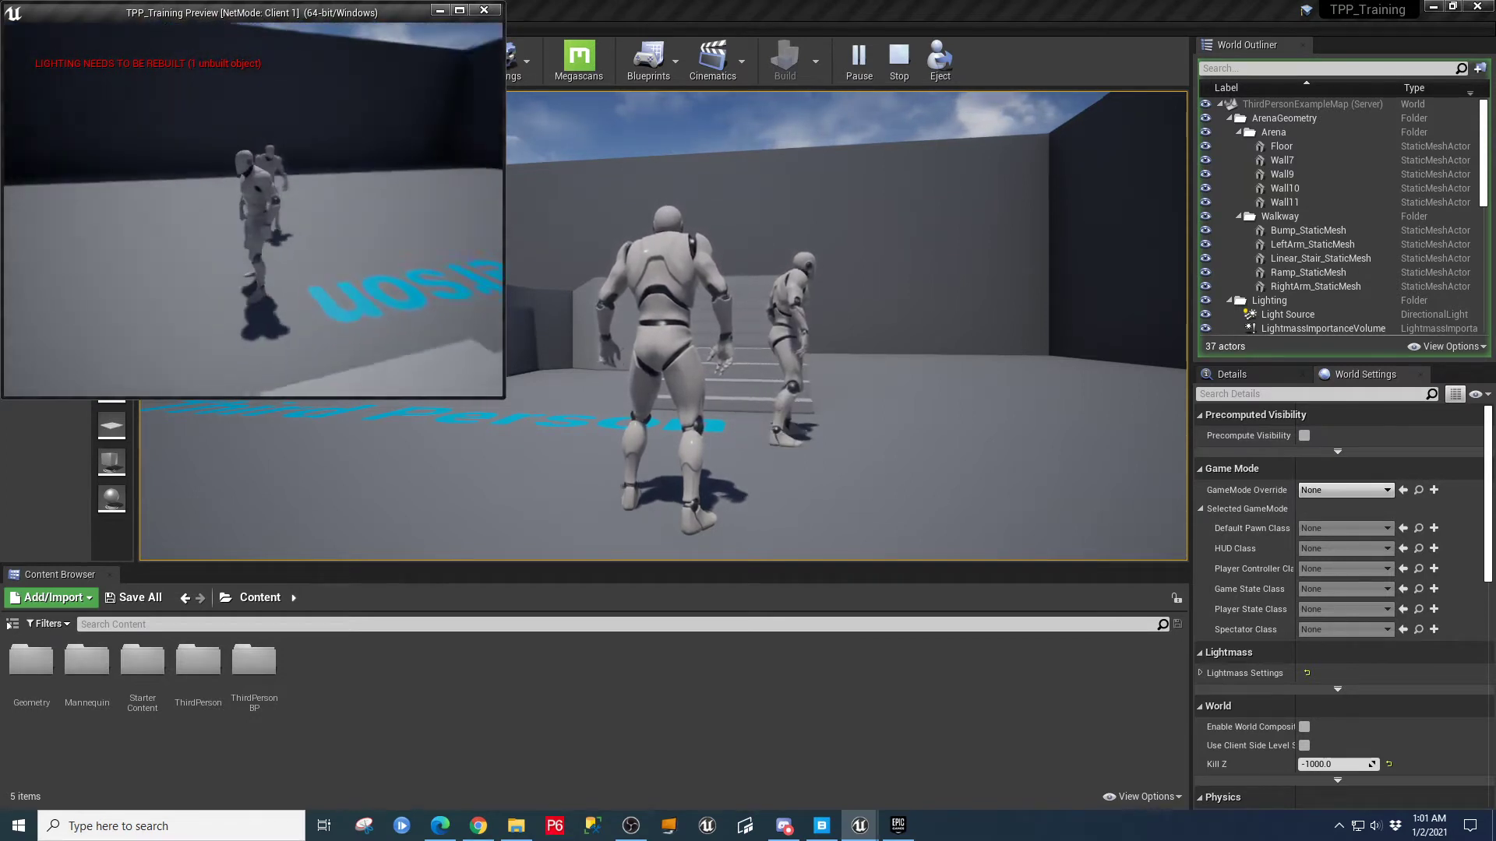
pyautogui.press('a')
pyautogui.press('d')
pyautogui.press('s')
pyautogui.press('d')
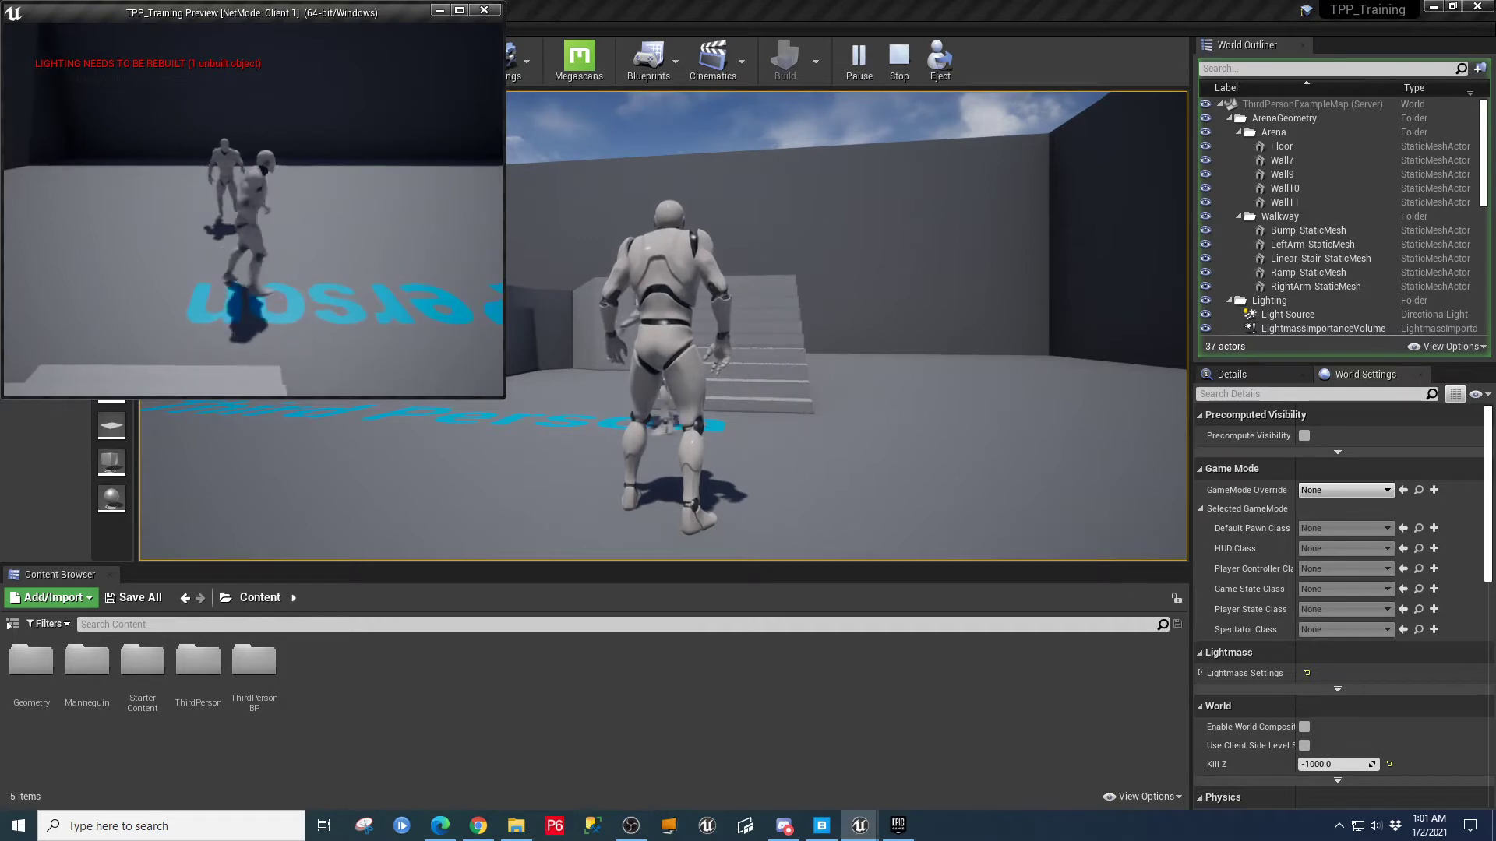
pyautogui.press('w')
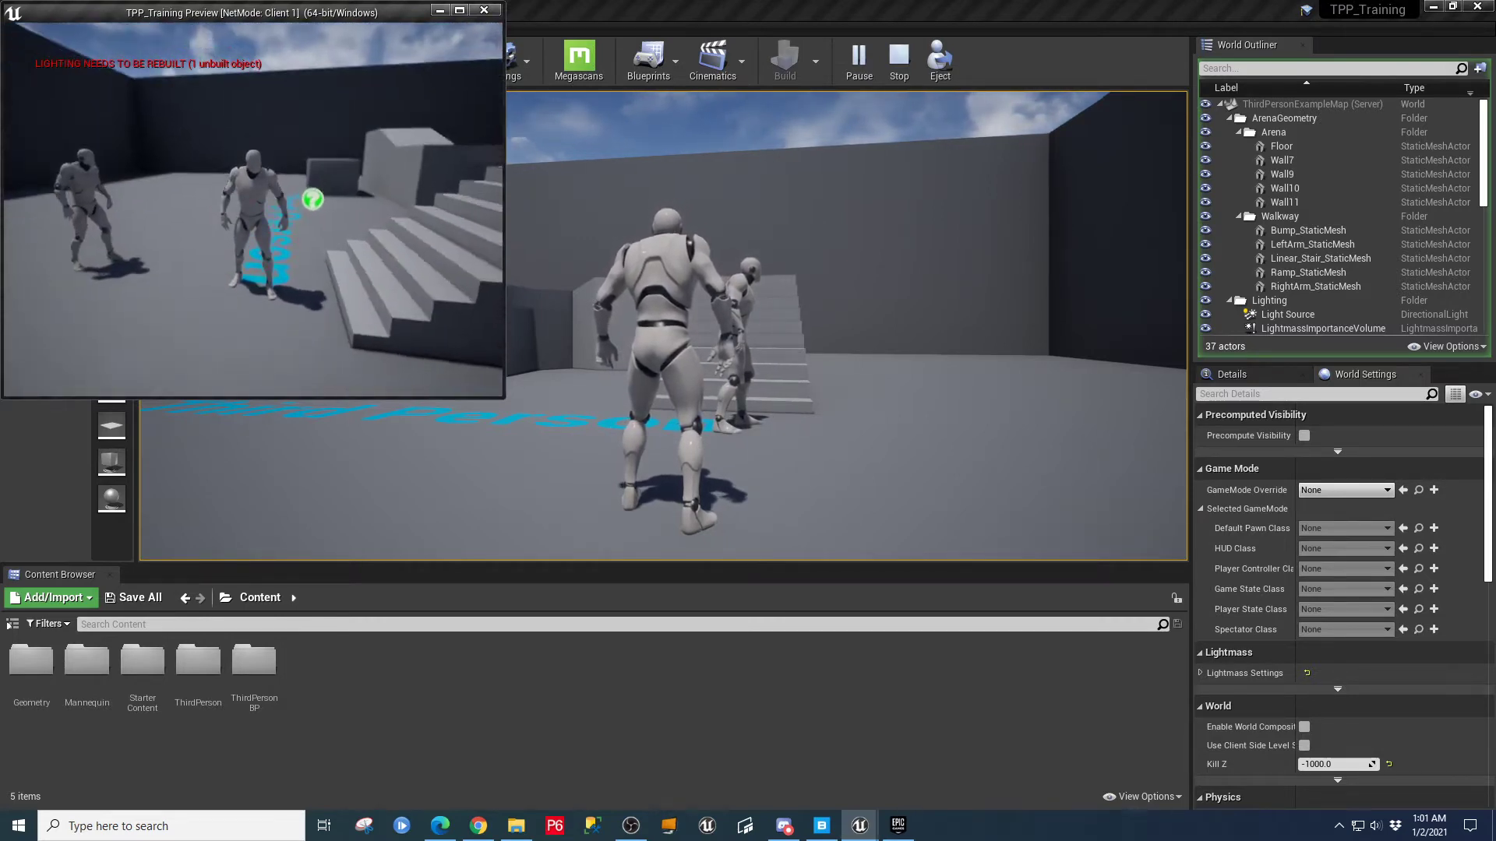
pyautogui.press('Escape')
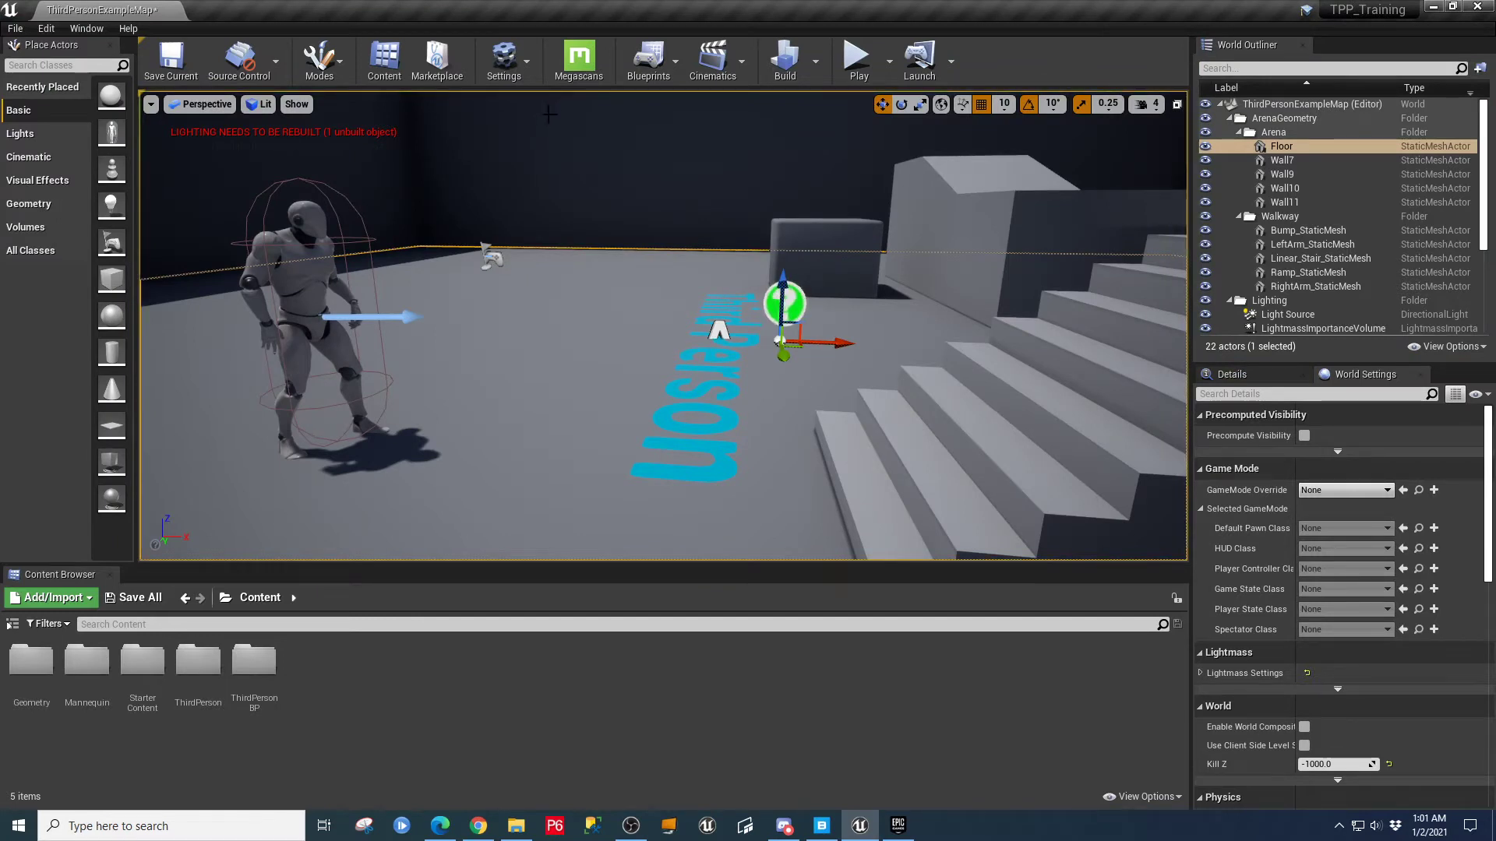
# - Play the level again and move the server's character around the arena in the main viewport
pyautogui.click(857, 58)
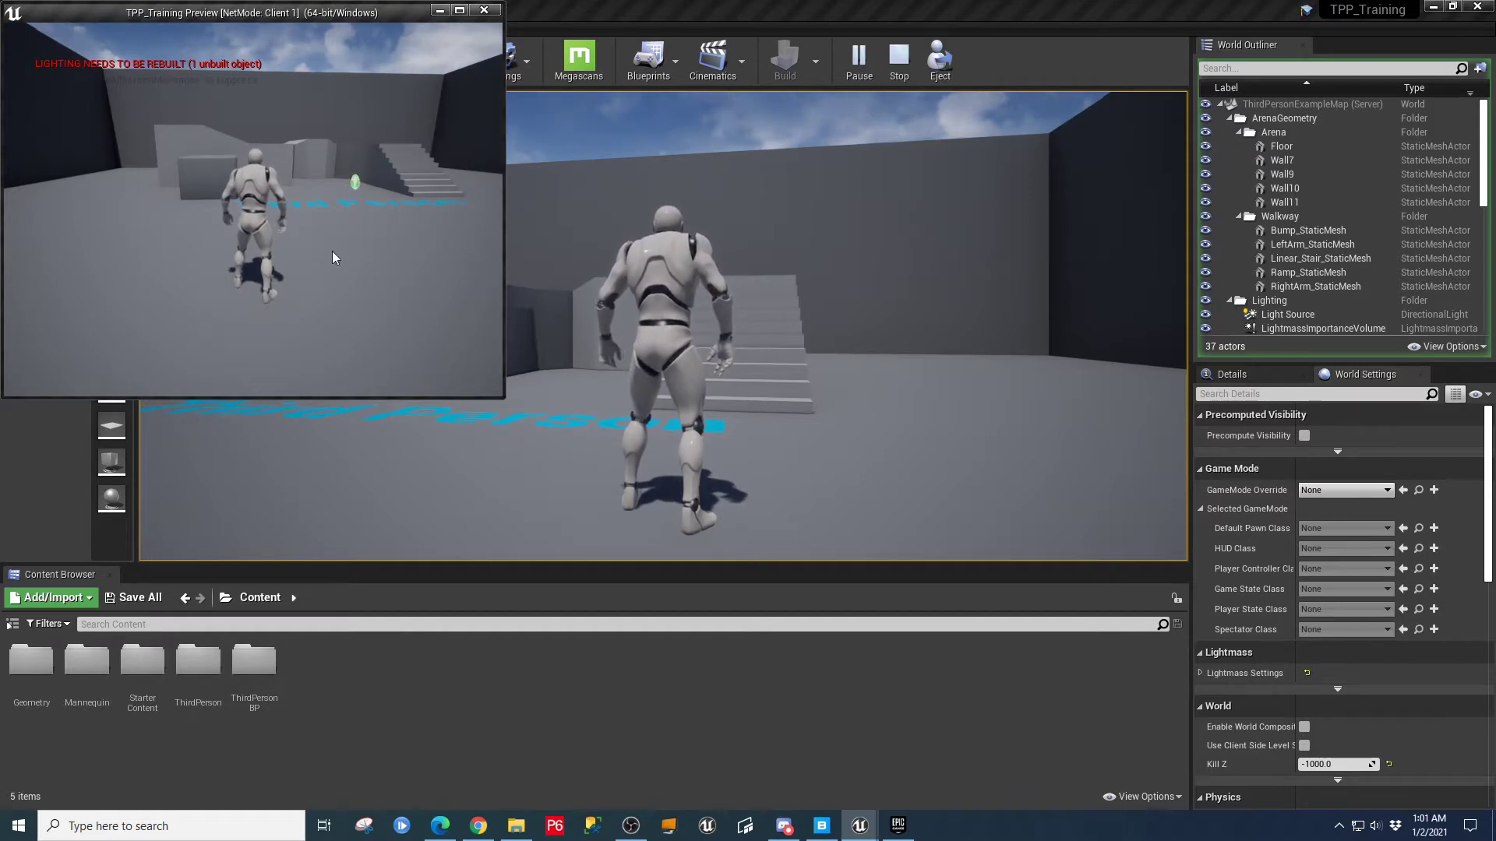
pyautogui.click(980, 270)
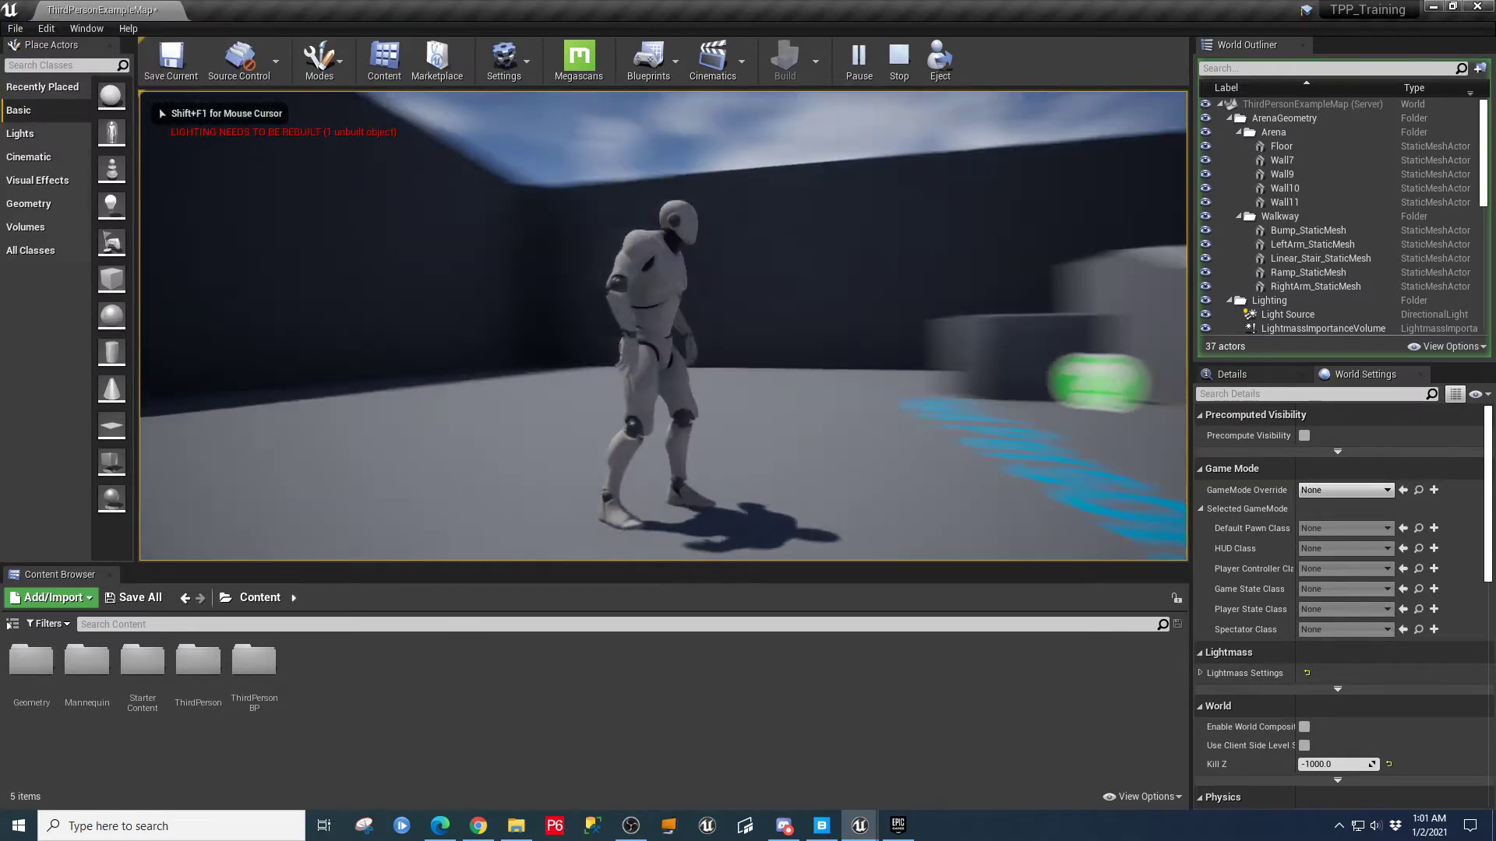
pyautogui.press('w')
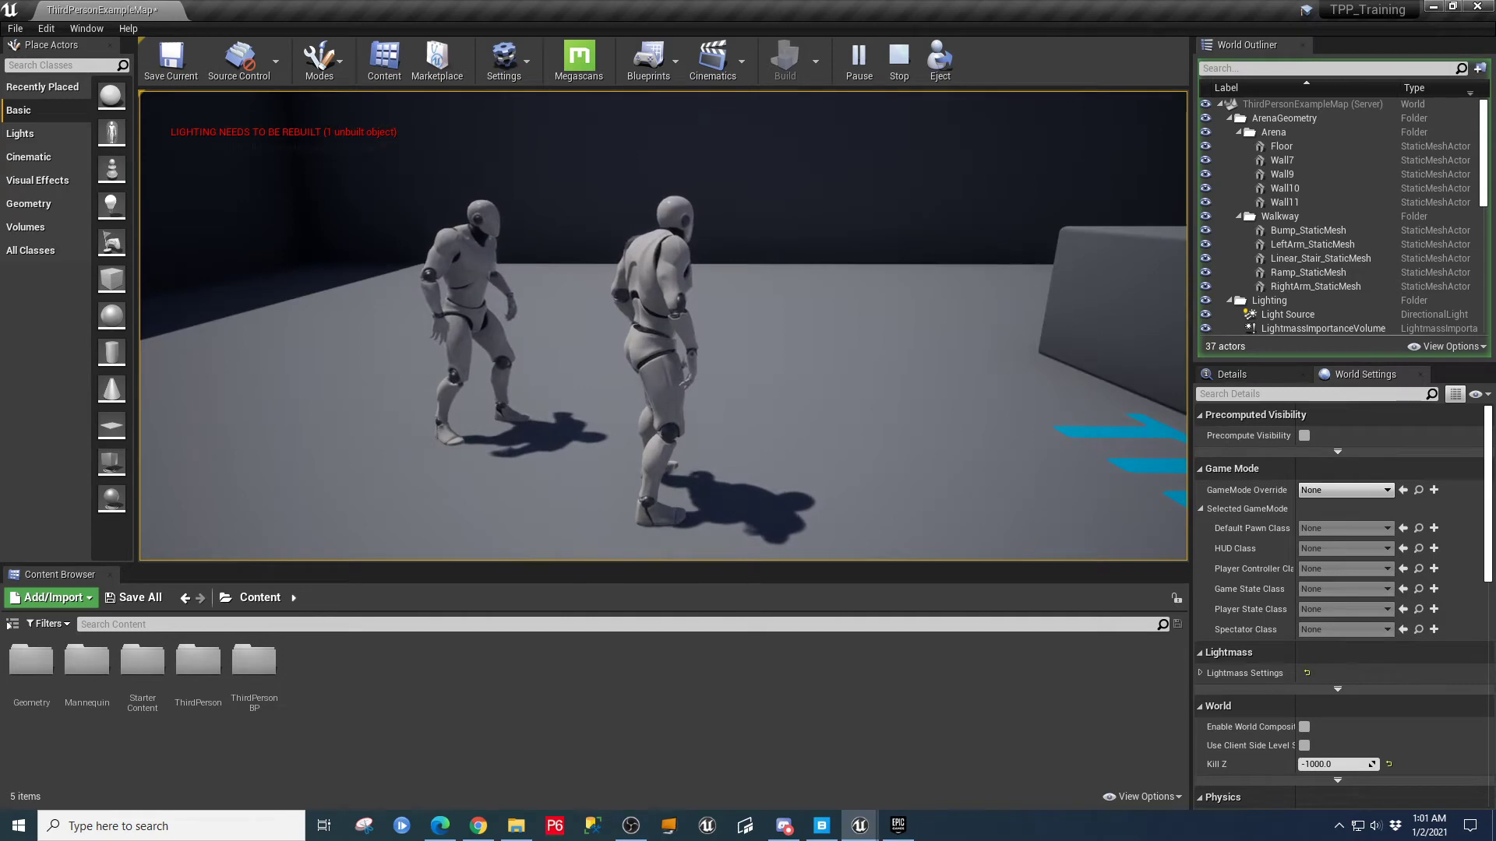
# - Release the mouse from the game viewport and bring the Client 1 preview window in front of the editor
pyautogui.hotkey('shift', 'F1')
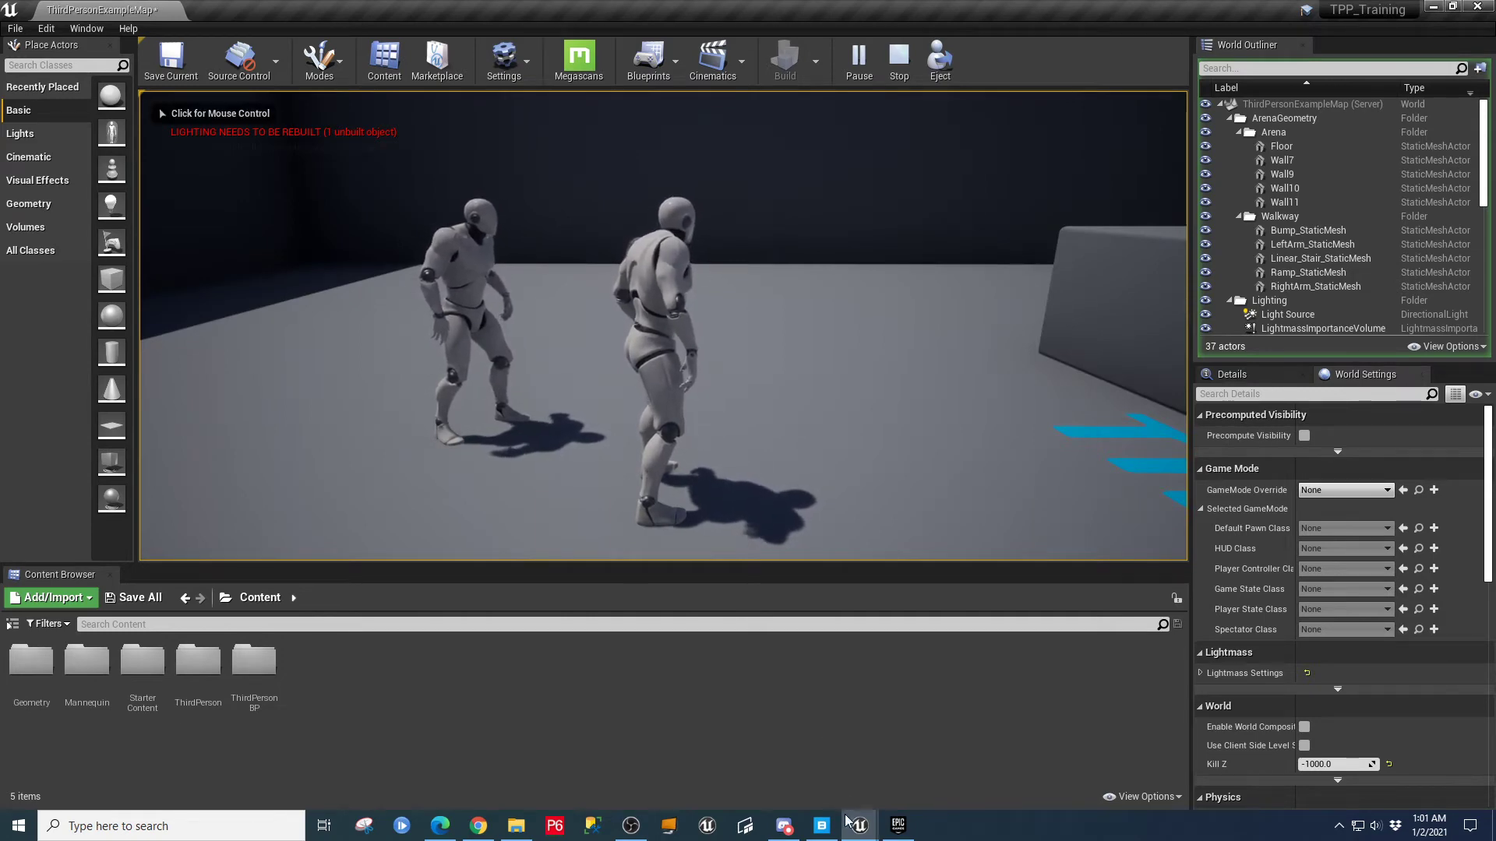
pyautogui.moveTo(857, 827)
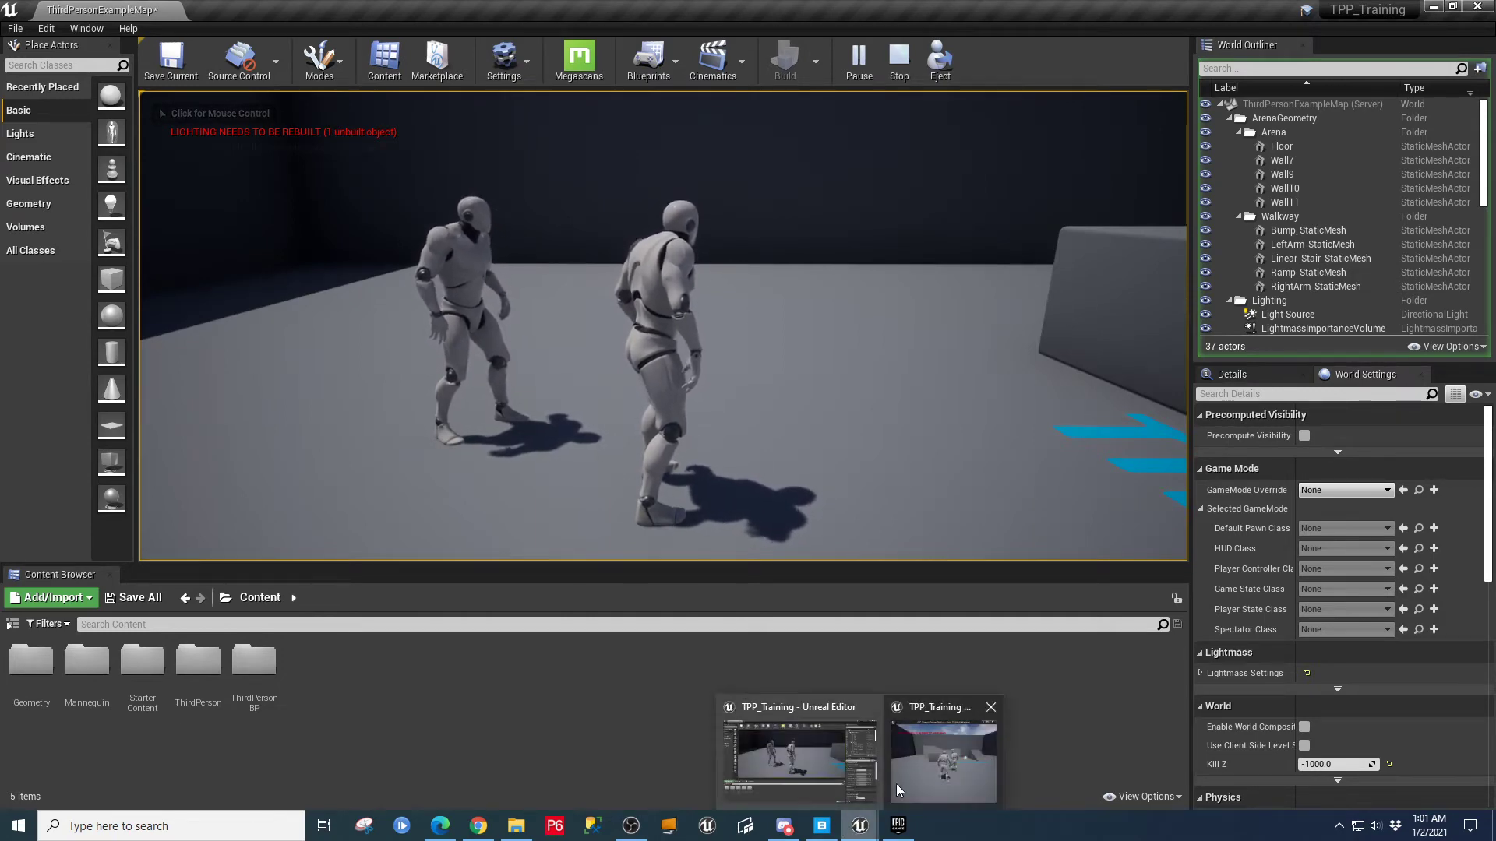
pyautogui.click(935, 709)
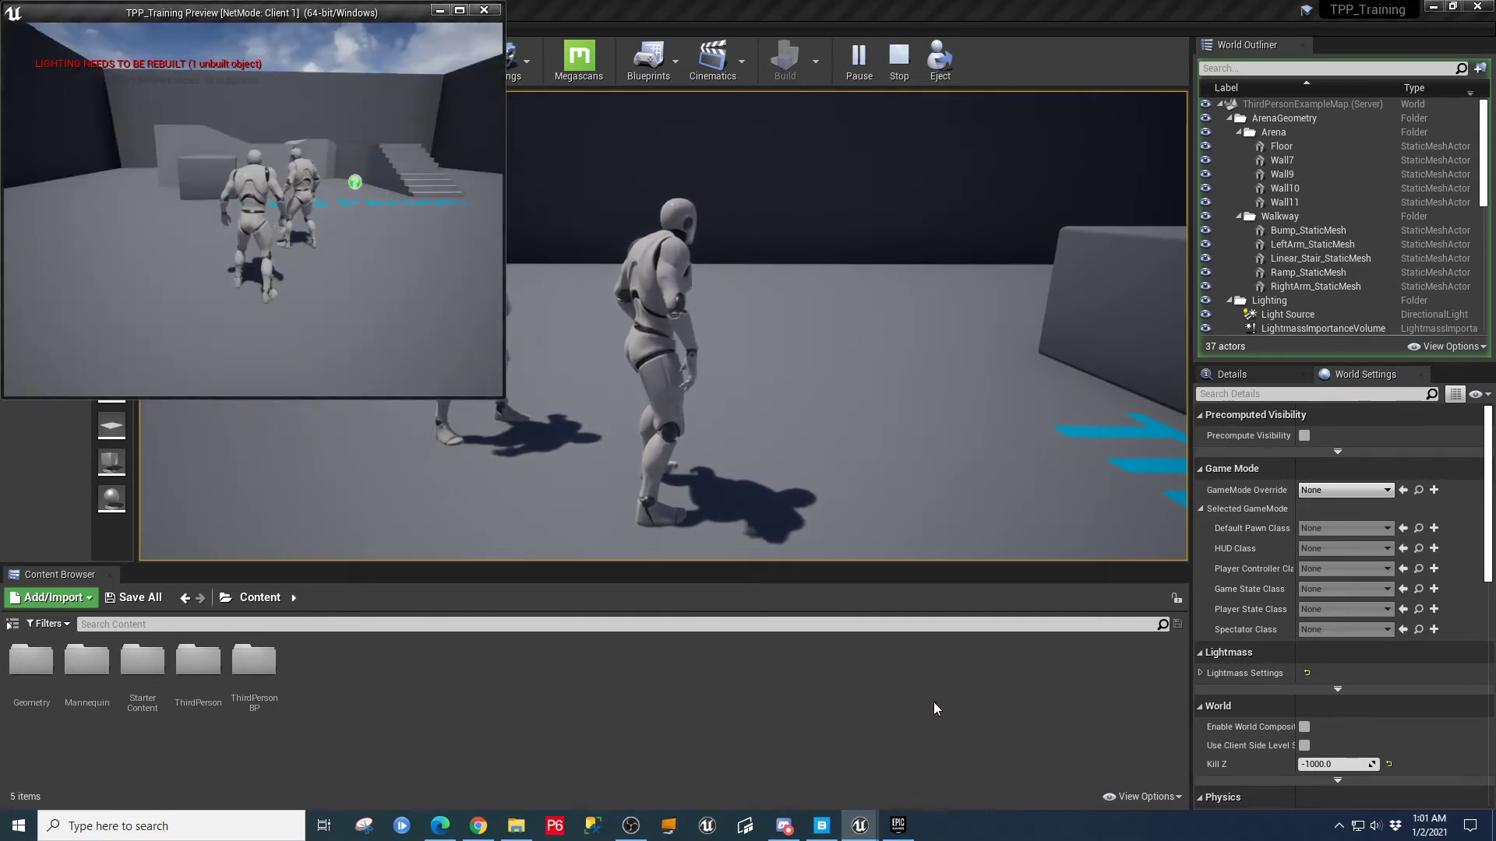
# - Reduce the editor to a smaller window beside the Client 1 preview and enlarge the preview to nearly the full screen height
pyautogui.click(1459, 8)
pyautogui.click(1456, 8)
pyautogui.moveTo(711, 132); pyautogui.dragTo(945, 14)
pyautogui.moveTo(489, 231); pyautogui.dragTo(625, 328)
pyautogui.click(501, 401)
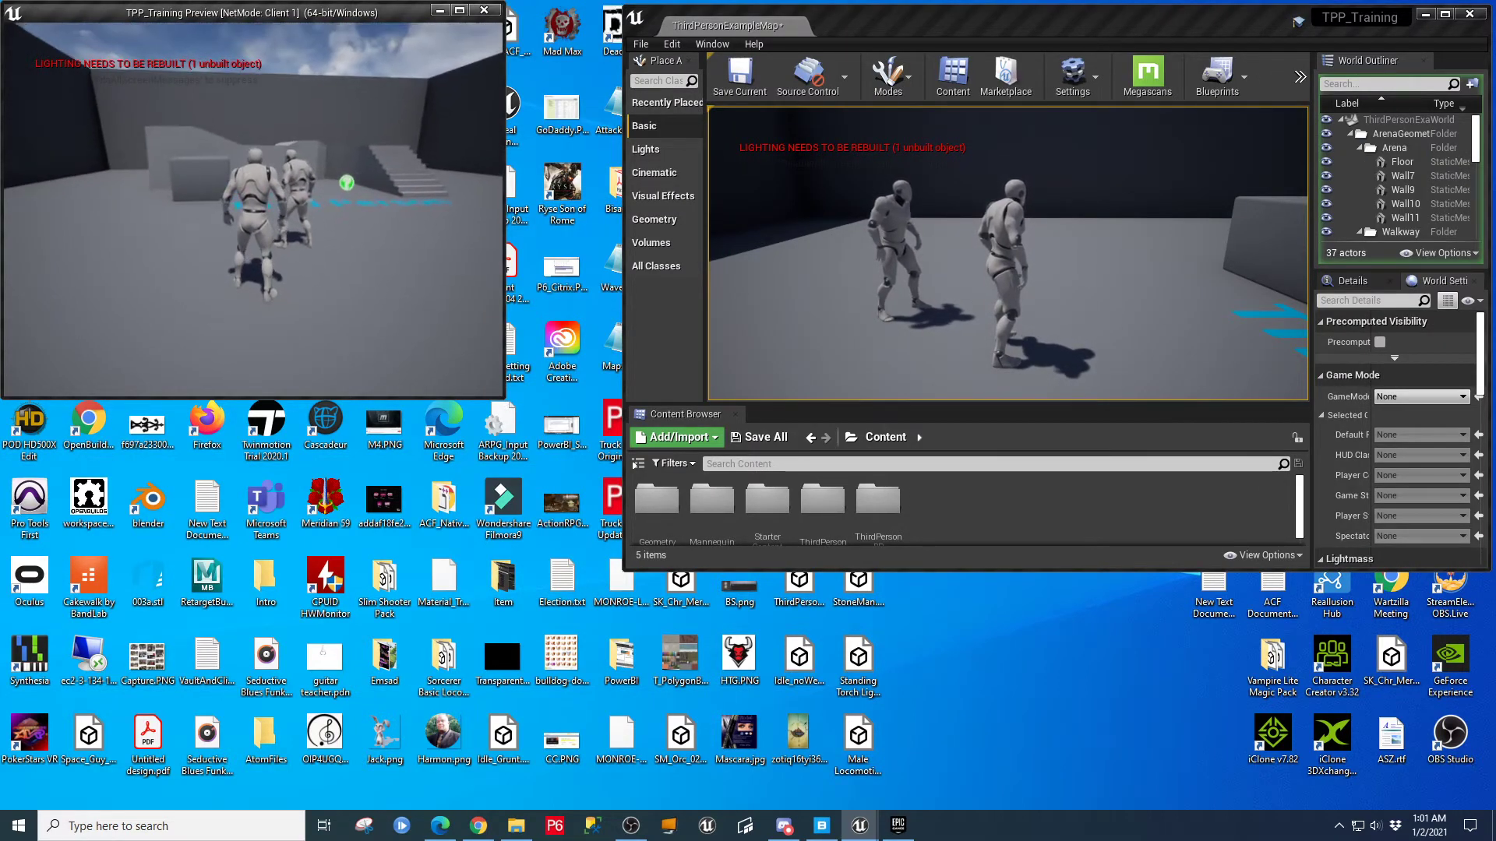
pyautogui.moveTo(502, 396); pyautogui.dragTo(675, 801)
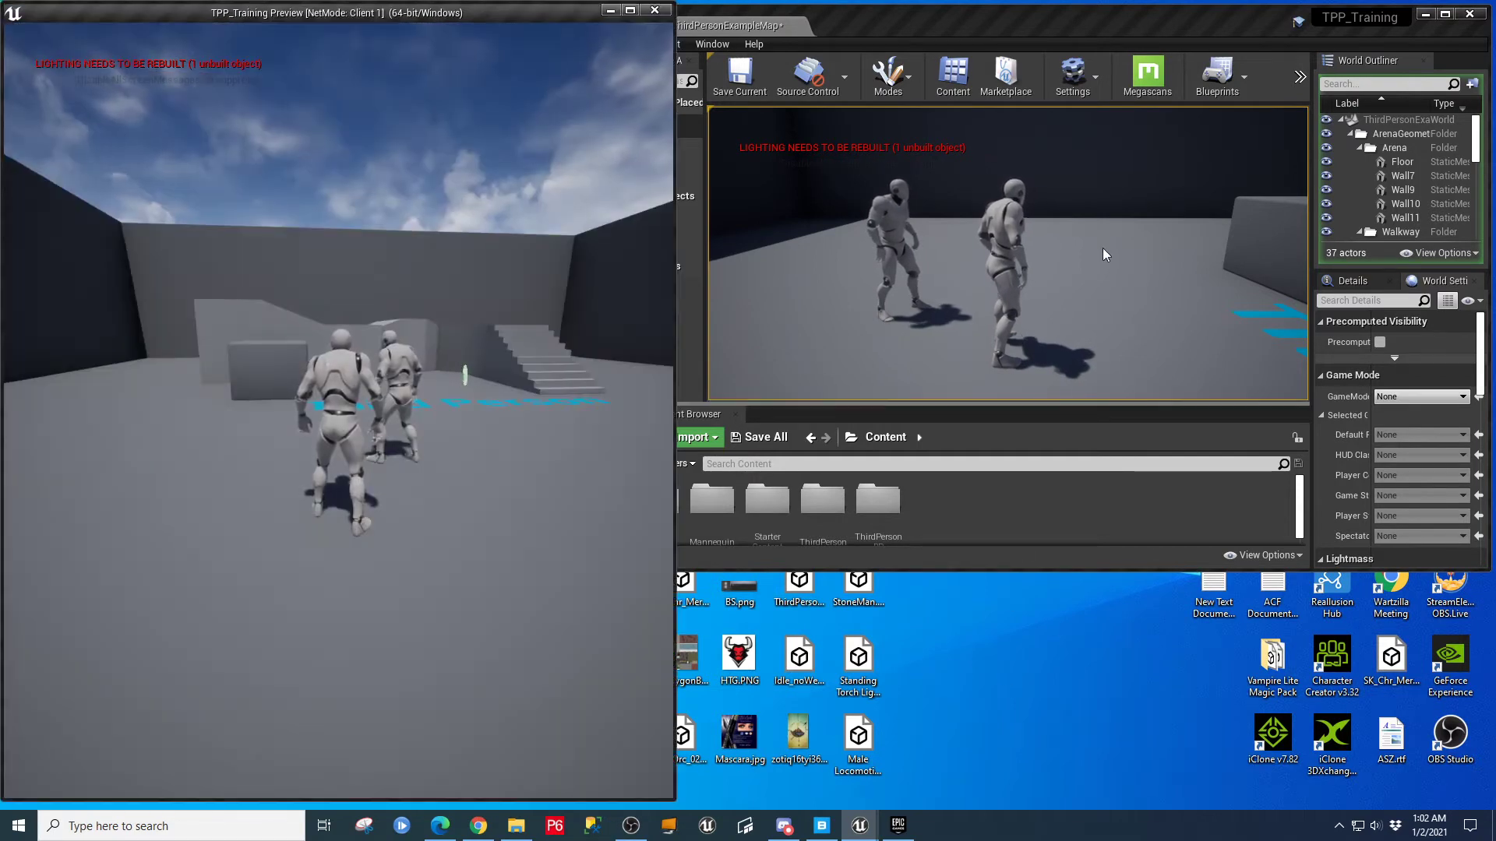
# - Resize the editor window to fit beside the Client 1 preview and enlarge its game viewport in both directions
pyautogui.moveTo(1169, 571); pyautogui.dragTo(1169, 785)
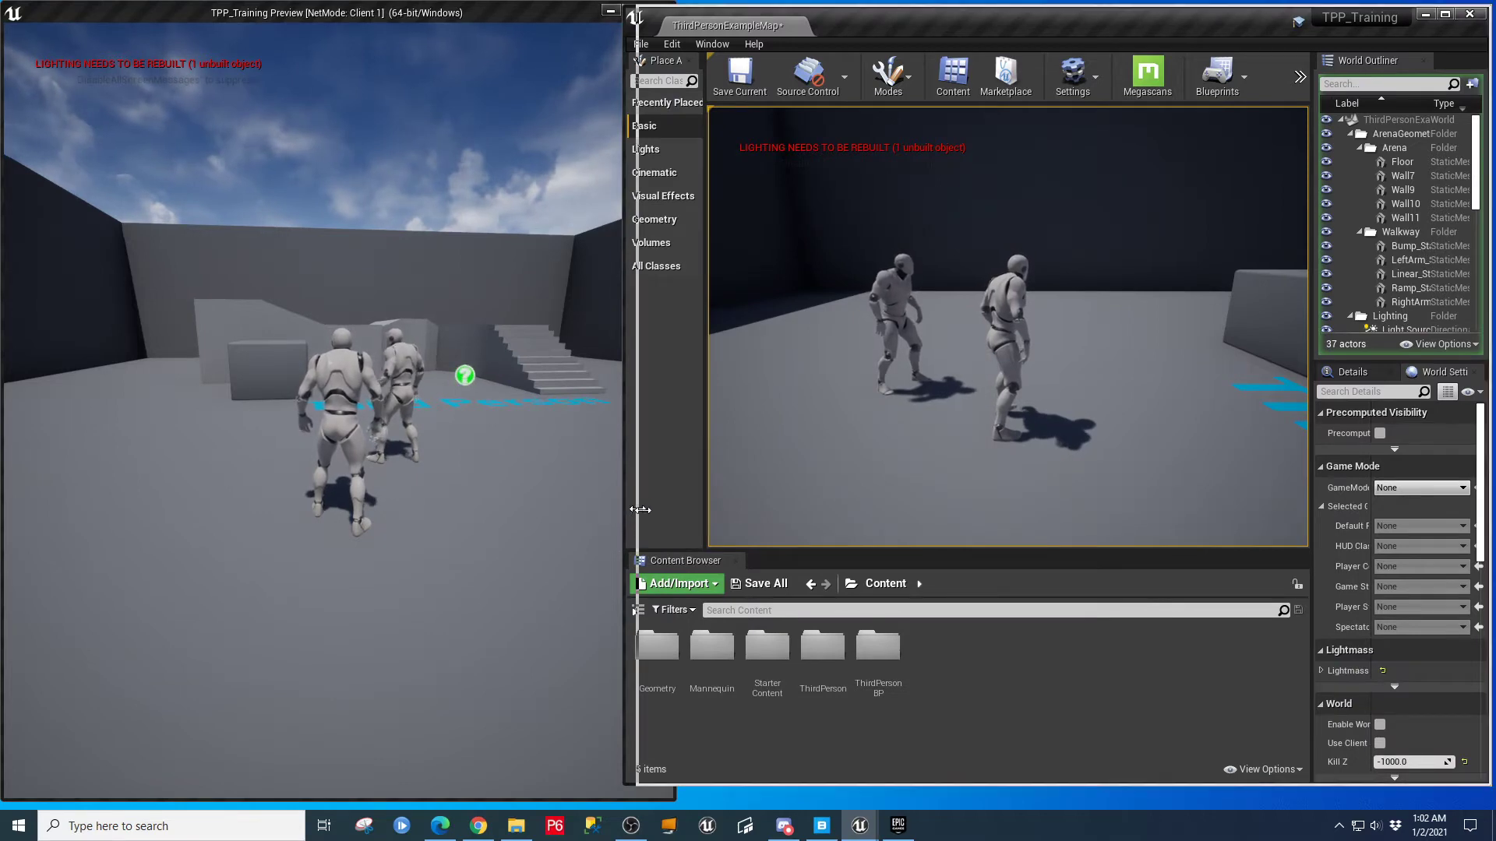
pyautogui.moveTo(622, 509); pyautogui.dragTo(712, 509)
pyautogui.moveTo(1043, 550); pyautogui.dragTo(1044, 645)
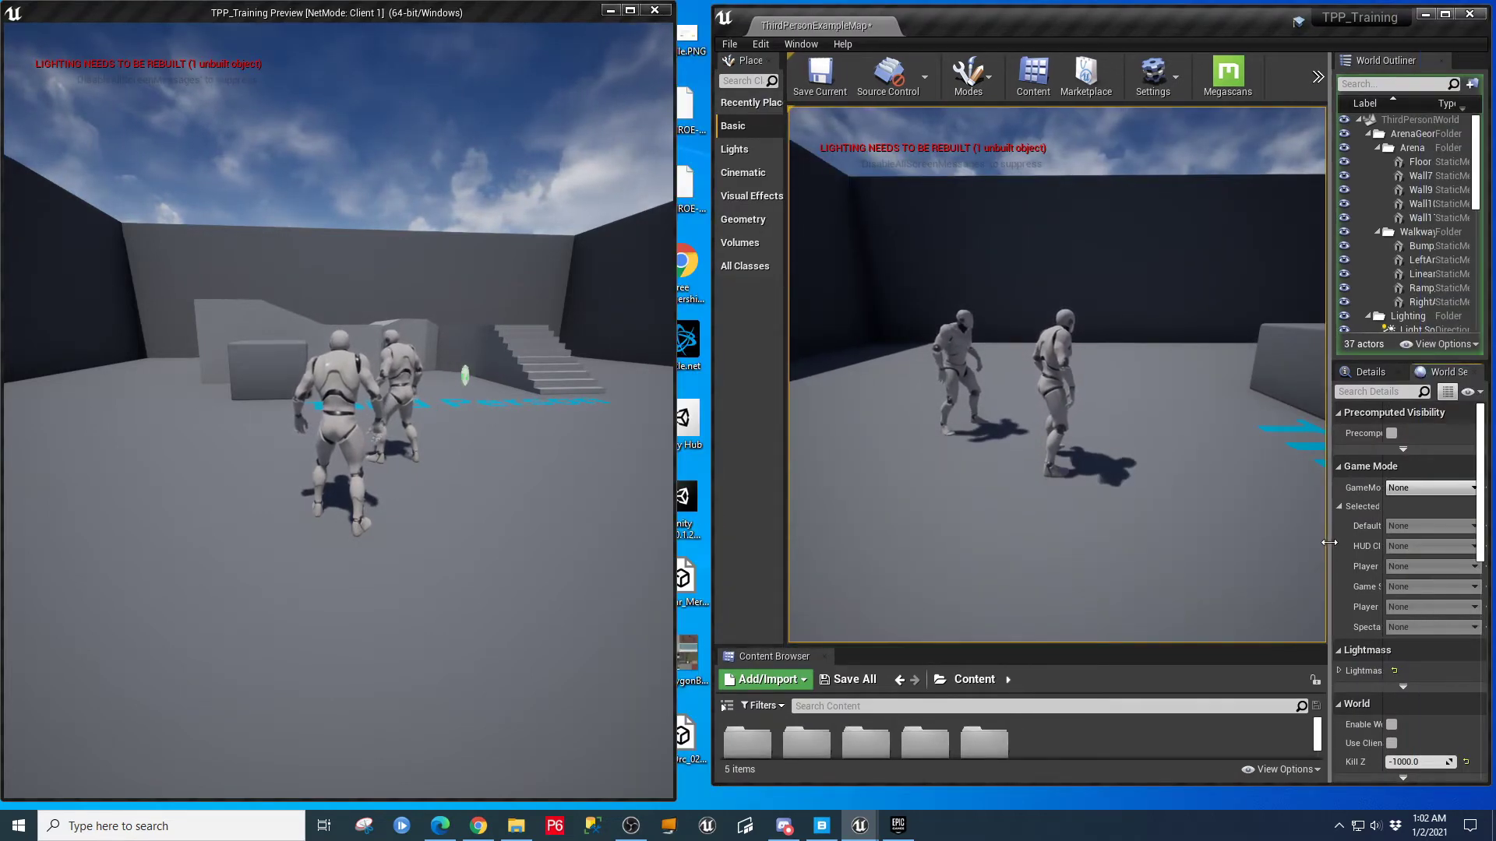
pyautogui.moveTo(1331, 542); pyautogui.dragTo(1430, 542)
# - Control the server's and the client's characters in turn in the two side-by-side windows, then end the play session
pyautogui.click(1164, 524)
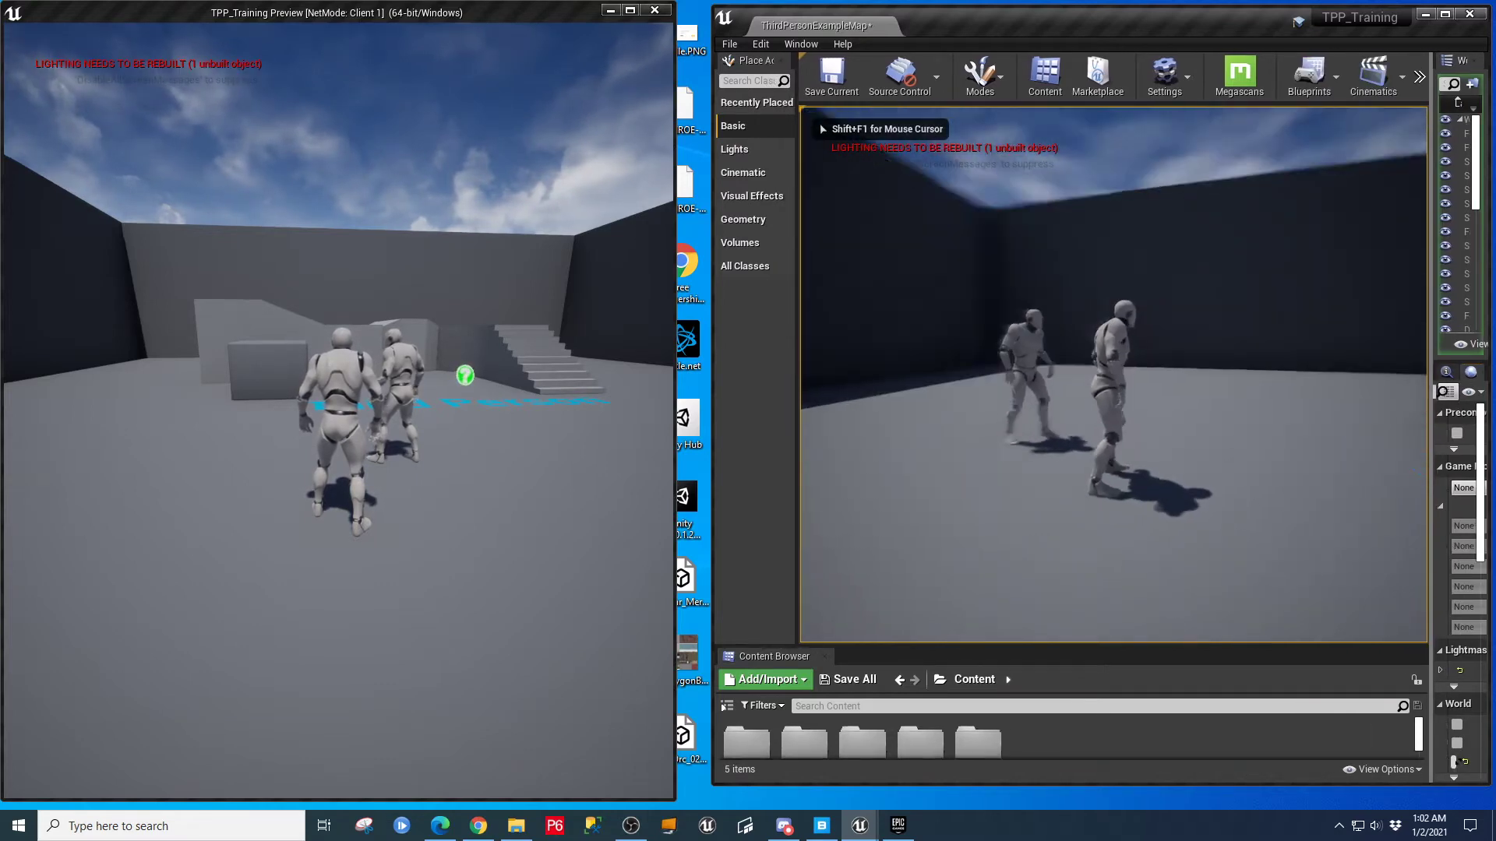
pyautogui.hotkey('shift', 'F1')
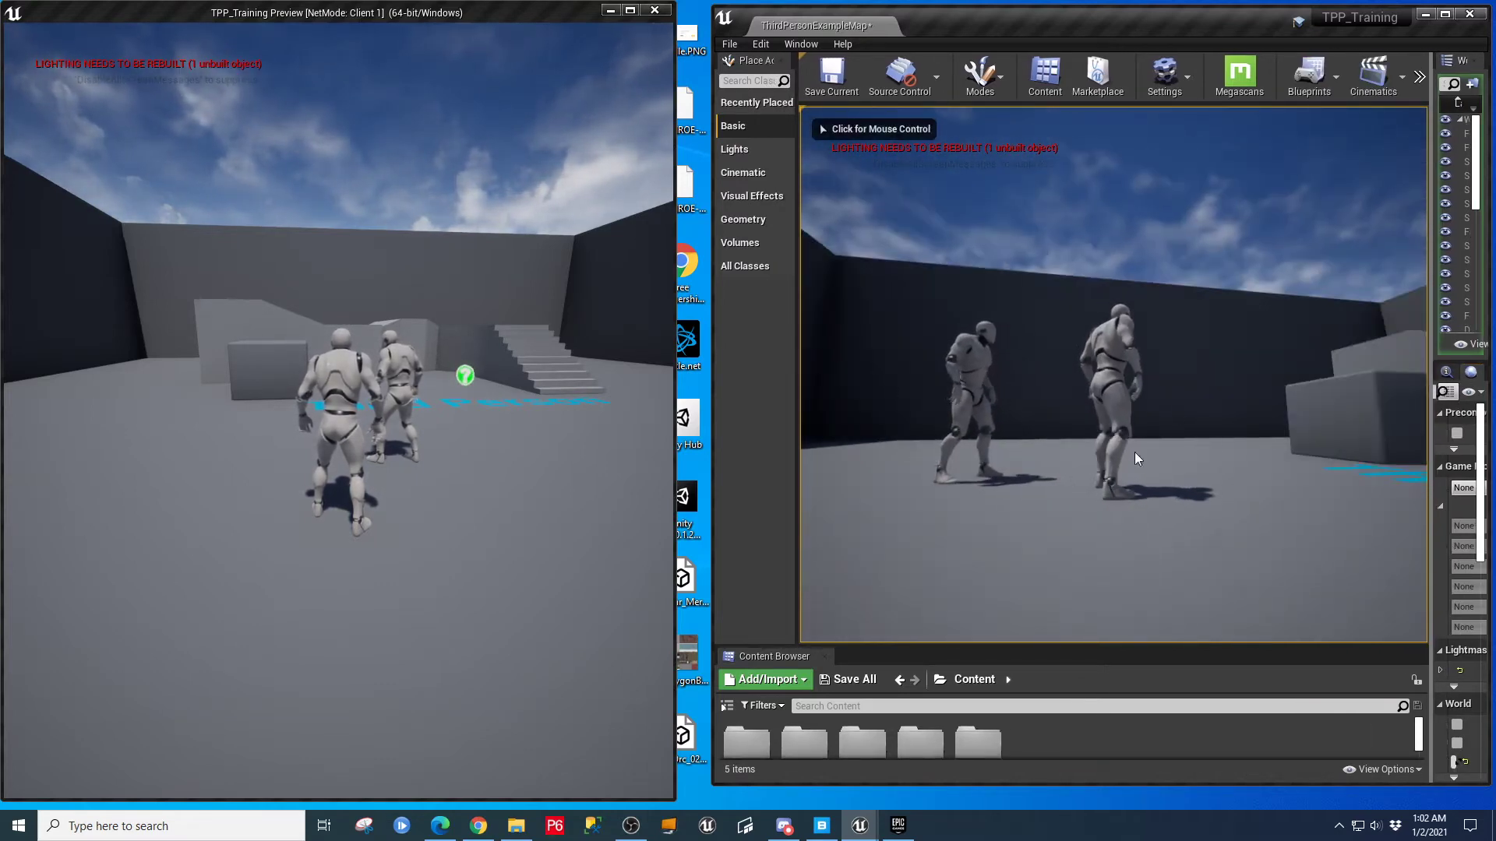
pyautogui.click(551, 375)
pyautogui.press('w')
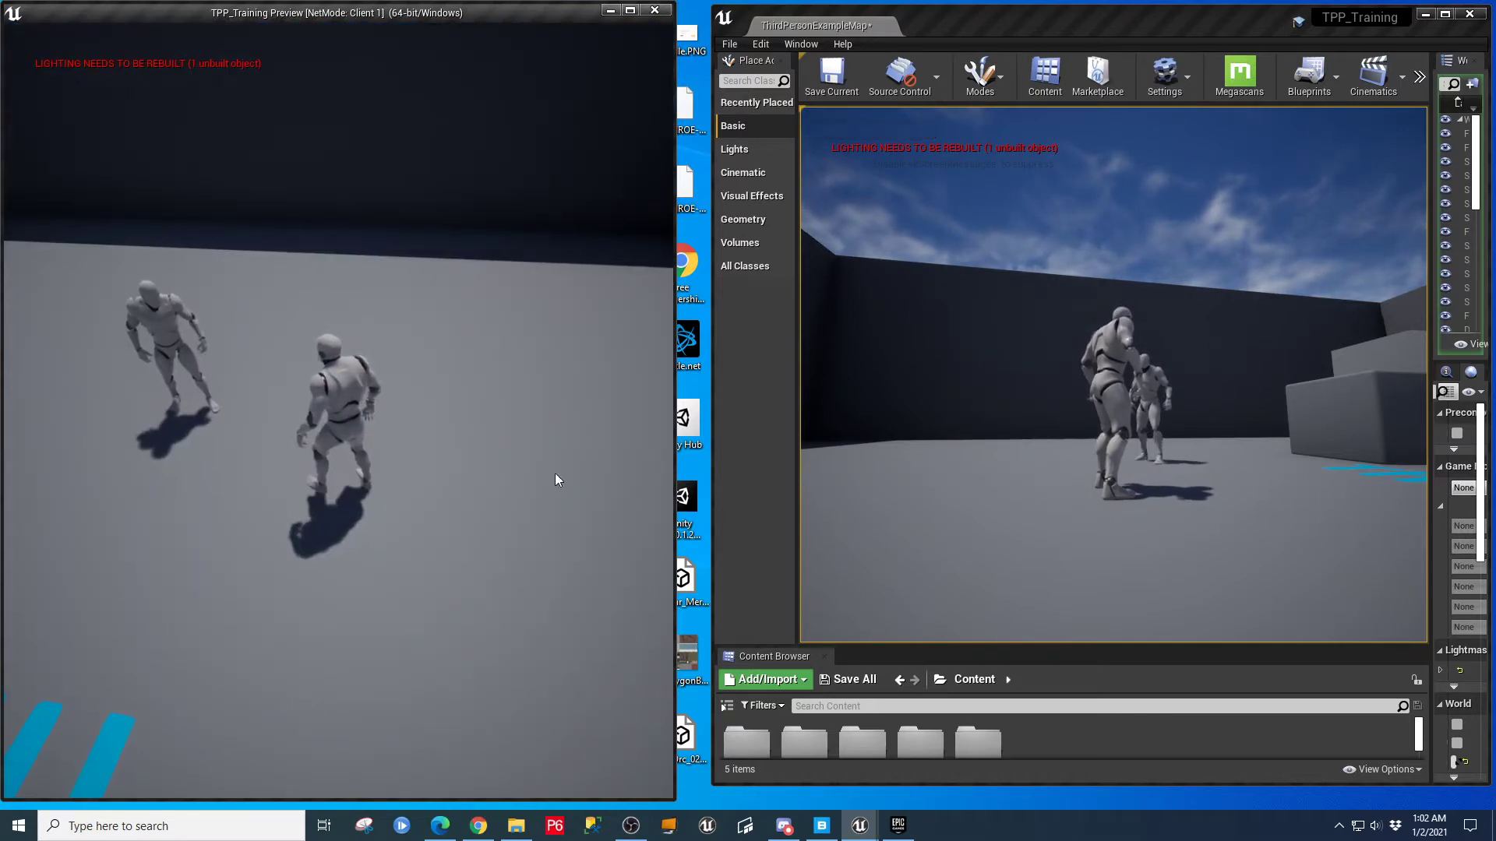
pyautogui.click(1005, 425)
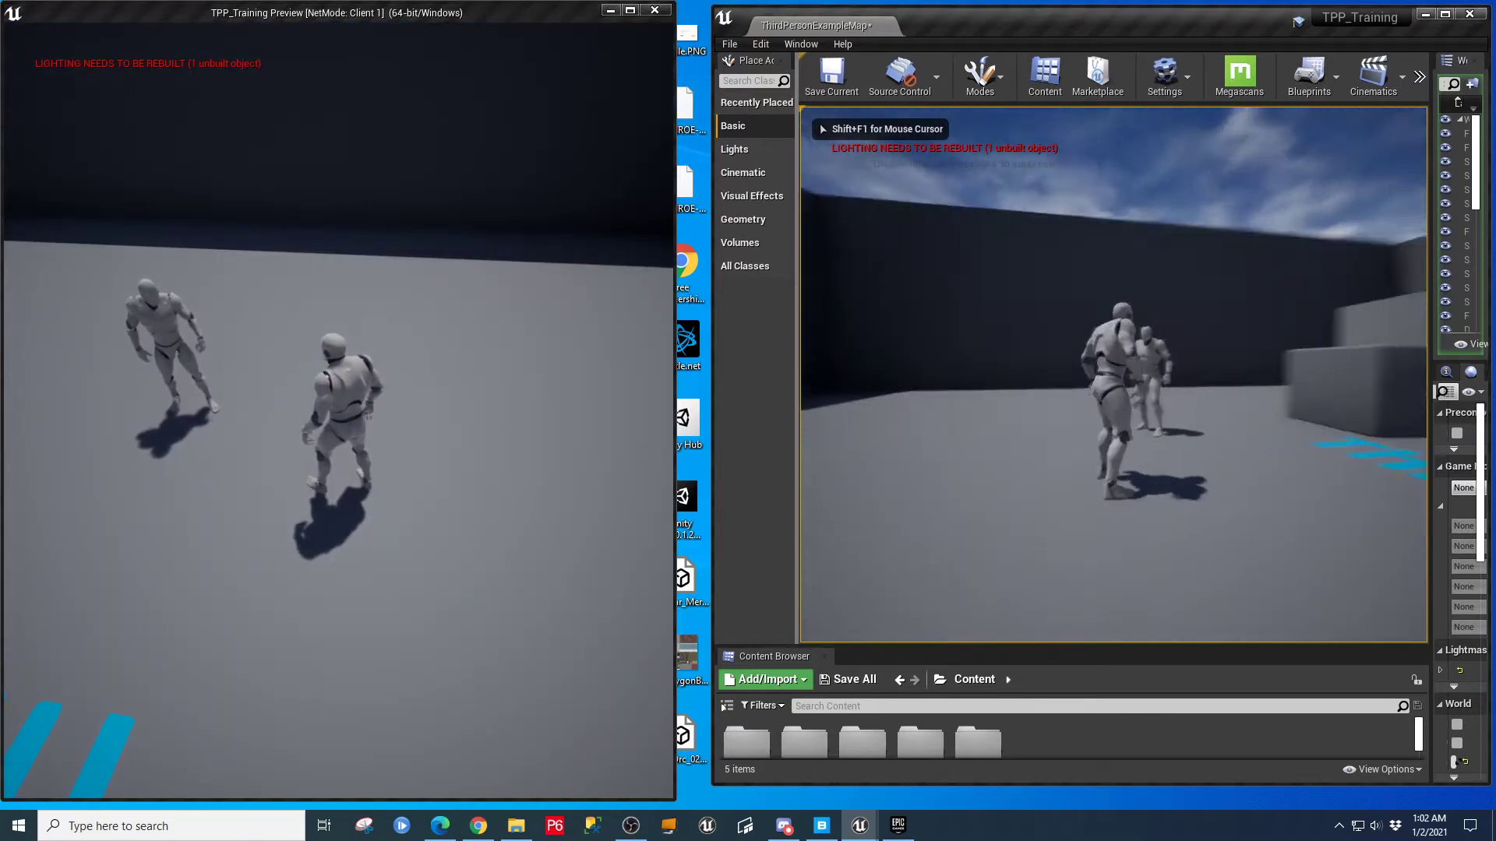
pyautogui.press('Escape')
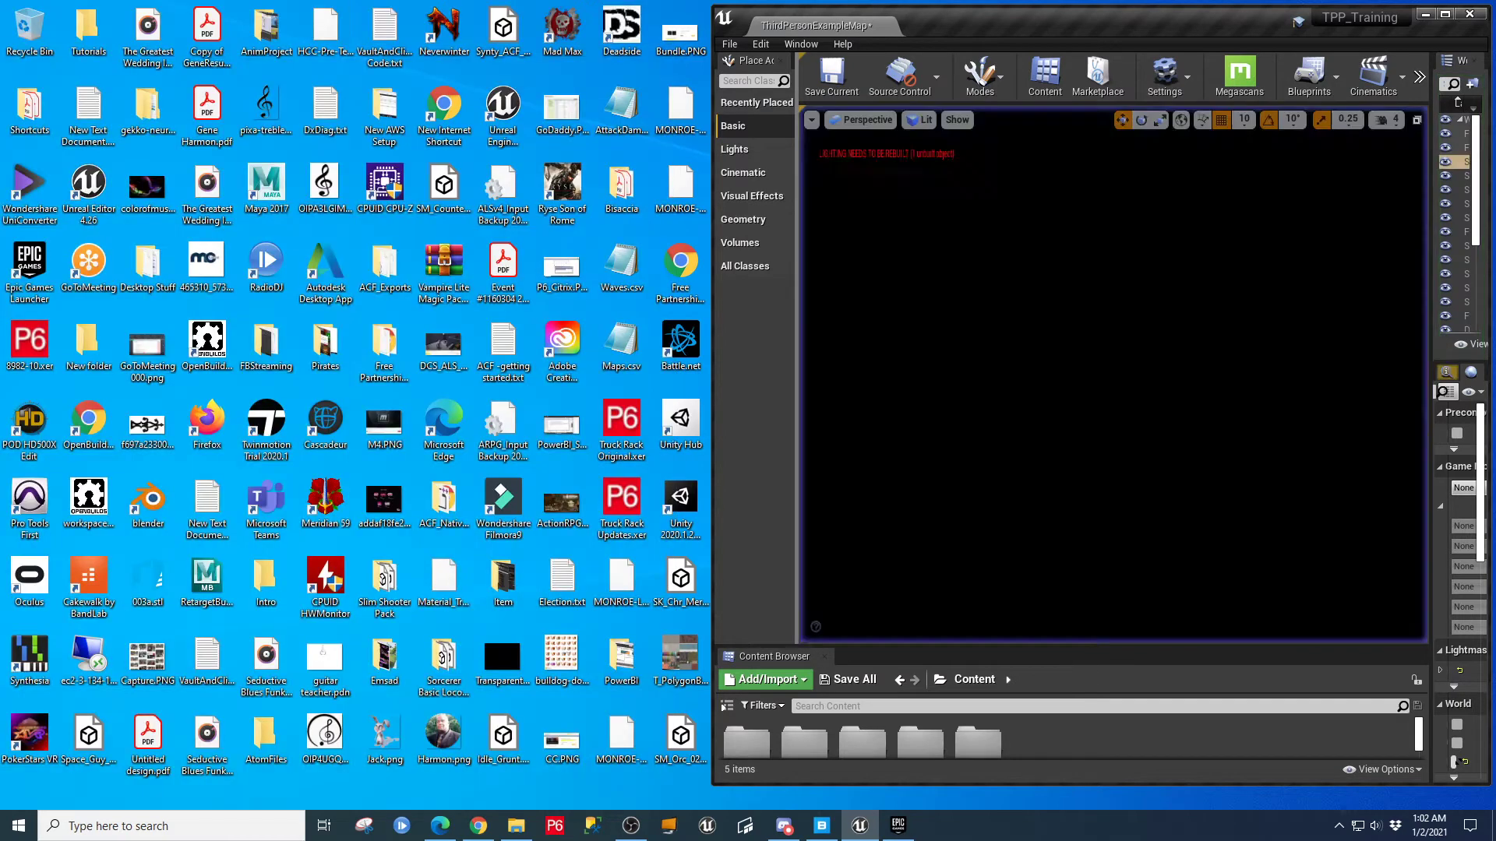
# - Maximize the editor, set the play options to 1 player and Play Standalone, and briefly test the level
pyautogui.click(1443, 17)
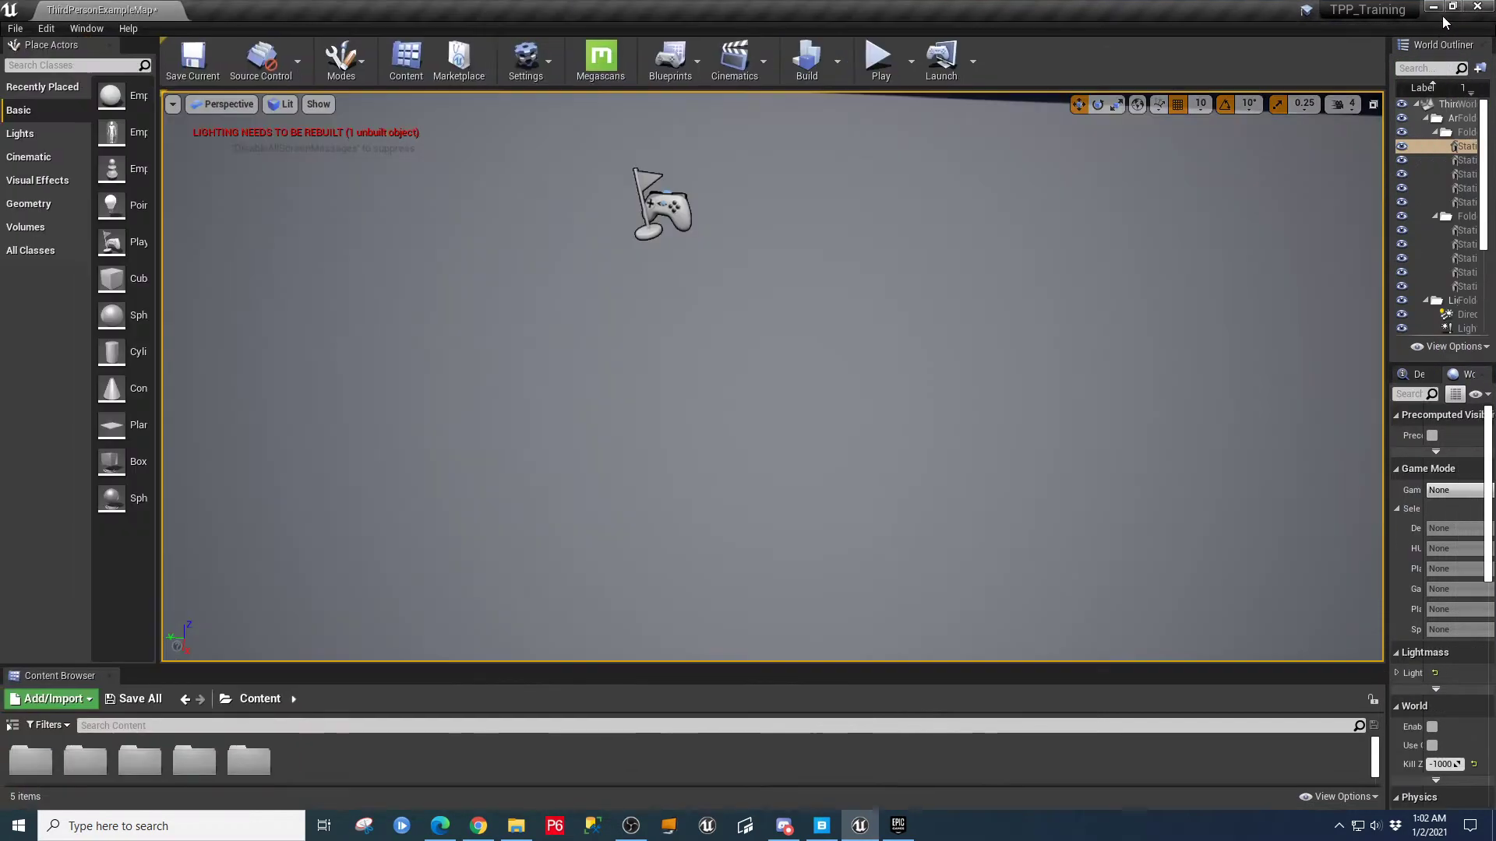
pyautogui.click(909, 69)
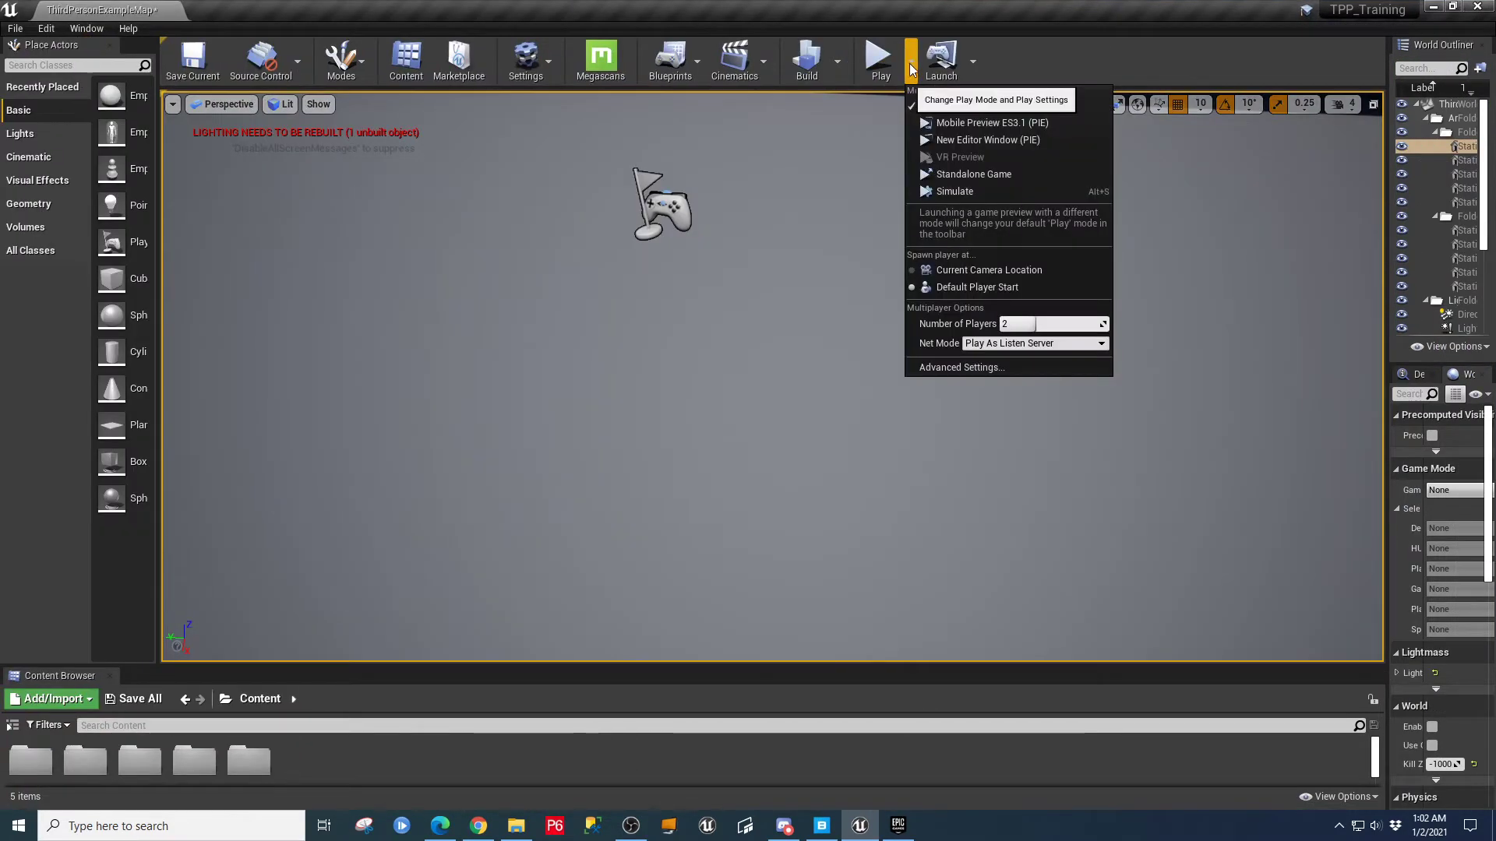
pyautogui.click(1034, 343)
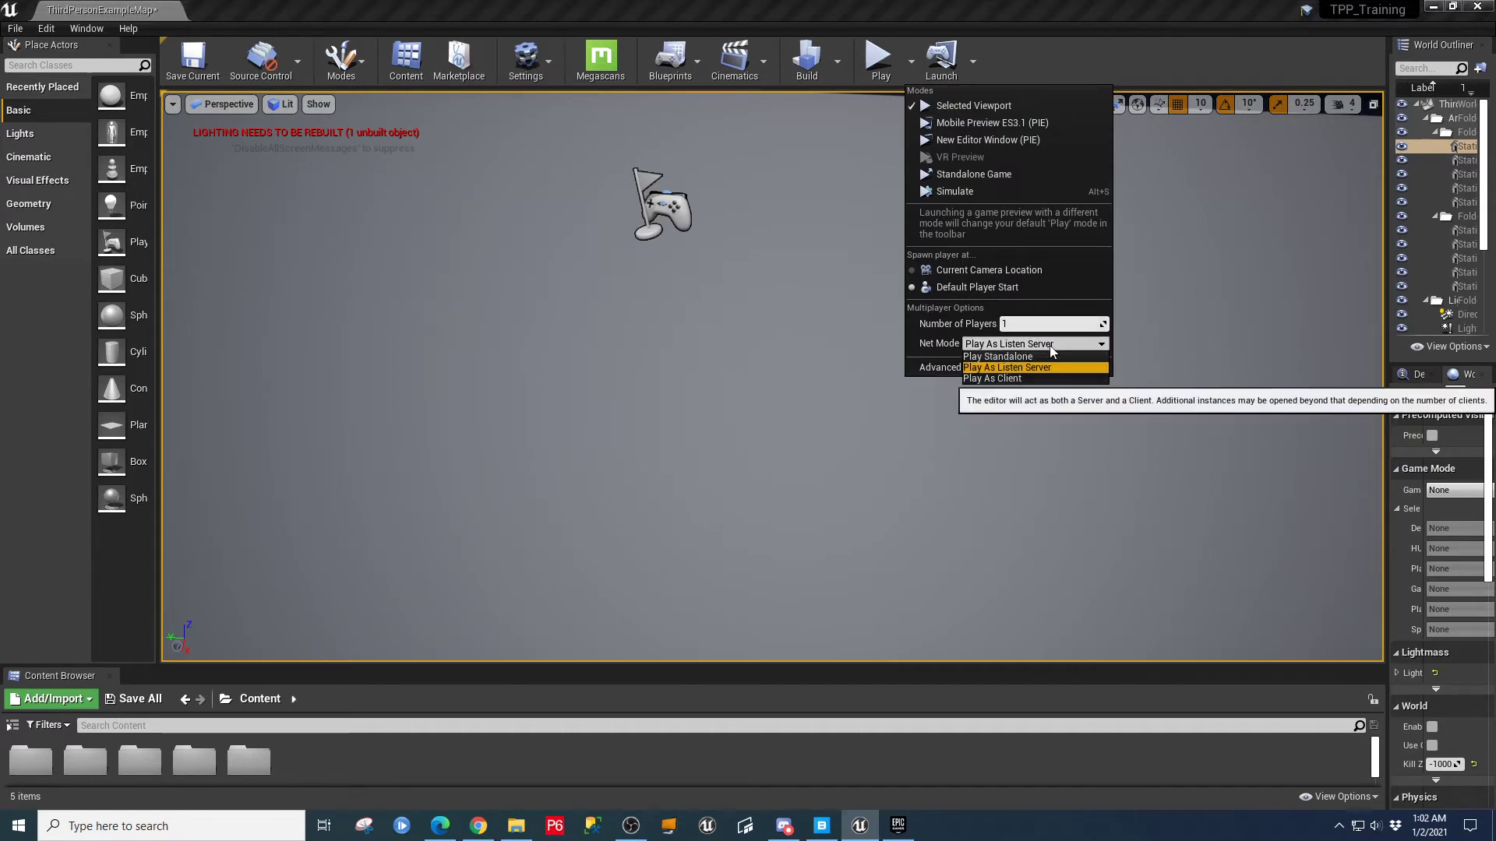
pyautogui.click(1013, 360)
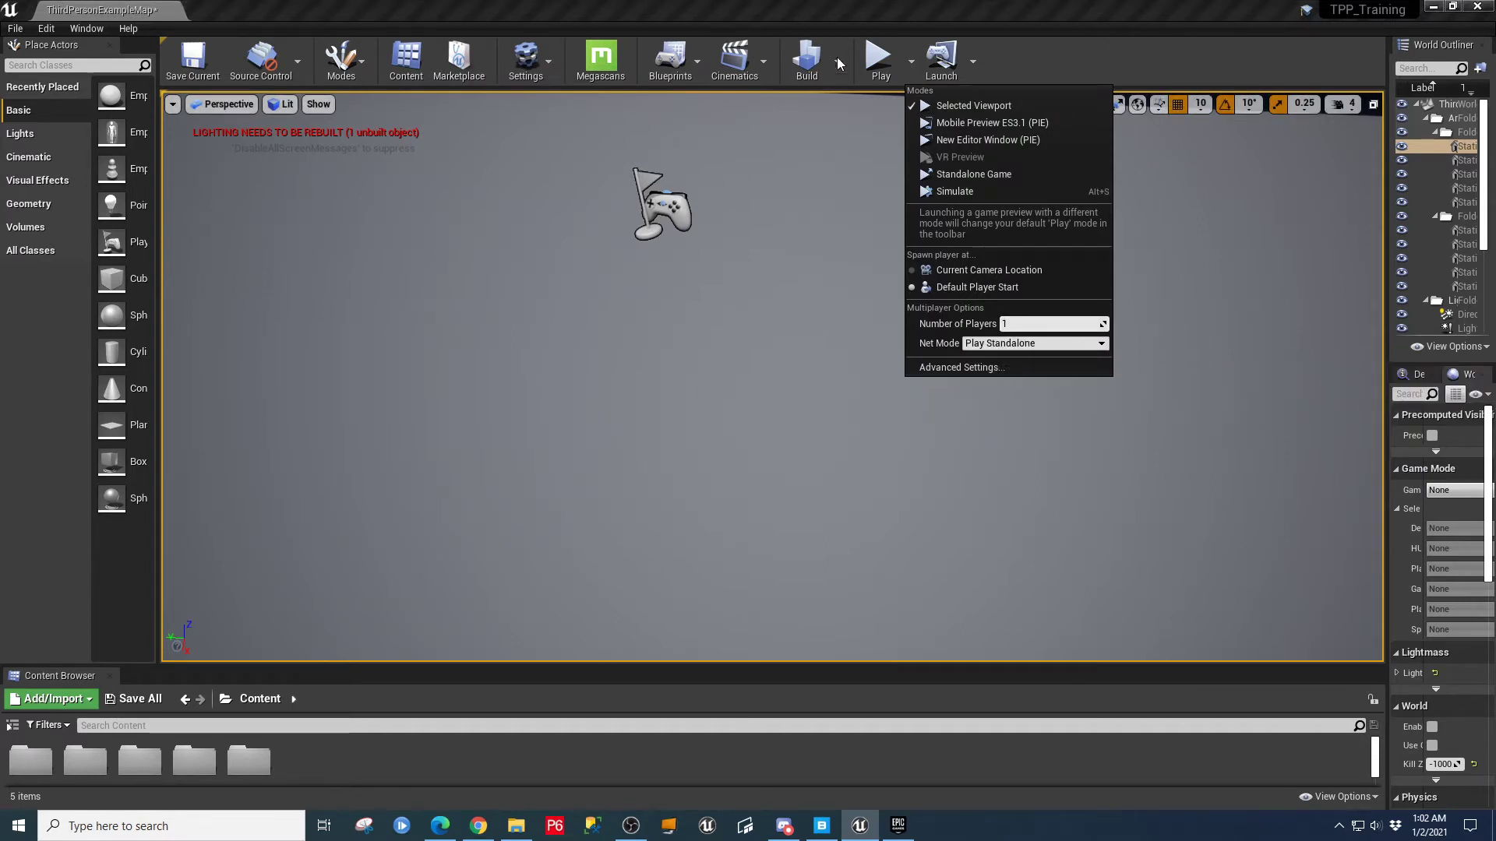
pyautogui.click(876, 58)
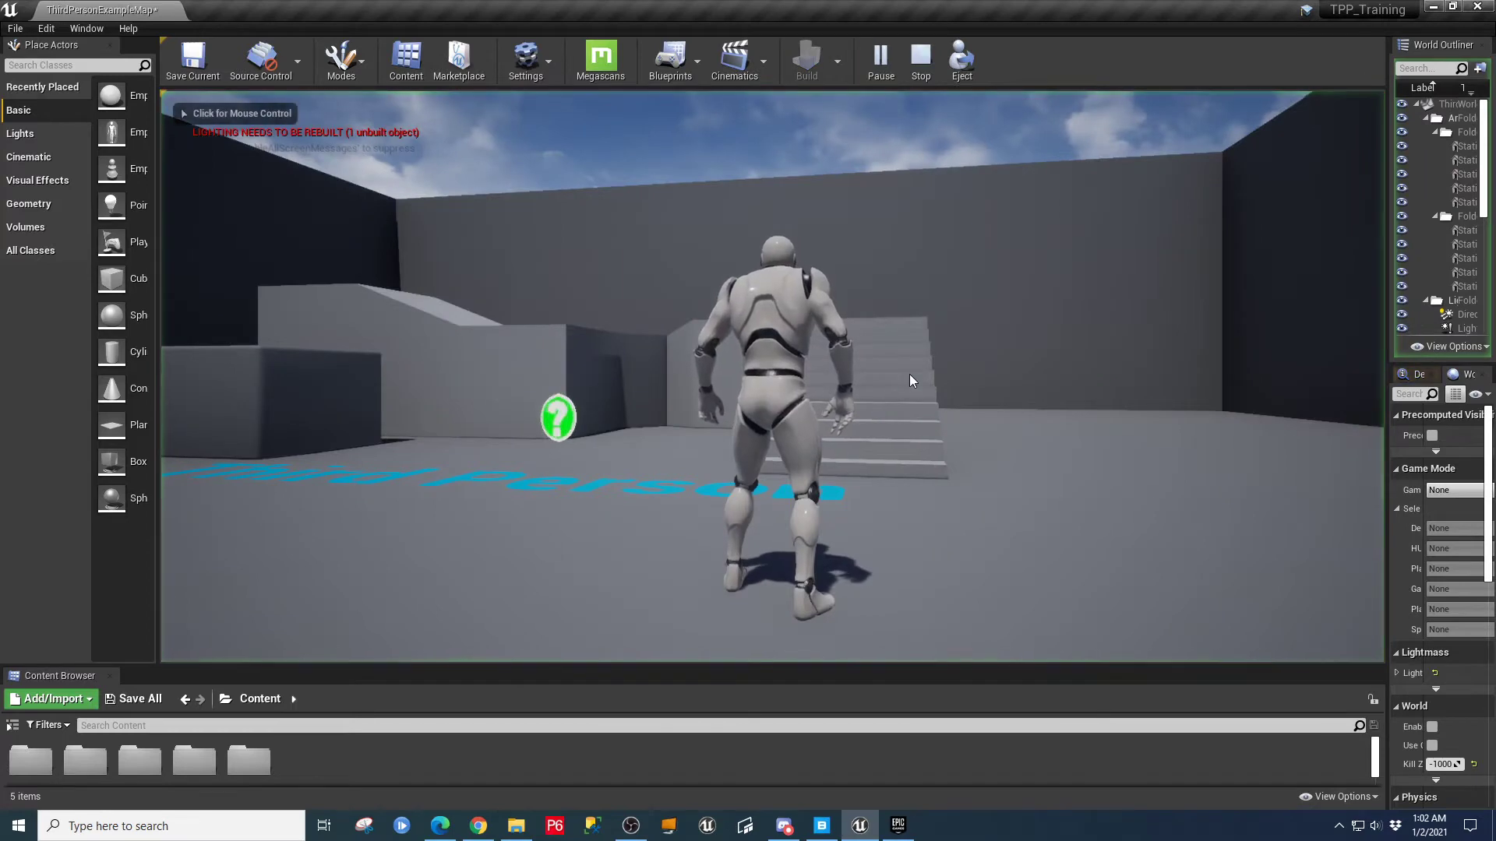
pyautogui.press('Escape')
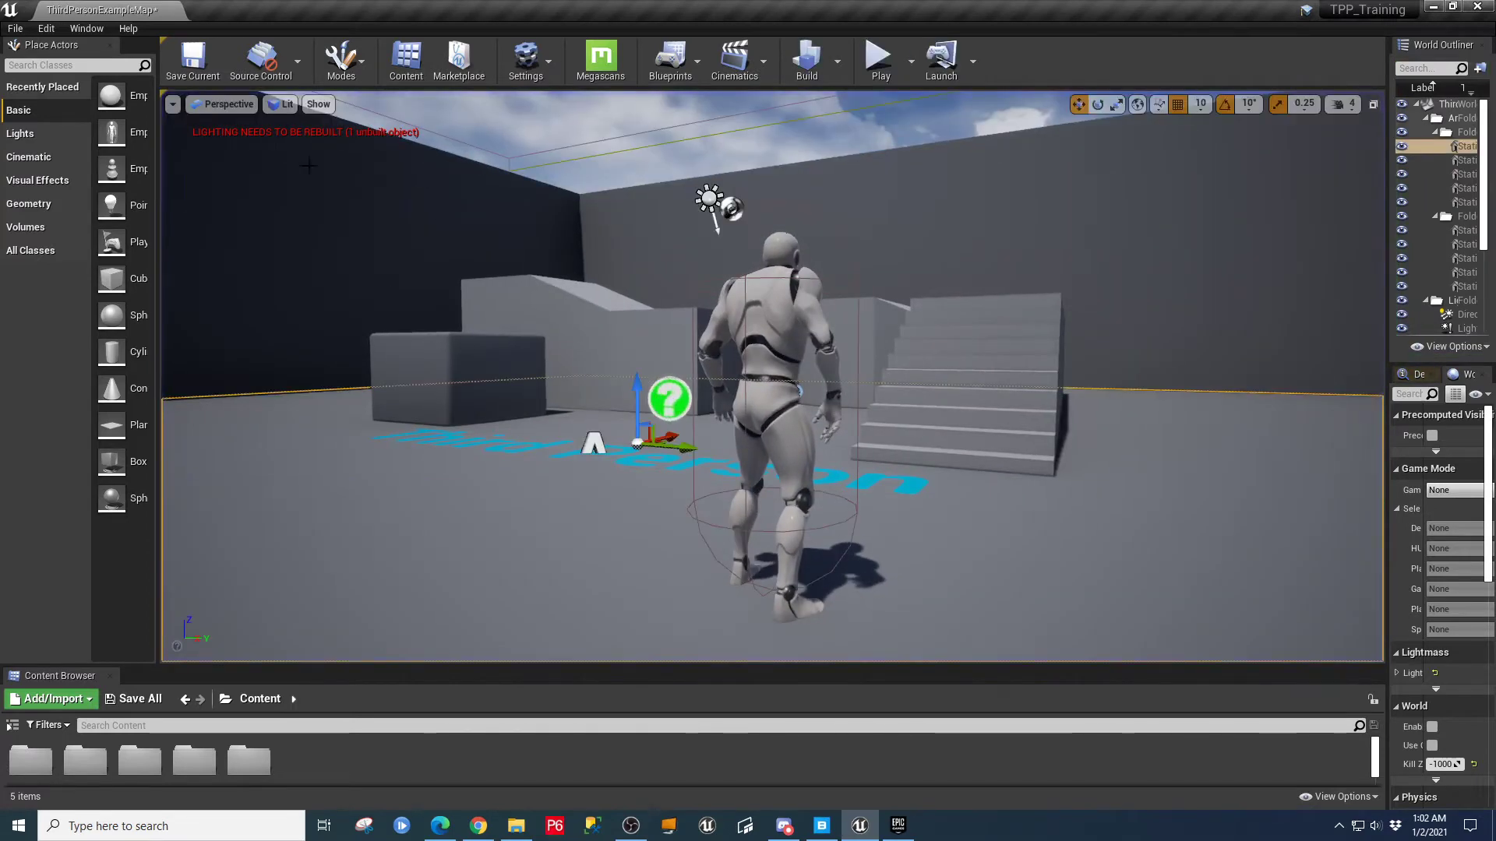
# - Turn on the FPS display in the viewport, run the character around while playing the level, and end the session
pyautogui.click(173, 106)
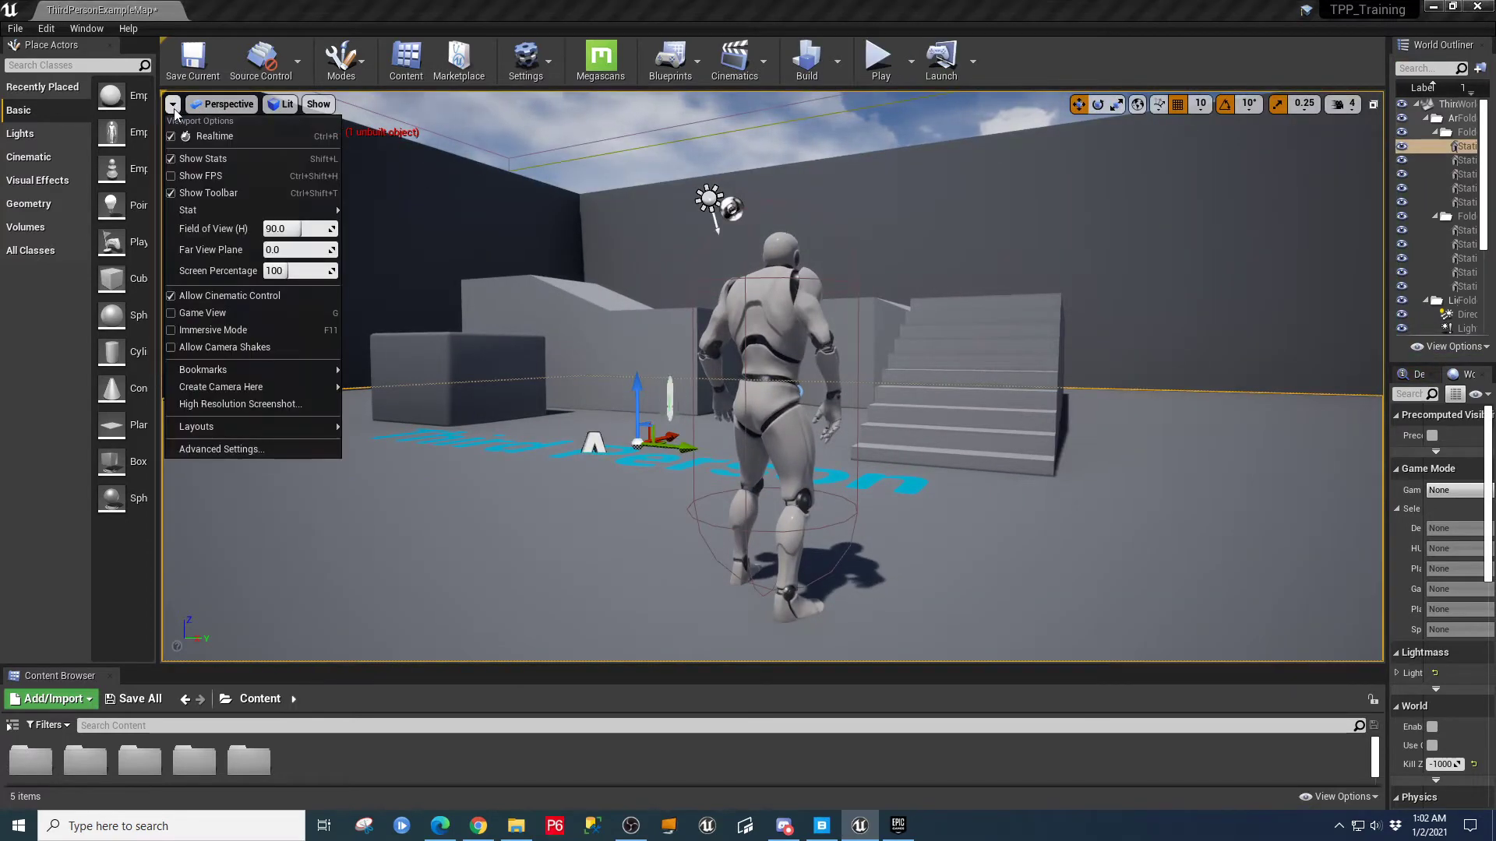
pyautogui.click(197, 177)
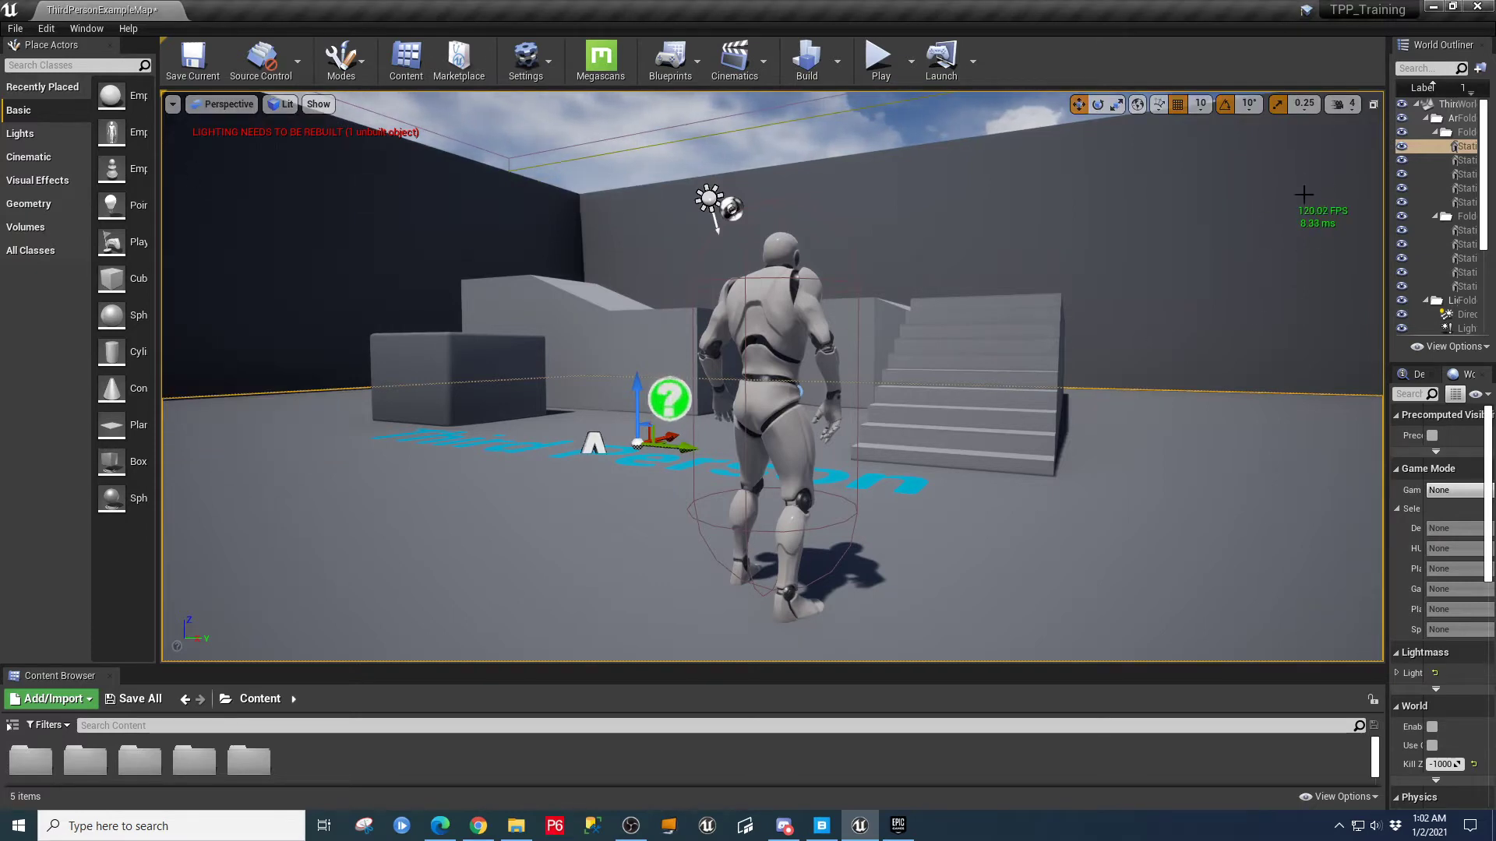
pyautogui.click(878, 57)
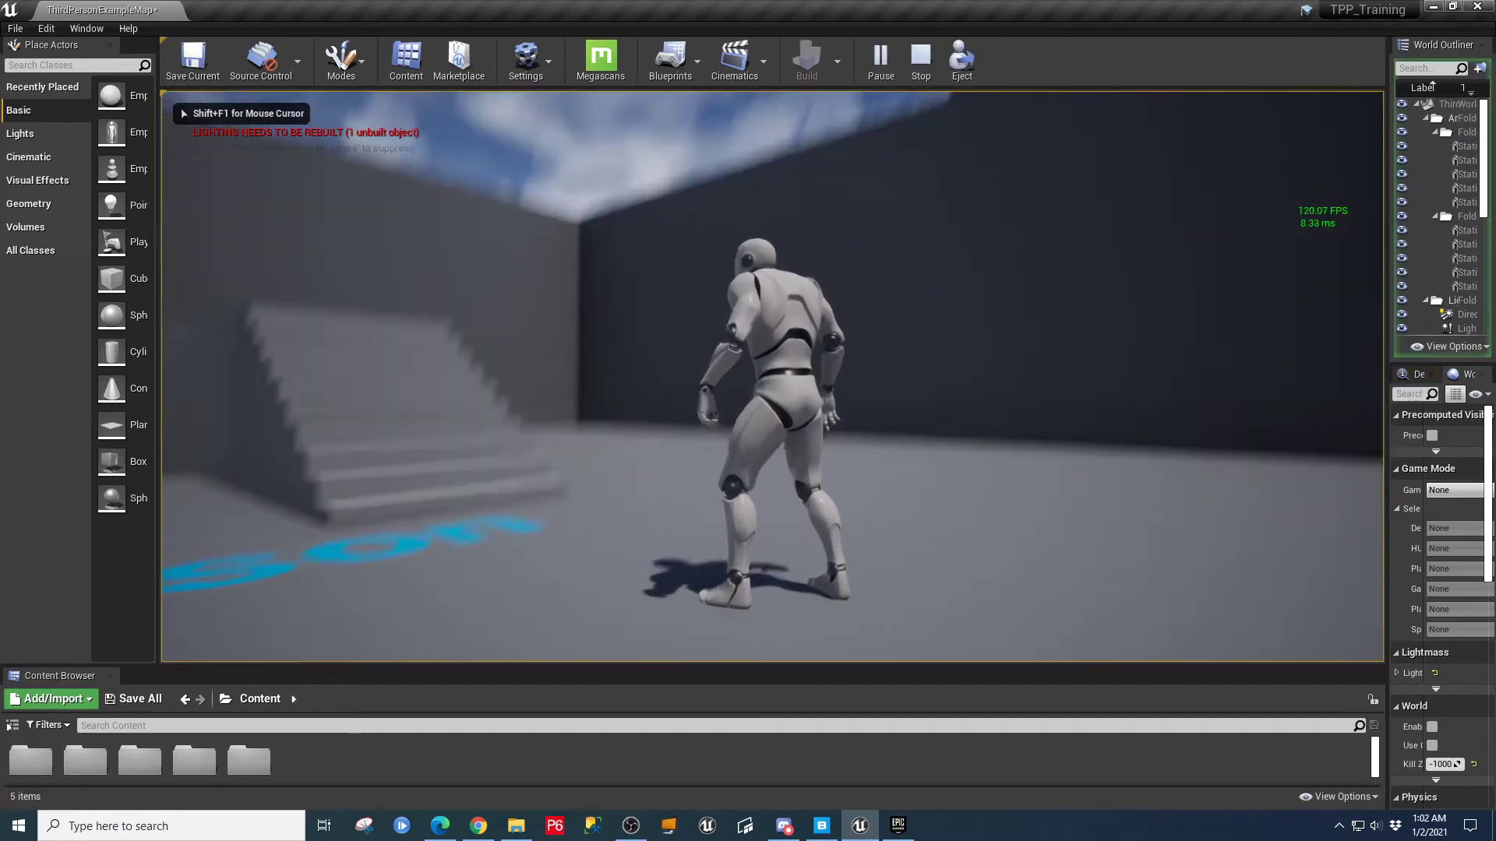
pyautogui.press('w')
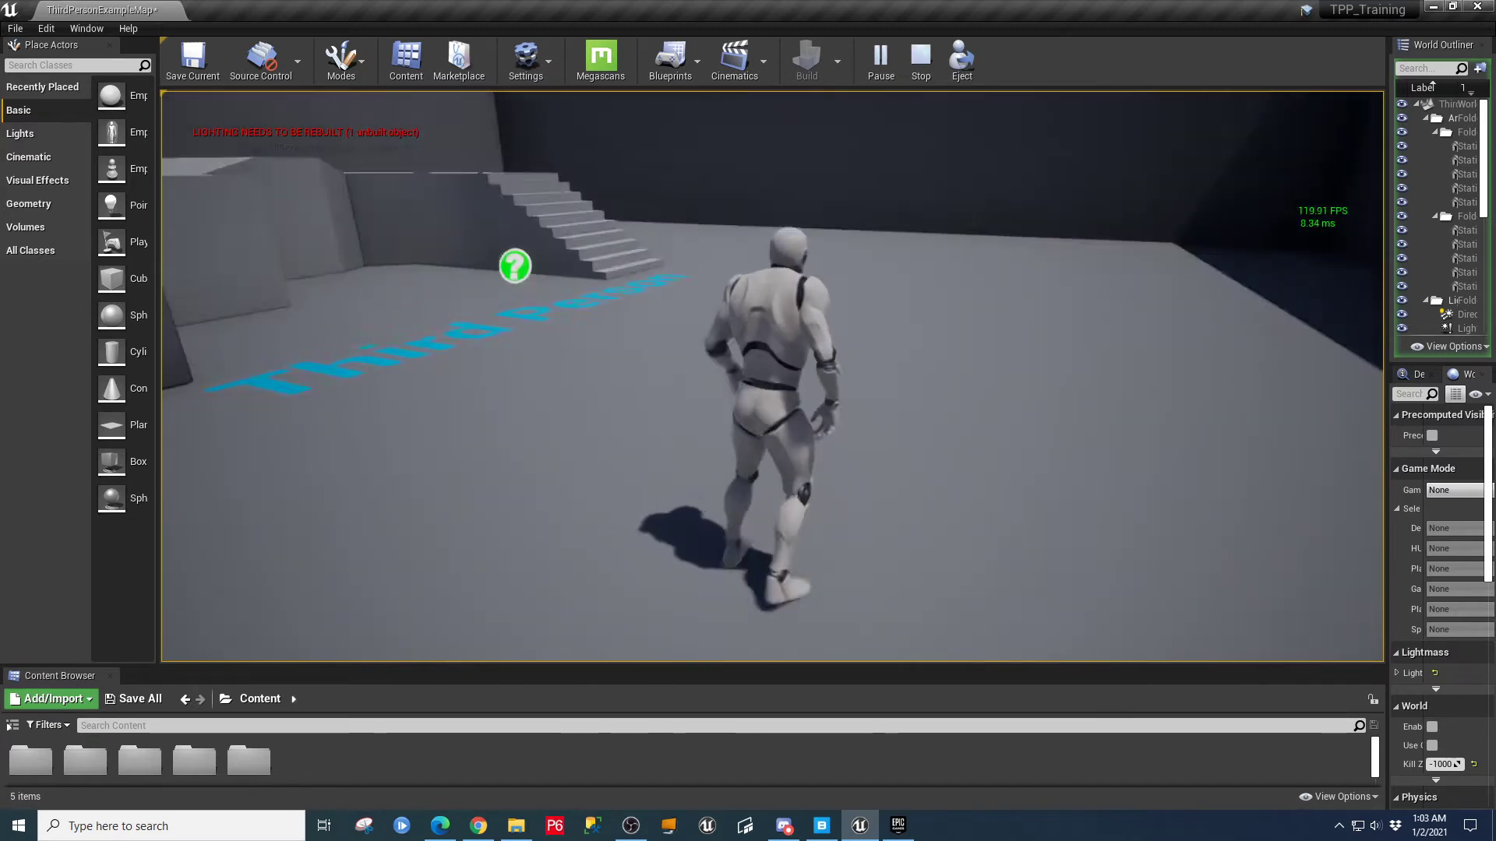
pyautogui.press('w')
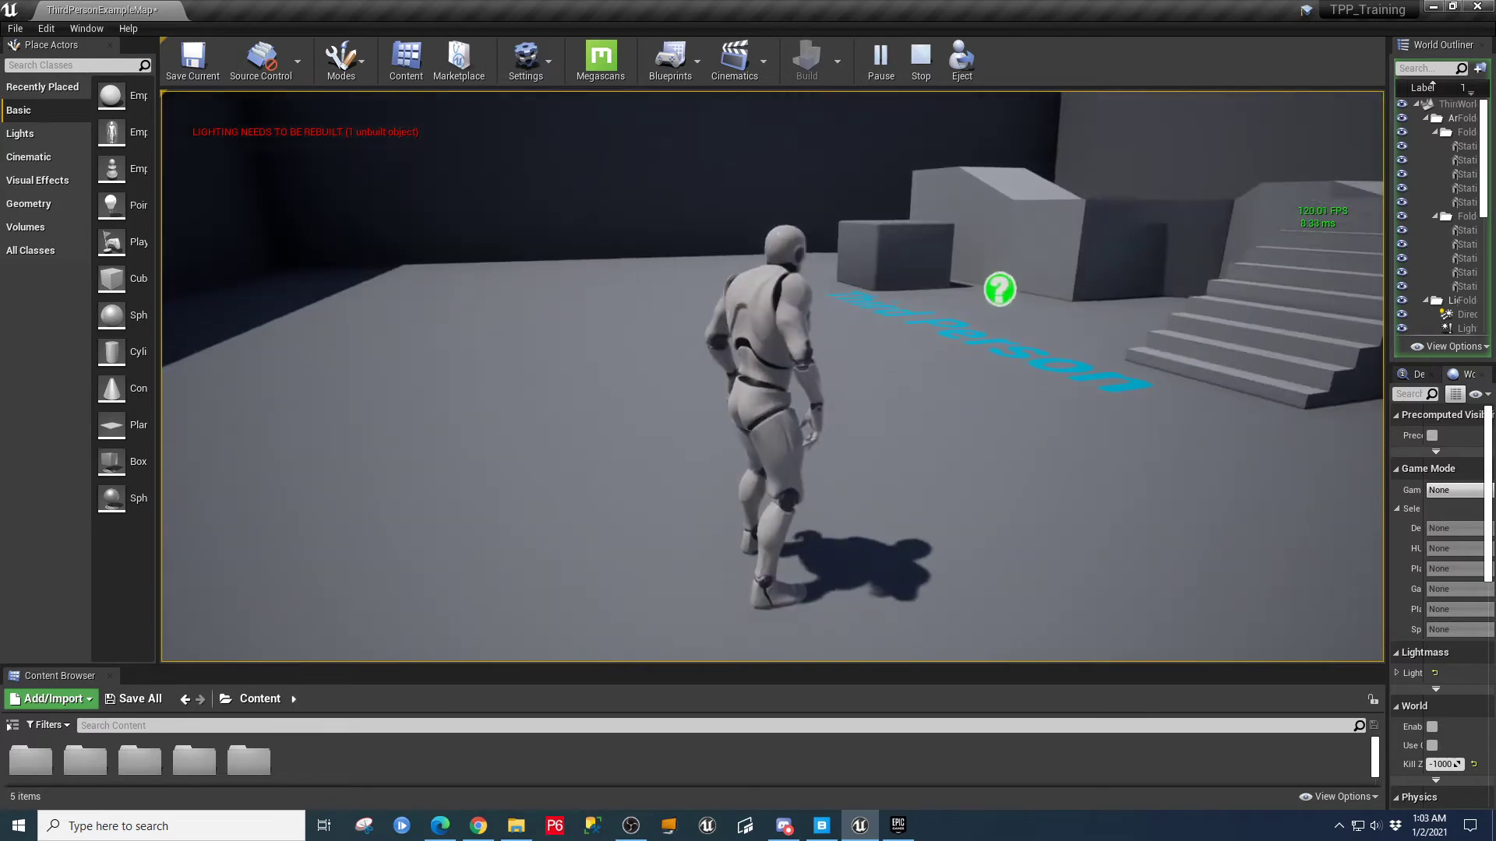
pyautogui.hotkey('shift', 'F1')
pyautogui.press('Escape')
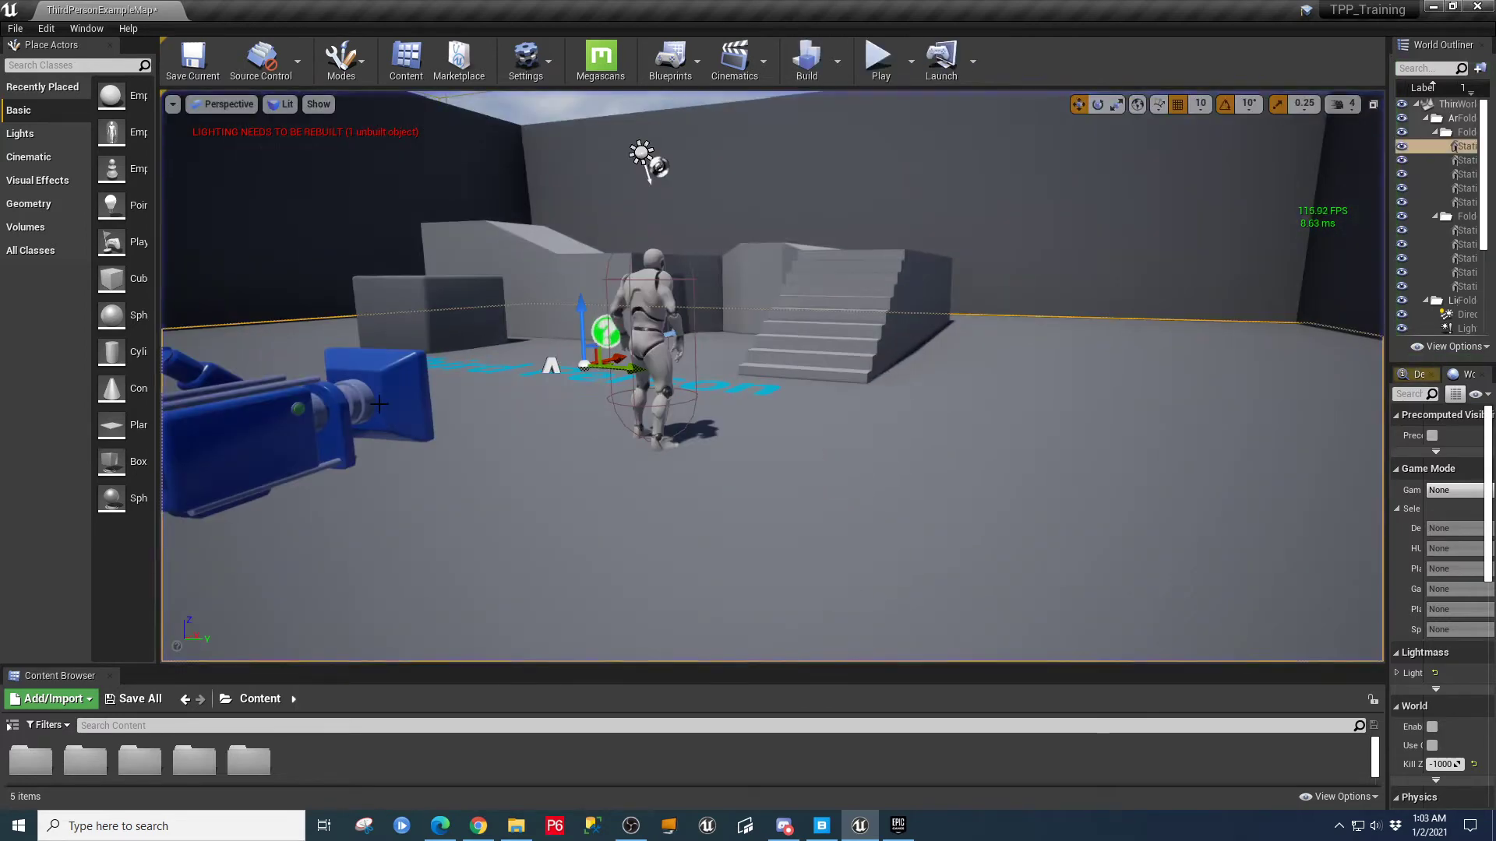
# - Switch the viewport to the Front orthographic view and look closely at the character and walkway wireframes
pyautogui.click(212, 105)
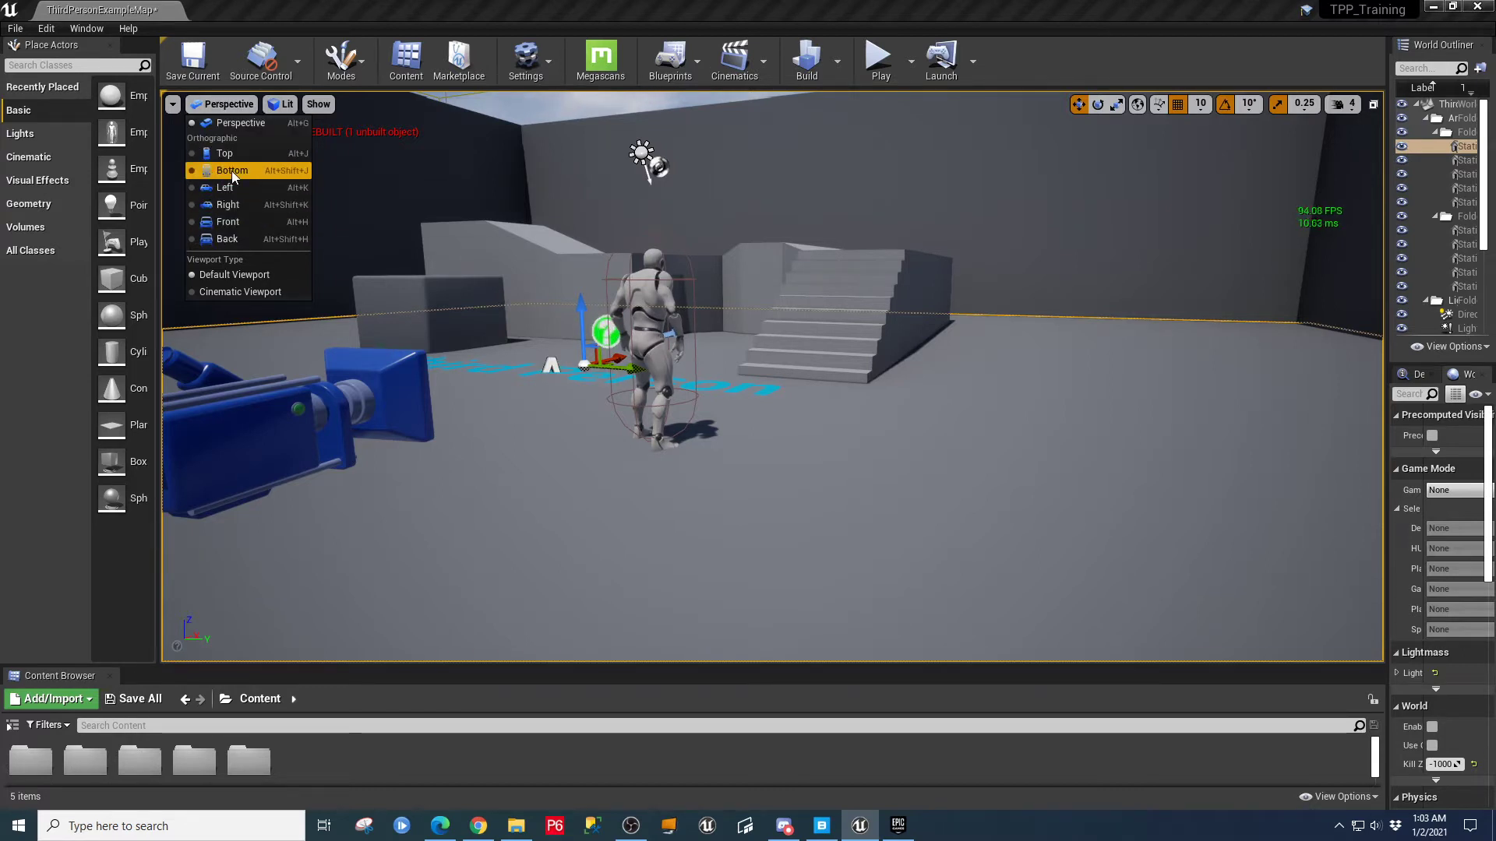
pyautogui.click(227, 222)
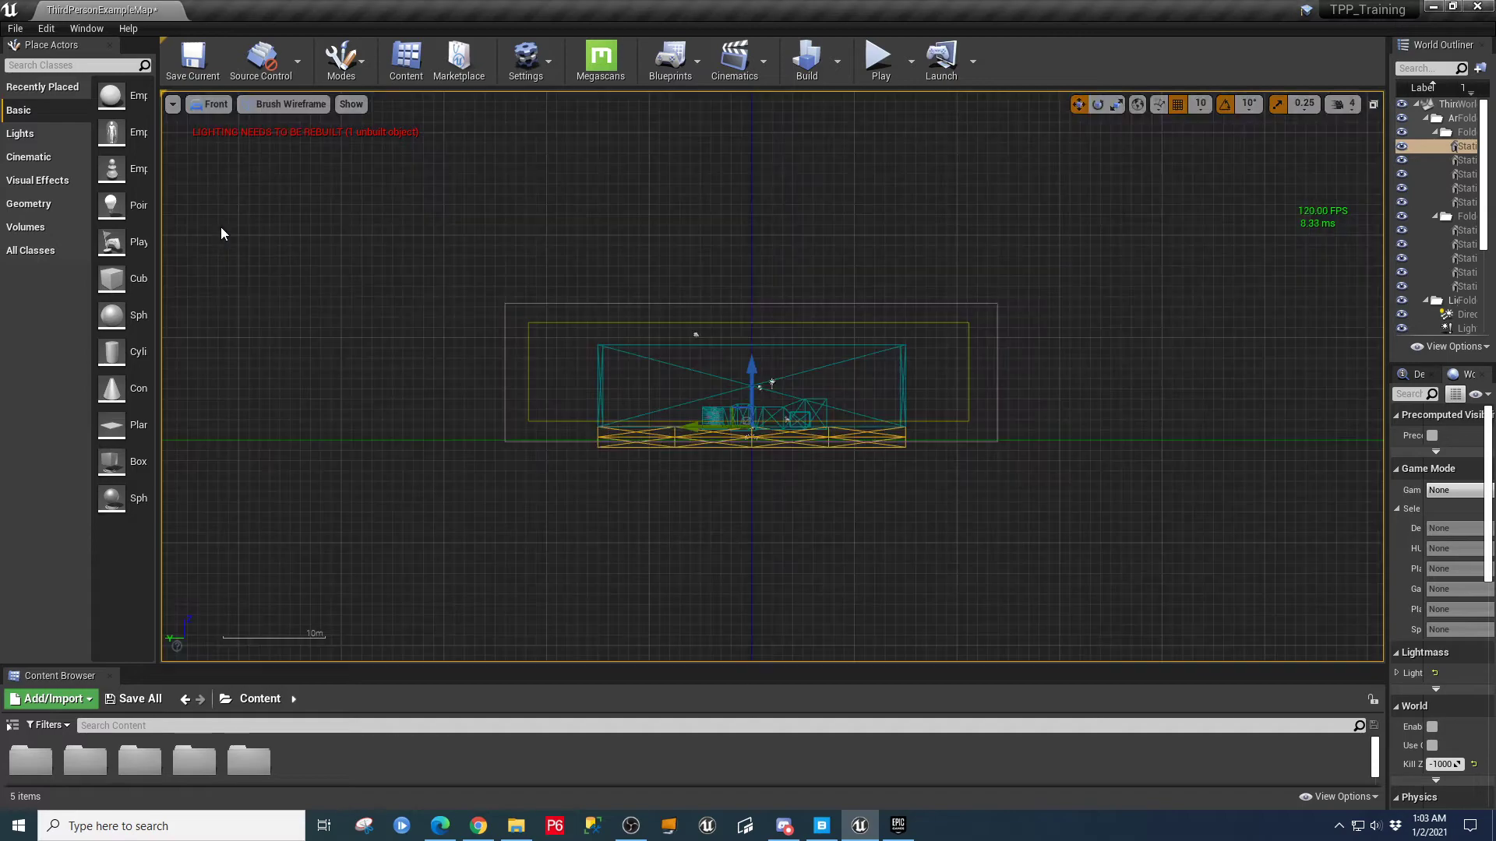
pyautogui.scroll(5, 791, 494)
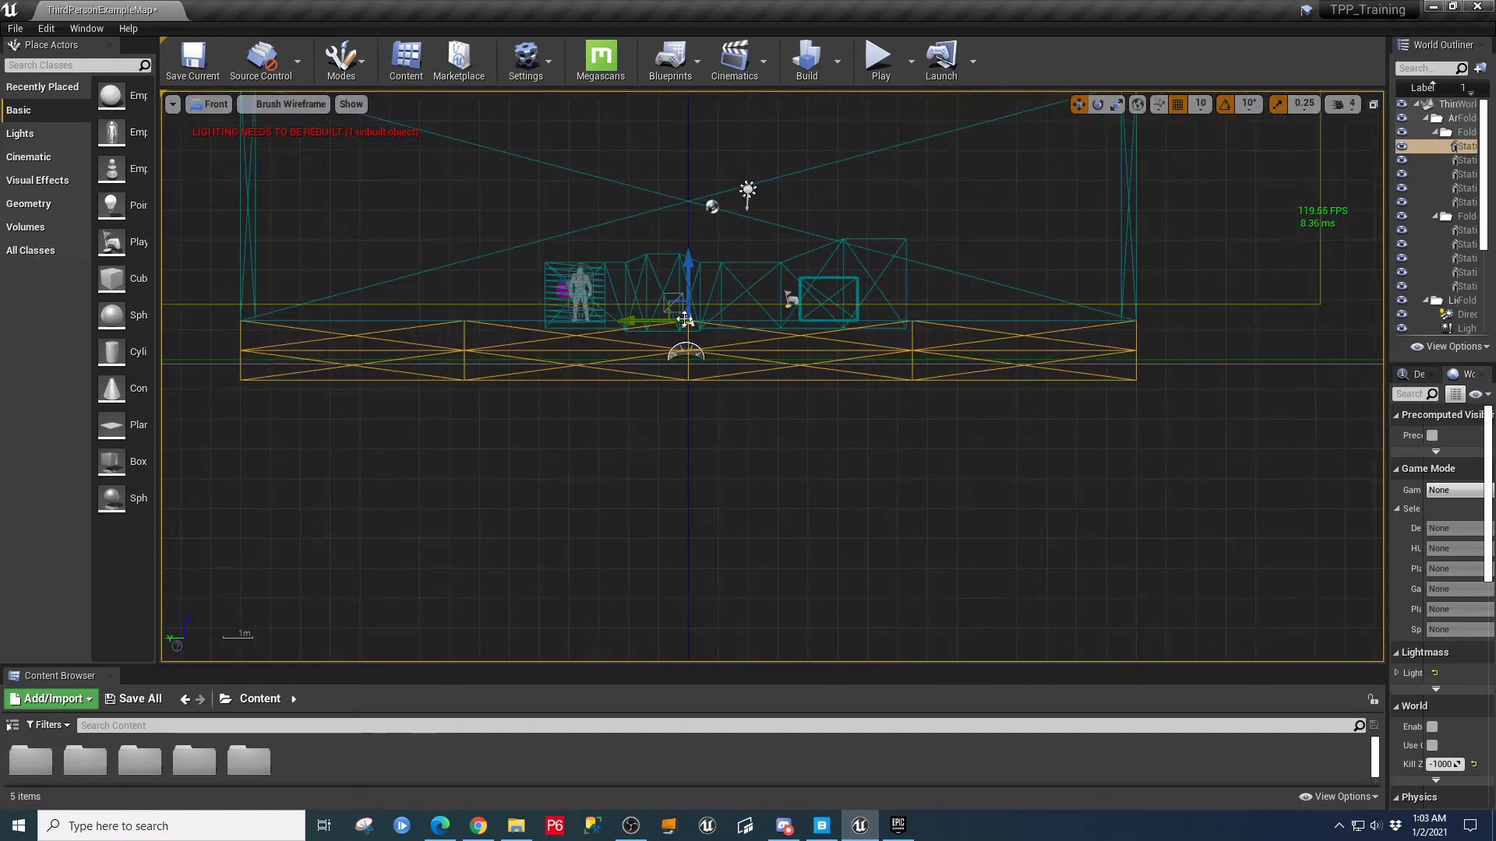
pyautogui.scroll(6, 647, 257)
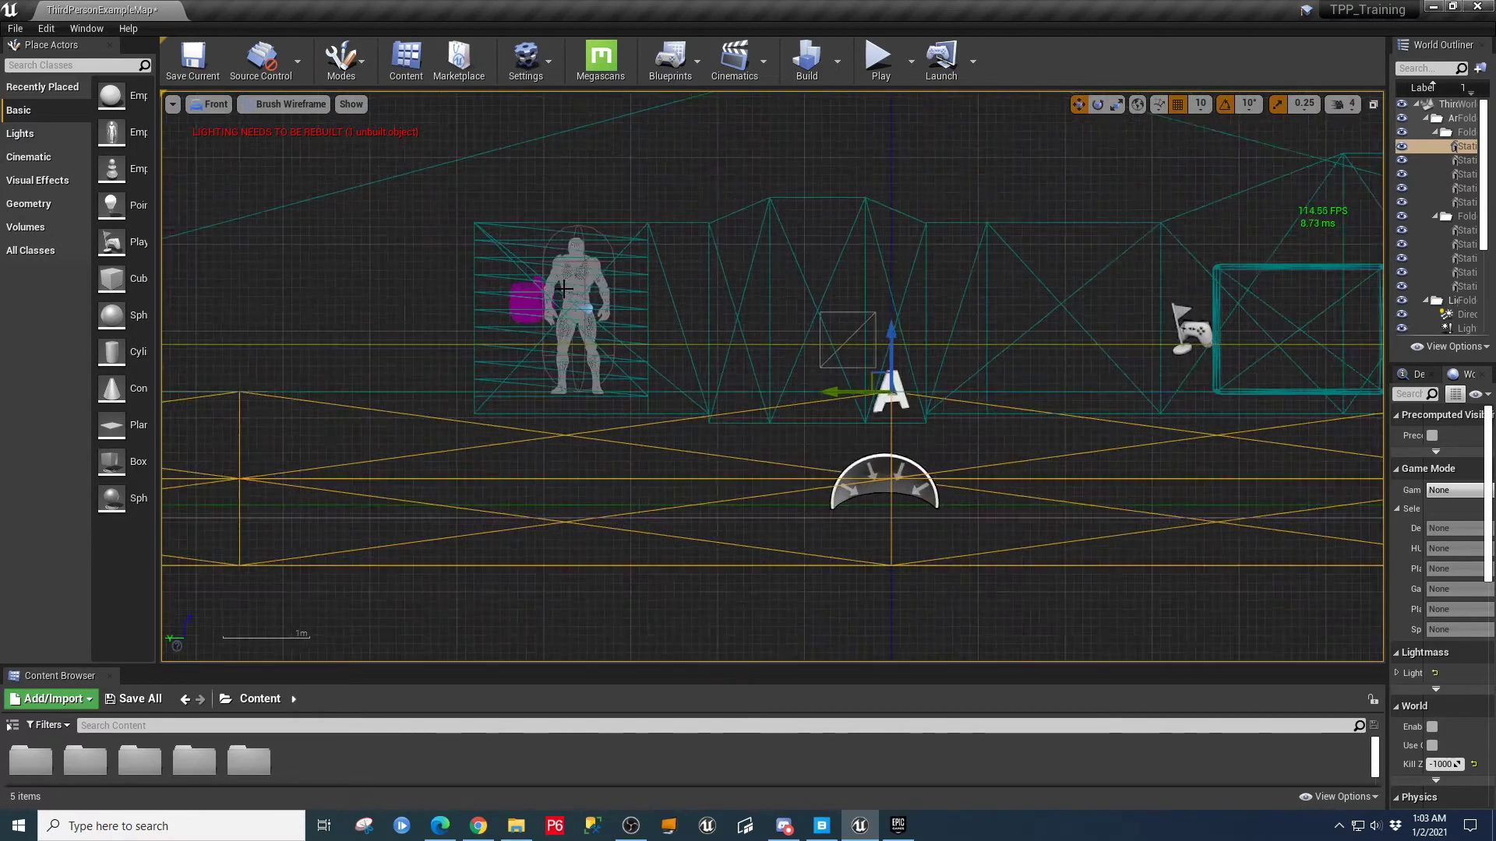
pyautogui.scroll(2, 560, 289)
pyautogui.scroll(-3, 560, 289)
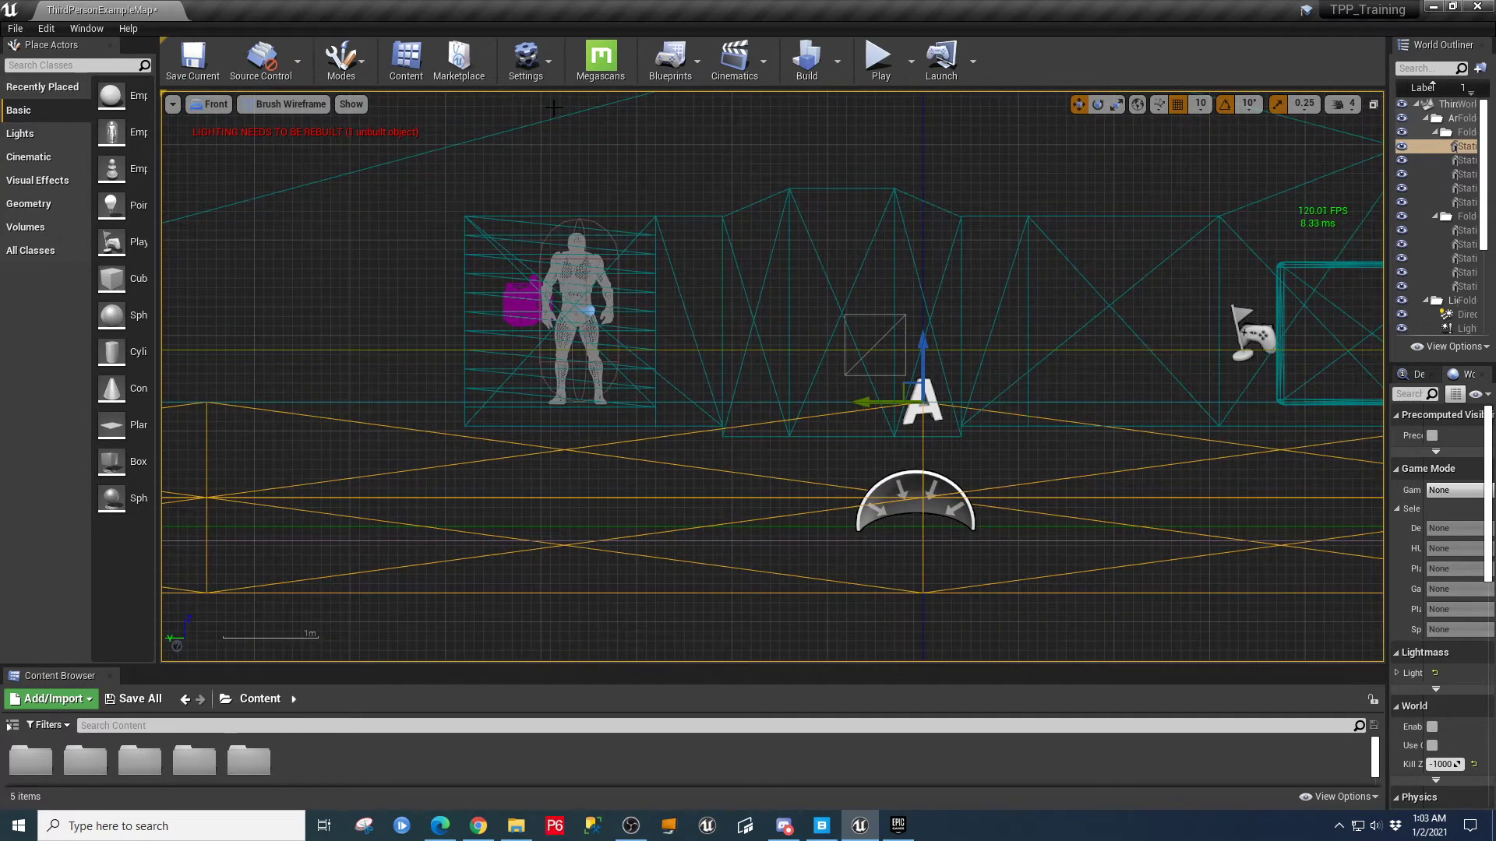
# - Switch the viewport to the Top orthographic view and frame the whole arena layout
pyautogui.click(205, 107)
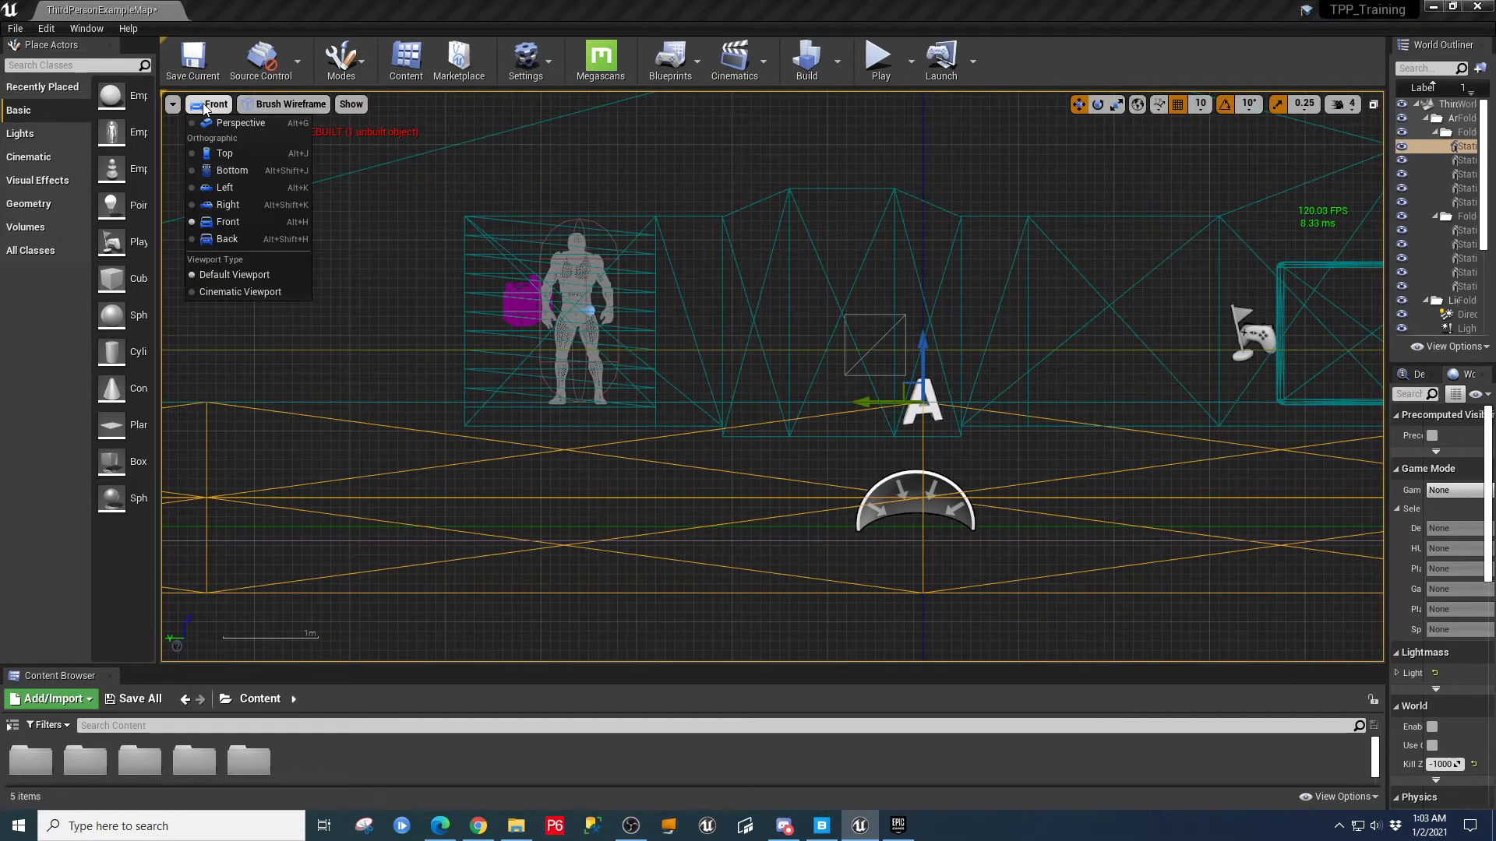
pyautogui.click(228, 158)
pyautogui.scroll(-10, 825, 367)
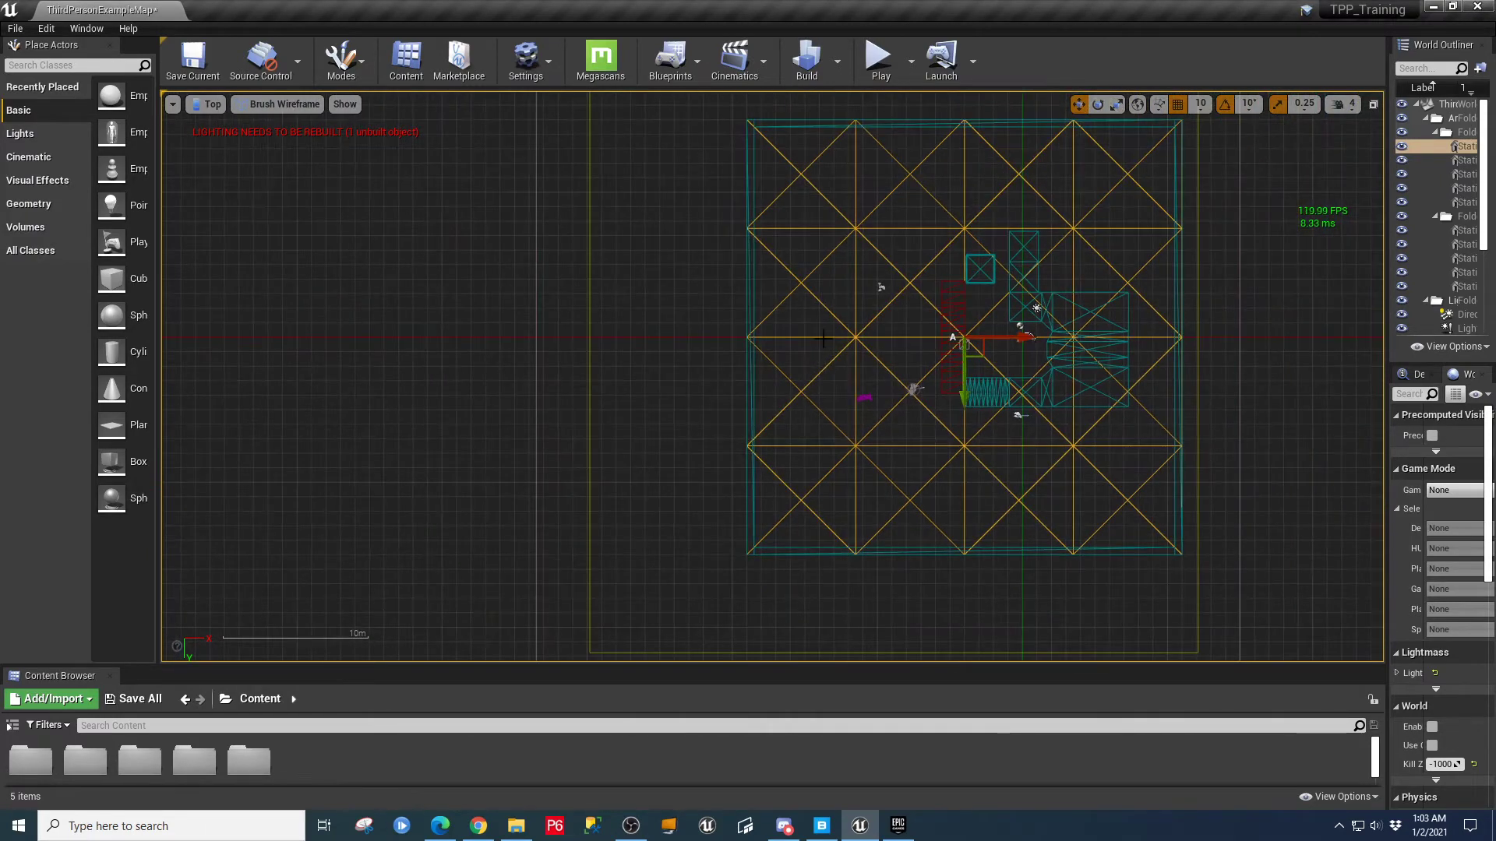
pyautogui.moveTo(687, 242); pyautogui.dragTo(437, 244, button='right')
pyautogui.scroll(2, 566, 270)
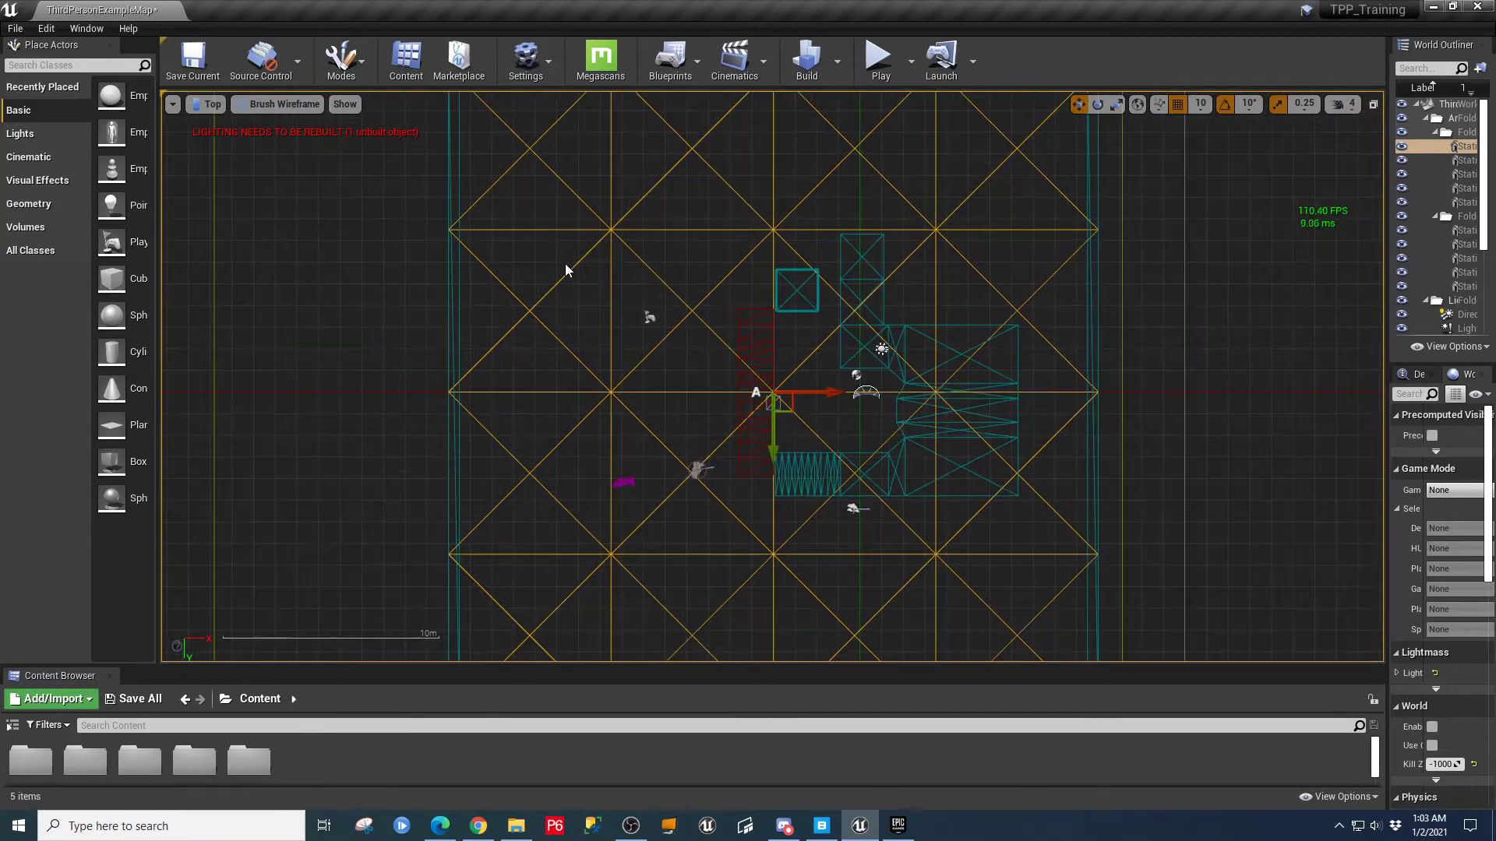
pyautogui.scroll(-4, 594, 272)
pyautogui.scroll(3, 580, 261)
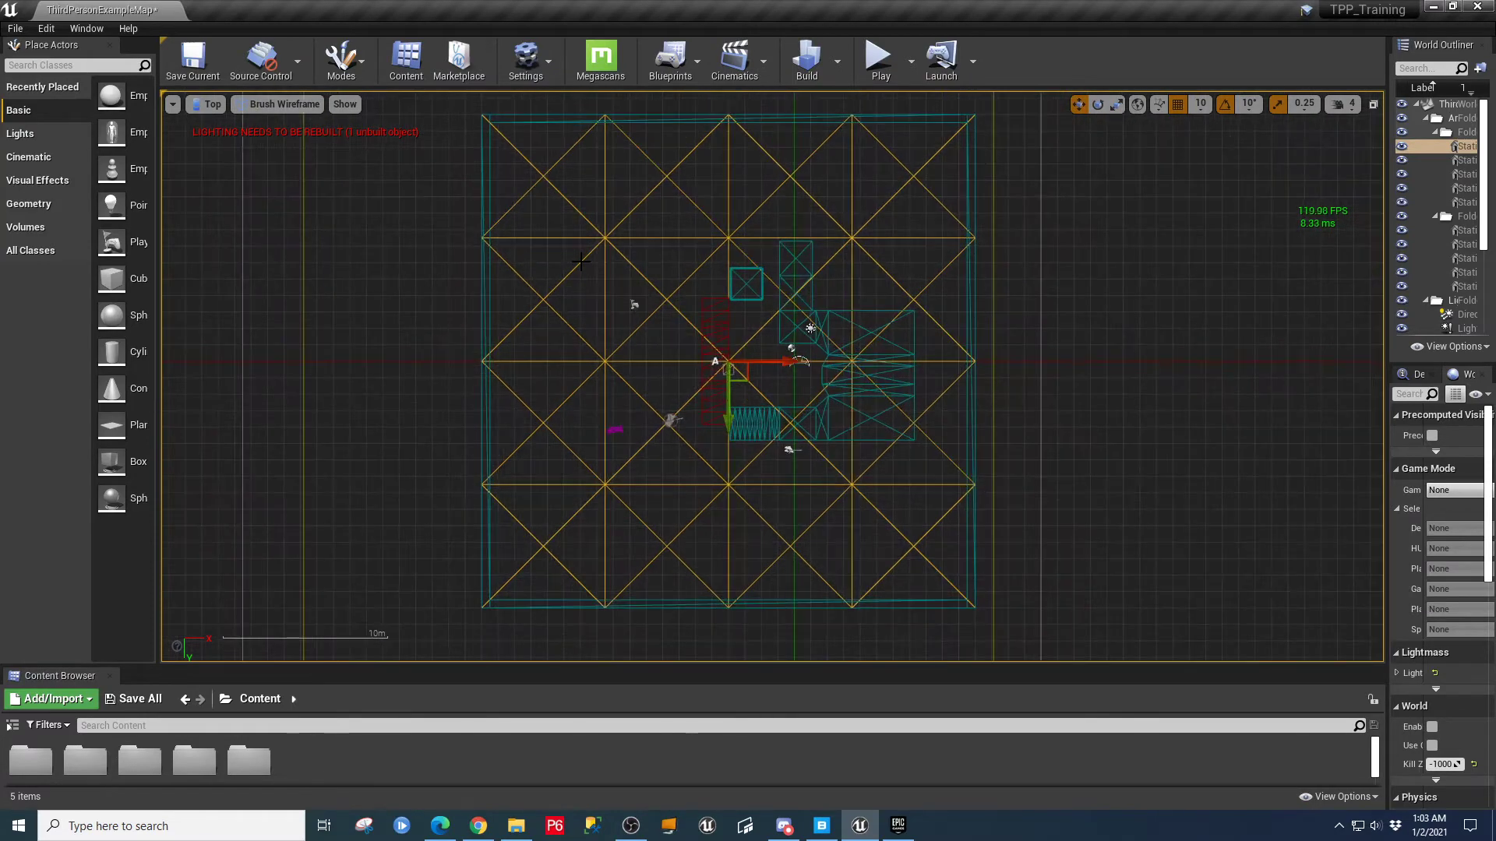
# - View the arena in the Front orthographic view and then in the Back orthographic view
pyautogui.click(282, 106)
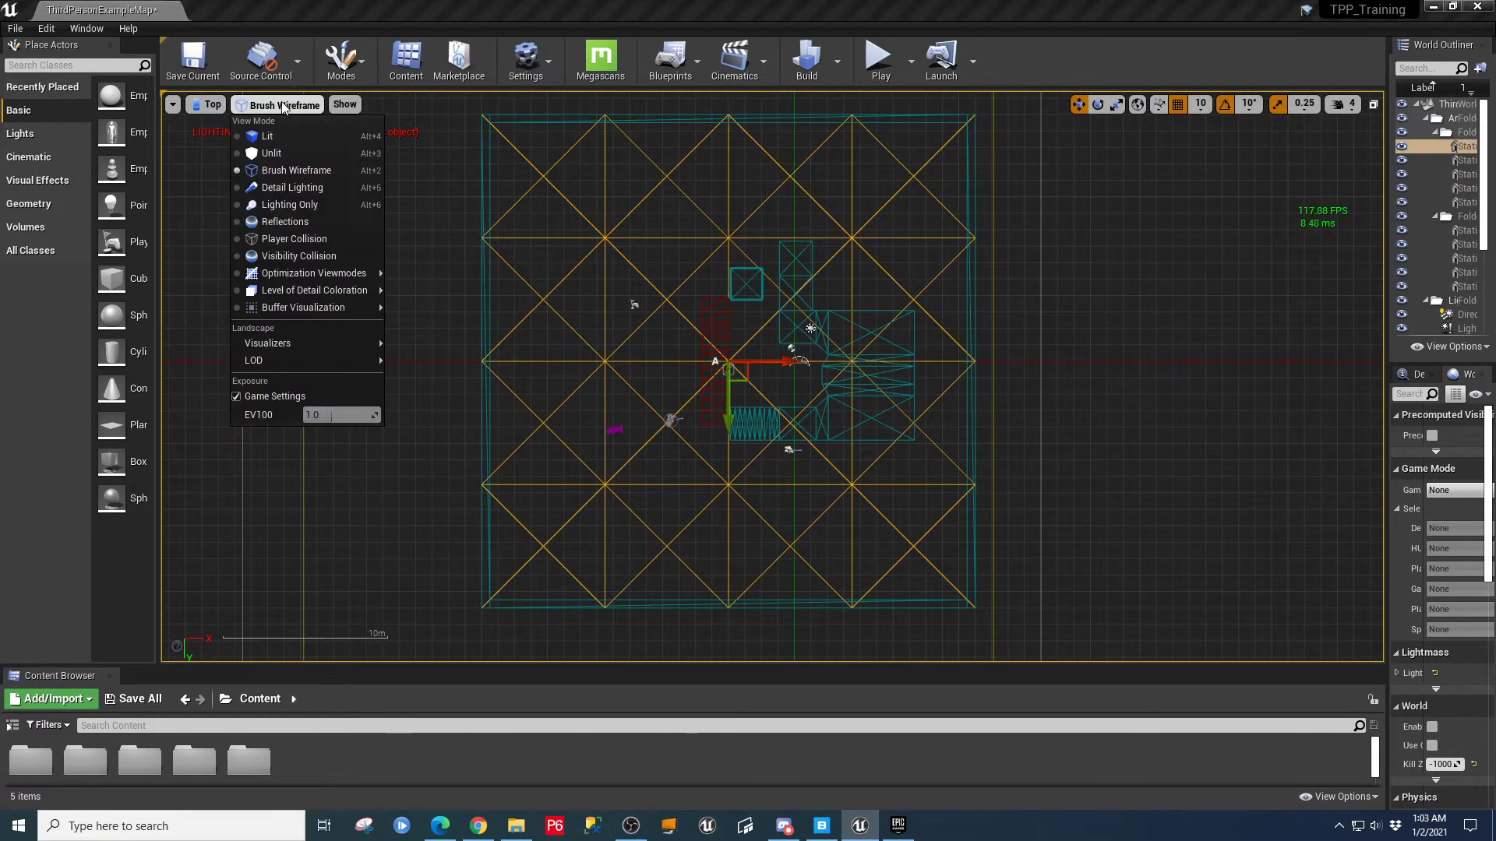
pyautogui.click(199, 107)
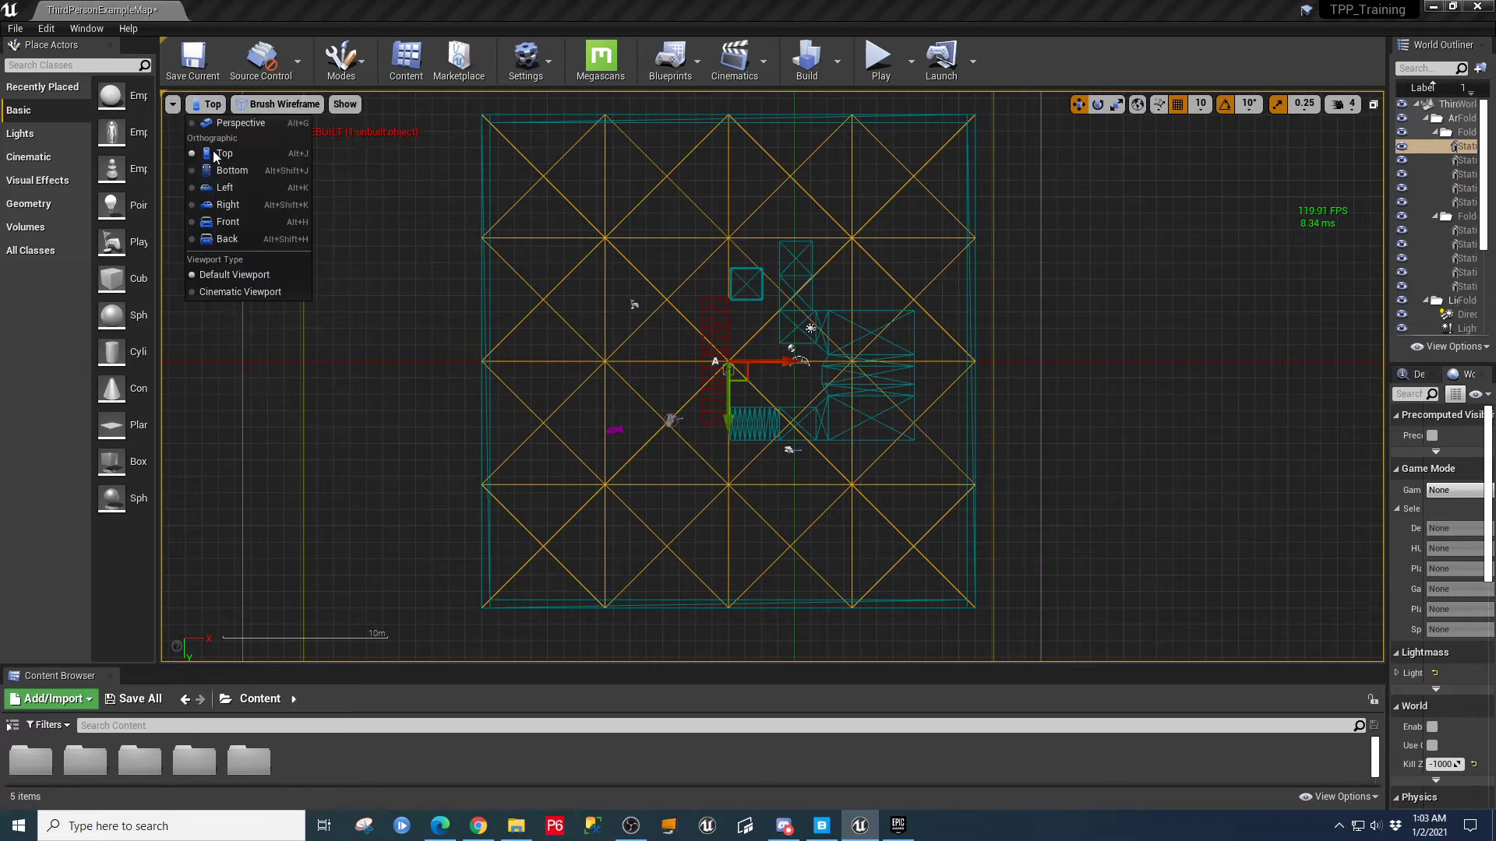
pyautogui.click(224, 223)
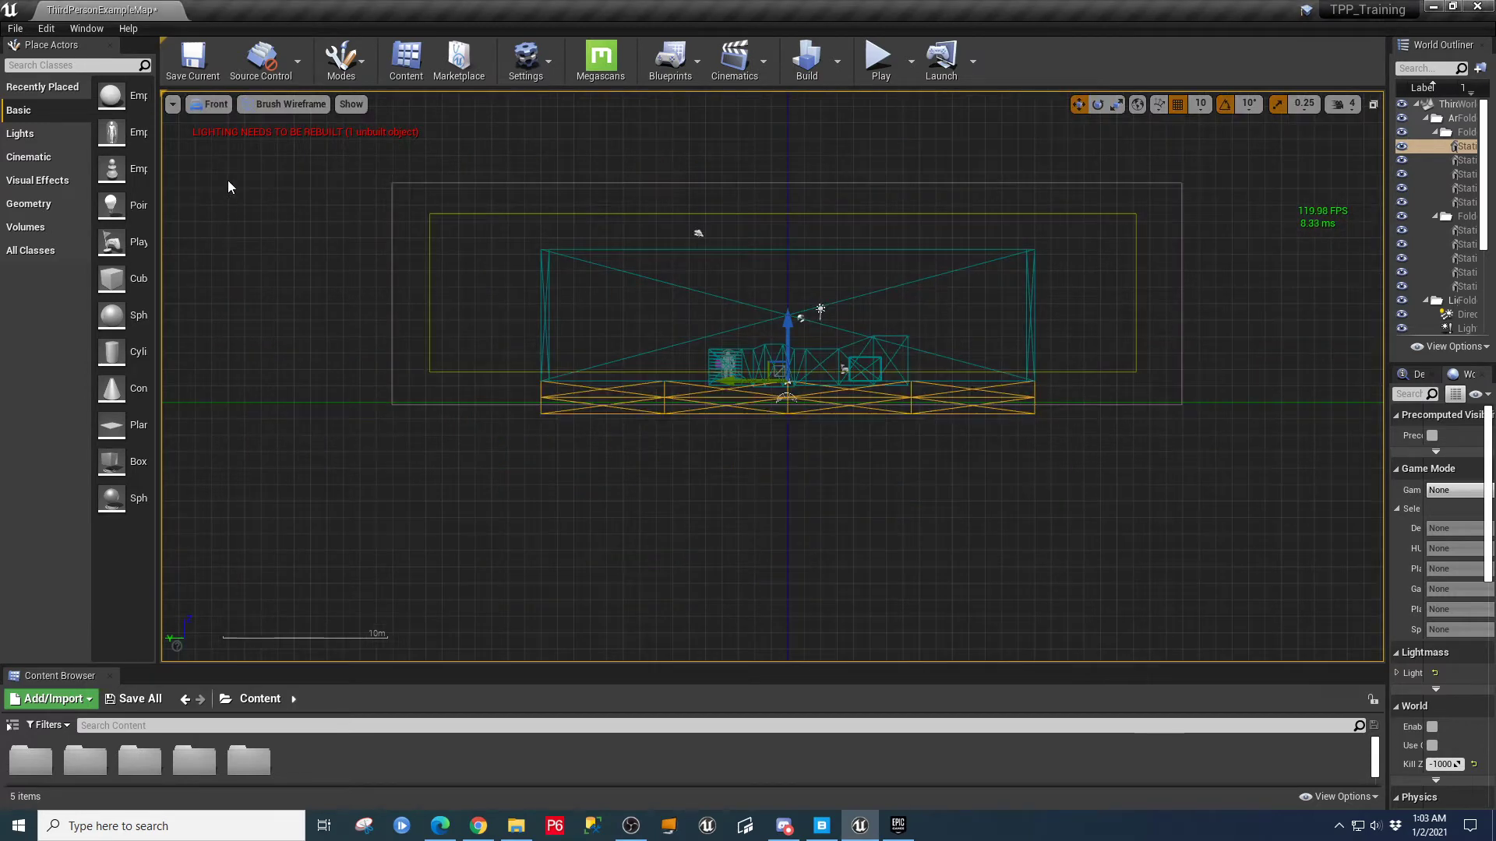
pyautogui.click(215, 107)
pyautogui.click(227, 239)
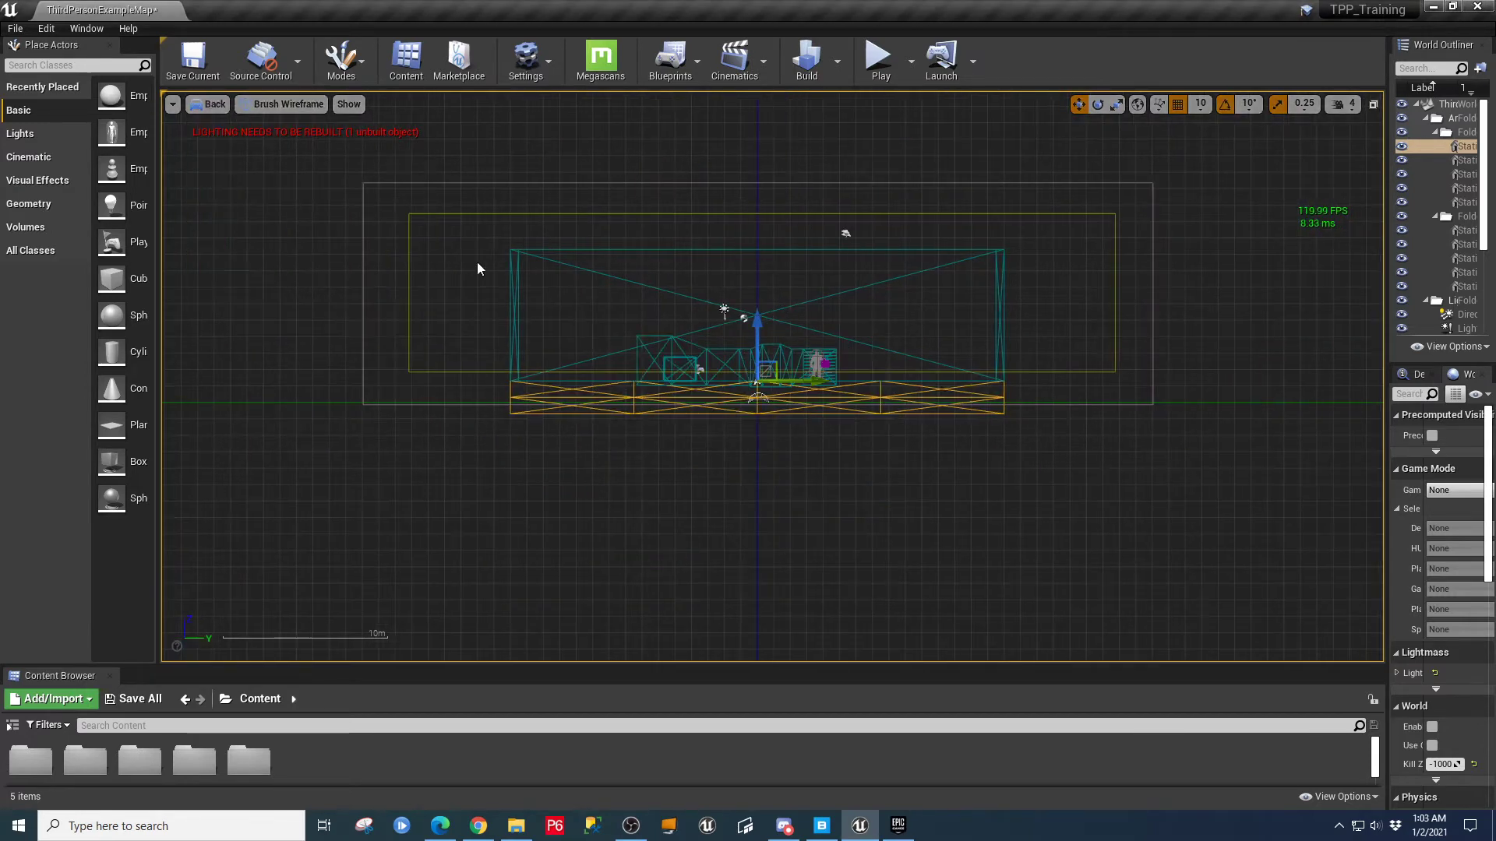
# - Return the viewport to the Perspective view and turn the camera slightly toward the stairs
pyautogui.click(213, 109)
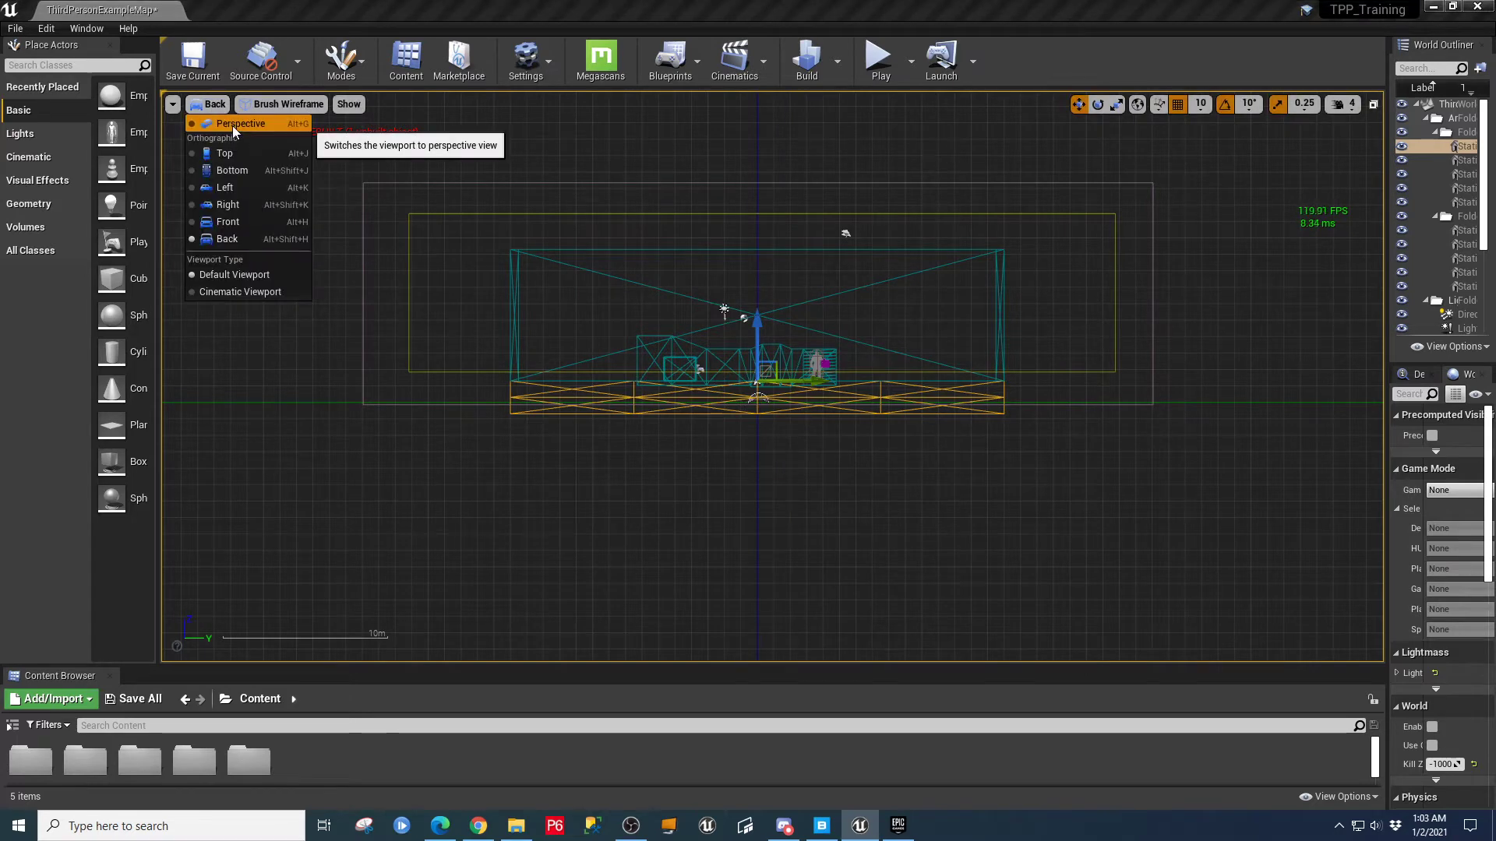
pyautogui.click(235, 123)
pyautogui.click(832, 442)
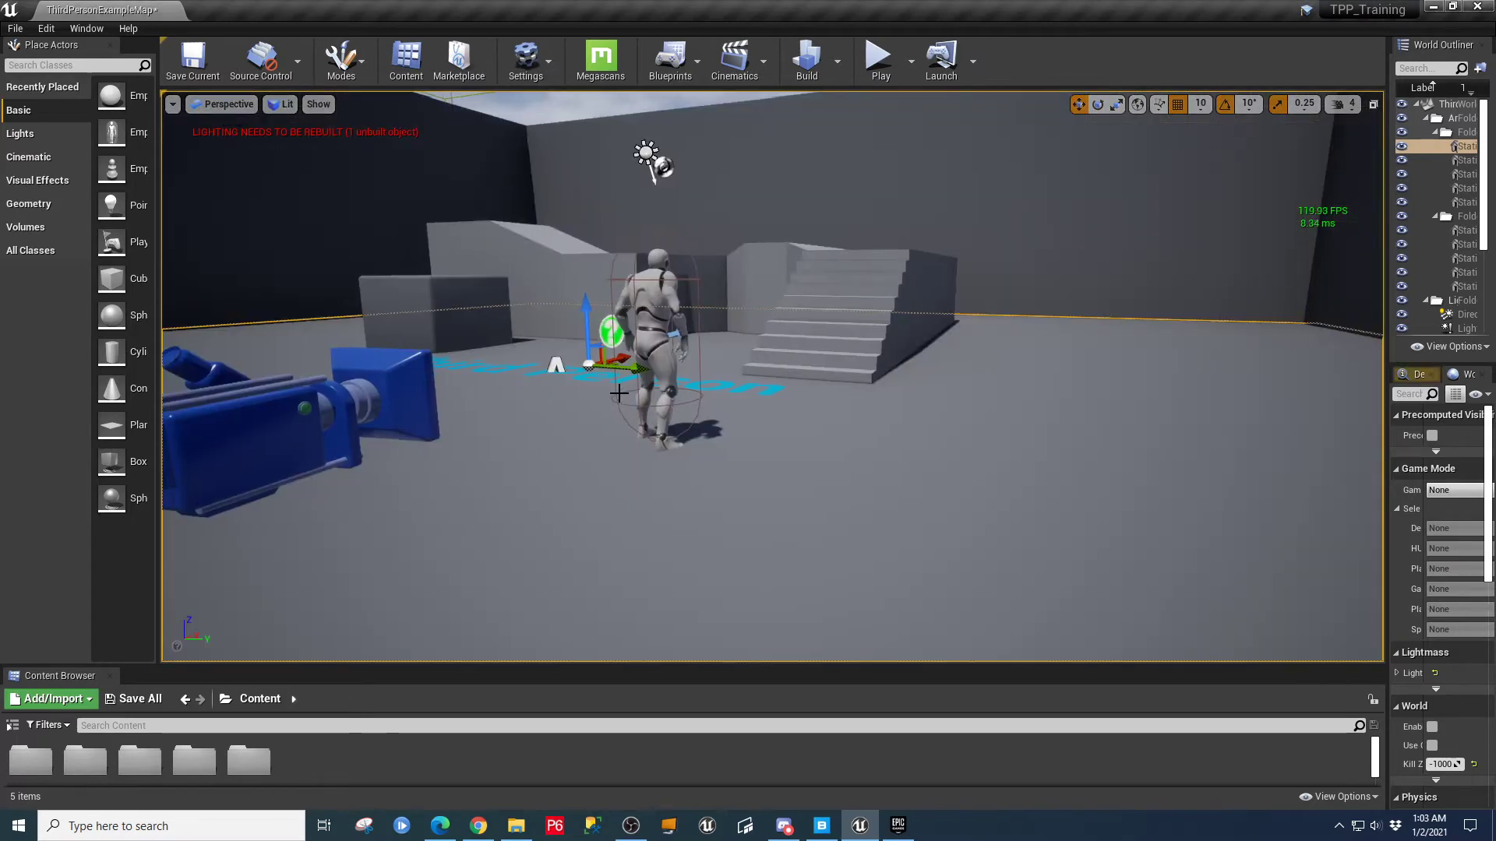
pyautogui.moveTo(760, 411); pyautogui.dragTo(790, 412, button='right')
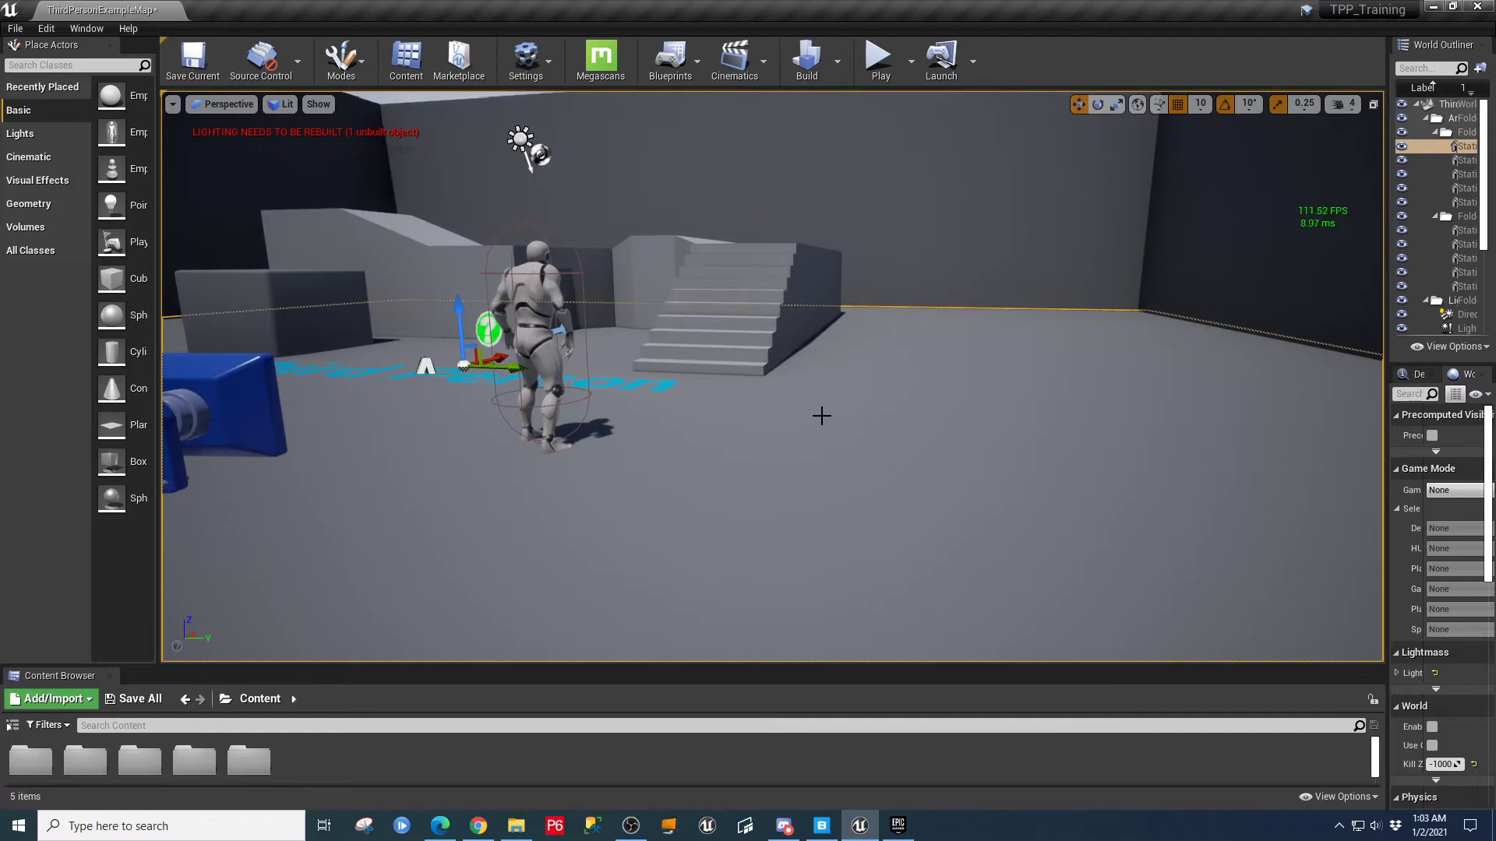
# - Try the Unlit view mode on the level, then restore the Lit view mode
pyautogui.click(289, 106)
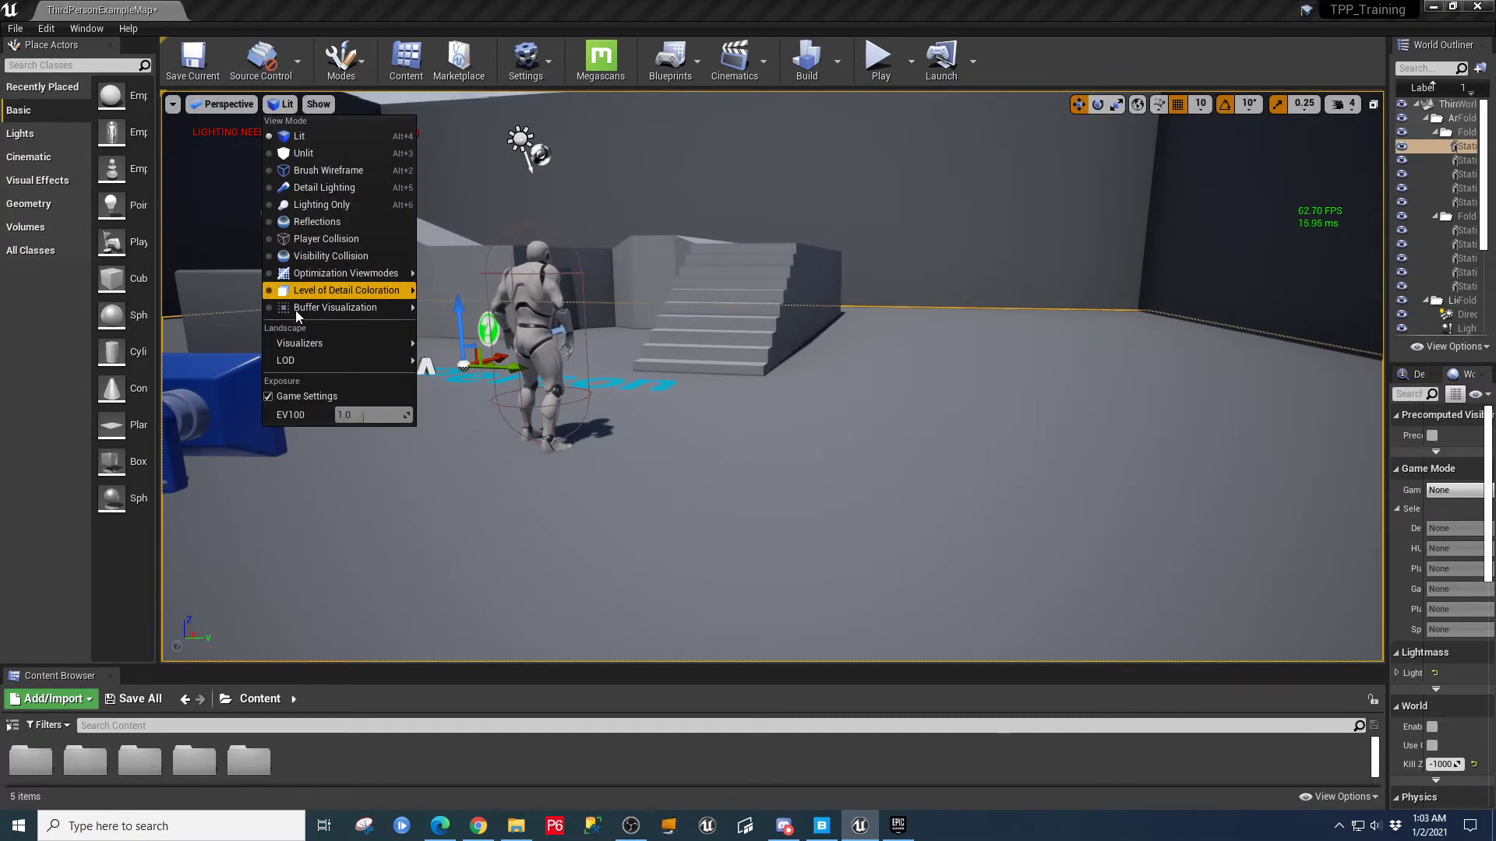
pyautogui.click(296, 154)
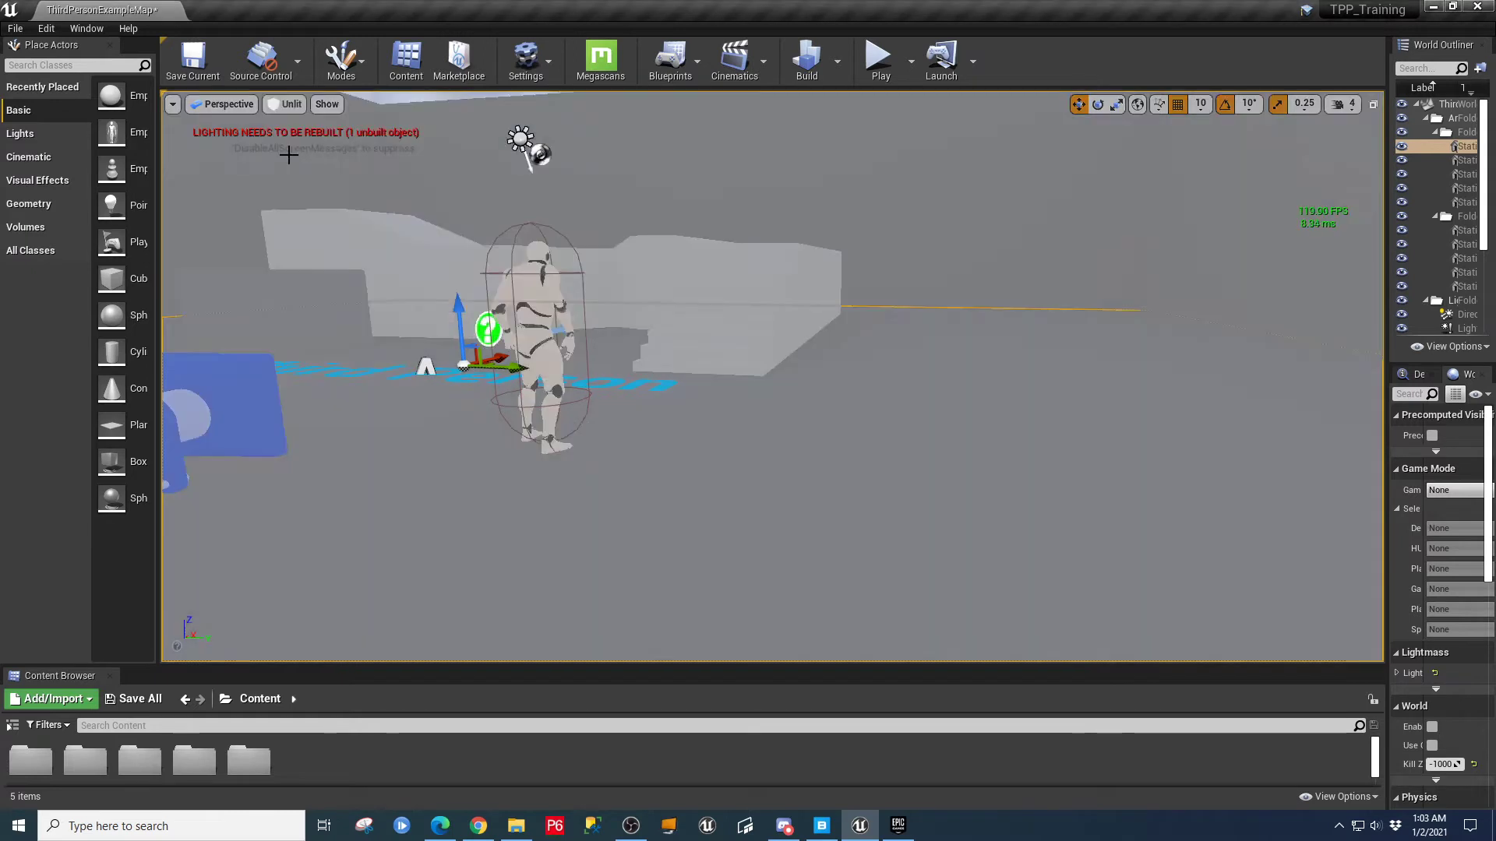
pyautogui.click(293, 110)
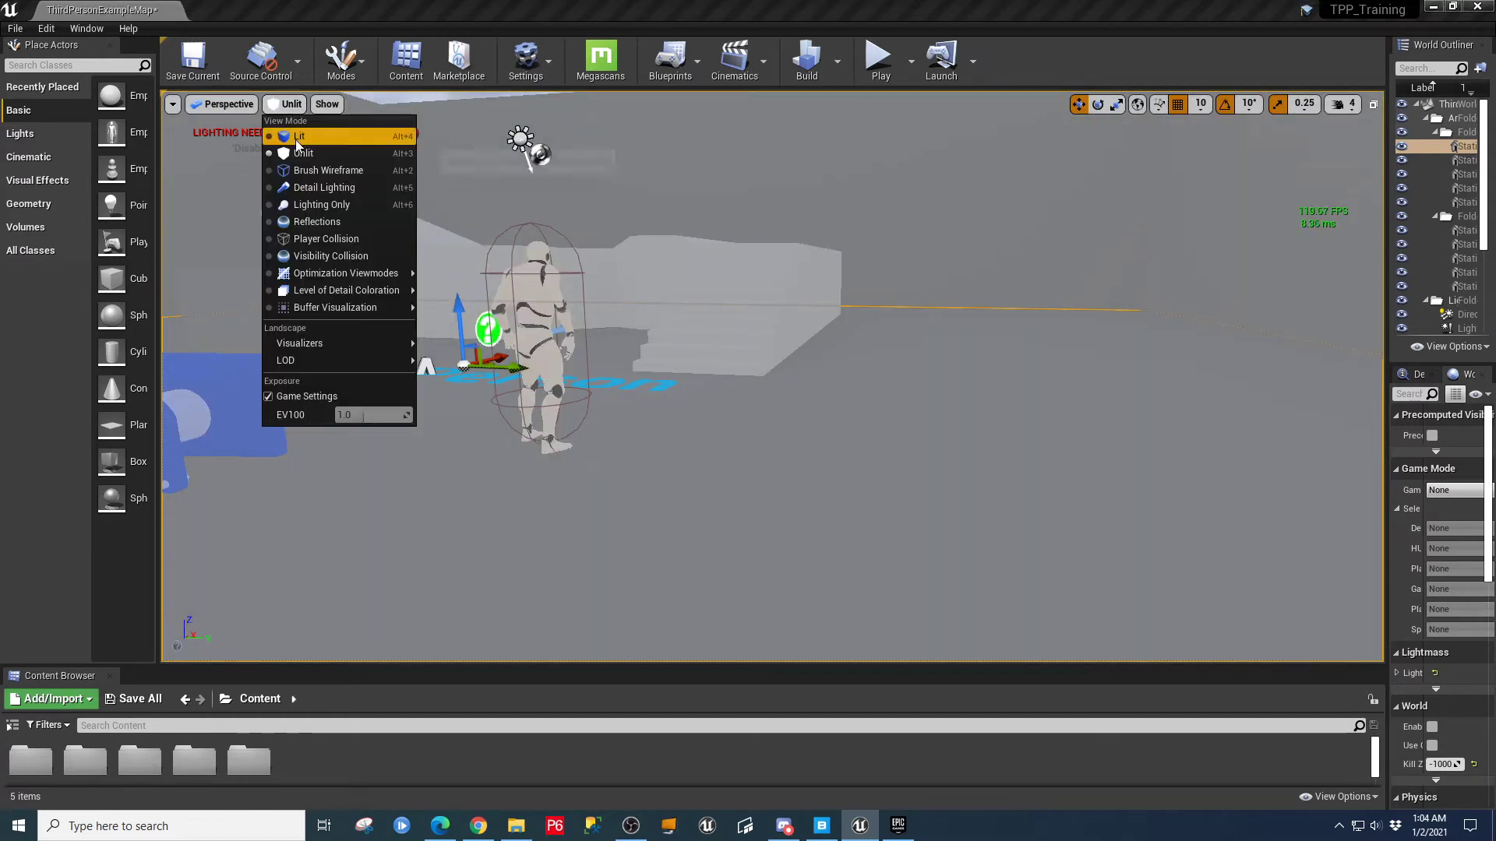
pyautogui.click(297, 154)
pyautogui.click(285, 106)
pyautogui.click(290, 136)
# - Look through the view mode options, including landscape LOD and Level of Detail Coloration, without changing any
pyautogui.click(281, 104)
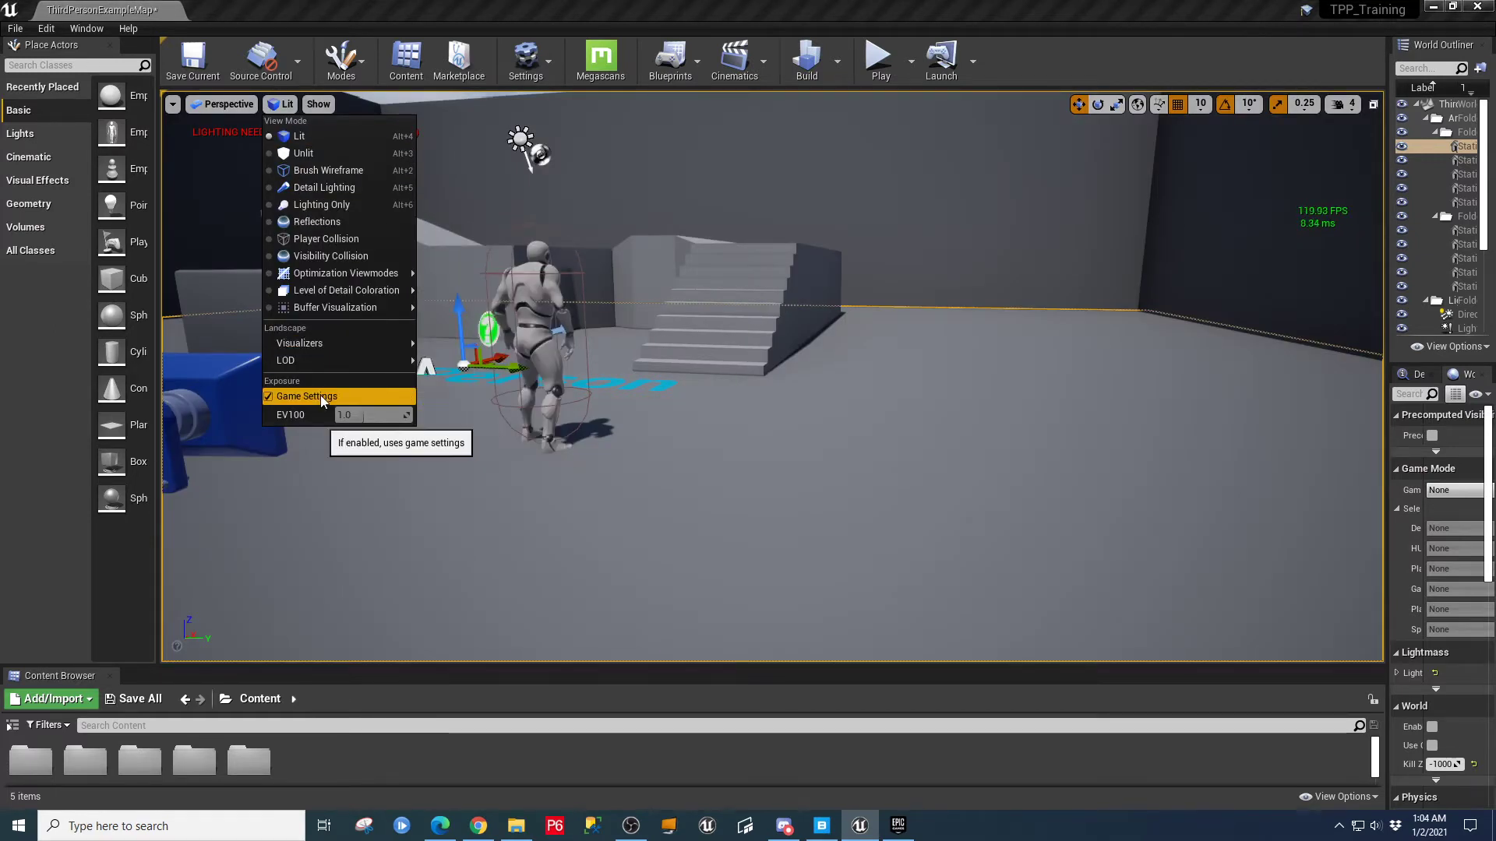
pyautogui.moveTo(347, 347)
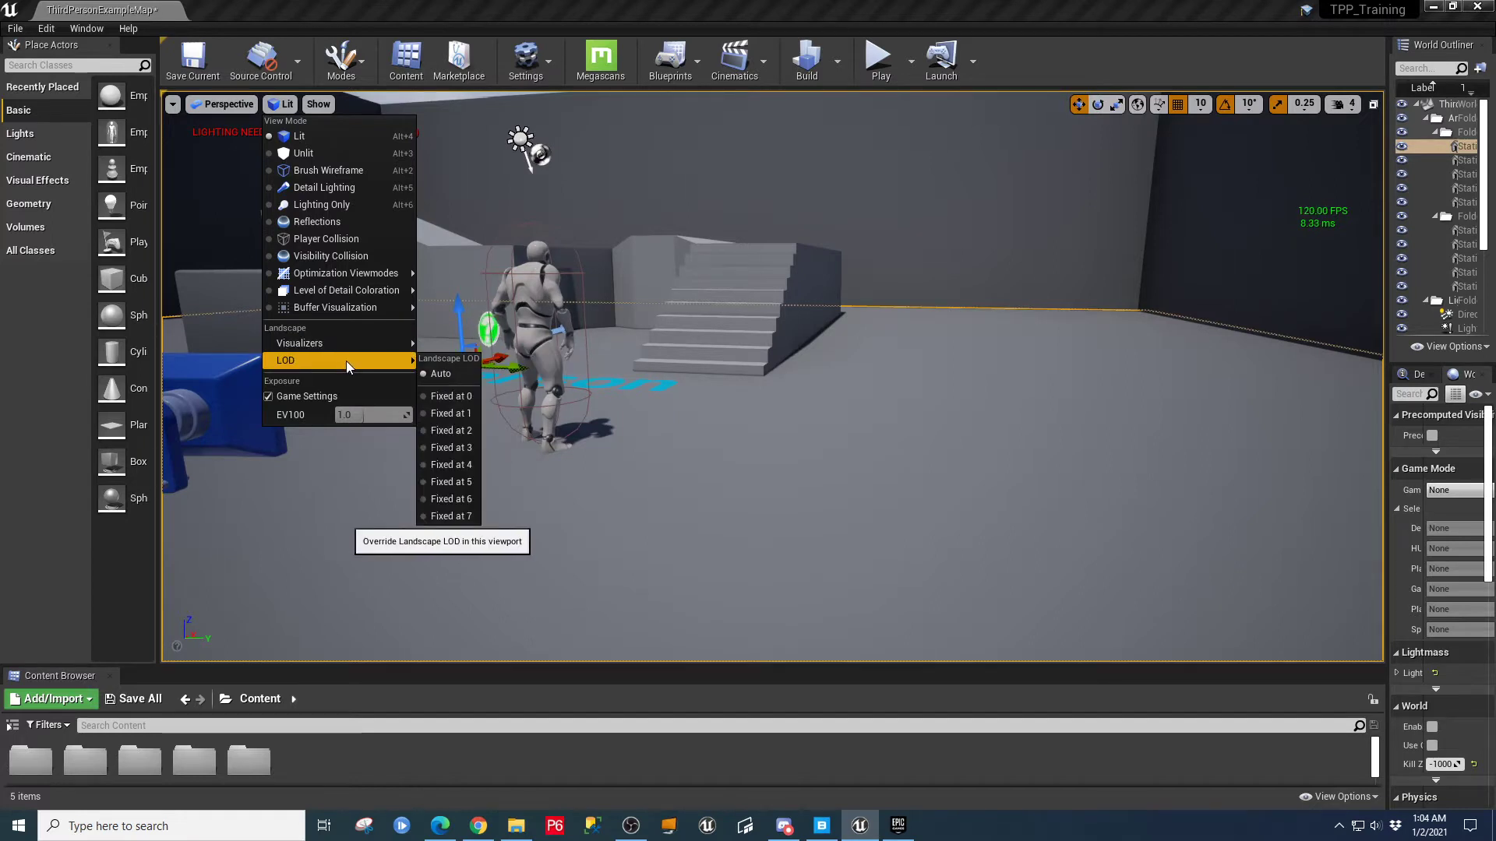
pyautogui.moveTo(372, 294)
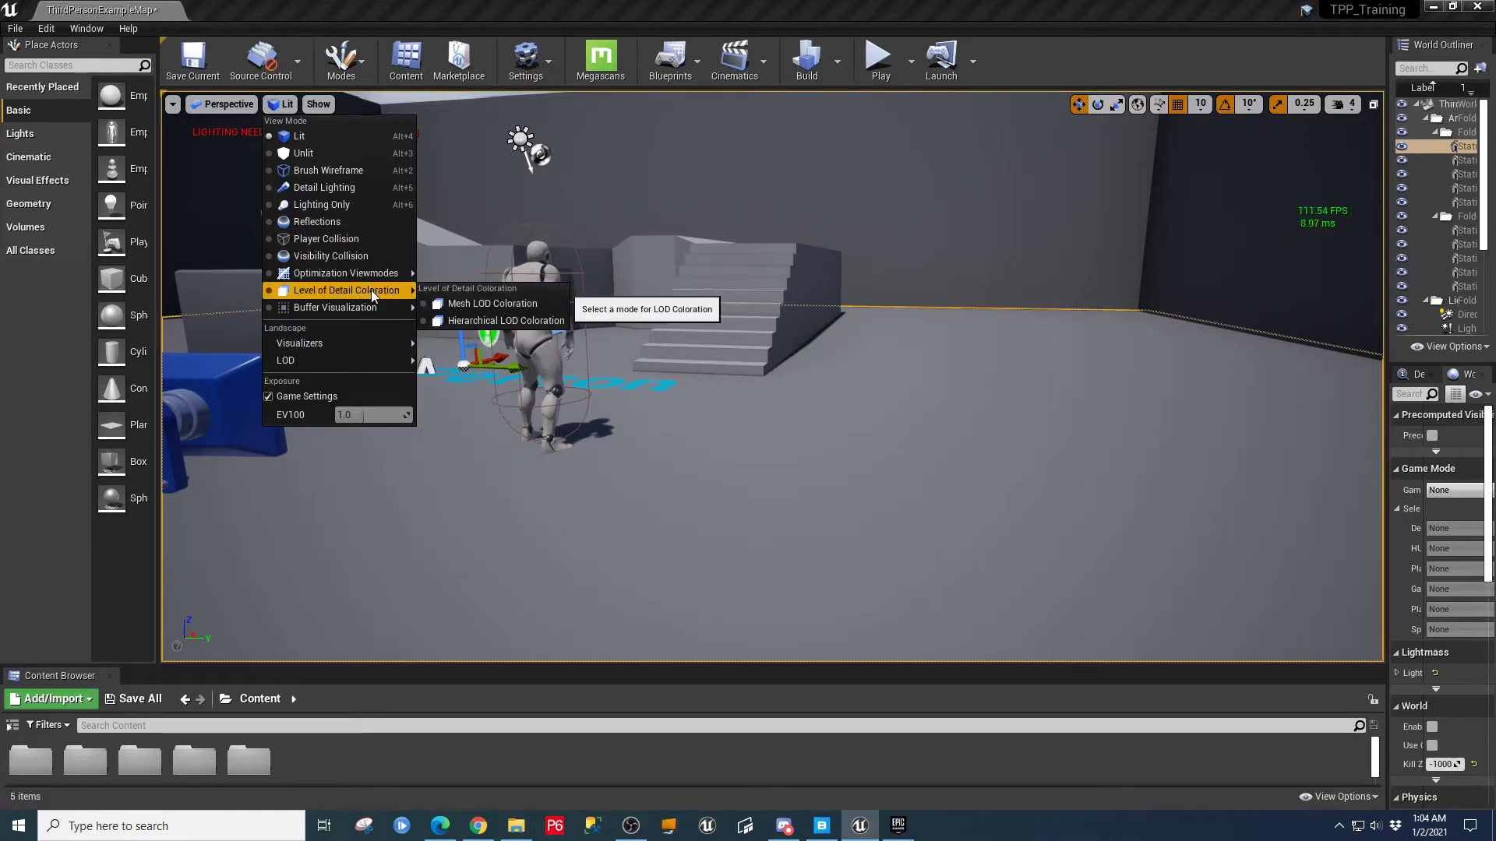
pyautogui.click(765, 428)
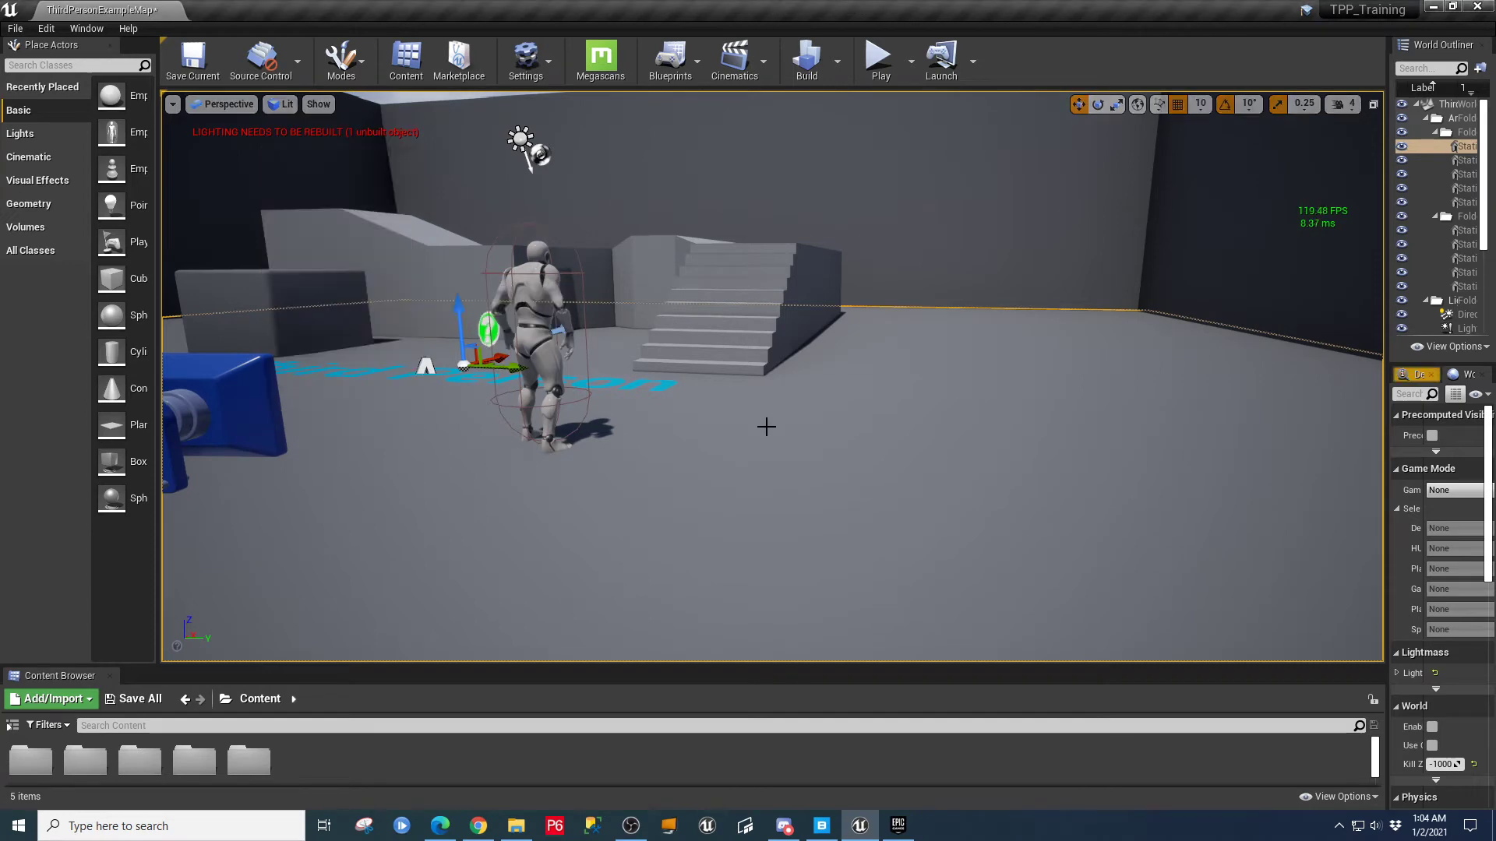
# - Fly the camera through the level and around the character until its front is in view
pyautogui.moveTo(765, 428)
pyautogui.mouseDown(button='right')
pyautogui.moveTo(851, 396)
pyautogui.moveTo(590, 405)
pyautogui.moveTo(766, 424)
pyautogui.mouseUp(button='right')
pyautogui.press('w')
pyautogui.press('s')
pyautogui.press('w')
pyautogui.press('s')
pyautogui.press('d')
pyautogui.press('w')
pyautogui.press('a')
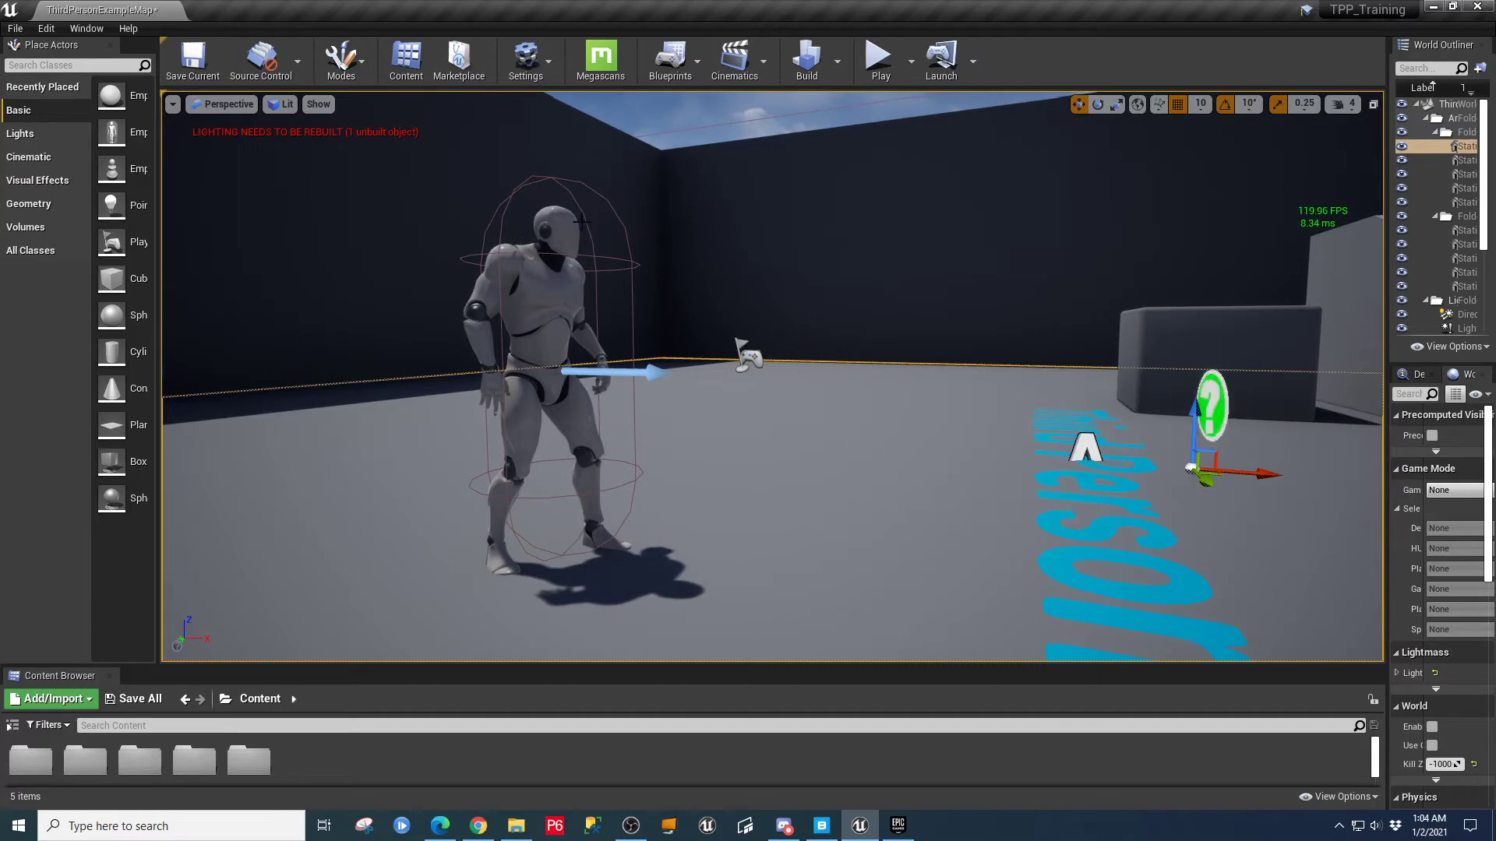
# - Check the viewport options, then fly the camera back to view the character together with the staircase and blocks
pyautogui.click(173, 104)
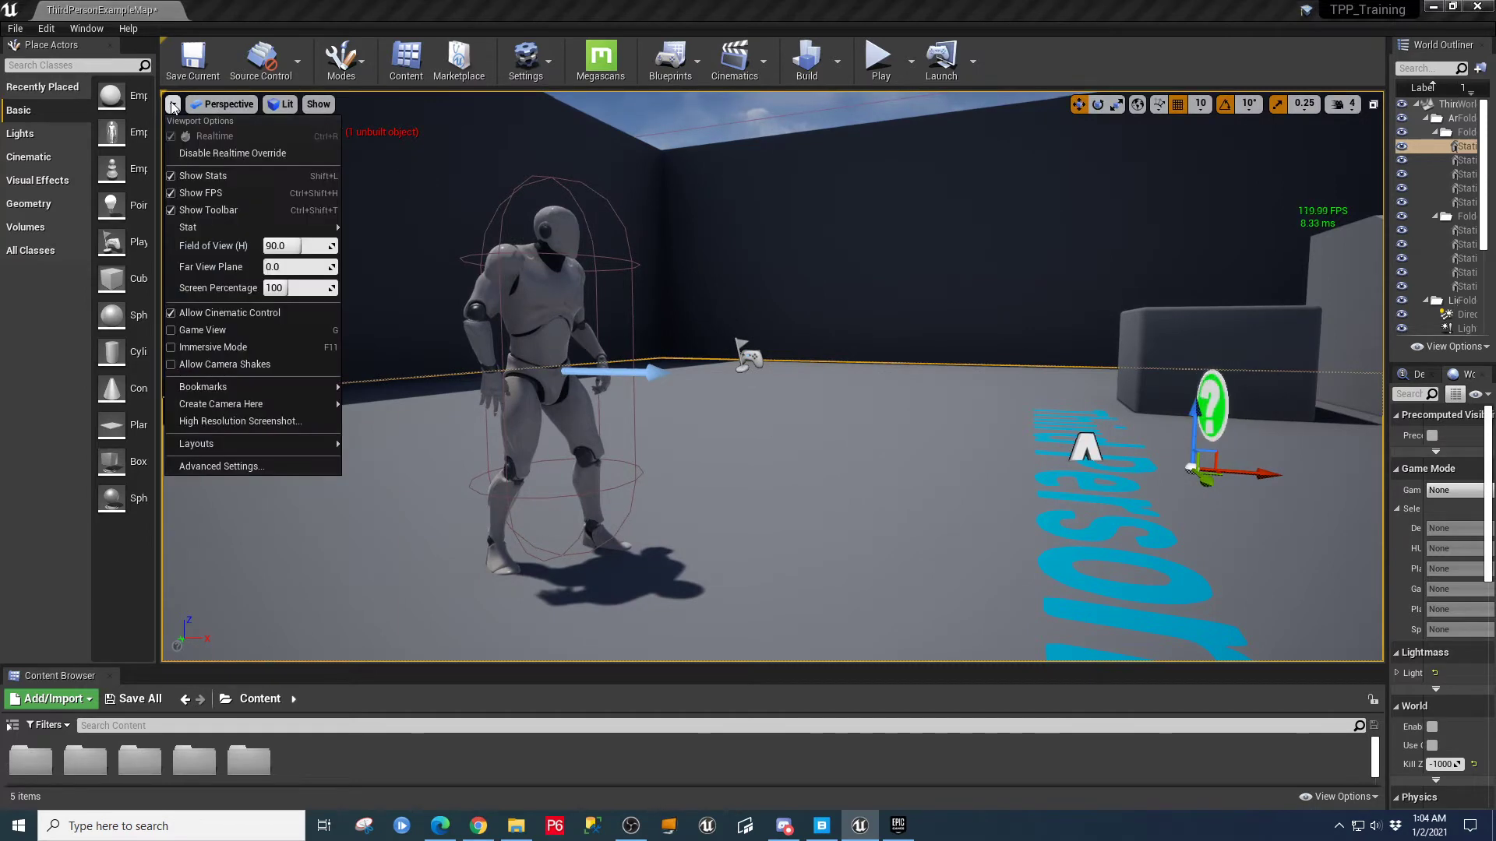
pyautogui.click(173, 106)
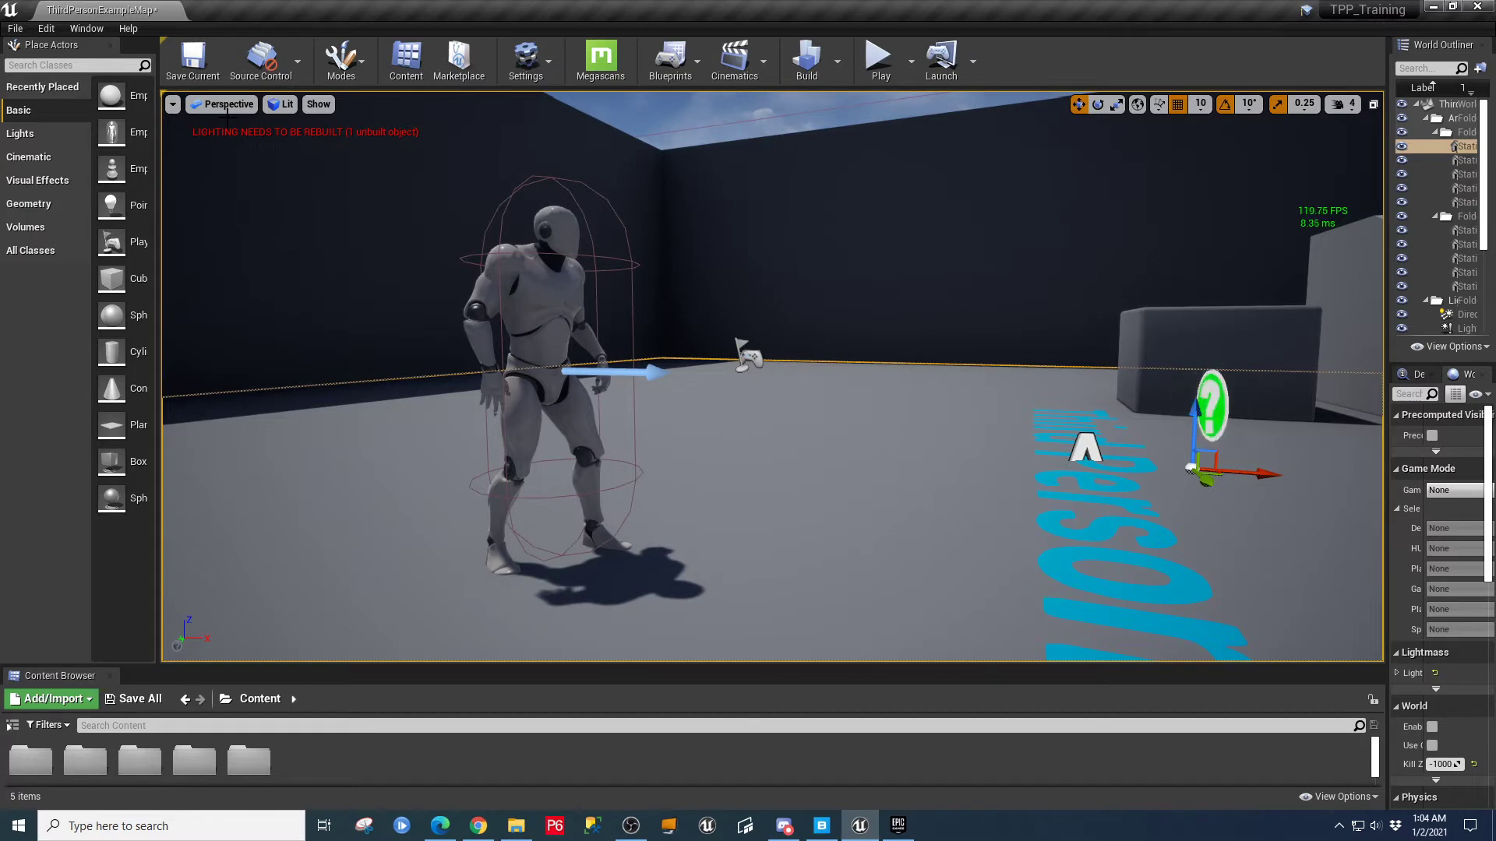
pyautogui.scroll(-2, 767, 506)
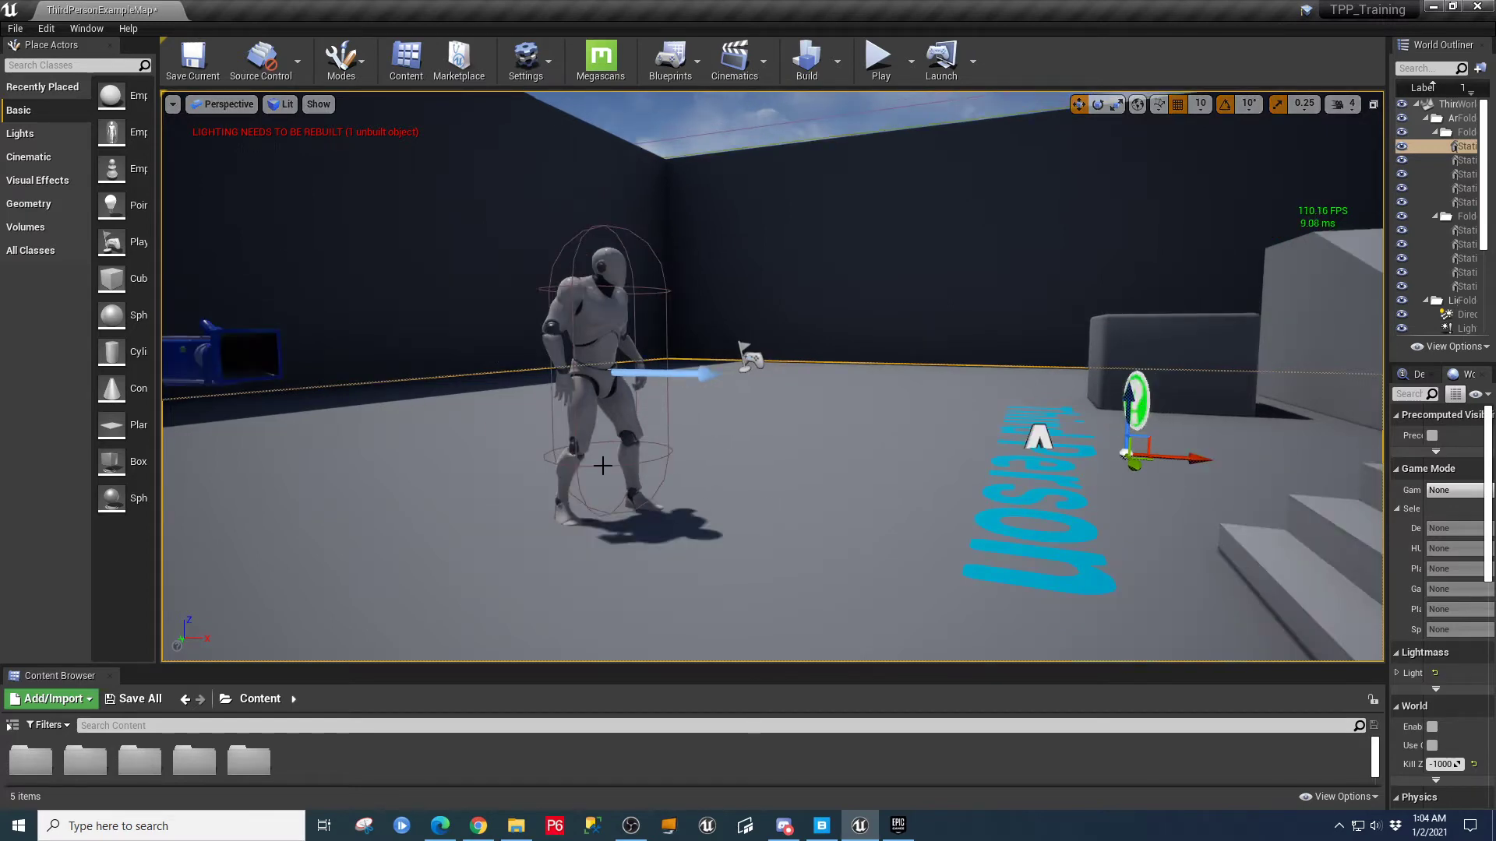
pyautogui.scroll(-1, 795, 502)
pyautogui.moveTo(795, 503); pyautogui.dragTo(179, 485, button='right')
pyautogui.press('d')
pyautogui.press('a')
pyautogui.press('s')
pyautogui.press('w')
pyautogui.press('d')
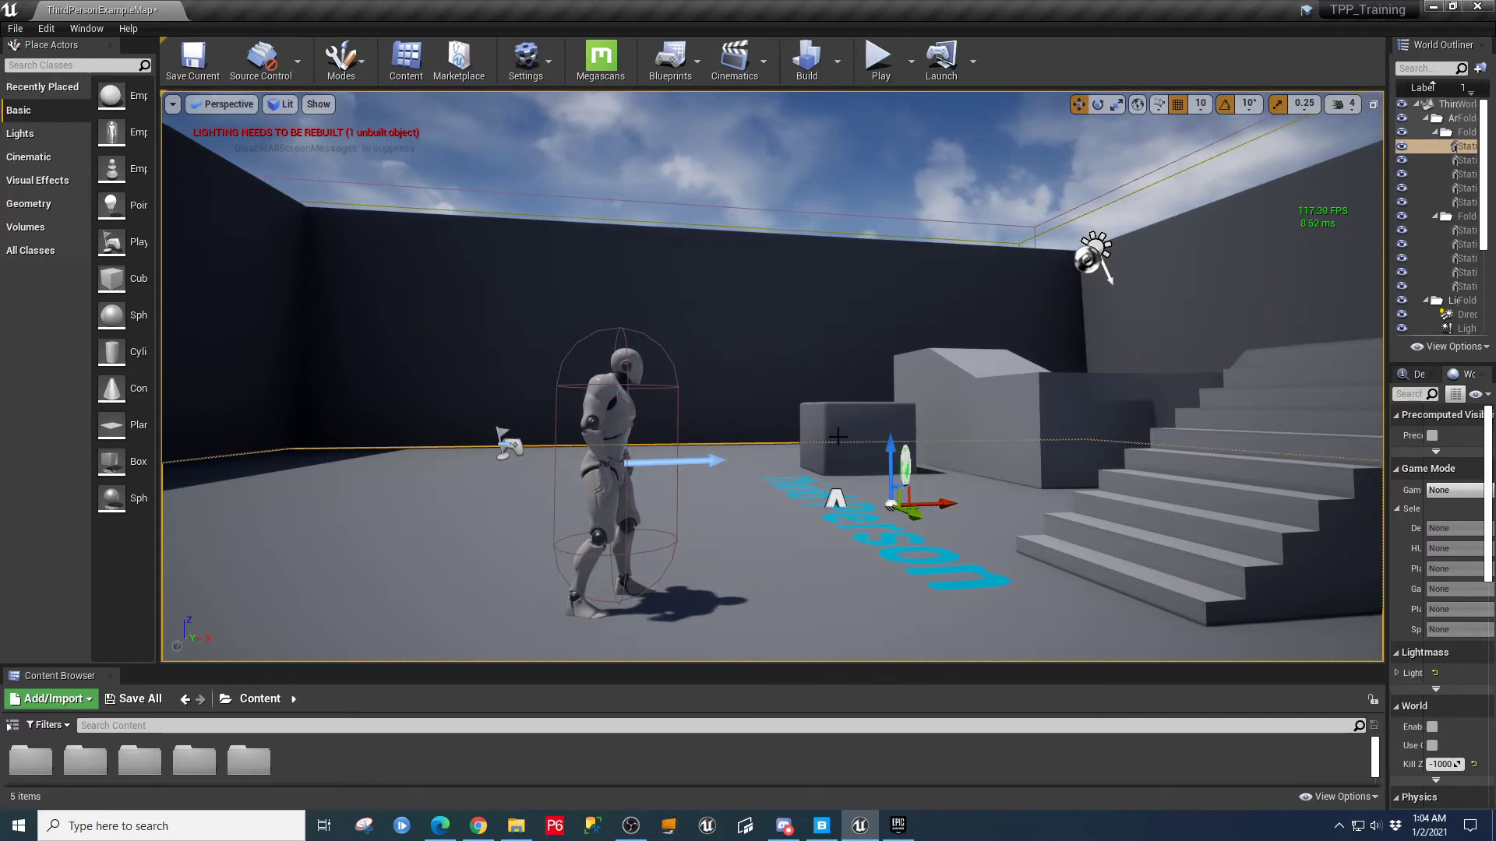
pyautogui.moveTo(841, 458); pyautogui.dragTo(886, 474, button='right')
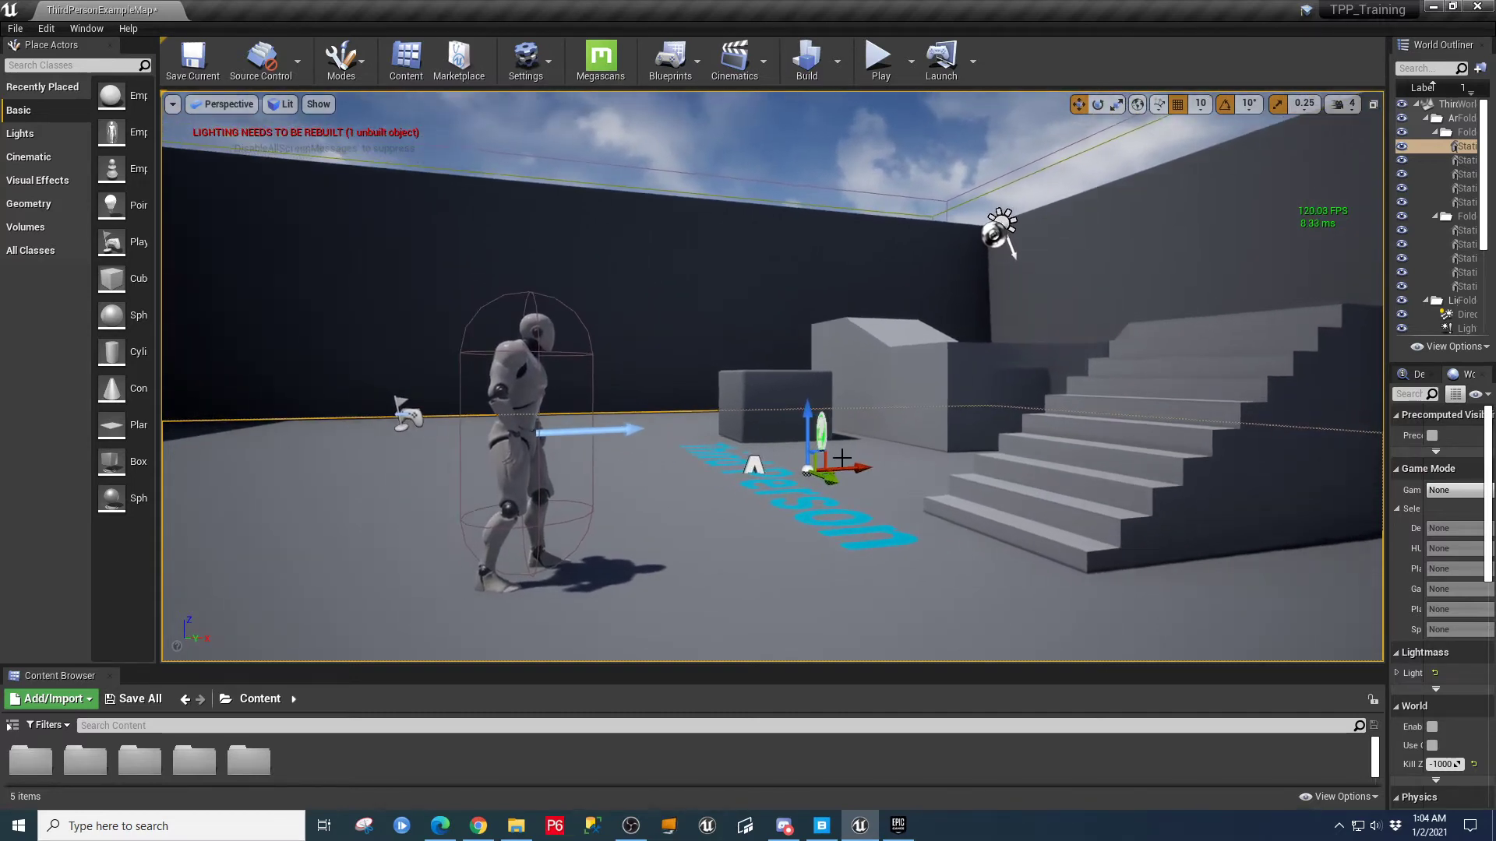
# - Enlarge the Content Browser and widen the Place Actors panel so their item names are readable
pyautogui.moveTo(736, 668); pyautogui.dragTo(735, 520)
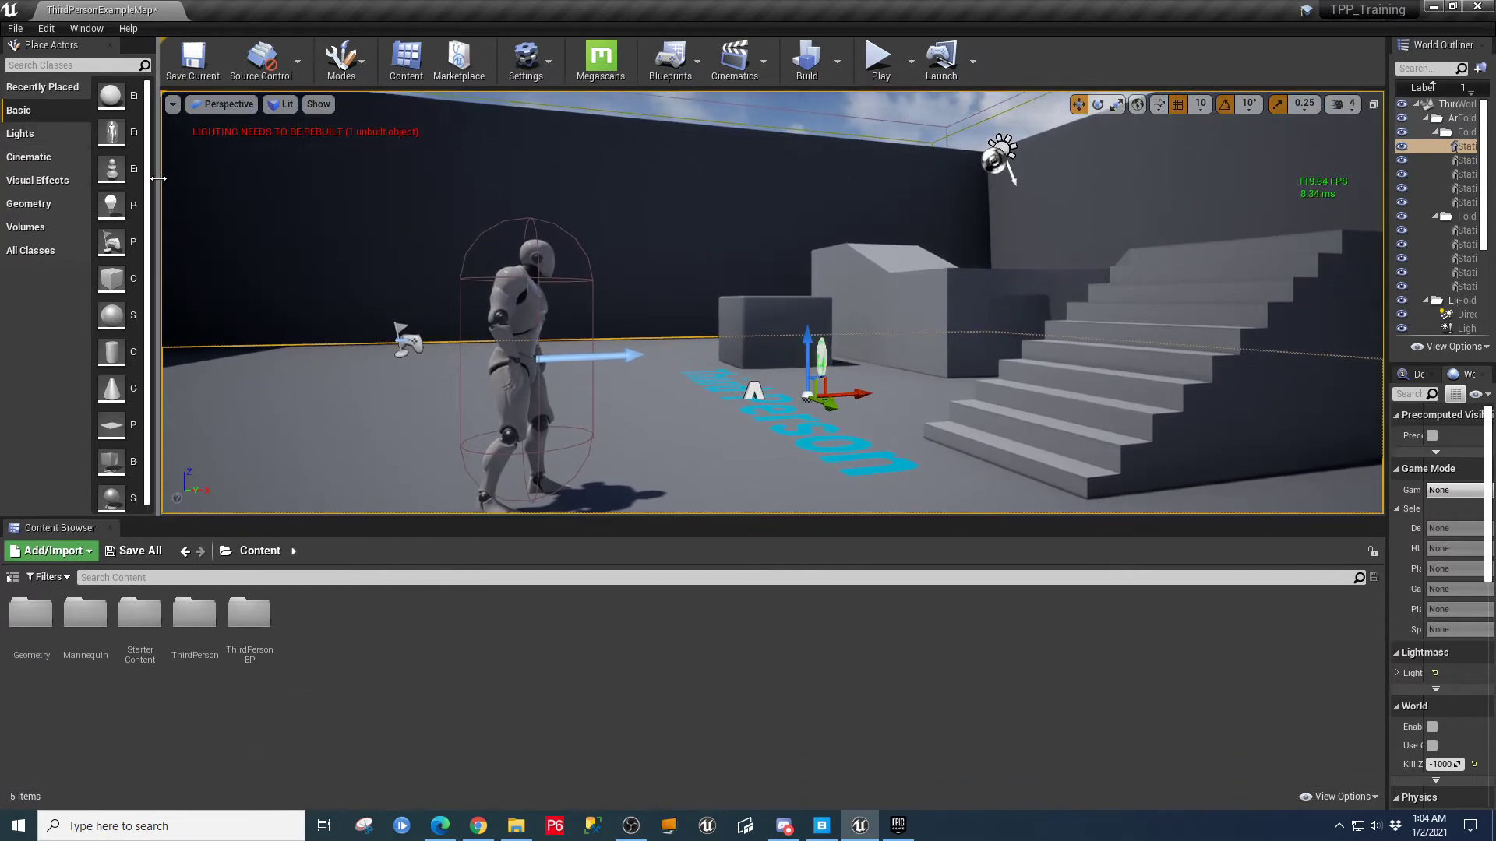
pyautogui.moveTo(148, 184); pyautogui.dragTo(238, 185)
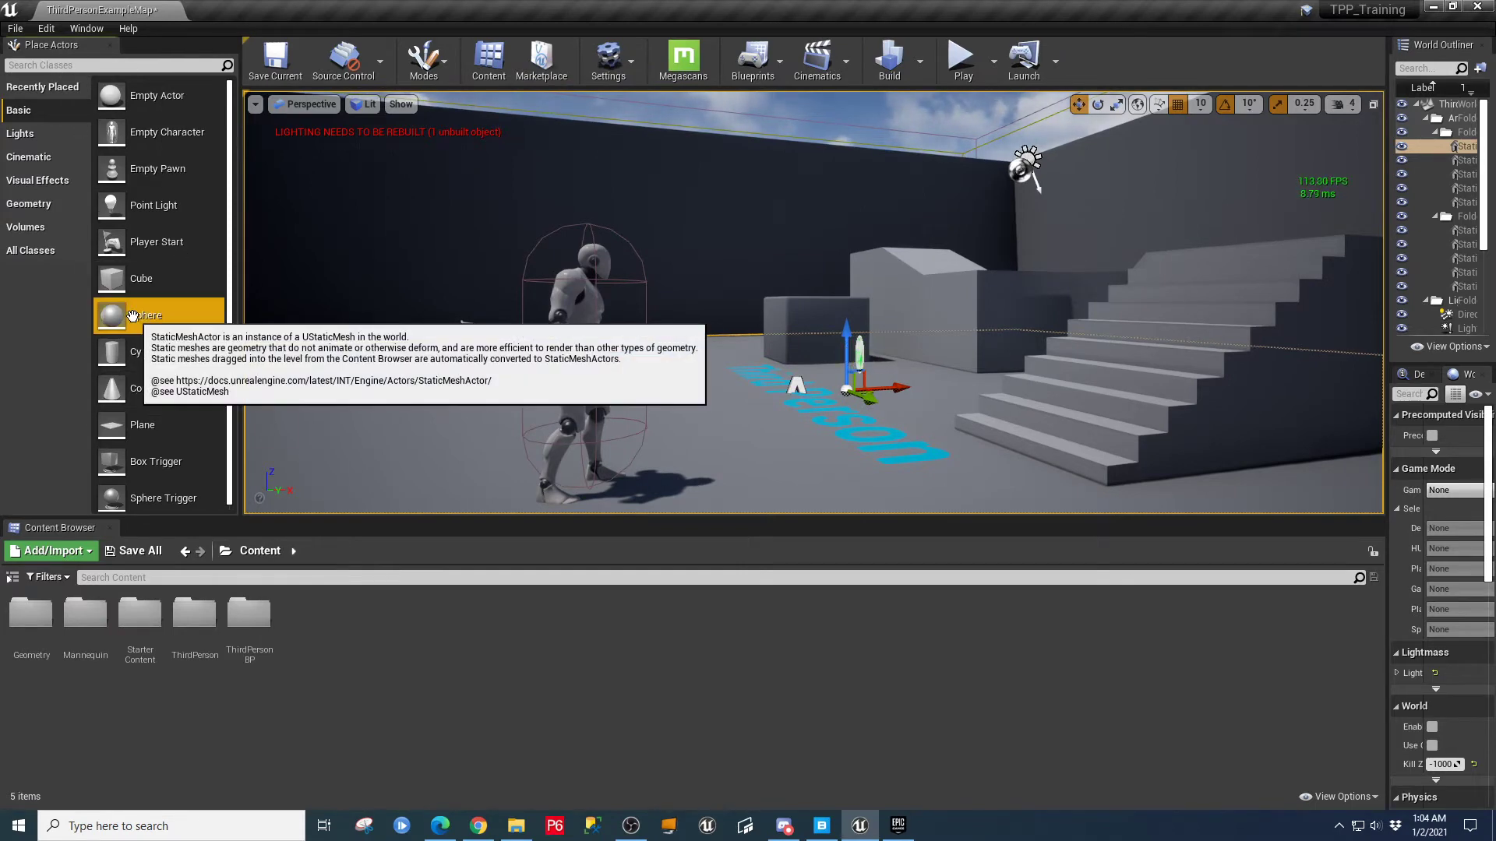
# - Place a basic Sphere in the level behind the character and raise it above the floor
pyautogui.moveTo(133, 314); pyautogui.dragTo(399, 426)
pyautogui.moveTo(406, 376); pyautogui.dragTo(400, 255)
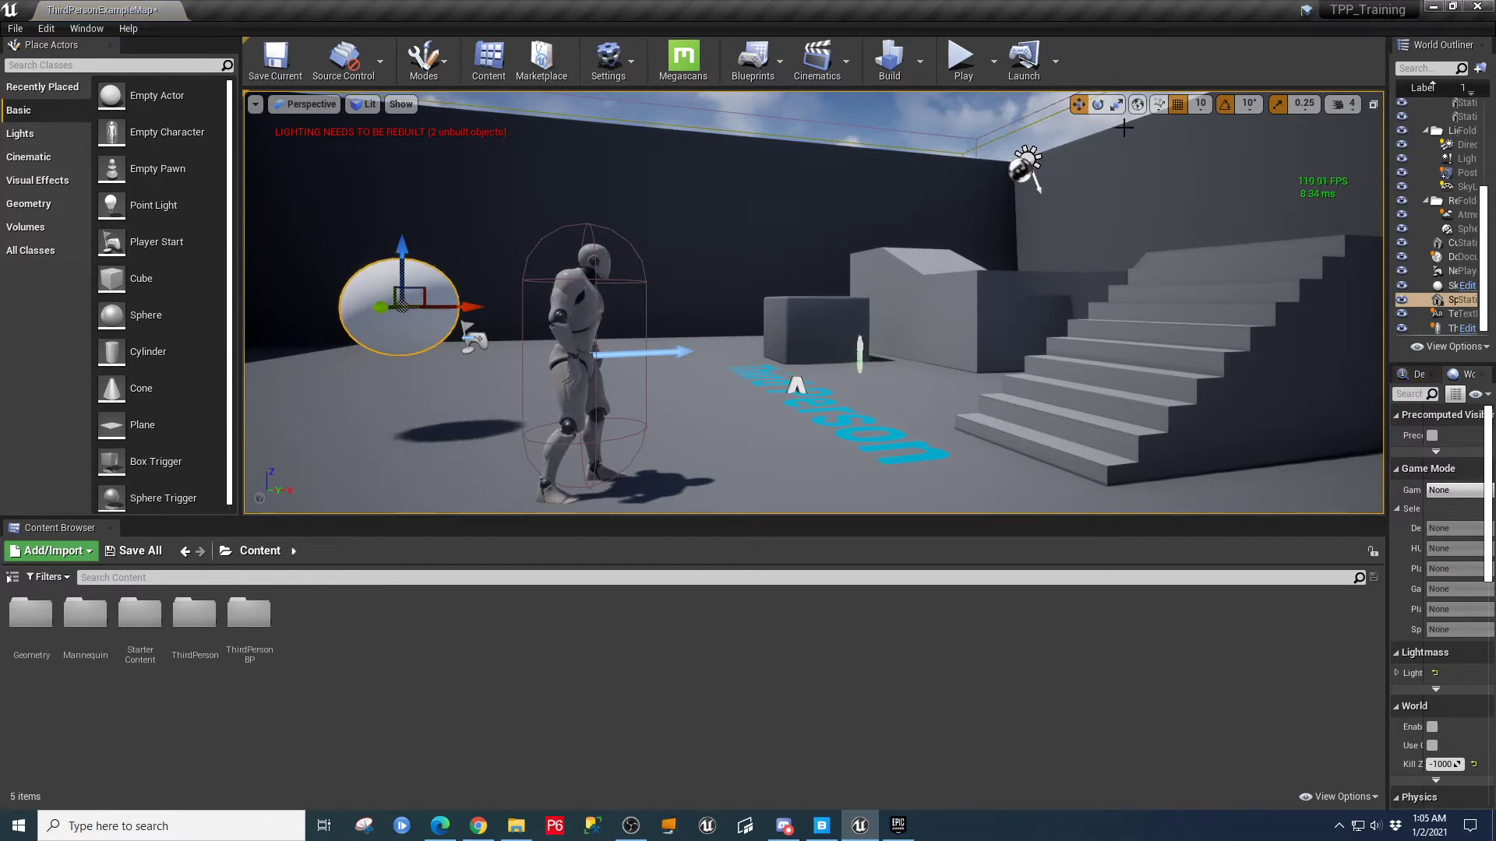
# - Switch to the rotate tool and rotate the sphere around different axes
pyautogui.click(1097, 103)
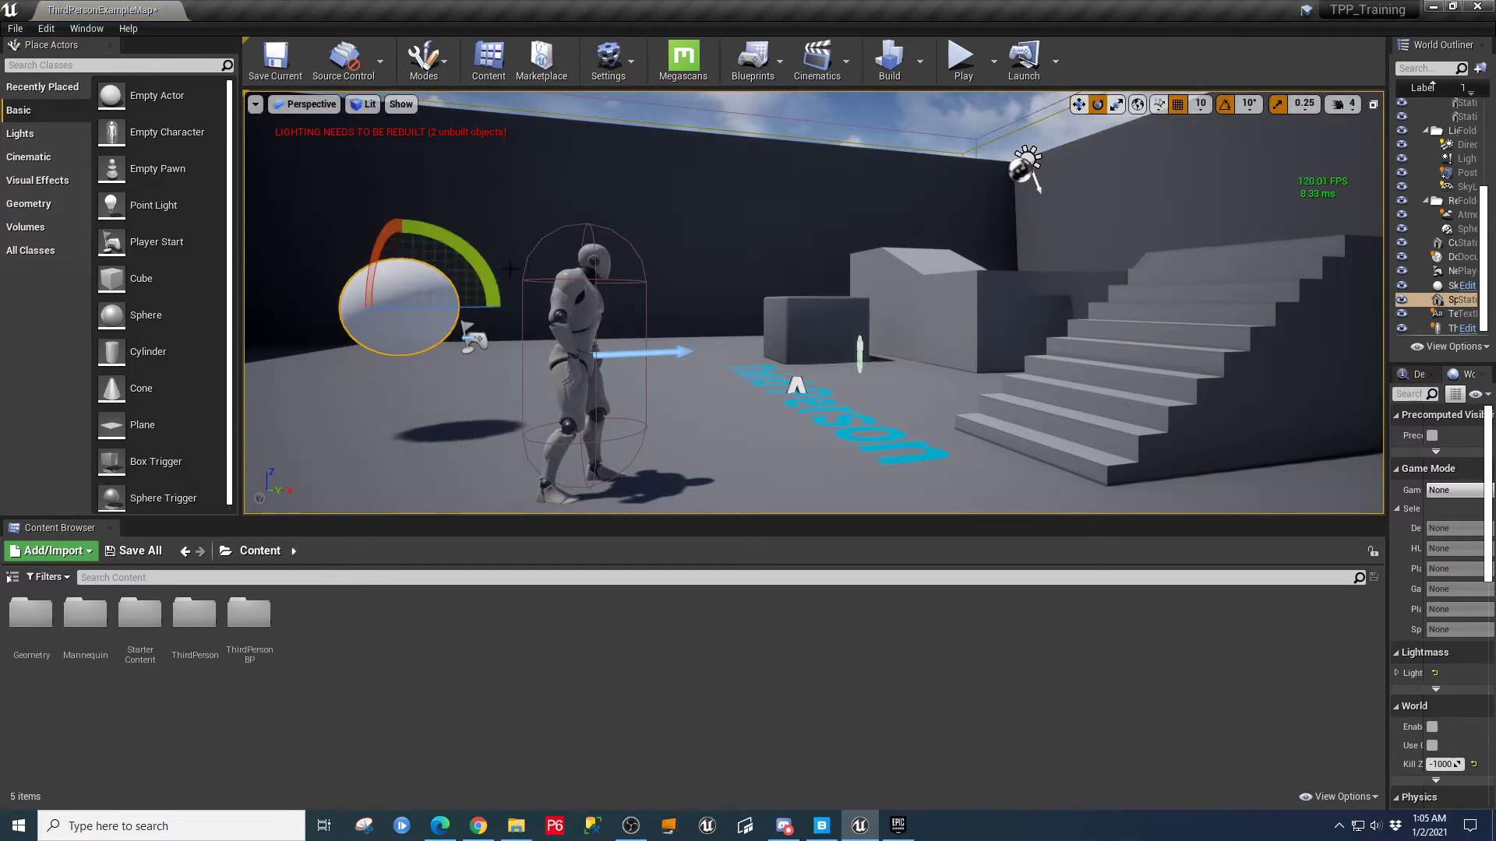
pyautogui.moveTo(477, 308); pyautogui.dragTo(471, 302)
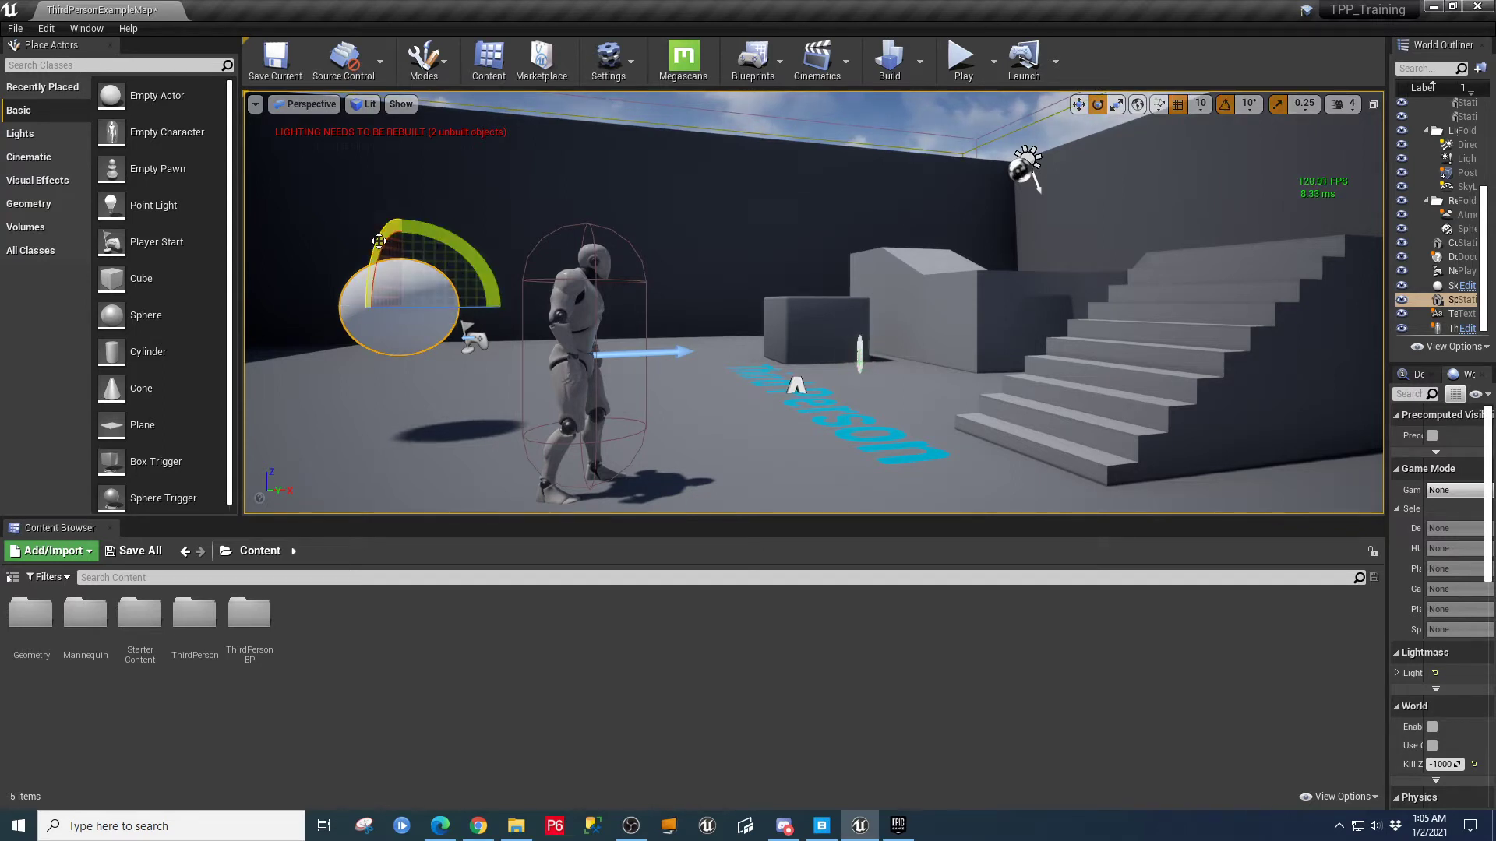
pyautogui.moveTo(379, 241)
pyautogui.mouseDown()
pyautogui.moveTo(385, 257)
pyautogui.moveTo(379, 241)
pyautogui.mouseUp()
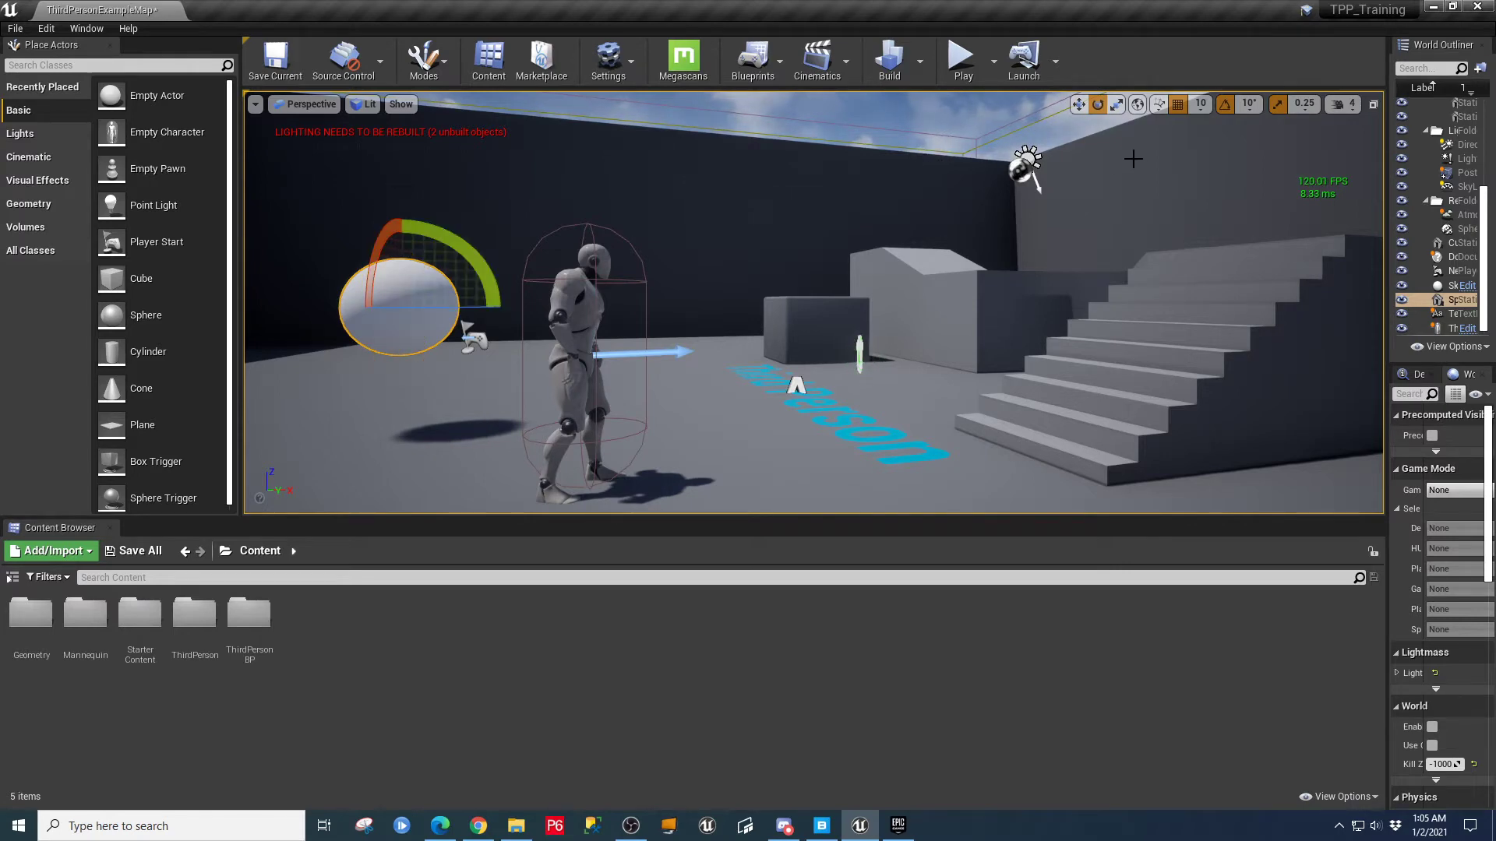
# - Switch to the scale tool and enlarge the sphere along its Y and Z axes
pyautogui.click(1116, 108)
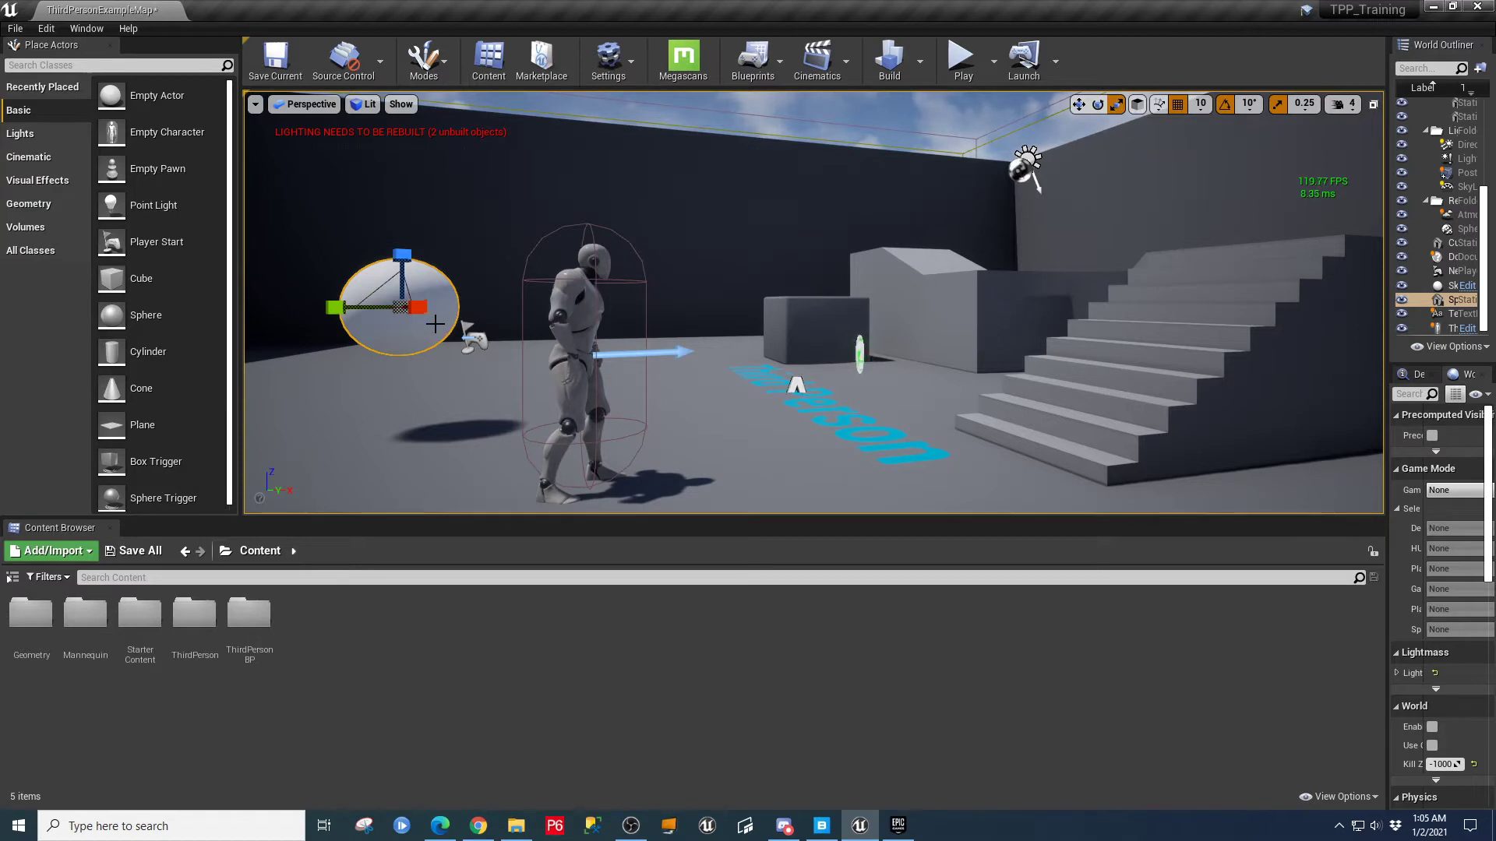
pyautogui.moveTo(330, 307)
pyautogui.mouseDown()
pyautogui.moveTo(287, 309)
pyautogui.moveTo(354, 307)
pyautogui.mouseUp()
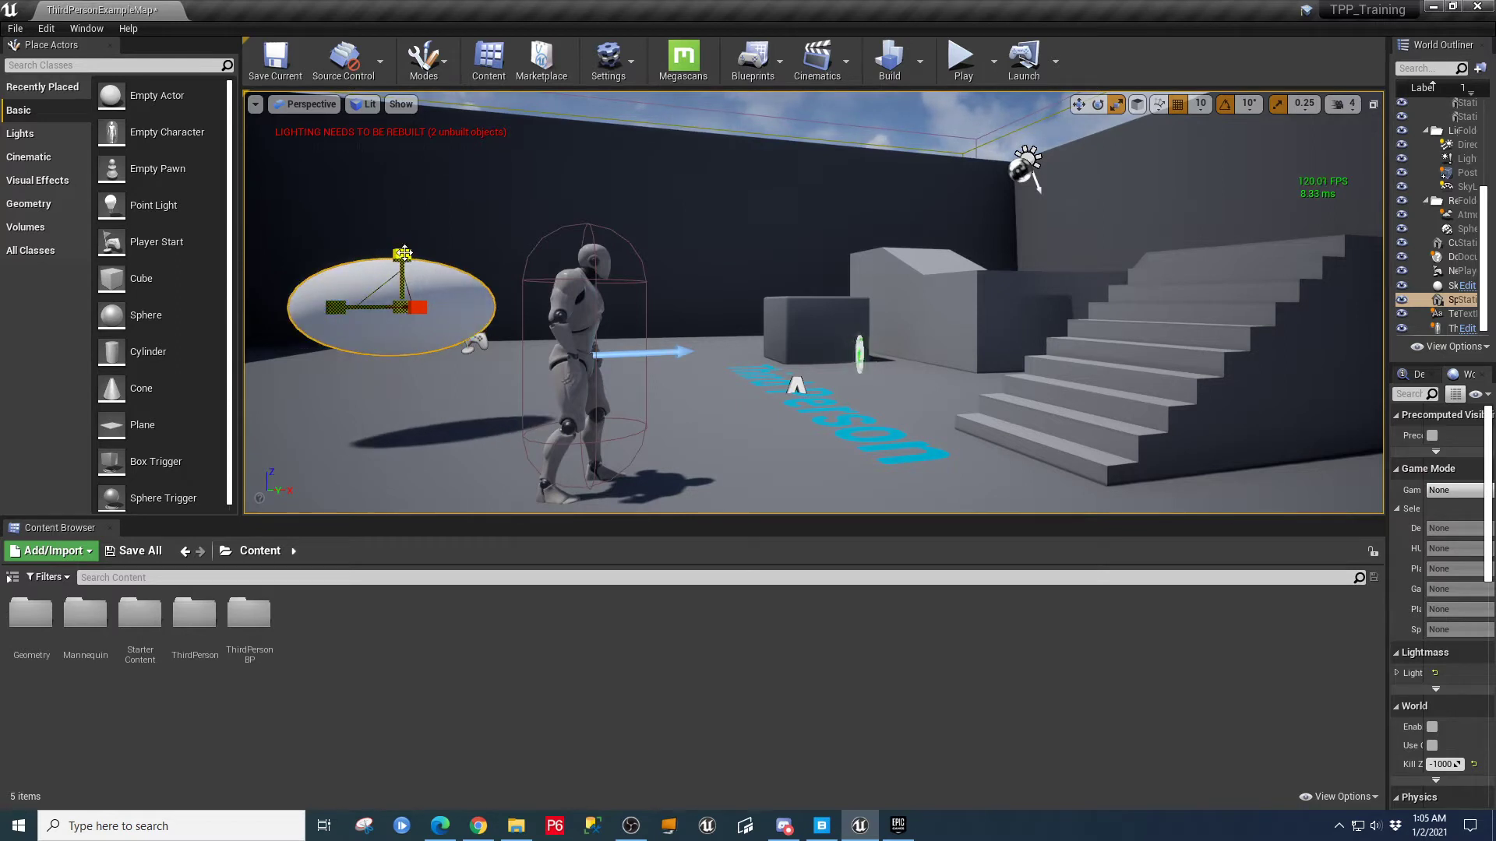
pyautogui.moveTo(403, 253); pyautogui.dragTo(446, 320)
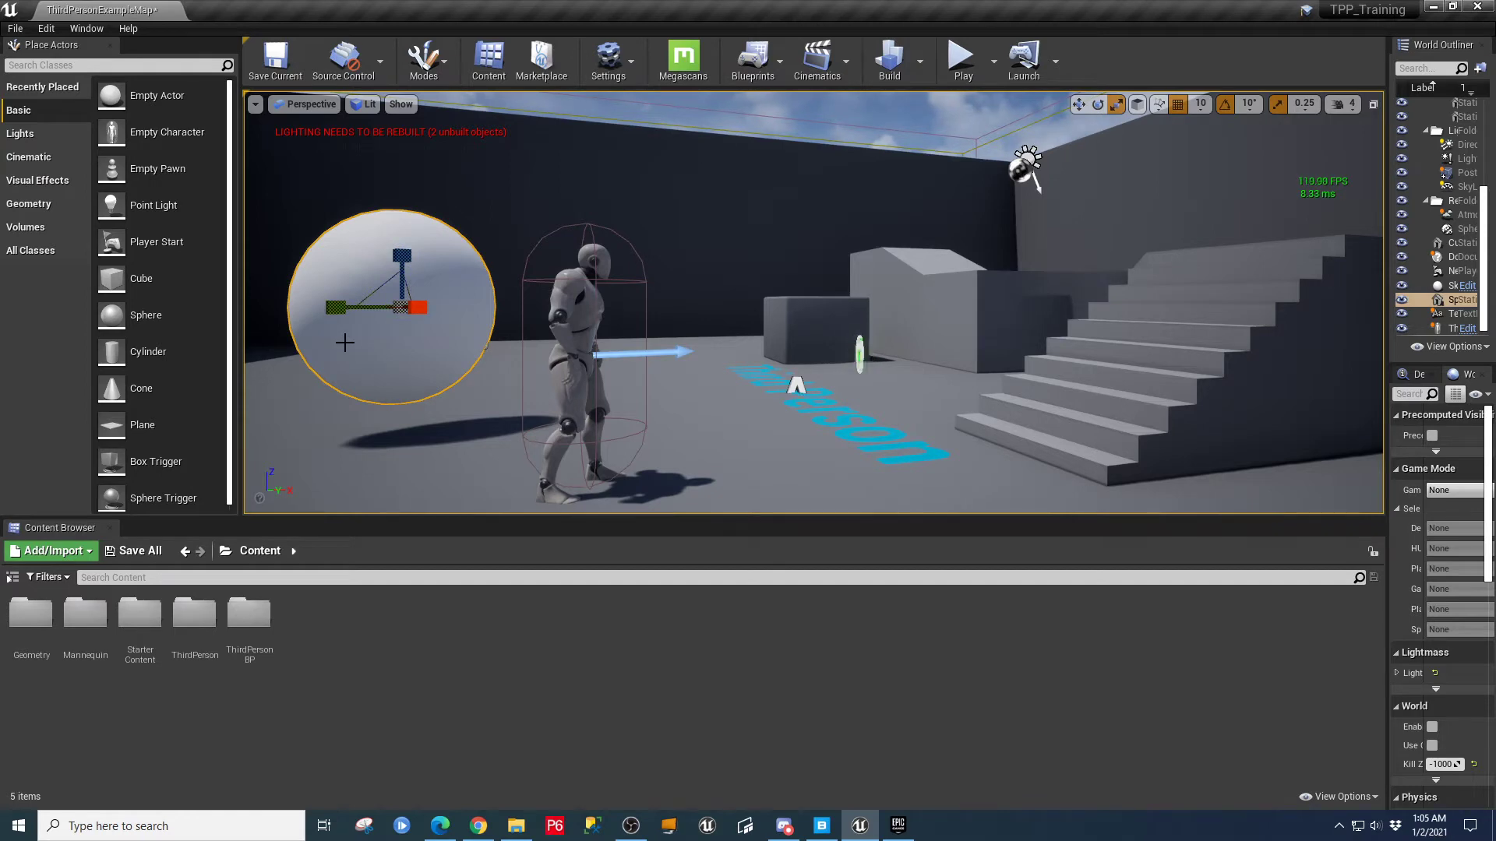
# - Stretch the sphere along its X axis from another viewing angle, enlarge it uniformly, and delete it
pyautogui.moveTo(345, 342)
pyautogui.mouseDown(button='right')
pyautogui.moveTo(515, 354)
pyautogui.moveTo(459, 353)
pyautogui.moveTo(477, 331)
pyautogui.moveTo(476, 364)
pyautogui.moveTo(345, 343)
pyautogui.mouseUp(button='right')
pyautogui.press('a')
pyautogui.press('d')
pyautogui.press('a')
pyautogui.press('s')
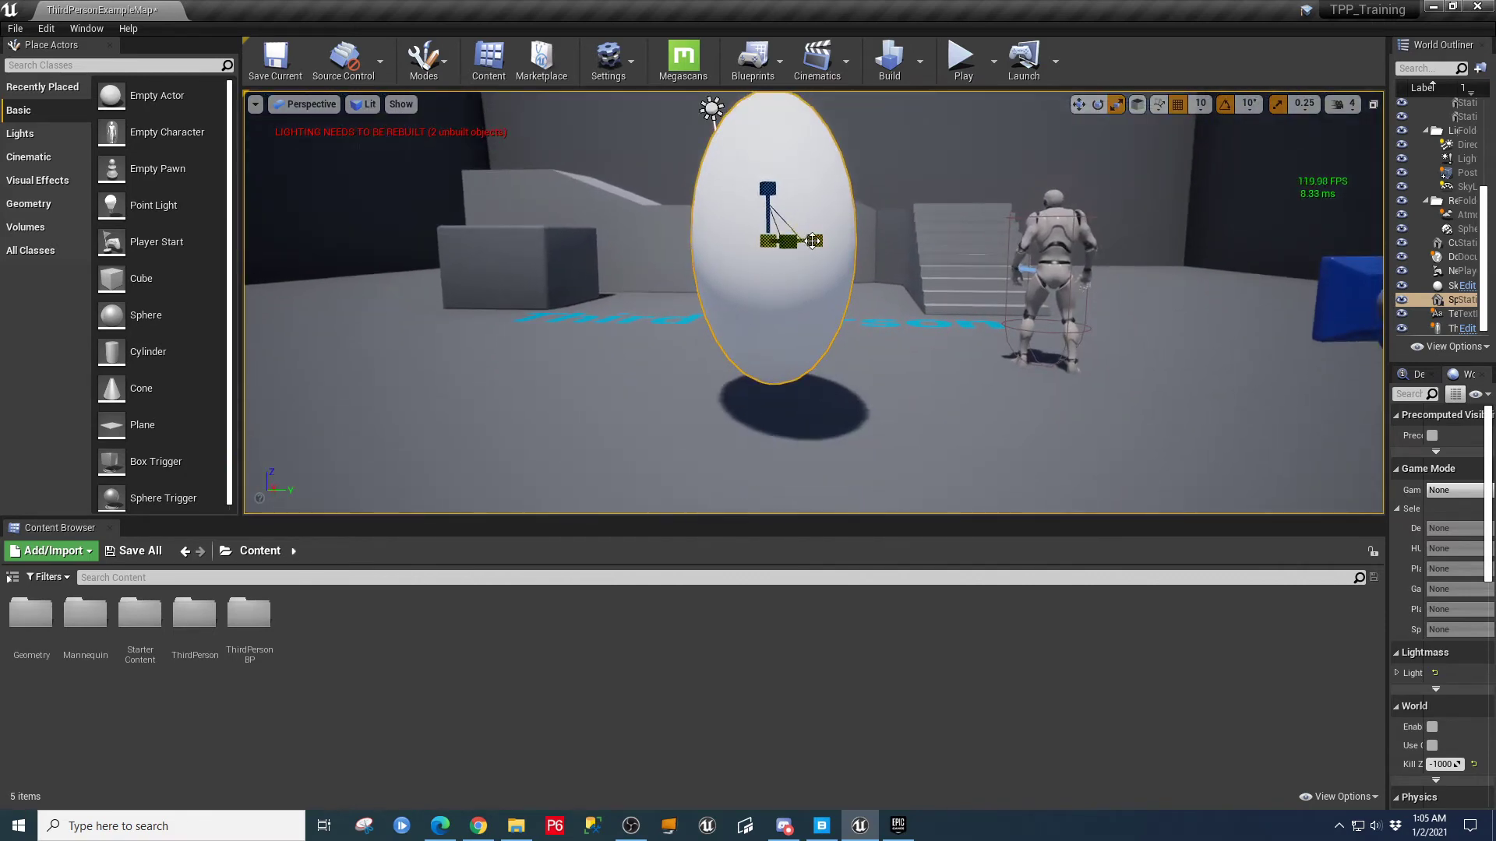
pyautogui.moveTo(813, 241)
pyautogui.mouseDown()
pyautogui.moveTo(981, 242)
pyautogui.moveTo(794, 241)
pyautogui.moveTo(808, 239)
pyautogui.mouseUp()
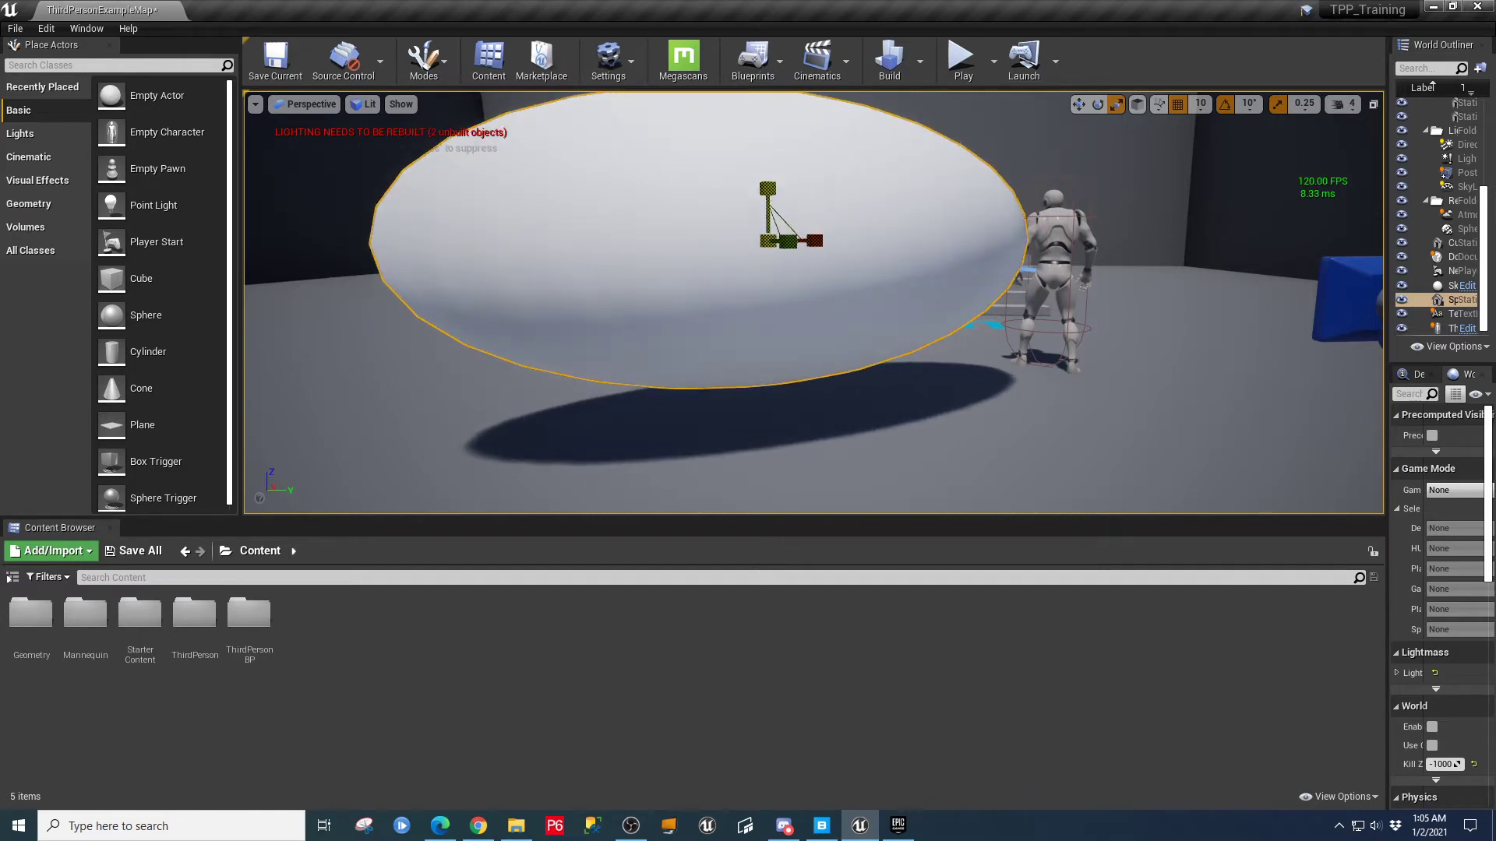
pyautogui.moveTo(768, 188); pyautogui.dragTo(761, 244)
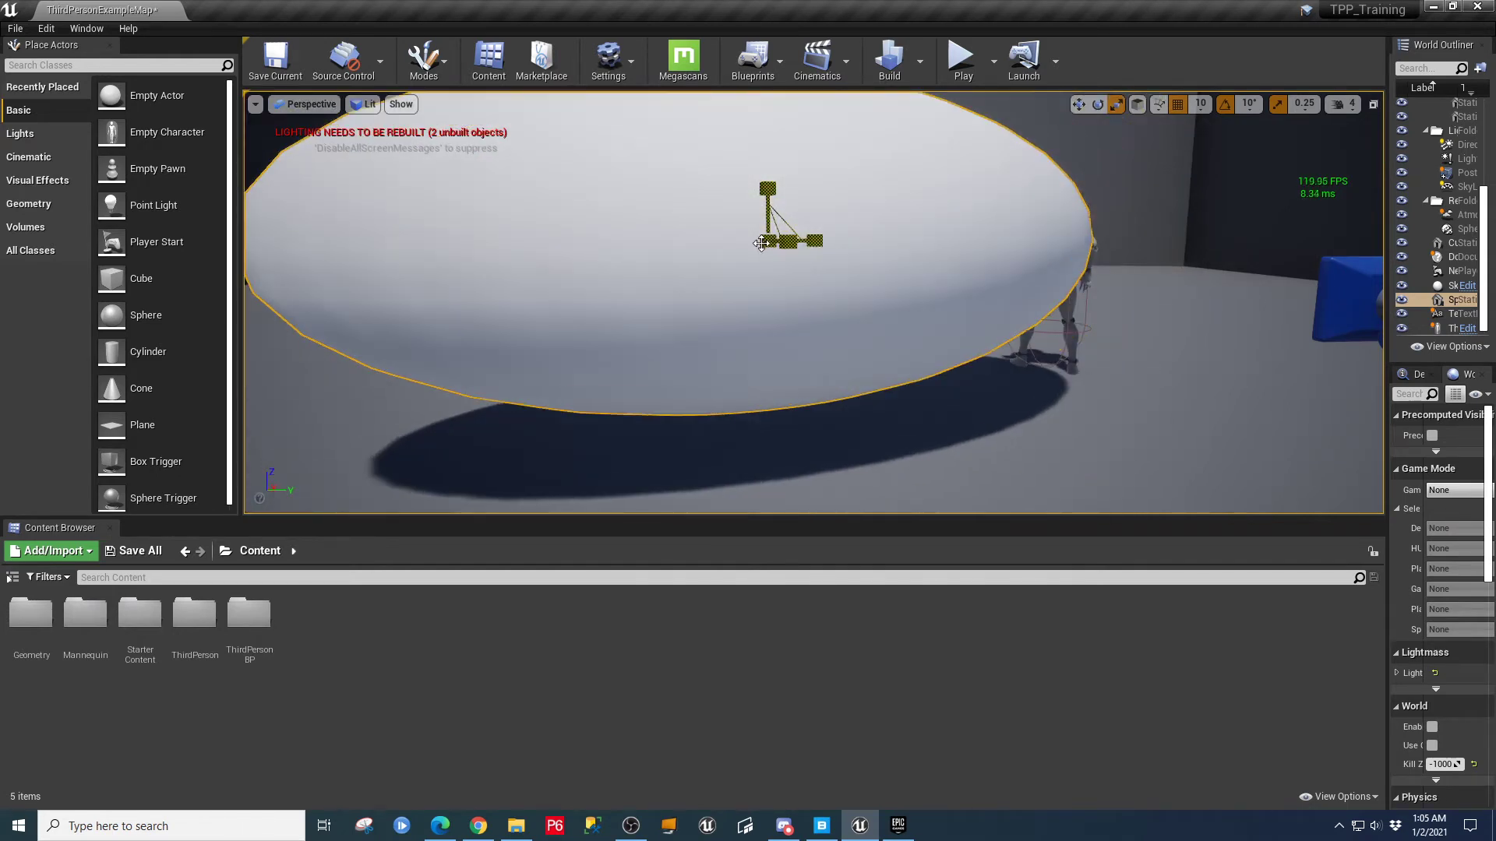
pyautogui.press('Delete')
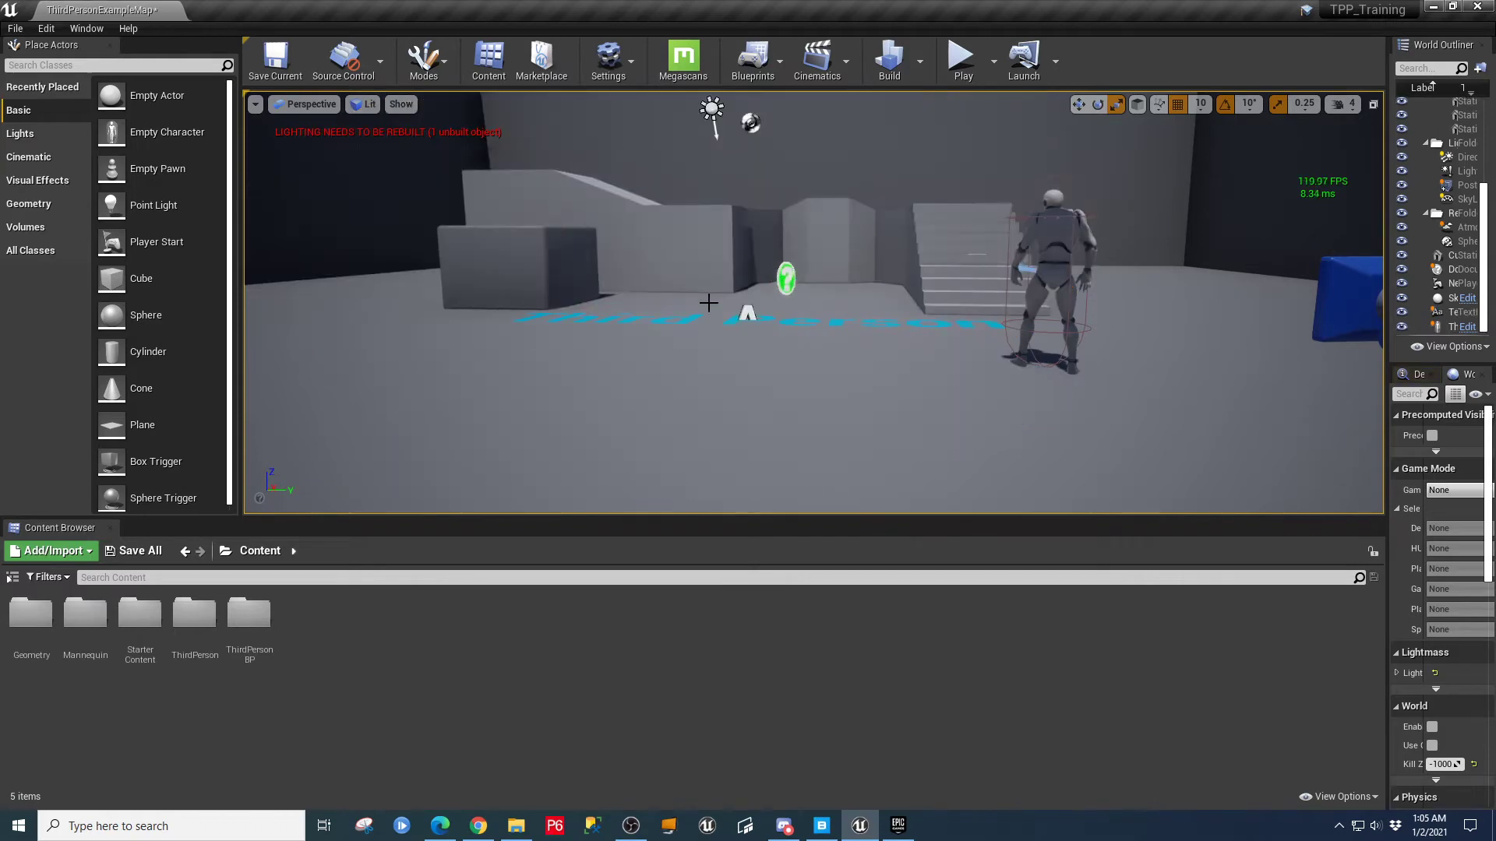
# - Place a basic Cube on the floor in front of the blocks, scale it up, and delete it
pyautogui.moveTo(204, 305); pyautogui.dragTo(693, 390)
pyautogui.moveTo(592, 375); pyautogui.dragTo(636, 302)
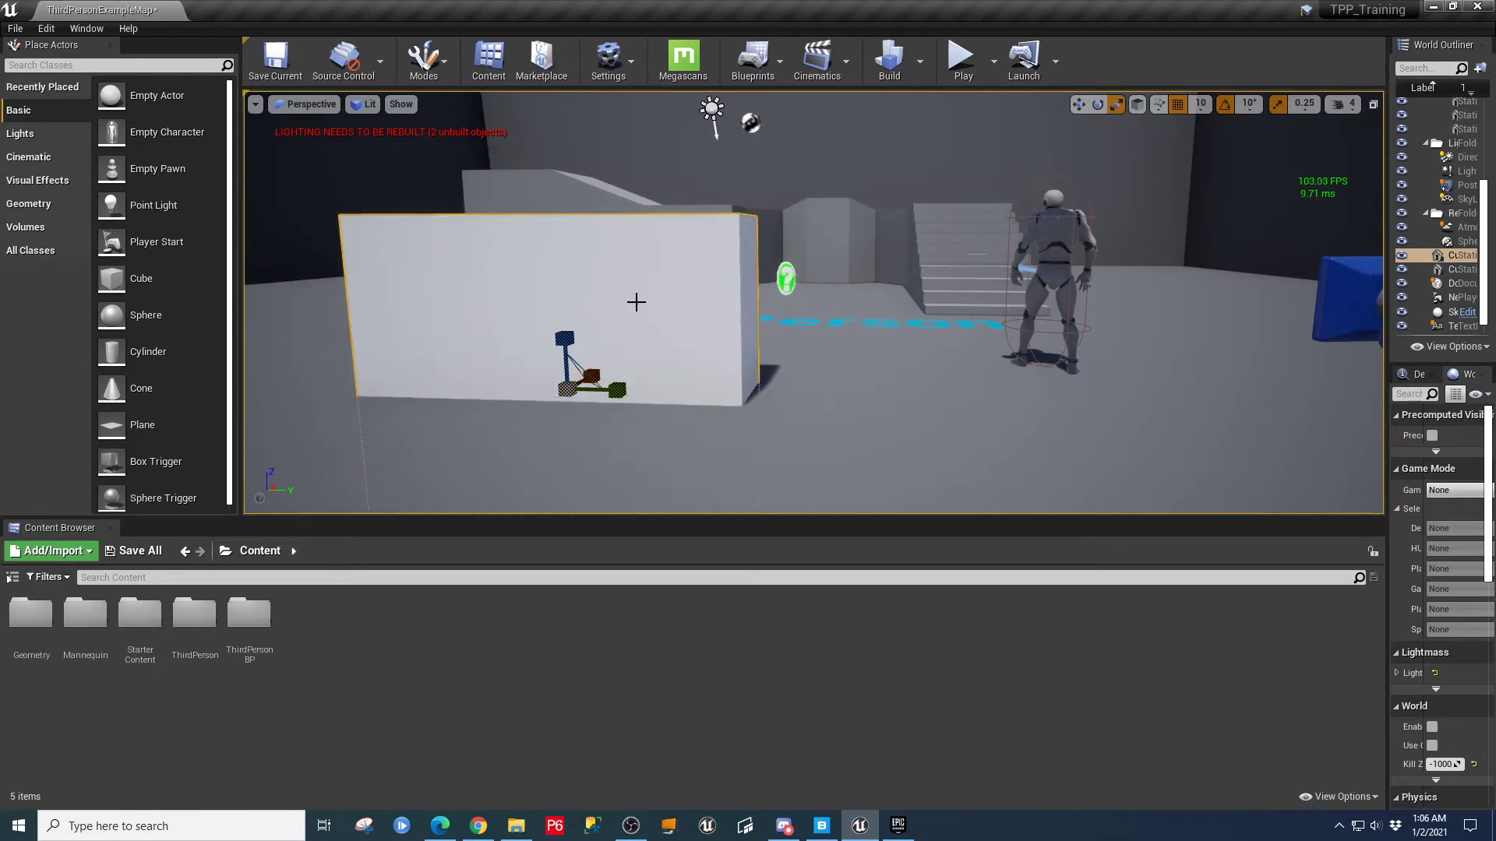
pyautogui.press('Delete')
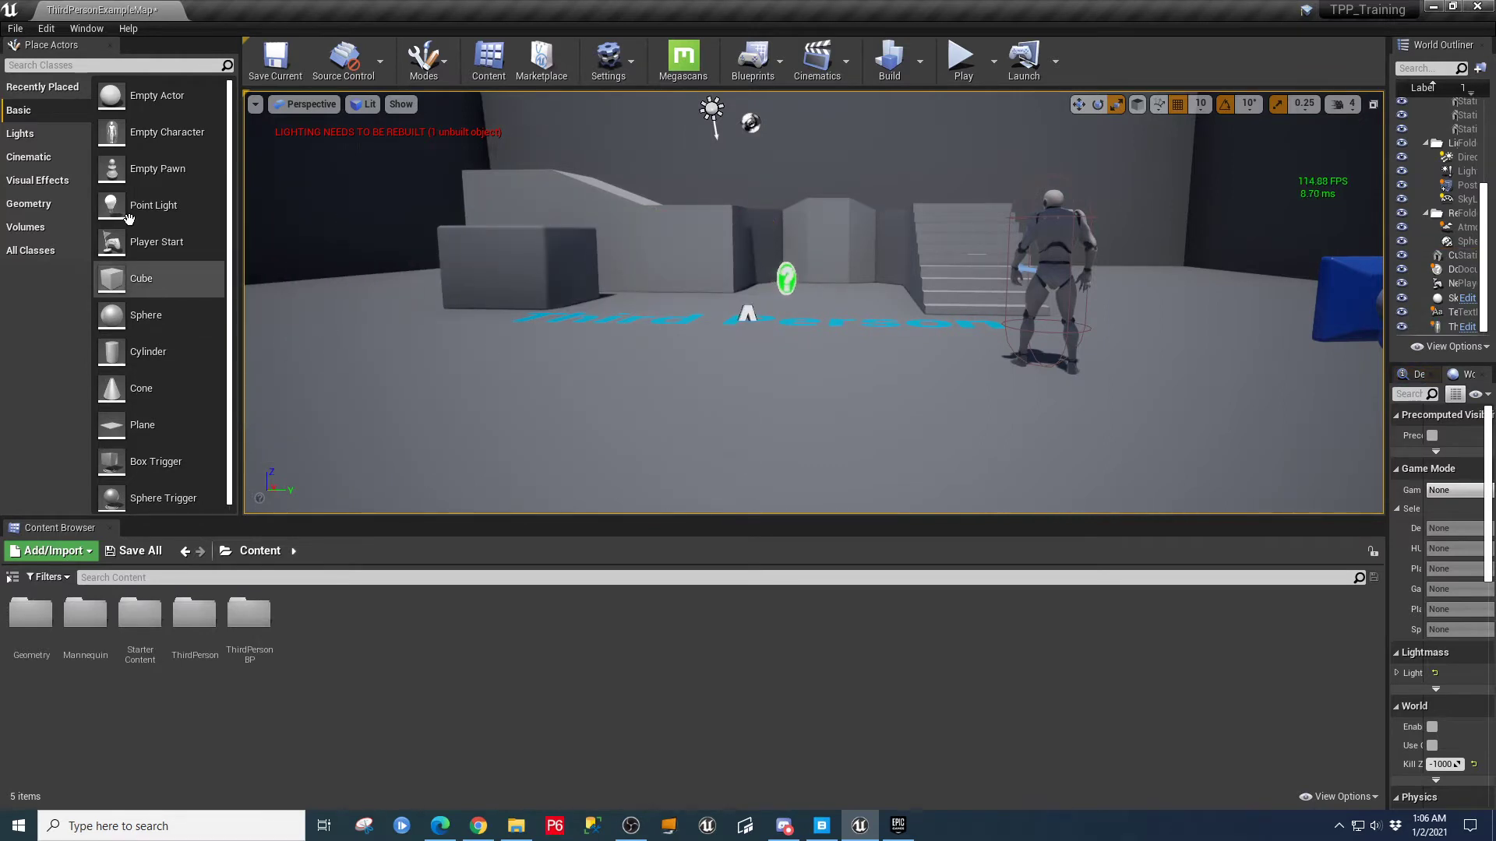
# - Show the placeable Lights actors, select the level's directional light, and widen the World Outliner area to read its labels
pyautogui.click(42, 138)
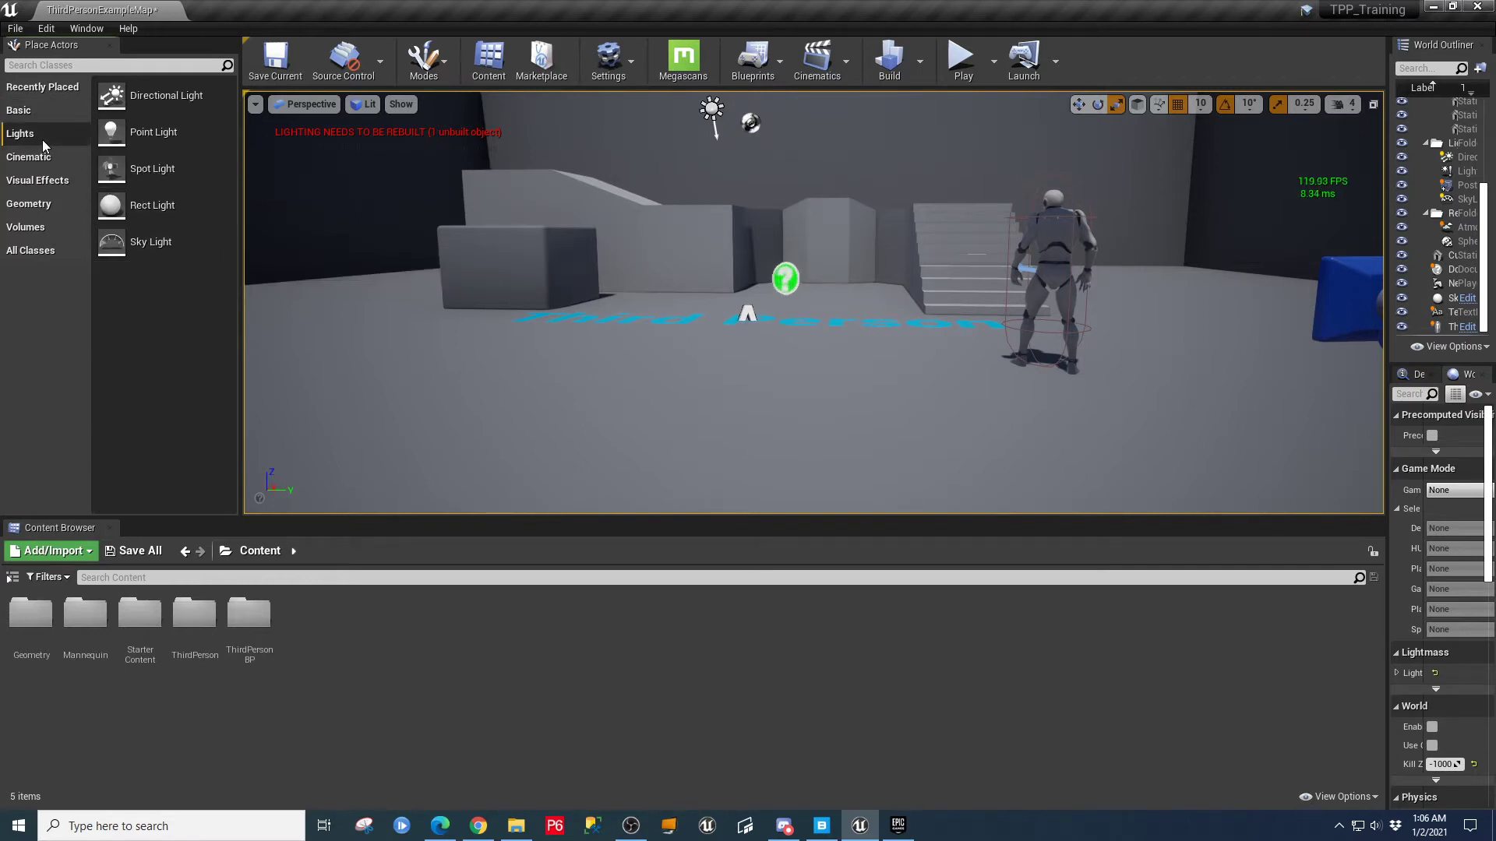
pyautogui.click(711, 108)
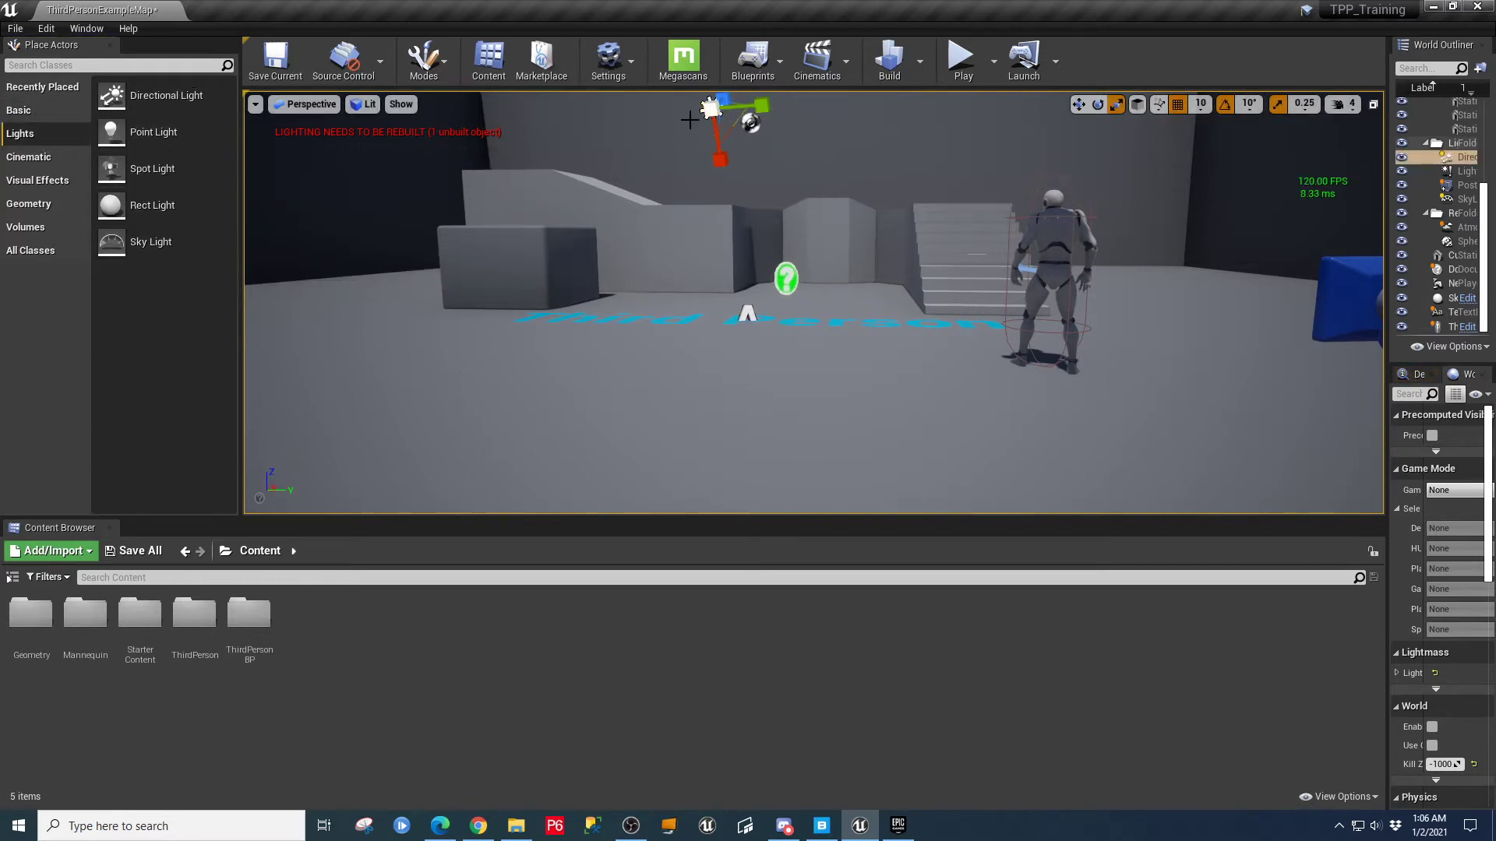
pyautogui.moveTo(1380, 224); pyautogui.dragTo(1229, 237)
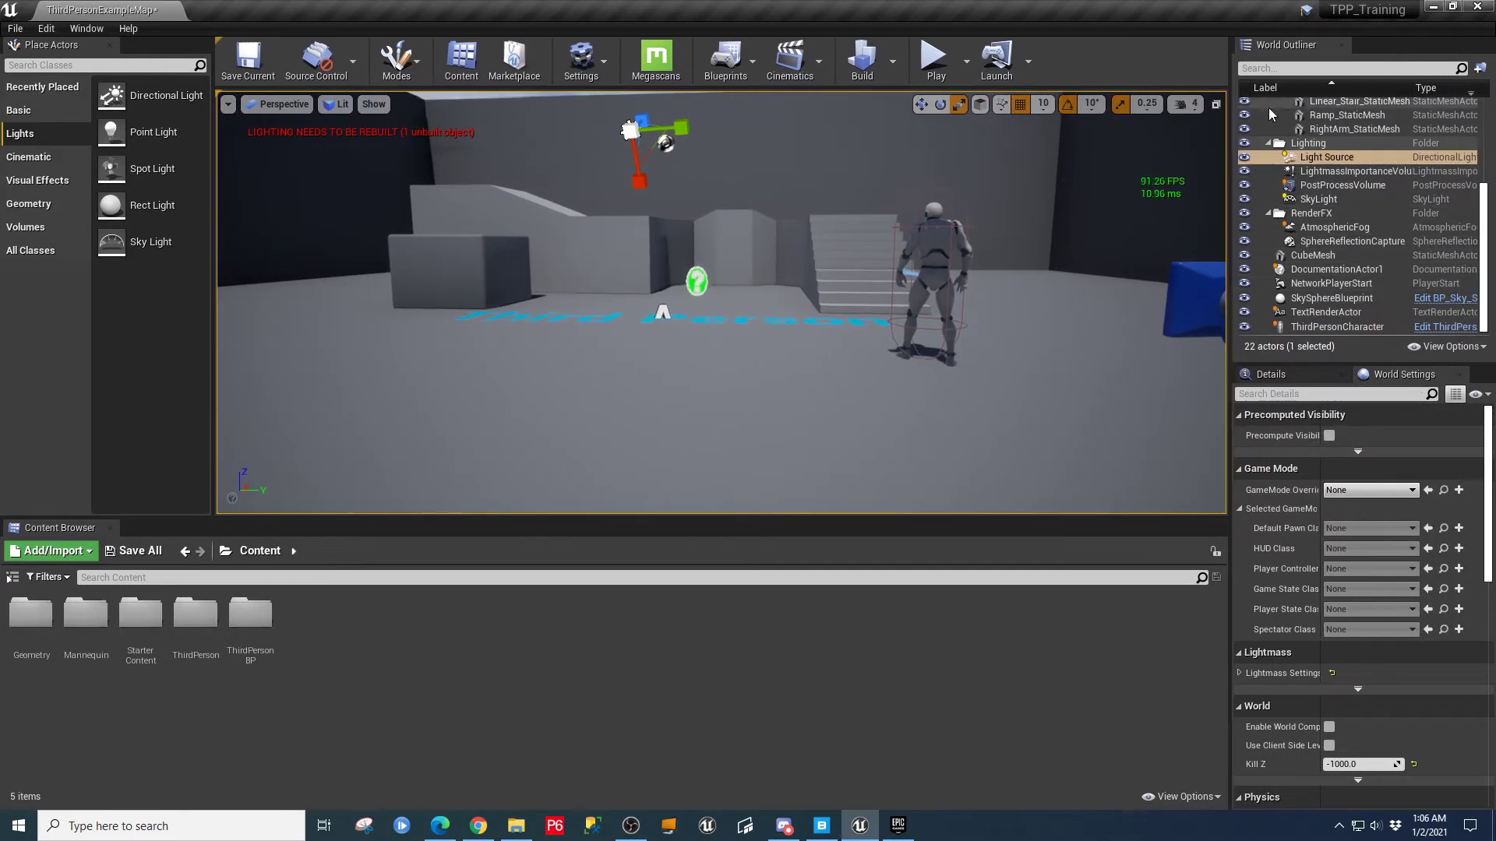
# - Browse the Cinematic and Visual Effects actor categories, widening the Place Actors list so the full names can be read
pyautogui.click(28, 158)
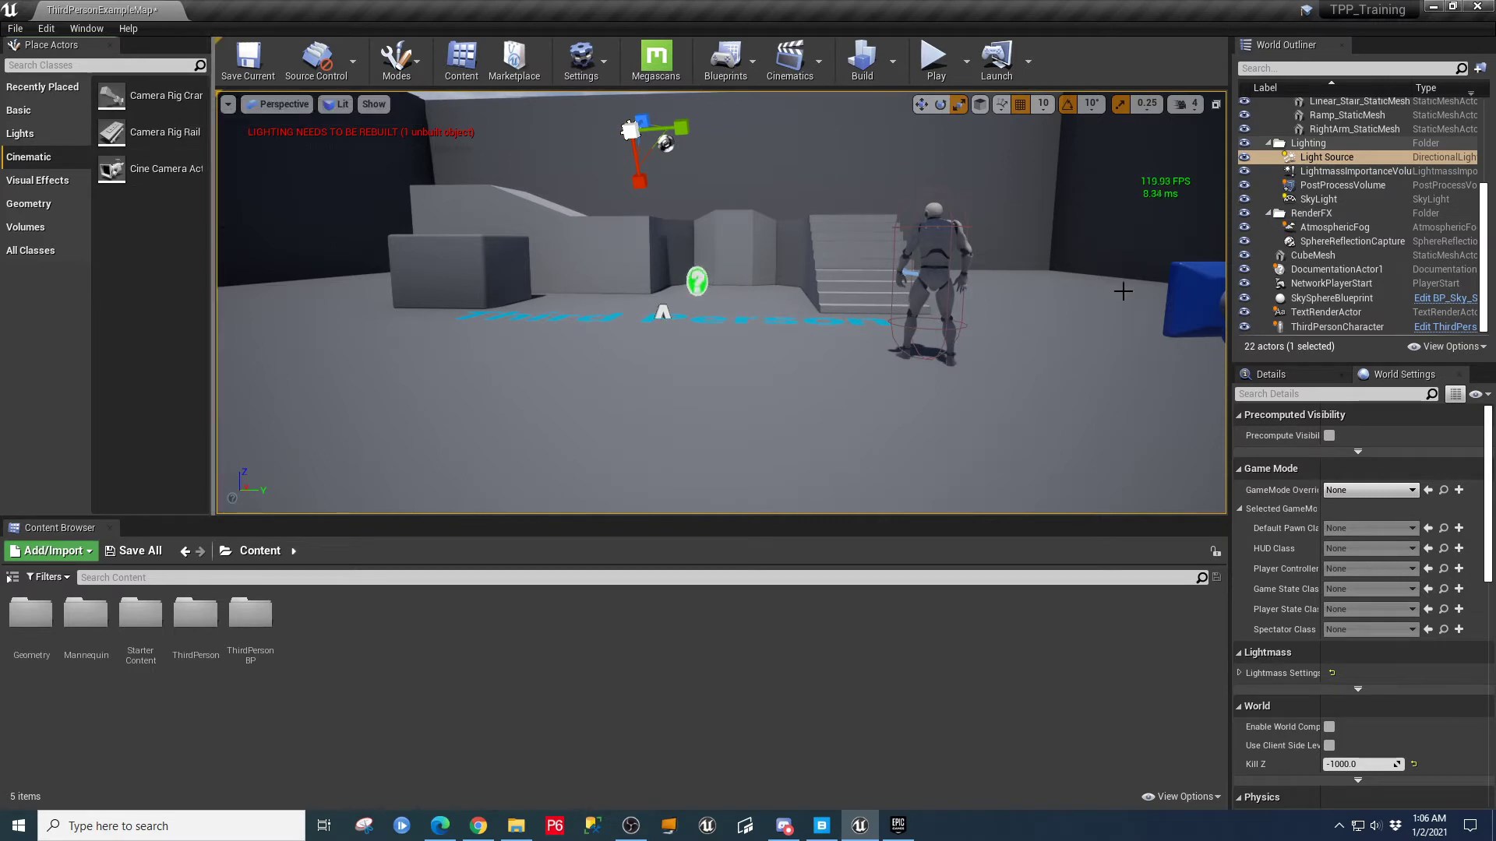
pyautogui.click(46, 181)
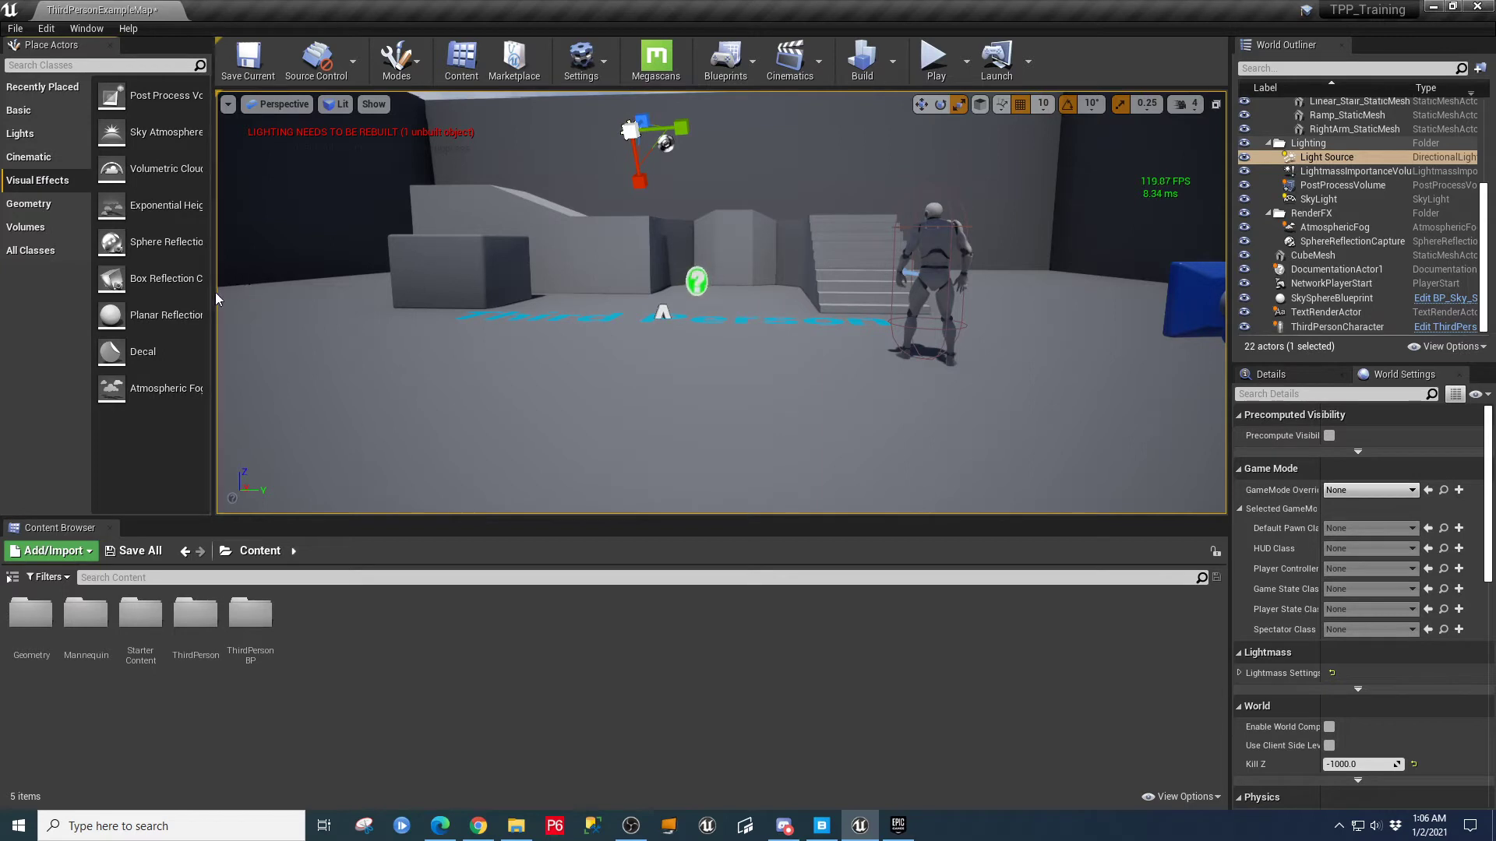
pyautogui.moveTo(213, 293); pyautogui.dragTo(290, 290)
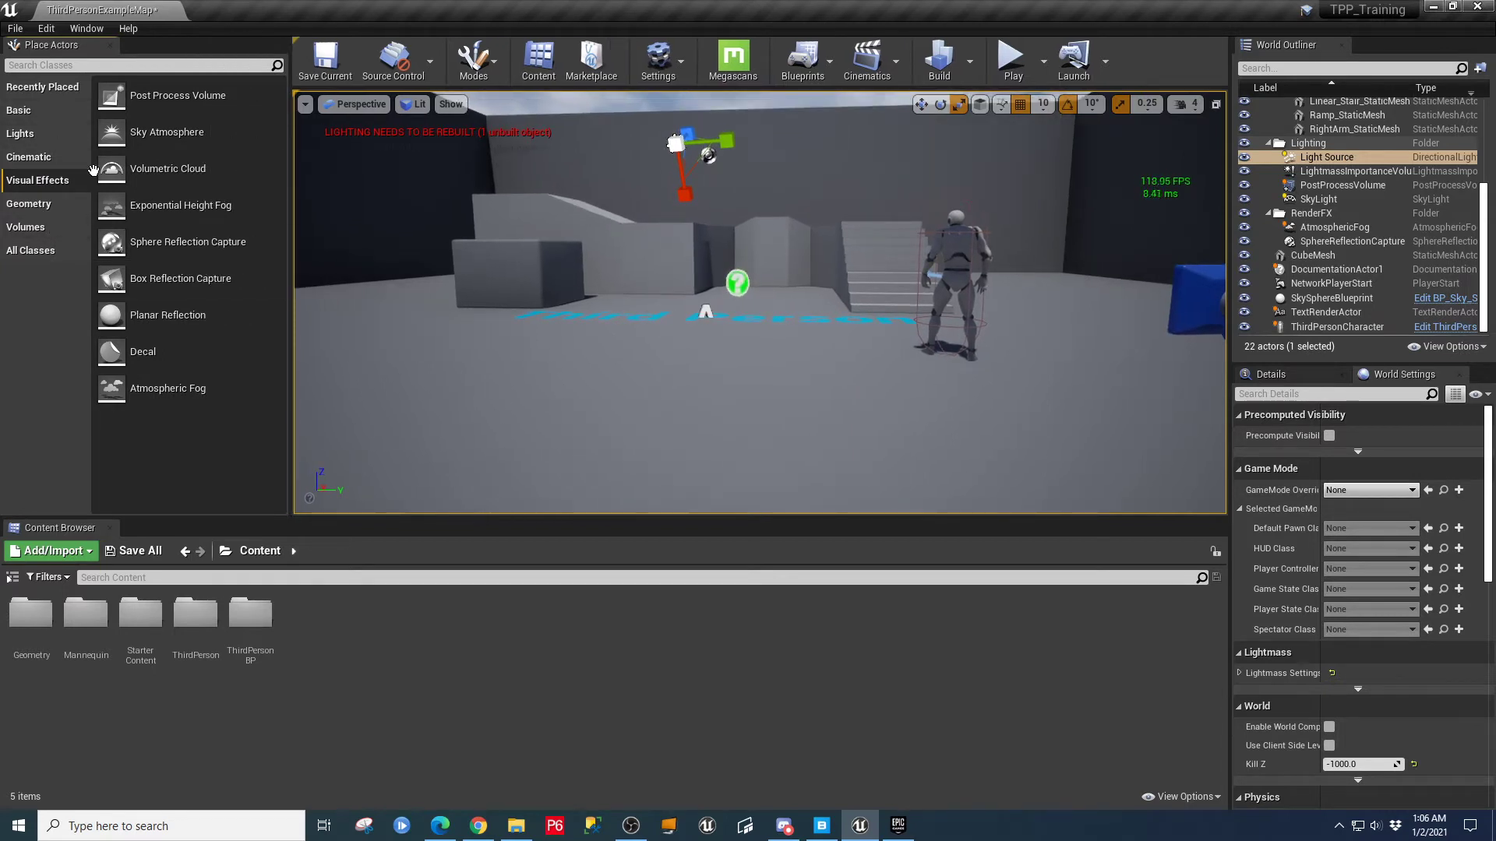
# - Place a Curved Stair from the Geometry actors on the floor in front of the blocks
pyautogui.click(35, 204)
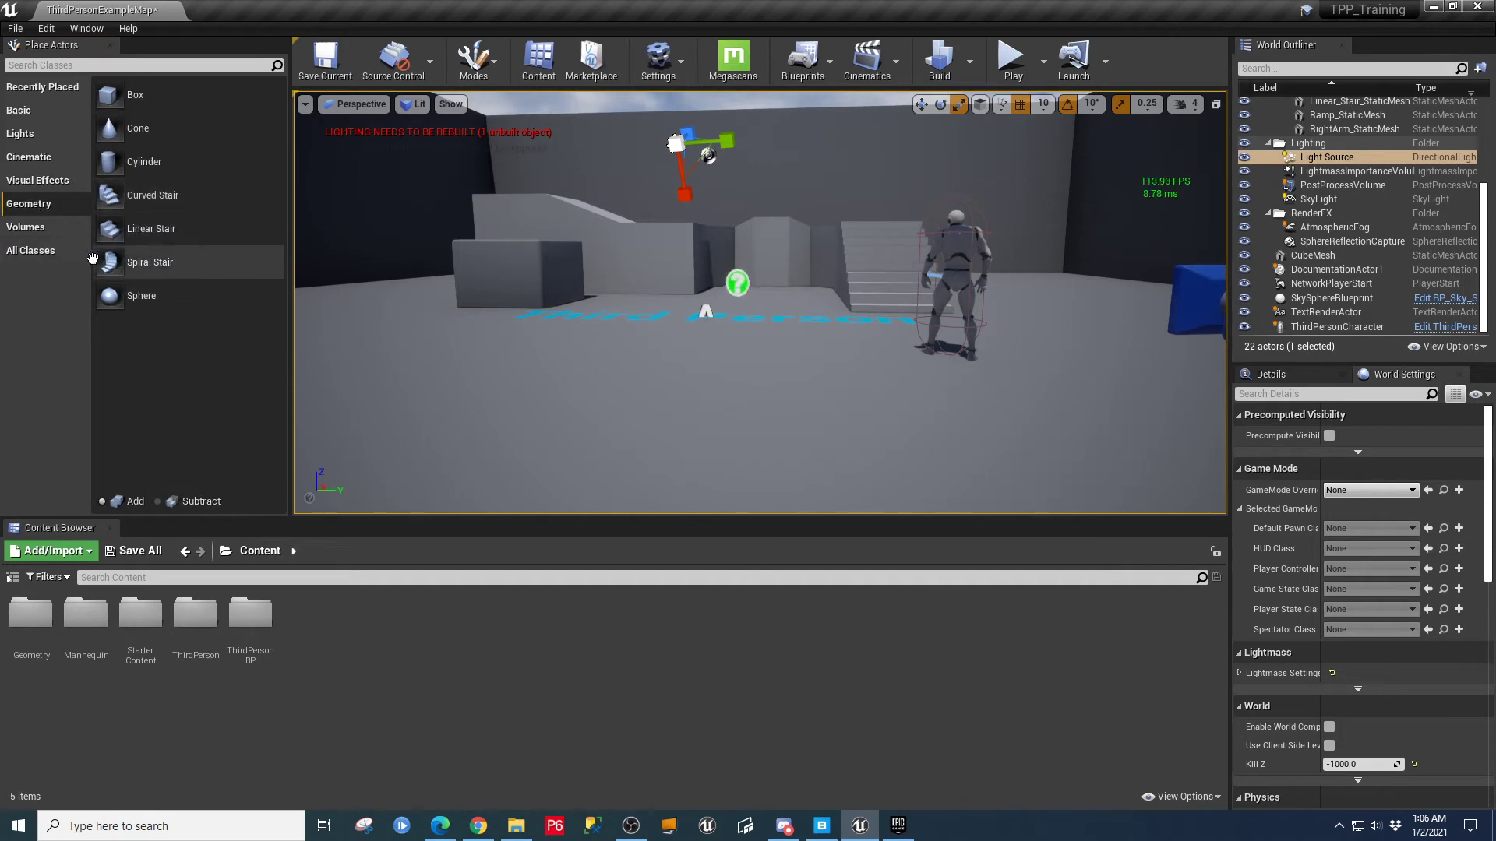
pyautogui.moveTo(134, 204); pyautogui.dragTo(368, 372)
pyautogui.moveTo(364, 370); pyautogui.dragTo(368, 365)
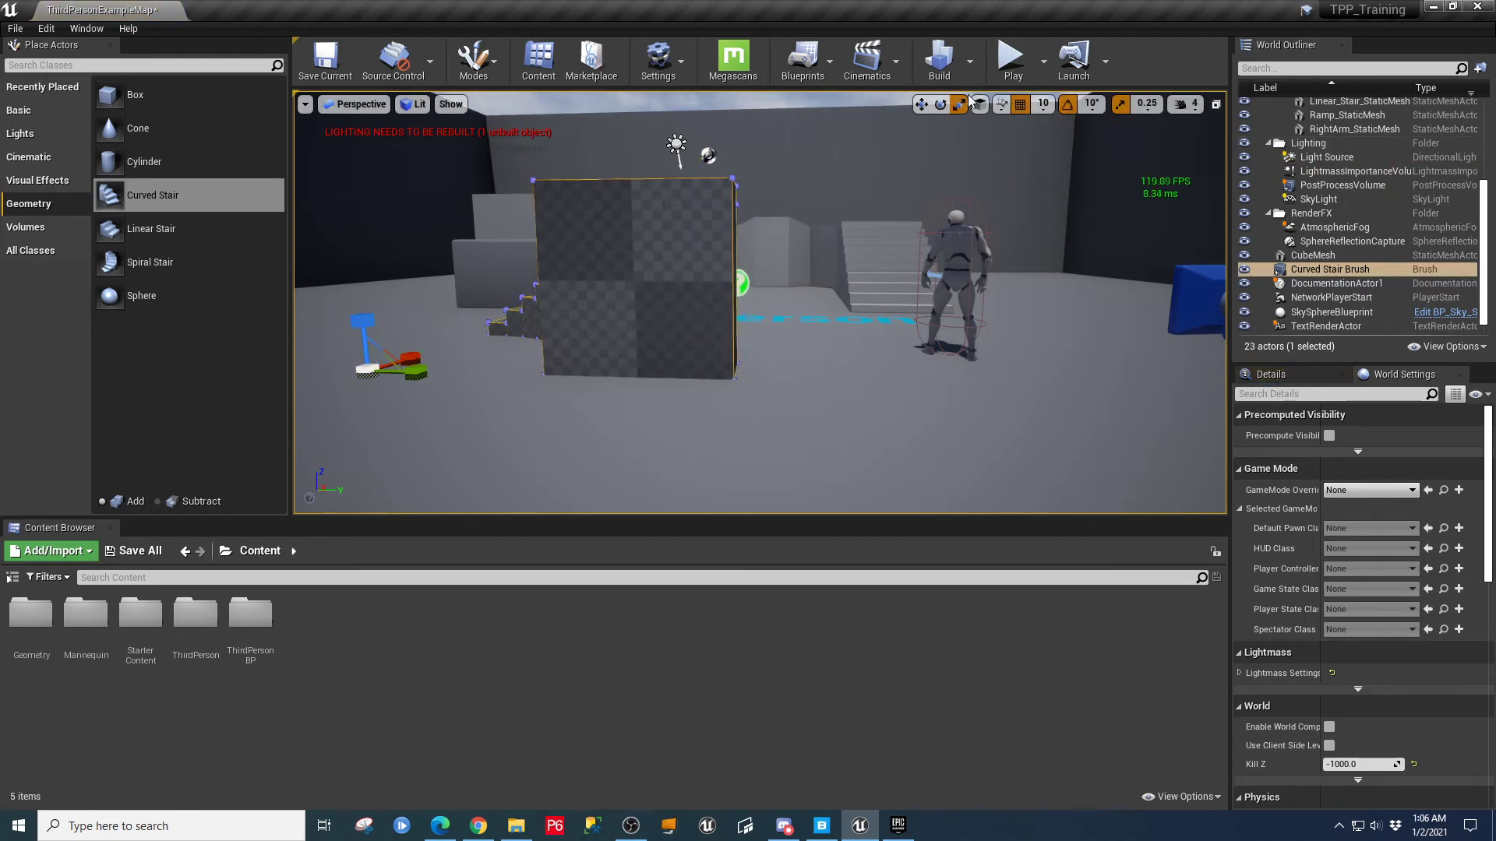
# - Try to rotate the curved stair about its vertical axis with the rotate tool, and deselect it
pyautogui.click(941, 103)
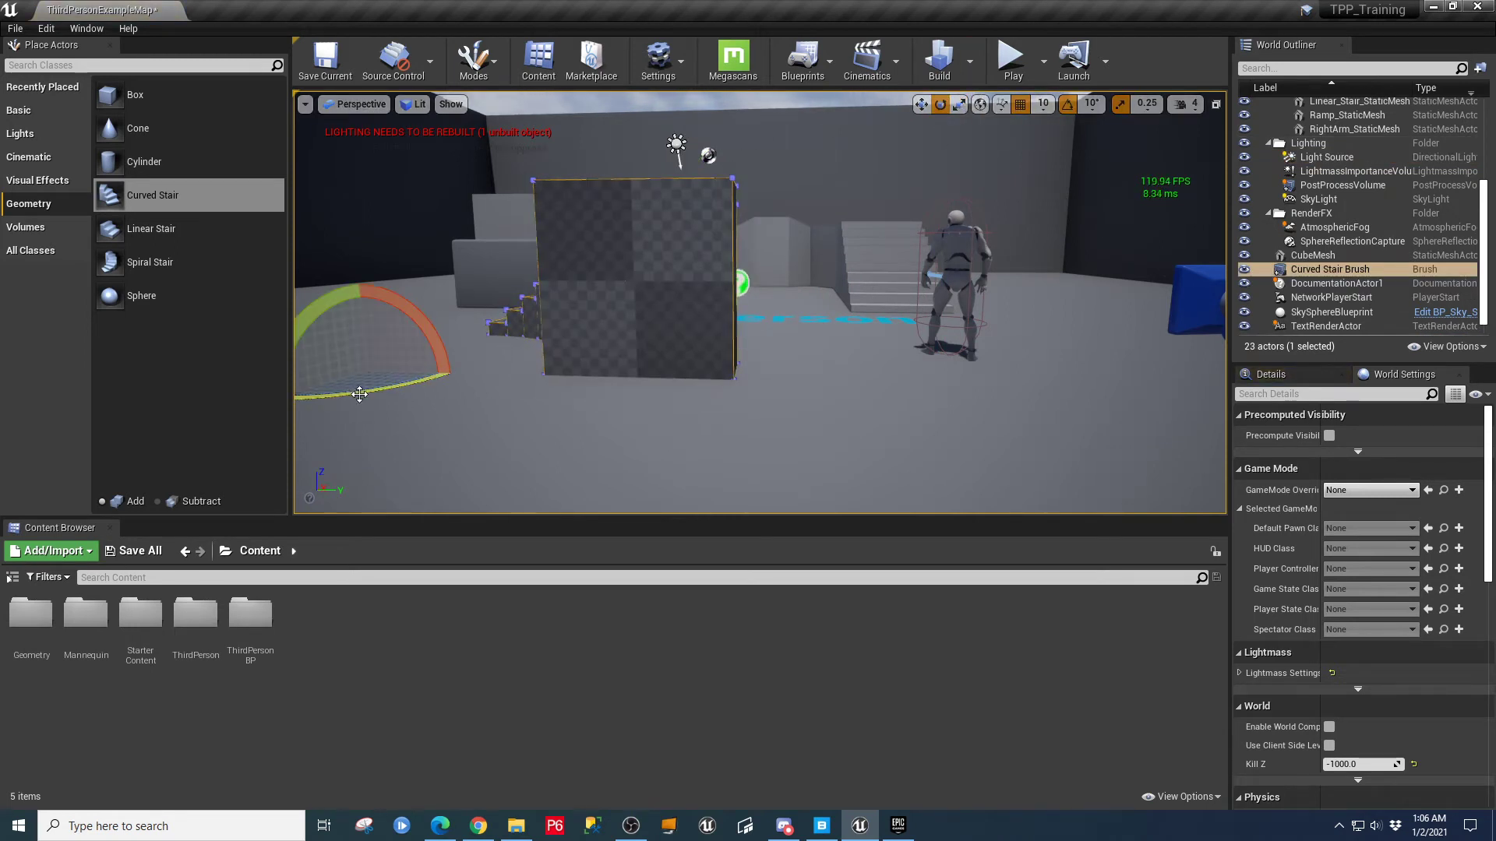
pyautogui.moveTo(367, 379)
pyautogui.mouseDown()
pyautogui.moveTo(321, 380)
pyautogui.moveTo(366, 381)
pyautogui.mouseUp()
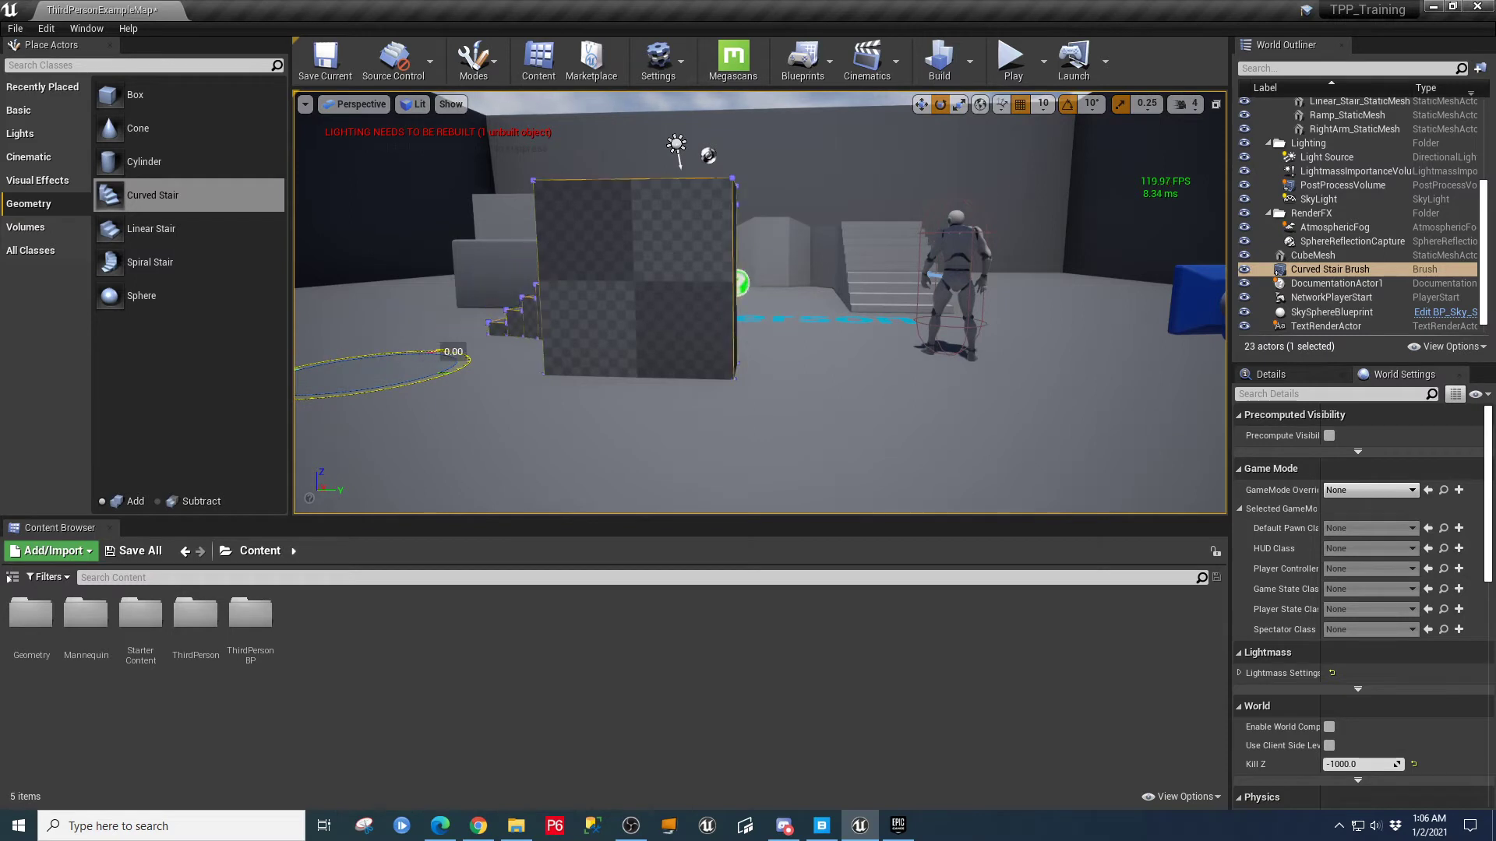
pyautogui.moveTo(538, 423); pyautogui.dragTo(442, 430, button='right')
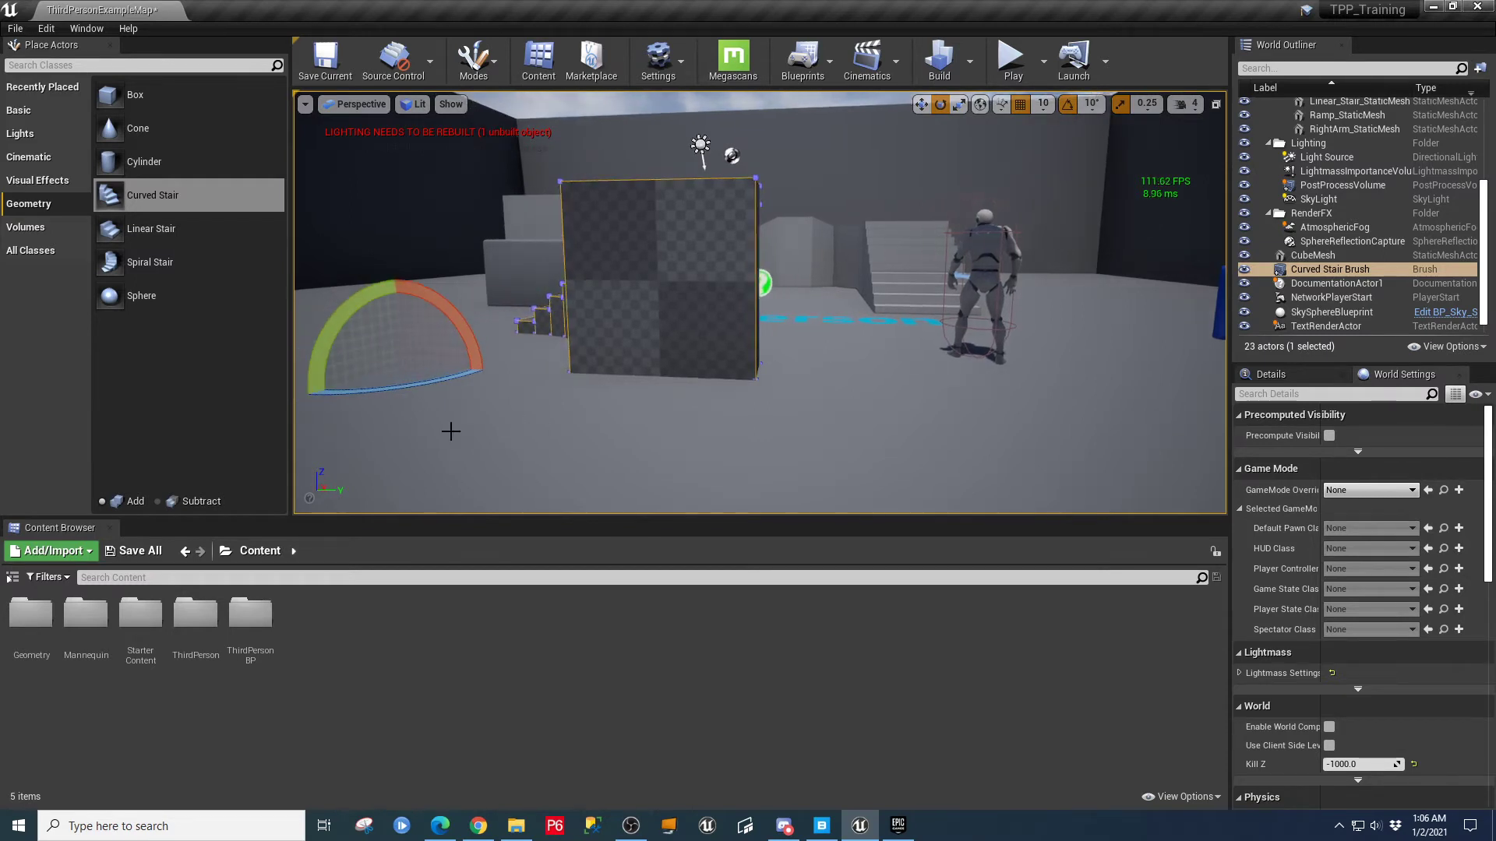
pyautogui.rightClick(452, 432)
pyautogui.click(482, 431)
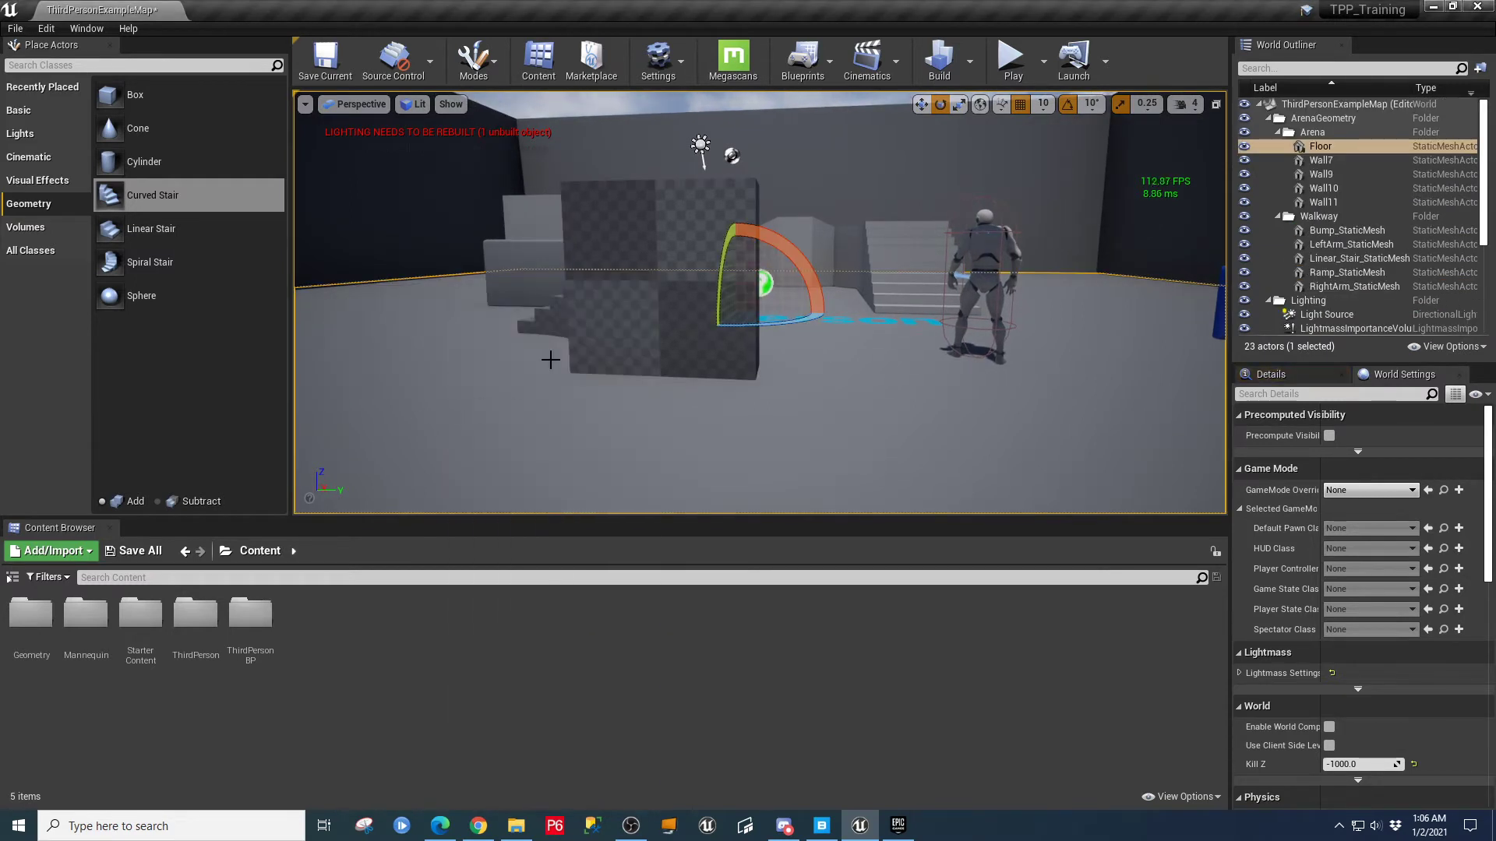
# - Play test the level by running the character around and up the curved stair, and stop the session
pyautogui.rightClick(478, 405)
pyautogui.moveTo(478, 406); pyautogui.dragTo(823, 404, button='right')
pyautogui.press('a')
pyautogui.press('a')
pyautogui.press('a')
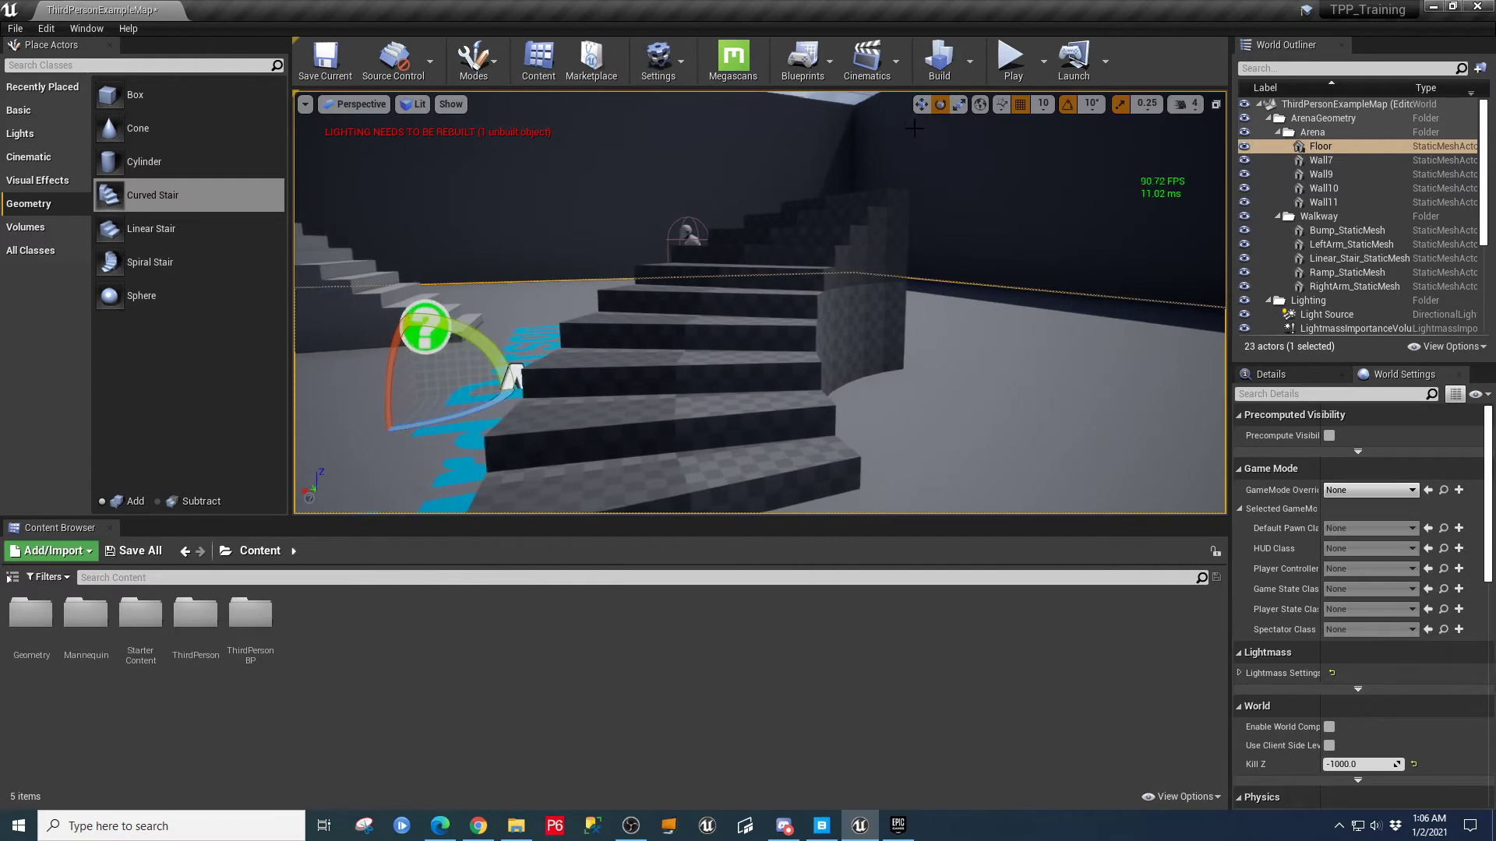
pyautogui.rightClick(768, 328)
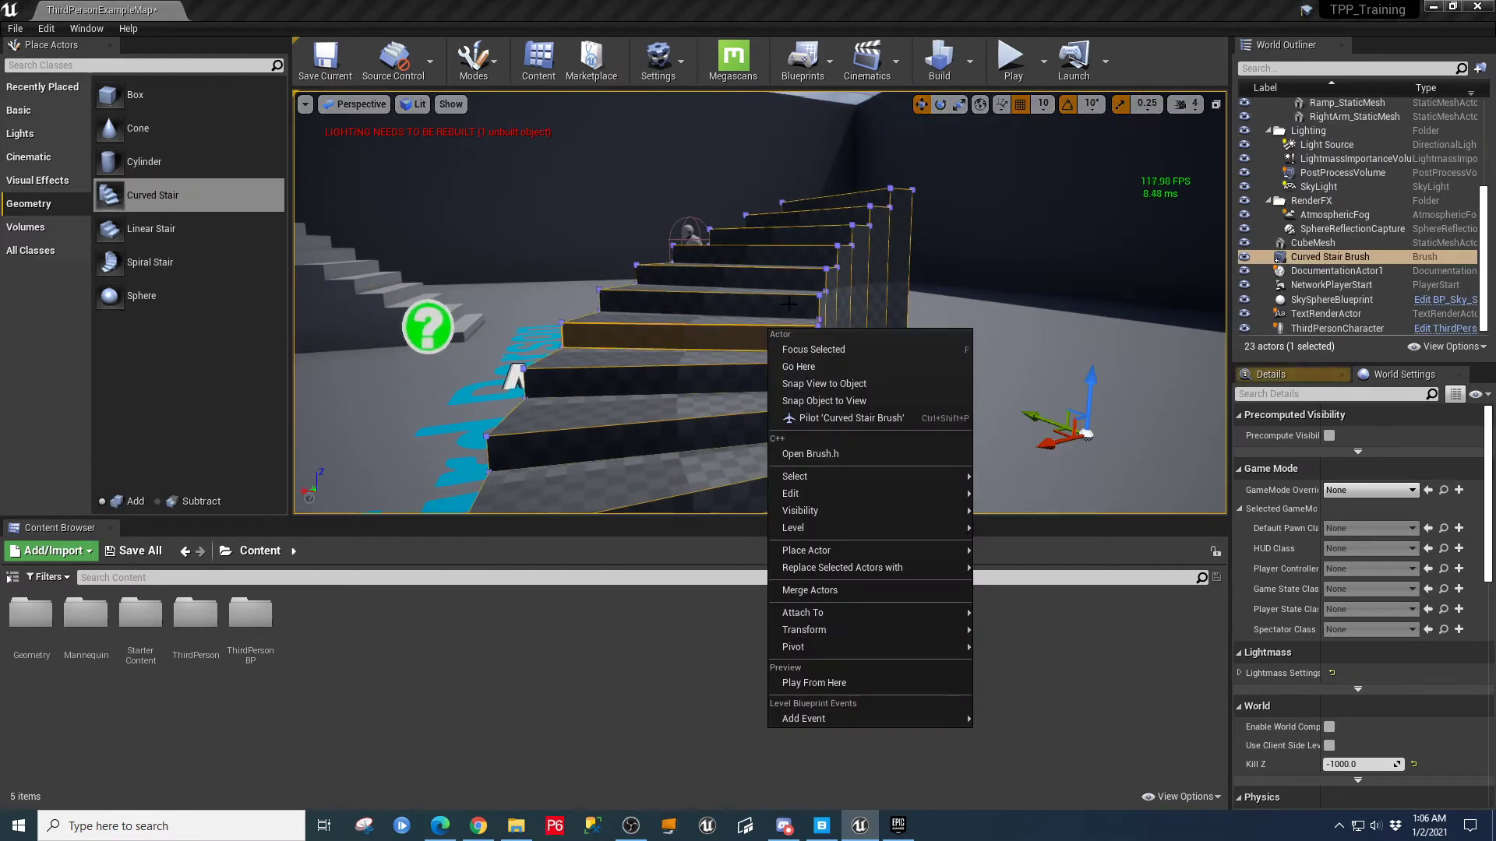
pyautogui.click(1023, 82)
pyautogui.press('w')
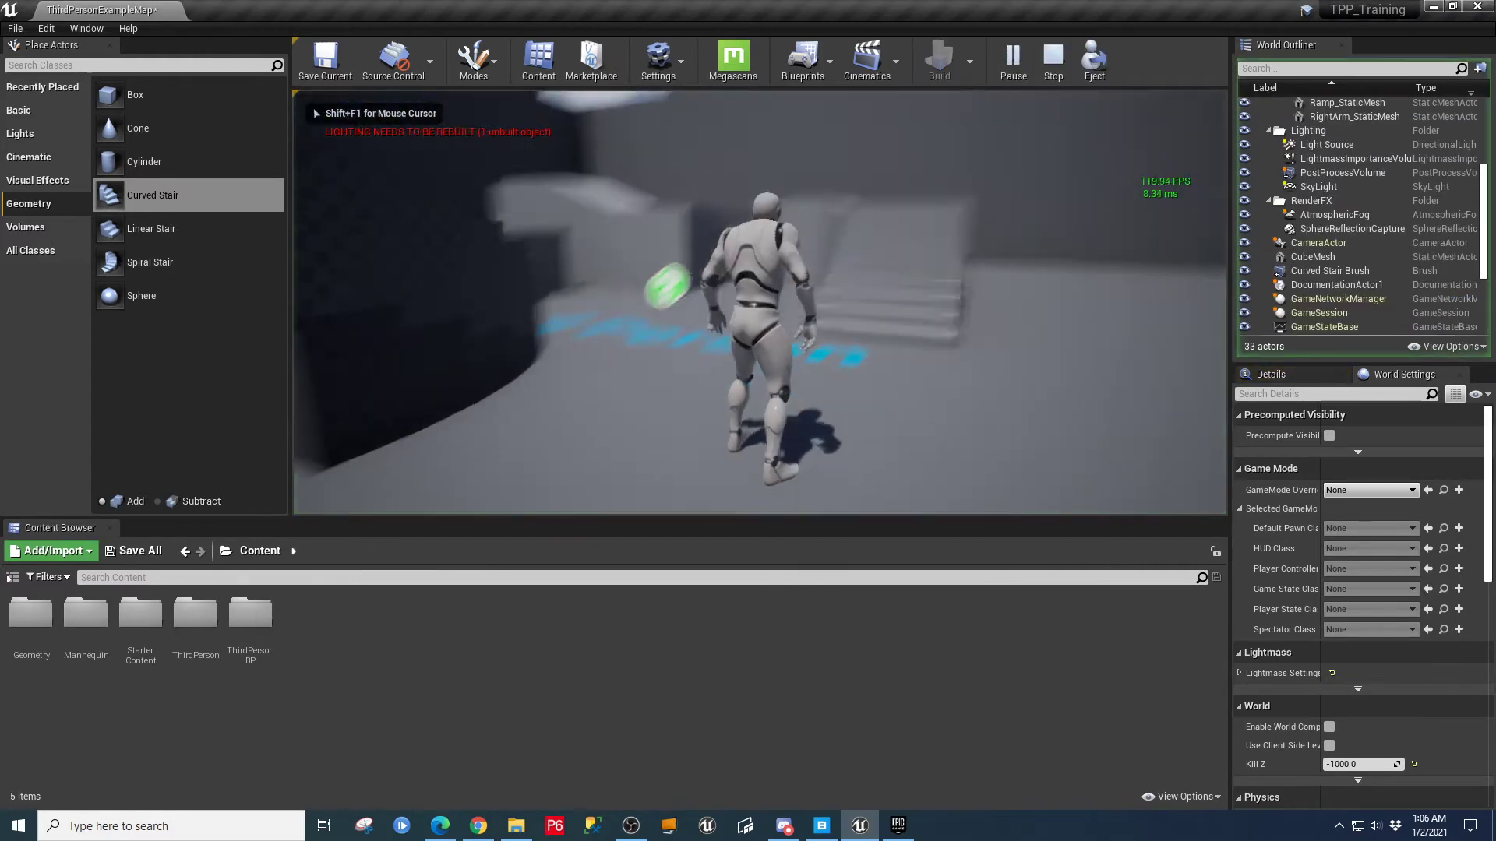
pyautogui.press('w')
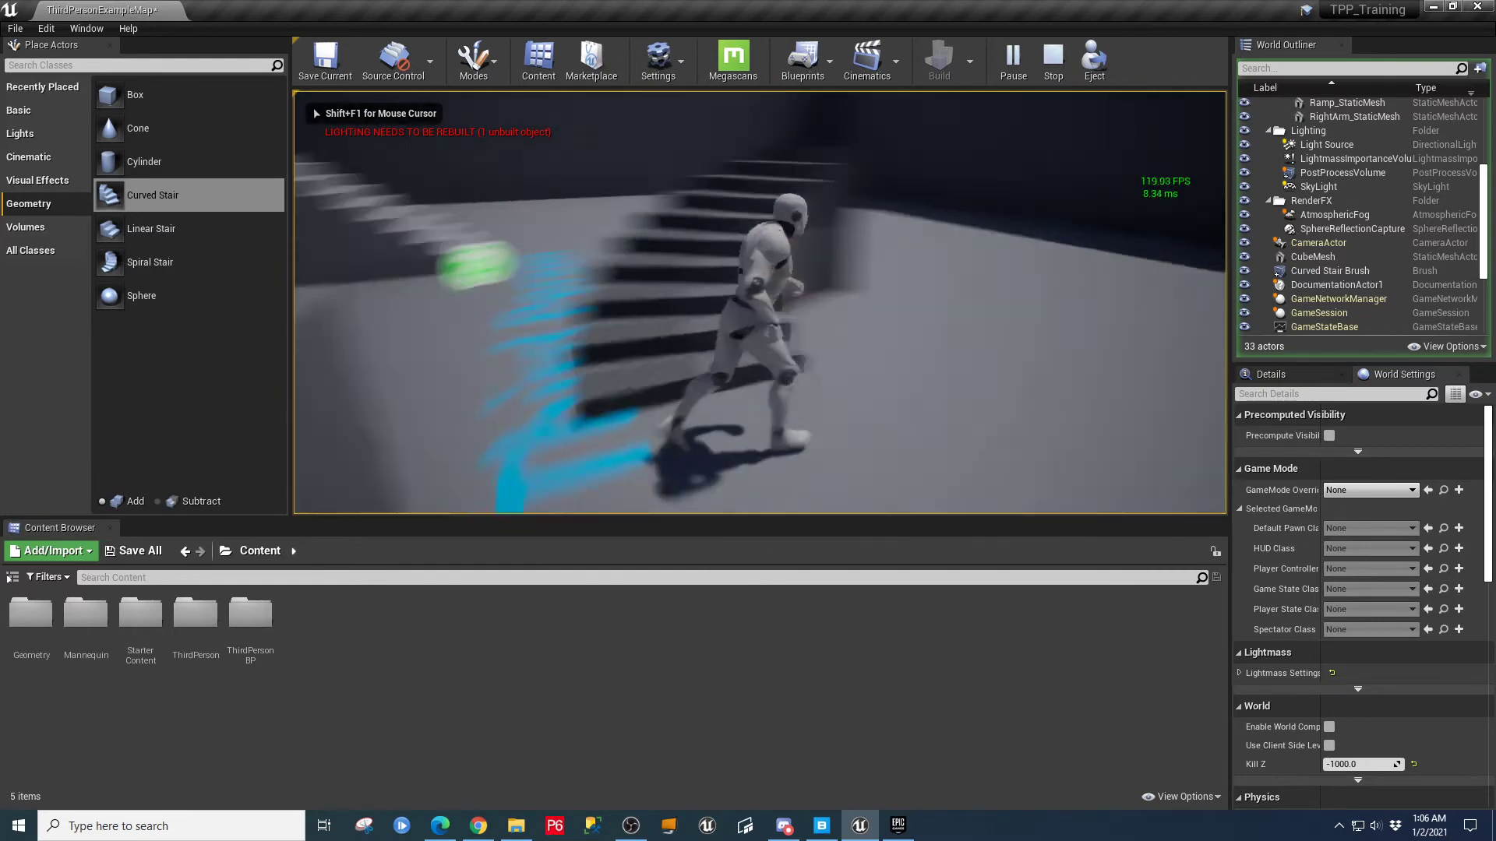
pyautogui.press('w')
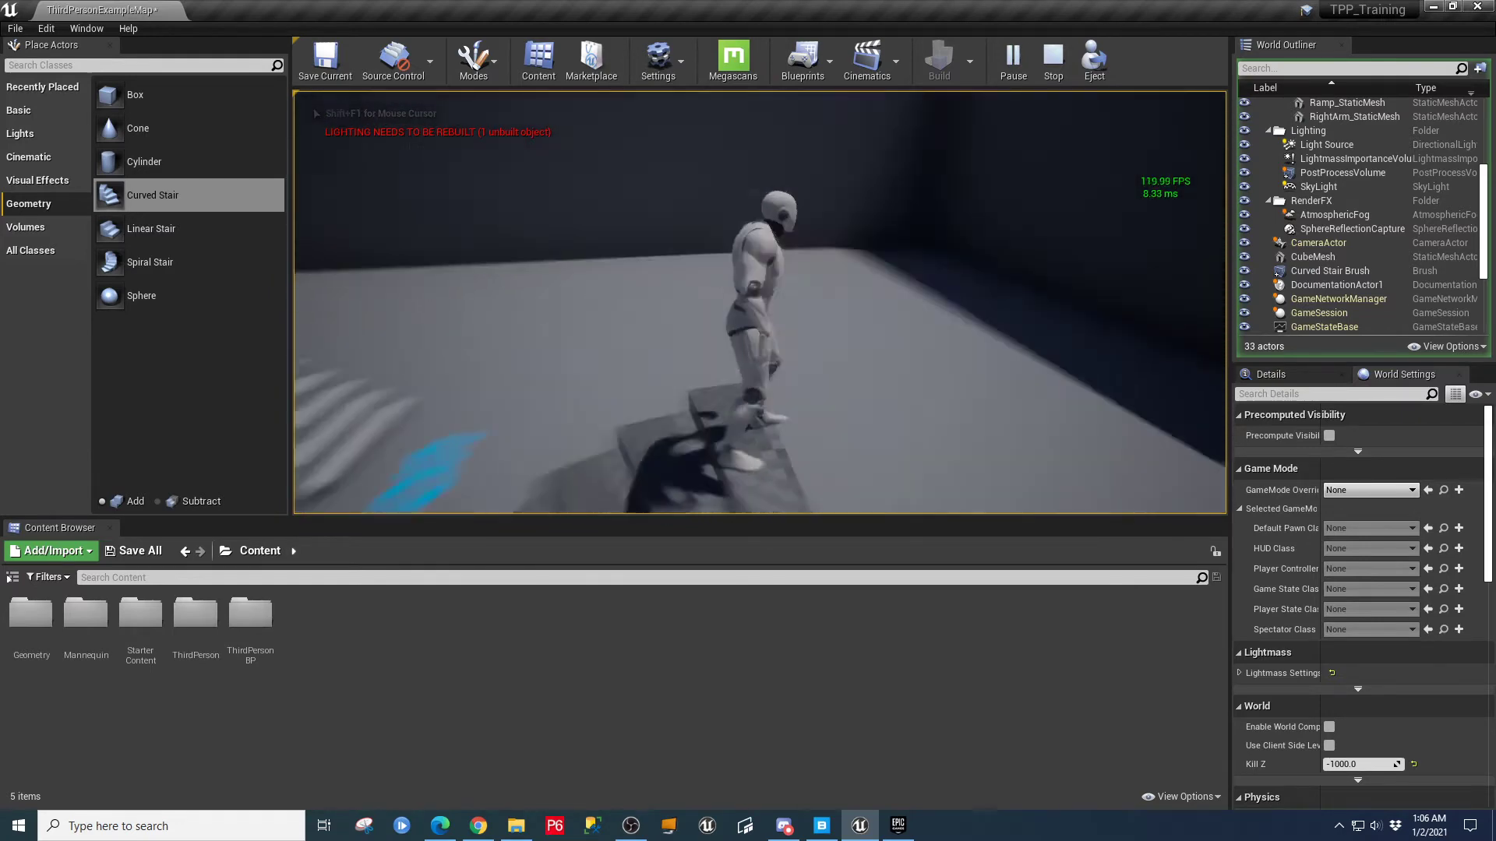
pyautogui.press('w')
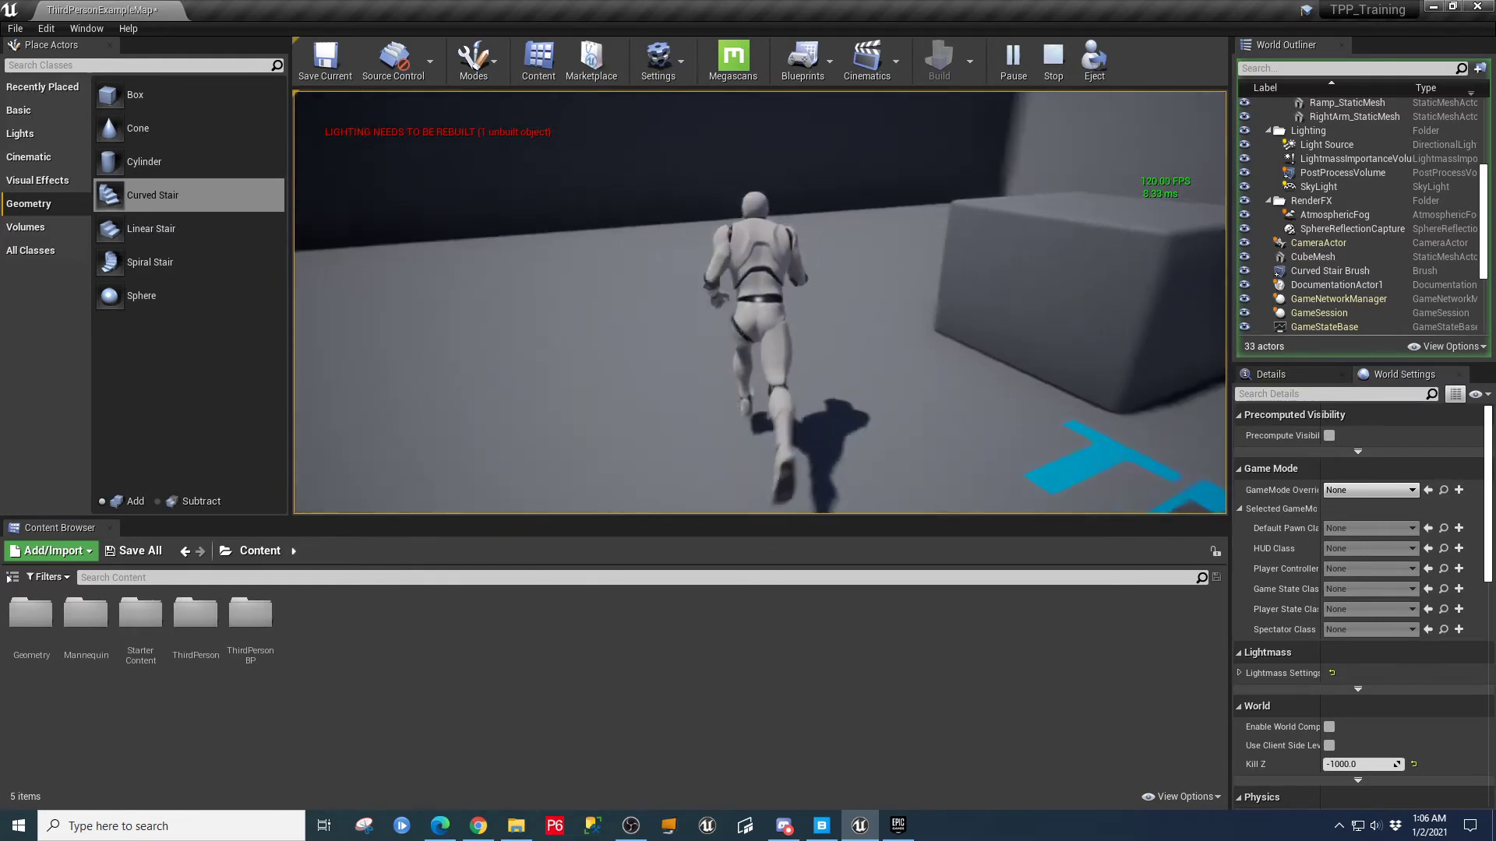
pyautogui.press('w')
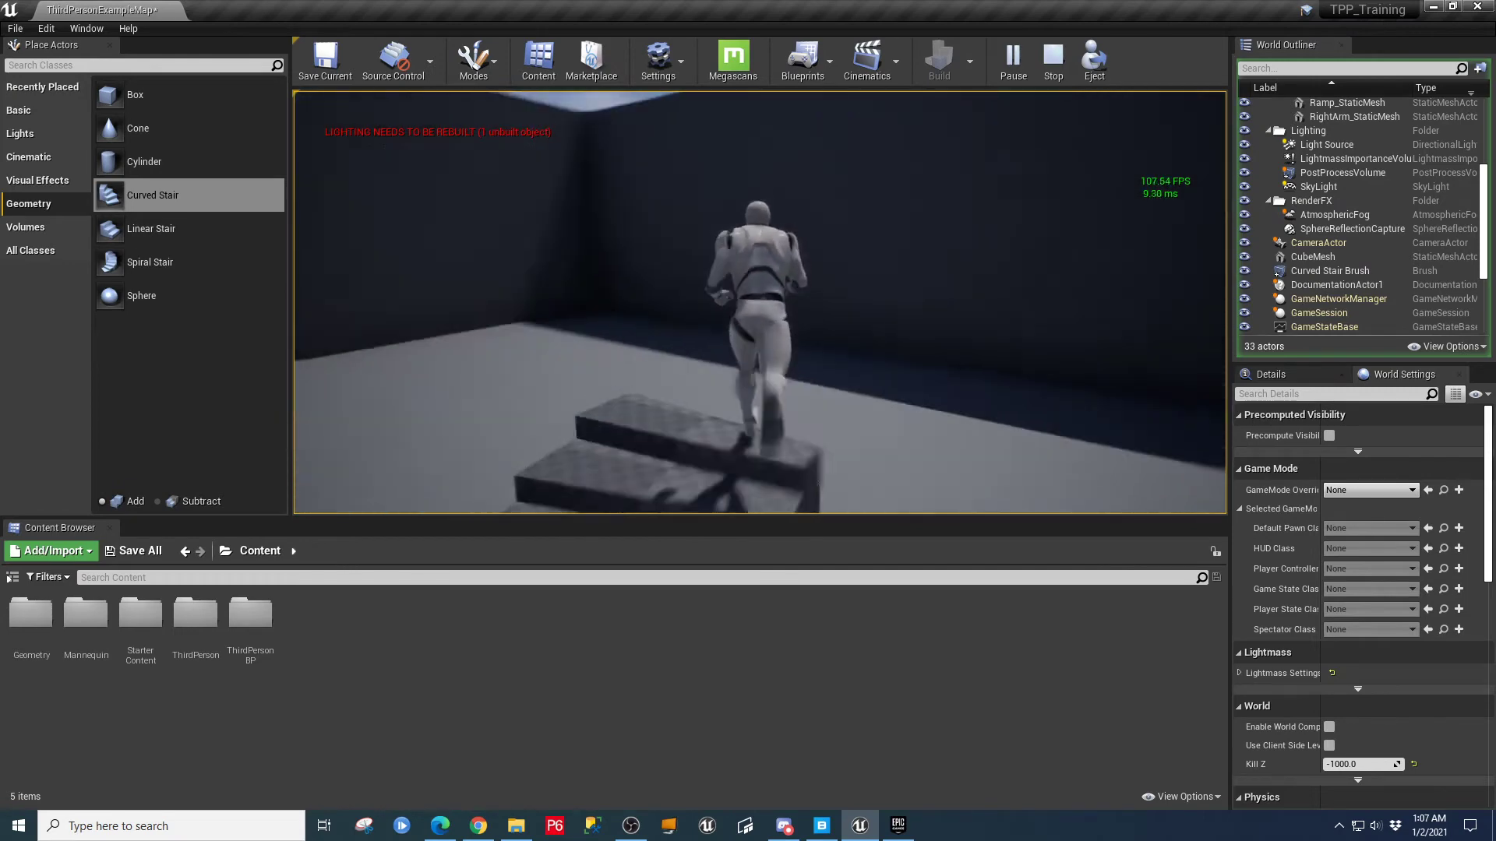
pyautogui.press('w')
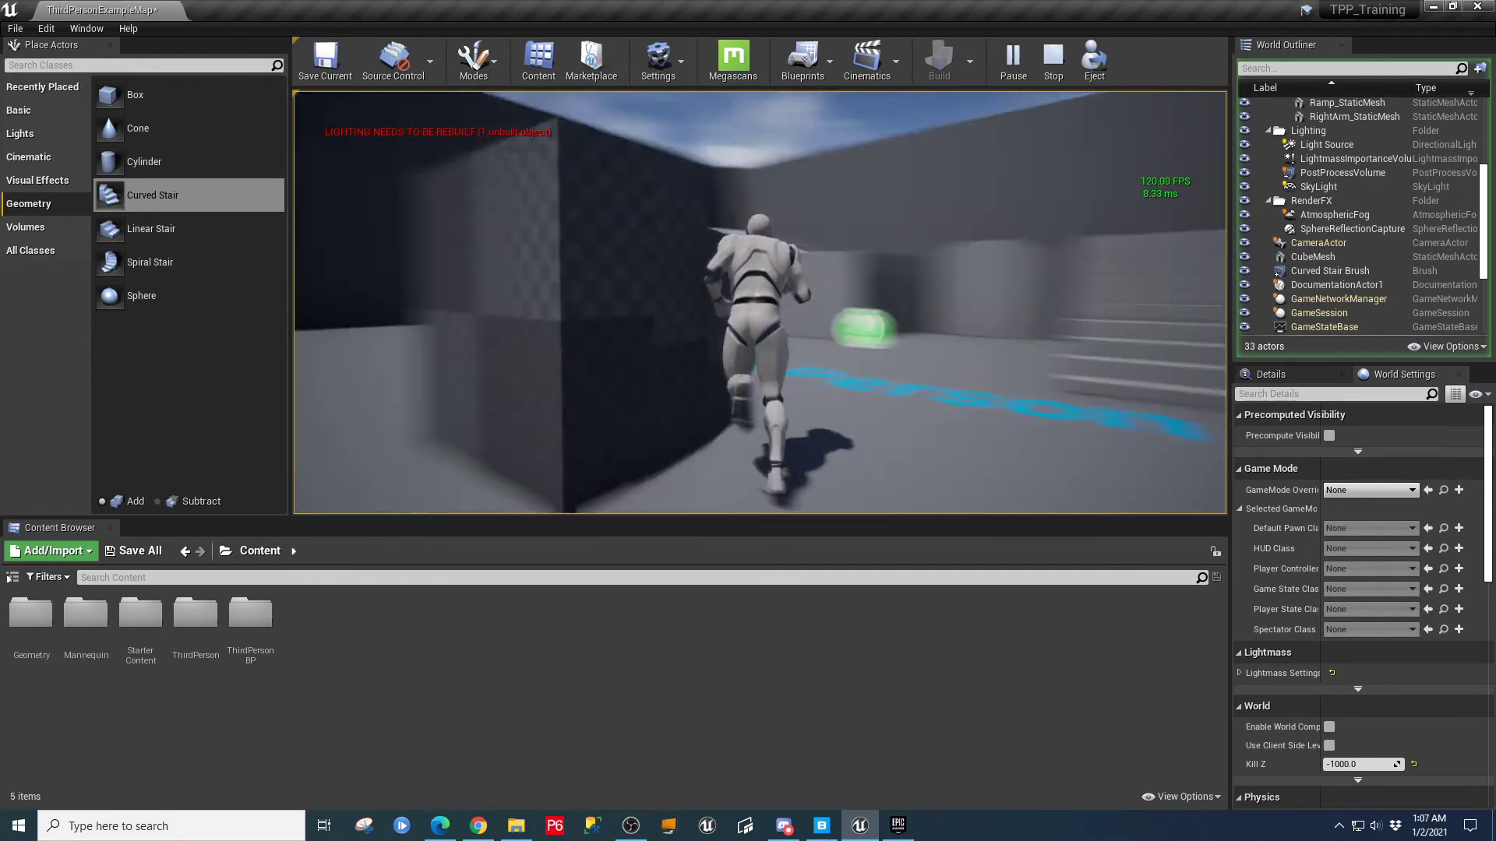
pyautogui.press('w')
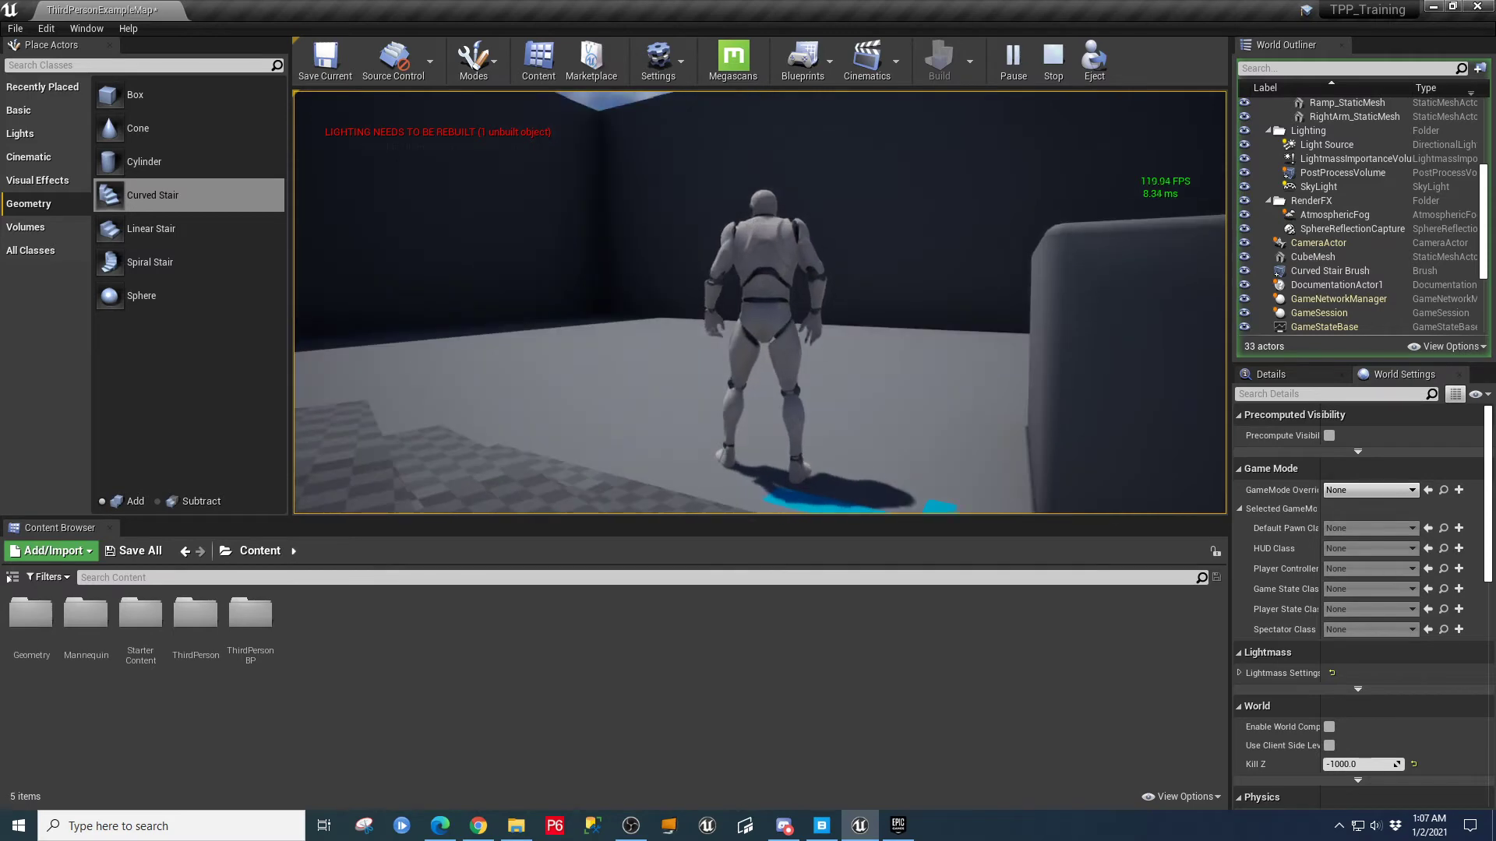
pyautogui.press('Escape')
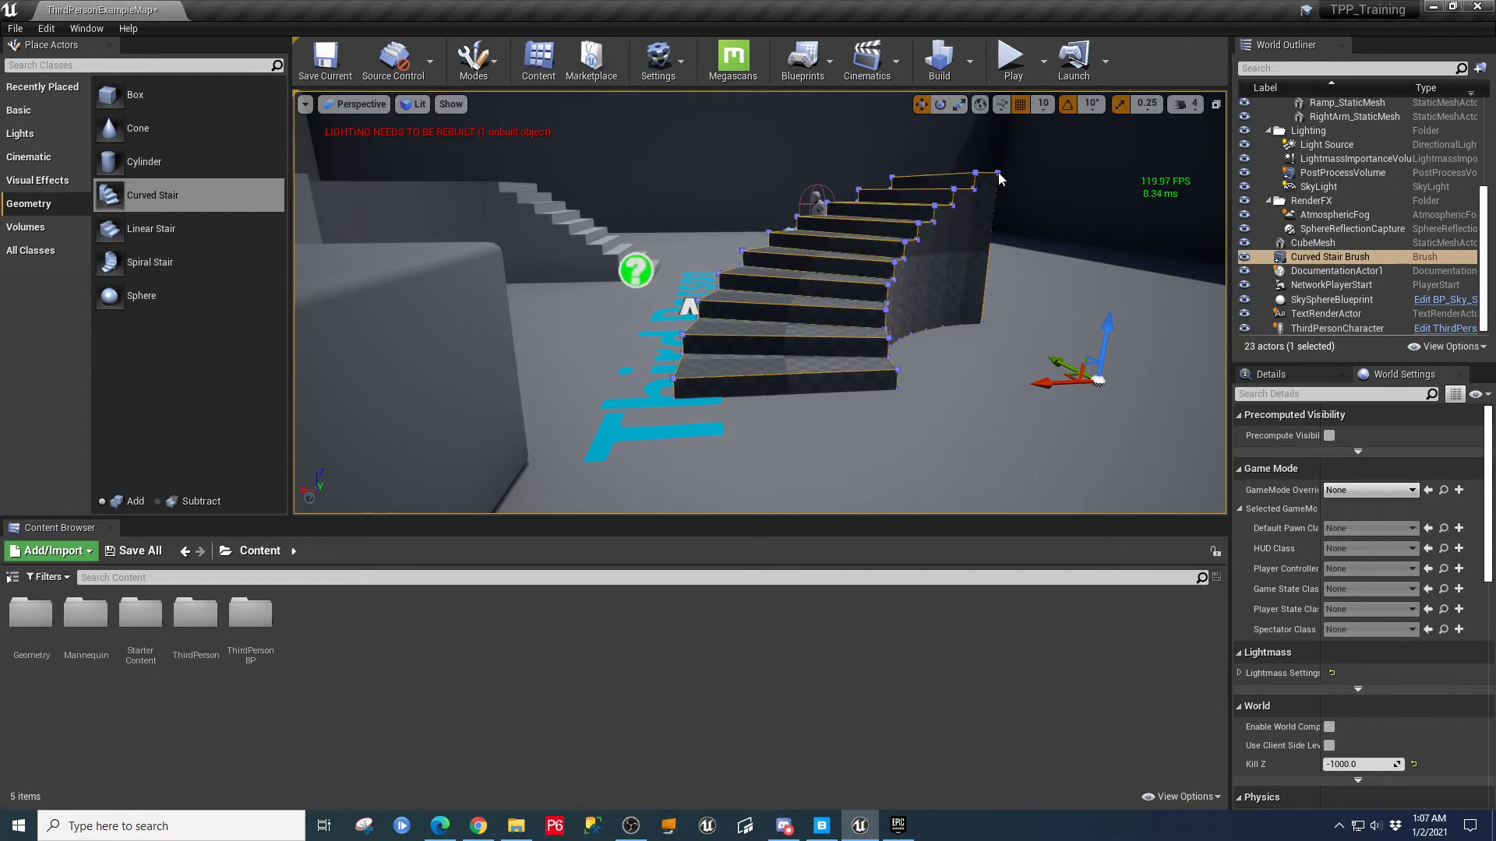
# - Delete the curved stair from the level
pyautogui.moveTo(998, 172); pyautogui.dragTo(1028, 172, button='right')
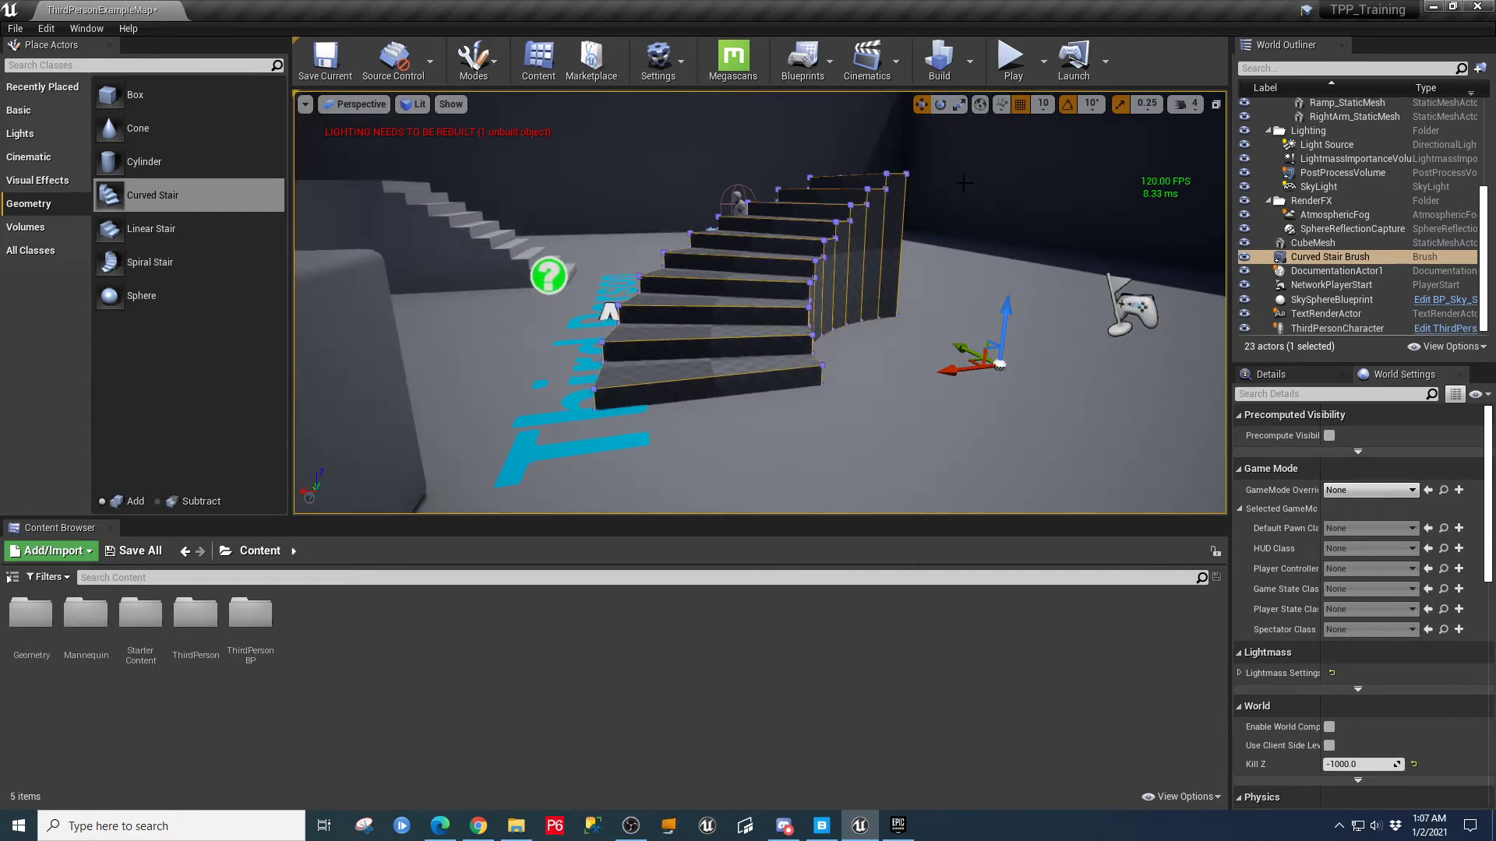
pyautogui.moveTo(903, 192); pyautogui.dragTo(915, 193, button='right')
pyautogui.click(892, 206)
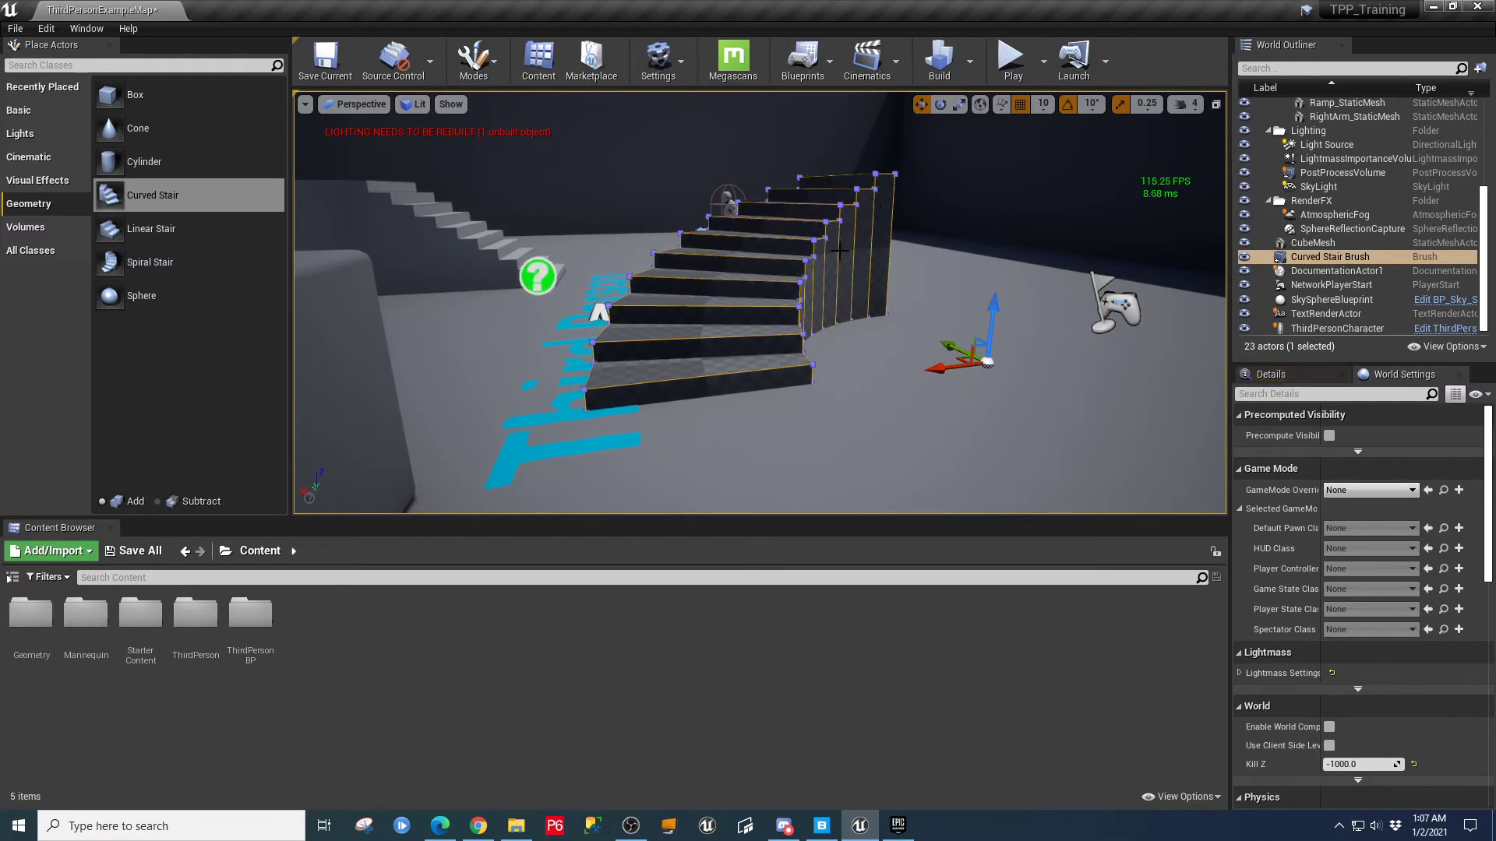
pyautogui.press('Delete')
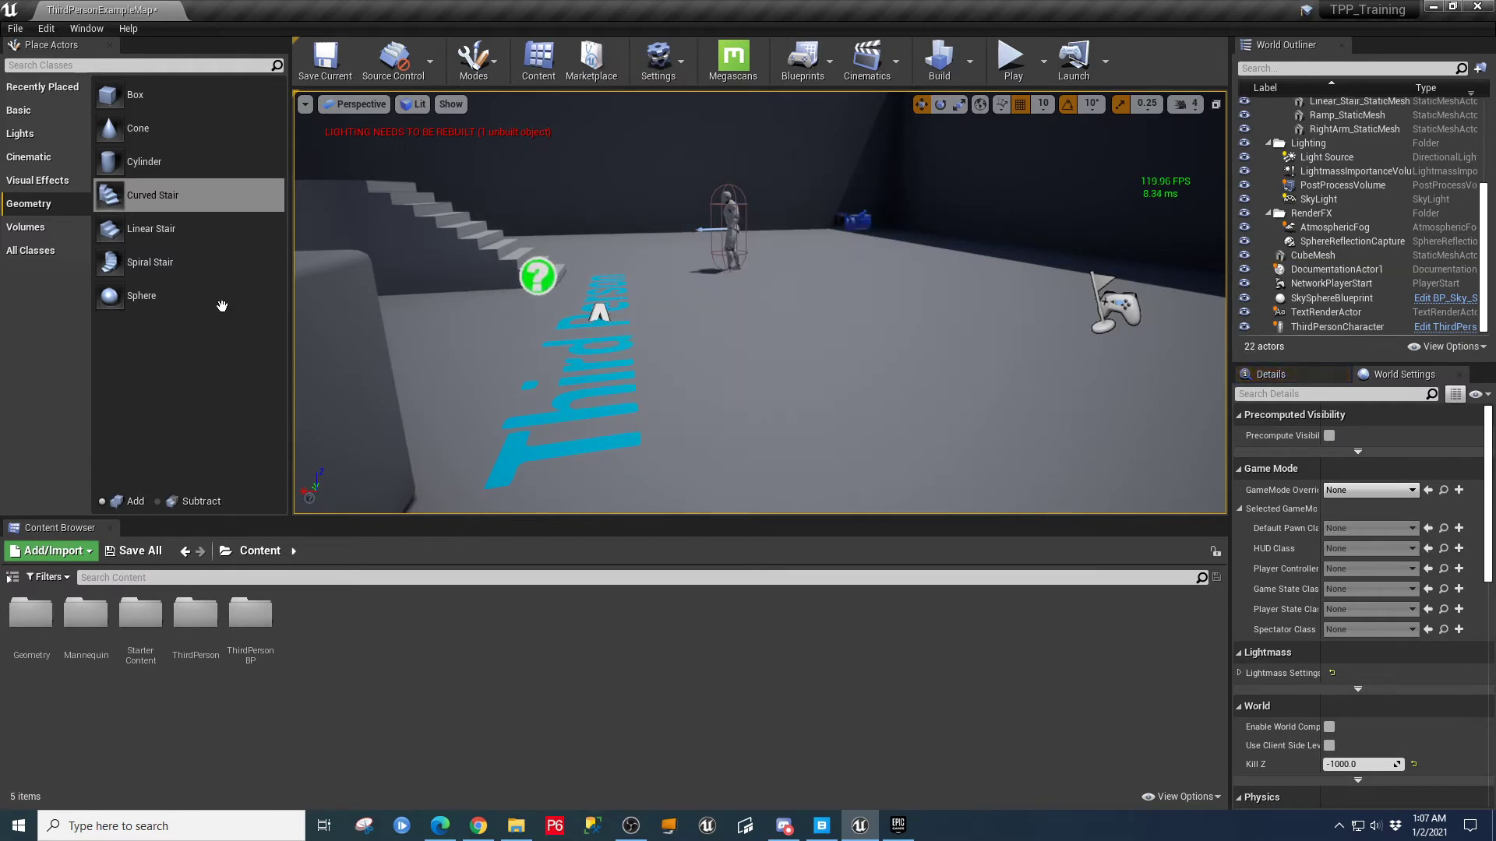
# - Browse the whole list of Volumes actors, widening the list so the longer names can be read
pyautogui.click(40, 235)
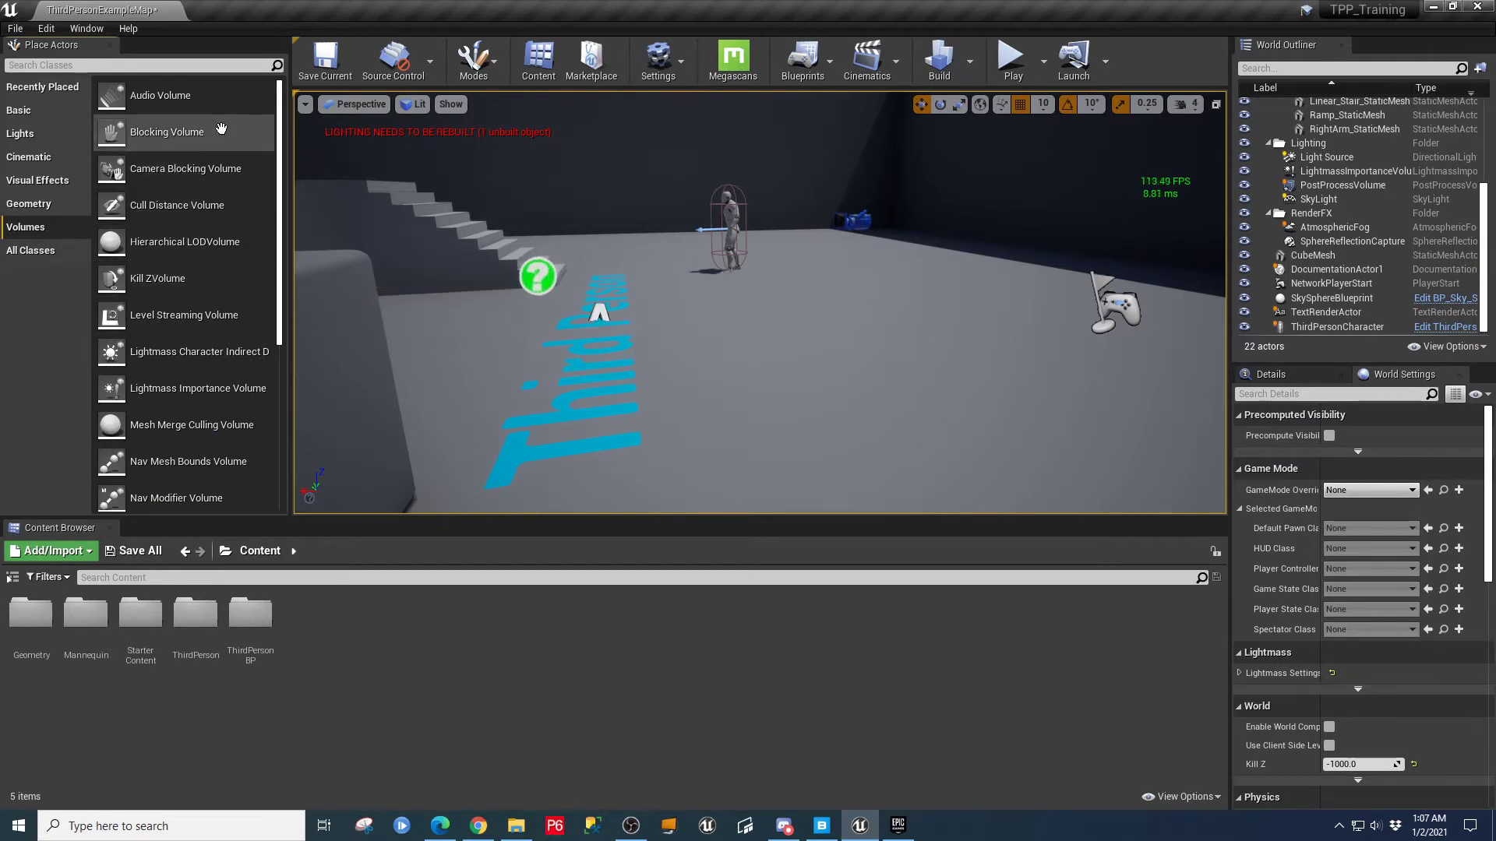
pyautogui.scroll(-5, 234, 265)
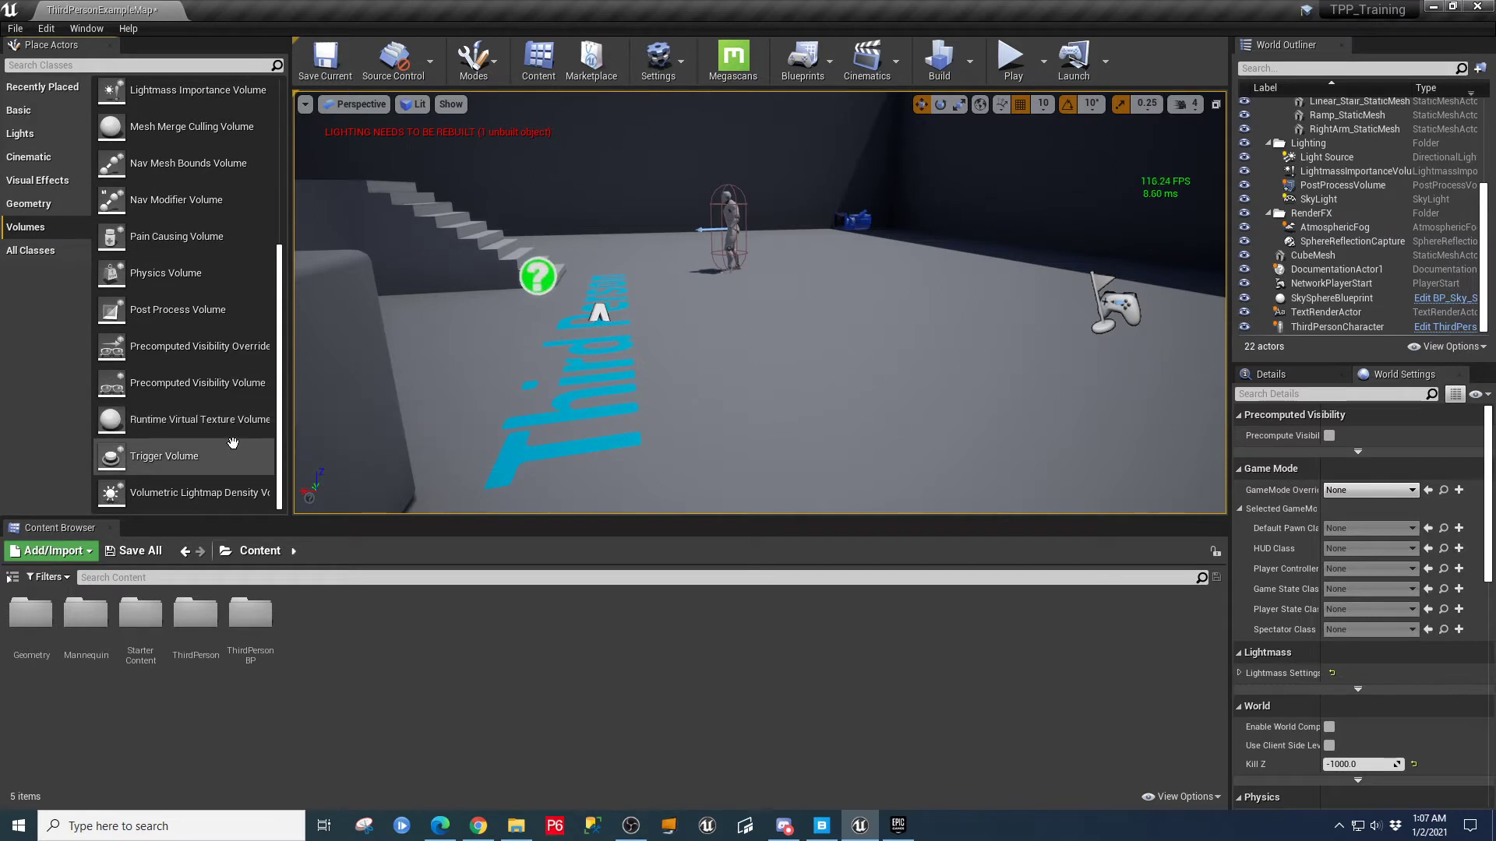
pyautogui.moveTo(289, 449); pyautogui.dragTo(305, 449)
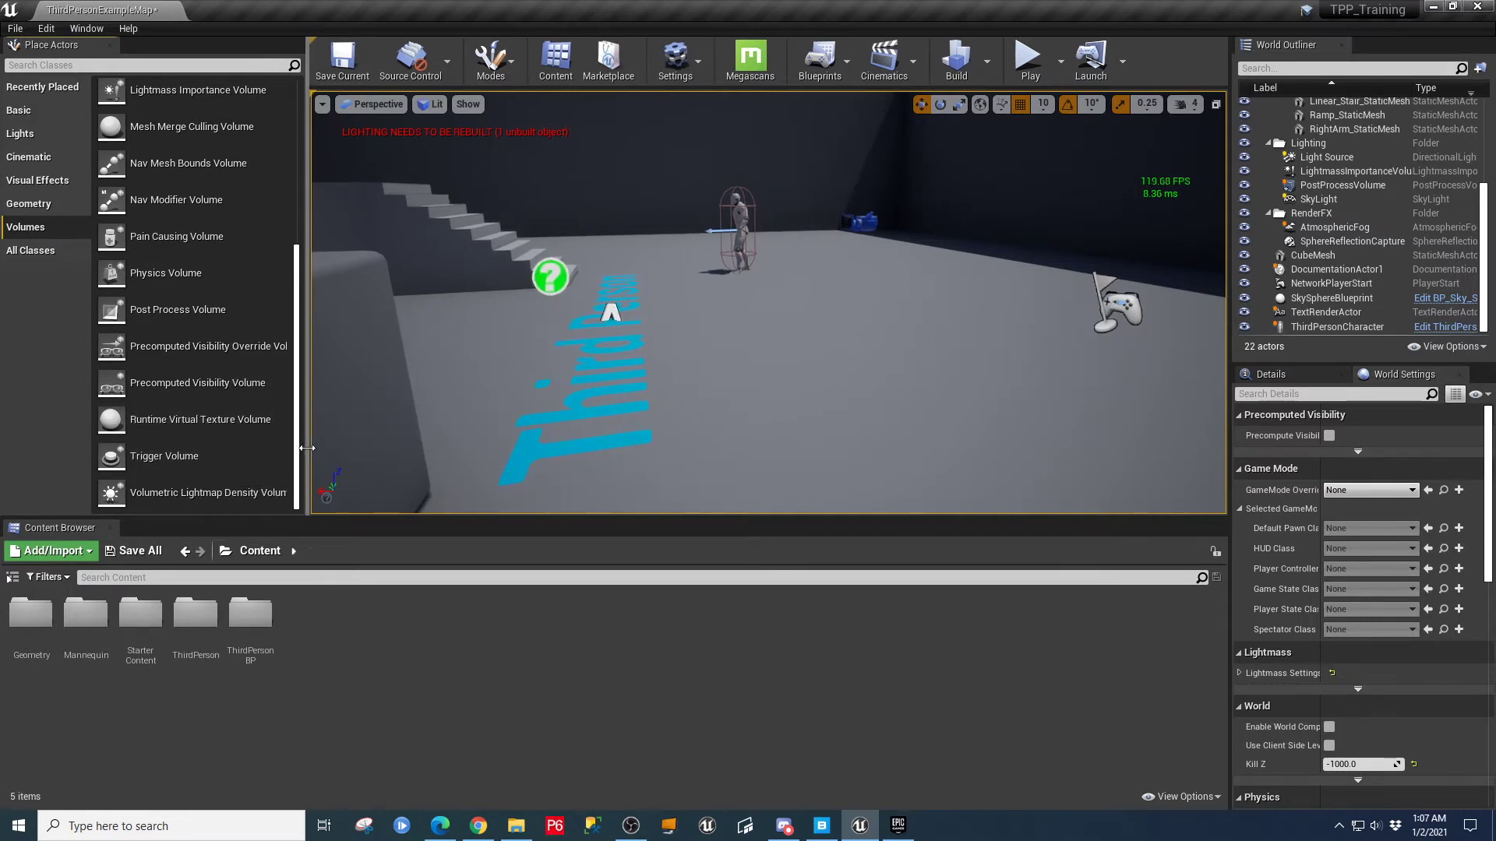
pyautogui.scroll(5, 261, 421)
pyautogui.scroll(1, 257, 389)
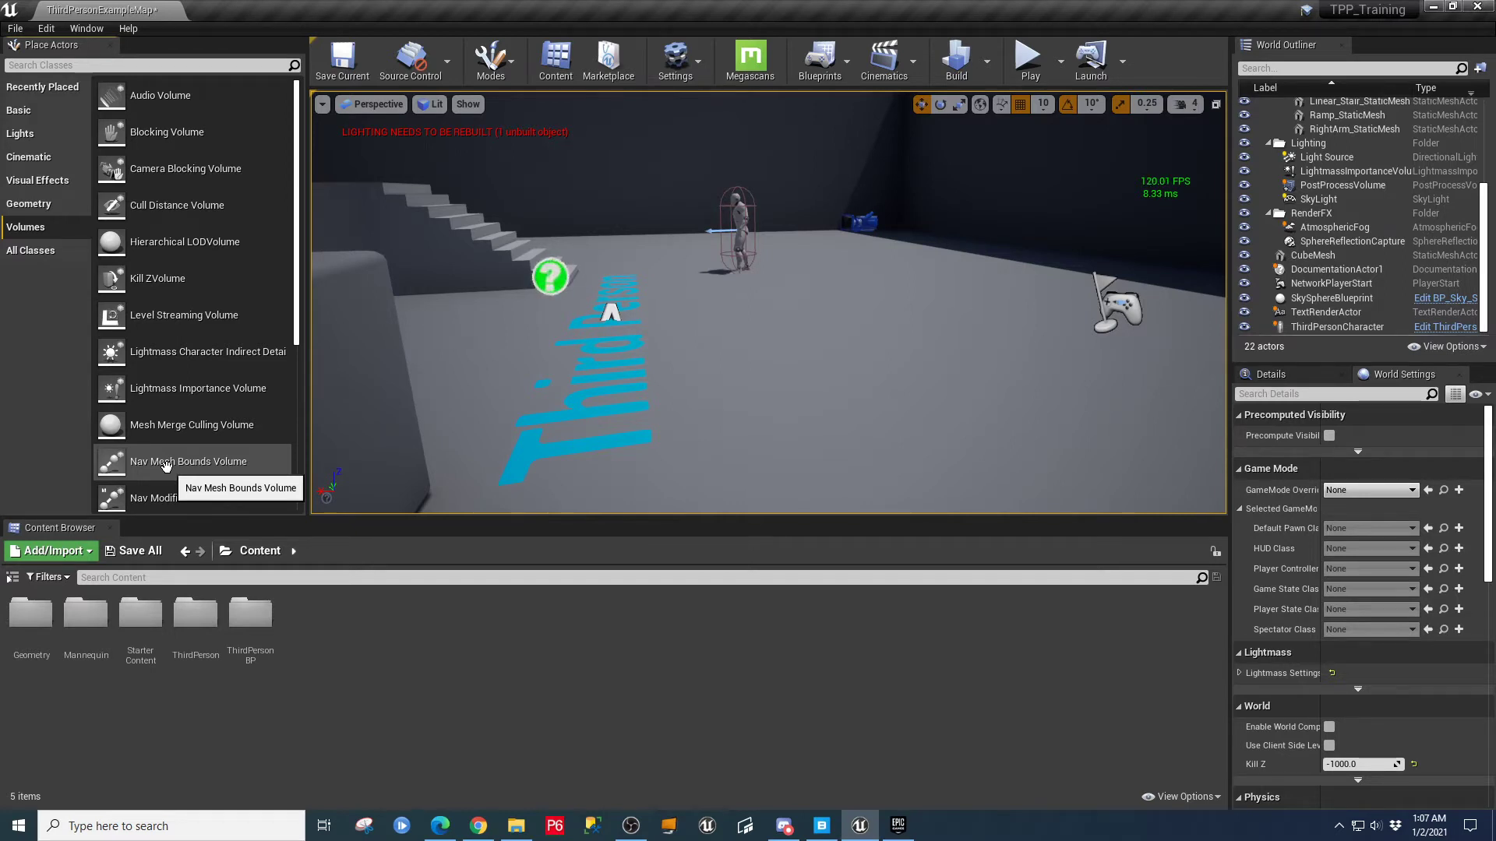
# - Place a Nav Mesh Bounds Volume on the floor beside the Third Person text, raise it, and display the navigation mesh
pyautogui.moveTo(166, 465); pyautogui.dragTo(795, 428)
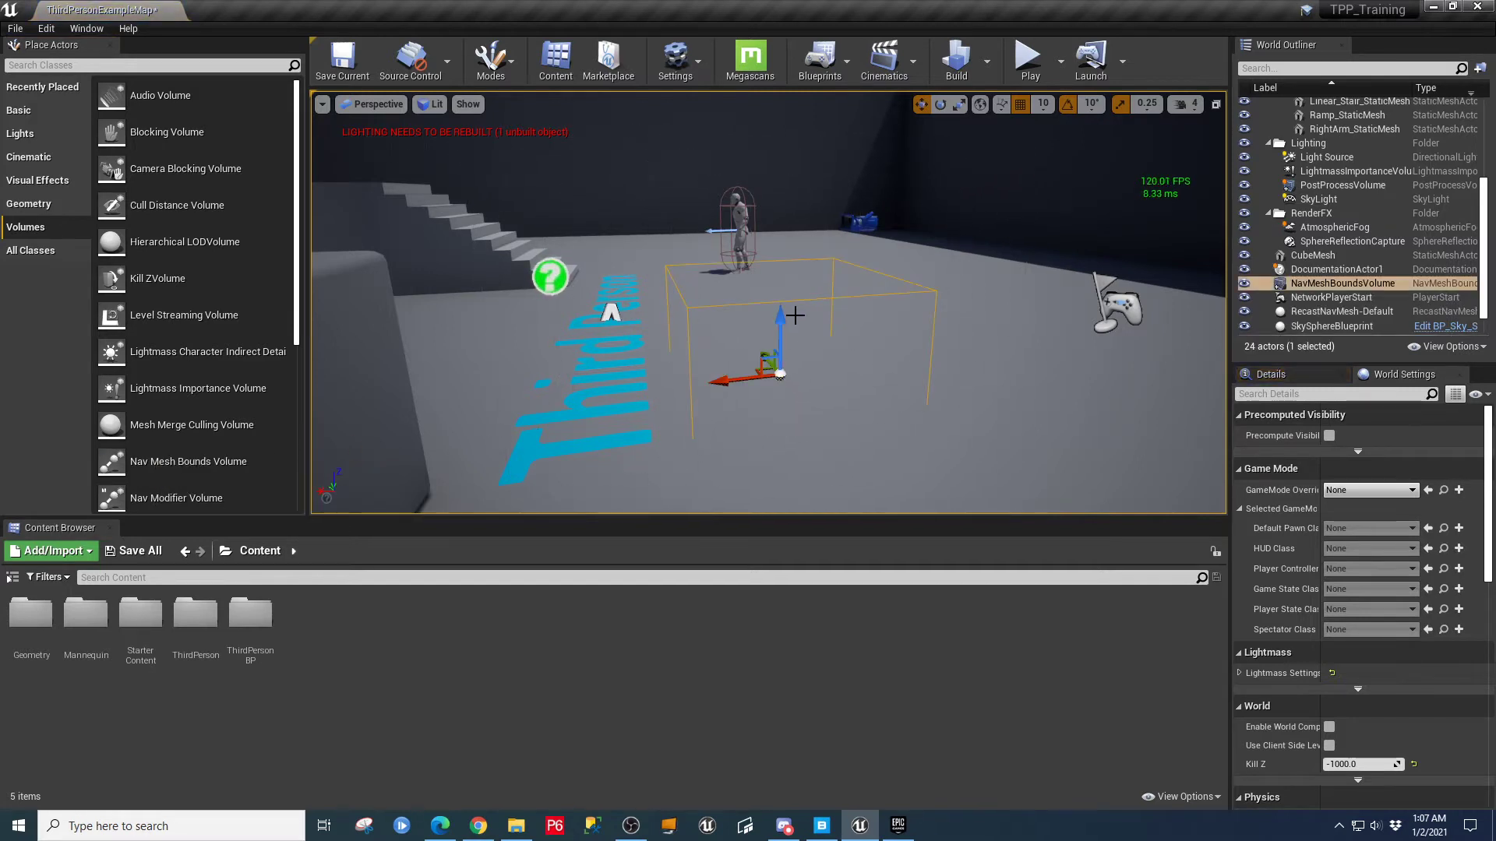
pyautogui.moveTo(781, 323); pyautogui.dragTo(783, 218)
pyautogui.press('p')
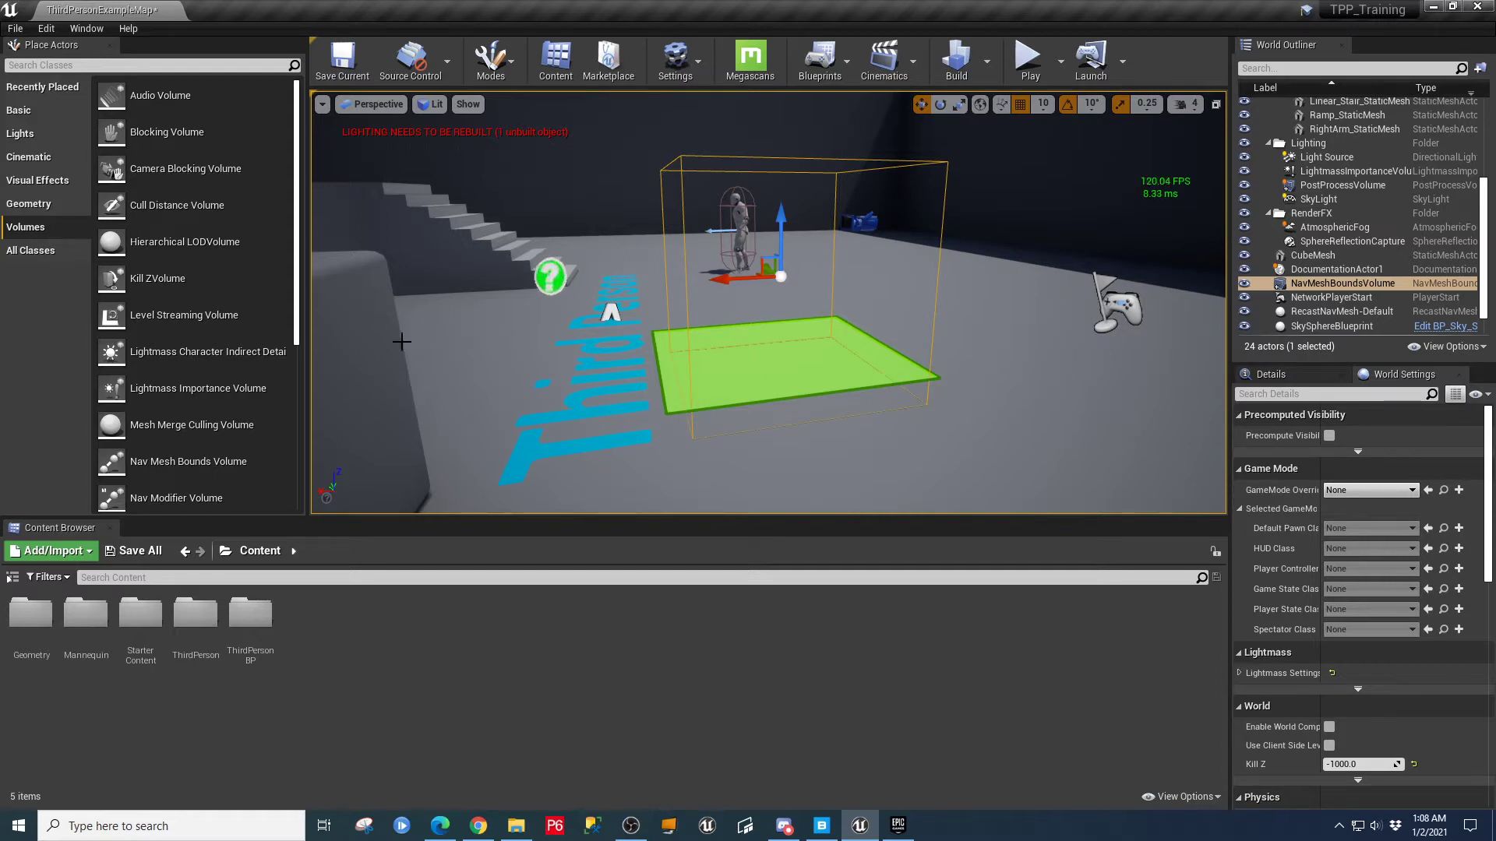
# - Scale the Nav Mesh Bounds Volume along its X and Y axes to spread the walkable area over the floor and blocks
pyautogui.click(959, 104)
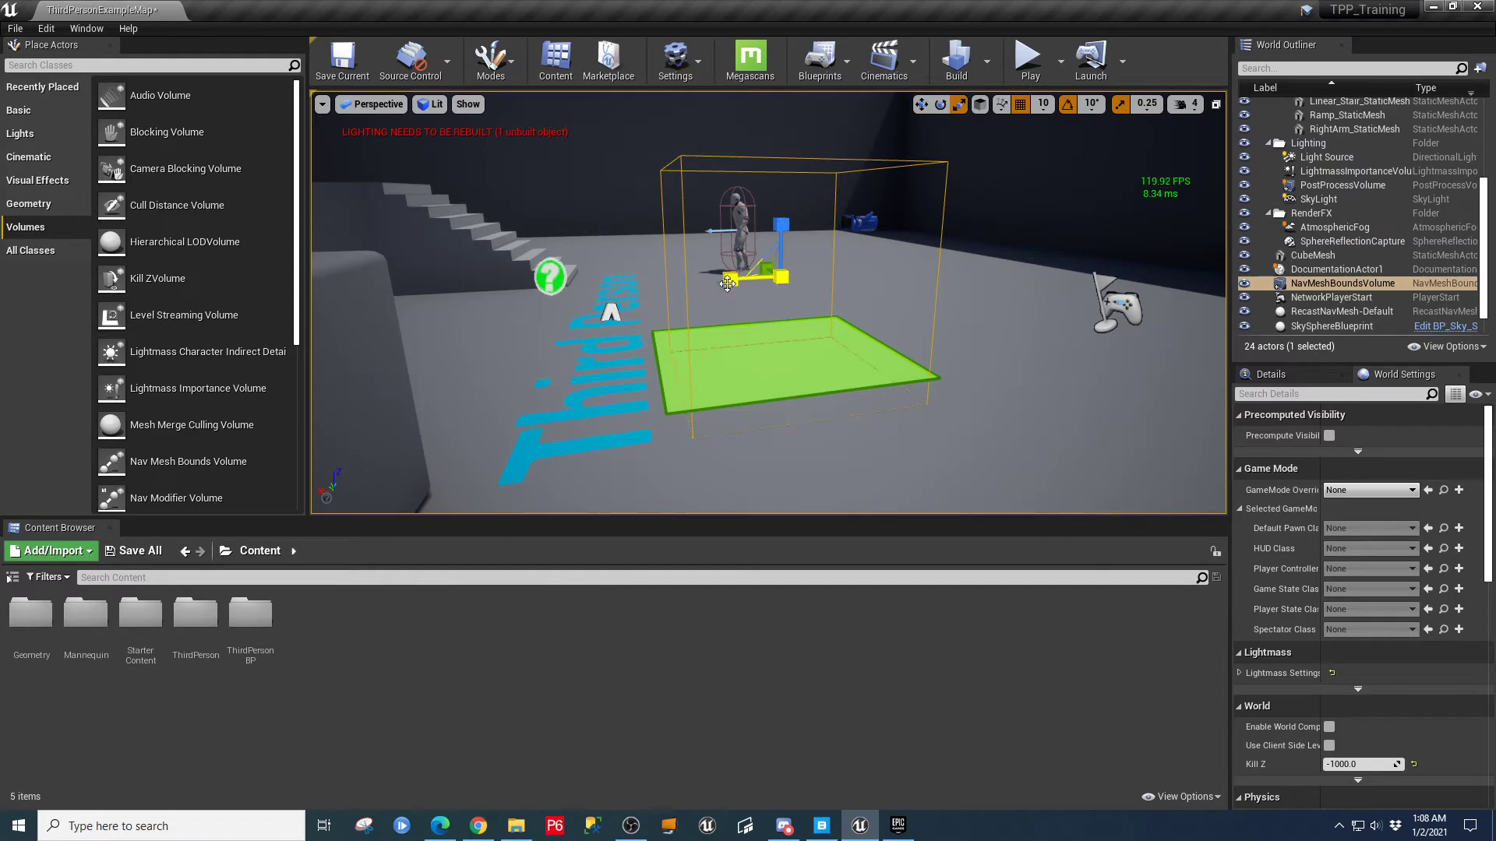
pyautogui.moveTo(727, 284); pyautogui.dragTo(616, 290)
pyautogui.moveTo(963, 300)
pyautogui.mouseDown(button='right')
pyautogui.moveTo(954, 498)
pyautogui.moveTo(951, 390)
pyautogui.moveTo(919, 370)
pyautogui.moveTo(1002, 335)
pyautogui.moveTo(1005, 397)
pyautogui.moveTo(1060, 421)
pyautogui.moveTo(1044, 300)
pyautogui.moveTo(1004, 316)
pyautogui.moveTo(957, 302)
pyautogui.mouseUp(button='right')
pyautogui.press('s')
pyautogui.press('s')
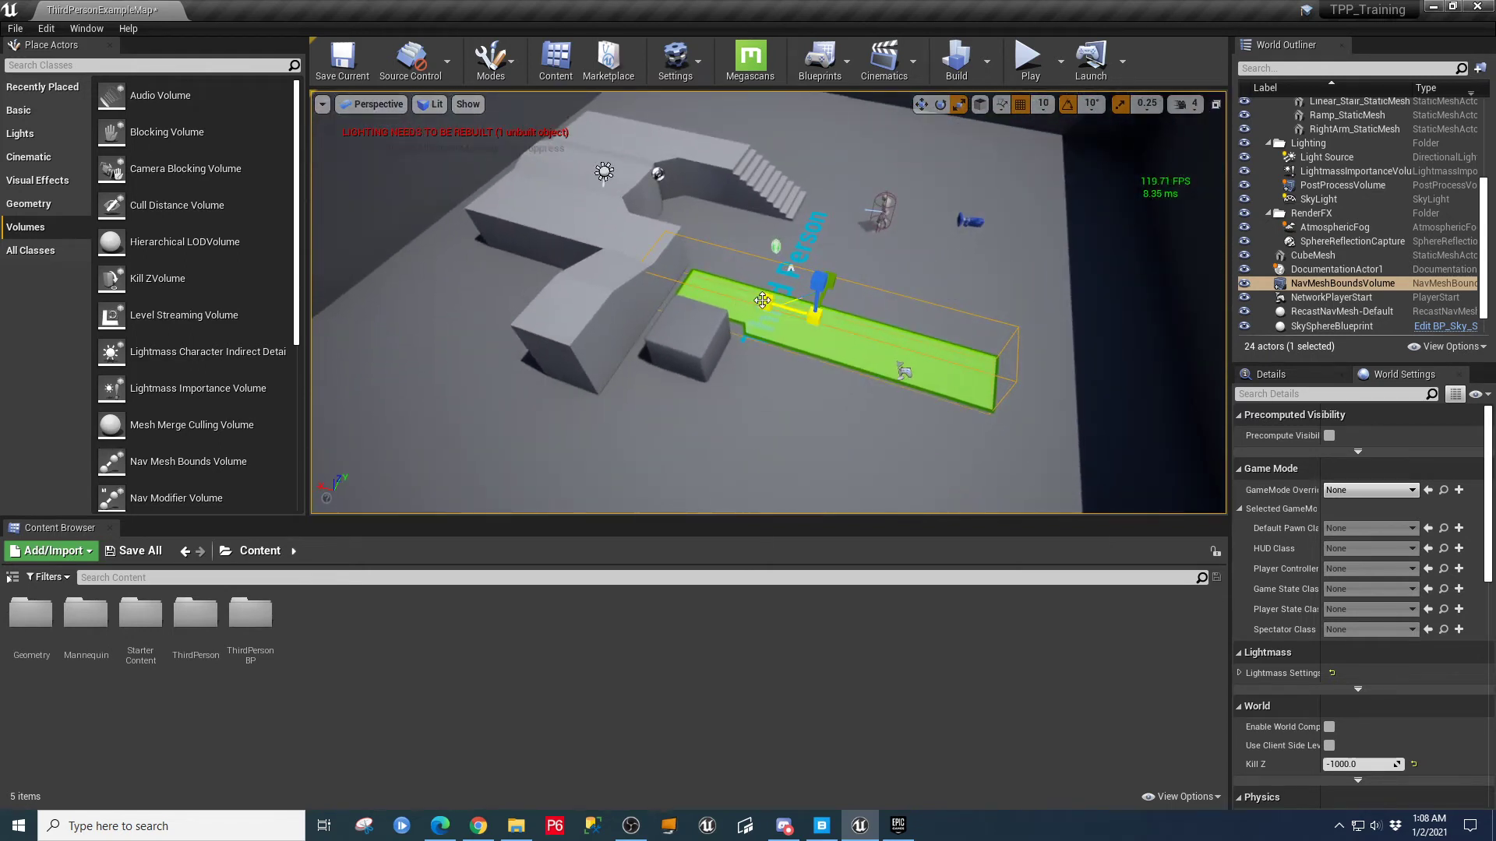
pyautogui.moveTo(766, 301); pyautogui.dragTo(821, 296)
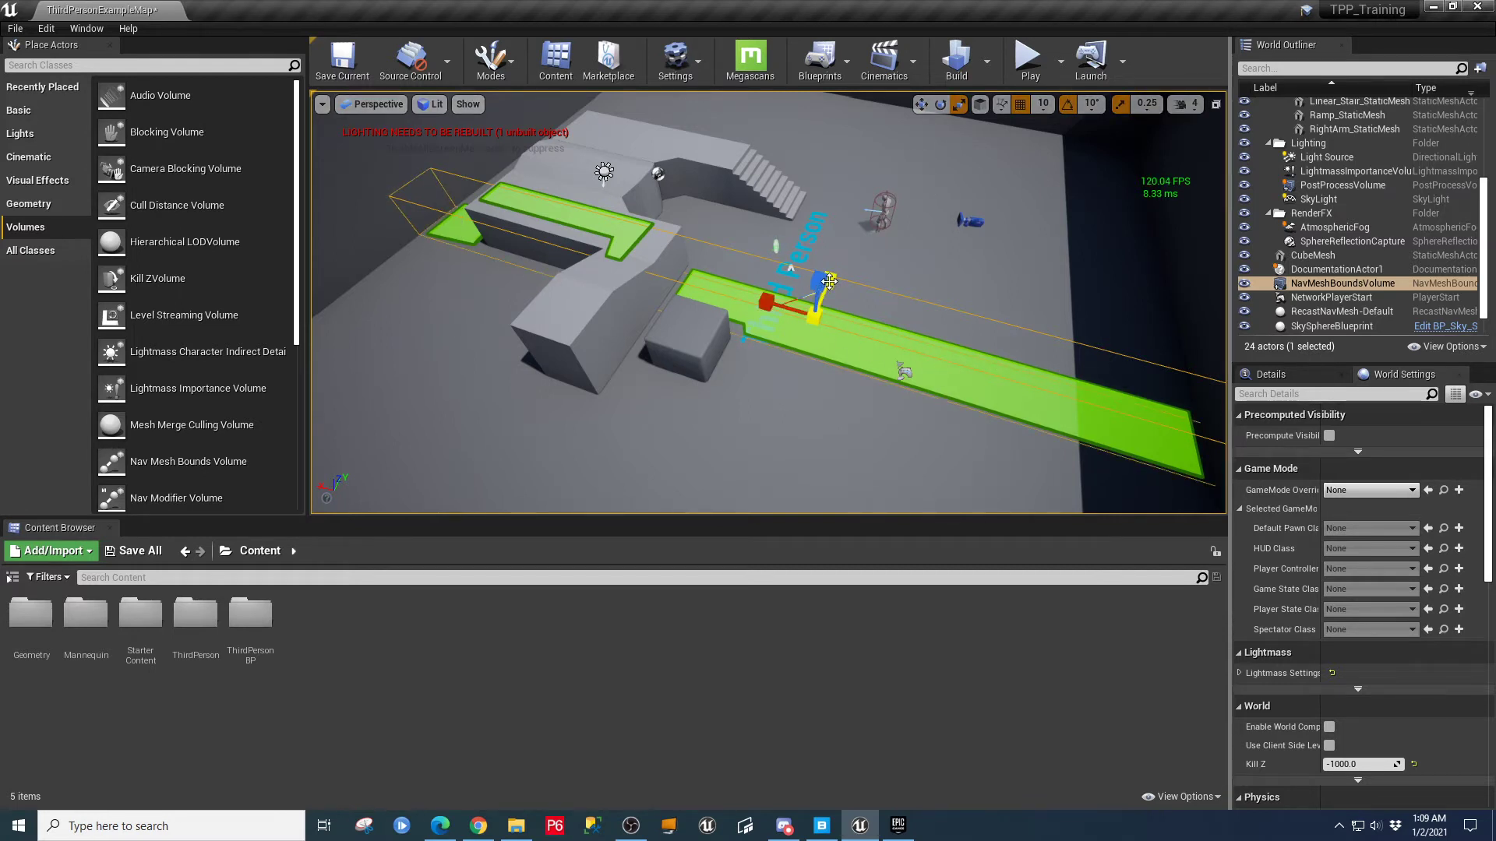
pyautogui.moveTo(831, 280); pyautogui.dragTo(846, 249)
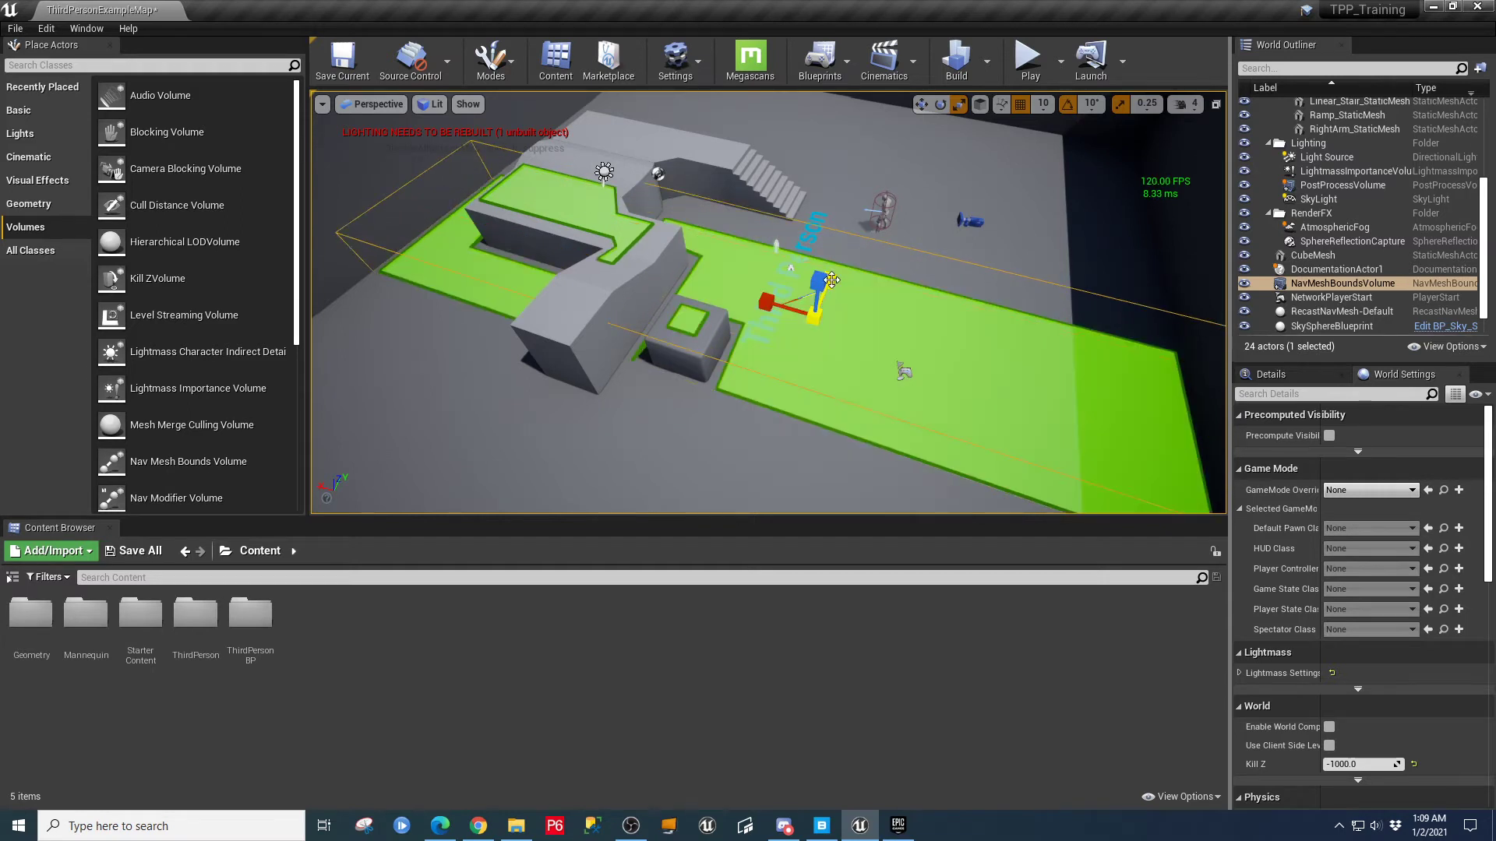
# - Widen the Nav Mesh Bounds Volume along its Y axis to take in the stairs, and toggle the navigation mesh display off and on
pyautogui.moveTo(832, 280); pyautogui.dragTo(834, 278)
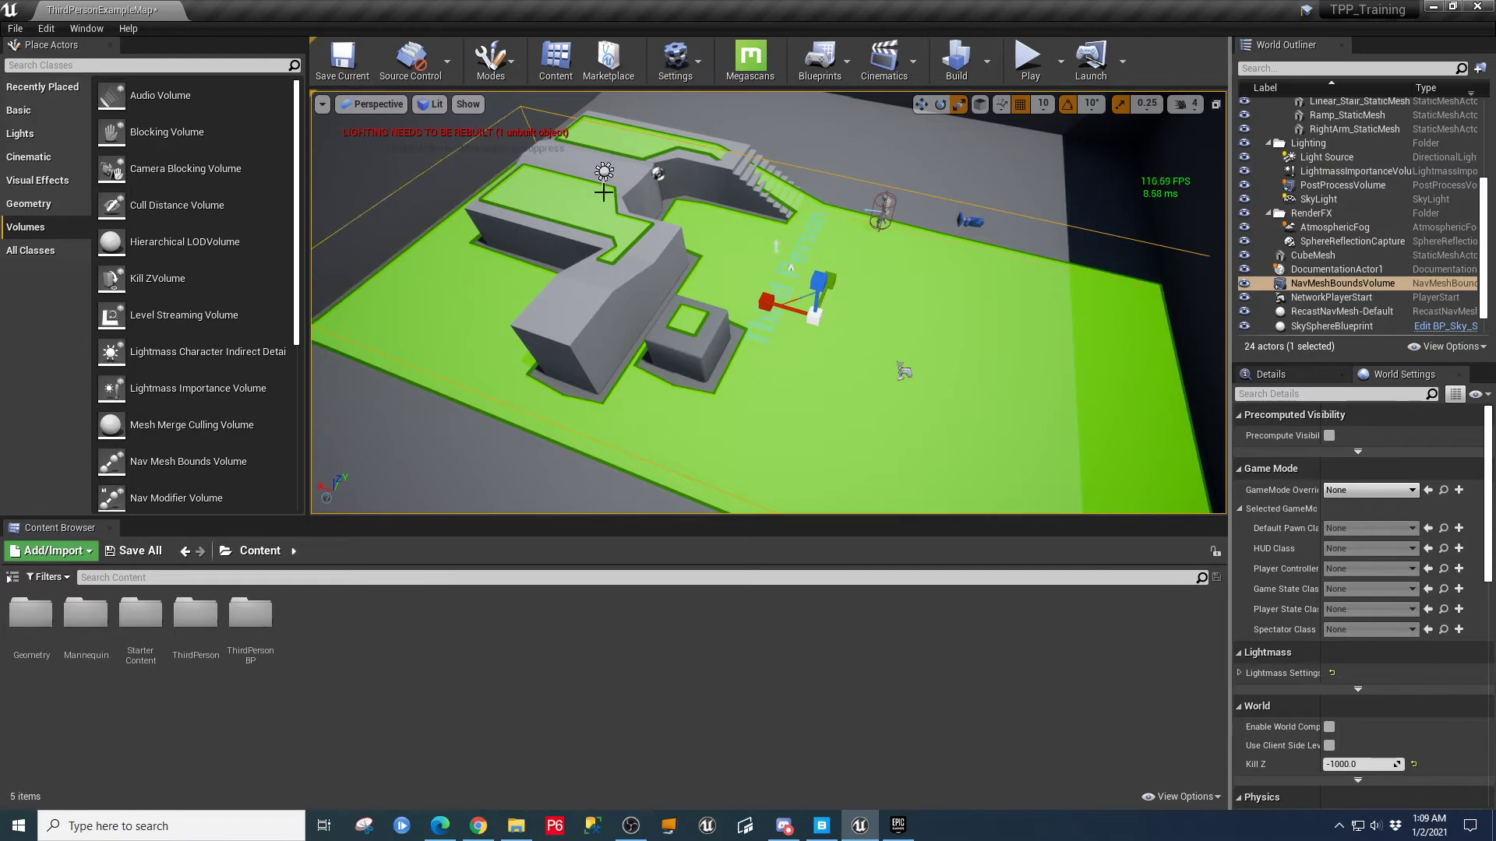
pyautogui.moveTo(670, 194); pyautogui.dragTo(770, 255, button='right')
pyautogui.press('w')
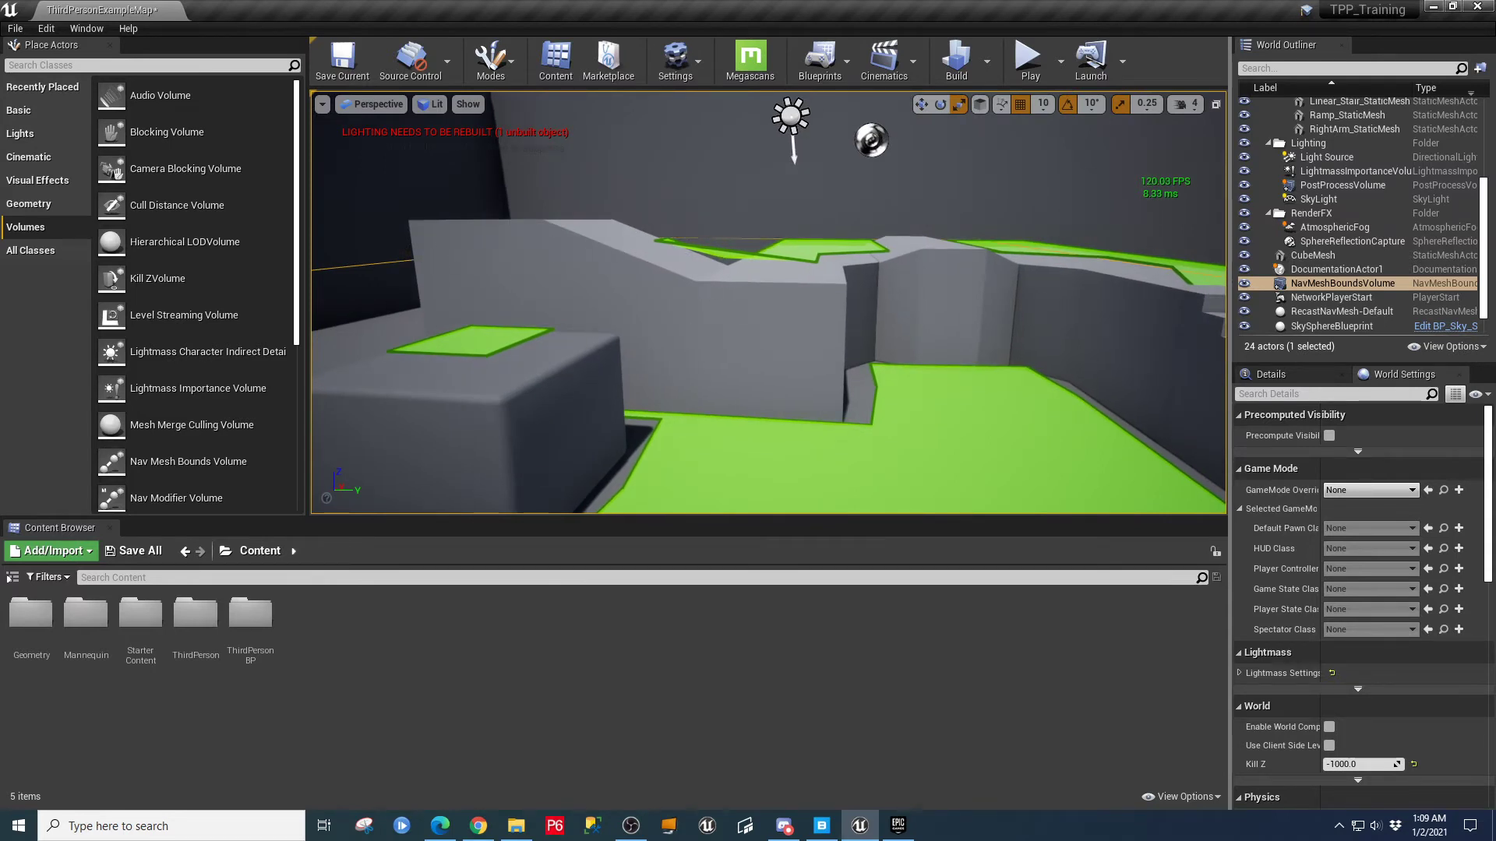
pyautogui.moveTo(770, 255); pyautogui.dragTo(701, 325, button='right')
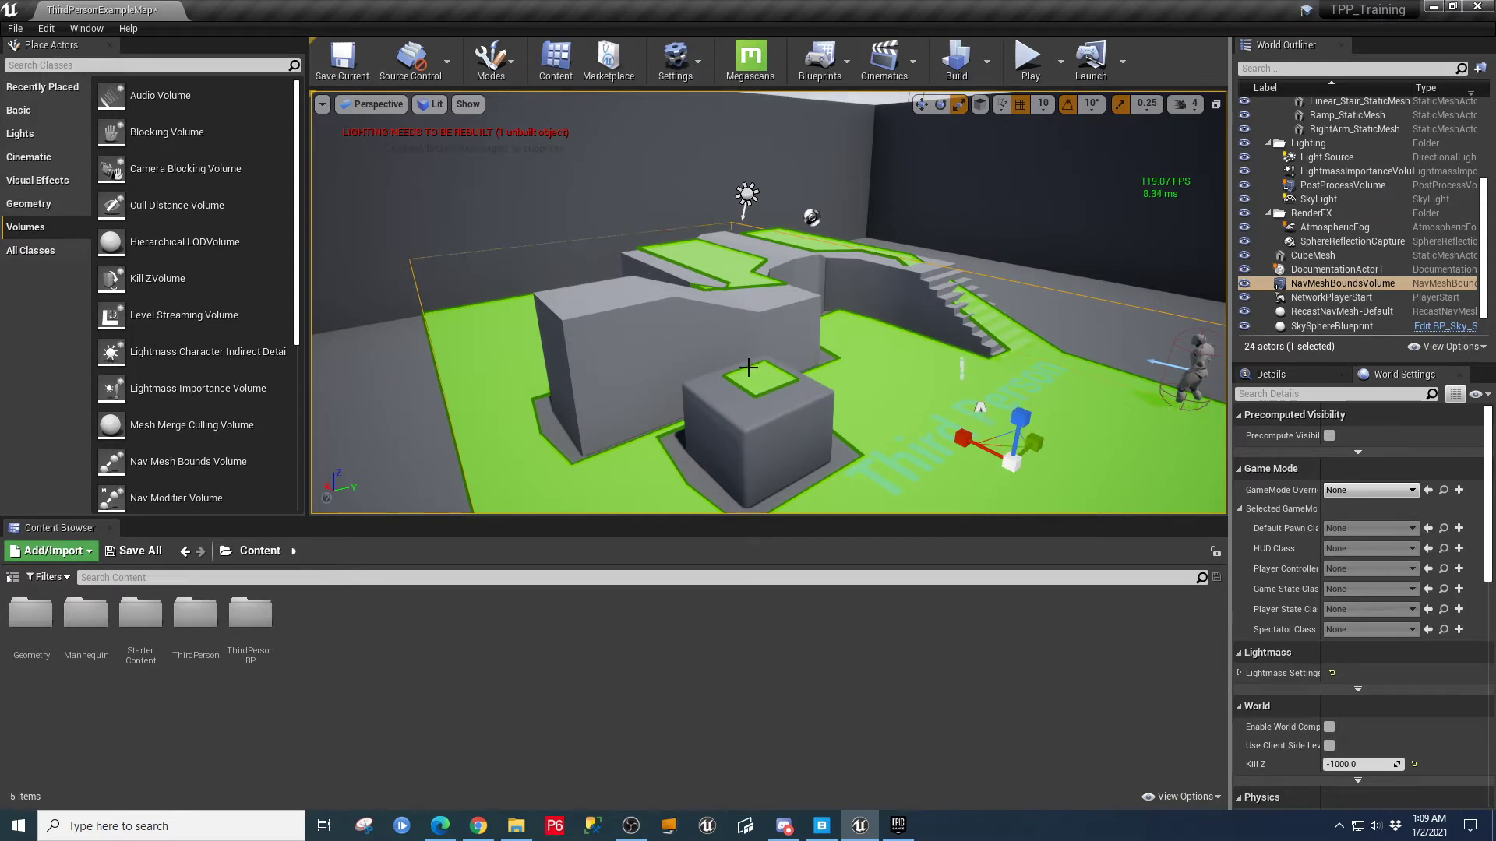
pyautogui.press('p')
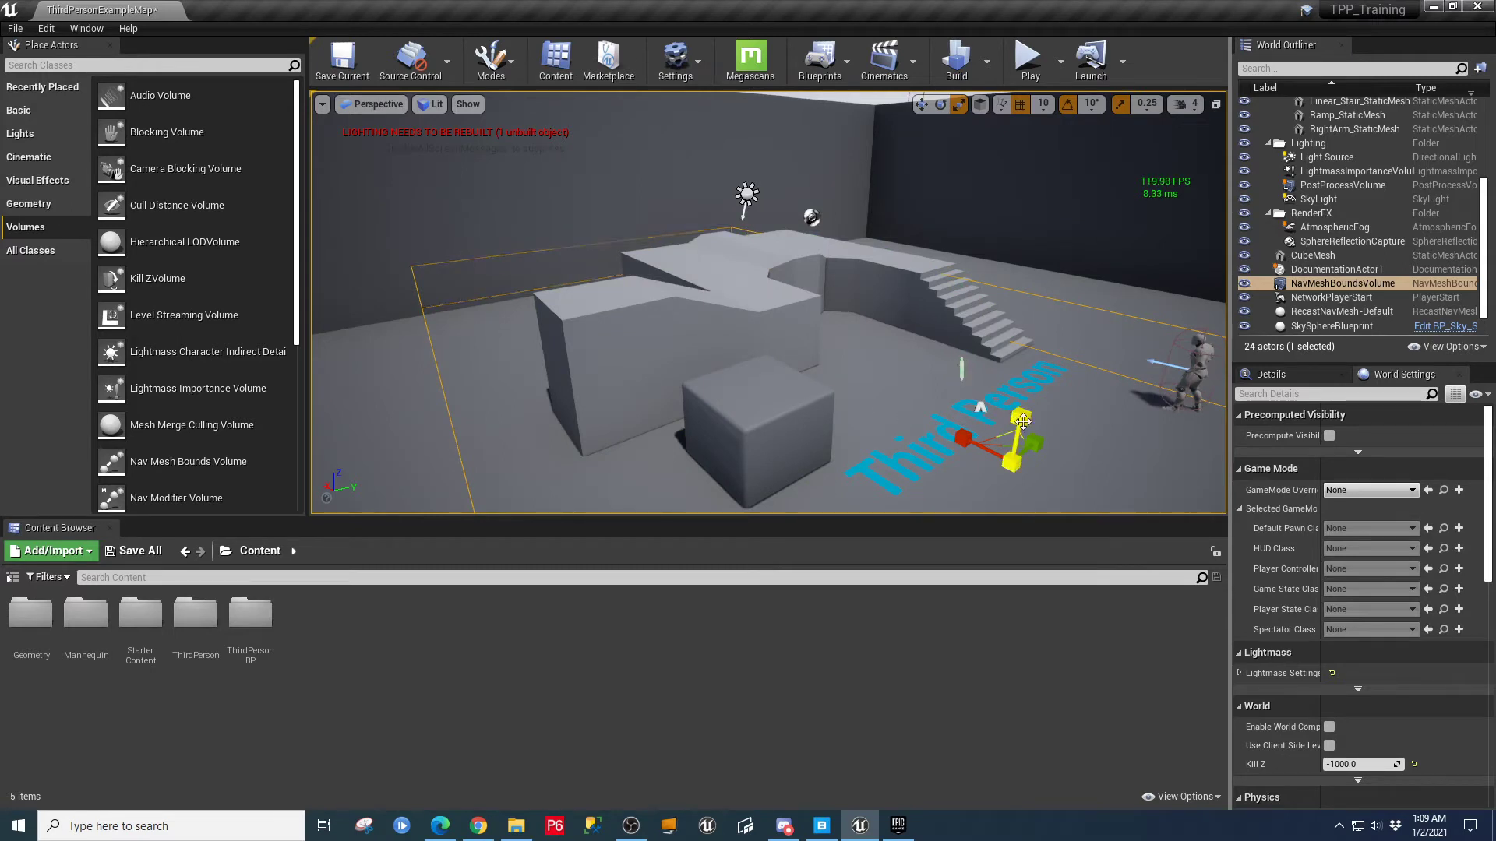
pyautogui.press('p')
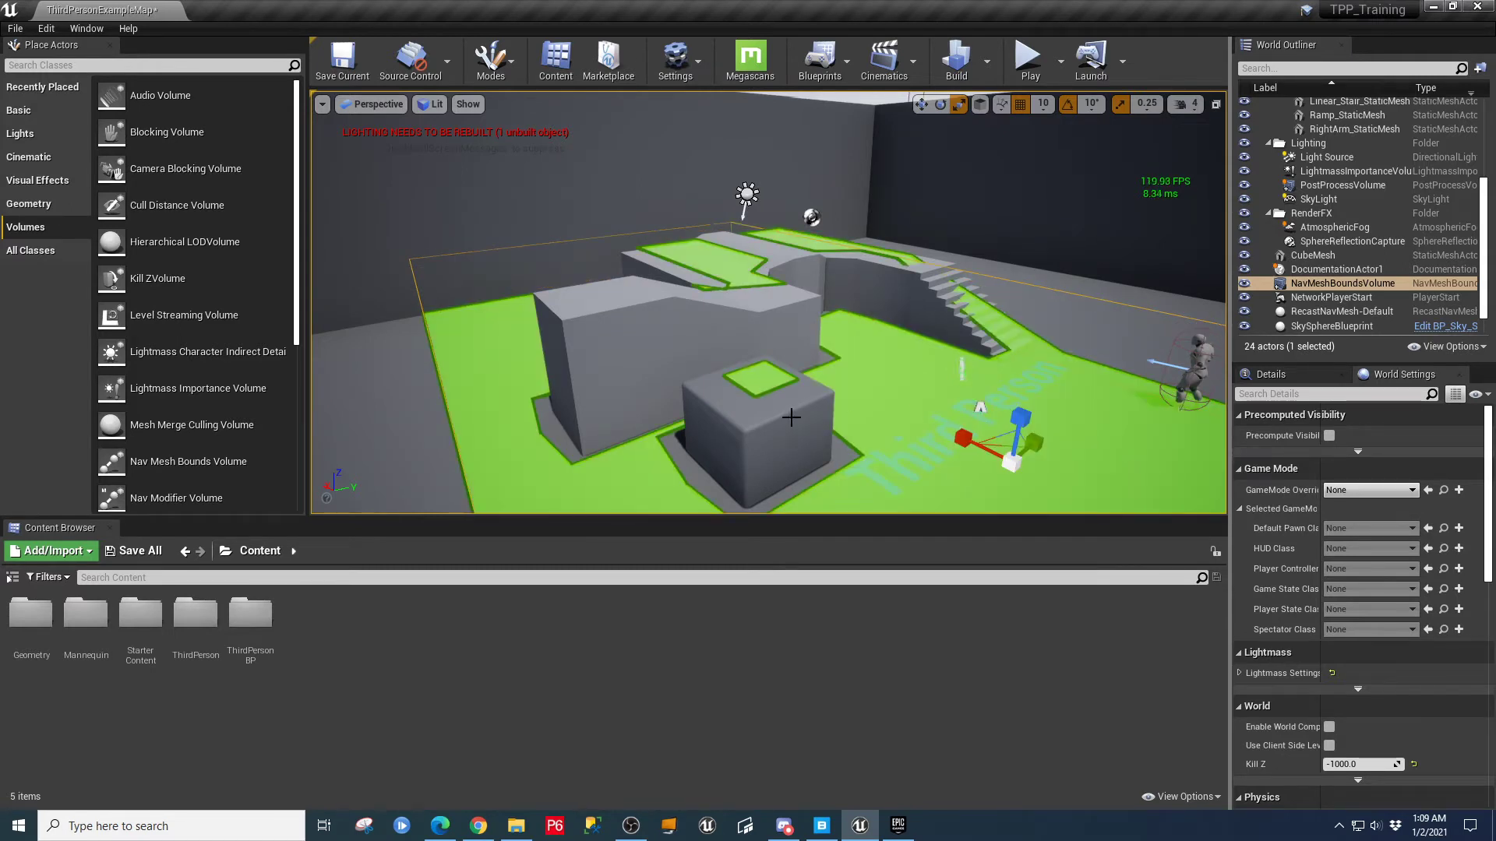
# - Lower the Nav Mesh Bounds Volume until only the floor is walkable, and raise it to include the top of the cube
pyautogui.click(921, 104)
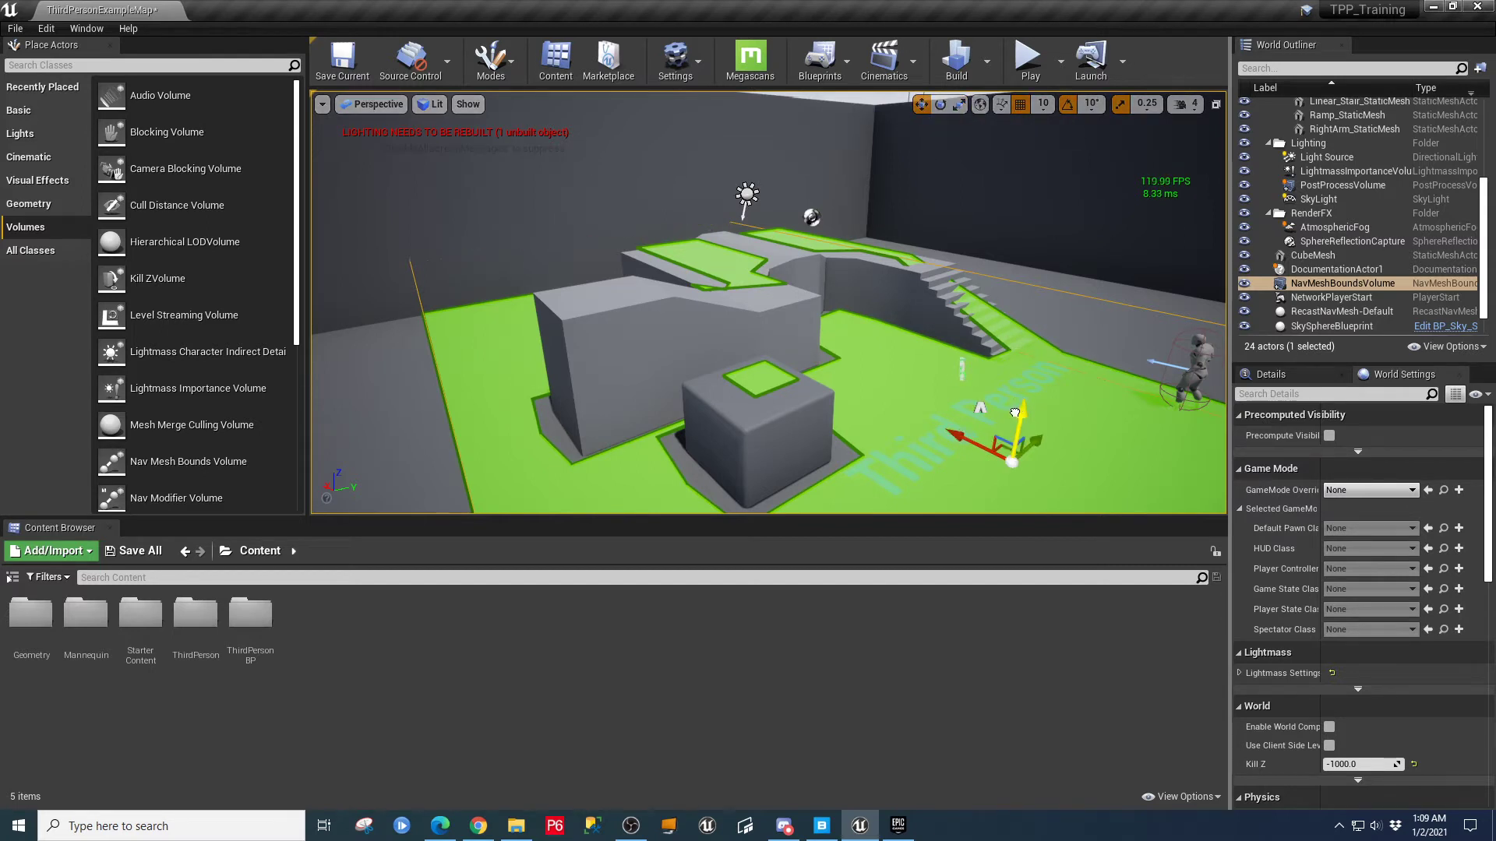
pyautogui.moveTo(1014, 412); pyautogui.dragTo(1017, 442)
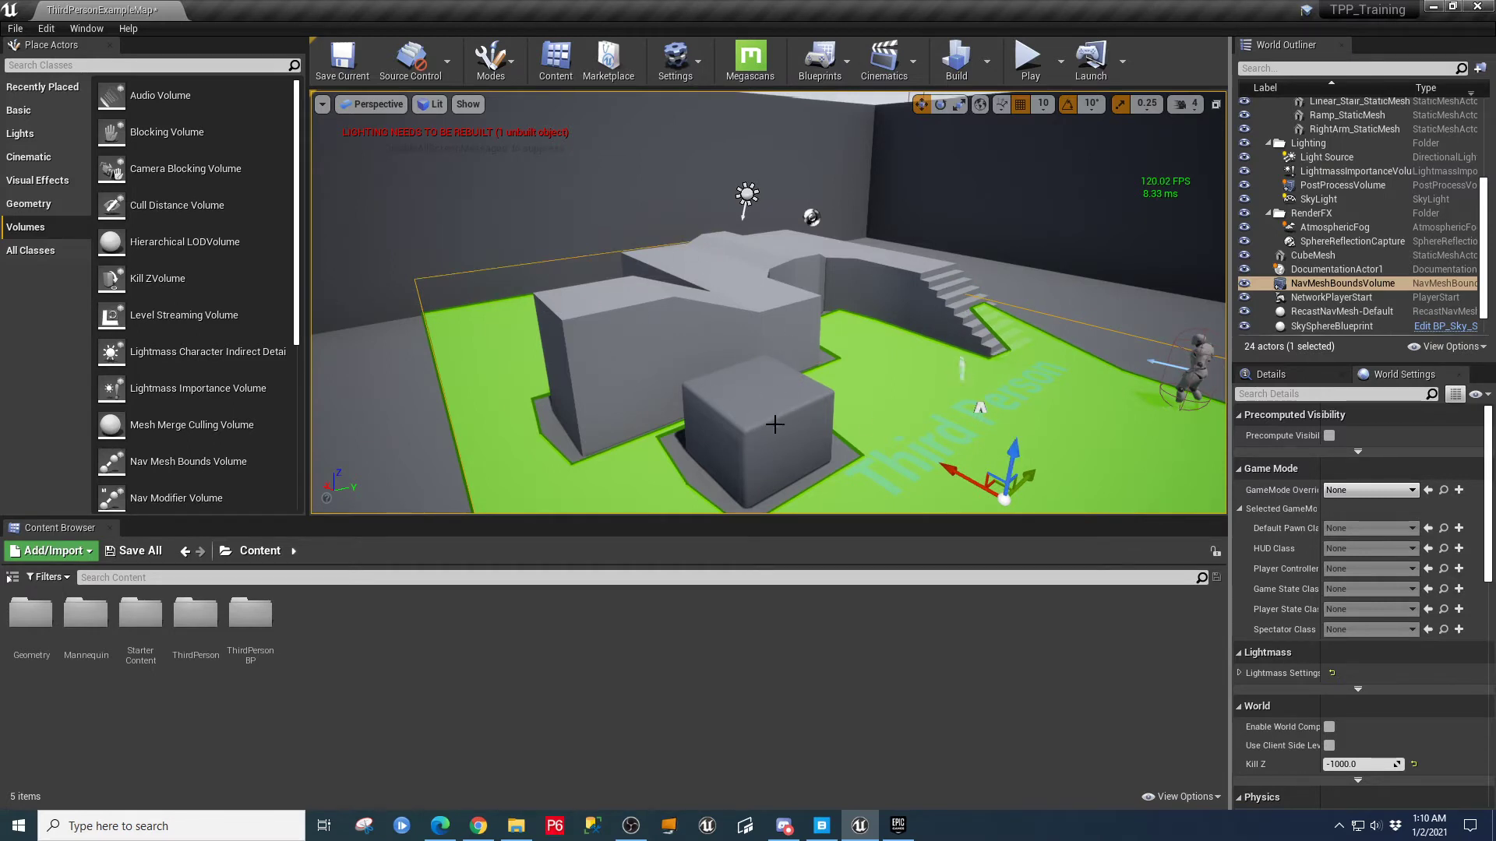
pyautogui.moveTo(1014, 456); pyautogui.dragTo(1024, 406)
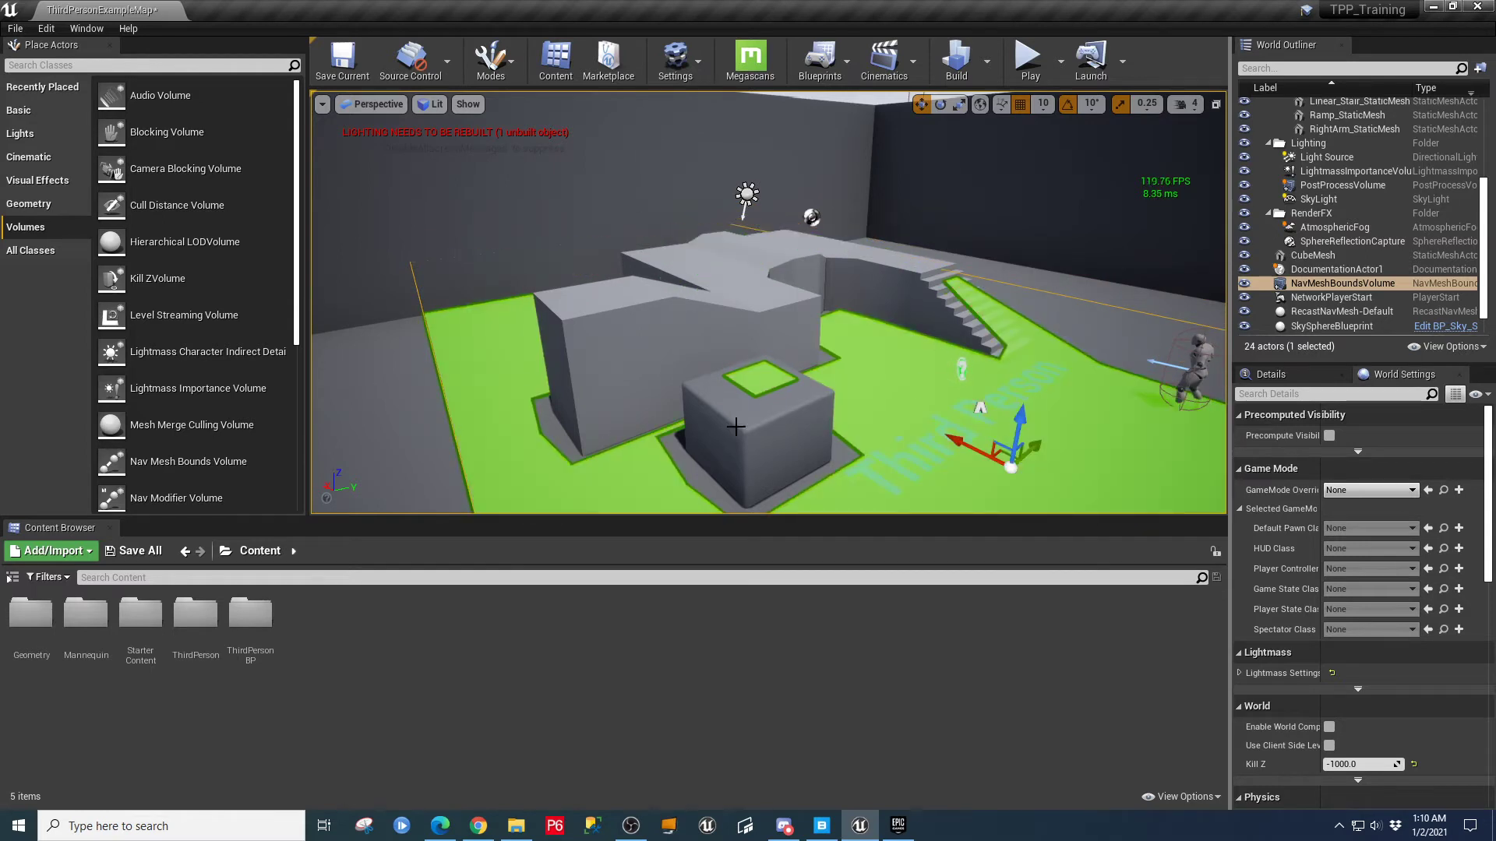
# - Scale the Nav Mesh Bounds Volume taller along Z to cover the upper walkway and wider along Y, and clear the selection
pyautogui.click(959, 104)
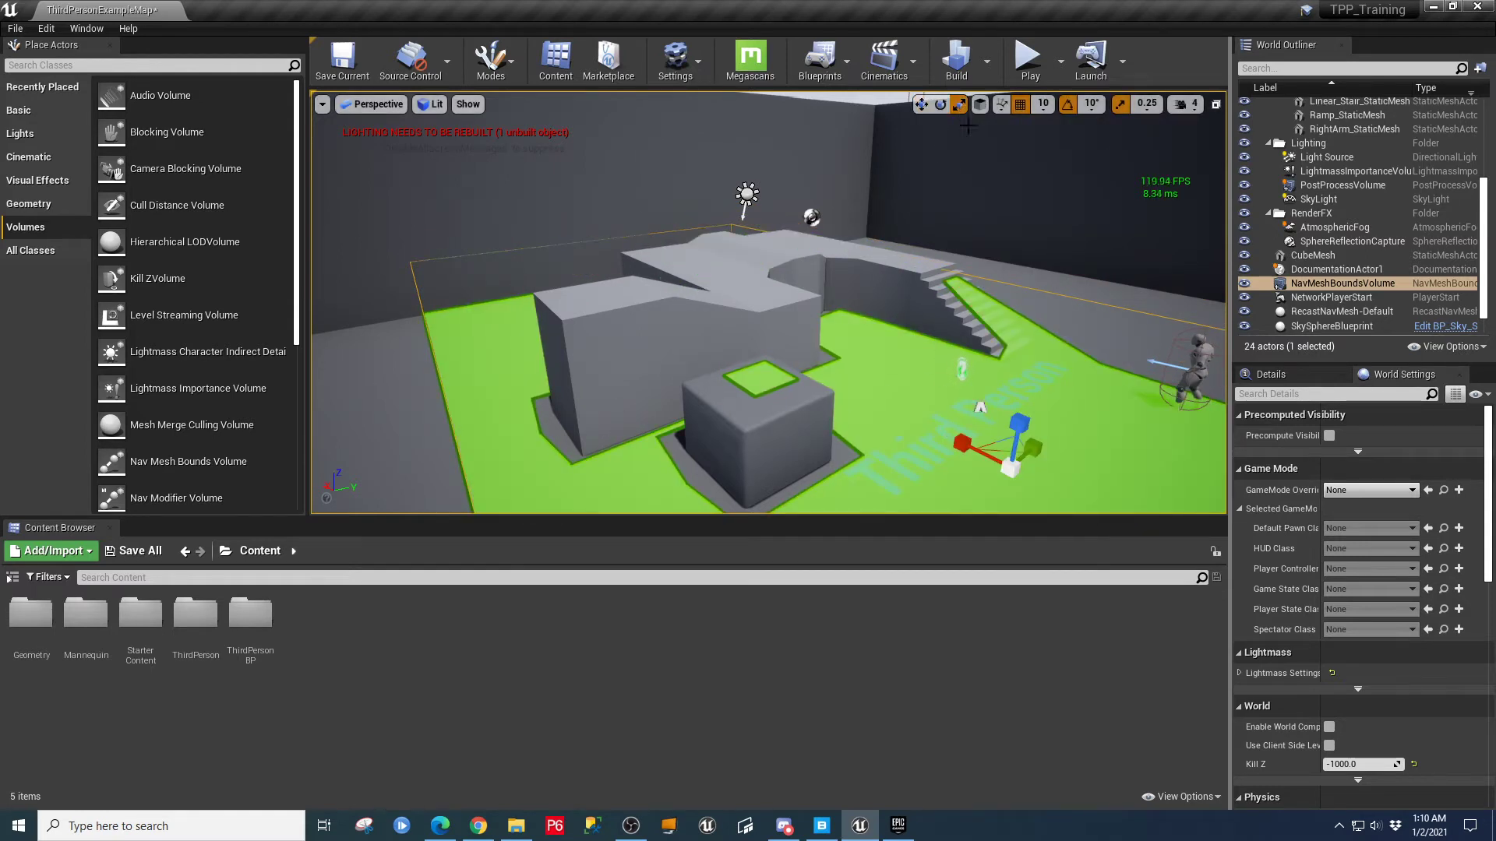
pyautogui.moveTo(1020, 420); pyautogui.dragTo(1020, 419)
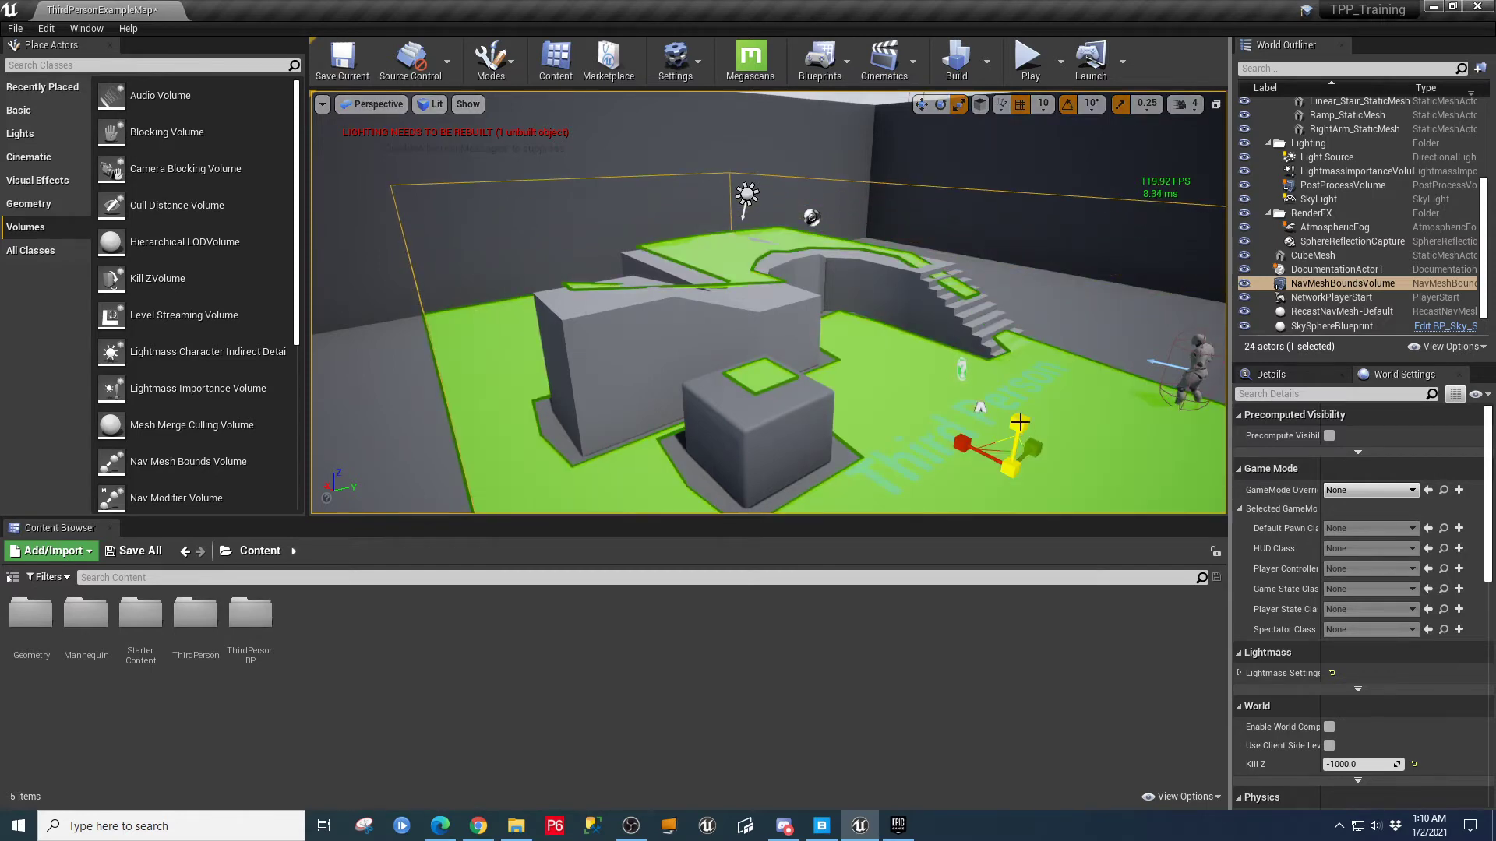
pyautogui.moveTo(613, 312); pyautogui.dragTo(600, 468, button='right')
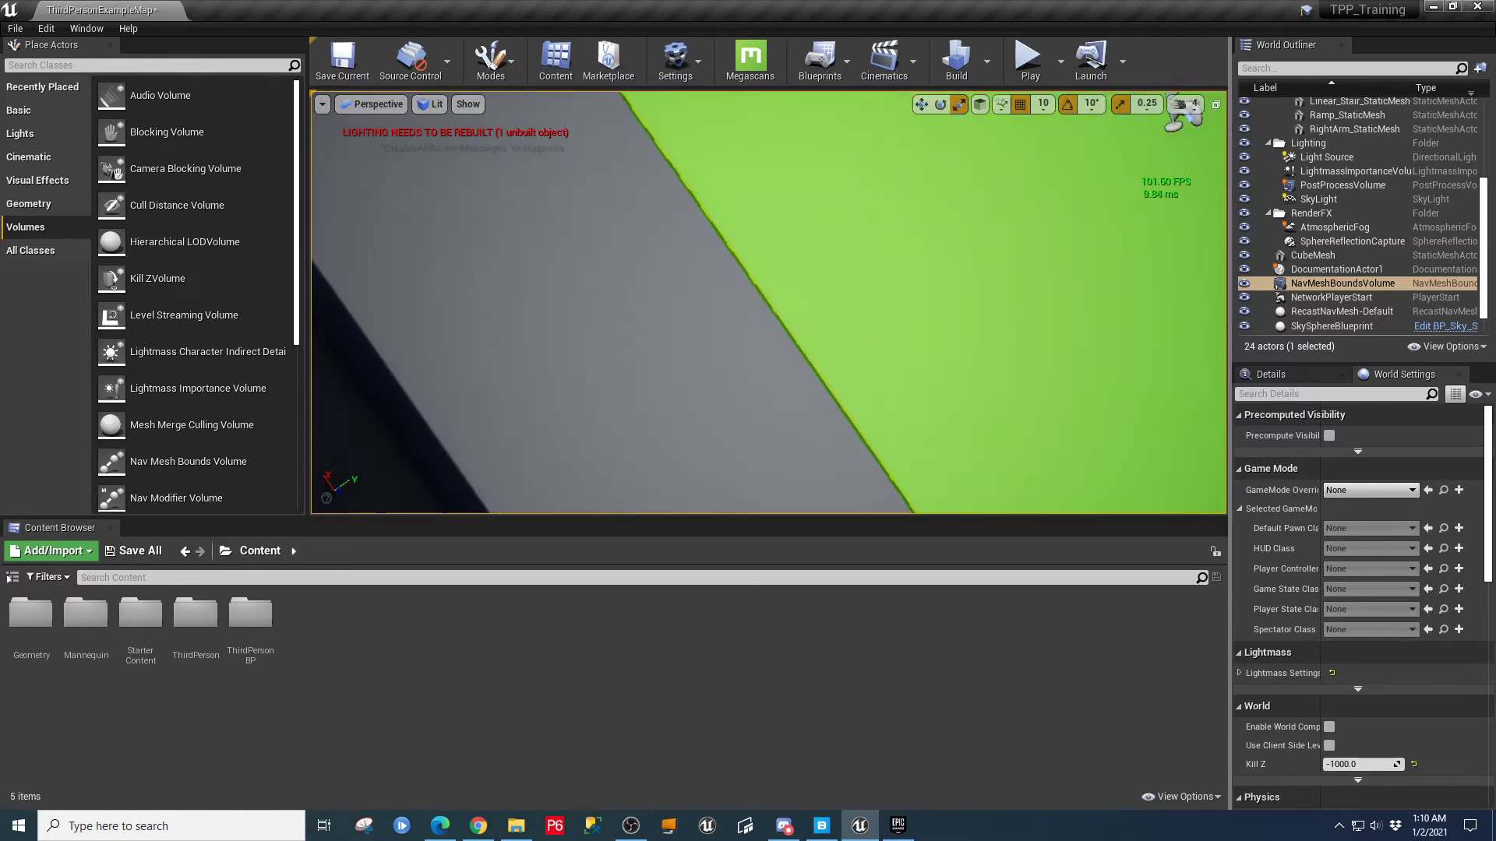
pyautogui.press('f')
pyautogui.moveTo(768, 304); pyautogui.dragTo(912, 347, button='right')
pyautogui.press('s')
pyautogui.moveTo(812, 336); pyautogui.dragTo(817, 333)
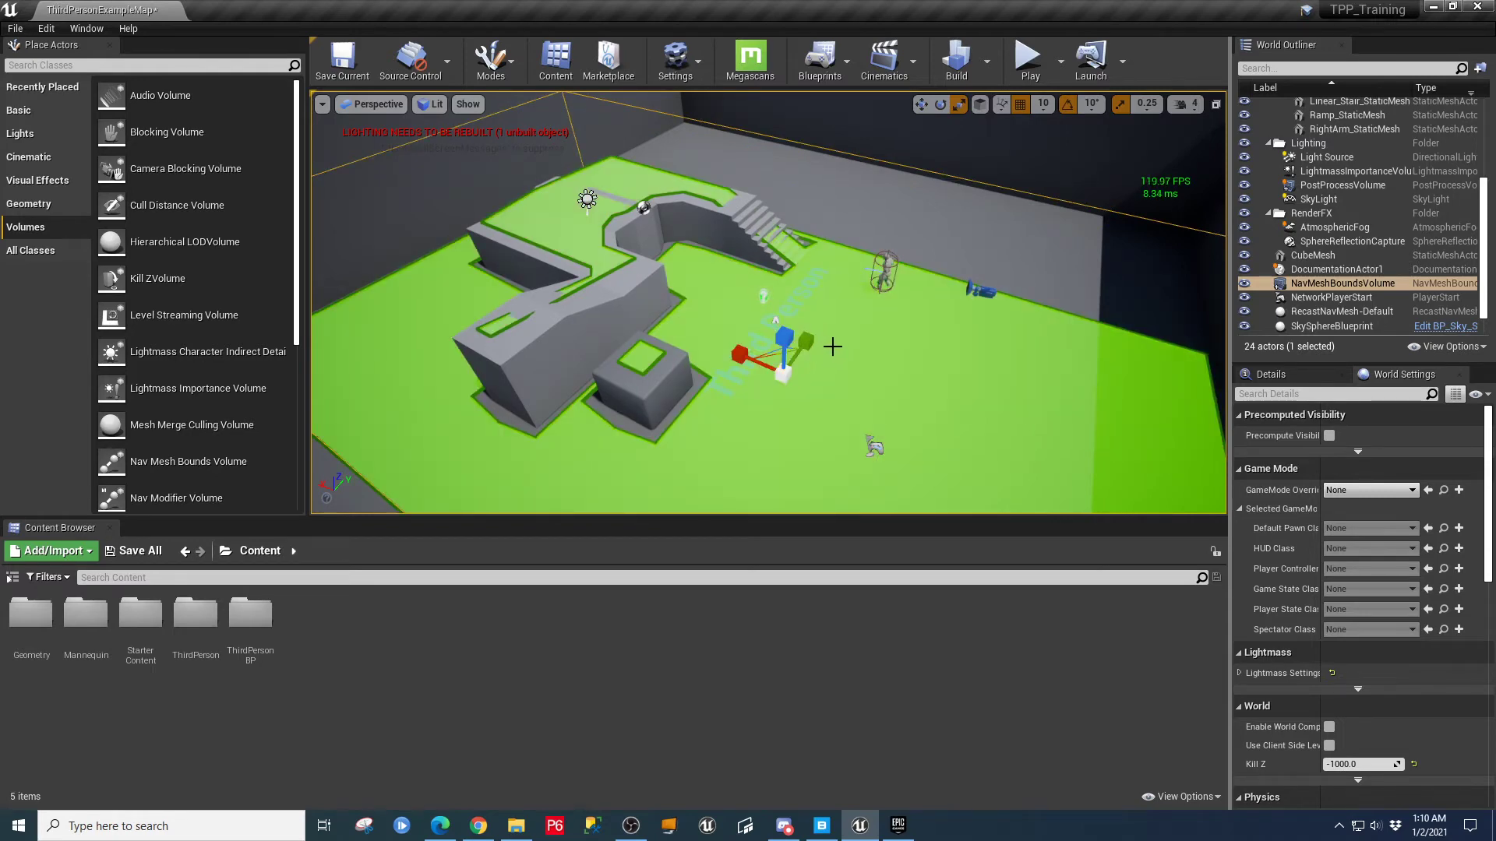
pyautogui.scroll(-3, 877, 384)
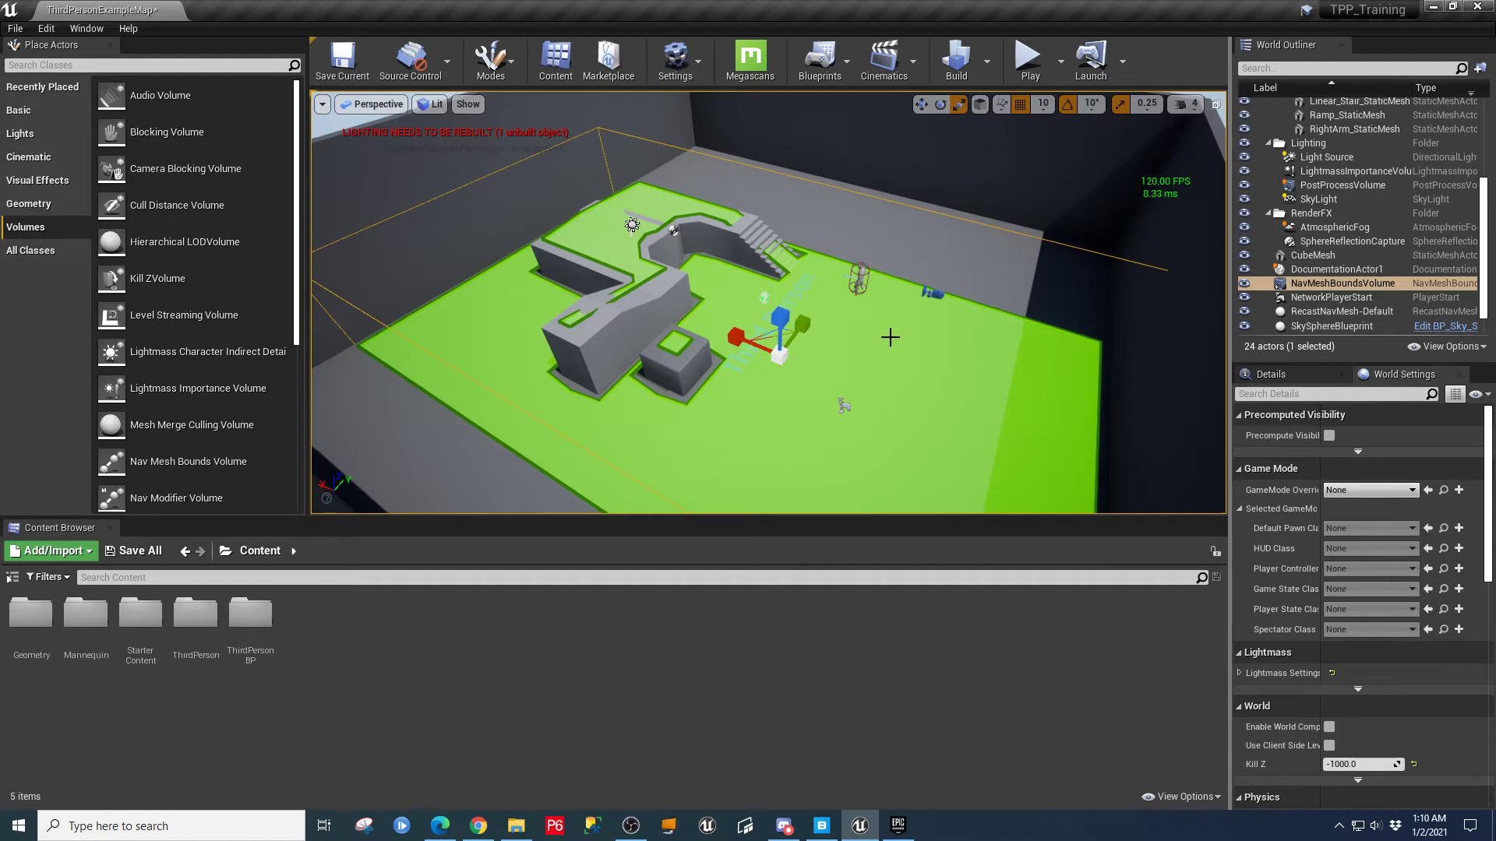
pyautogui.press('Escape')
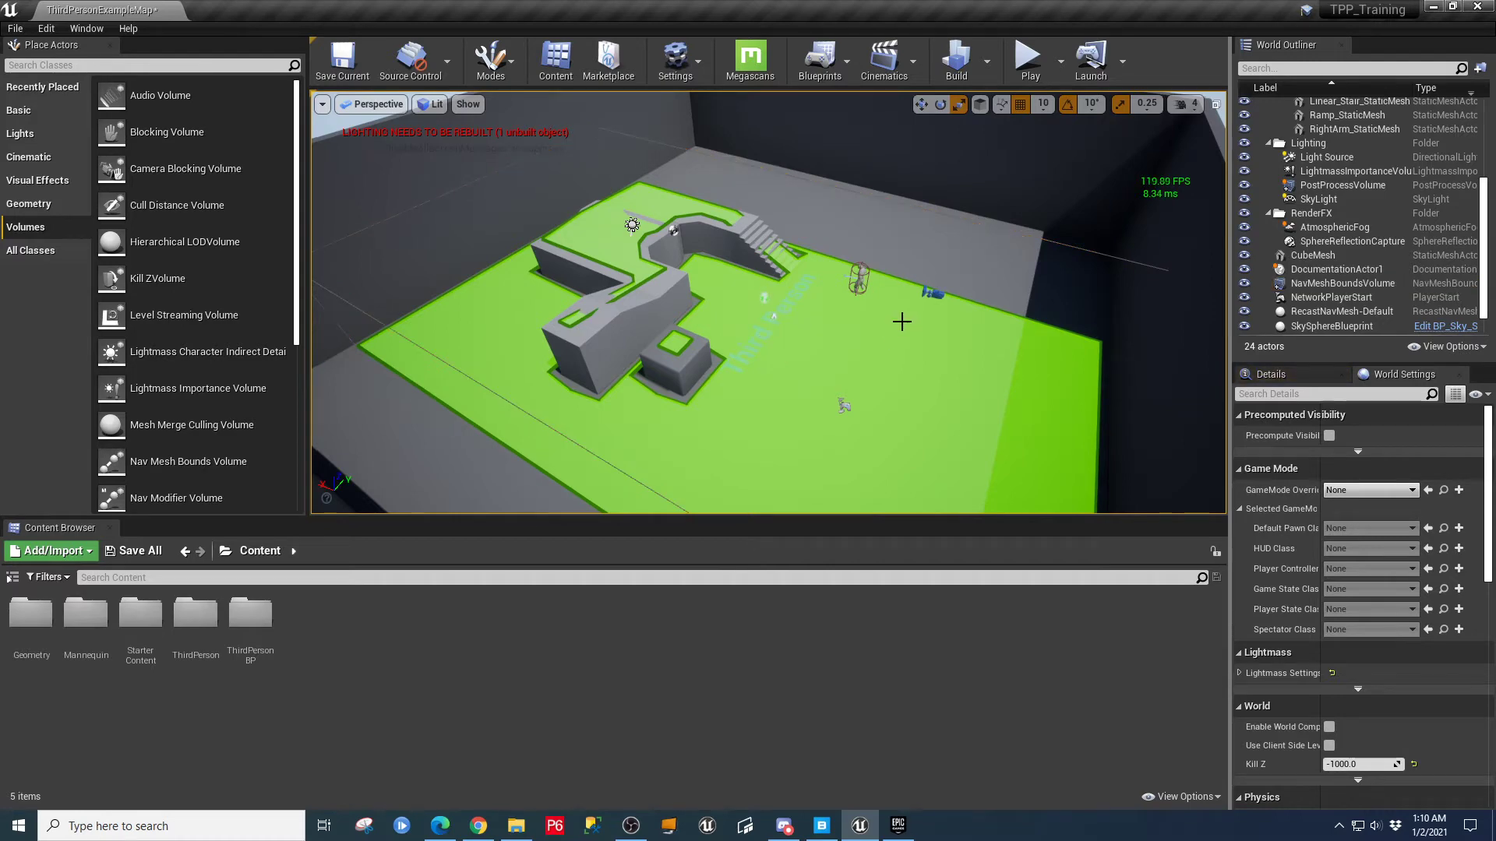
pyautogui.press('F11')
pyautogui.press('F11')
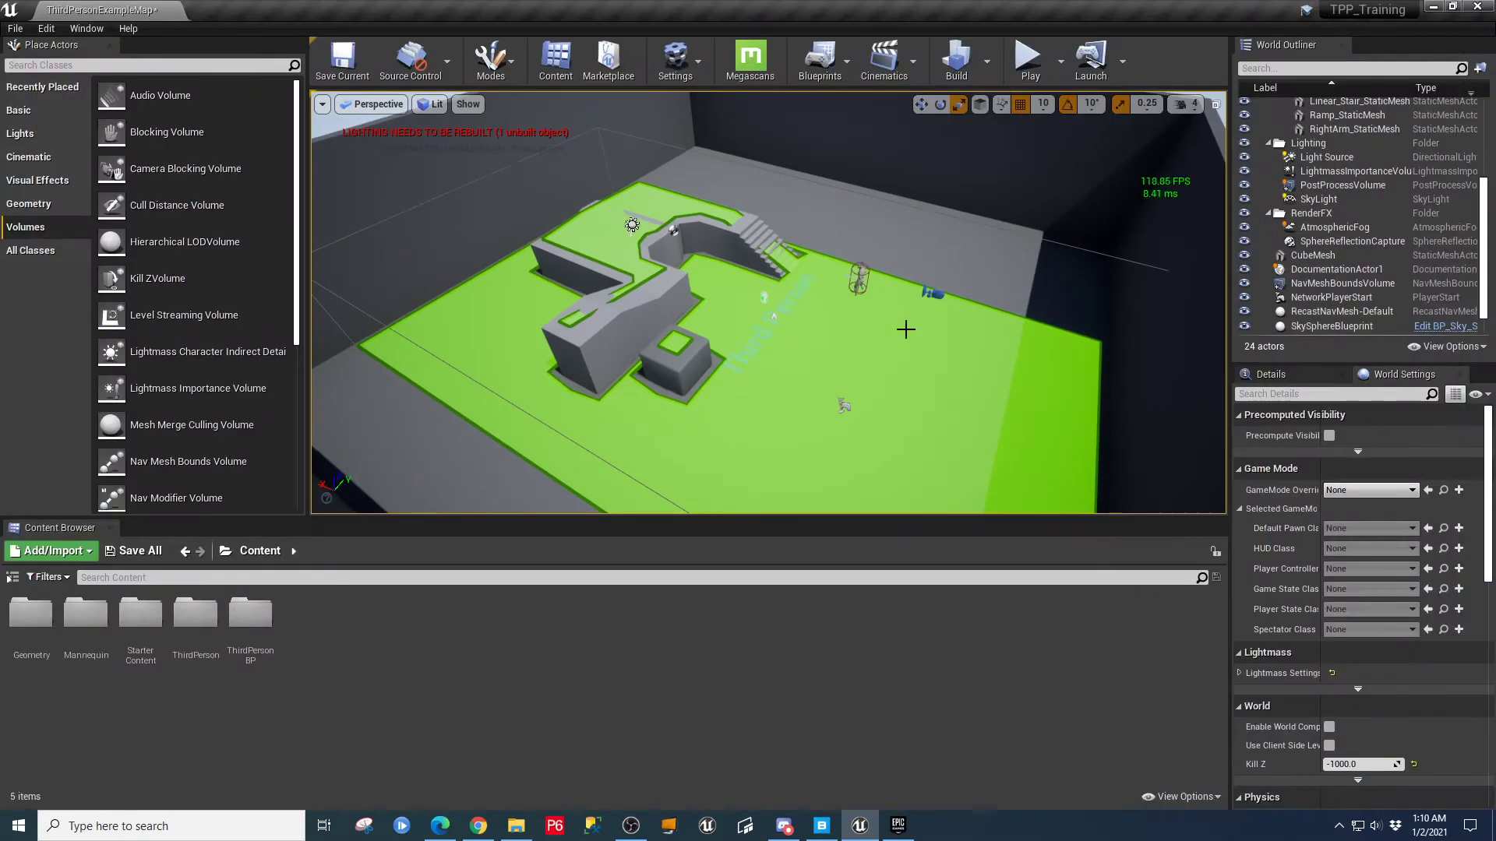
# - List all placeable actor classes and resize the side panes to show the complete World Outliner
pyautogui.click(43, 250)
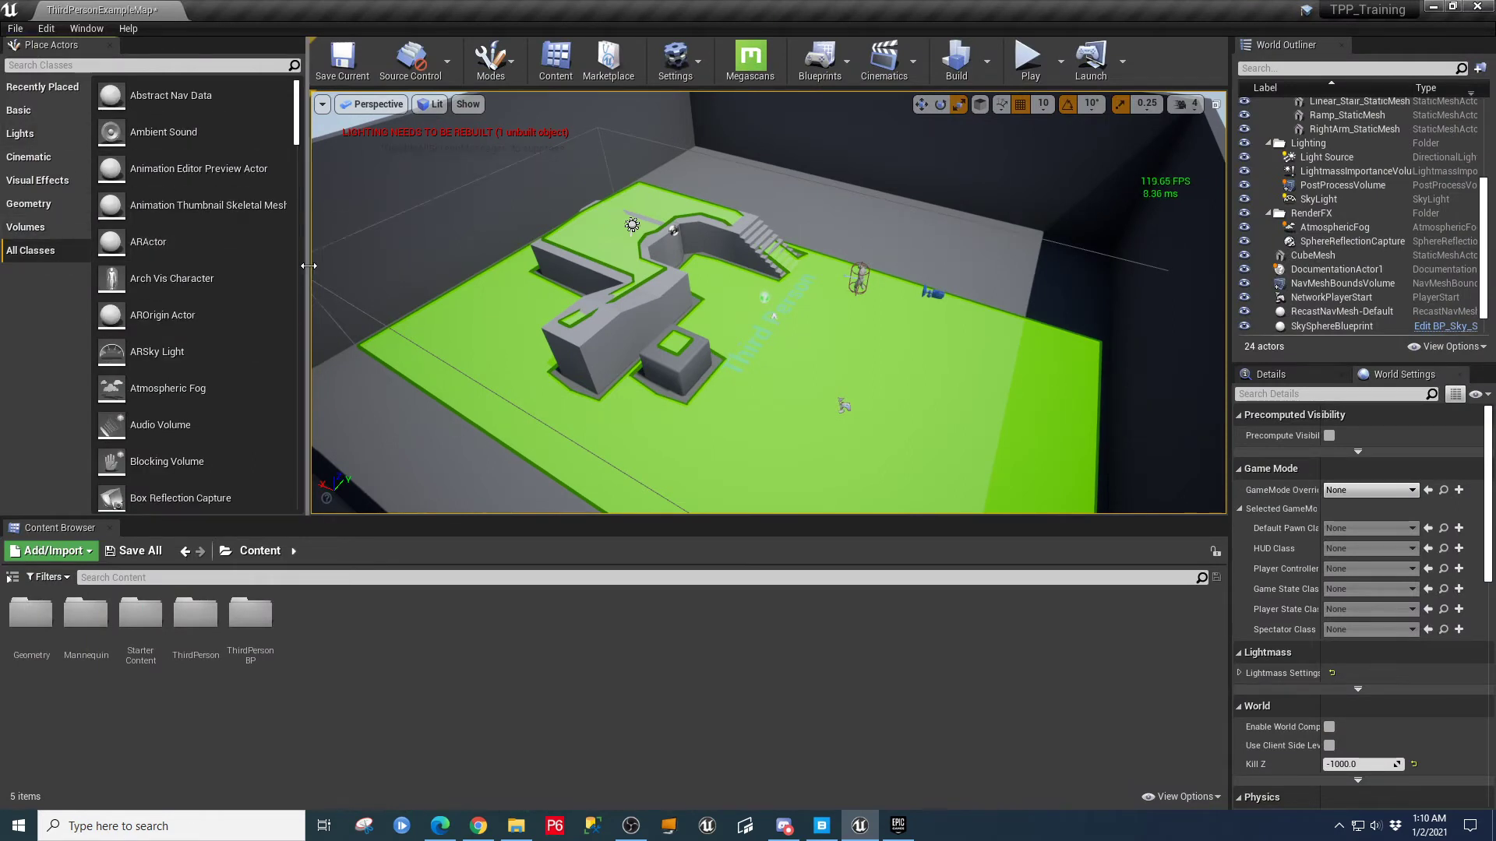
pyautogui.moveTo(308, 260); pyautogui.dragTo(212, 260)
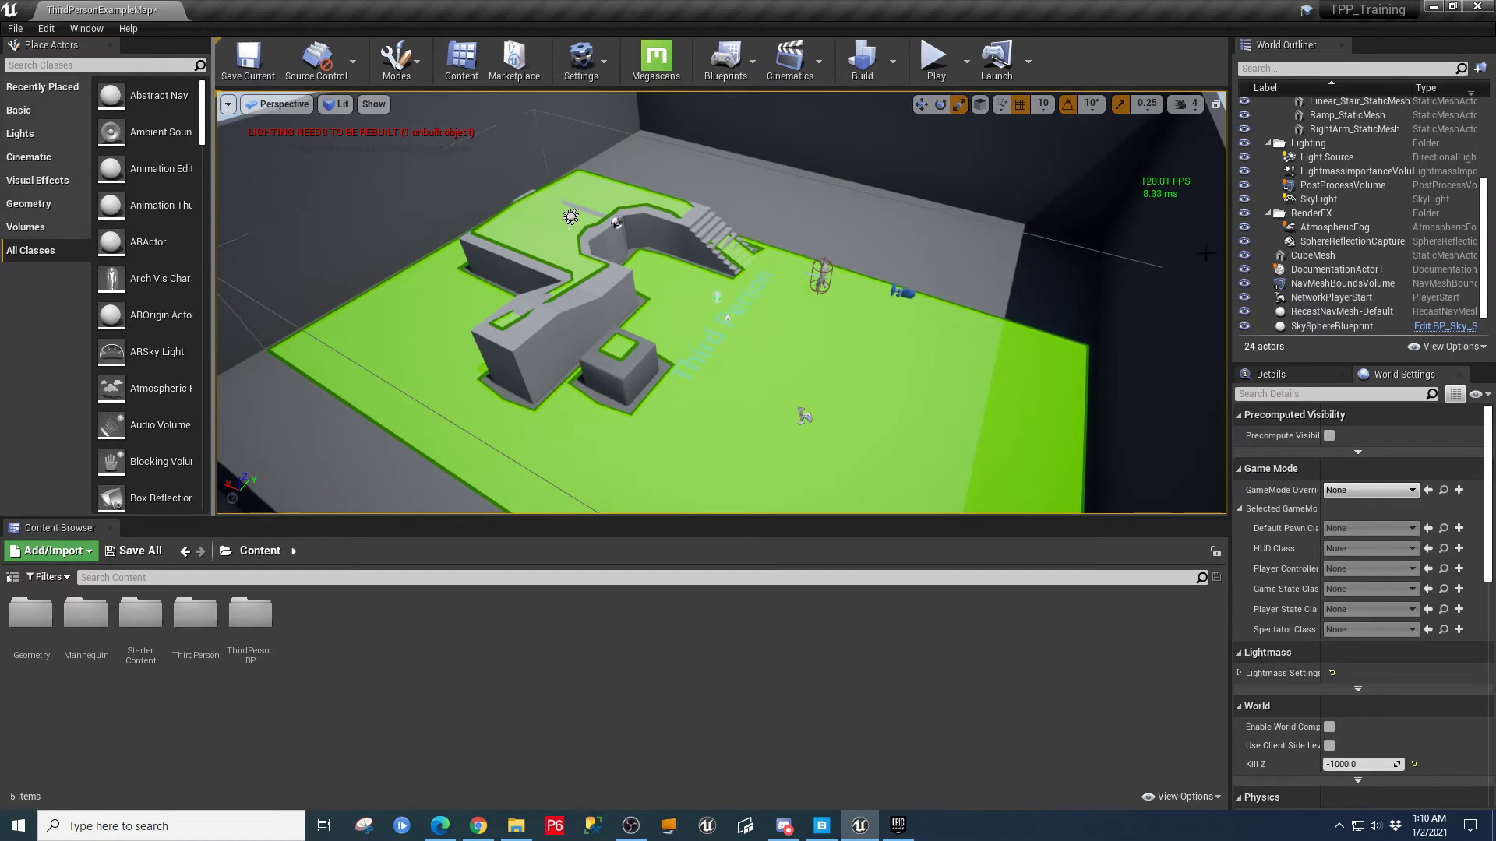
pyautogui.moveTo(1292, 363); pyautogui.dragTo(1289, 564)
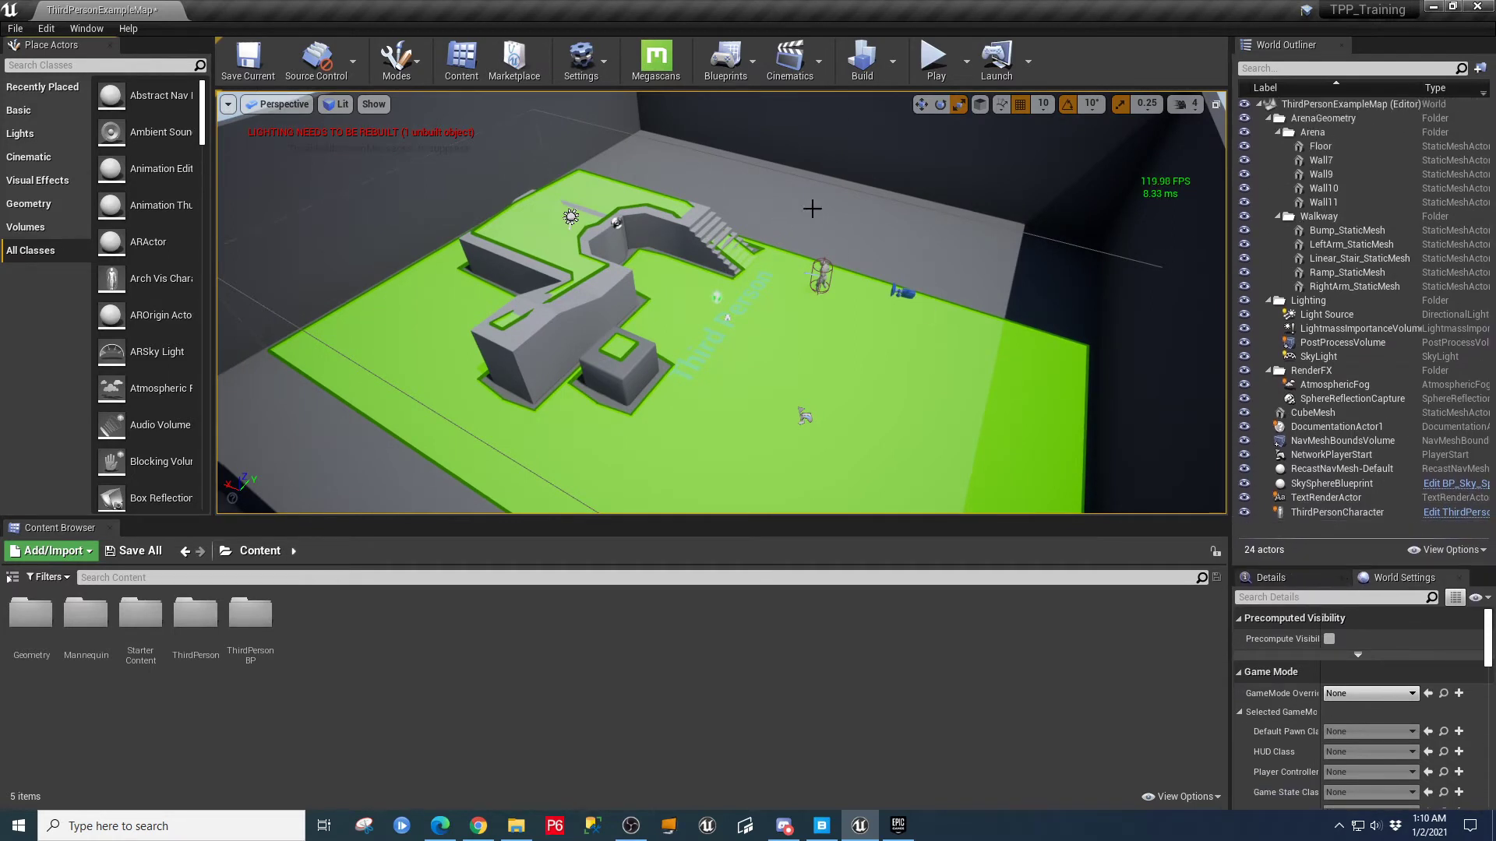
# - Delete the Floor mesh from the level and undo the deletion
pyautogui.click(784, 184)
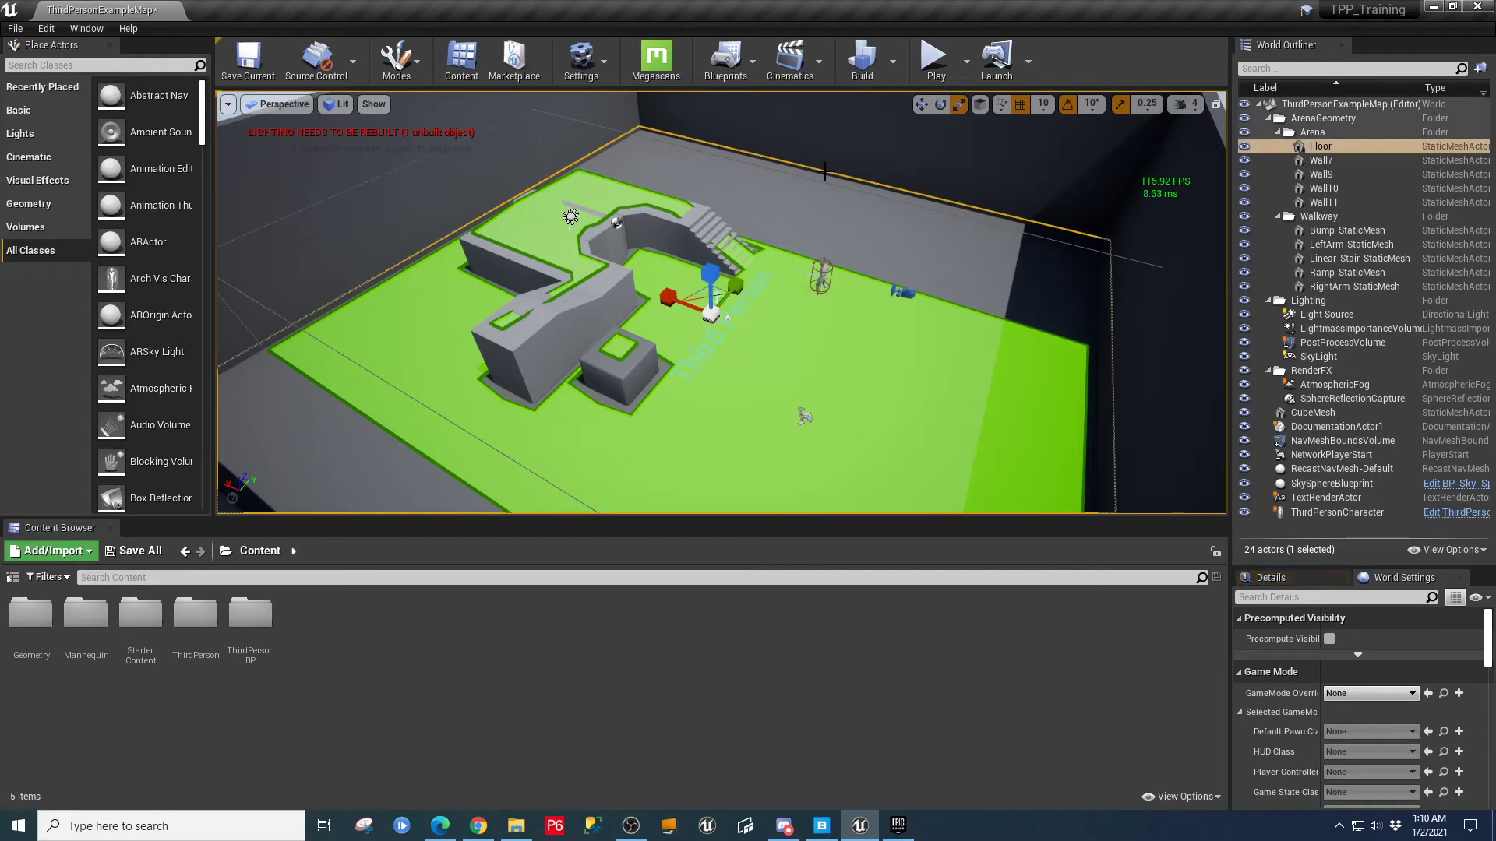
pyautogui.press('Escape')
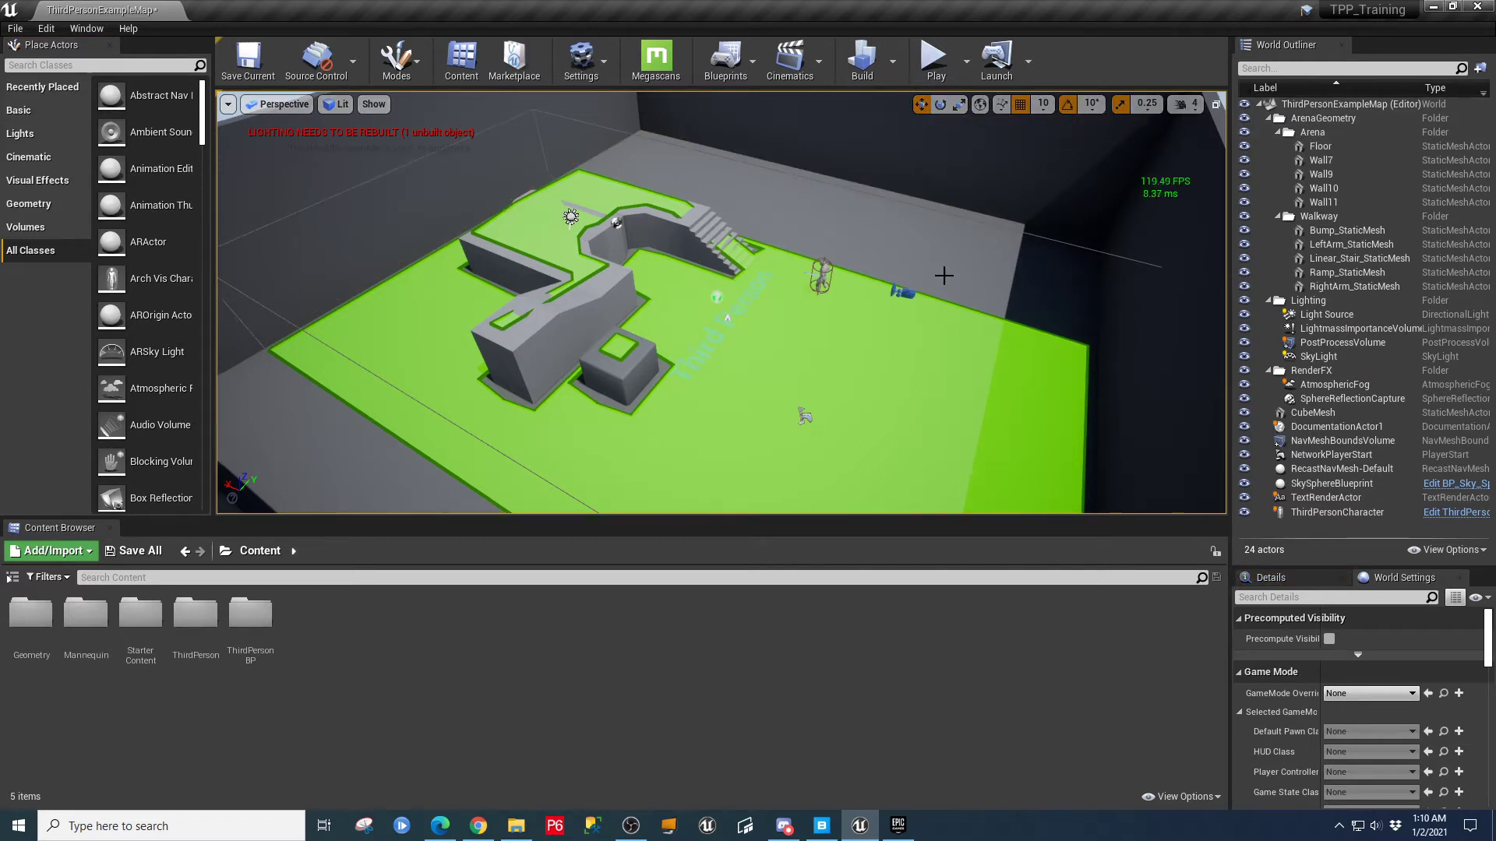
pyautogui.click(818, 359)
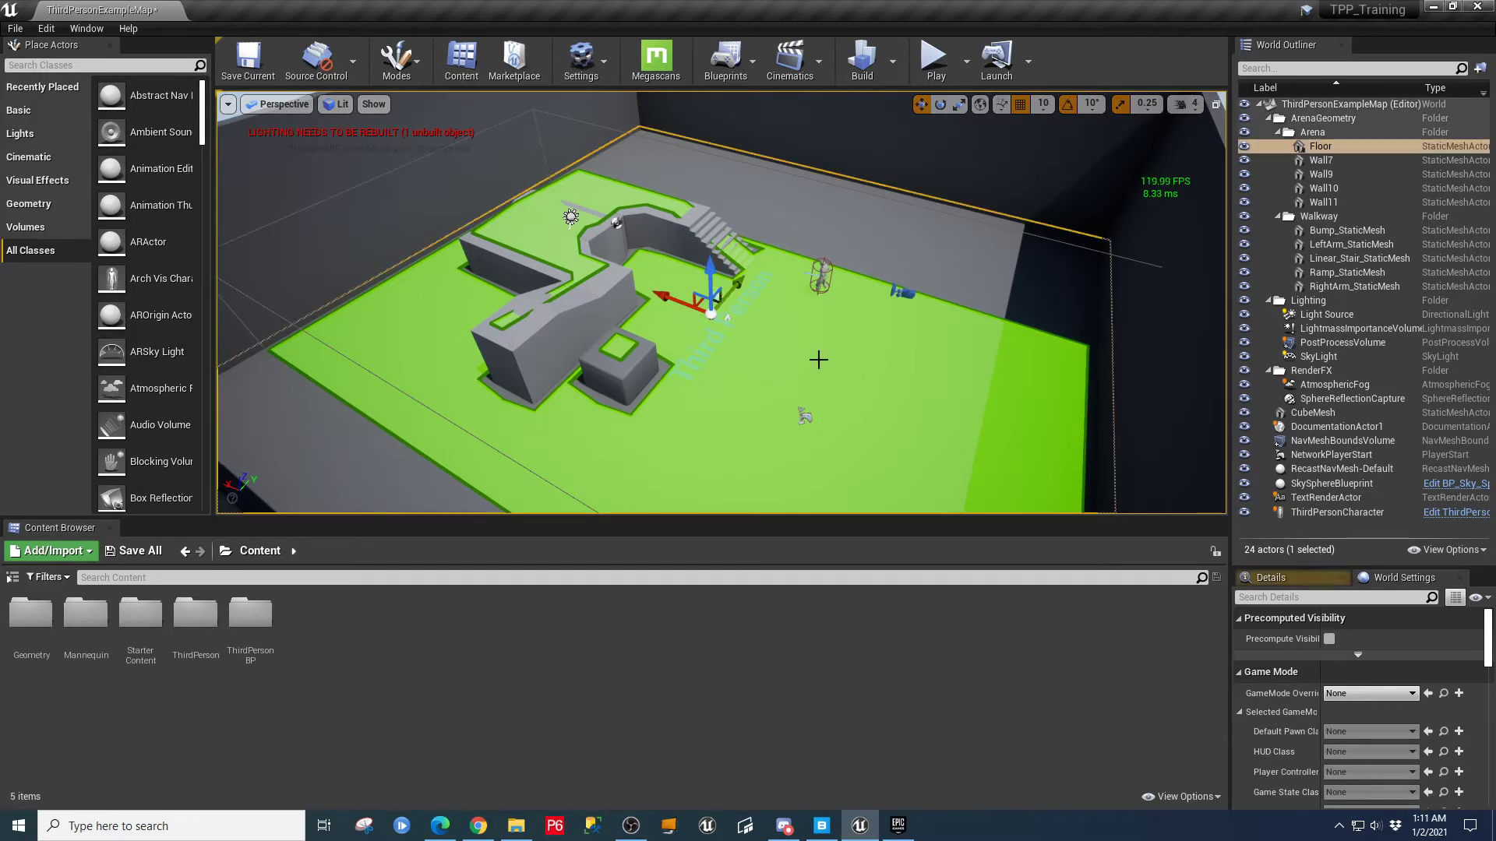
pyautogui.press('Delete')
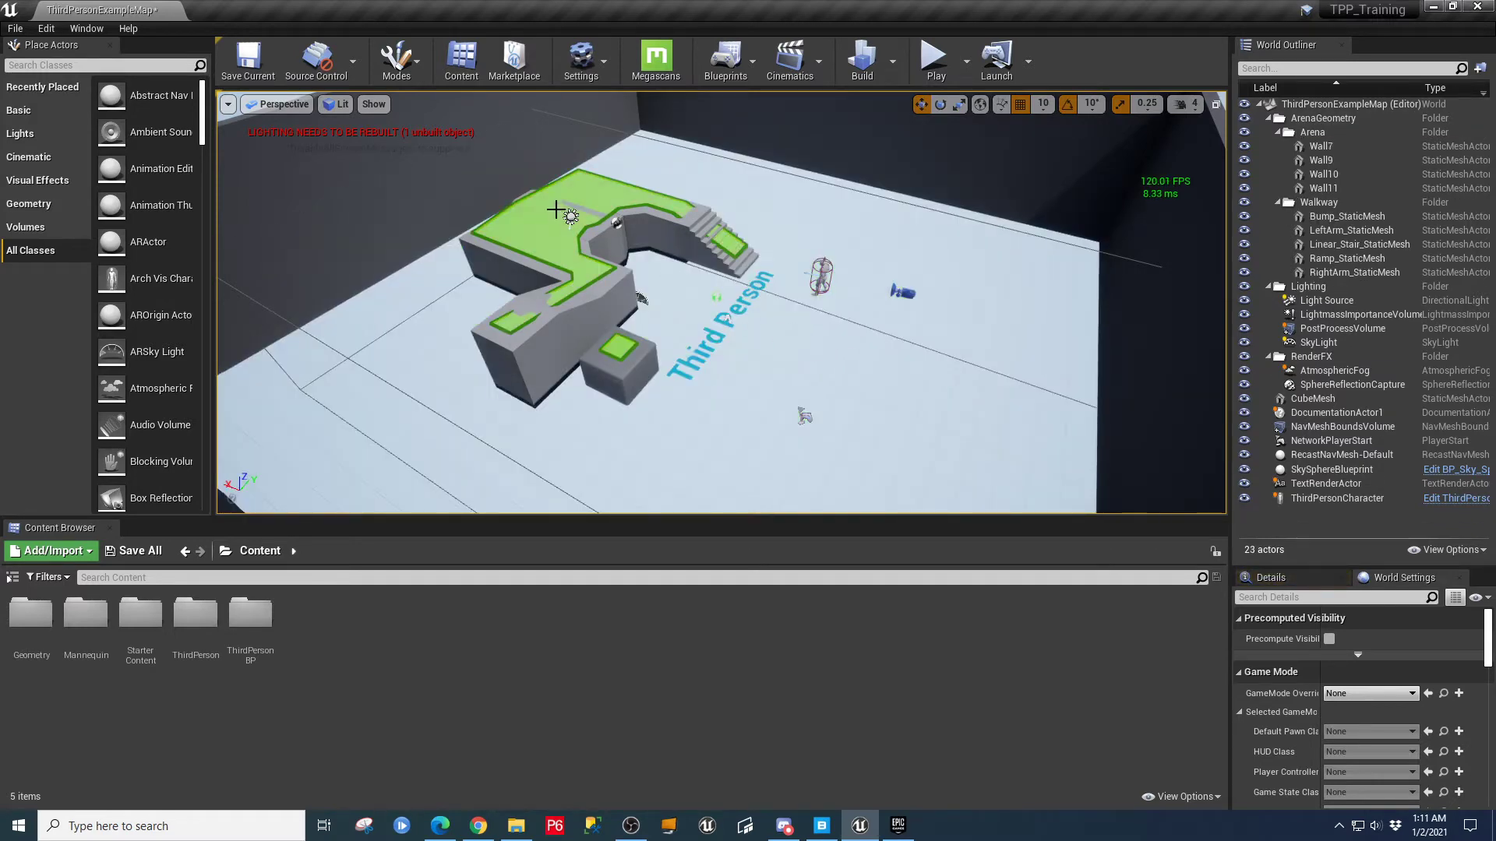
pyautogui.hotkey('ctrl', 'z')
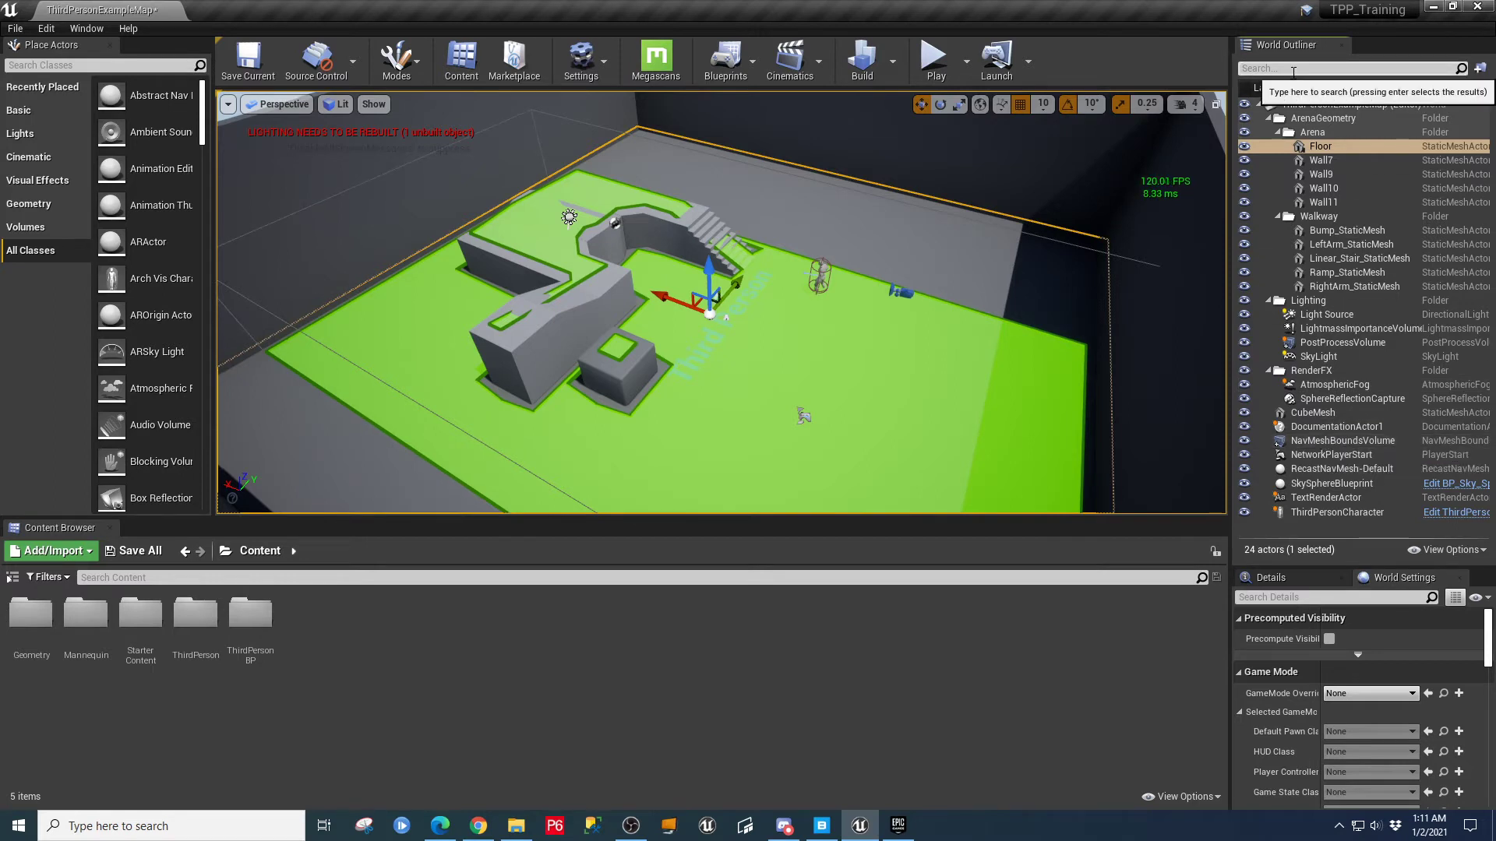
# - Filter the World Outliner by "nav", delete the NavMeshBoundsVolume and RecastNavMesh actors, and clear the filter
pyautogui.write('nav')
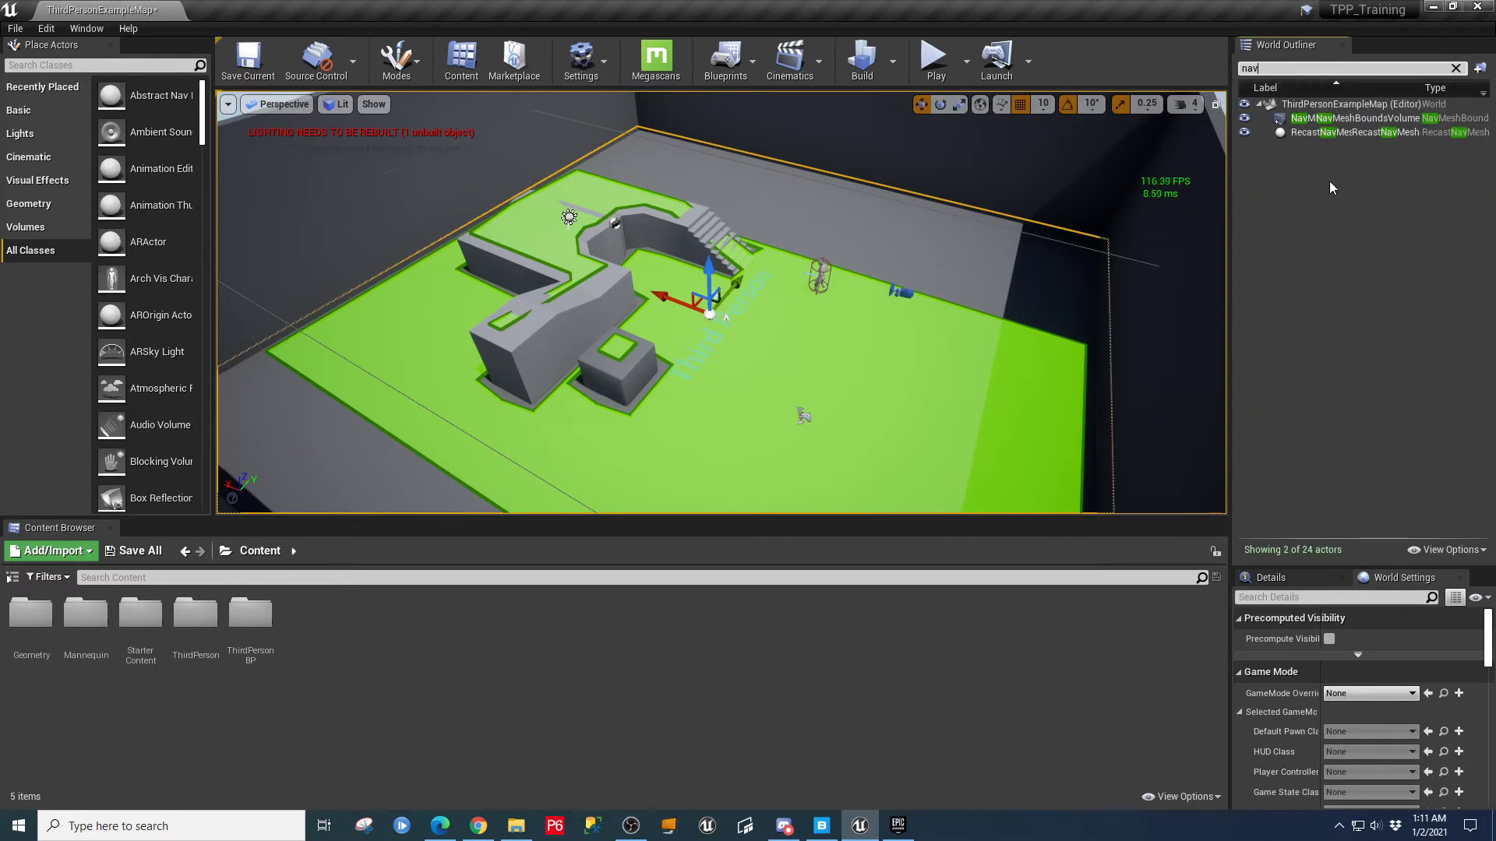
pyautogui.click(1341, 120)
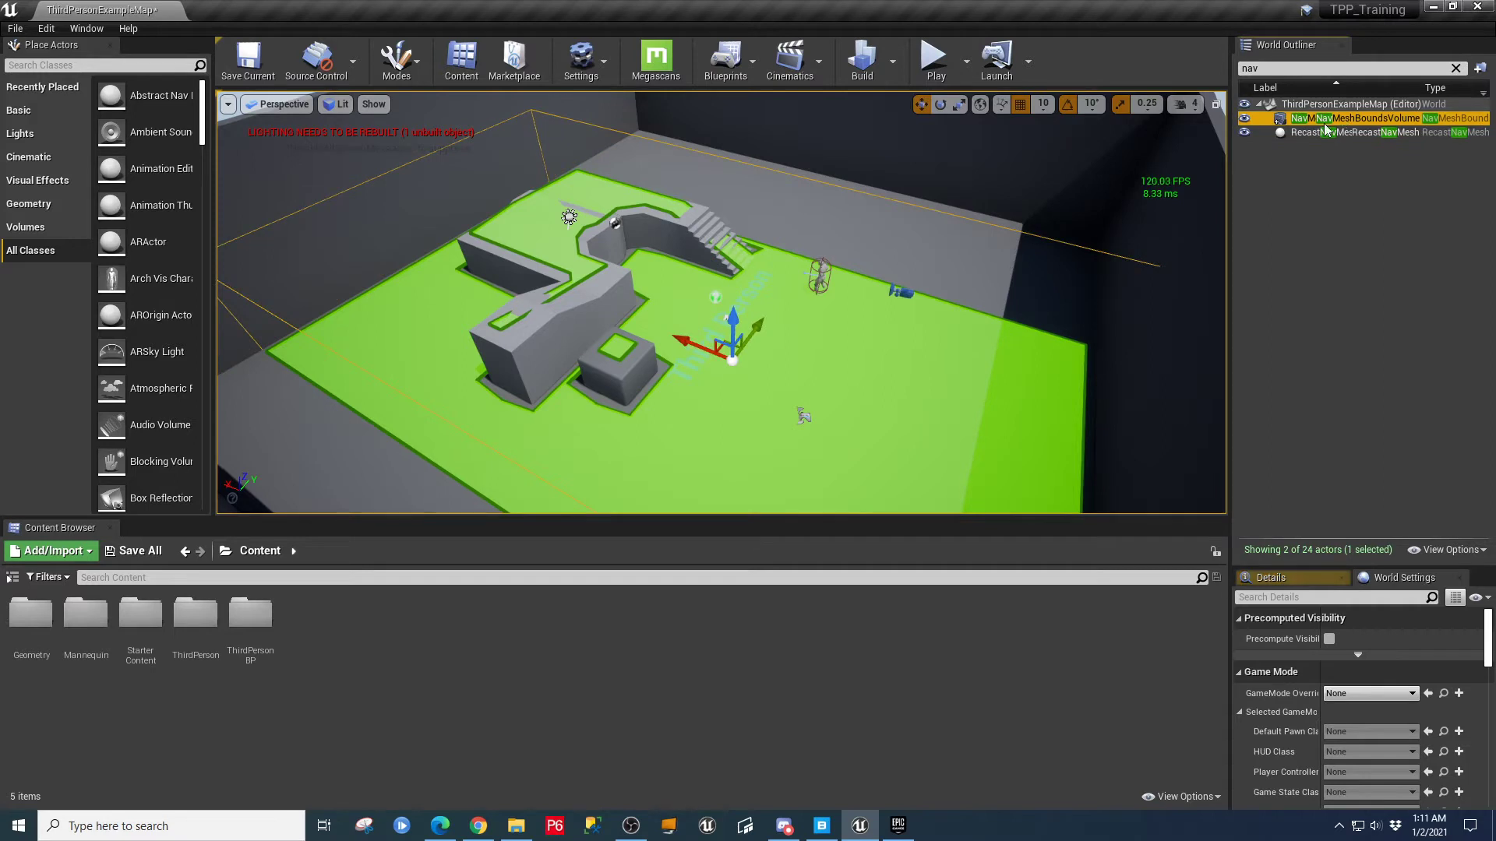
pyautogui.press('Delete')
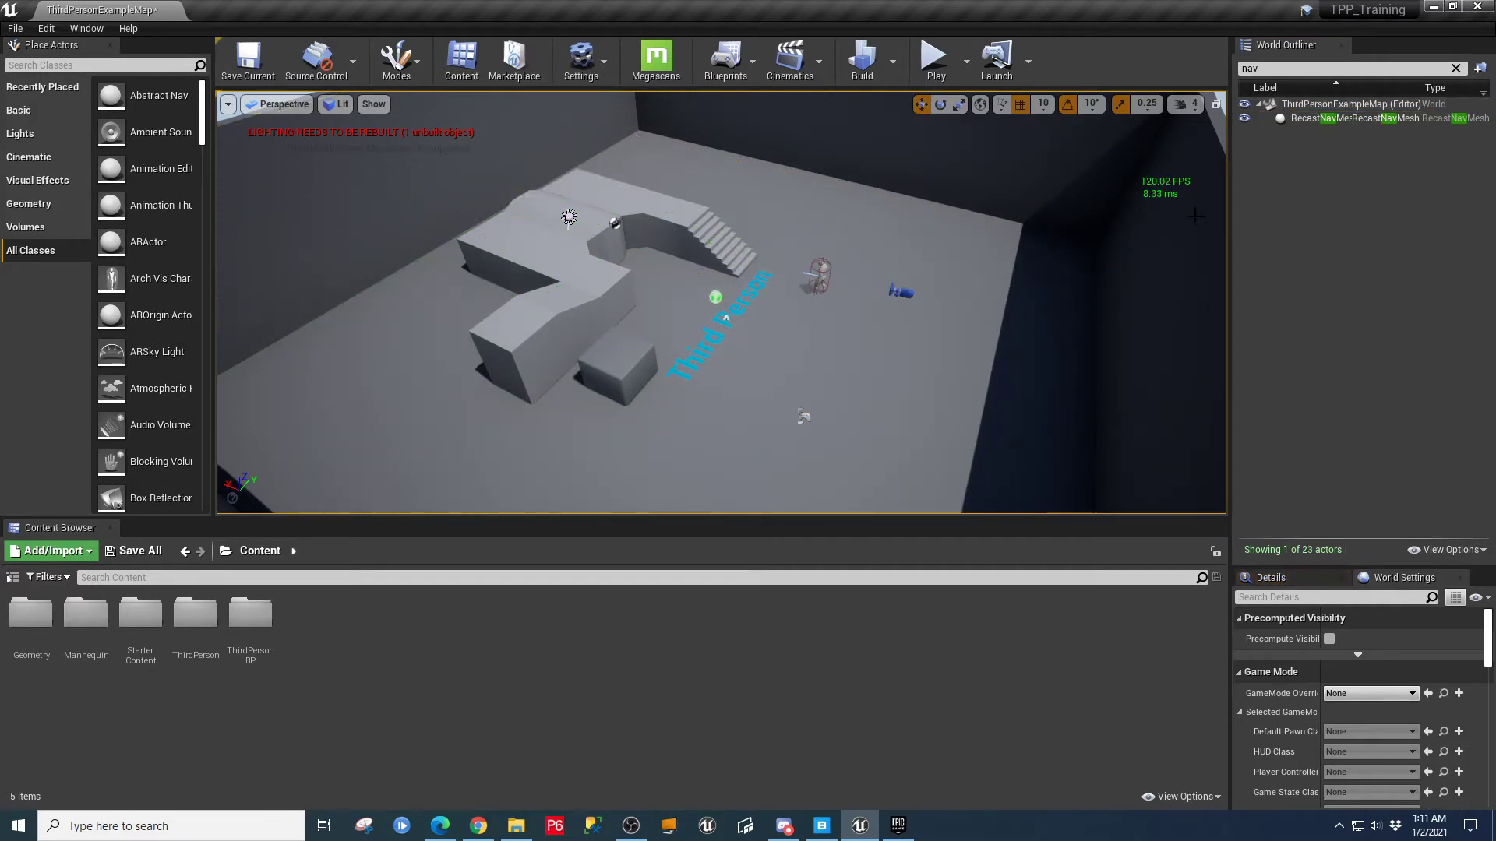
pyautogui.click(1334, 119)
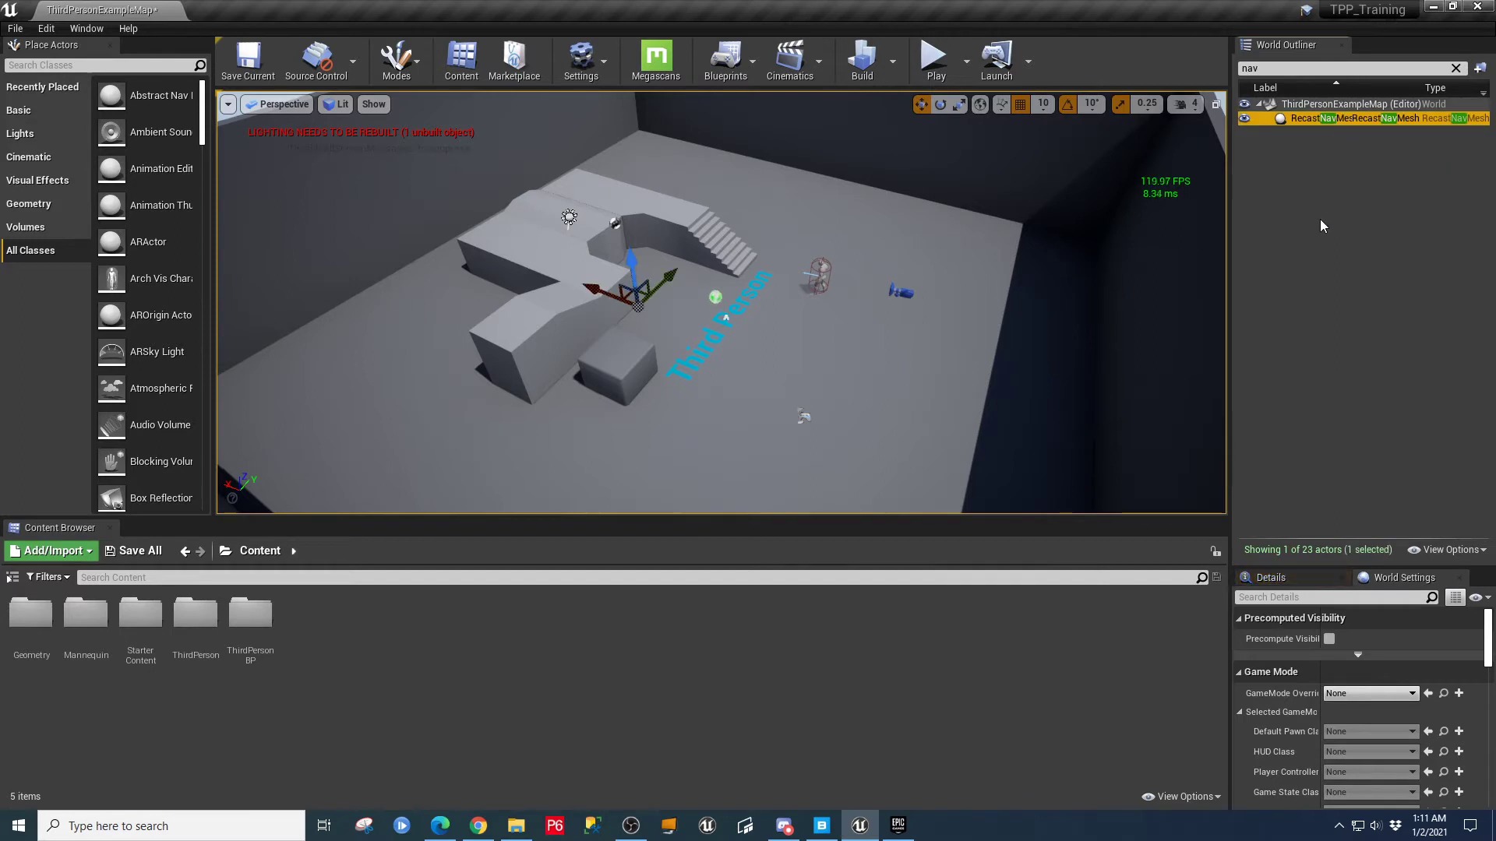
pyautogui.press('Delete')
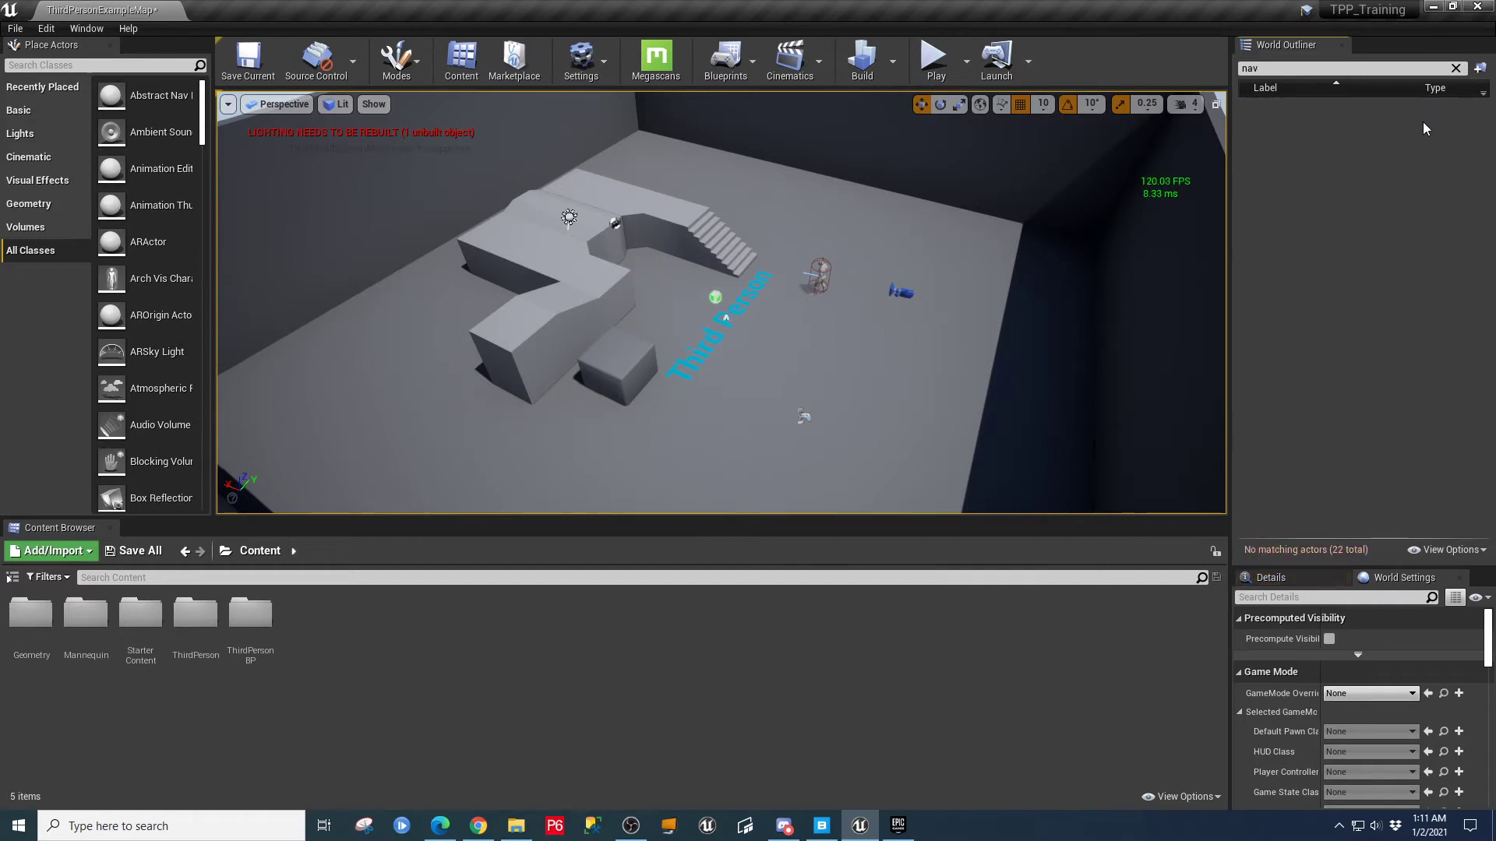
pyautogui.click(1455, 67)
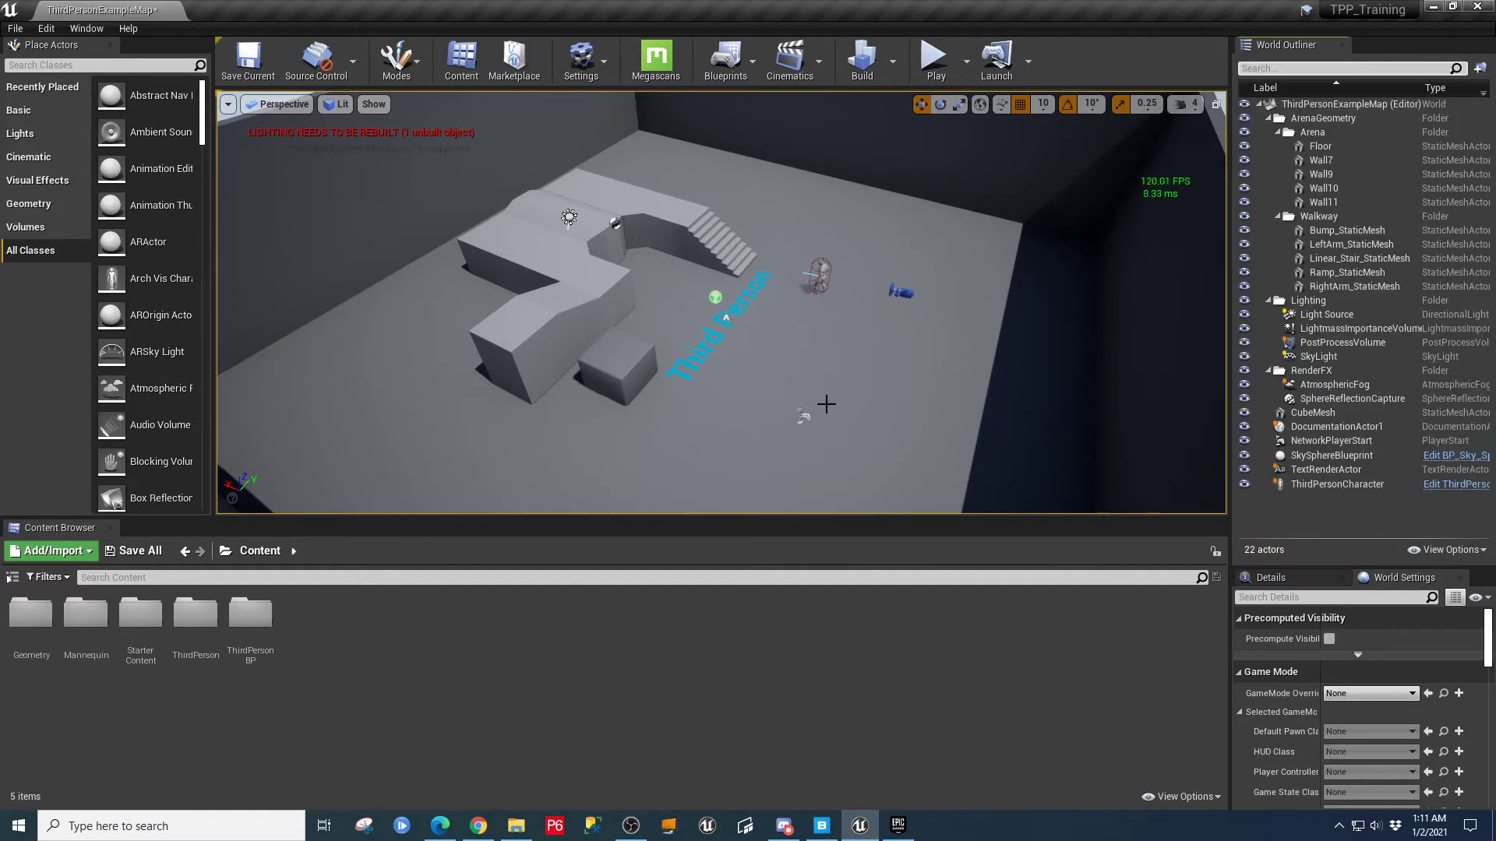
# - Select the walkway's ramp mesh behind the cube in the level
pyautogui.moveTo(792, 417); pyautogui.dragTo(767, 456, button='right')
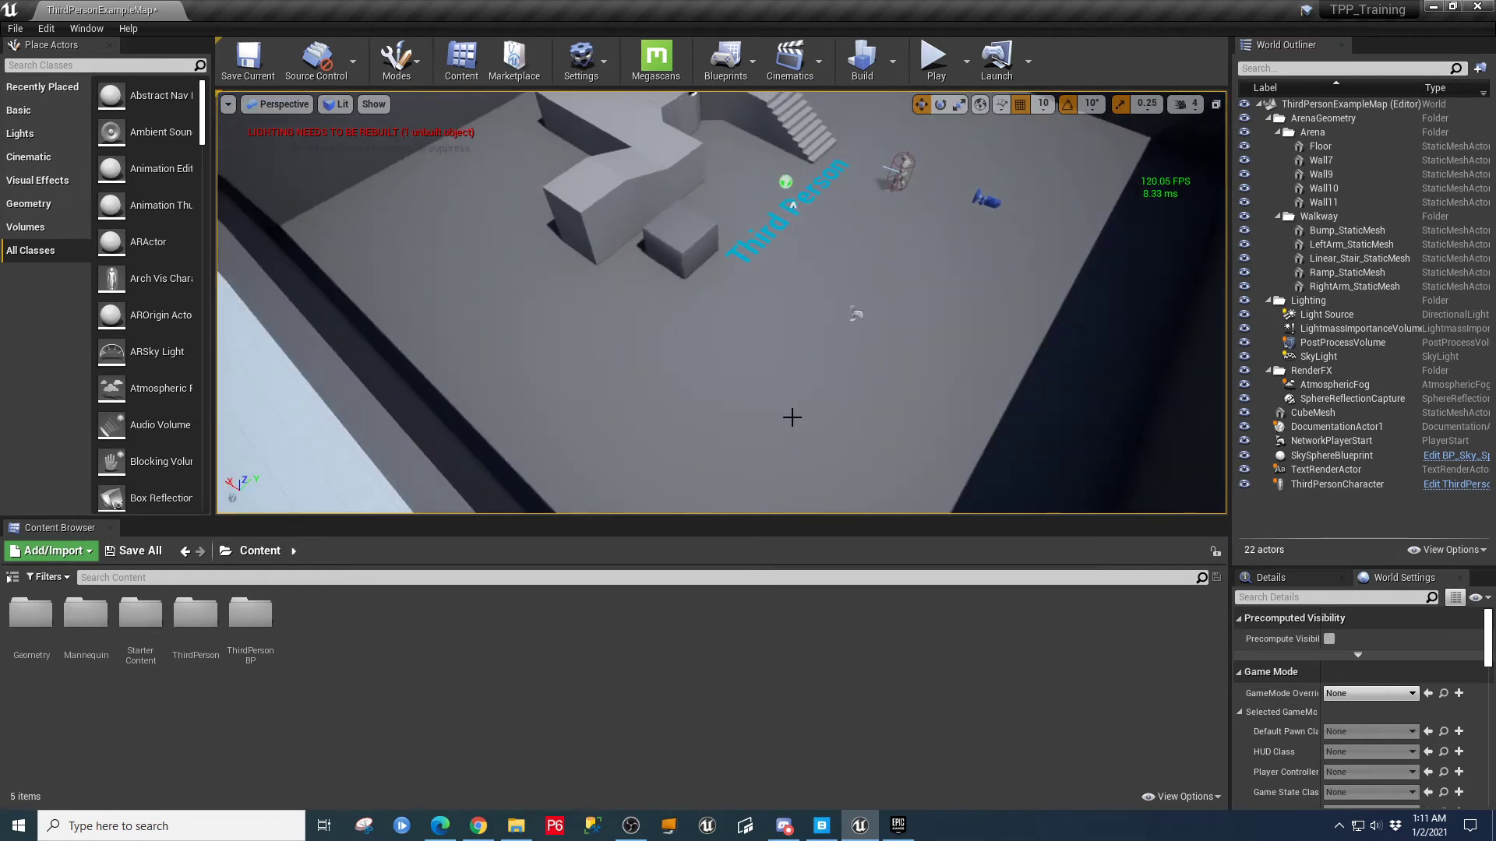
pyautogui.scroll(-8, 792, 417)
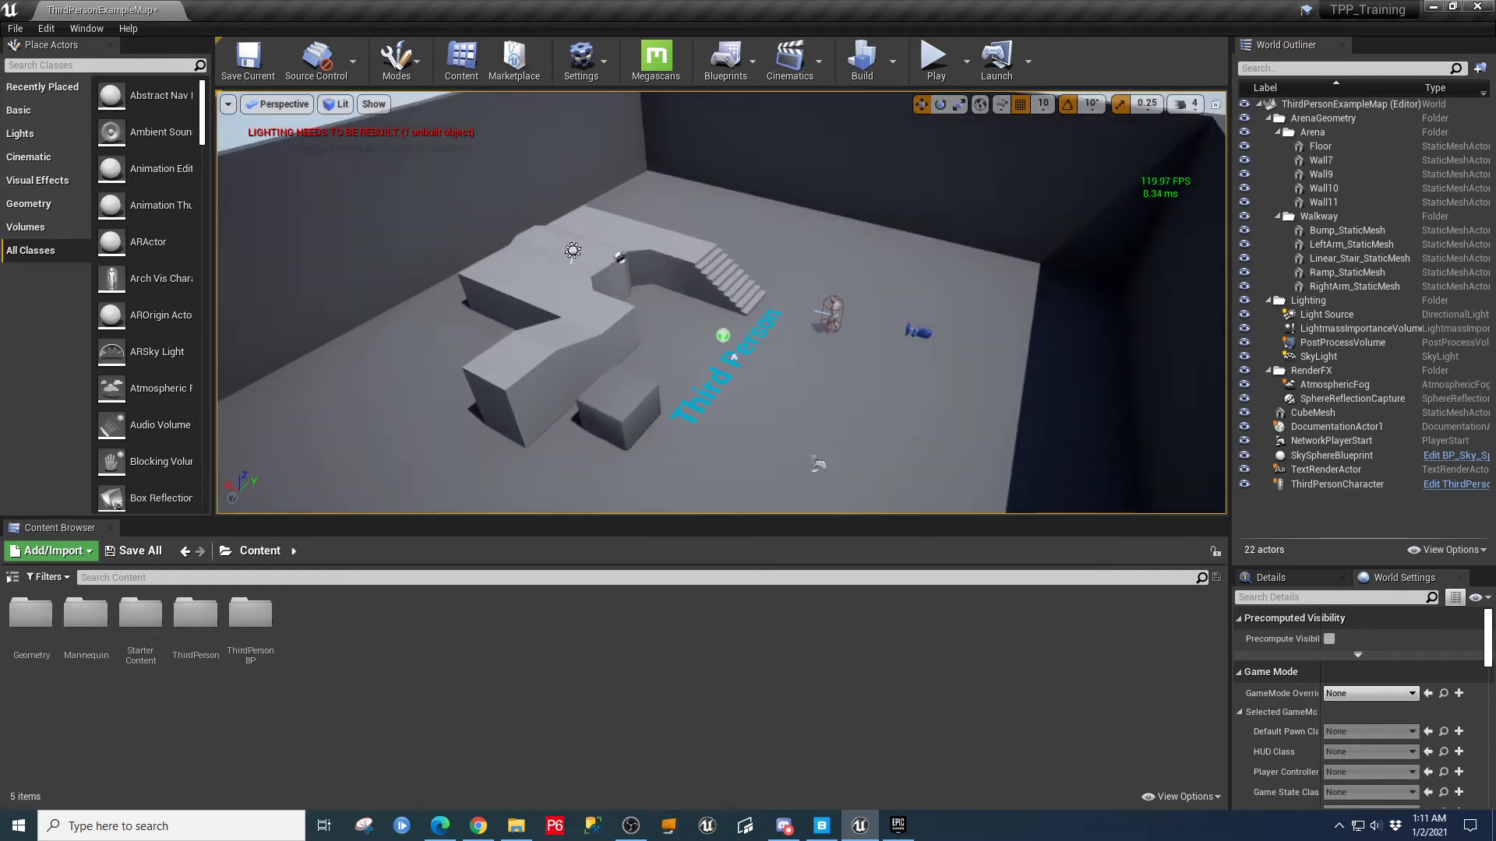
pyautogui.moveTo(791, 418); pyautogui.dragTo(748, 391, button='right')
pyautogui.press('w')
pyautogui.press('d')
pyautogui.press('a')
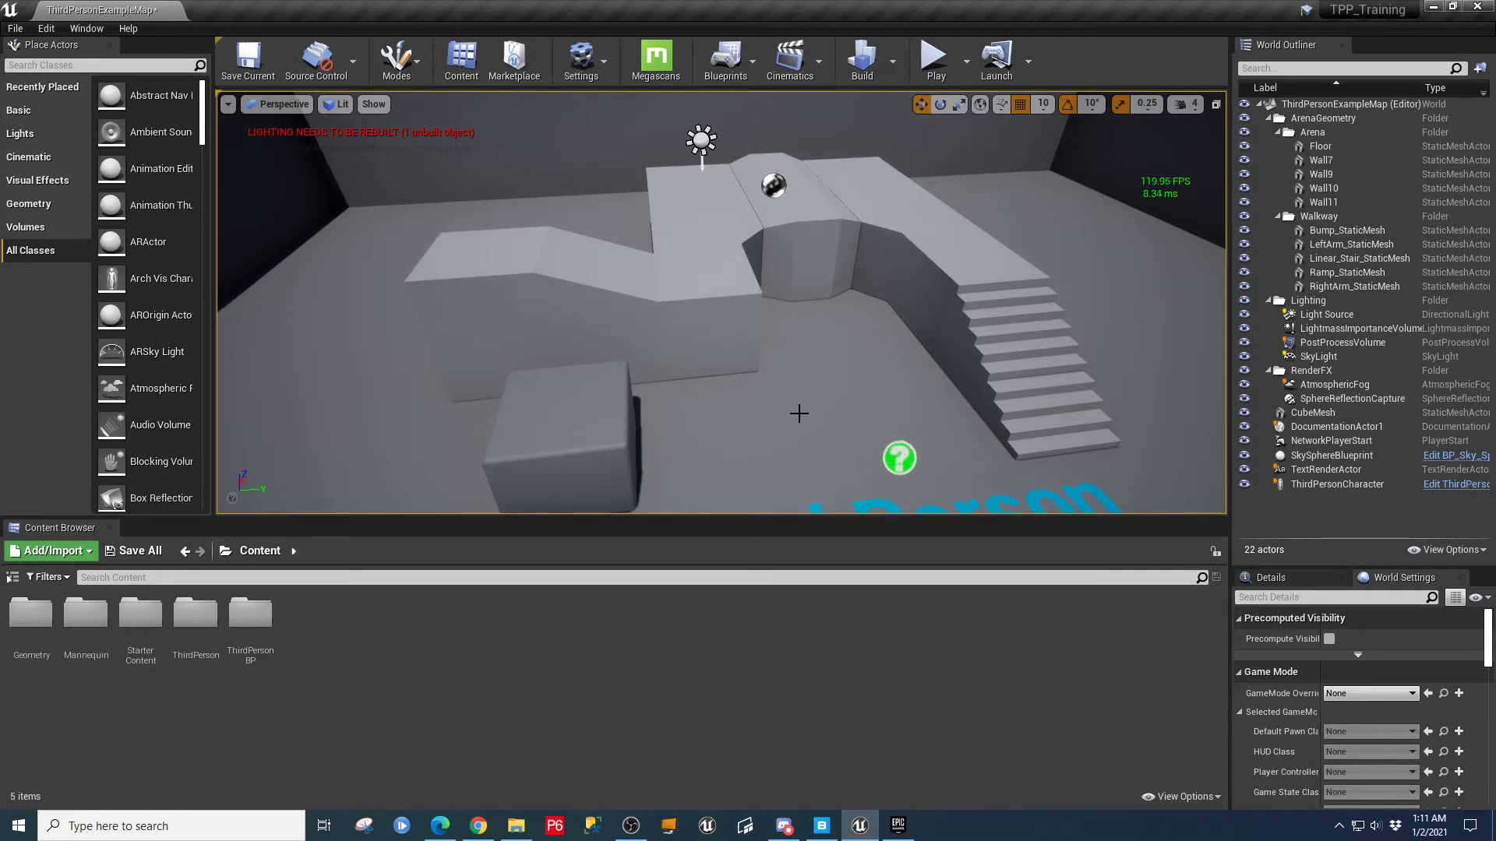
pyautogui.scroll(-2, 827, 417)
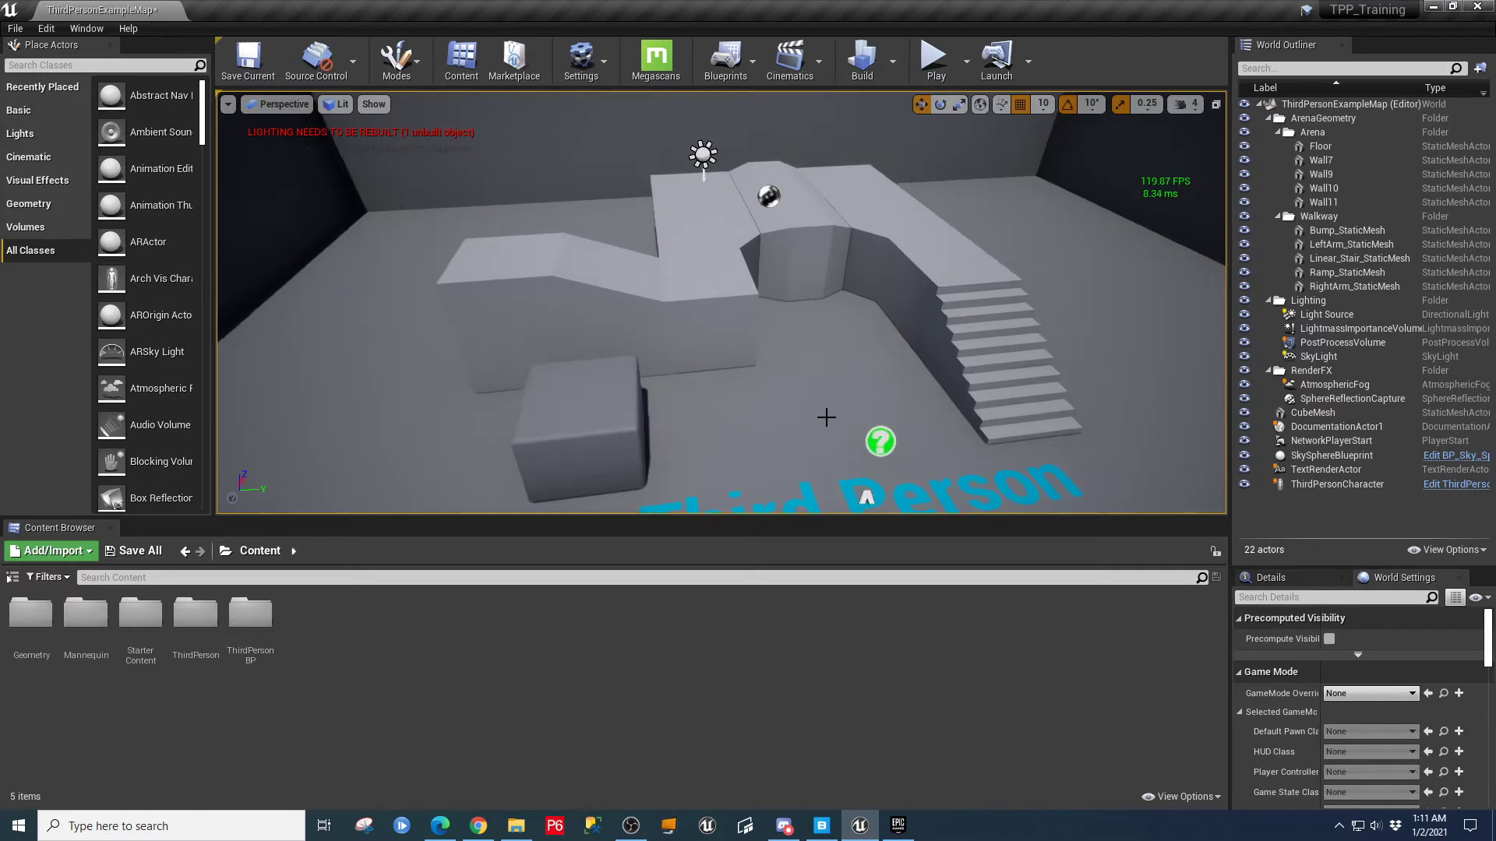
pyautogui.moveTo(822, 377)
pyautogui.mouseDown(button='right')
pyautogui.moveTo(792, 423)
pyautogui.moveTo(807, 391)
pyautogui.mouseUp(button='right')
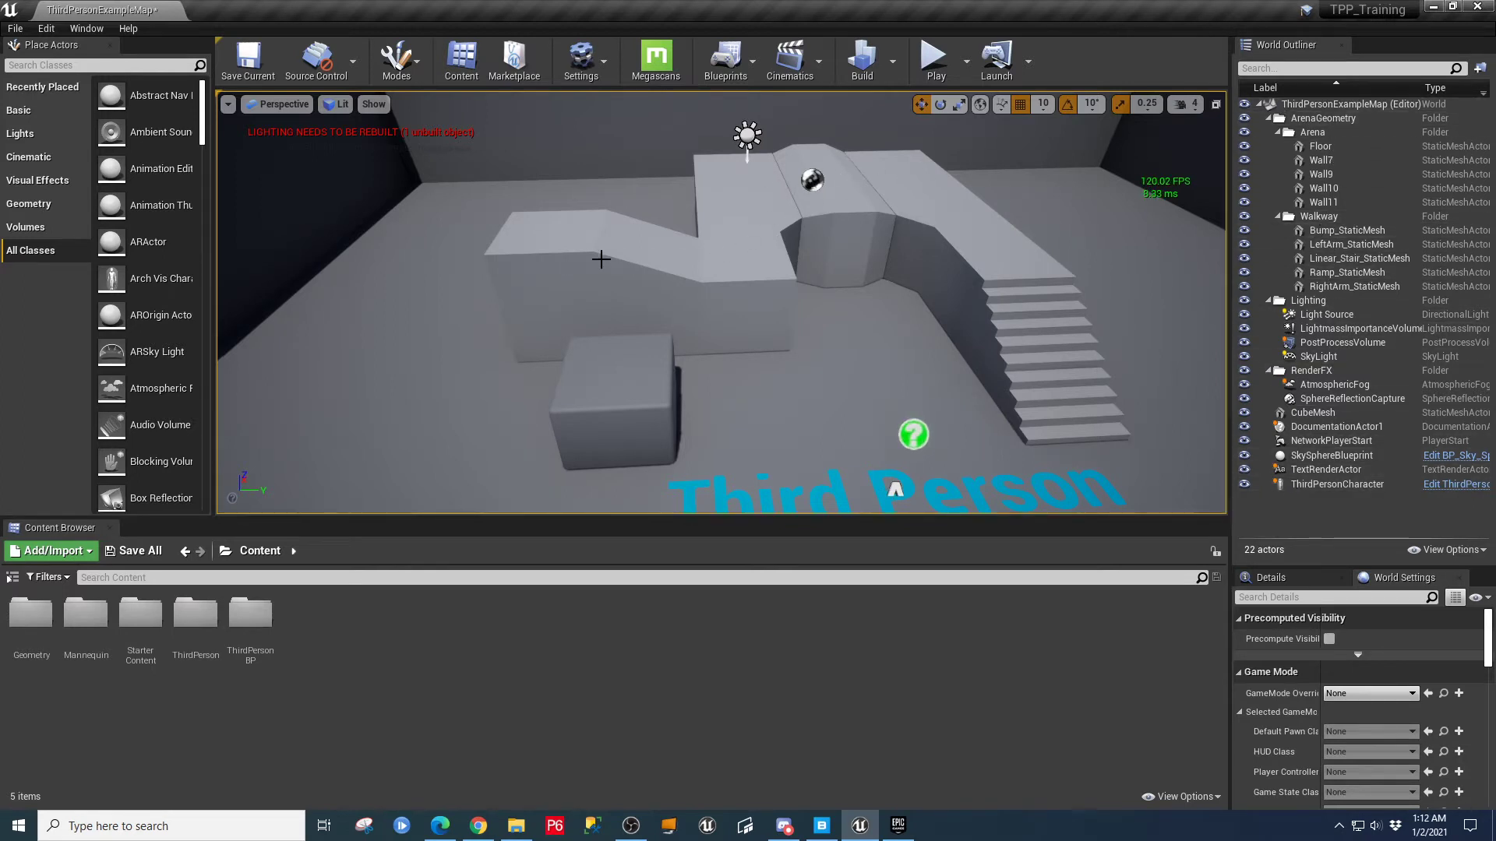
pyautogui.click(564, 242)
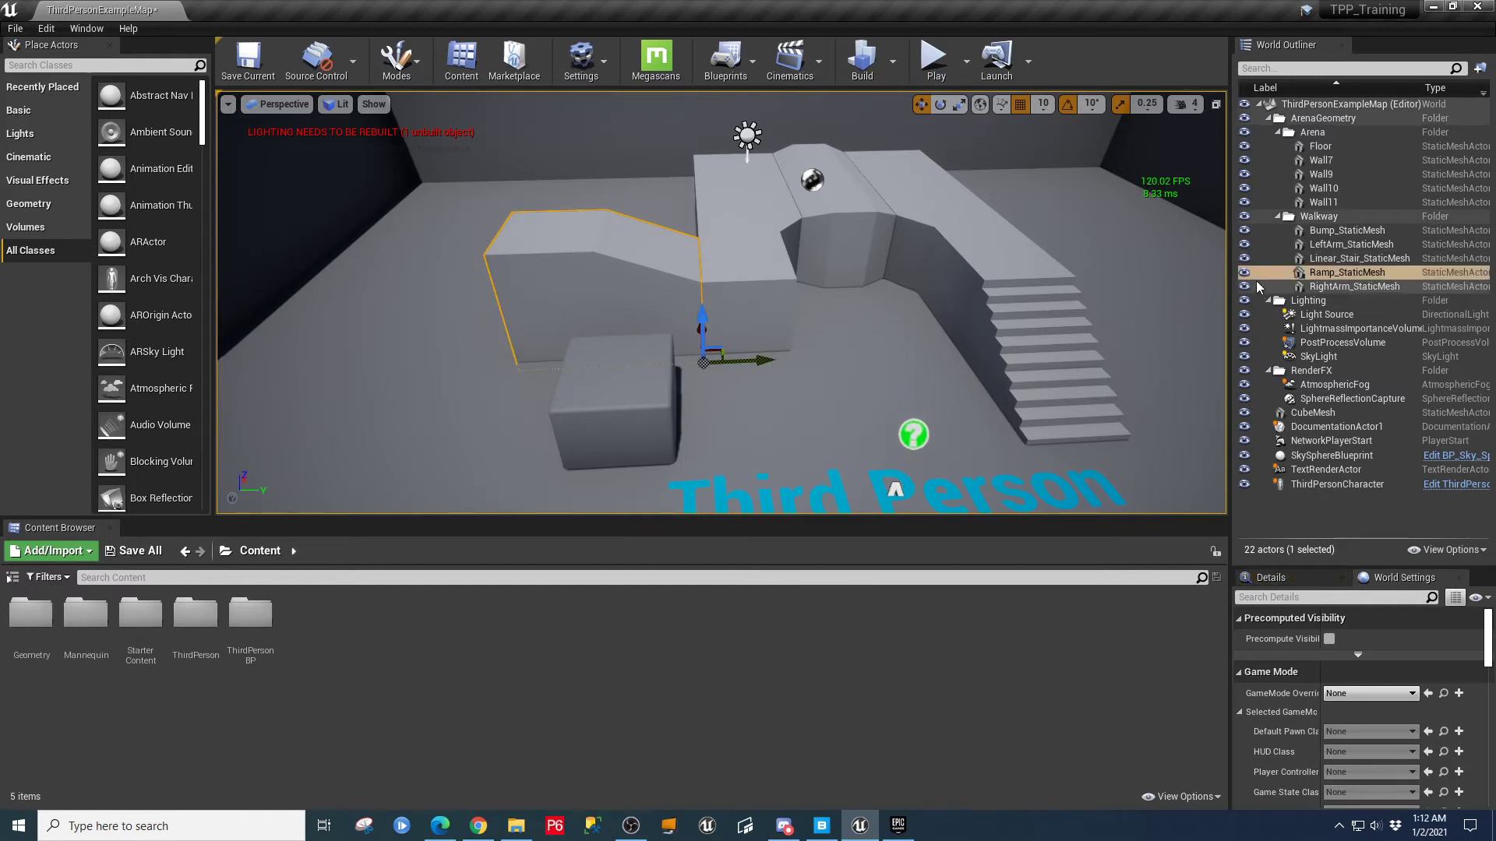
# - Toggle the visibility of the walkway's Ramp_StaticMesh several times, leaving the ramp hidden
pyautogui.click(1244, 272)
pyautogui.click(1244, 272)
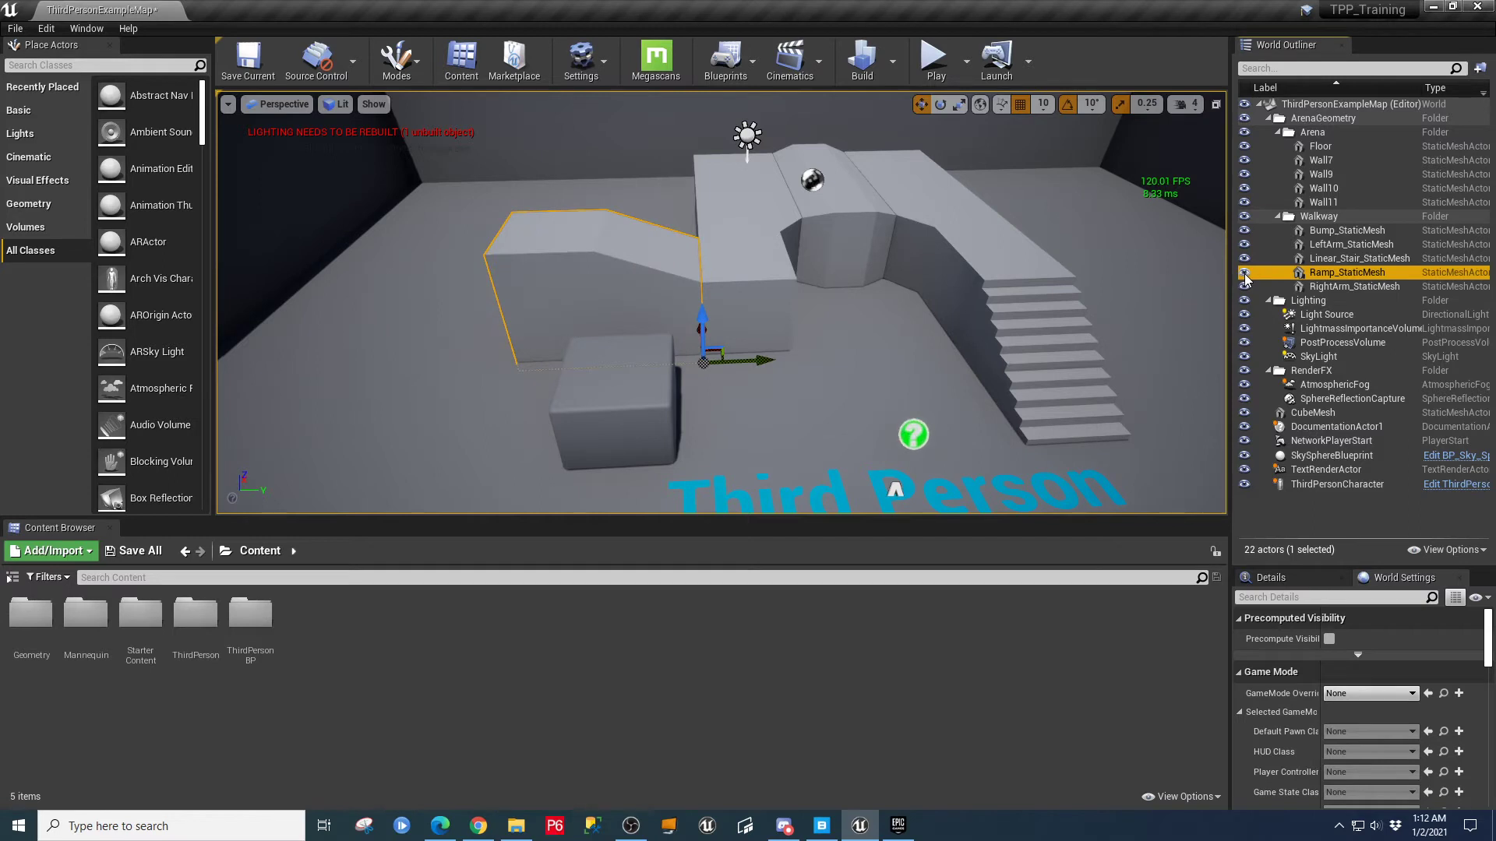
pyautogui.click(1245, 273)
pyautogui.click(1244, 272)
pyautogui.click(1244, 273)
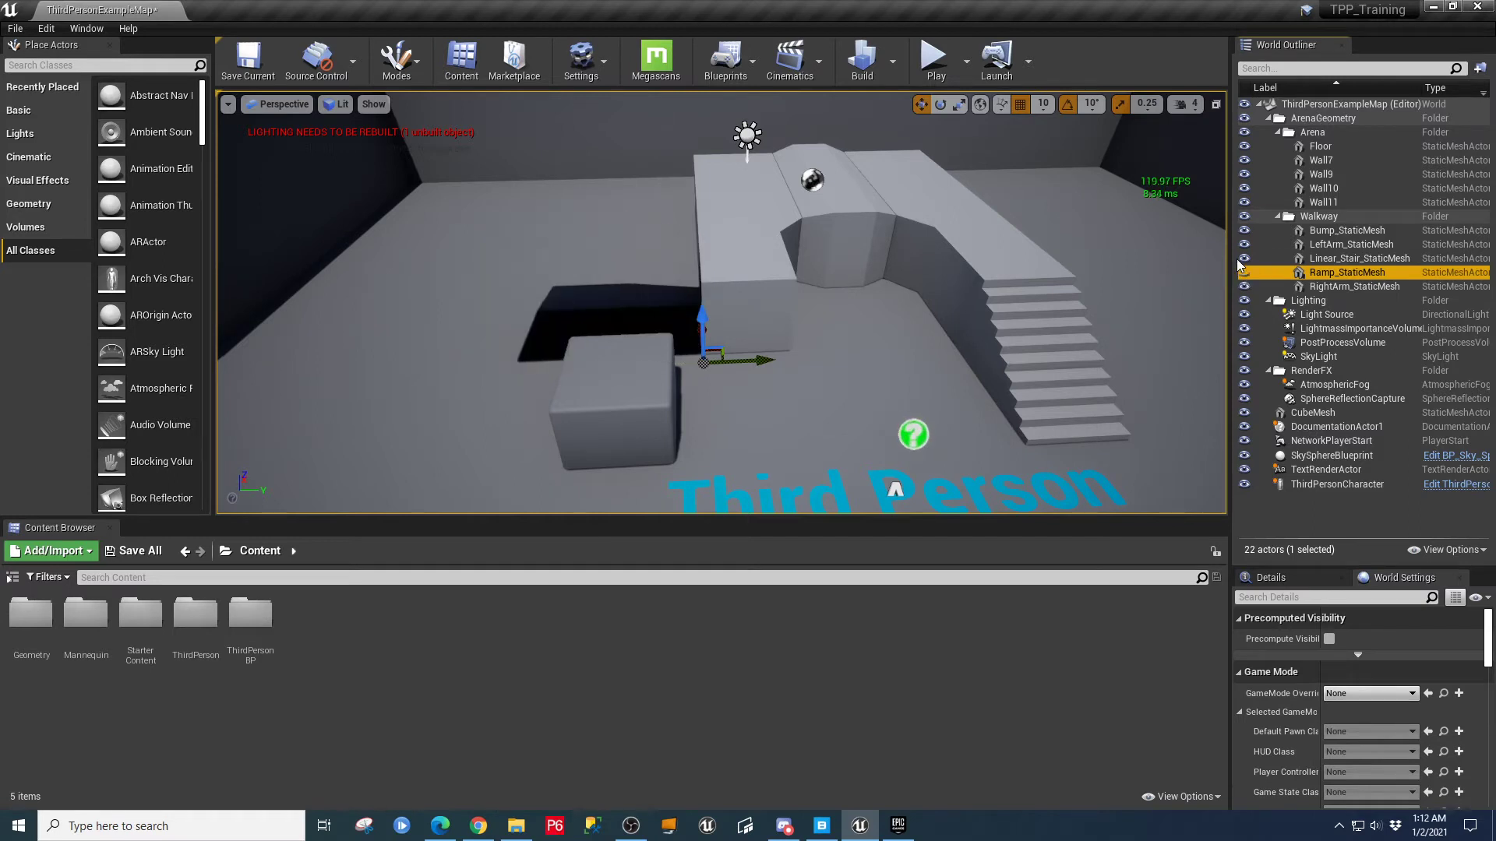
# - Hide the walkway's stair, left arm and bump meshes, and restore all walkway meshes by toggling the Walkway folder's visibility
pyautogui.click(1244, 258)
pyautogui.click(1244, 243)
pyautogui.click(1244, 230)
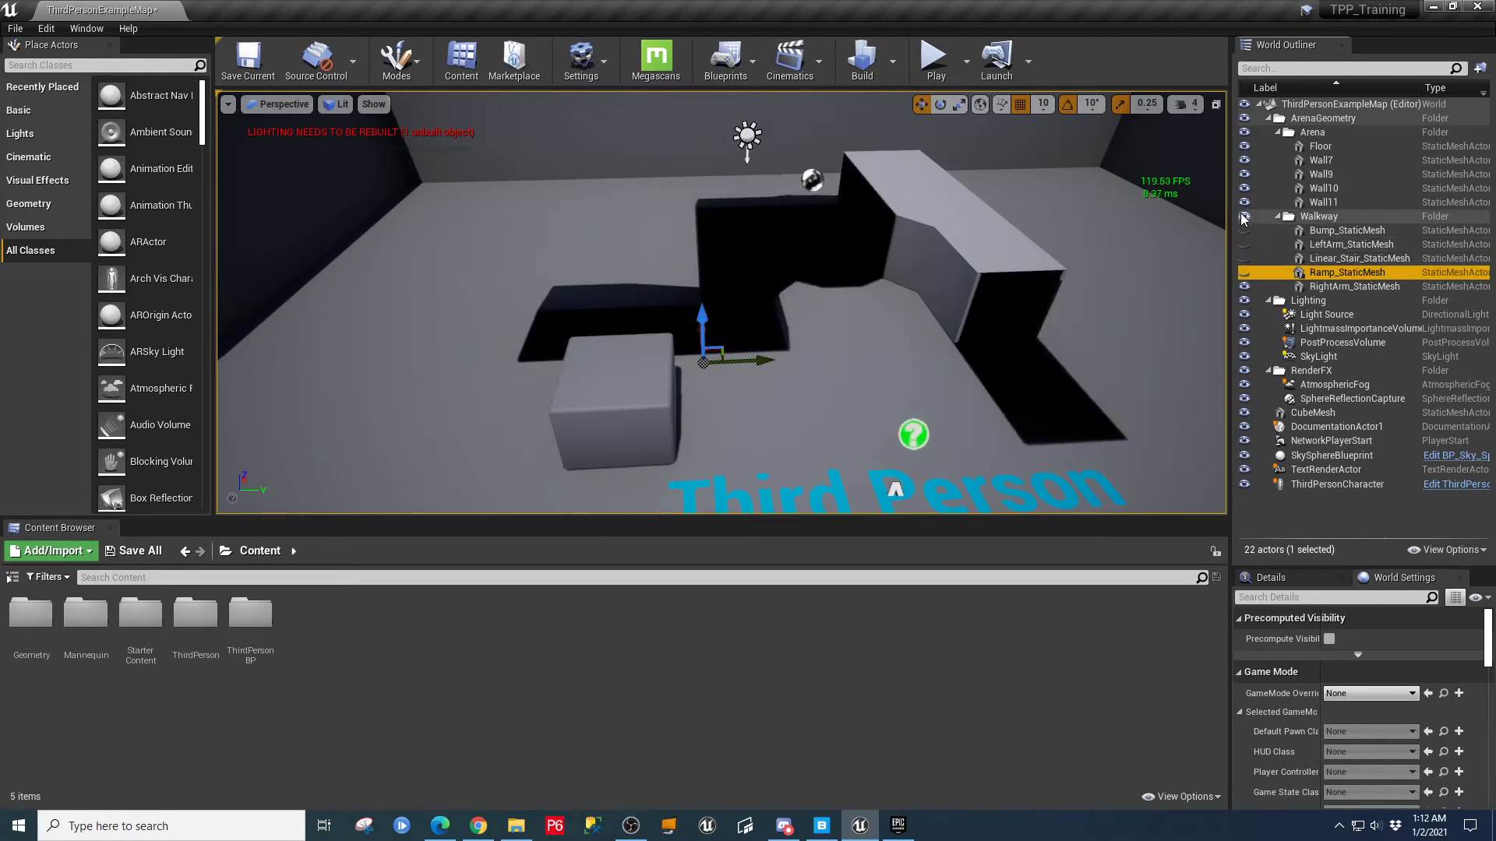
pyautogui.click(1244, 216)
pyautogui.click(1244, 216)
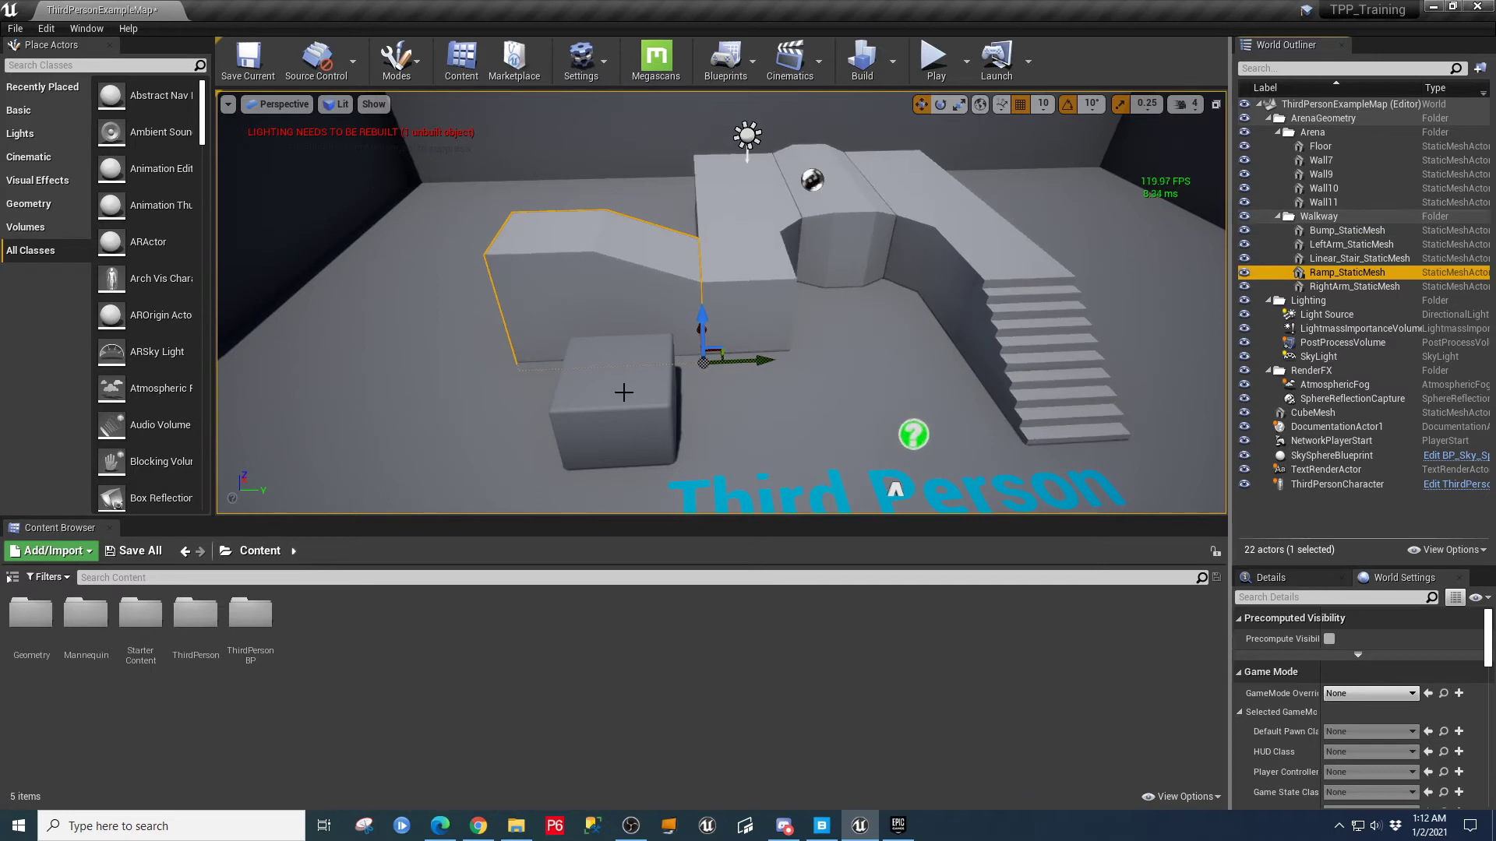
# - Select the cube in the level, and browse from the outliner's Bump_StaticMesh actor to its source asset
pyautogui.click(623, 392)
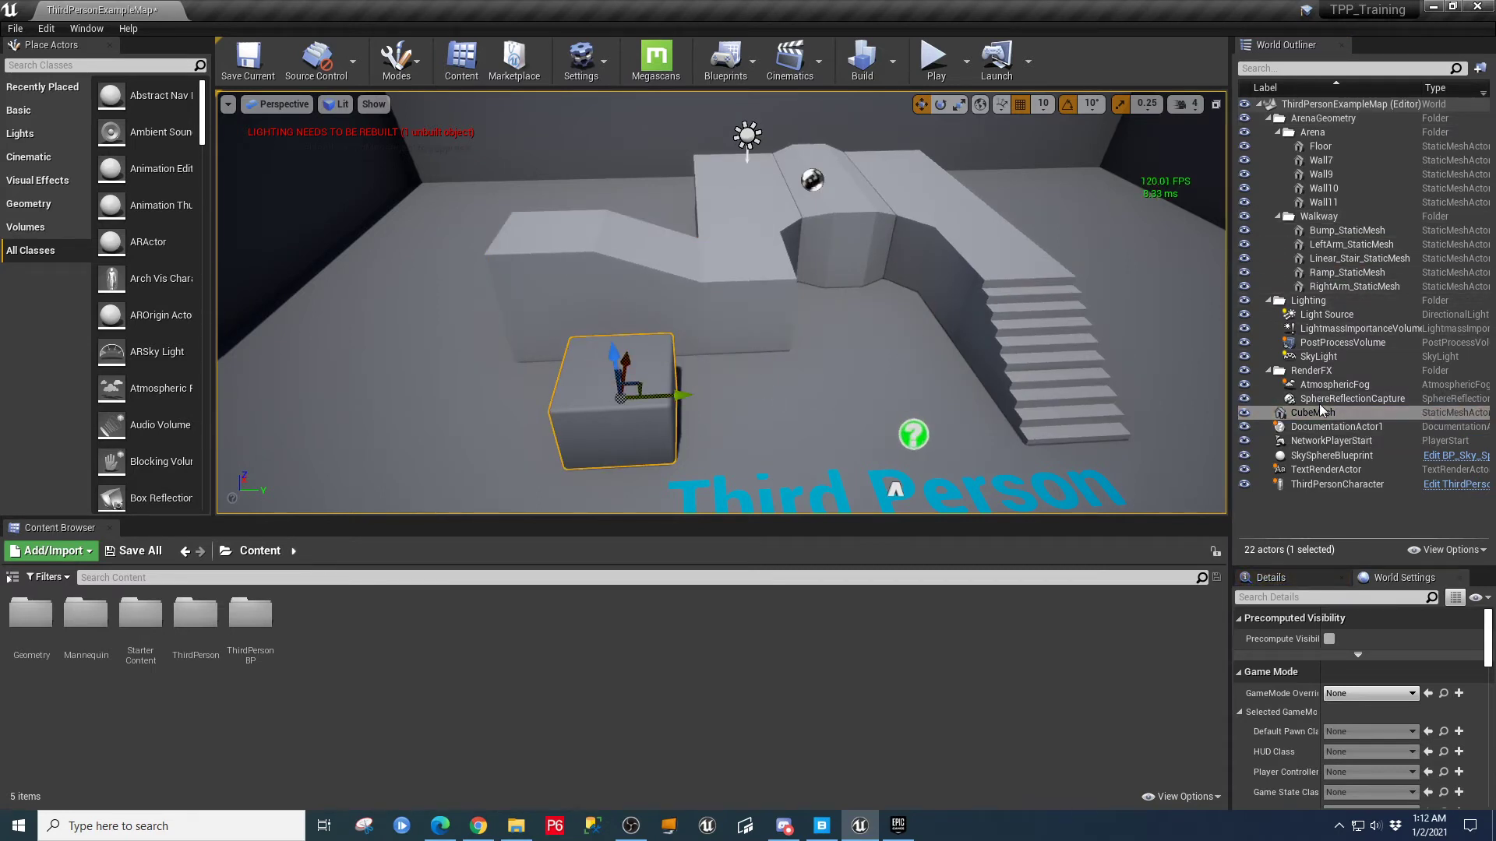
pyautogui.click(1328, 229)
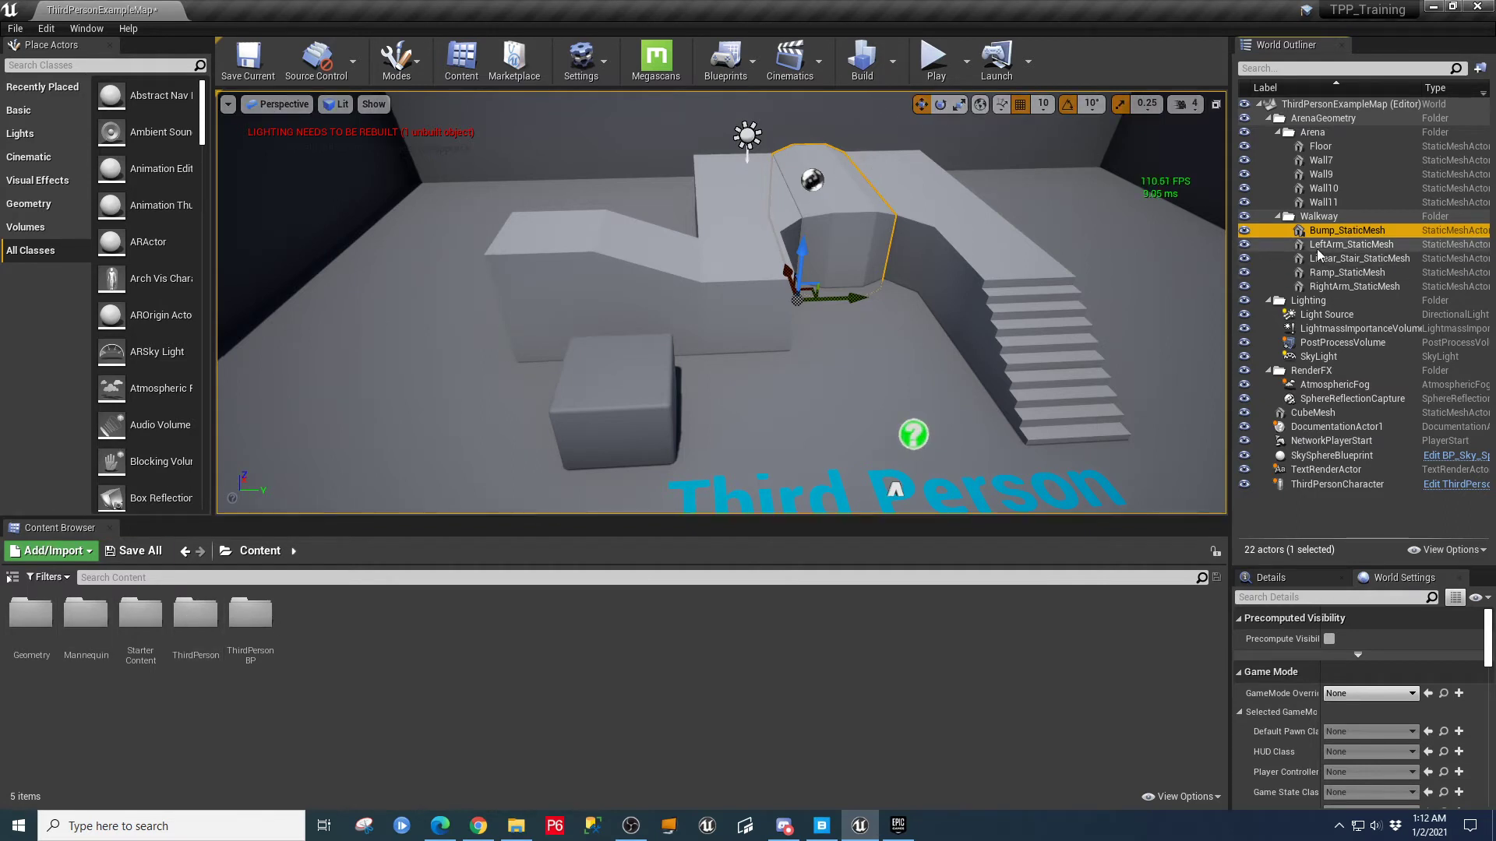
pyautogui.rightClick(1339, 229)
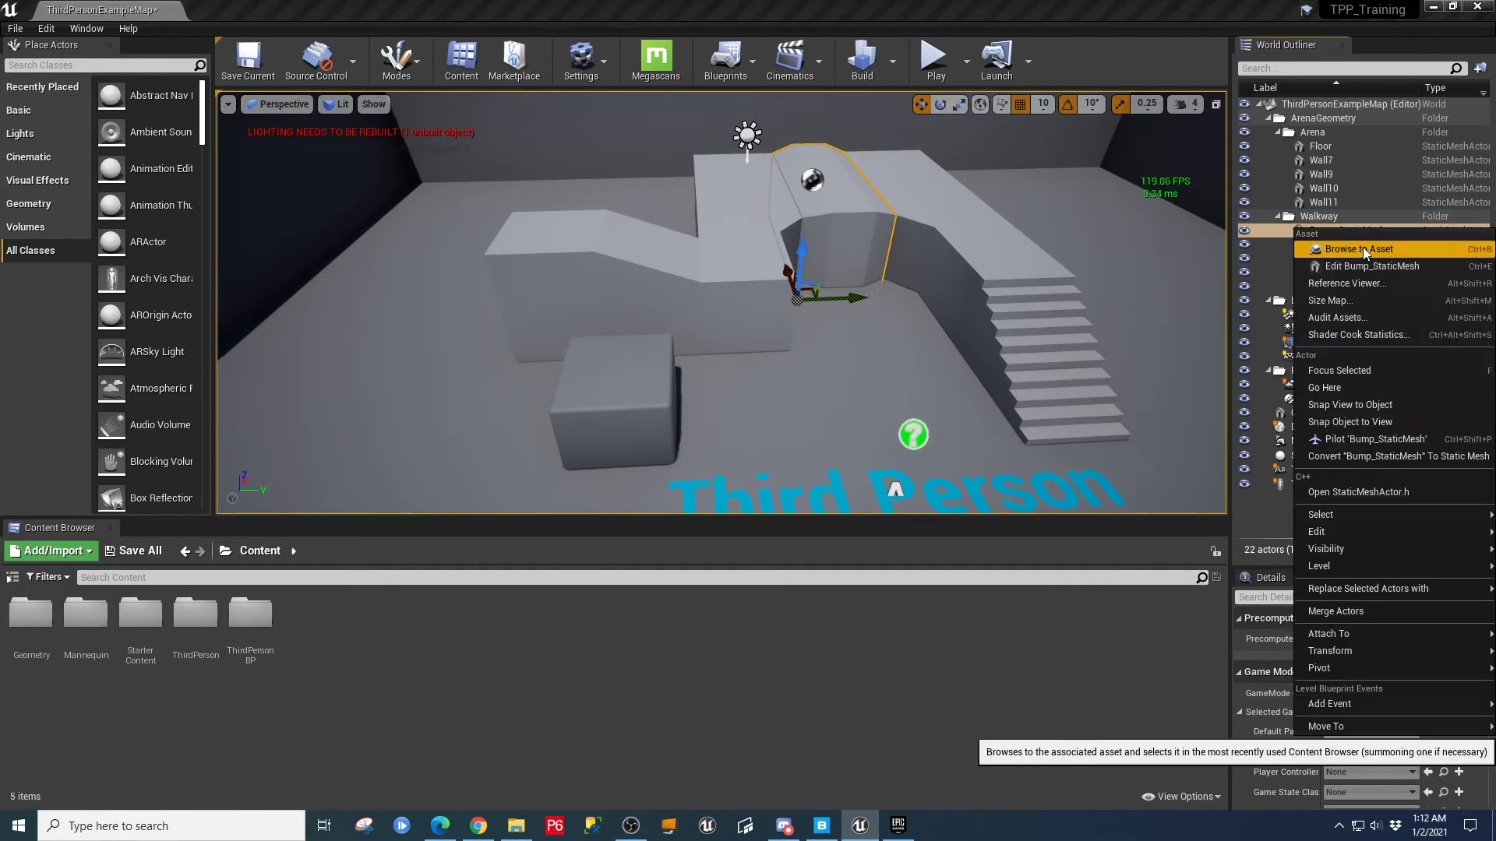
pyautogui.click(1360, 246)
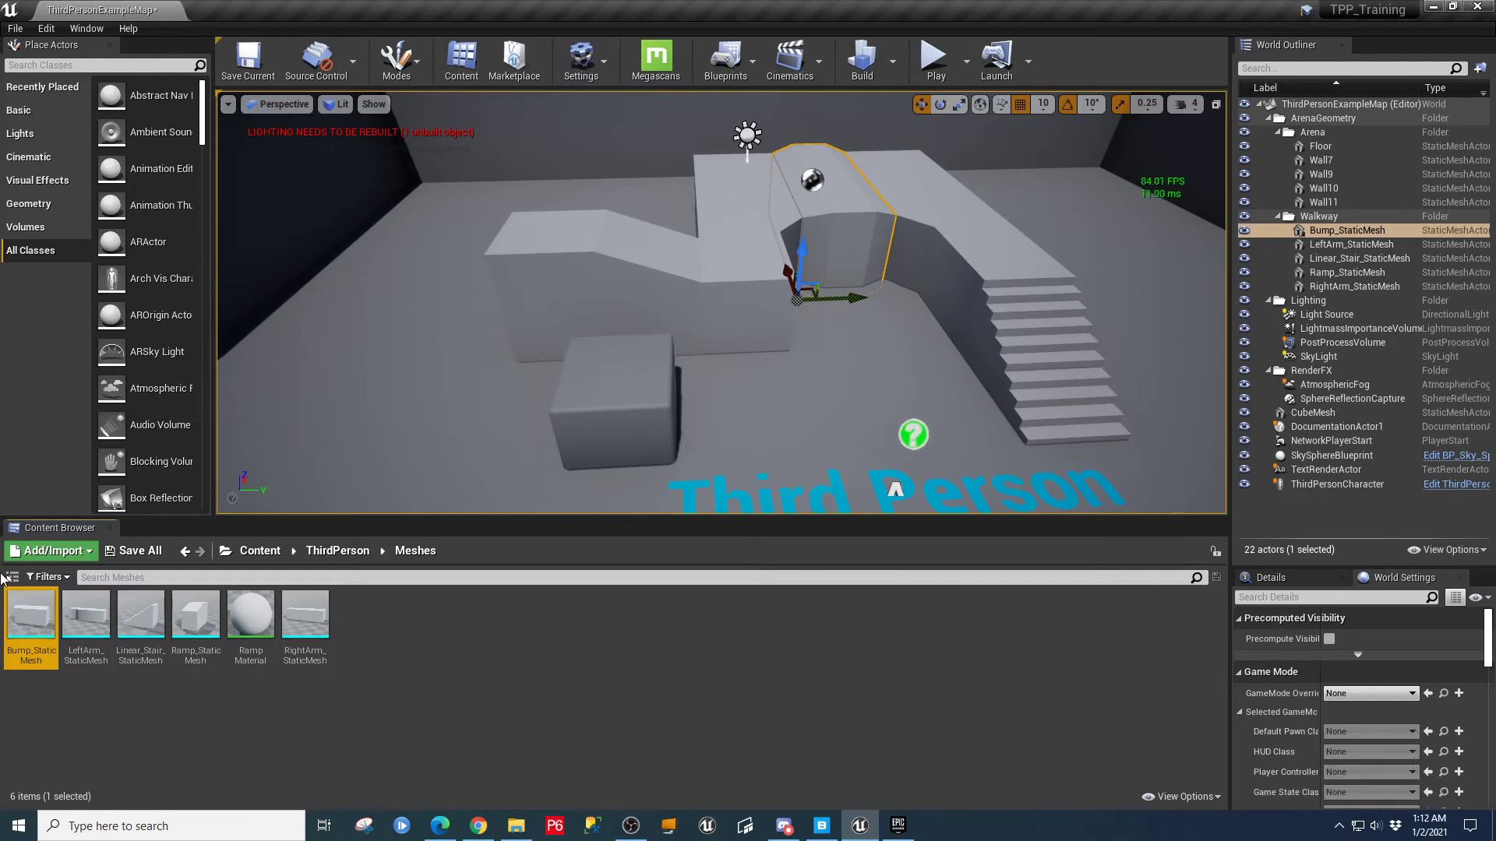
# - Show the content folder tree beside the assets and return to the collapsed top-level Content folder
pyautogui.click(11, 577)
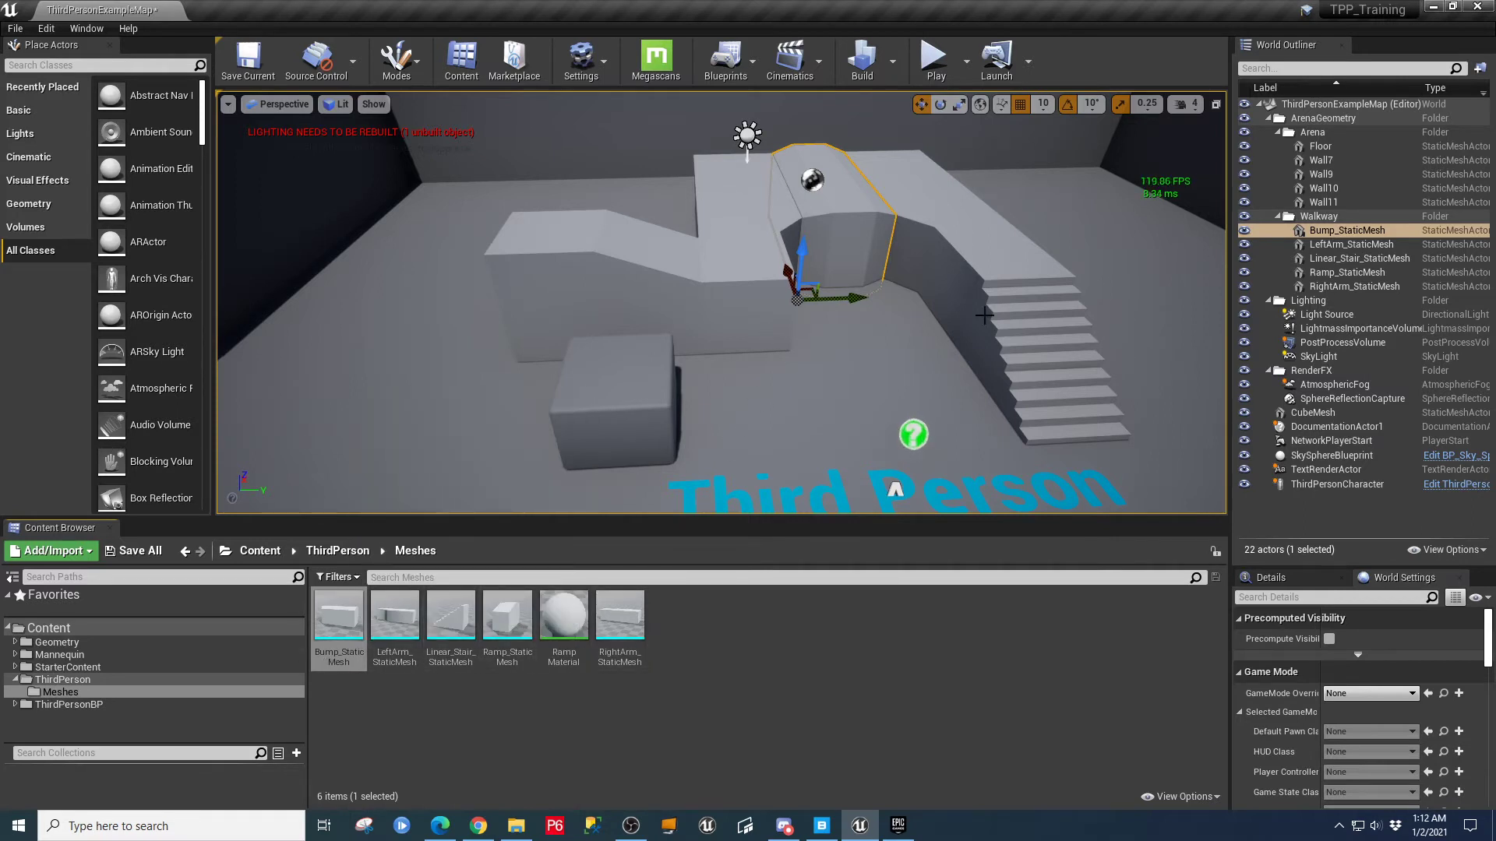
pyautogui.click(8, 627)
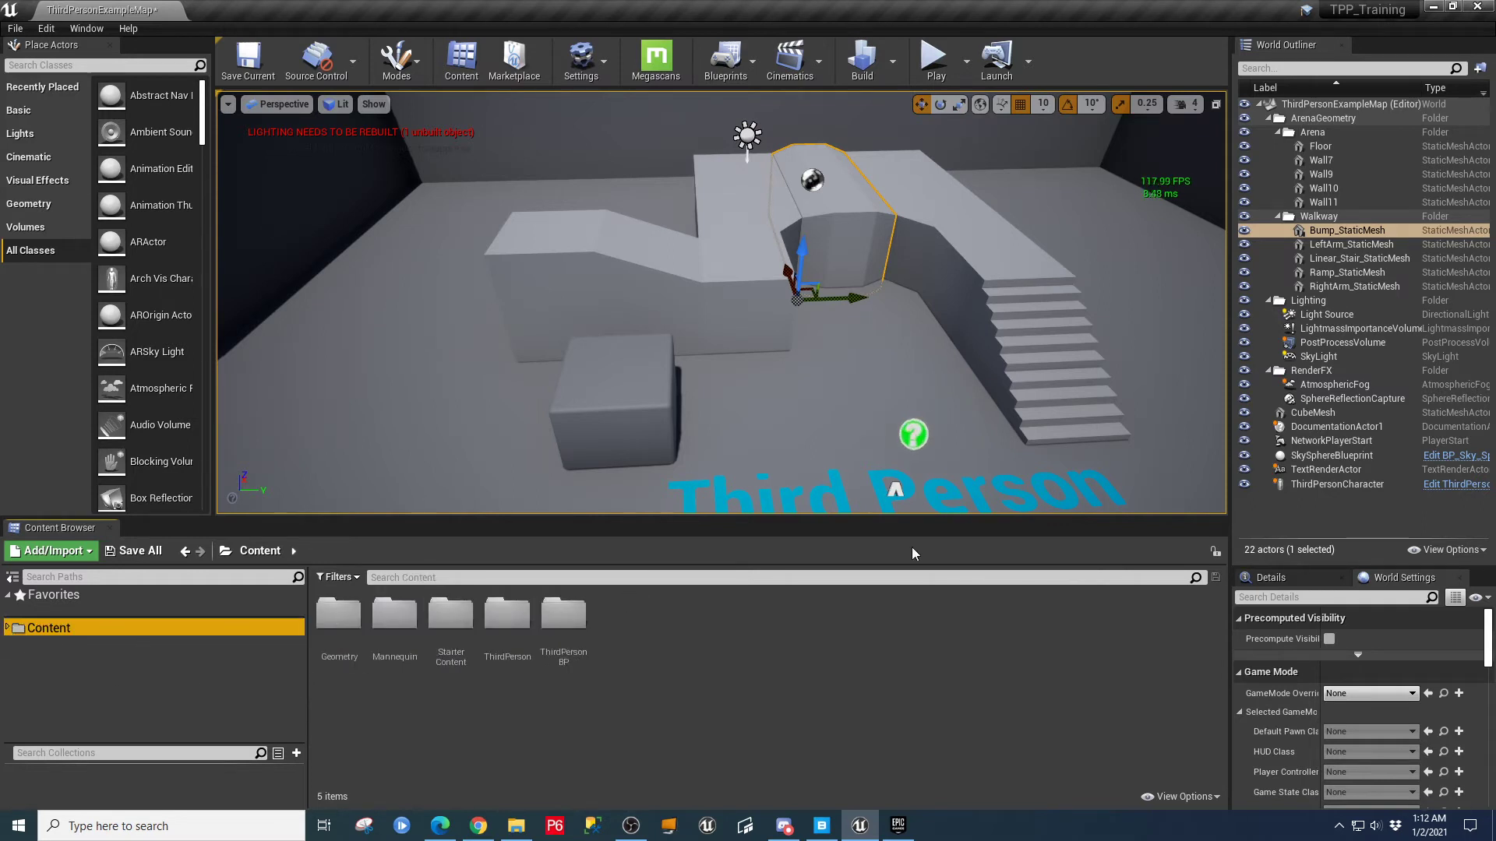
# - Widen the World Outliner and duplicate the walkway's Bump_StaticMesh actor
pyautogui.moveTo(1229, 247); pyautogui.dragTo(1168, 247)
pyautogui.rightClick(1257, 236)
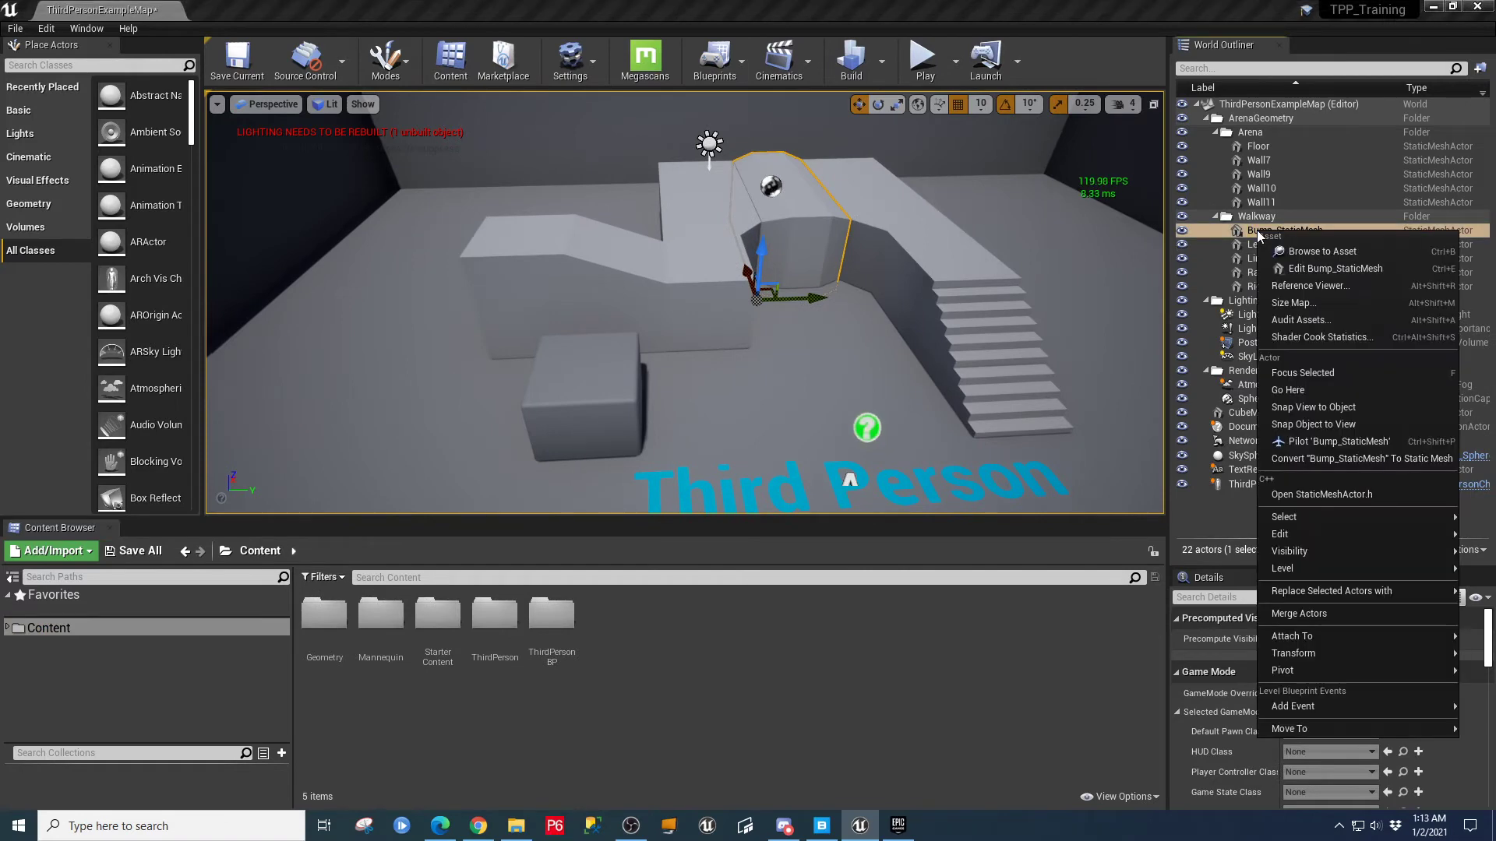
pyautogui.moveTo(1322, 537)
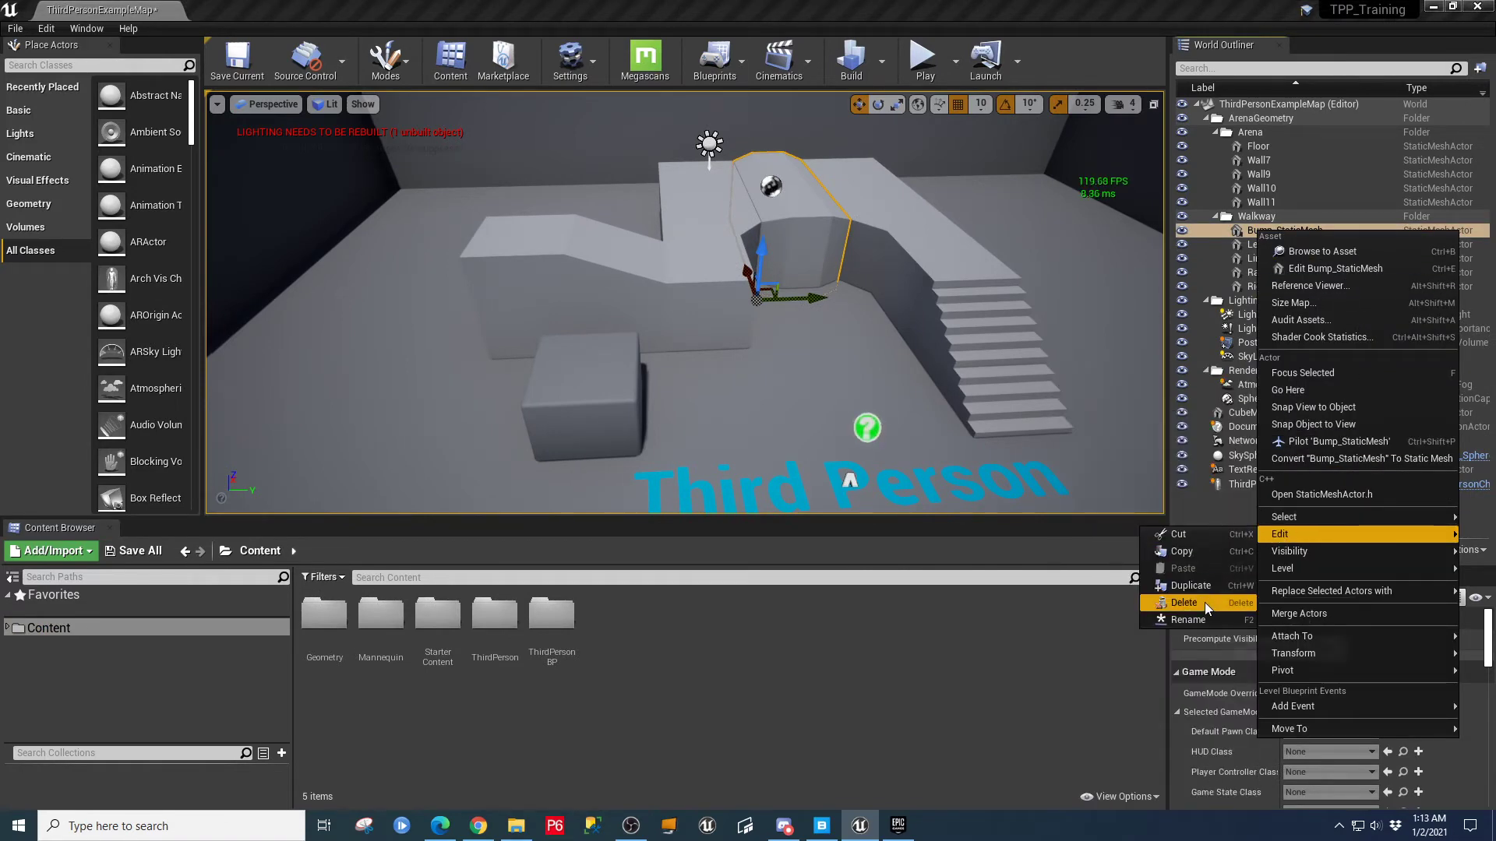
pyautogui.click(1190, 586)
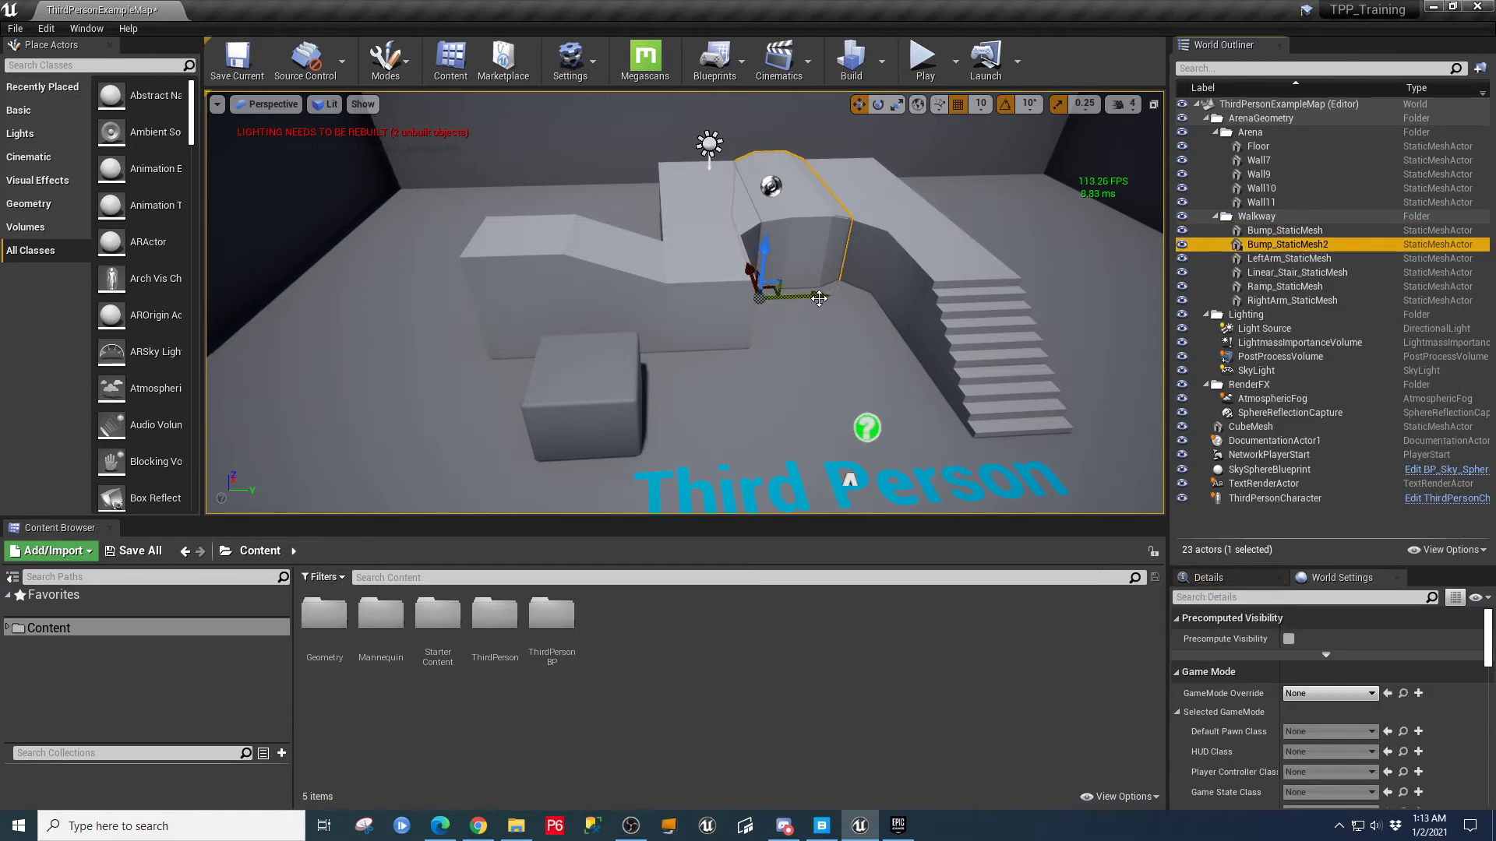
# - Move Bump_StaticMesh2 along the Y axis, away from the walkway and onto the open floor beyond the stairs
pyautogui.moveTo(818, 298); pyautogui.dragTo(873, 289)
pyautogui.moveTo(1037, 264); pyautogui.dragTo(1048, 337)
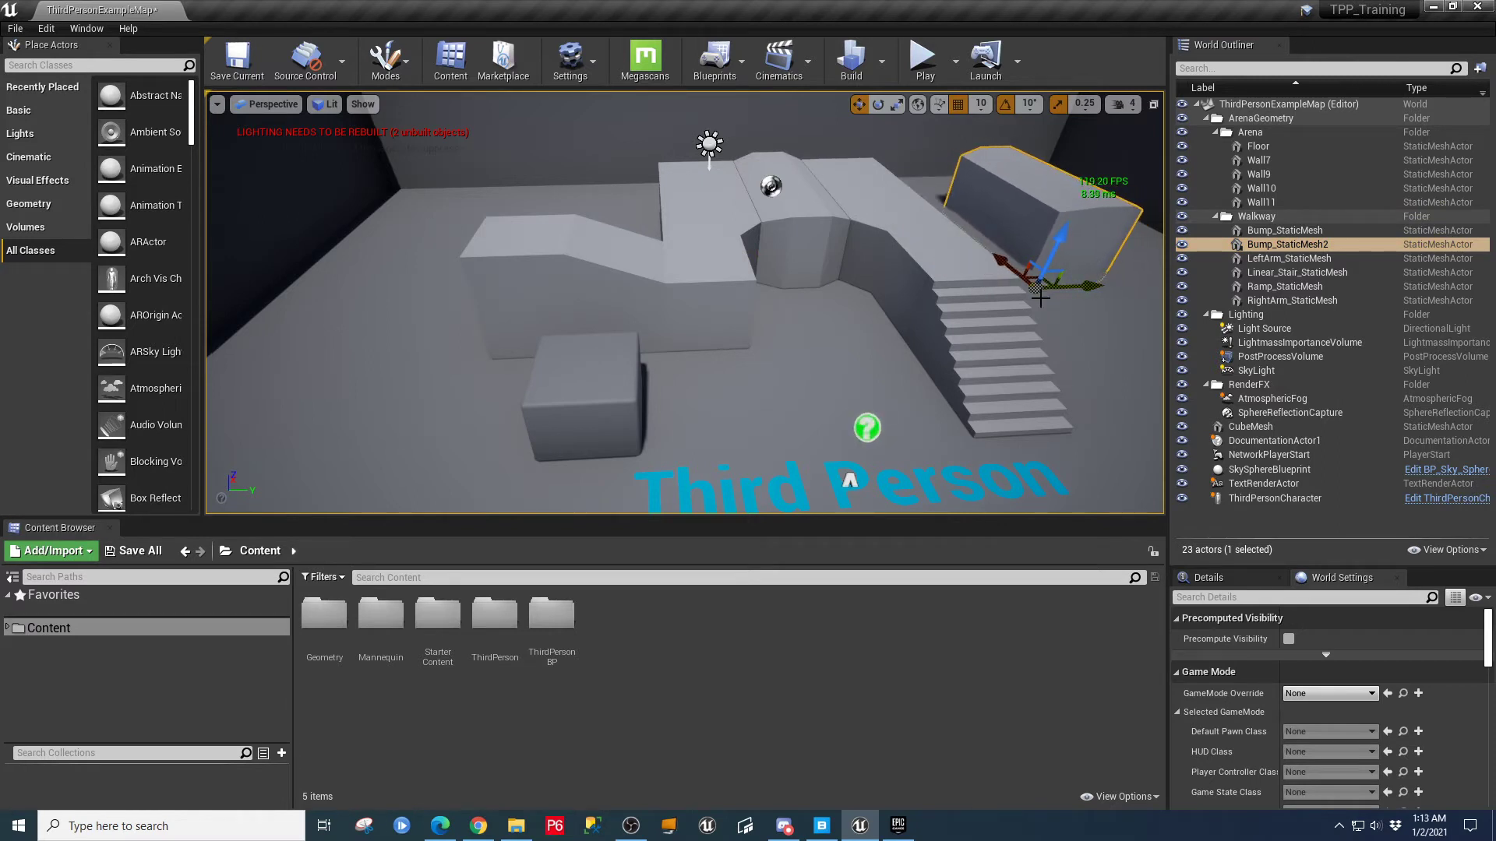
pyautogui.moveTo(1003, 367); pyautogui.dragTo(1091, 372, button='right')
pyautogui.press('d')
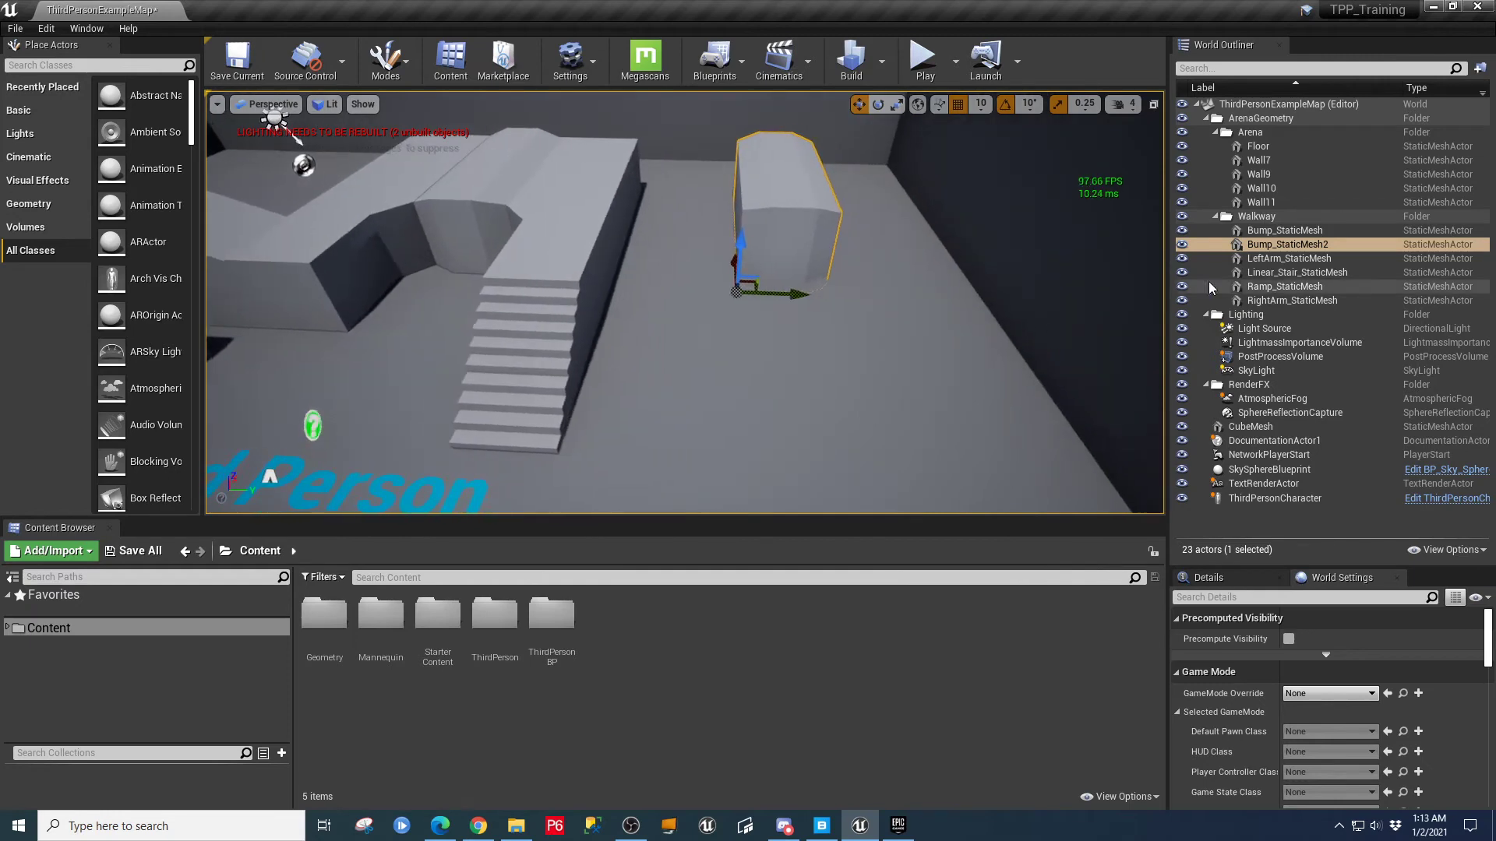
pyautogui.rightClick(1293, 246)
pyautogui.moveTo(1344, 550)
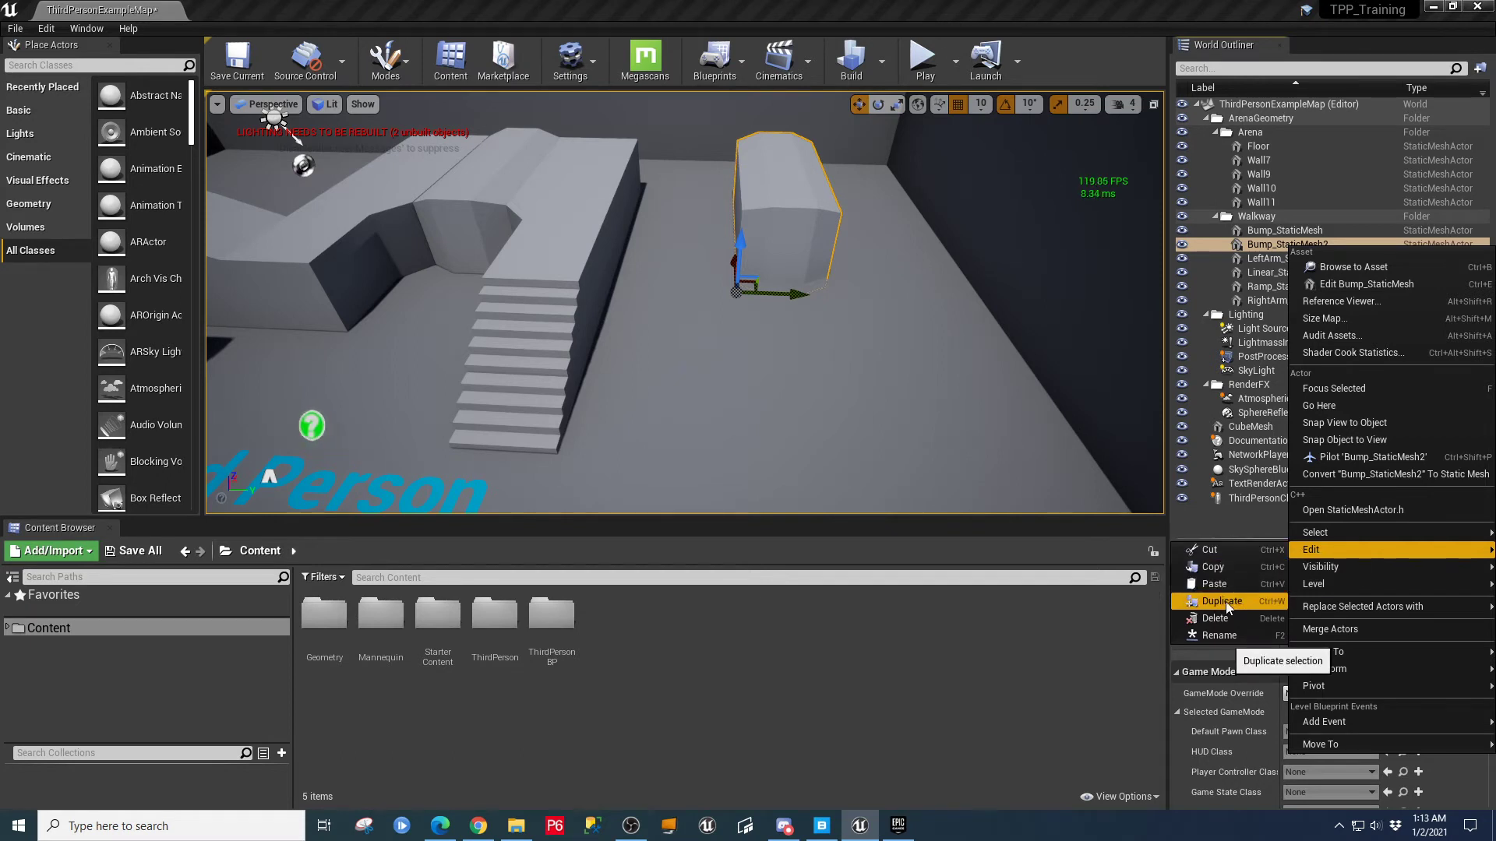
pyautogui.click(882, 312)
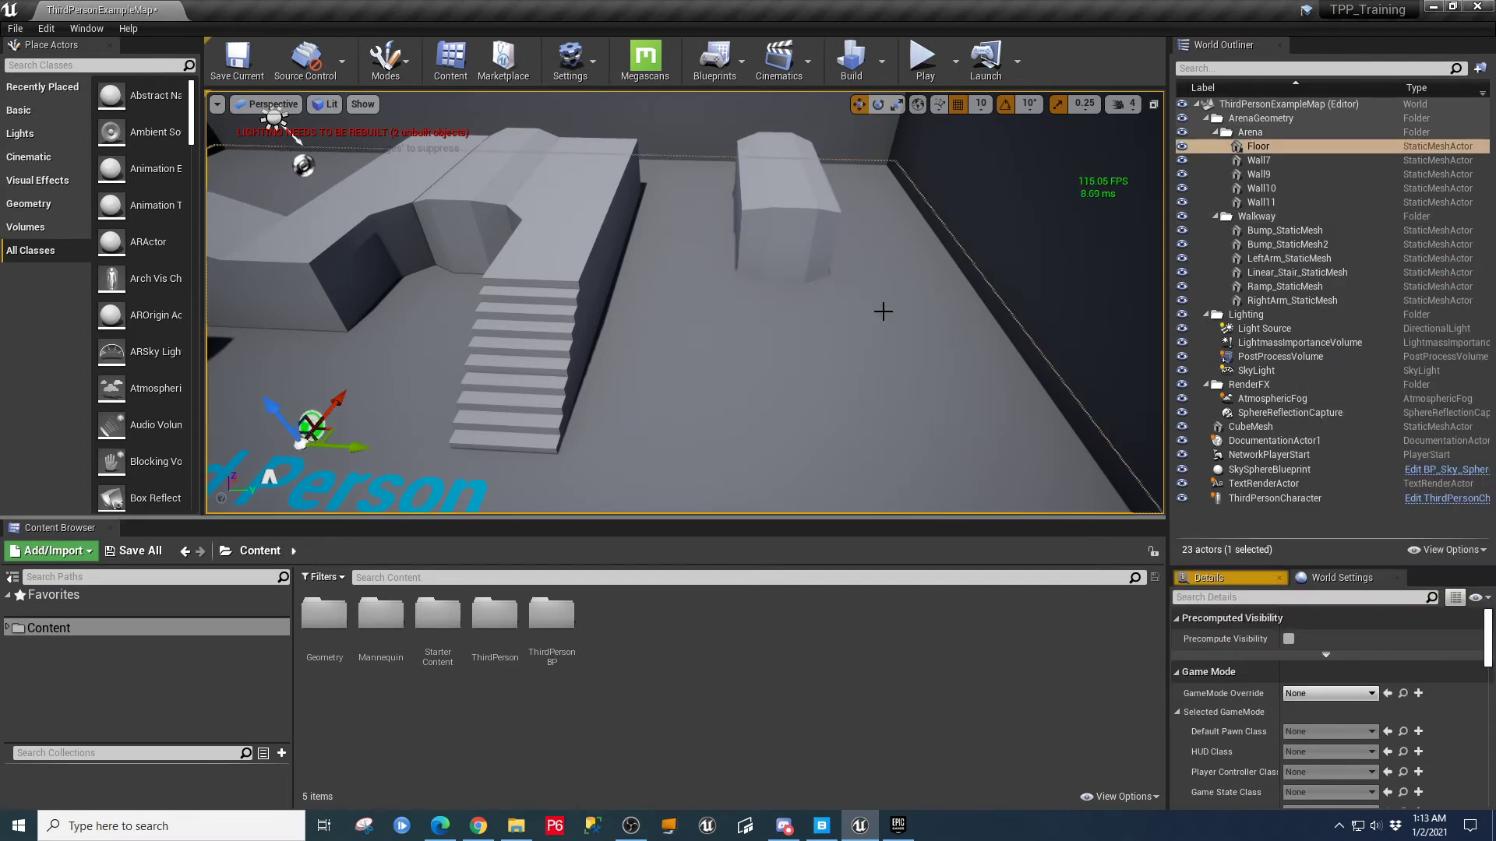
# - Duplicate Bump_StaticMesh2 twice, placing one copy beside it near the side wall and the other in front along that wall
pyautogui.click(846, 218)
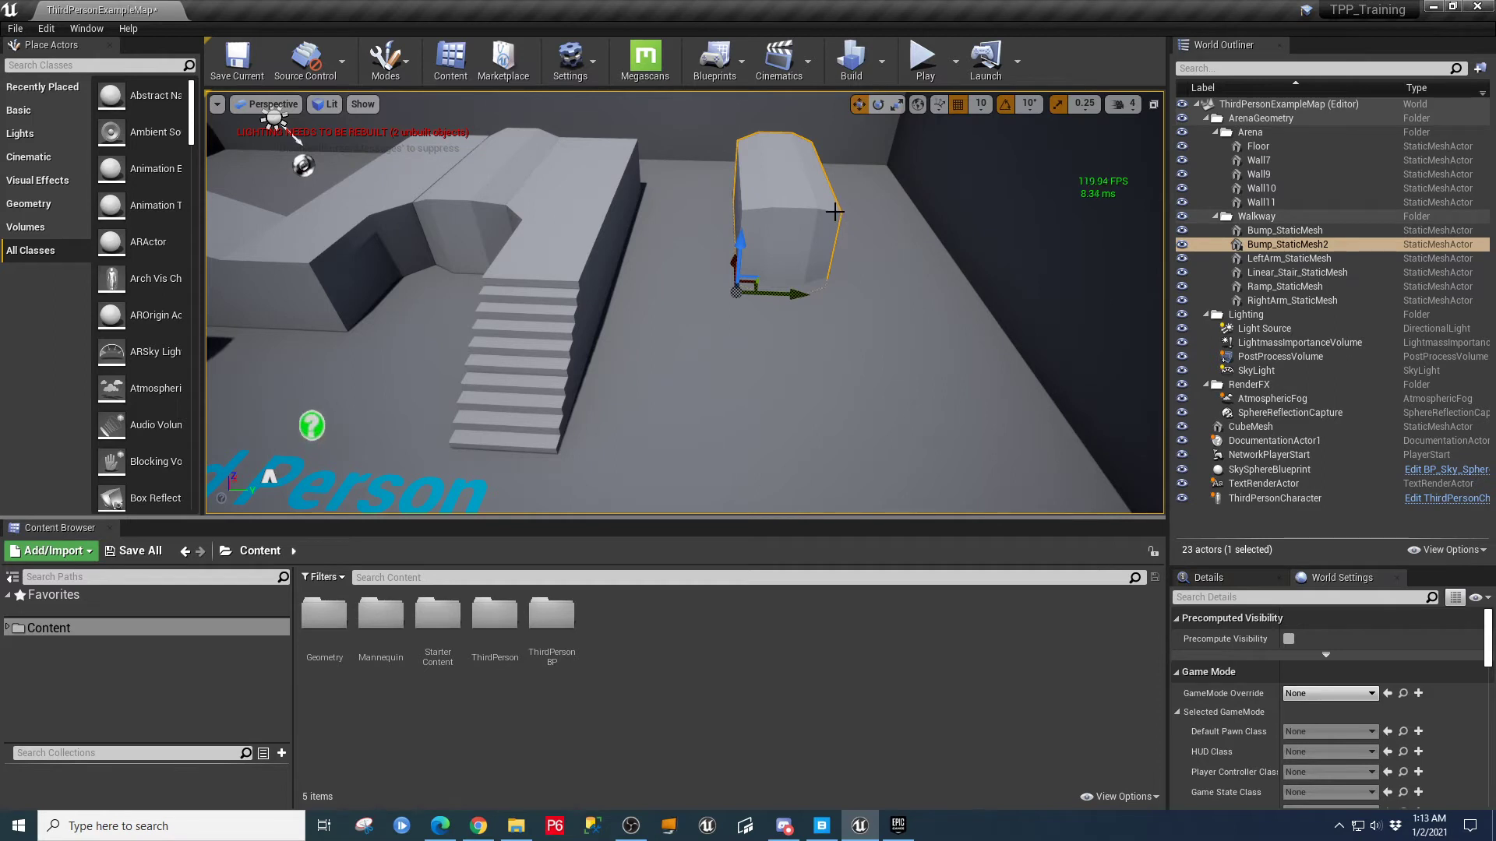
pyautogui.hotkey('ctrl', 'w')
pyautogui.moveTo(800, 297); pyautogui.dragTo(870, 460)
pyautogui.hotkey('ctrl', 'w')
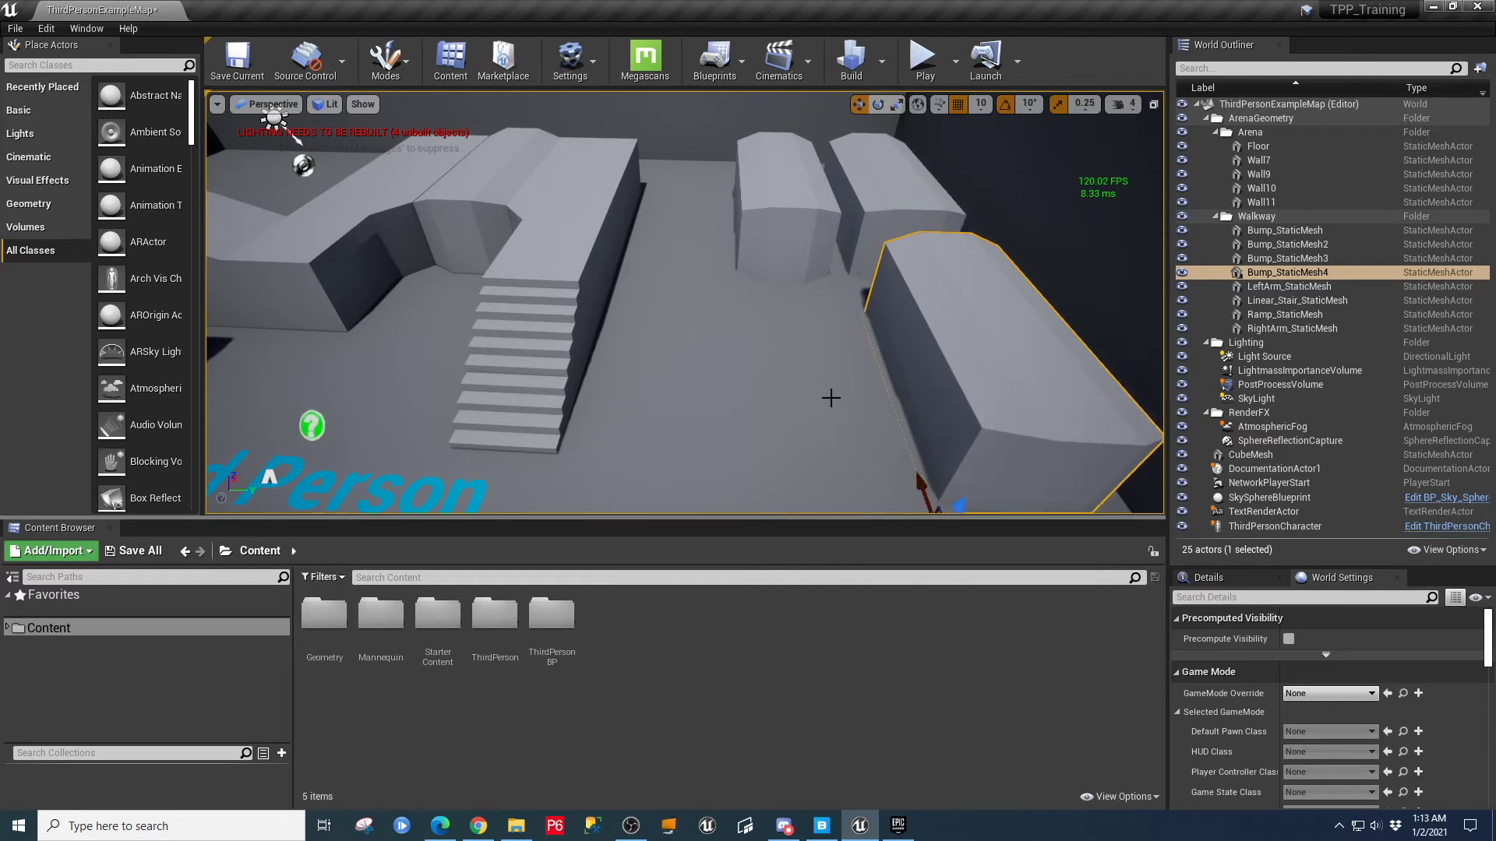
pyautogui.scroll(-1, 727, 313)
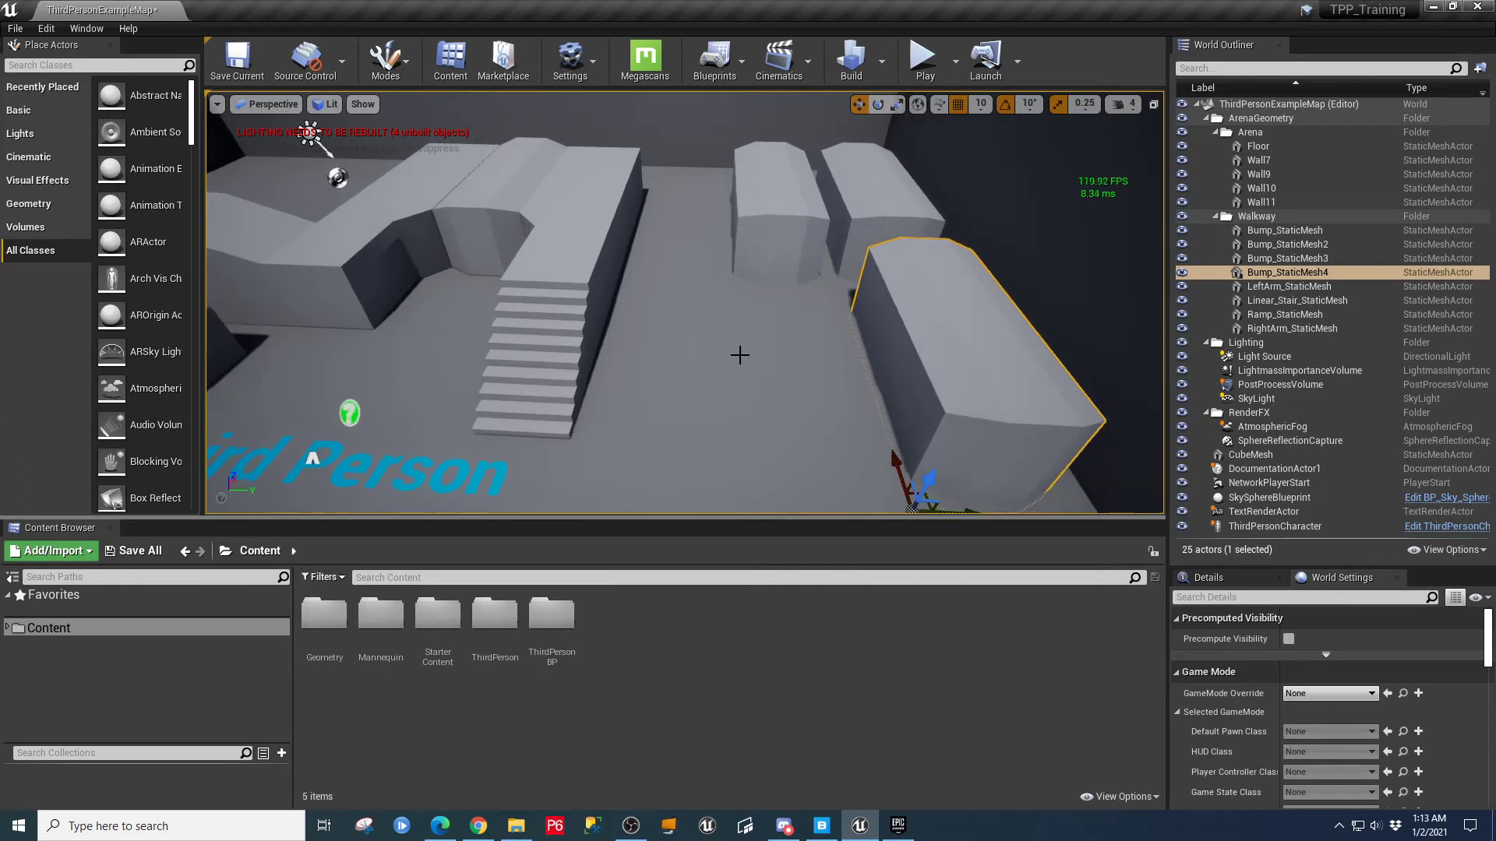
pyautogui.moveTo(727, 313); pyautogui.dragTo(758, 313, button='right')
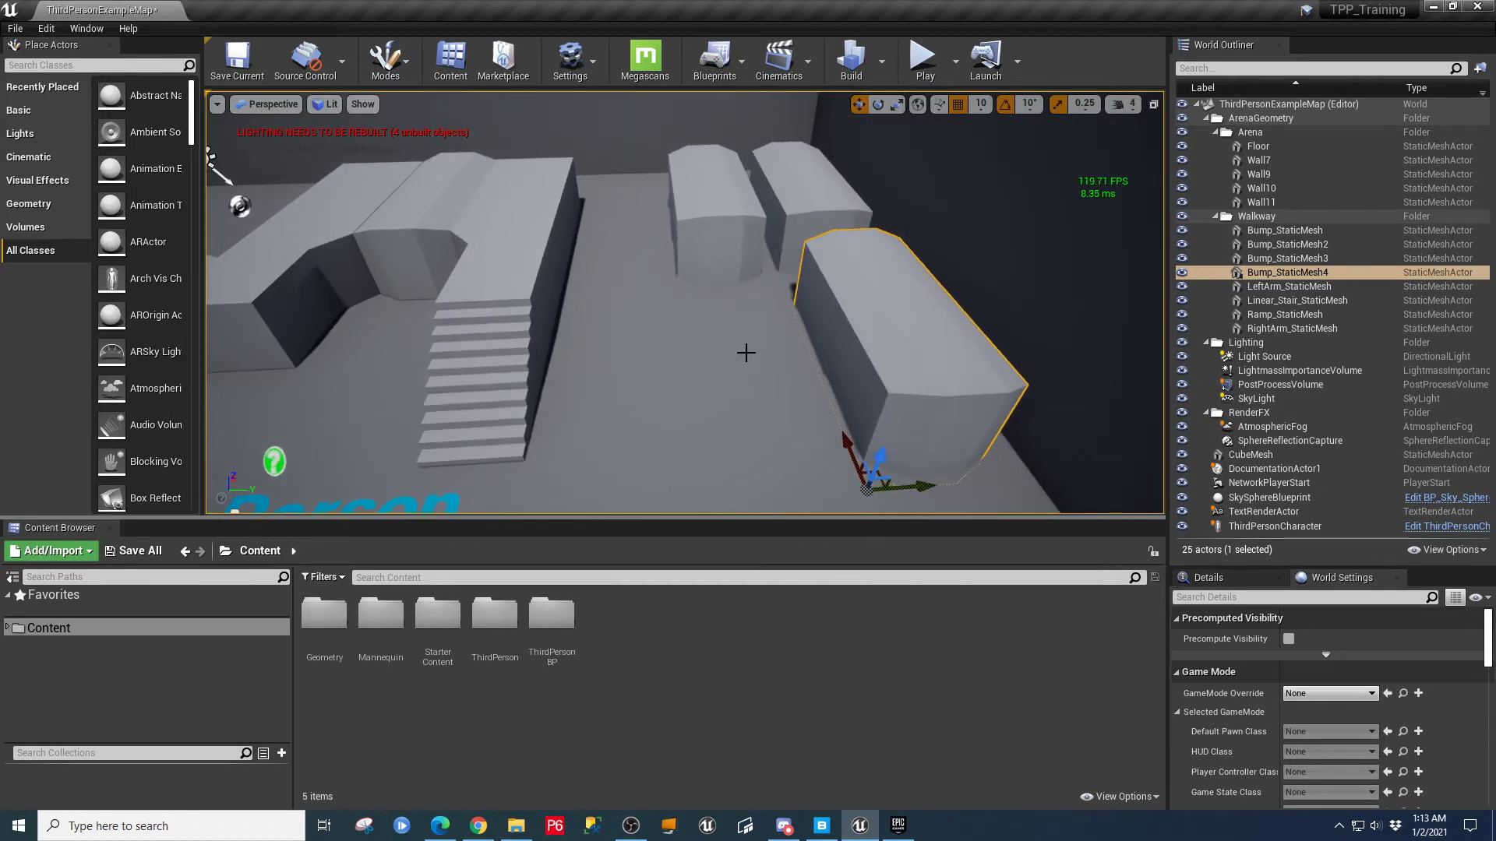
pyautogui.rightClick(1270, 272)
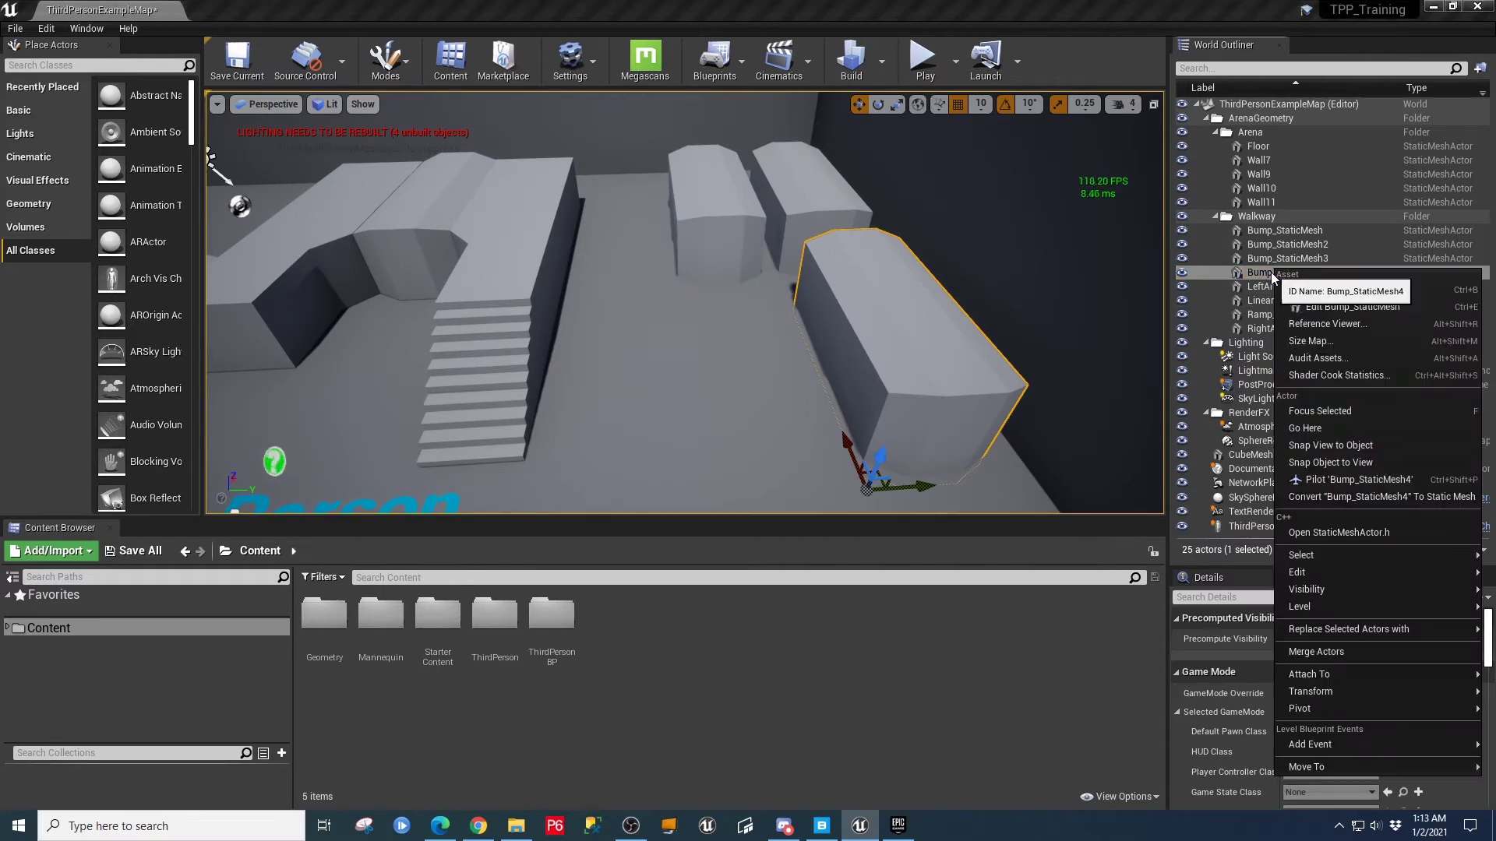
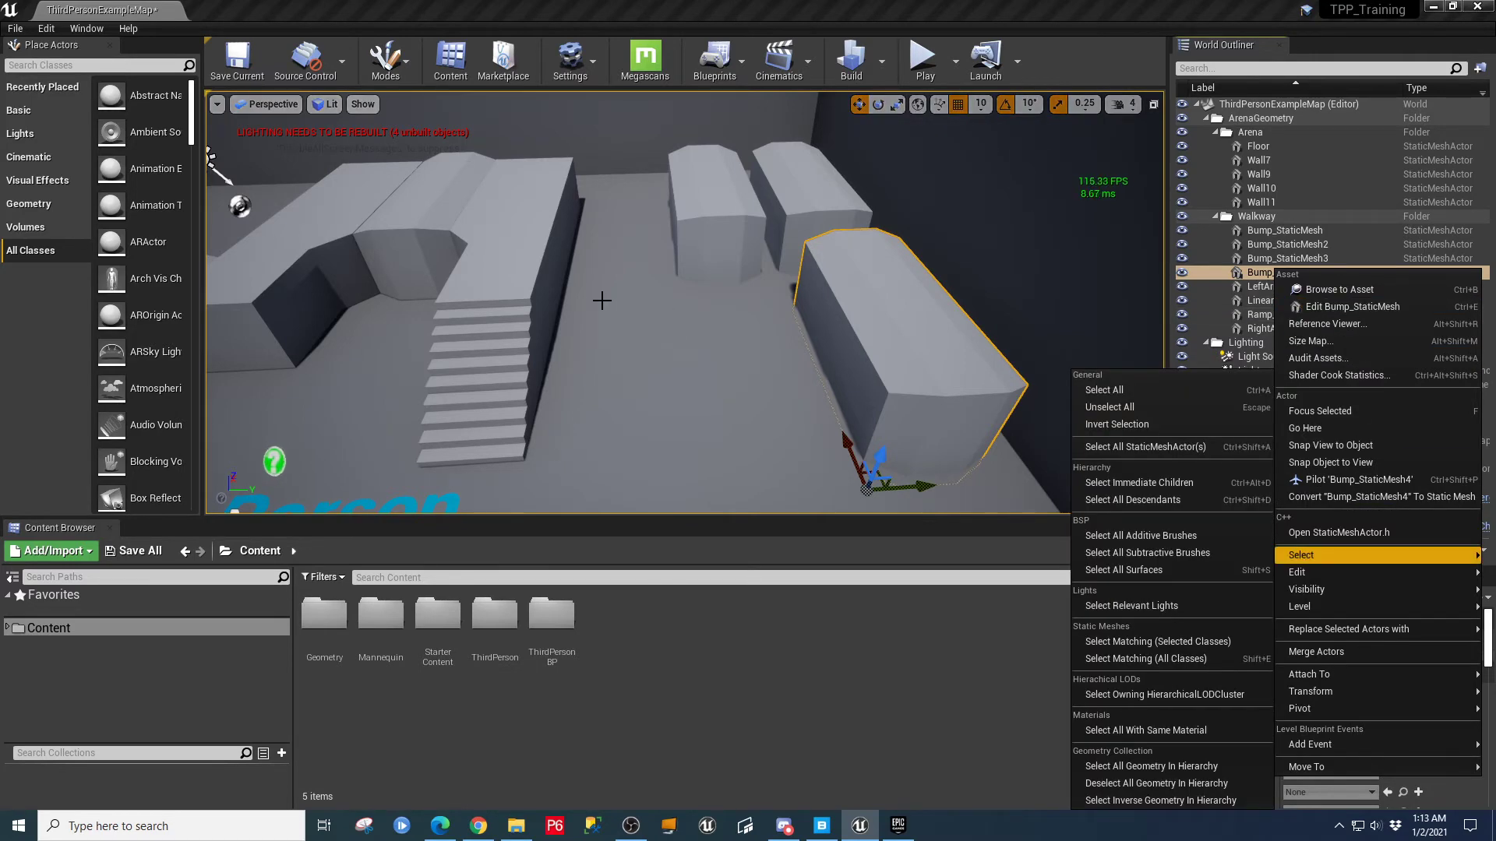
pyautogui.click(613, 330)
pyautogui.click(876, 327)
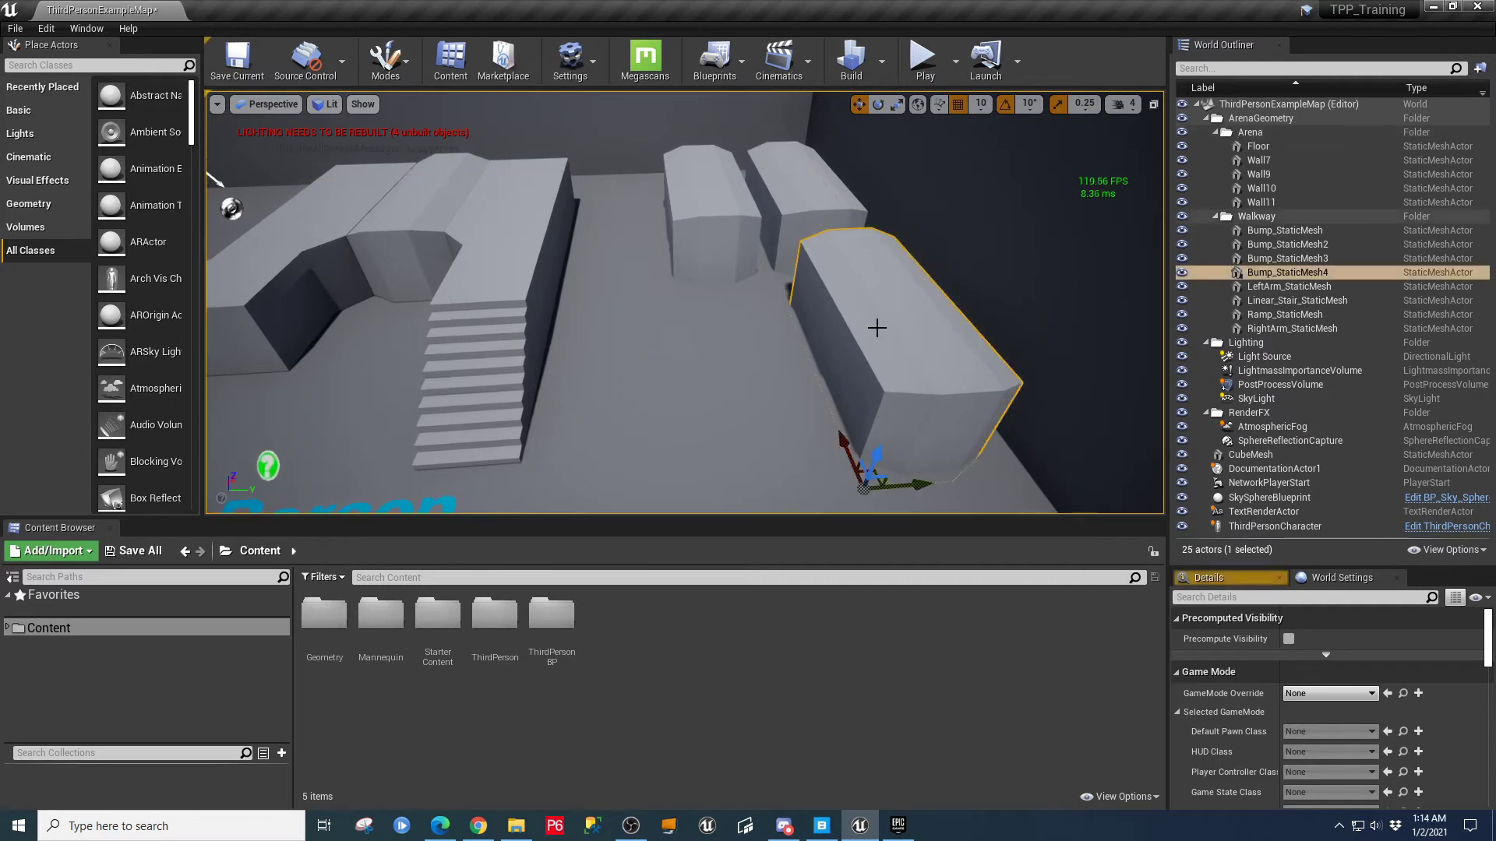
# - Duplicate the front bump by the side wall along the Y axis, leaving a narrow gap between it and the copy
pyautogui.scroll(-1, 770, 426)
pyautogui.moveTo(742, 451); pyautogui.dragTo(749, 499, button='right')
pyautogui.press('d')
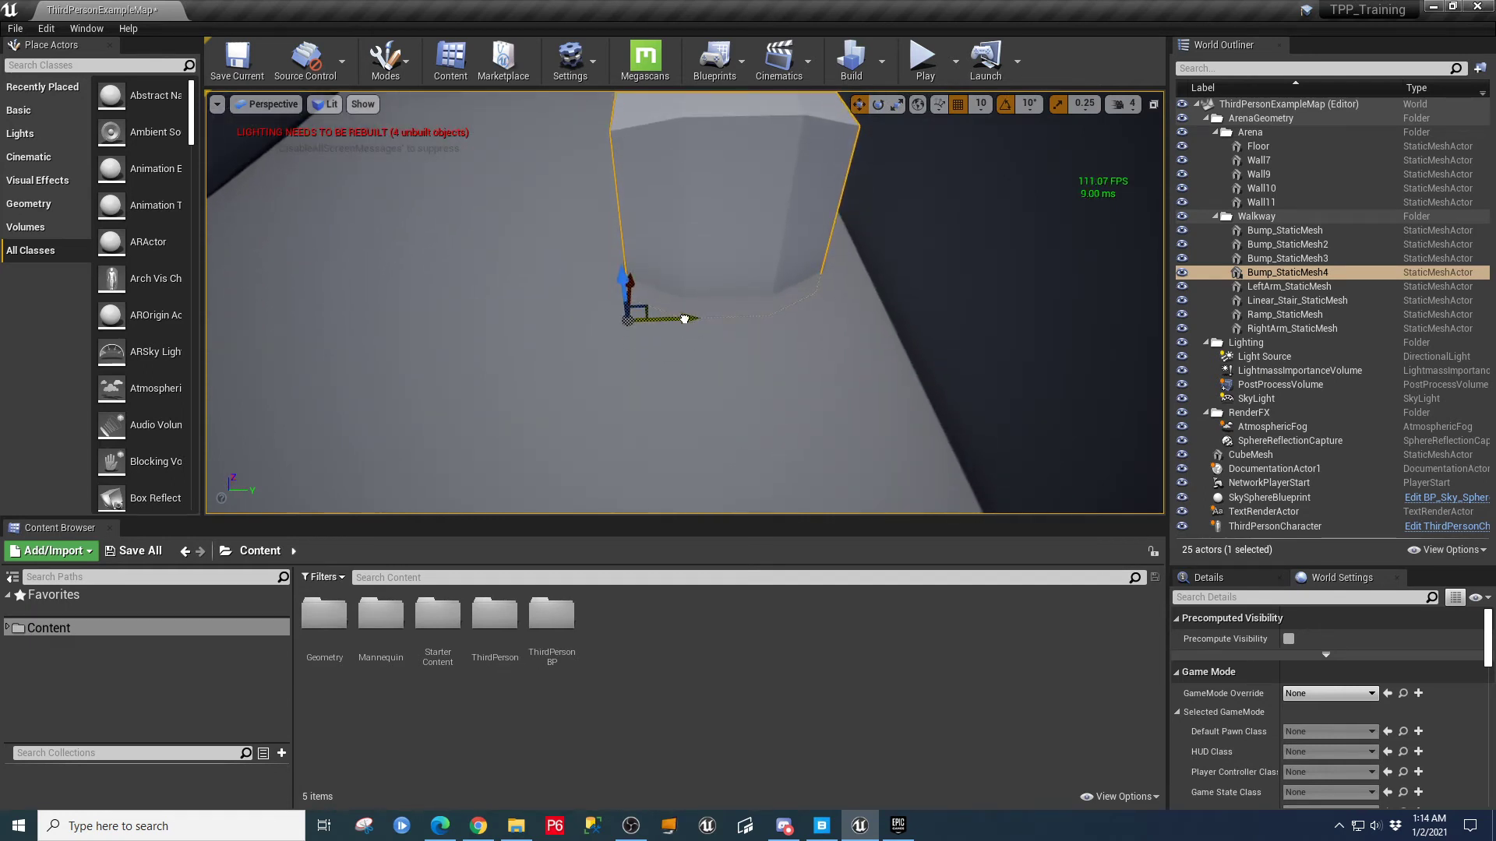
pyautogui.keyDown('alt'); pyautogui.moveTo(684, 319); pyautogui.dragTo(451, 290); pyautogui.keyUp('alt')
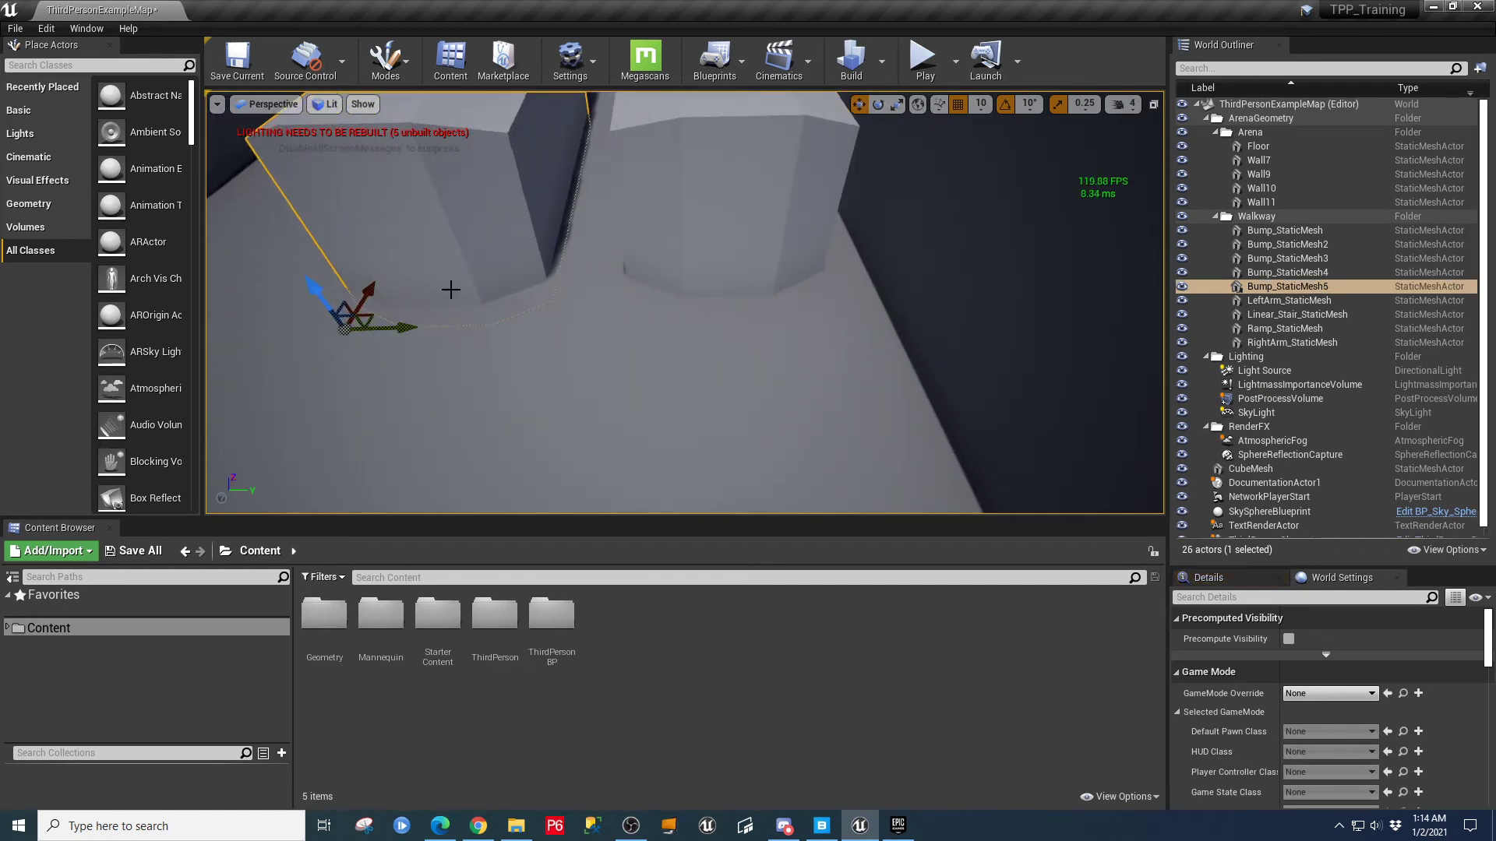
# - Duplicate the newest bump along the Y axis toward the stairs to extend the front row to three bumps
pyautogui.moveTo(519, 347); pyautogui.dragTo(532, 288, button='right')
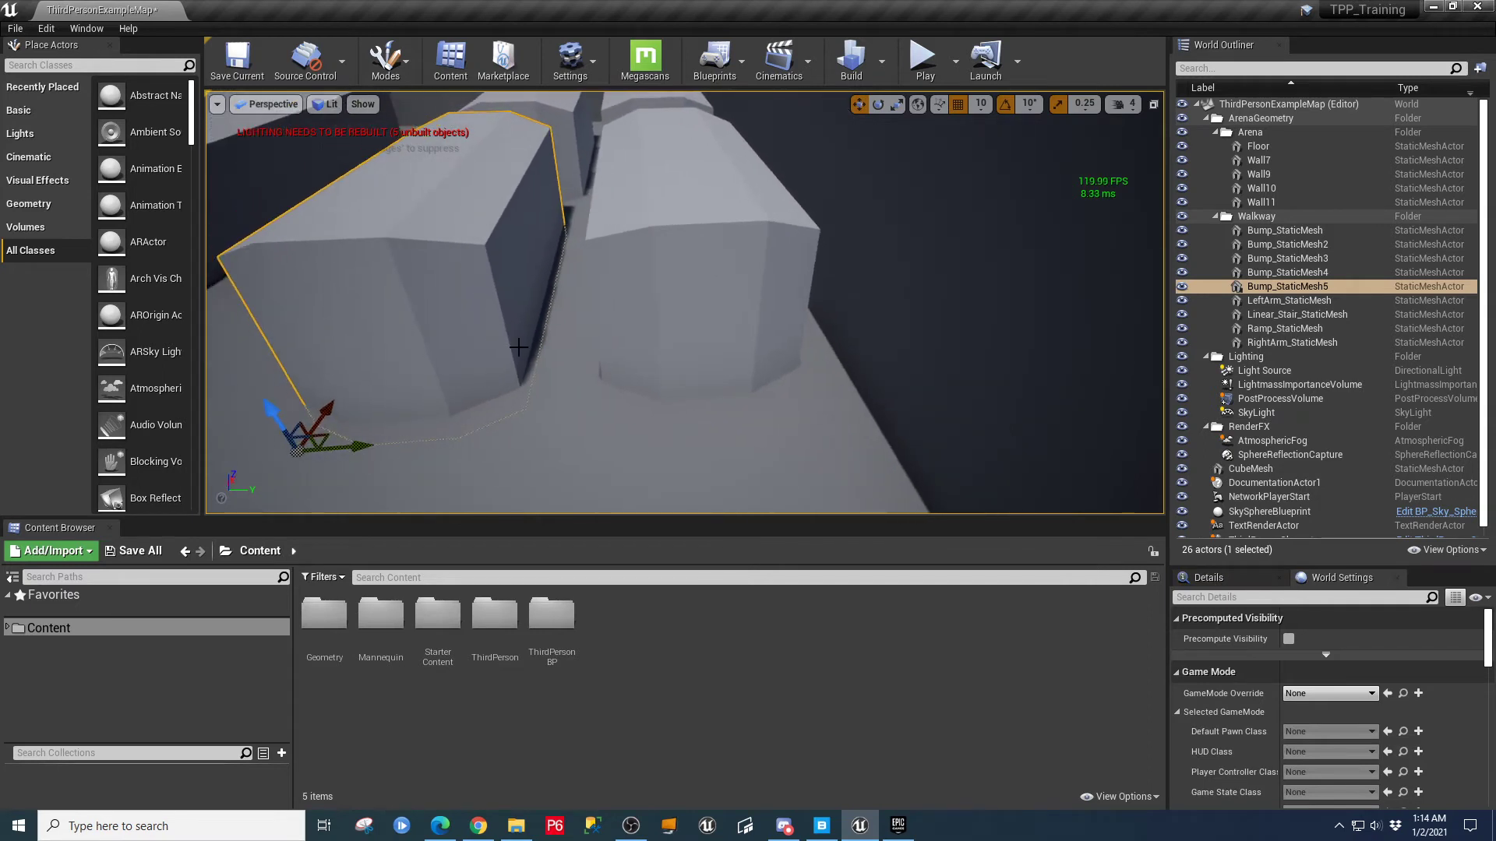
pyautogui.moveTo(490, 426); pyautogui.dragTo(468, 450, button='right')
pyautogui.press('s')
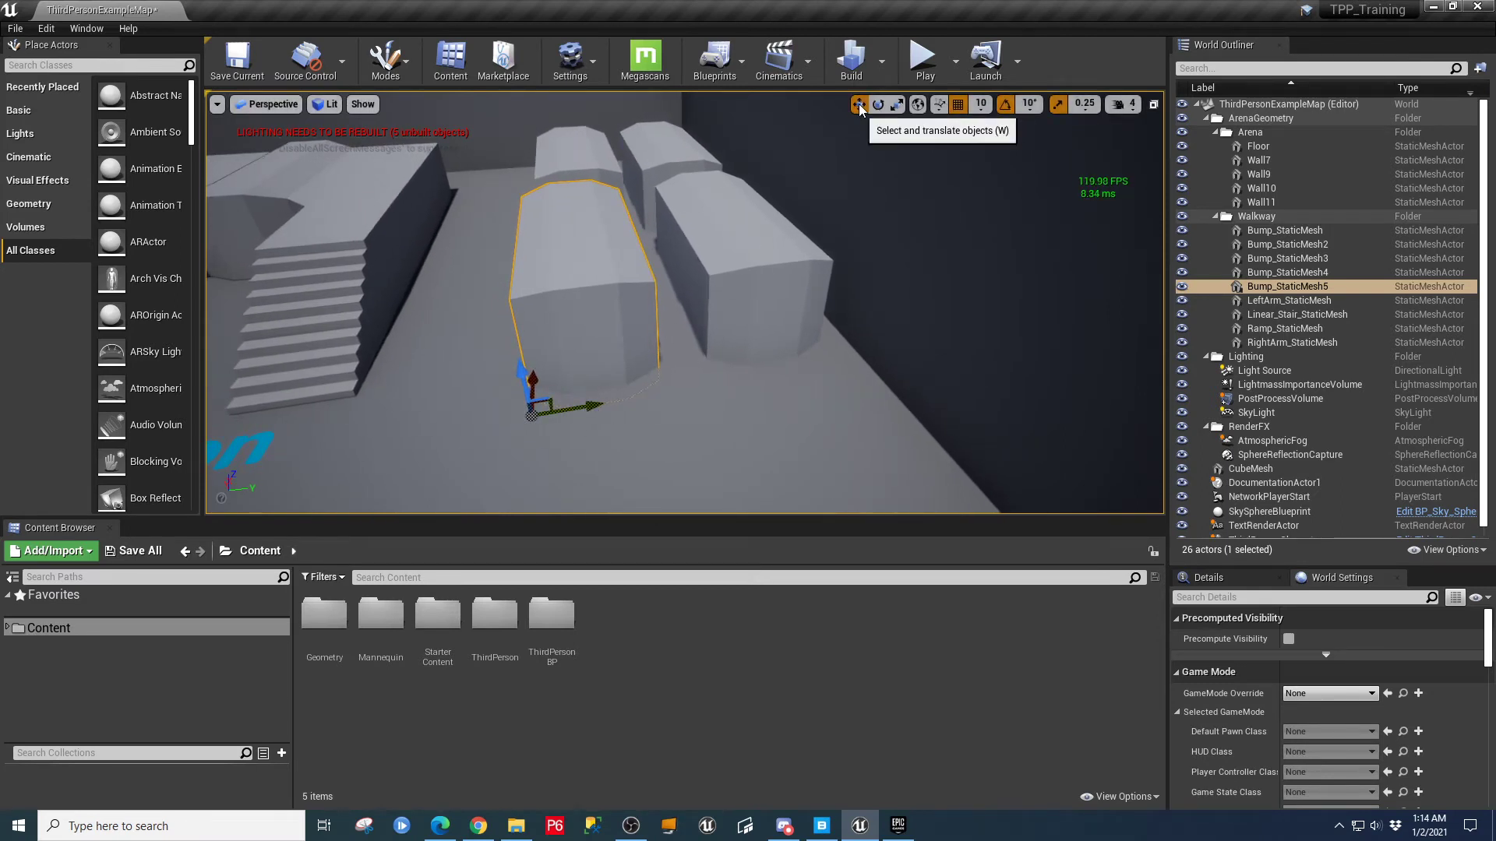
pyautogui.keyDown('alt'); pyautogui.moveTo(600, 403); pyautogui.dragTo(408, 378); pyautogui.keyUp('alt')
# - Move ThirdPersonCharacter along the Y axis so it stands in front of the row of duplicated bumps
pyautogui.press('s')
pyautogui.moveTo(563, 425); pyautogui.dragTo(505, 358, button='right')
pyautogui.press('w')
pyautogui.press('s')
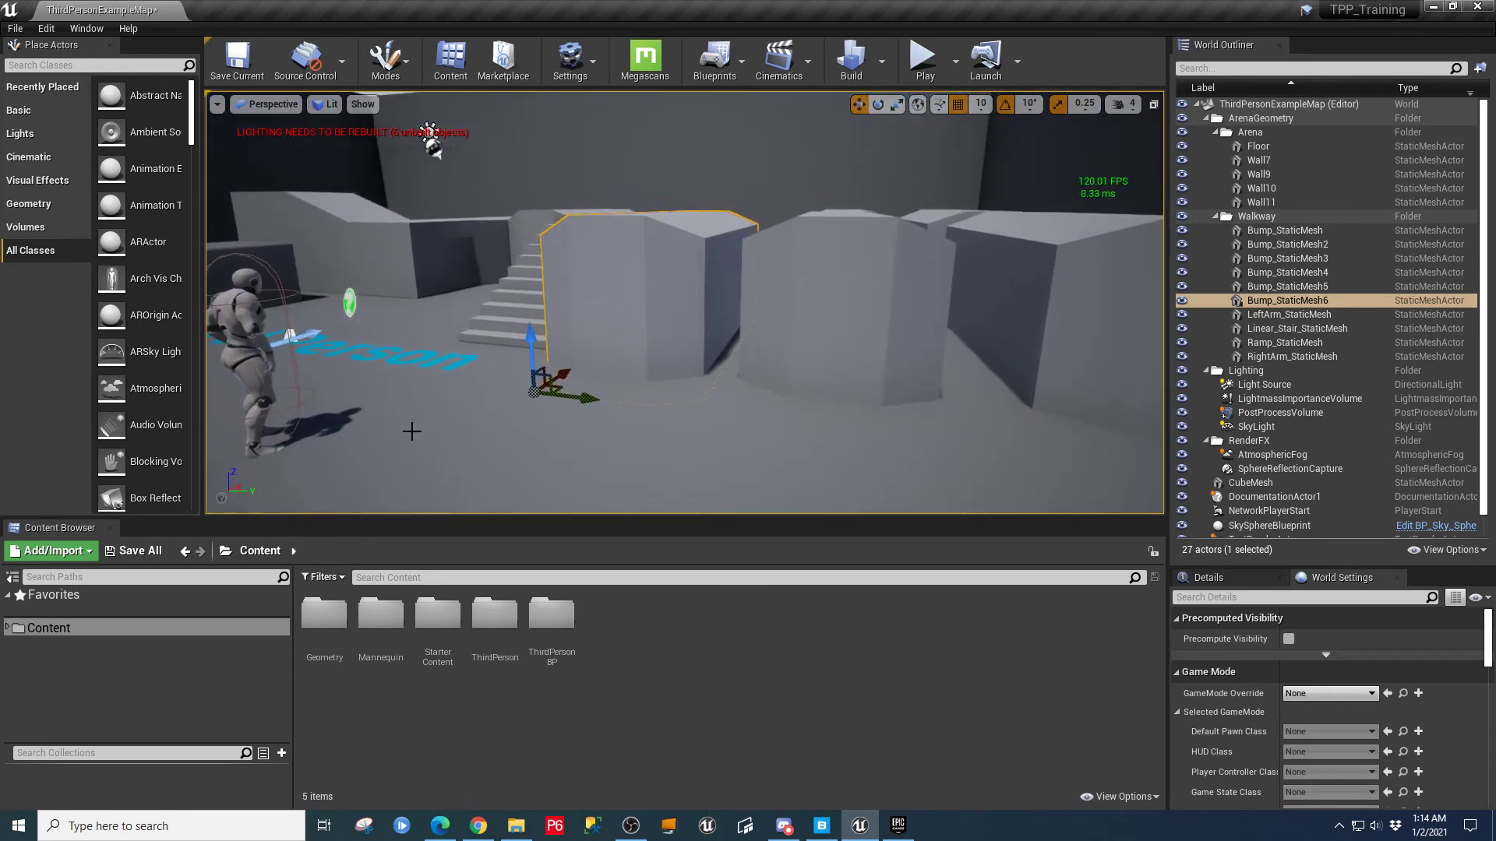
pyautogui.click(286, 350)
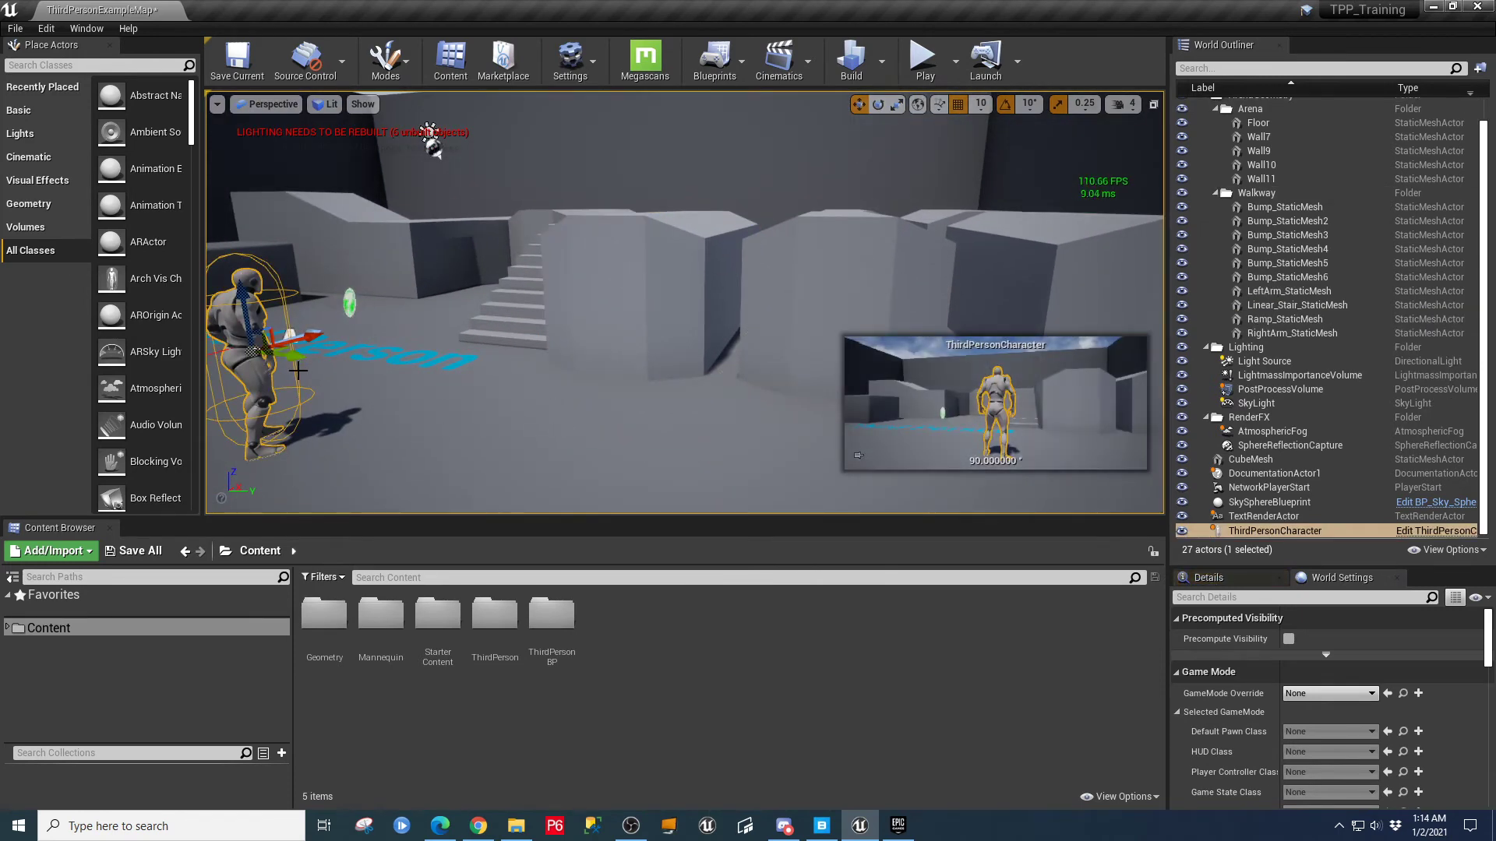
pyautogui.moveTo(290, 354); pyautogui.dragTo(770, 431)
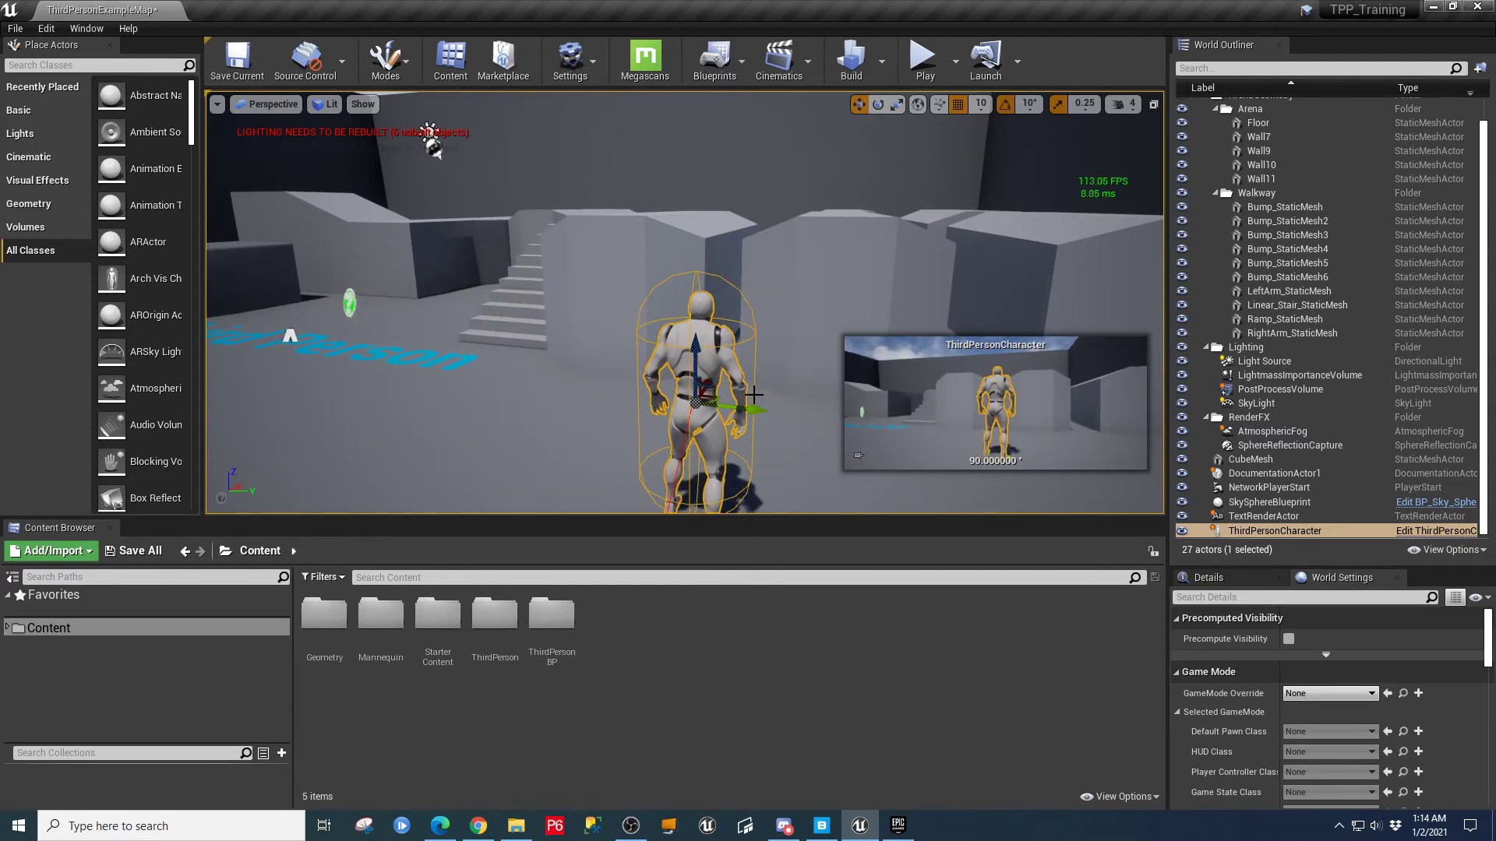
# - Play the level in the viewport, run the character through the gaps between the bumps, and stop the play session
pyautogui.click(924, 60)
pyautogui.press('w')
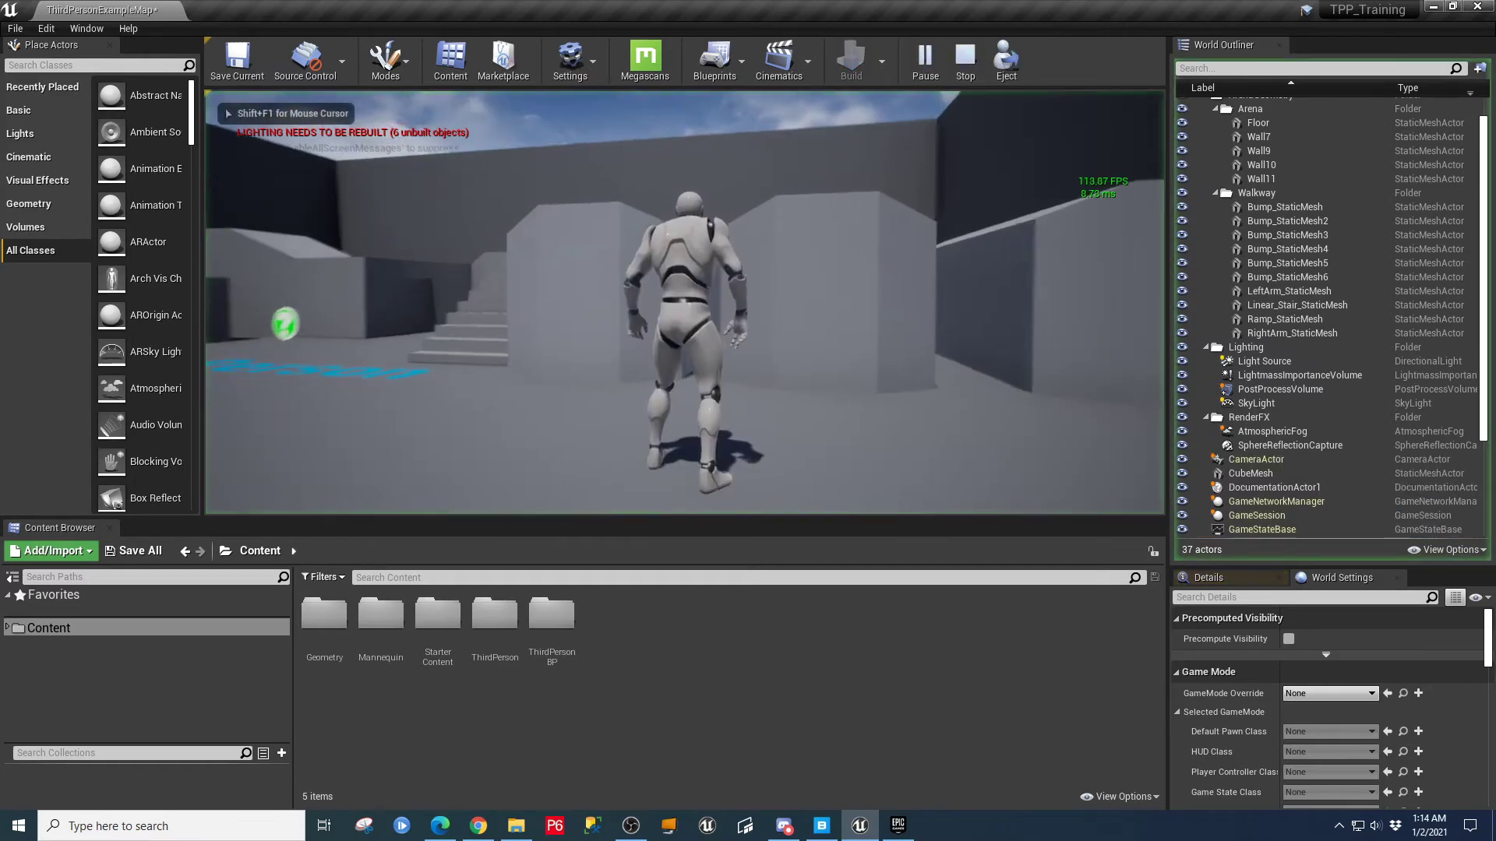
pyautogui.press('w')
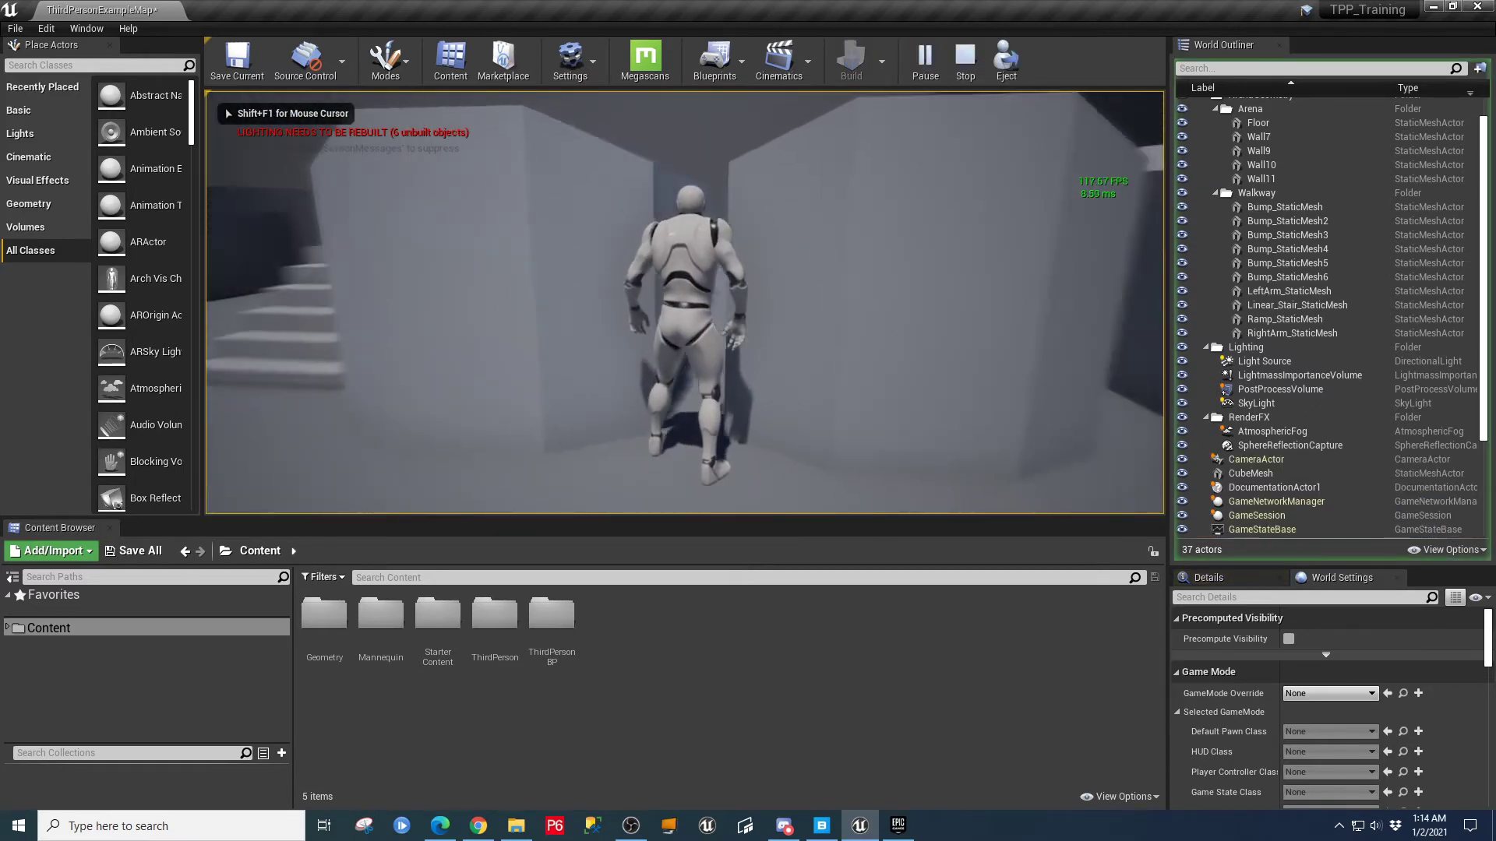
pyautogui.press('w')
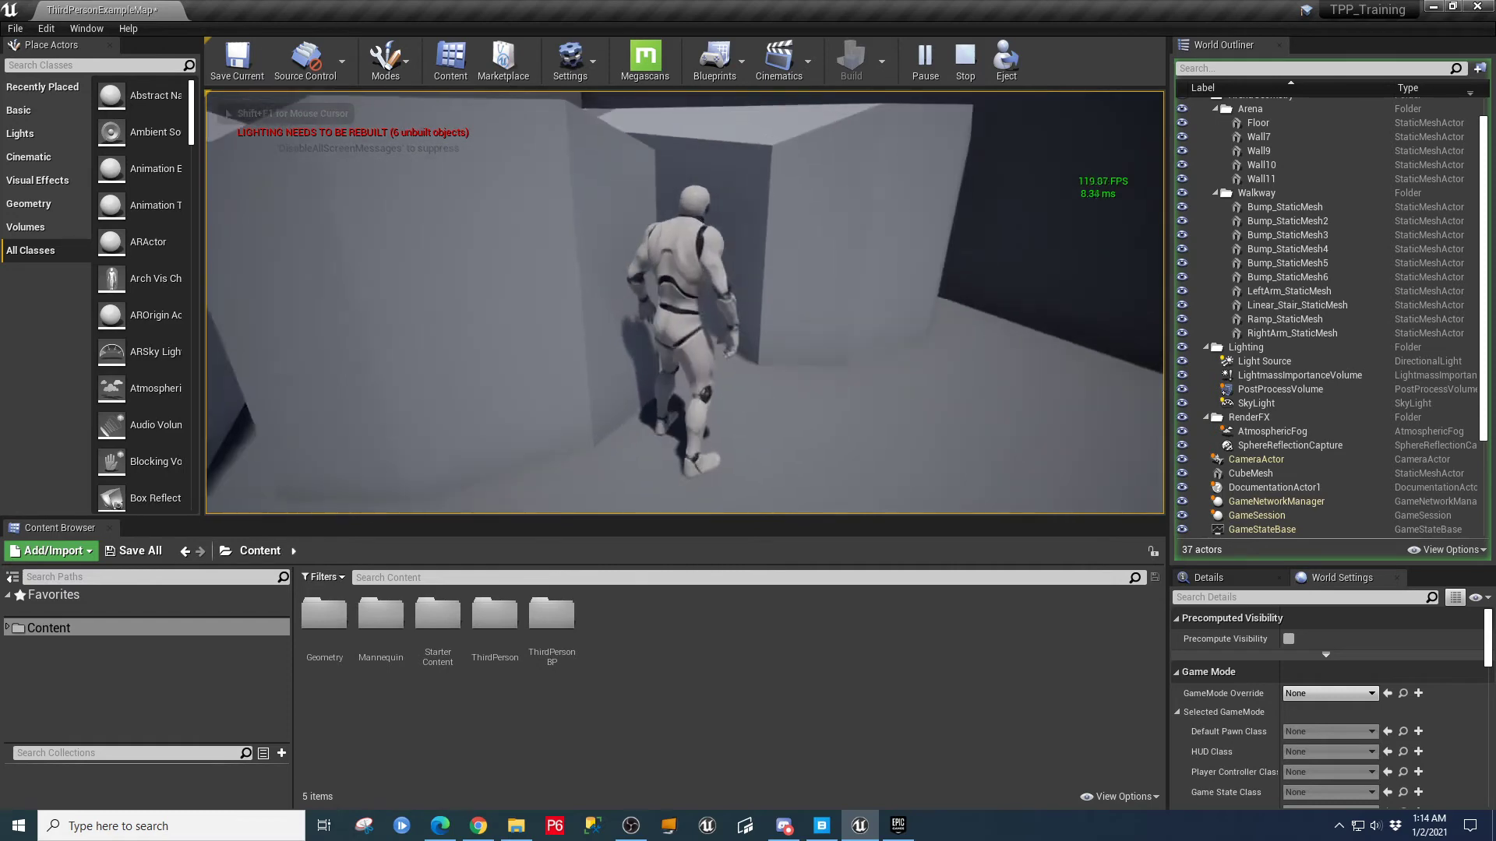
pyautogui.press('w')
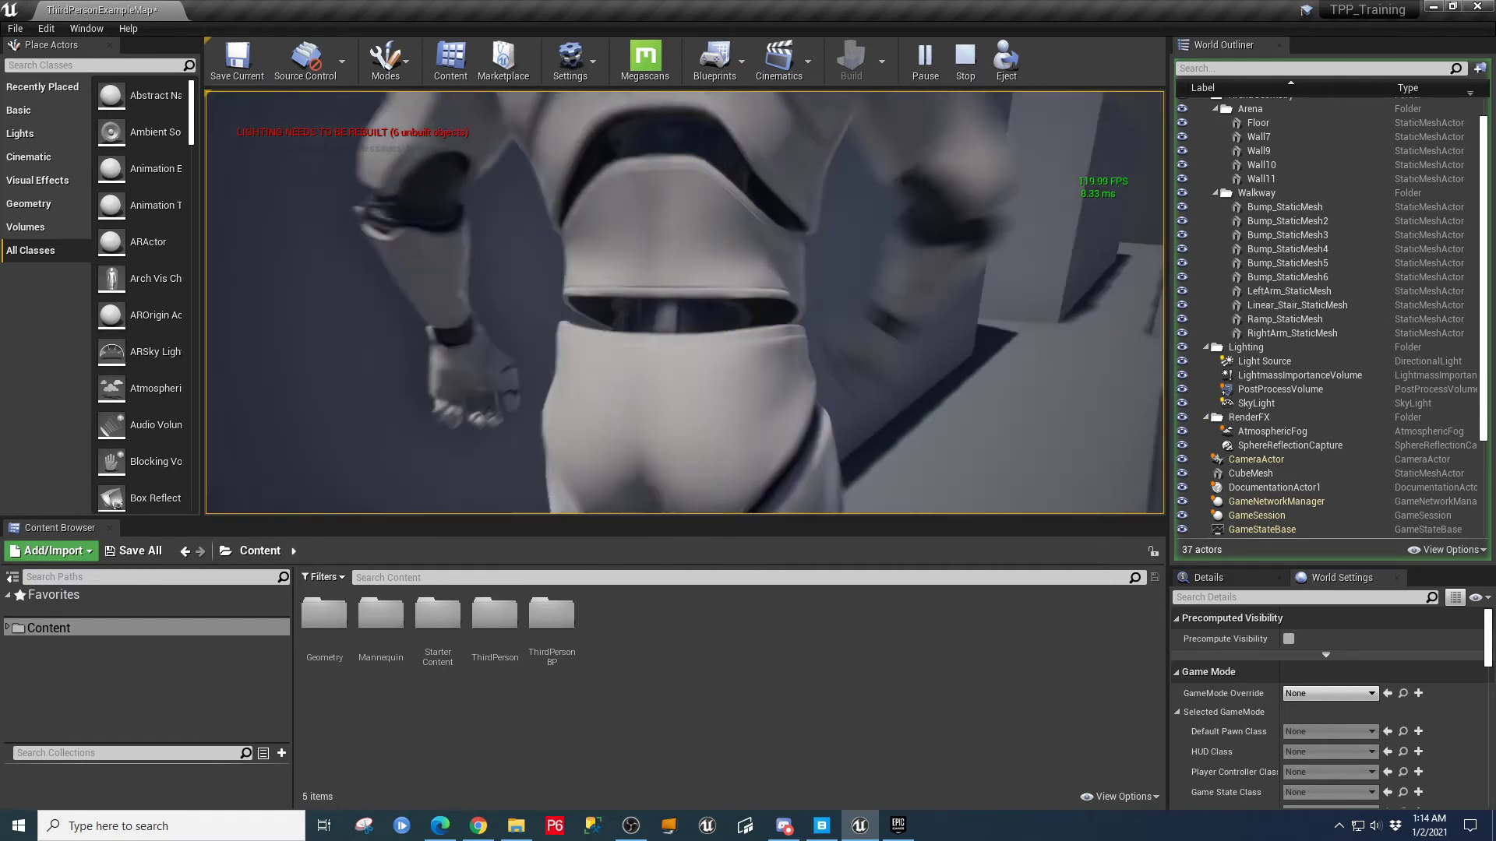
pyautogui.press('w')
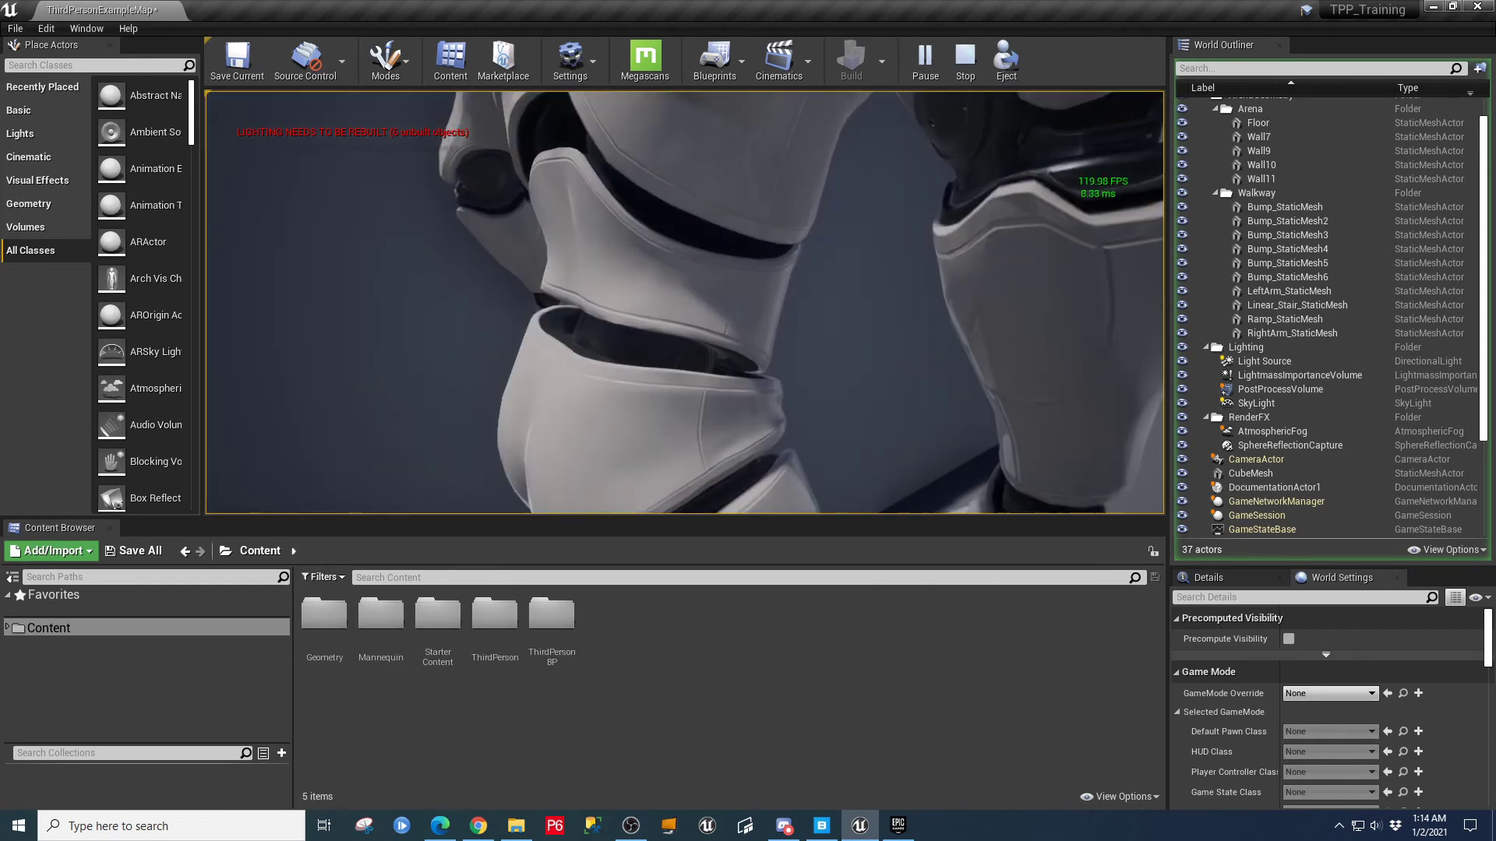
pyautogui.press('w')
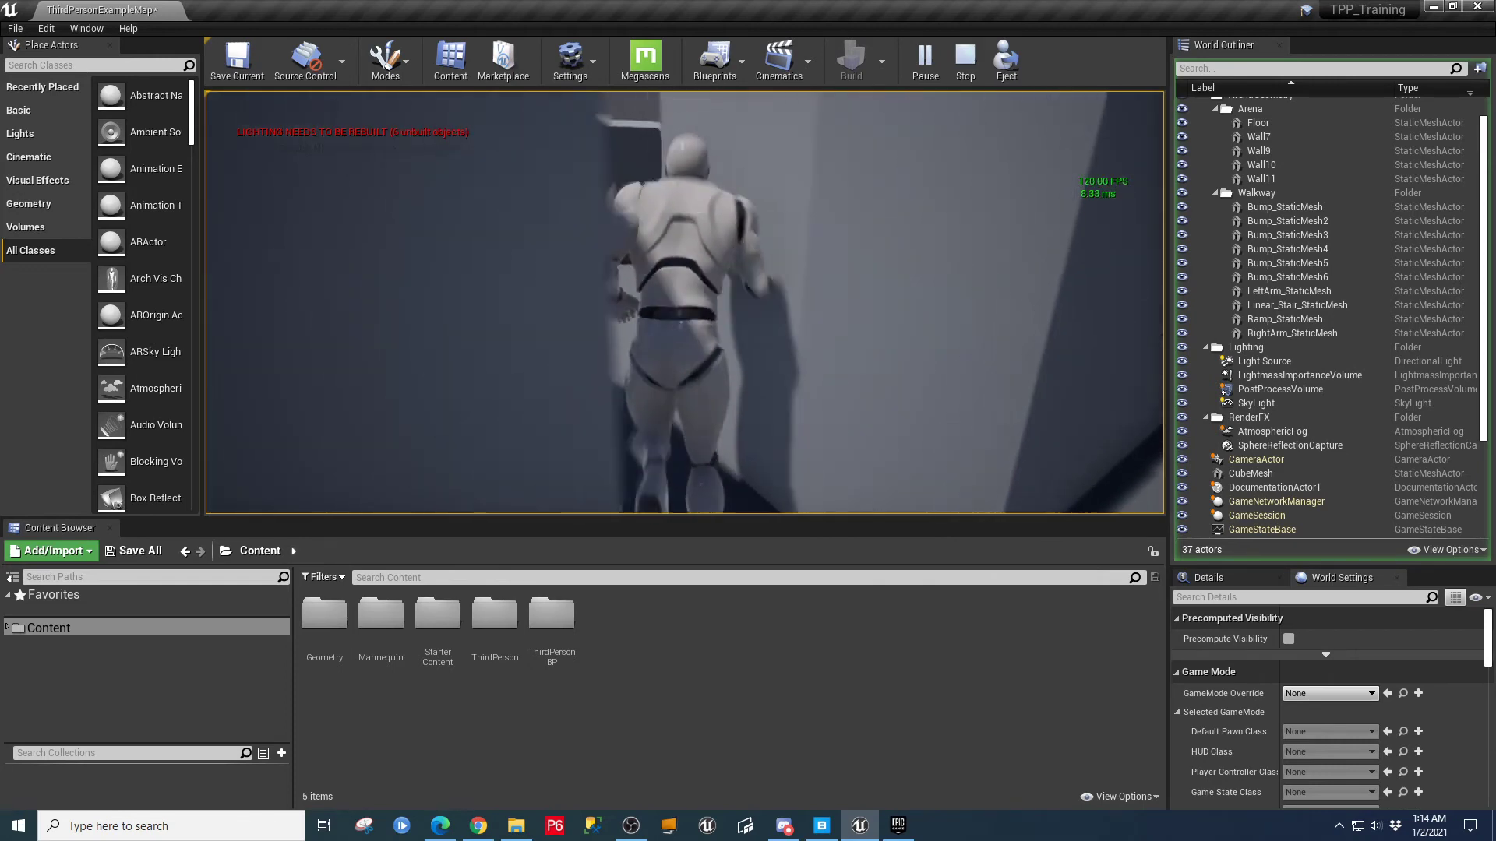
pyautogui.press('w')
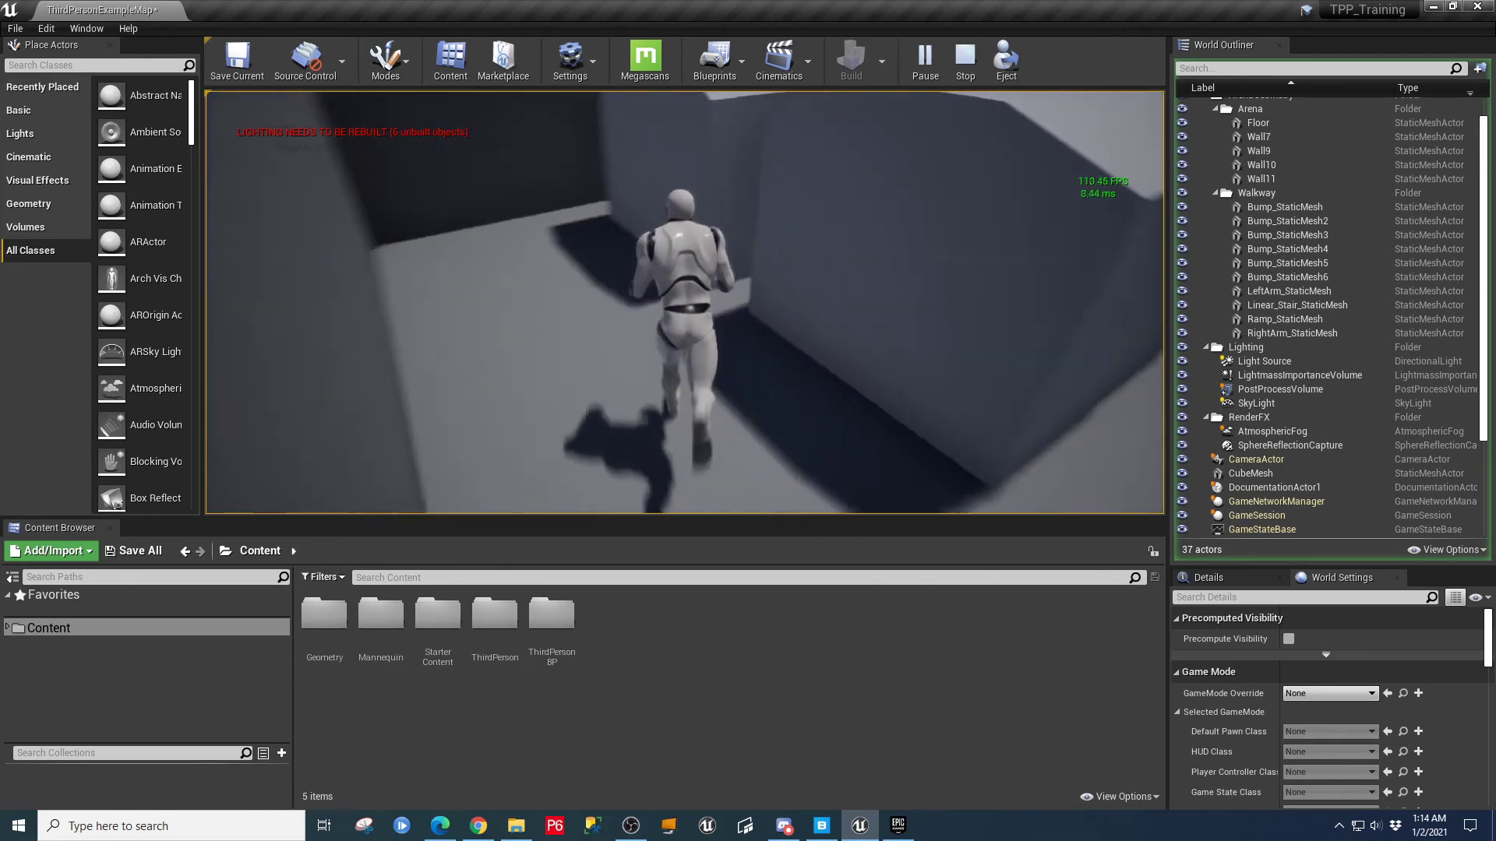
pyautogui.press('w')
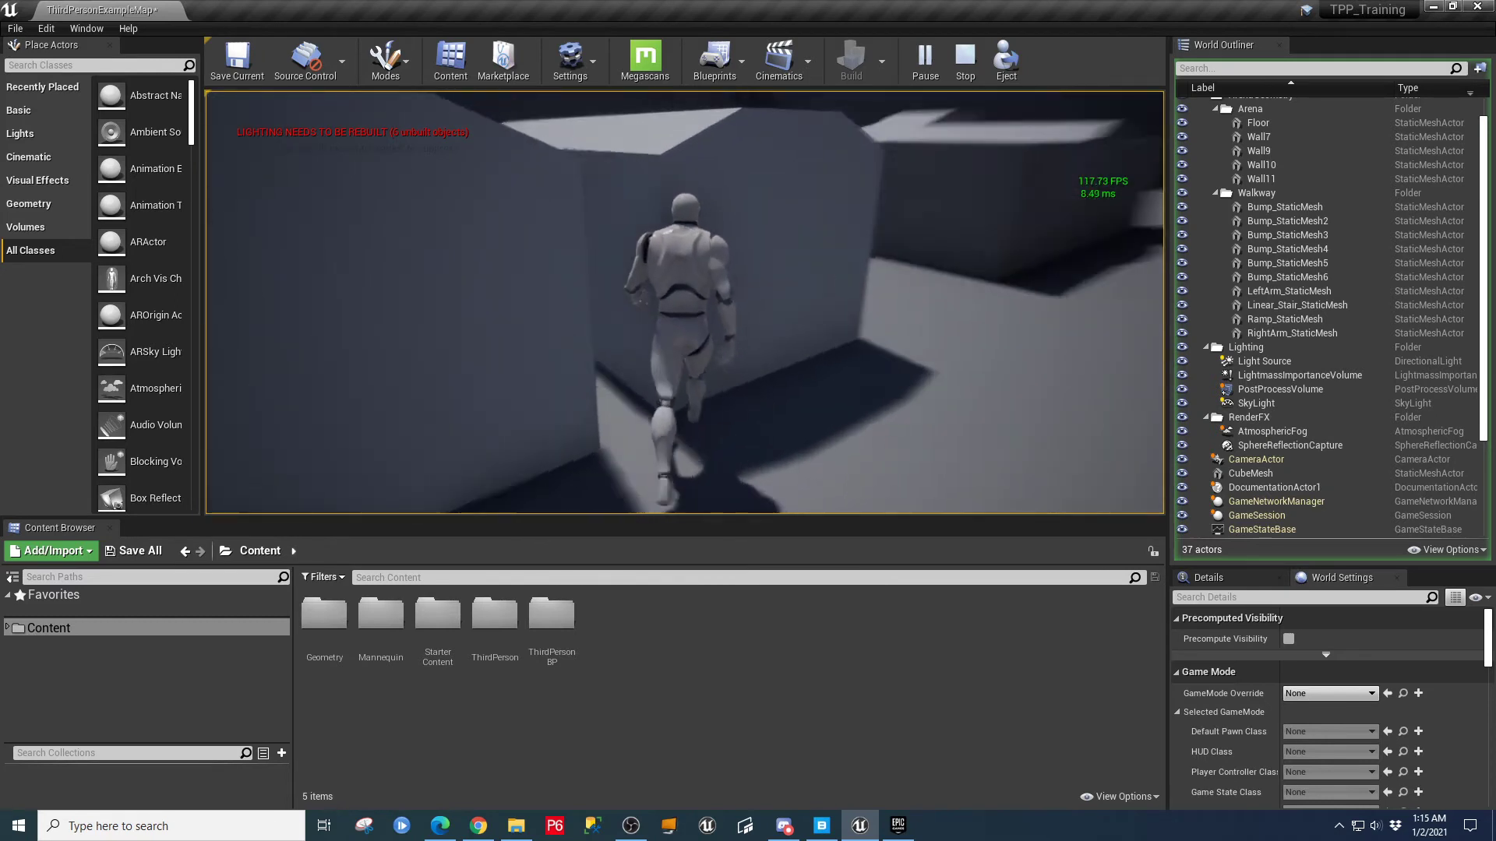
pyautogui.press('w')
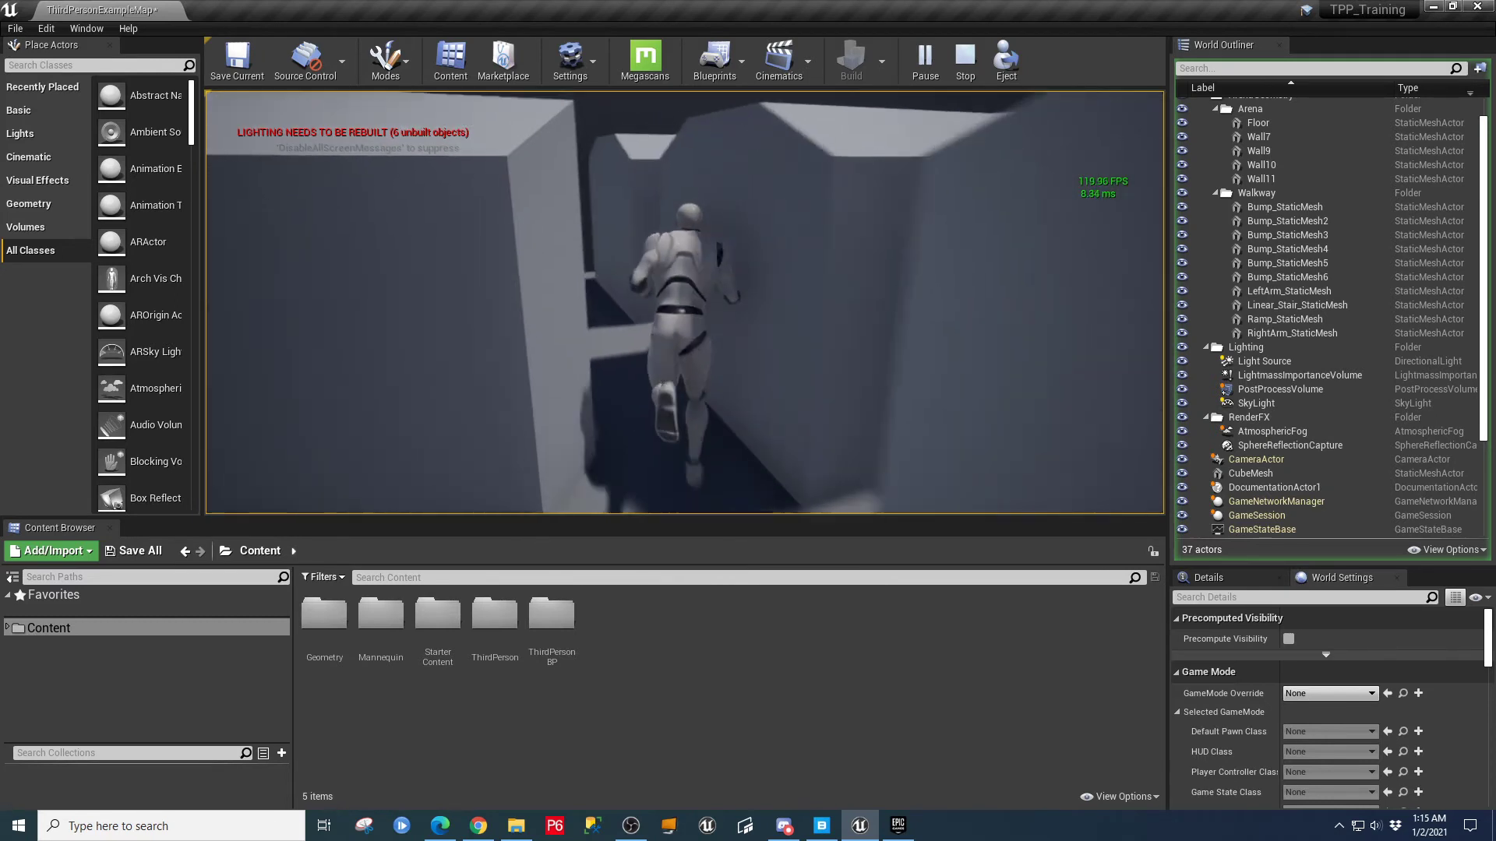
pyautogui.press('w')
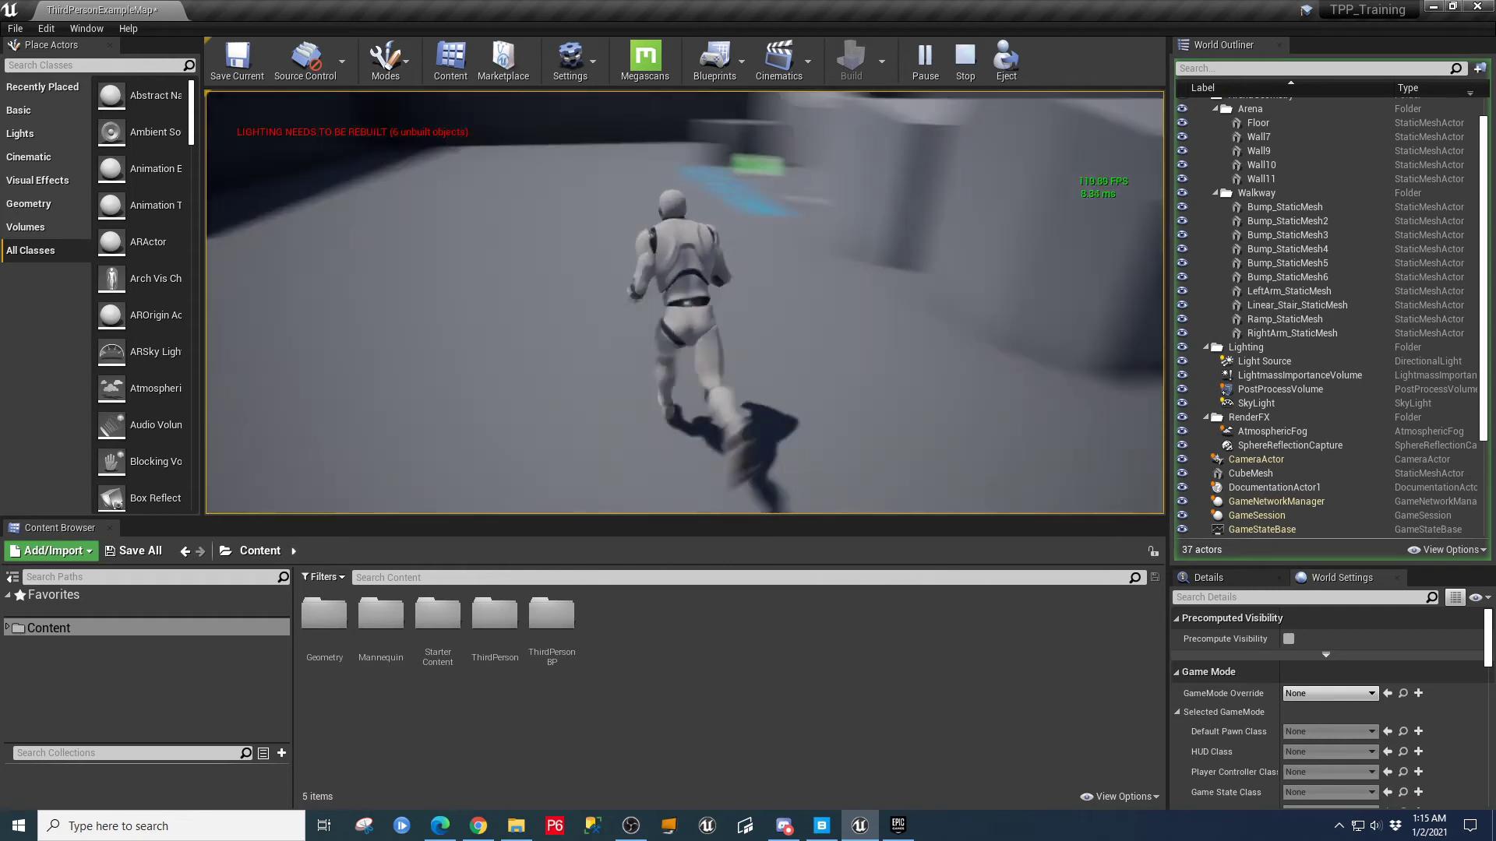
pyautogui.press('w')
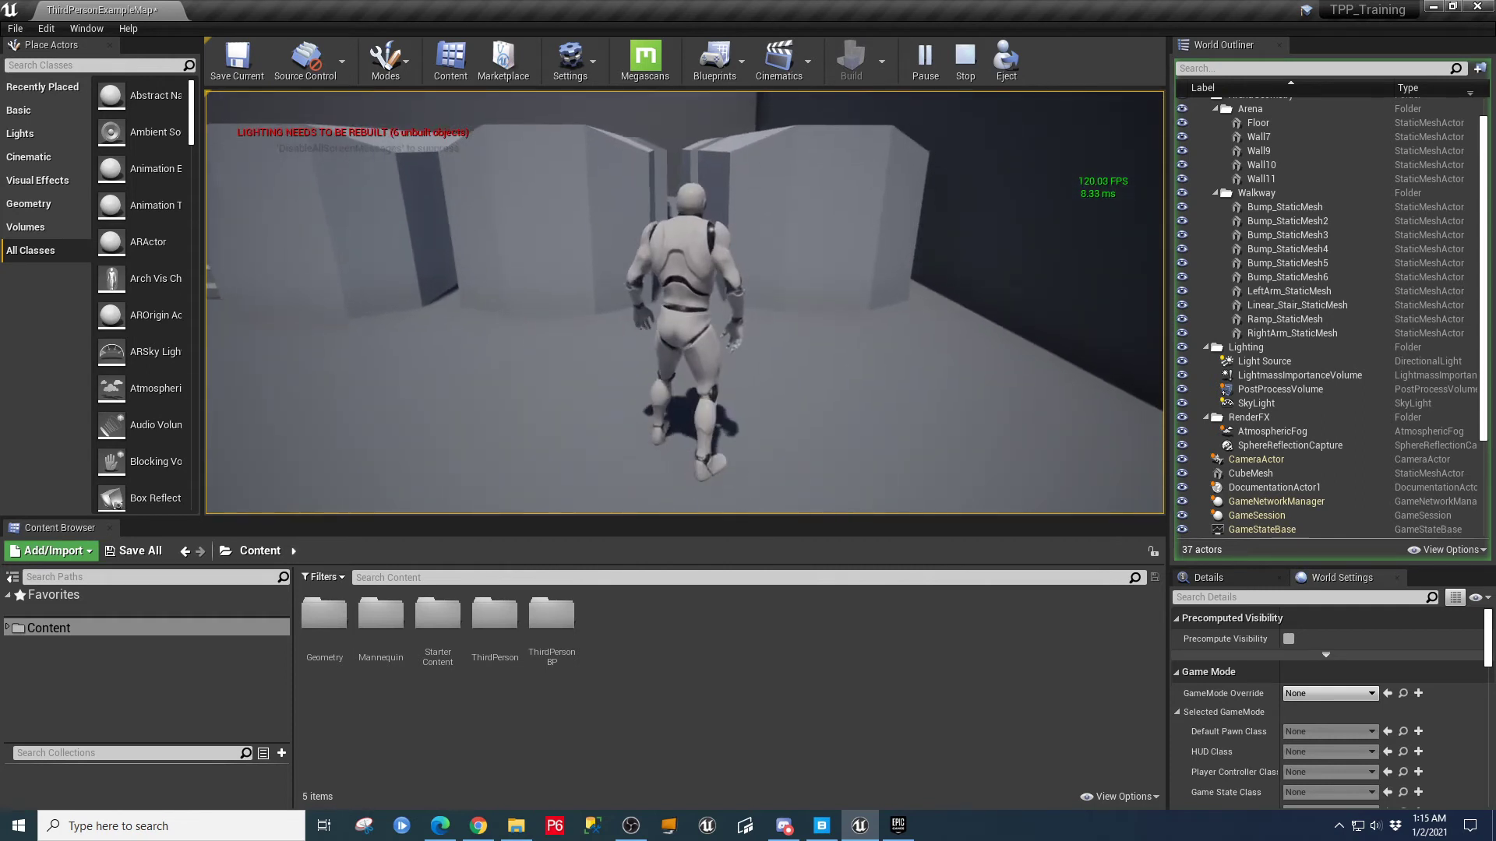
pyautogui.press('w')
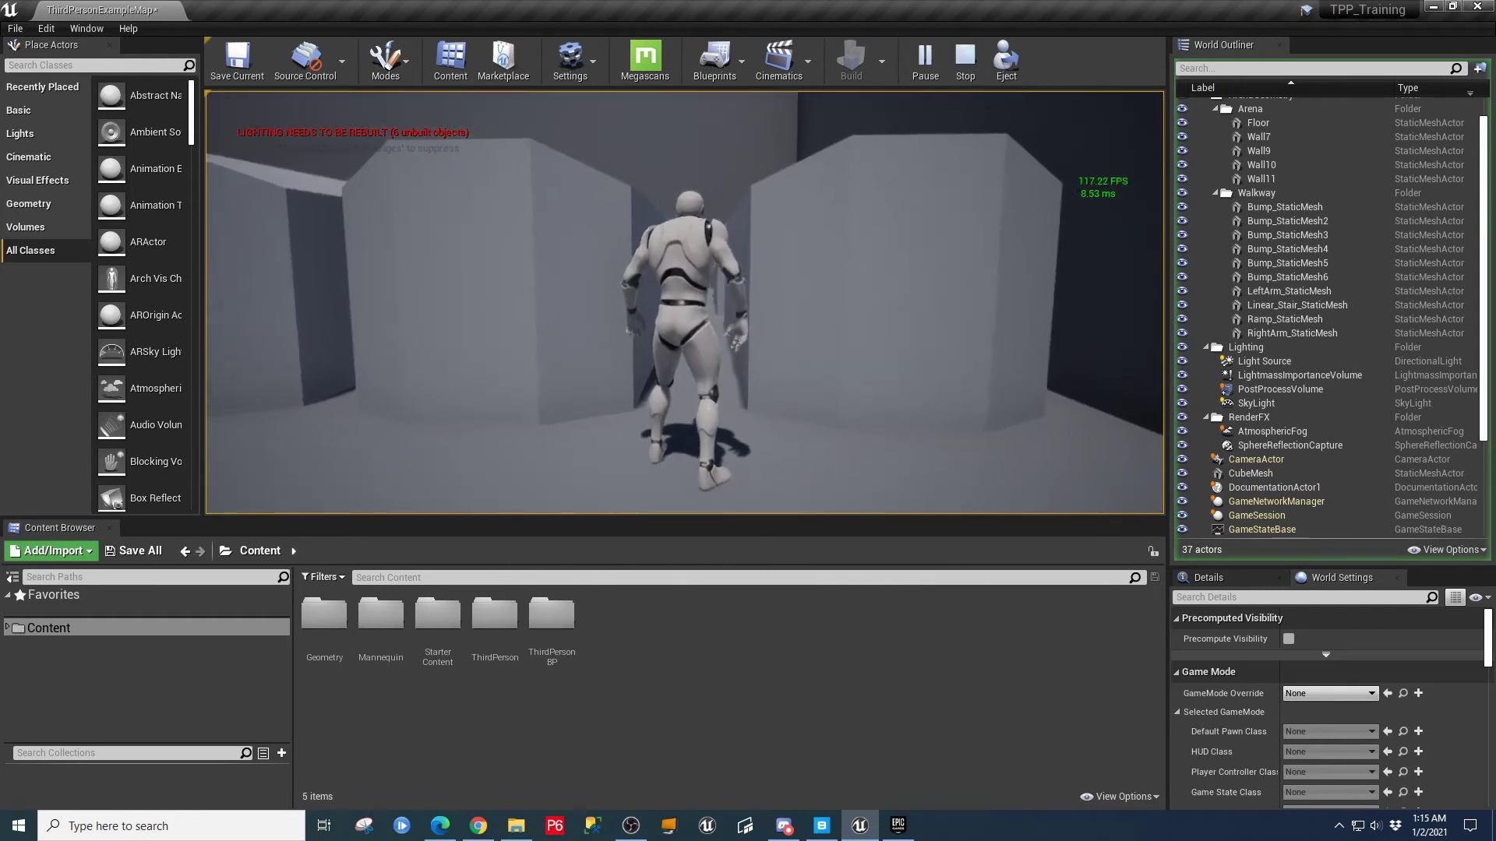
pyautogui.press('Escape')
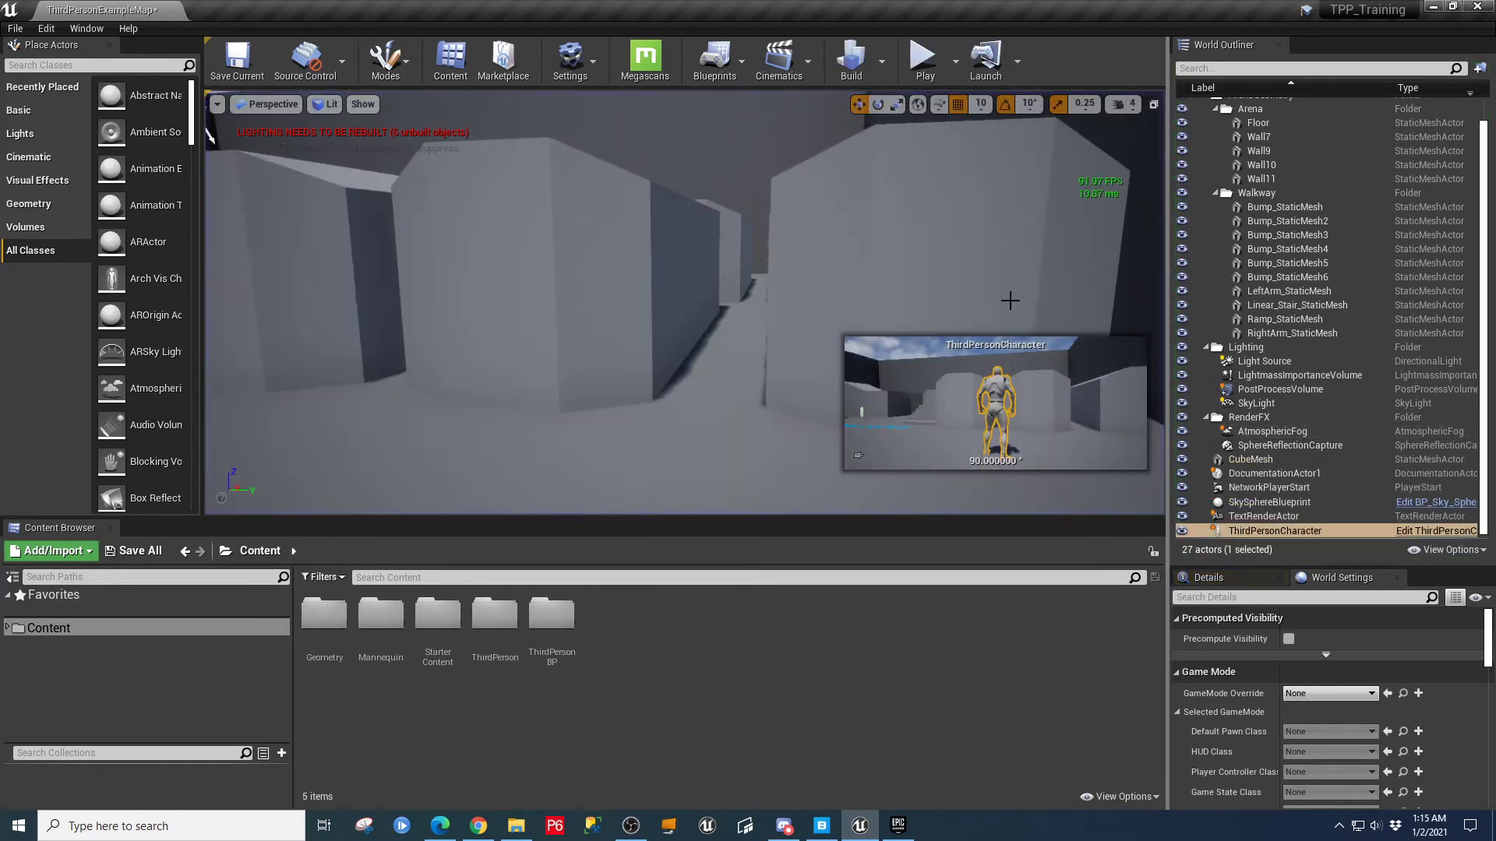
# - Widen the gaps in the front row by moving Bump_StaticMesh4 toward the side wall and Bump_StaticMesh6 toward the stairs
pyautogui.click(970, 276)
pyautogui.moveTo(831, 478); pyautogui.dragTo(871, 479)
pyautogui.click(464, 290)
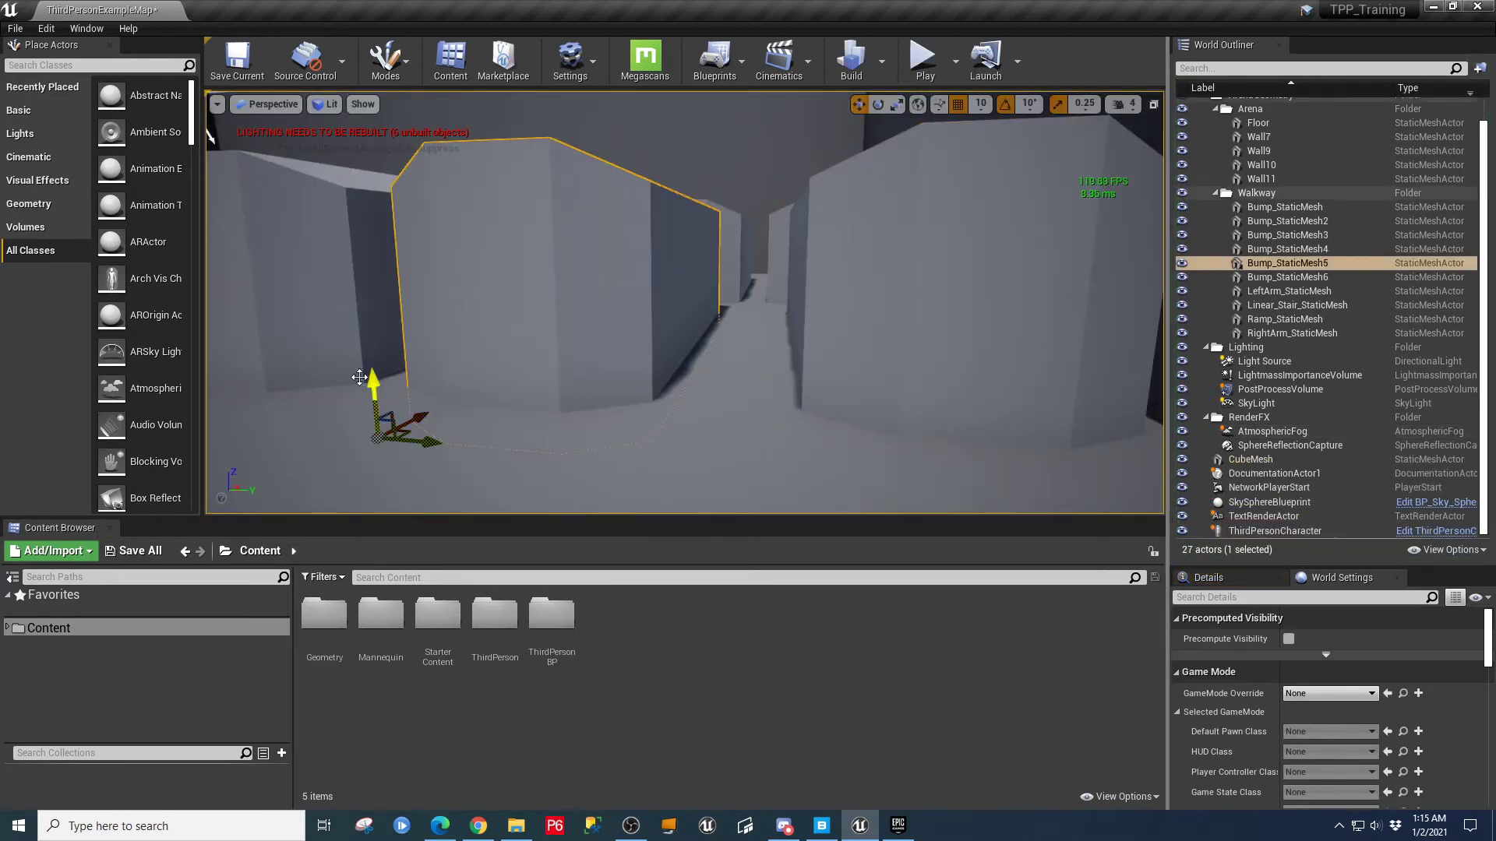
pyautogui.click(298, 329)
pyautogui.moveTo(436, 452); pyautogui.dragTo(317, 424, button='right')
pyautogui.moveTo(549, 429); pyautogui.dragTo(512, 419)
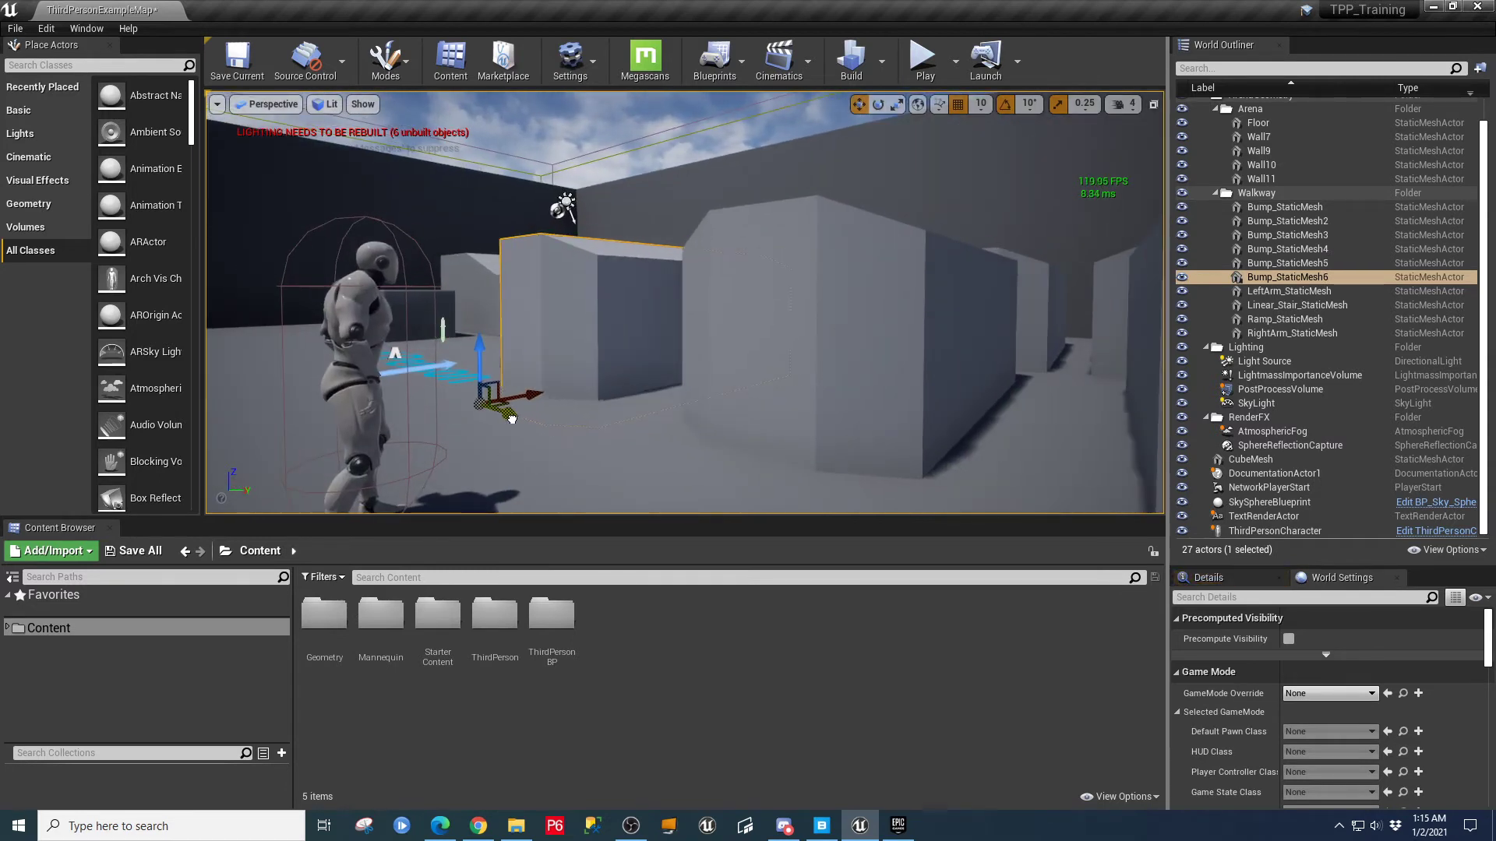
# - Play the level, run the character through the widened gaps and up to the second row of bumps, and stop the session
pyautogui.click(925, 57)
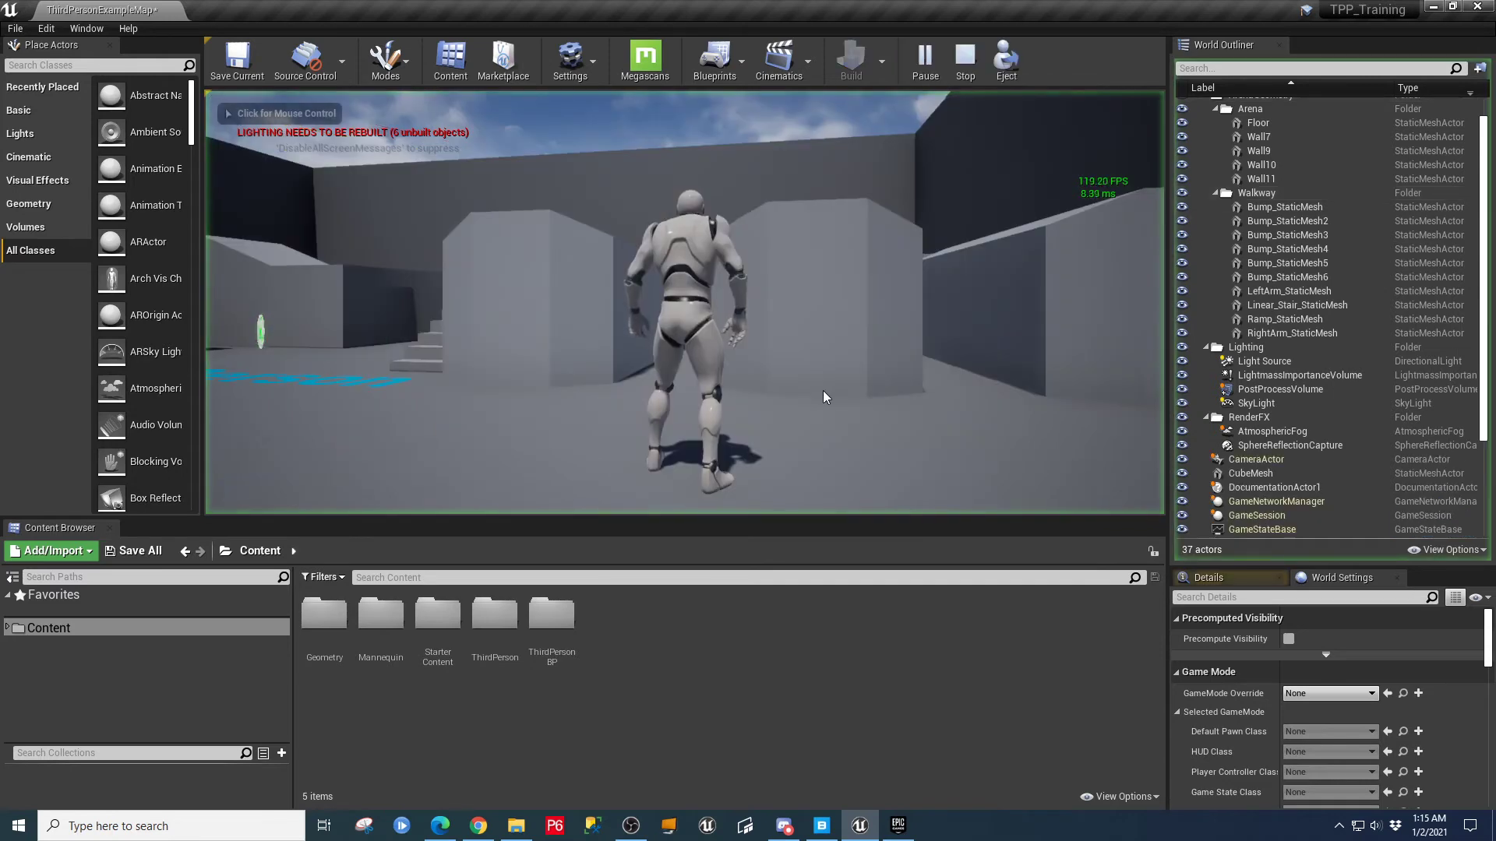
pyautogui.press('w')
pyautogui.press('w')
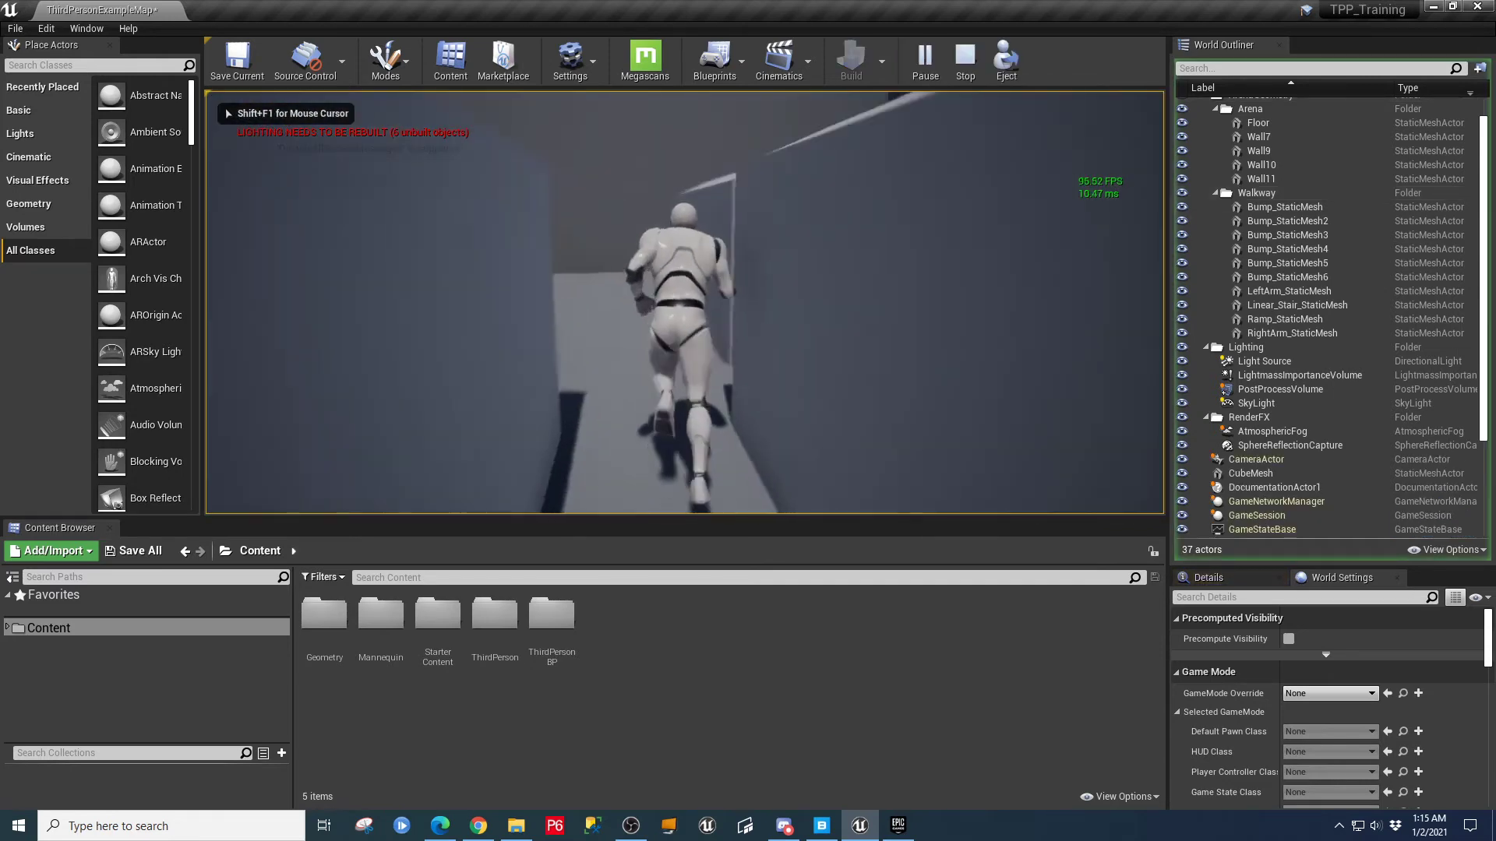
pyautogui.press('w')
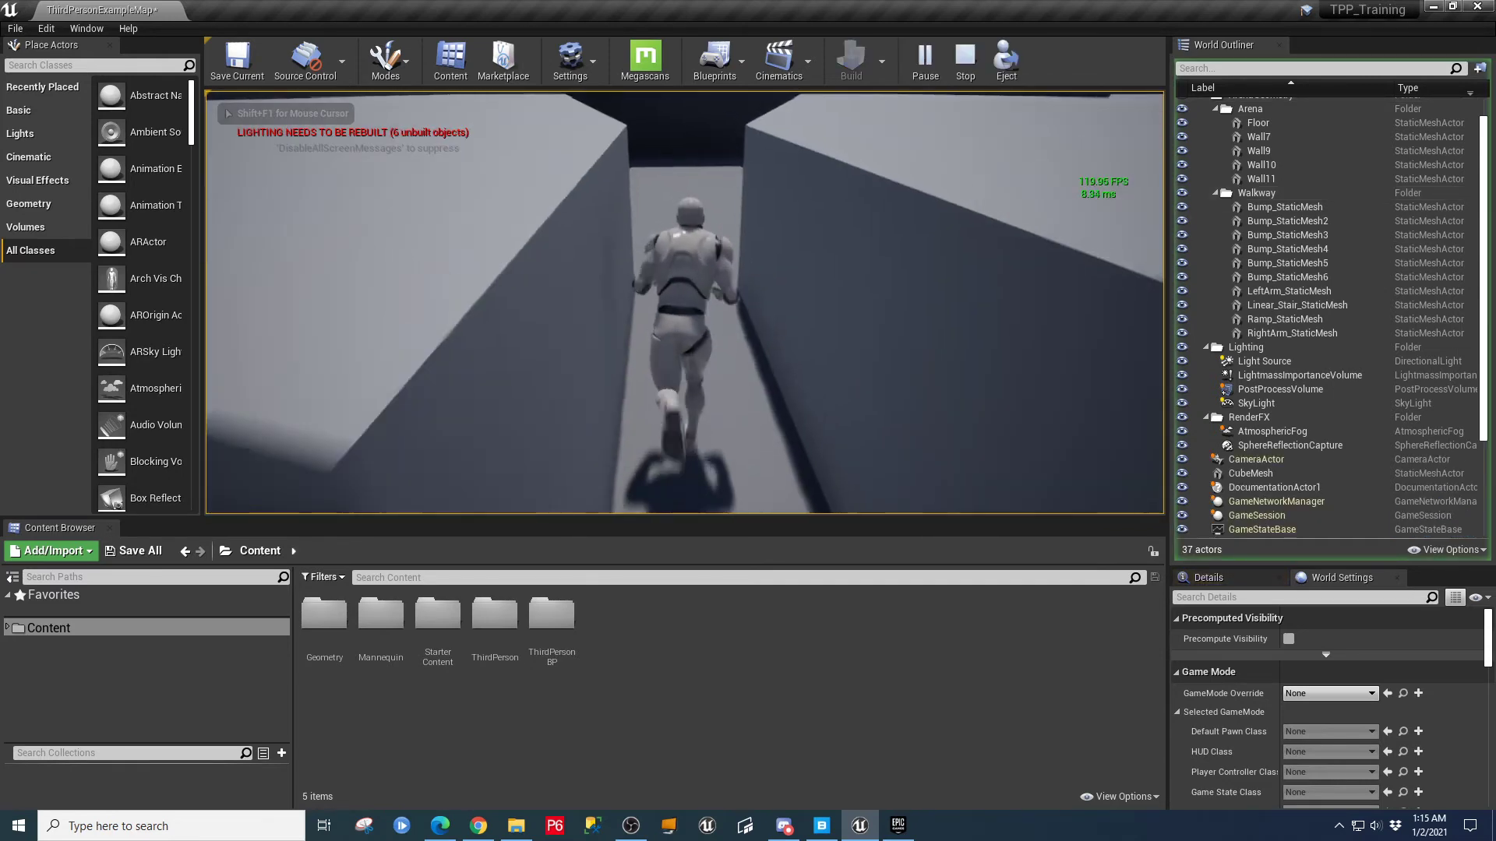
pyautogui.press('w')
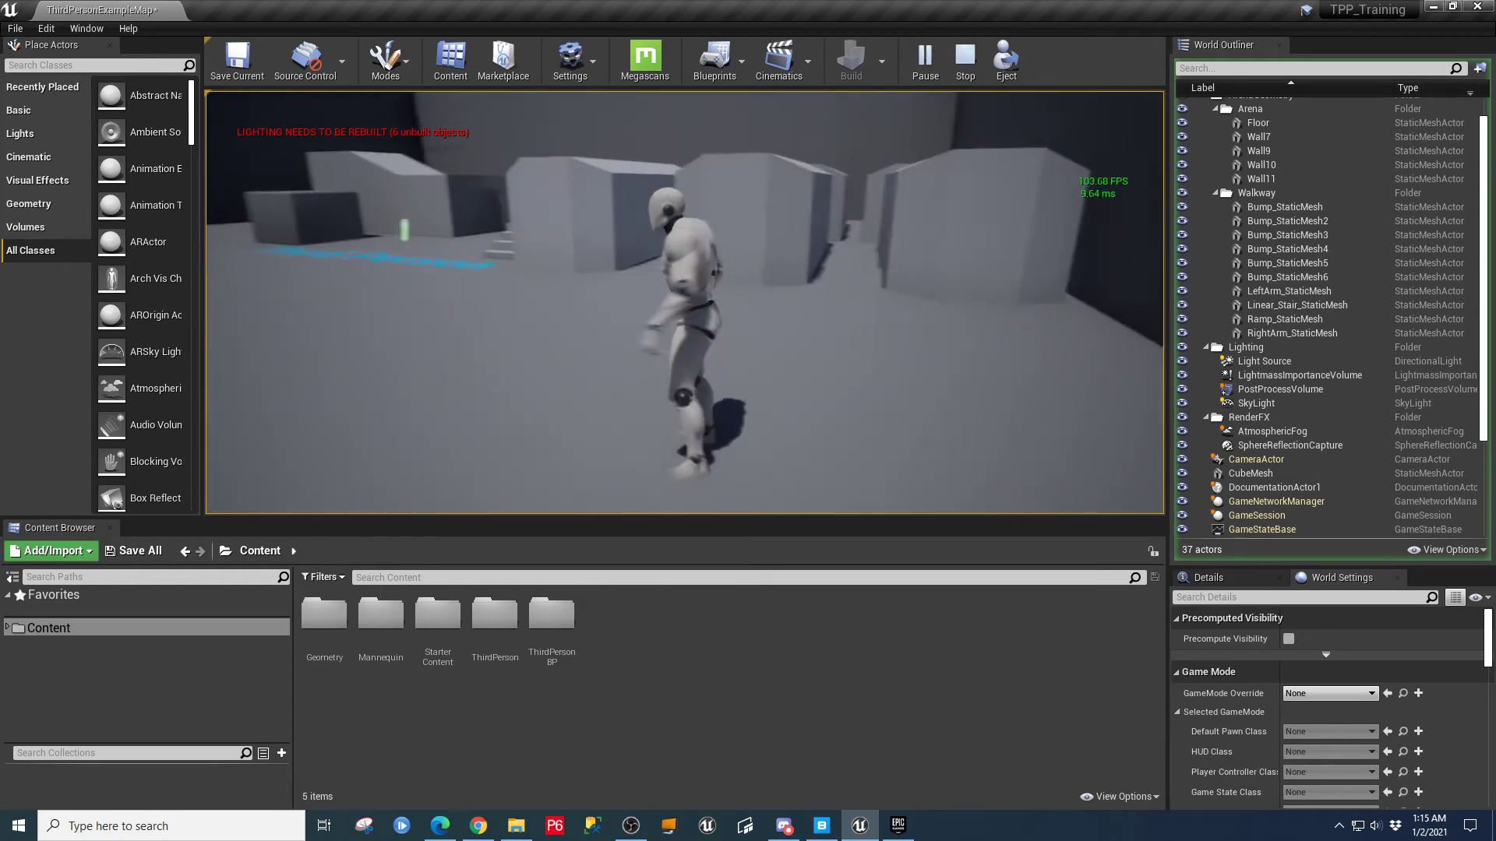
pyautogui.press('w')
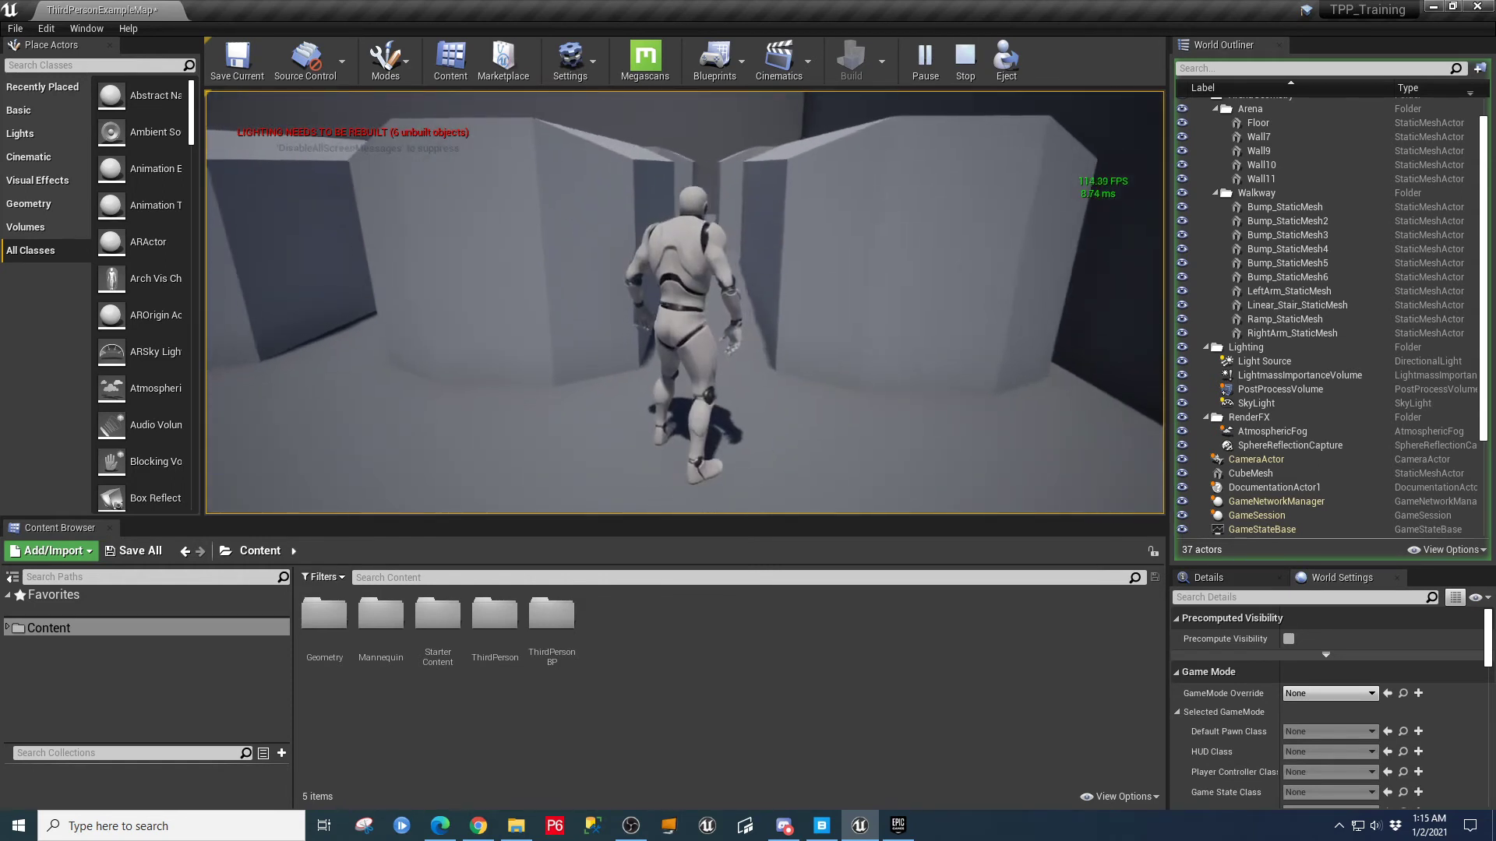
pyautogui.press('a')
pyautogui.press('w')
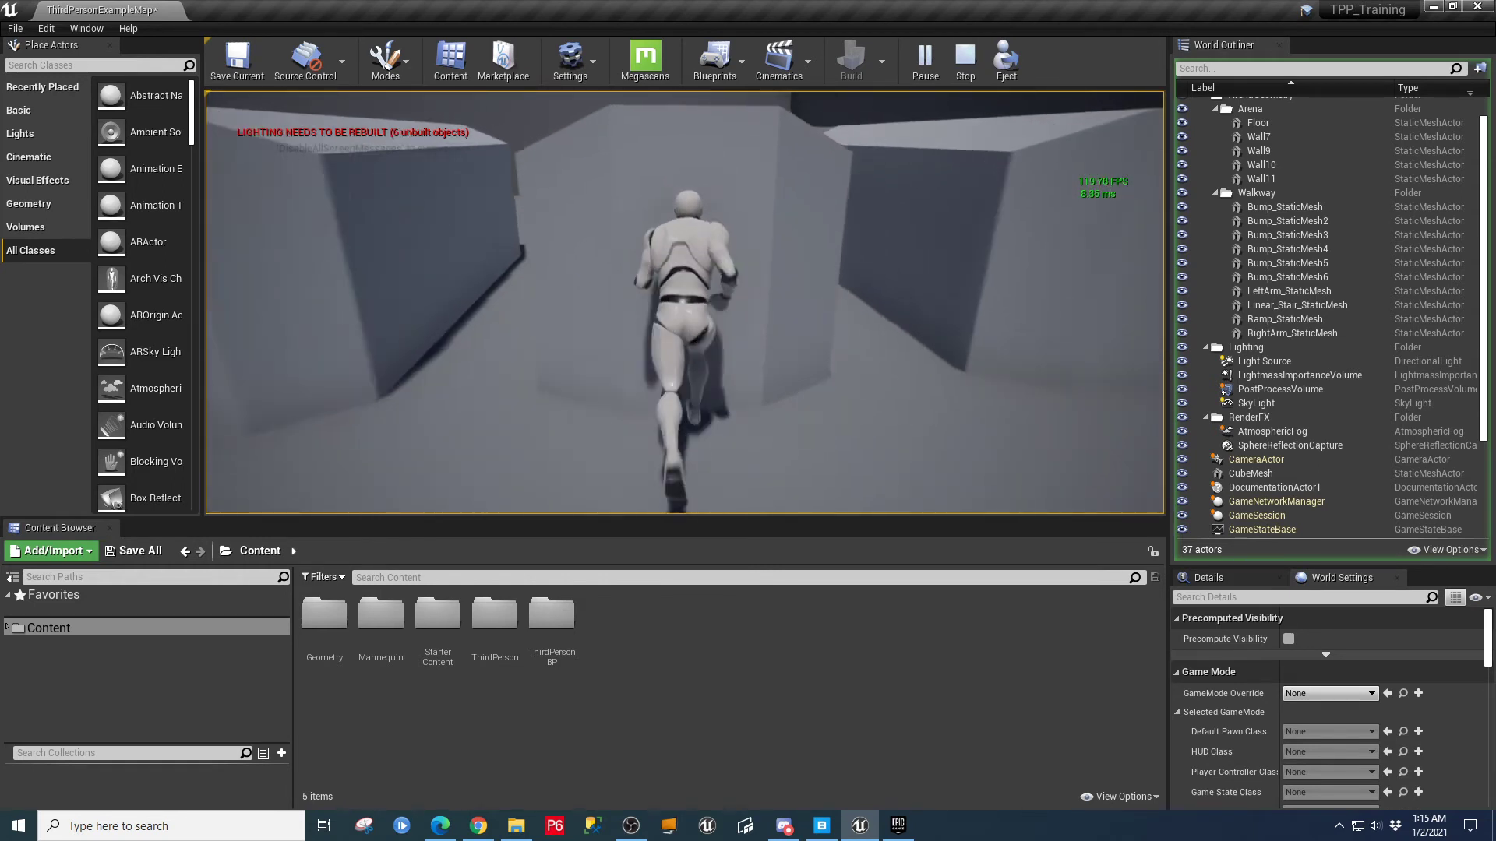
pyautogui.press('w')
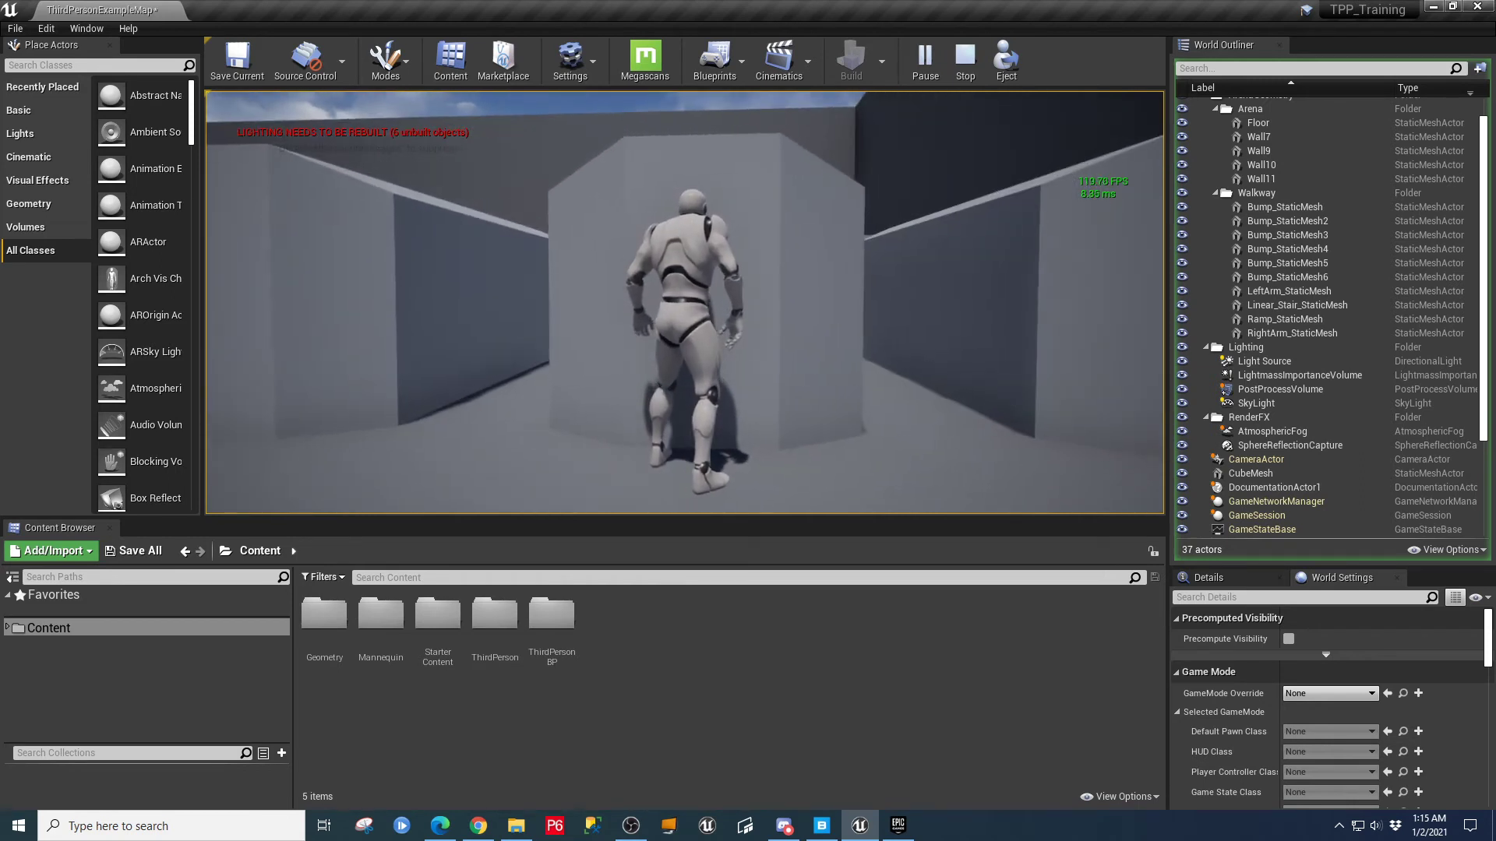
pyautogui.press('a')
pyautogui.press('w')
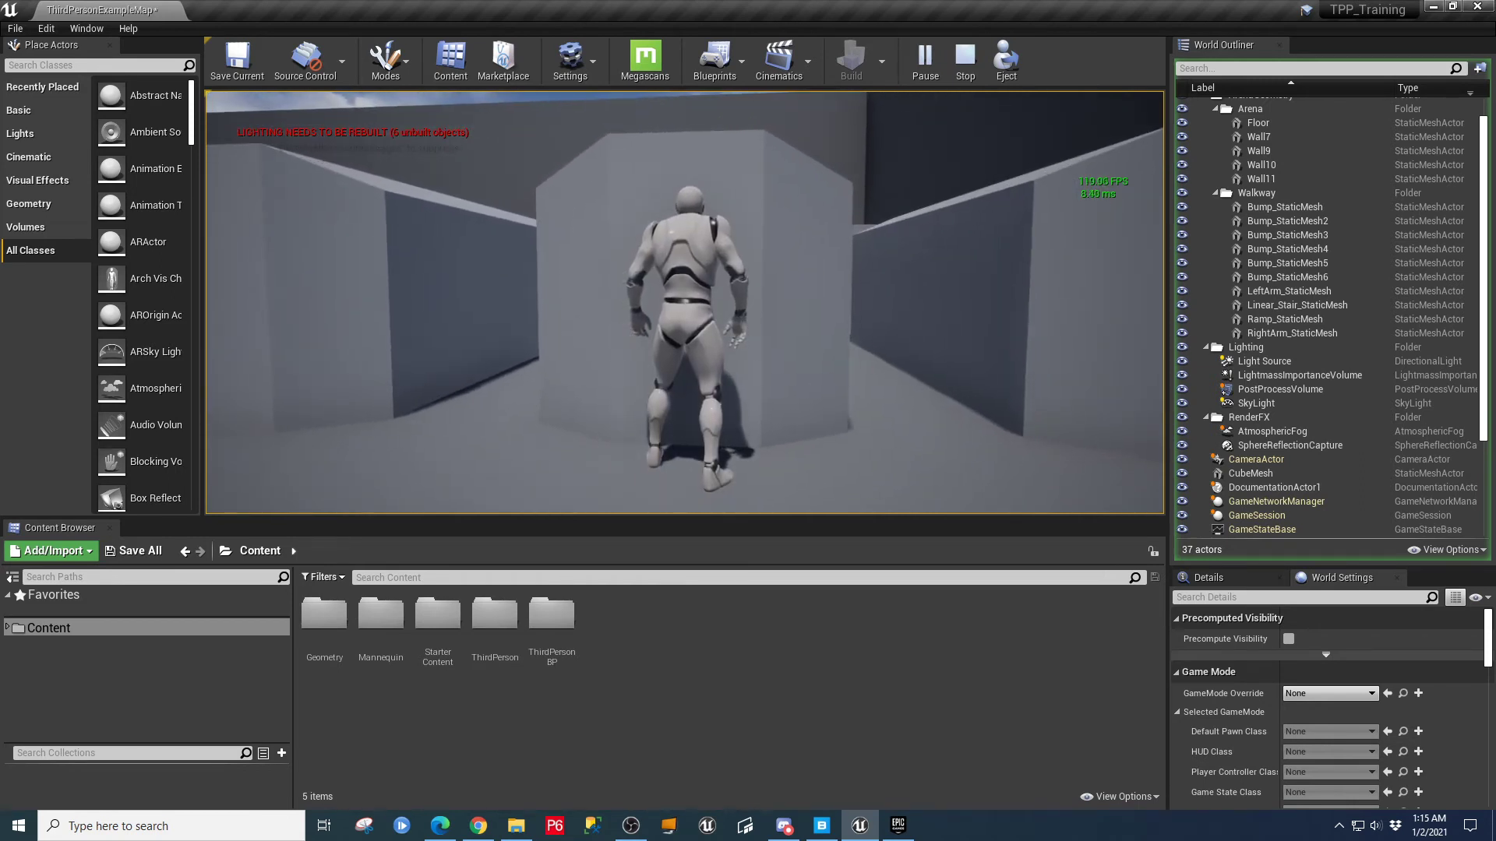
pyautogui.press('Escape')
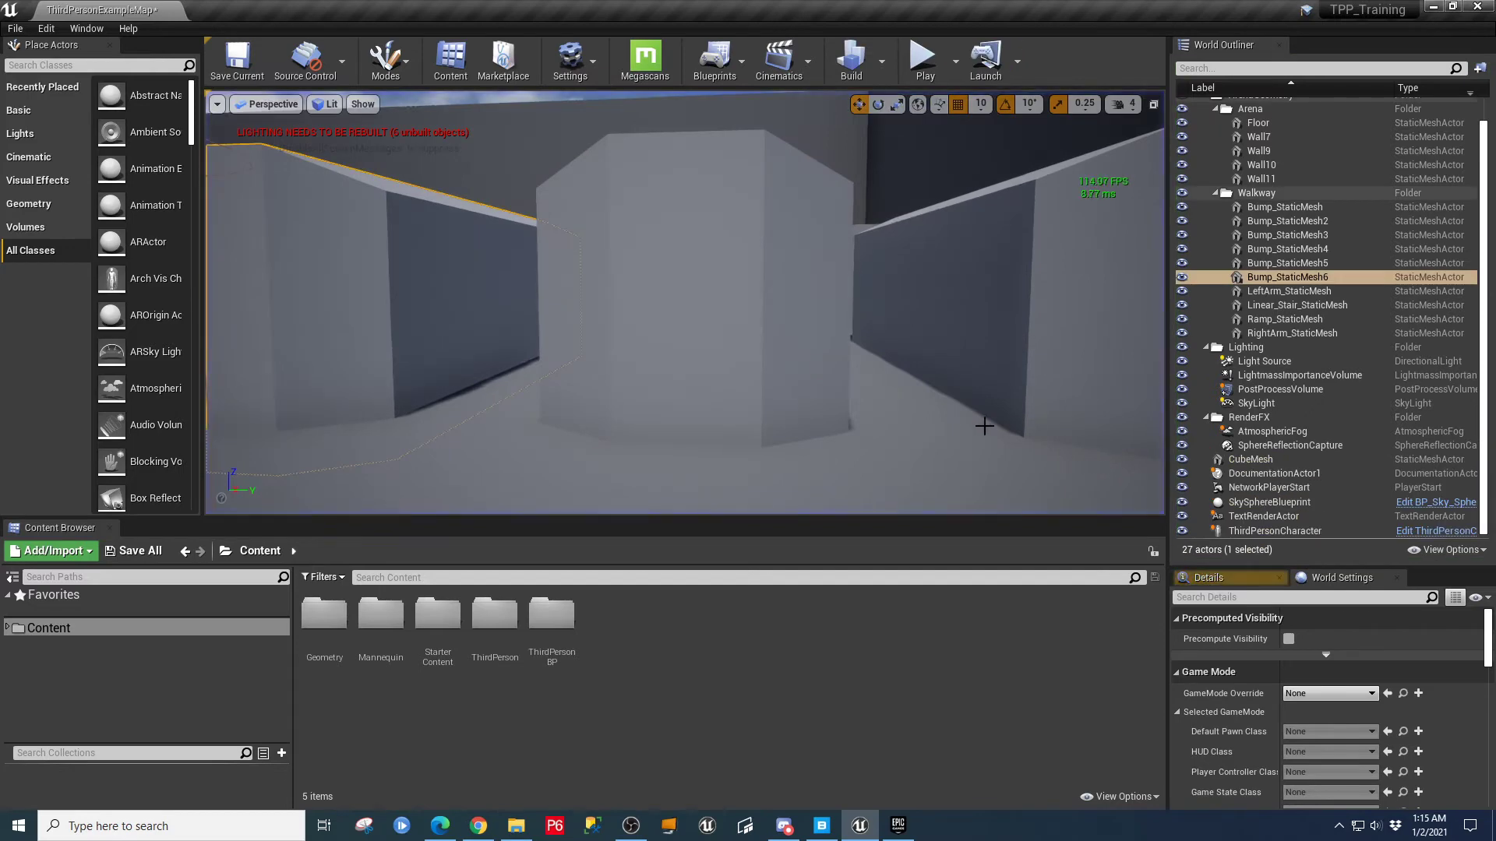
# - Delete Bump_StaticMesh6, Bump_StaticMesh5 and Bump_StaticMesh2 from the obstacle rows beside the stairs
pyautogui.moveTo(970, 431)
pyautogui.mouseDown(button='right')
pyautogui.moveTo(970, 507)
pyautogui.moveTo(958, 410)
pyautogui.mouseUp(button='right')
pyautogui.press('s')
pyautogui.press('a')
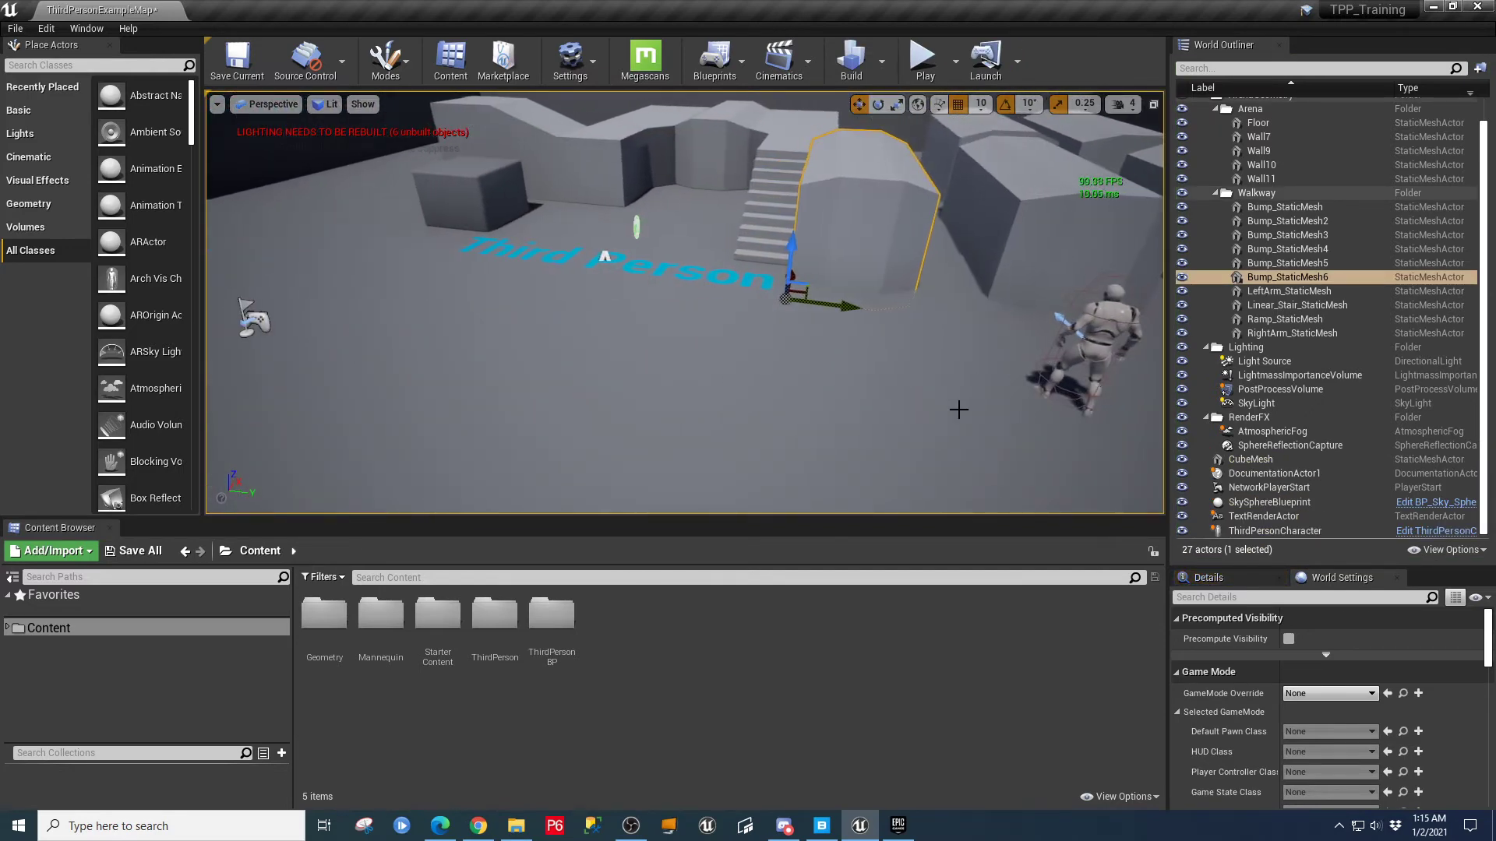
pyautogui.press('Delete')
pyautogui.click(1008, 283)
pyautogui.press('Delete')
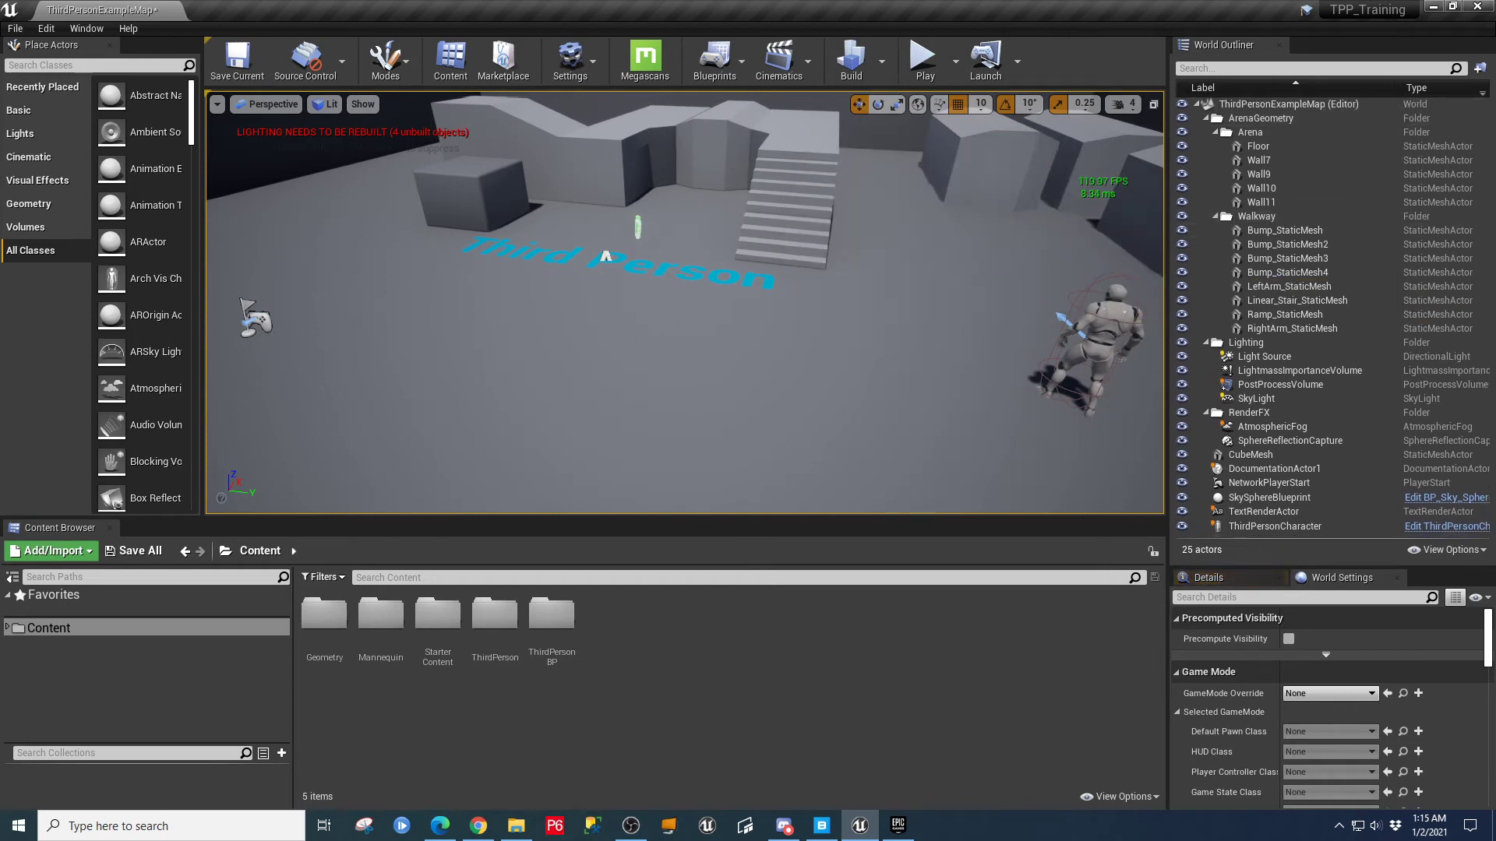
pyautogui.press('Delete')
# - Delete the remaining duplicated bumps, Bump_StaticMesh3 and Bump_StaticMesh4, to clear the floor beside the stairs
pyautogui.moveTo(968, 258); pyautogui.dragTo(1022, 220, button='right')
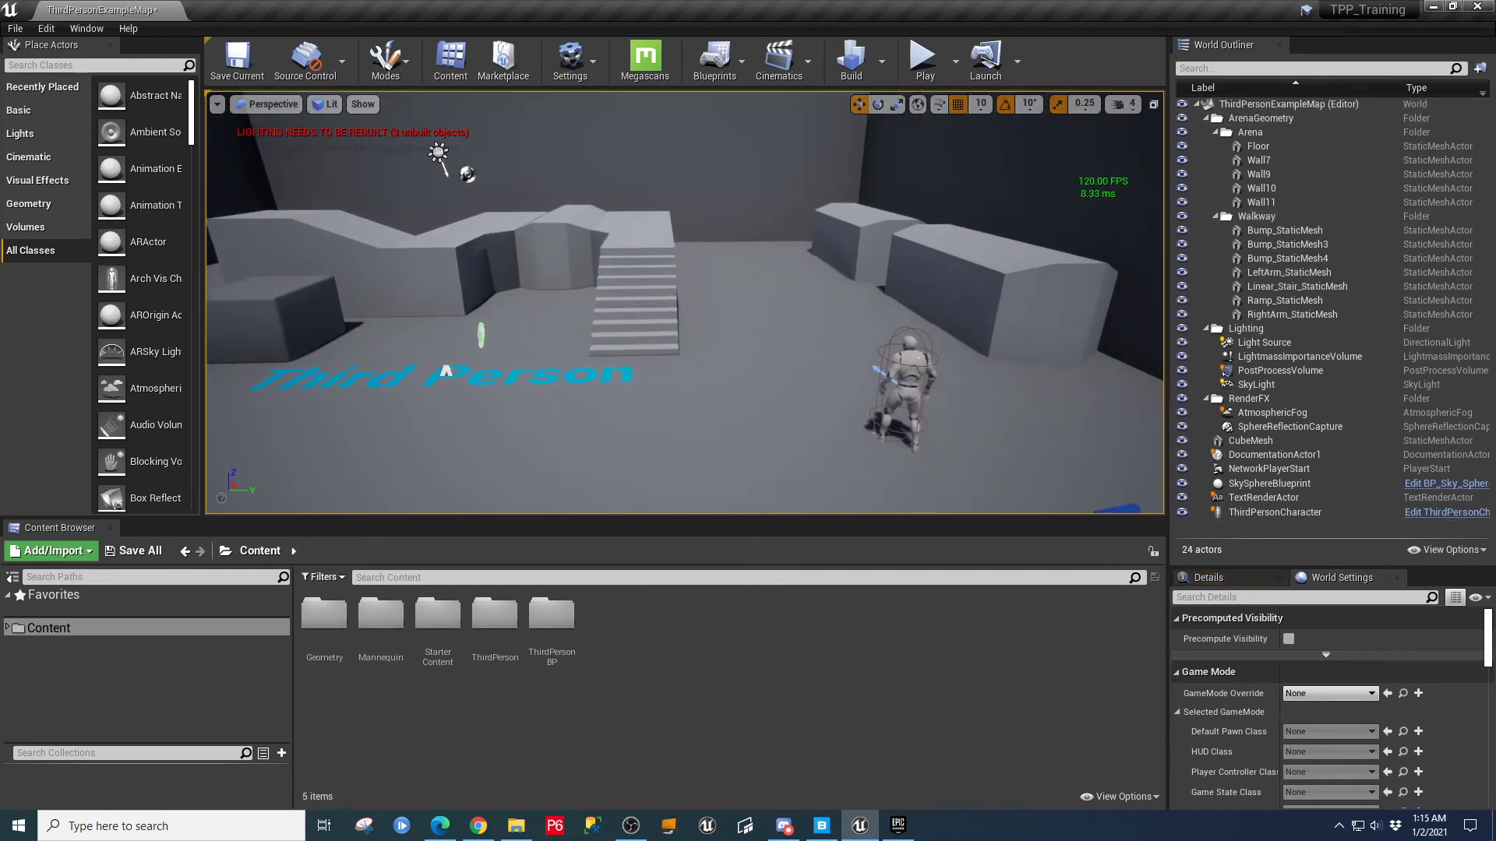
pyautogui.click(869, 246)
pyautogui.press('Delete')
pyautogui.click(958, 277)
pyautogui.press('Delete')
pyautogui.moveTo(790, 350); pyautogui.dragTo(758, 328, button='right')
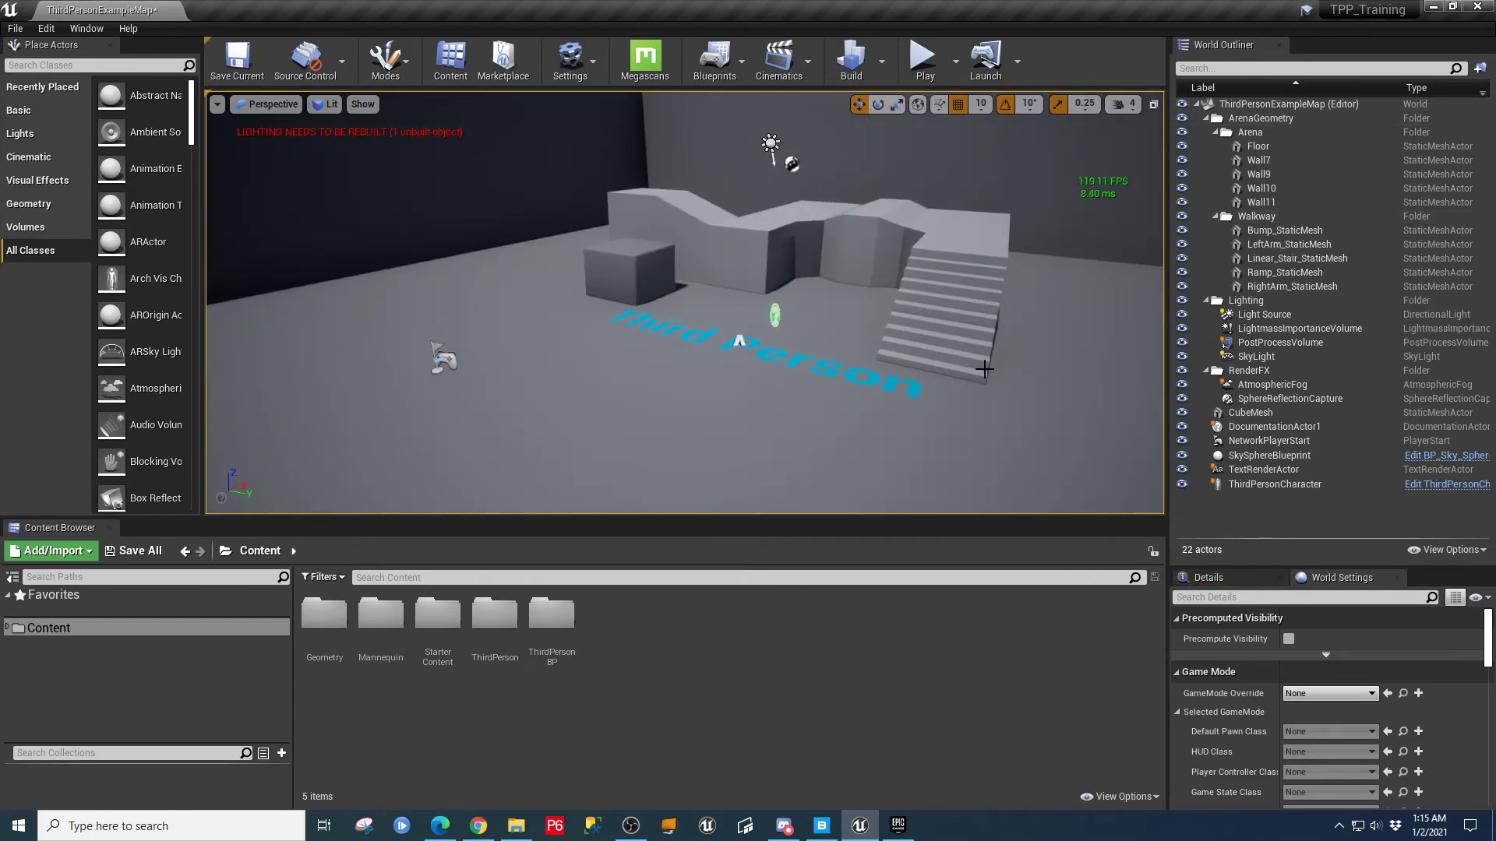
pyautogui.moveTo(938, 371); pyautogui.dragTo(1111, 373, button='right')
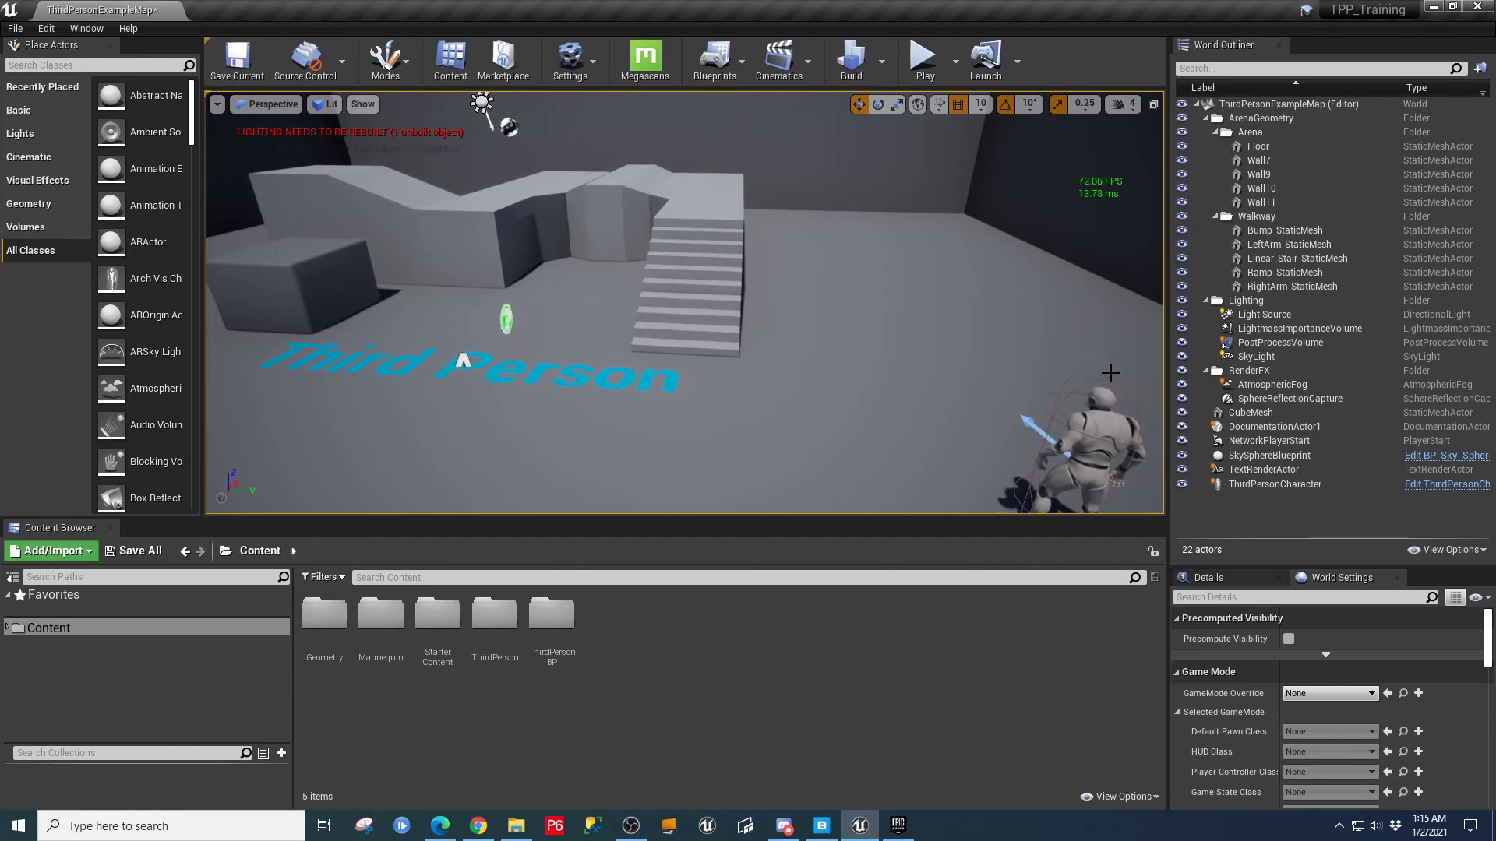
# - Select ThirdPersonCharacter, give the Details panel more height and display the character's details
pyautogui.click(1275, 487)
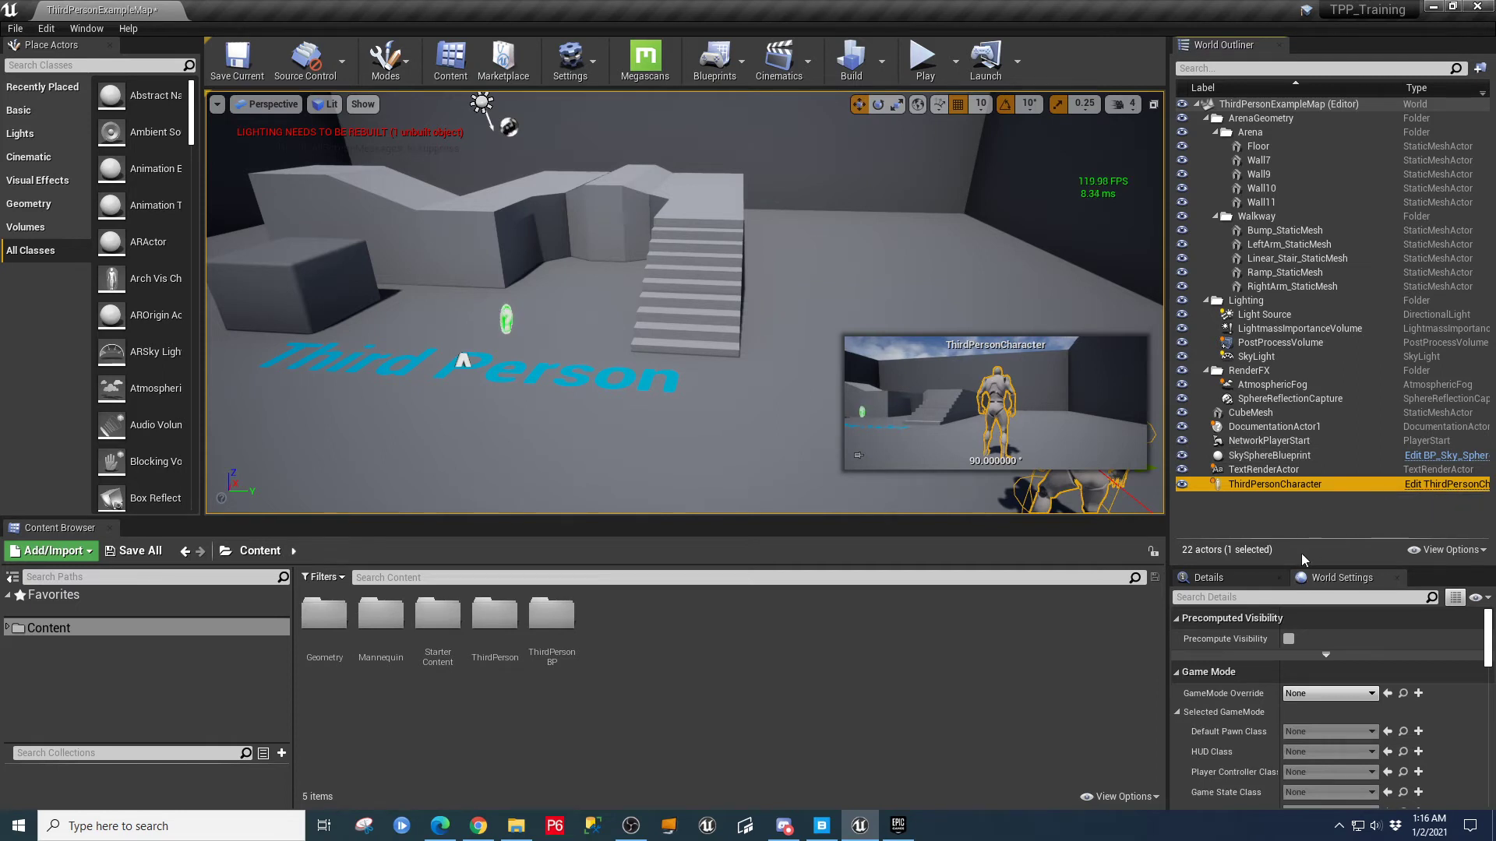
pyautogui.moveTo(1297, 564); pyautogui.dragTo(1289, 241)
pyautogui.click(1210, 256)
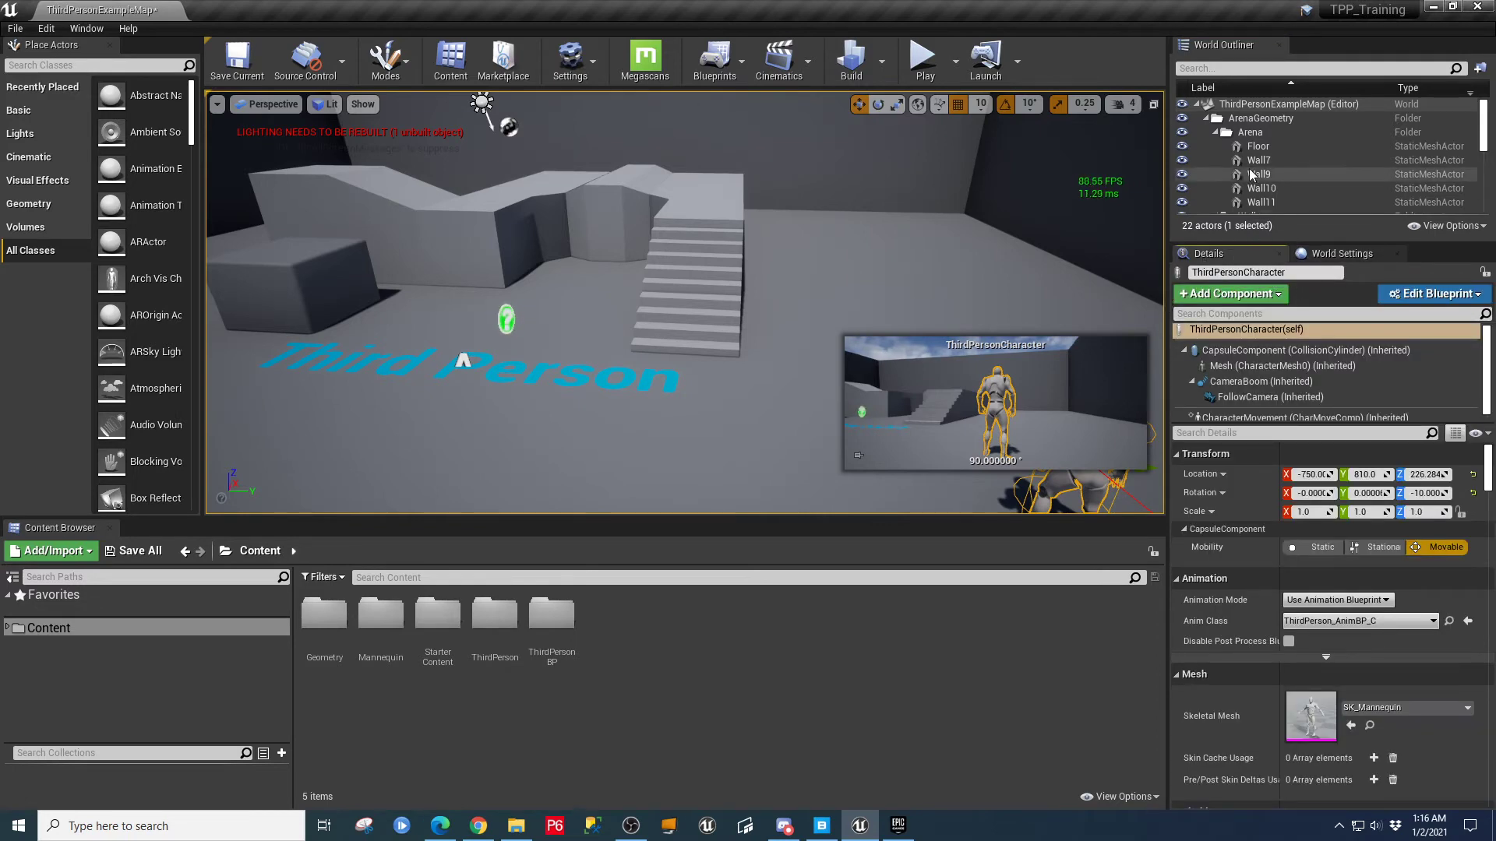
# - Select LeftArm_StaticMesh, widen the Details panel and review the mesh's transform, static mesh, material and physics properties
pyautogui.click(334, 267)
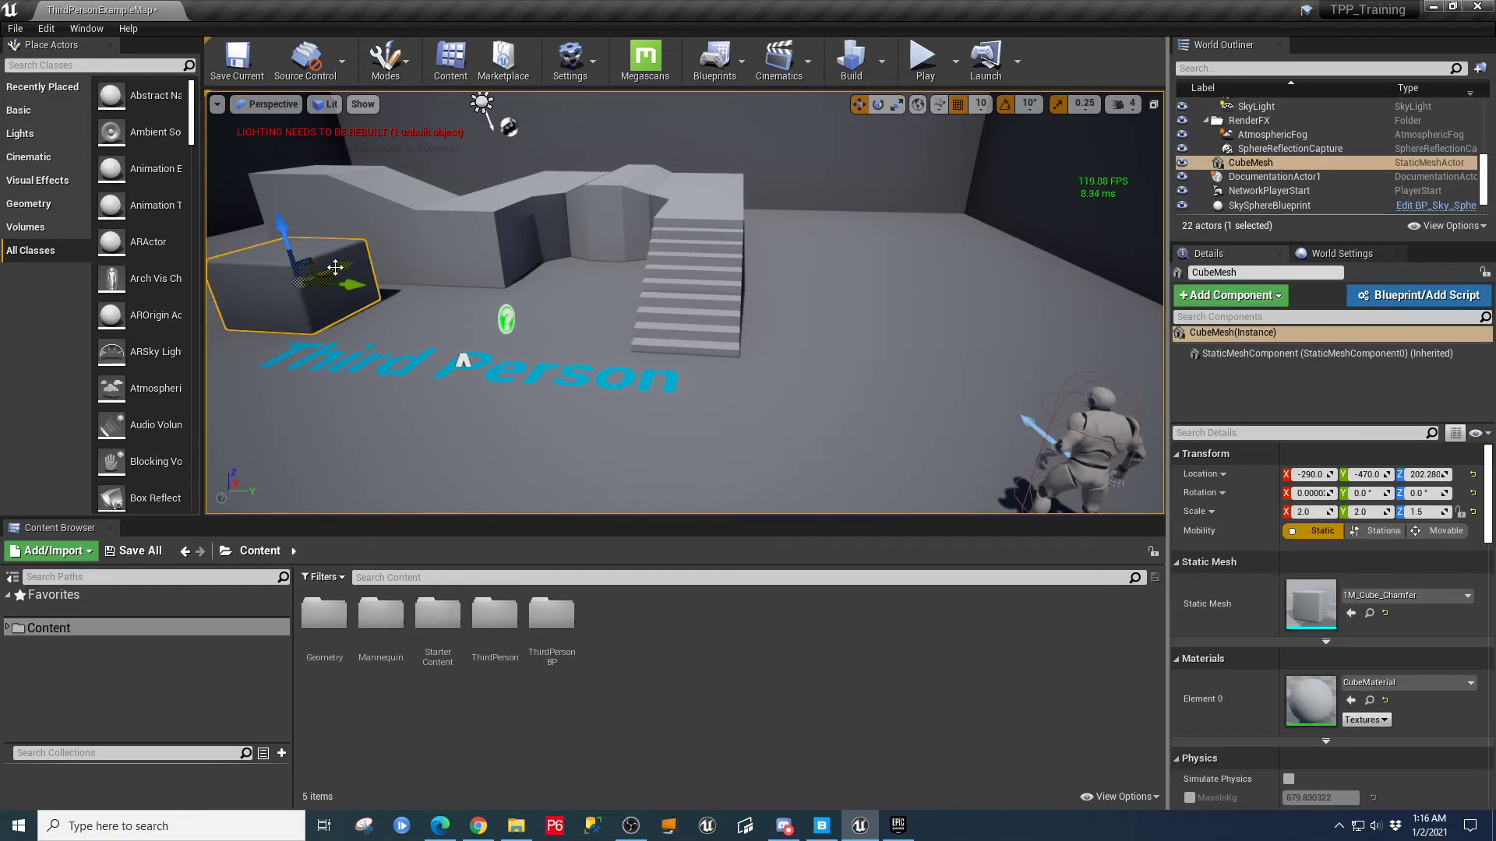
pyautogui.click(479, 224)
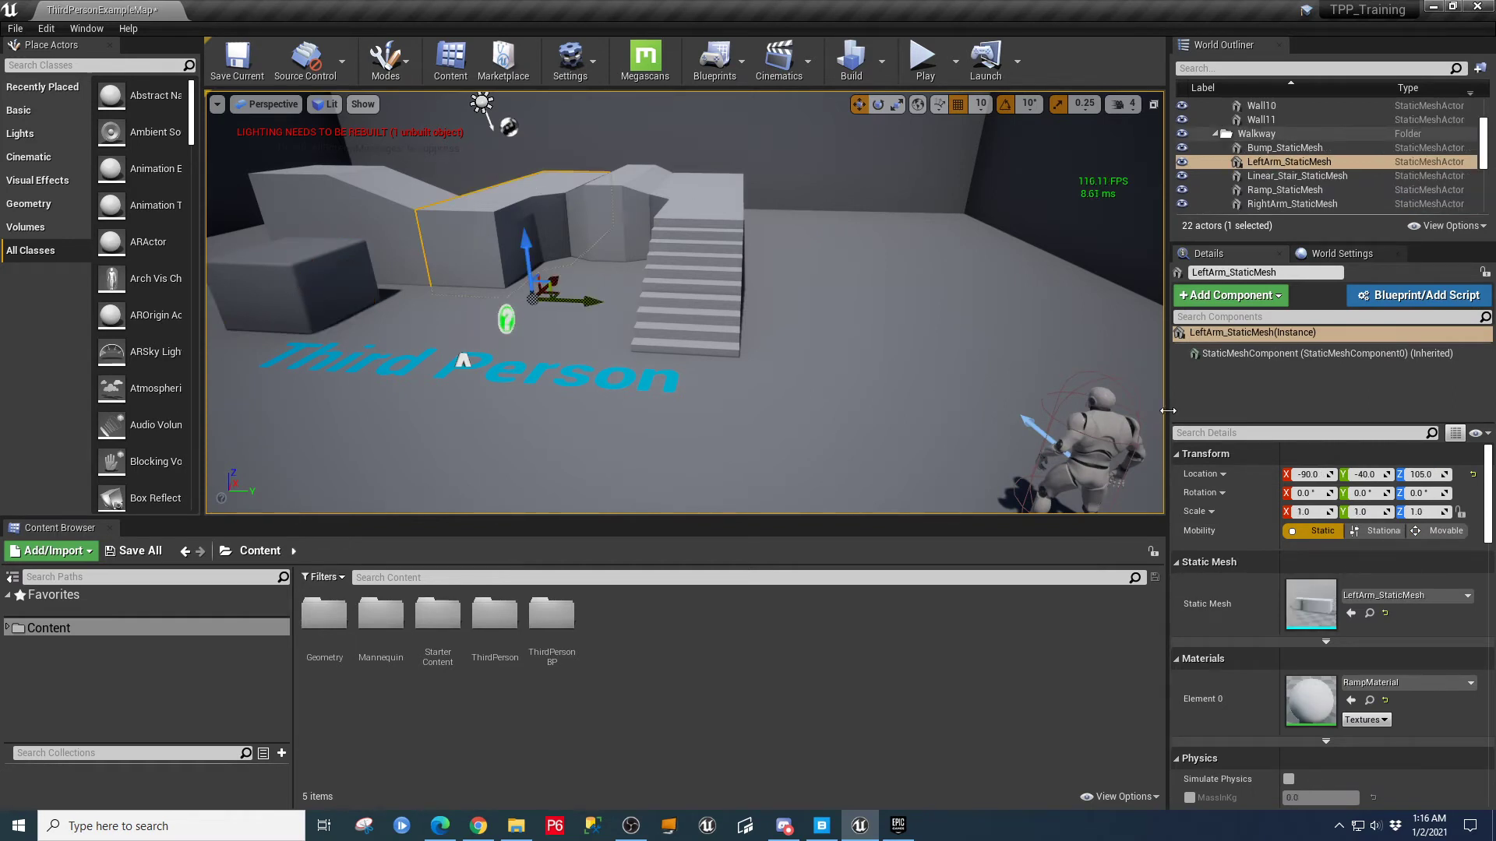
pyautogui.moveTo(1168, 411); pyautogui.dragTo(1063, 411)
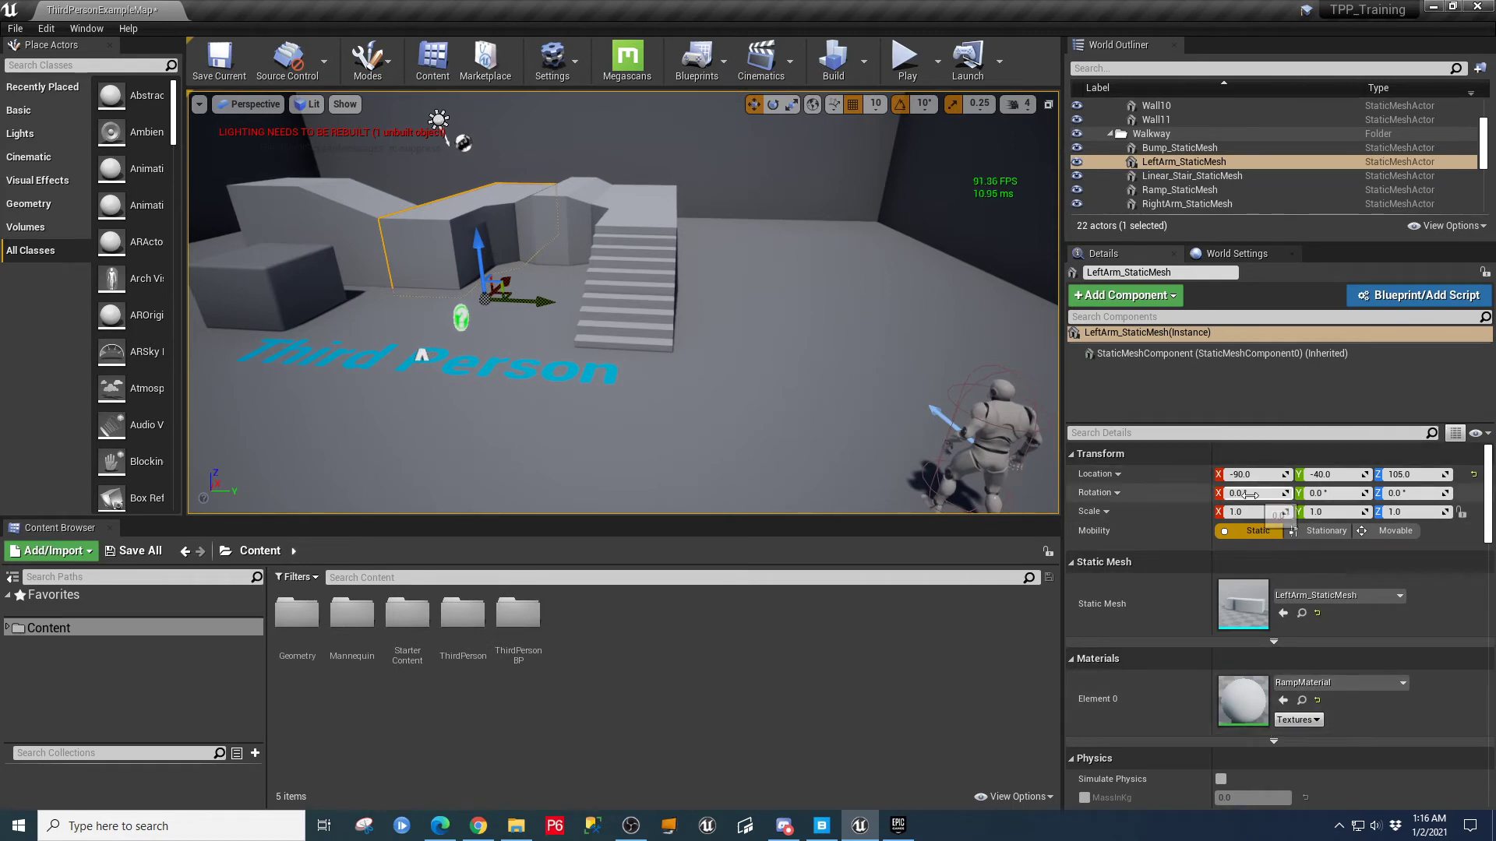
pyautogui.scroll(-3, 1192, 658)
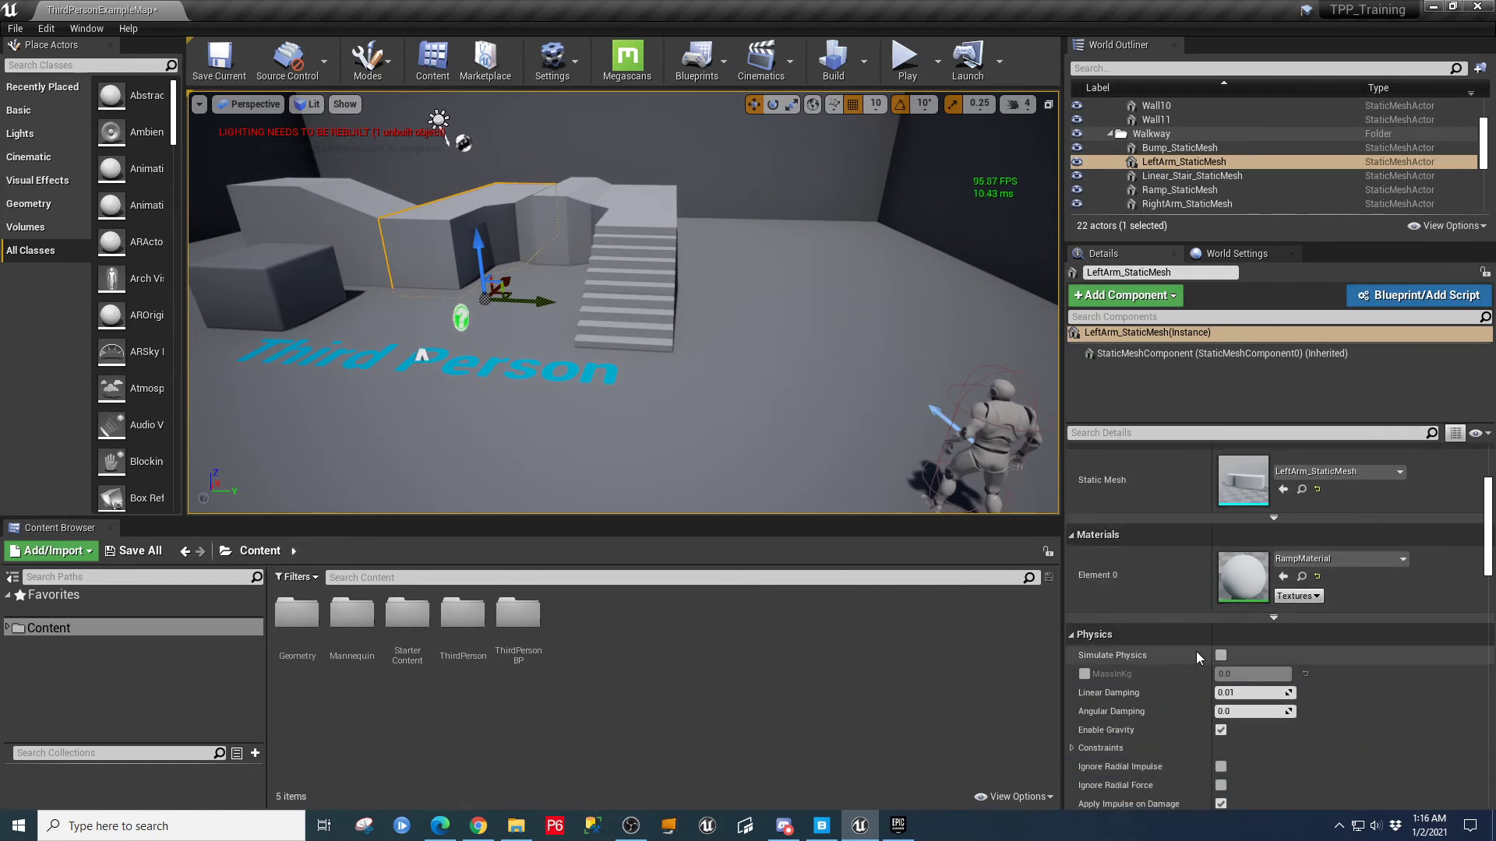
pyautogui.scroll(3, 1209, 633)
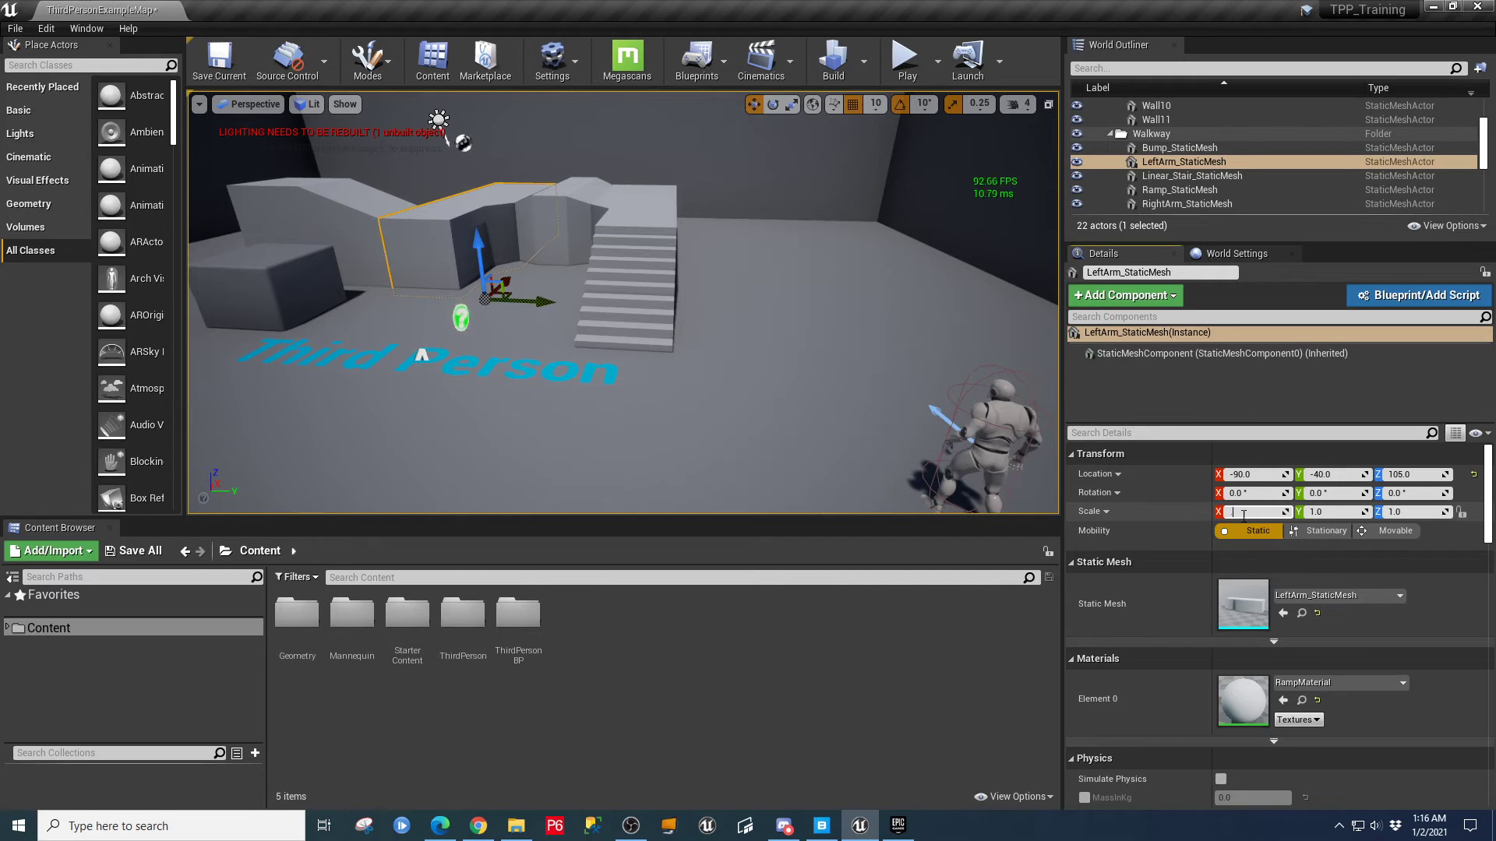
pyautogui.press('Return')
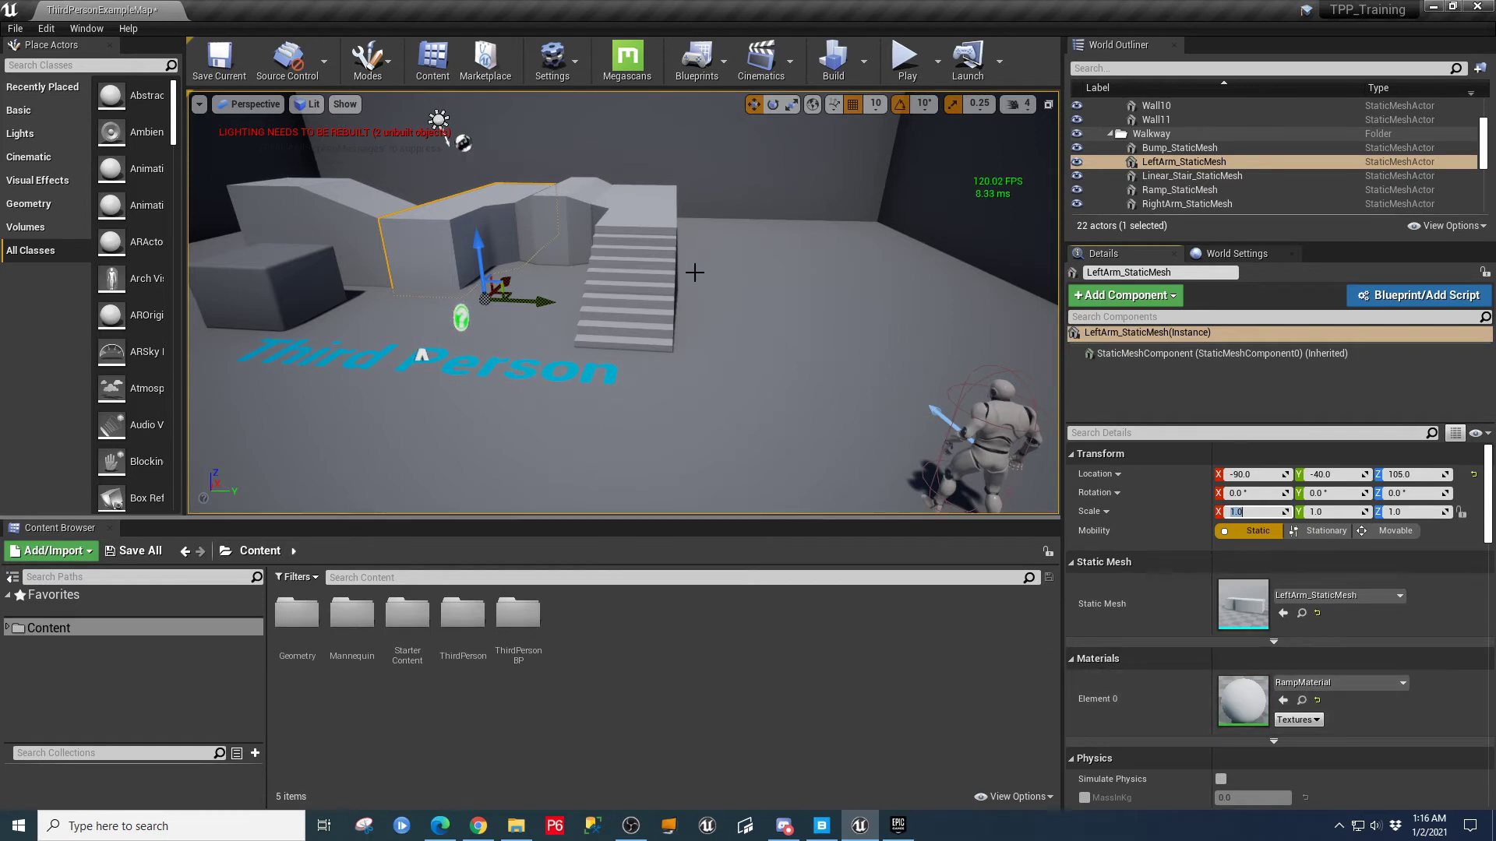
# - Assign the M_Wood_Floor_Walnut_Polished material to RightArm_StaticMesh, the platform at the top of the stairs
pyautogui.click(636, 206)
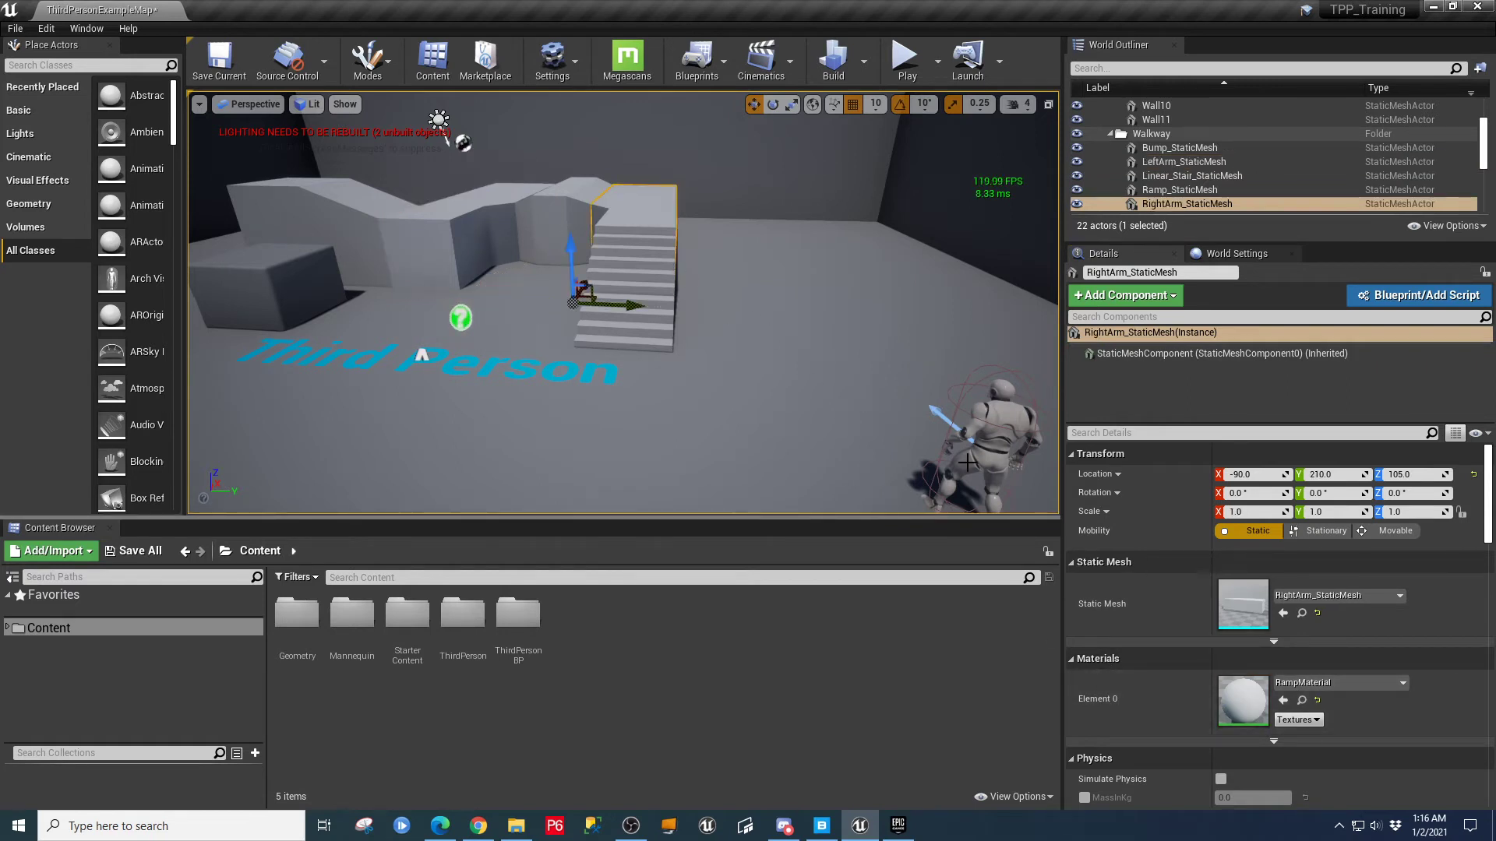
pyautogui.click(1401, 684)
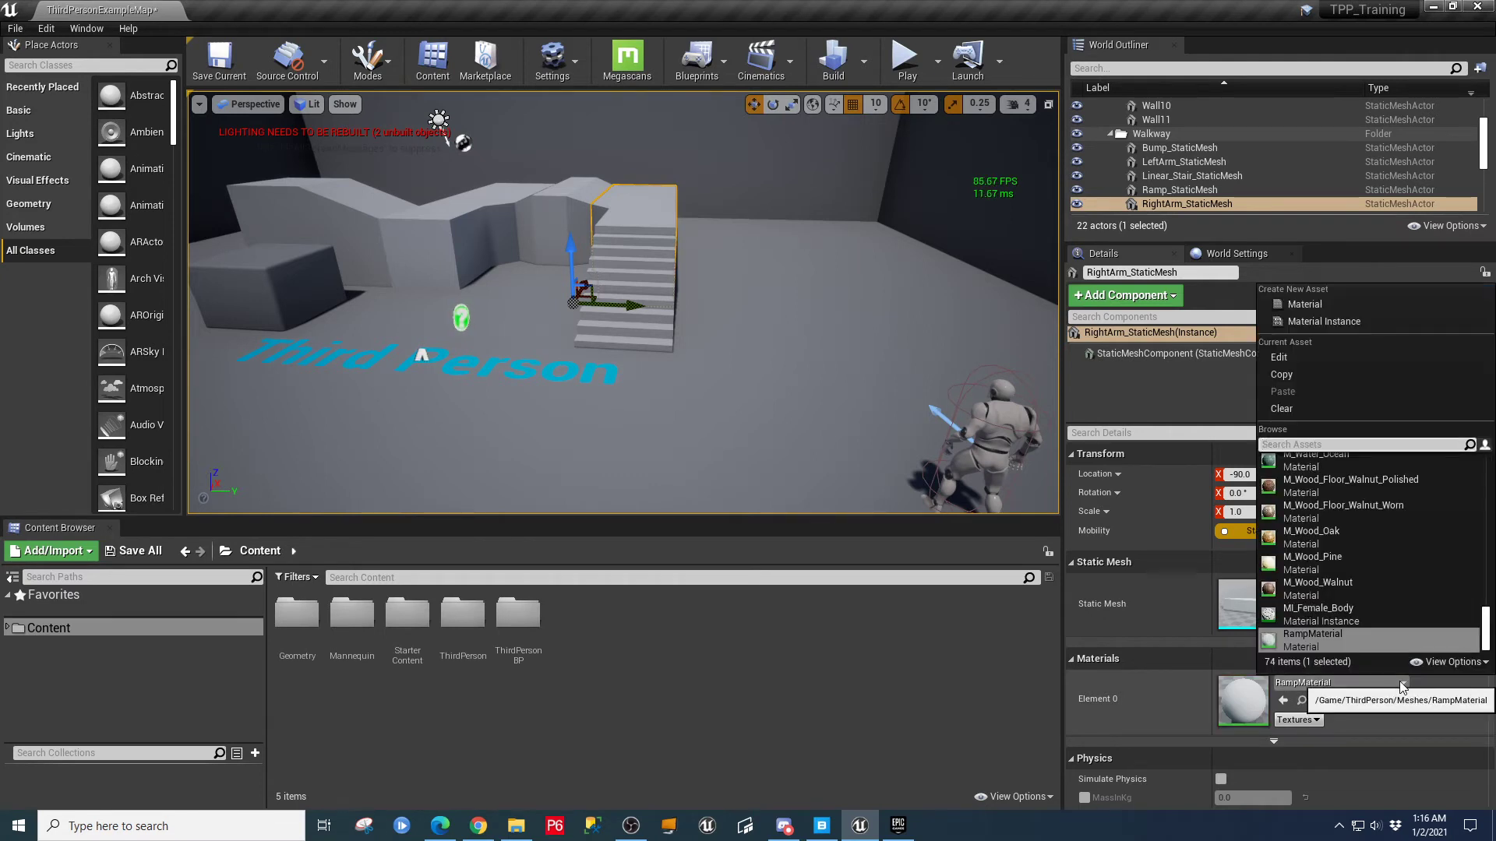
pyautogui.click(1351, 486)
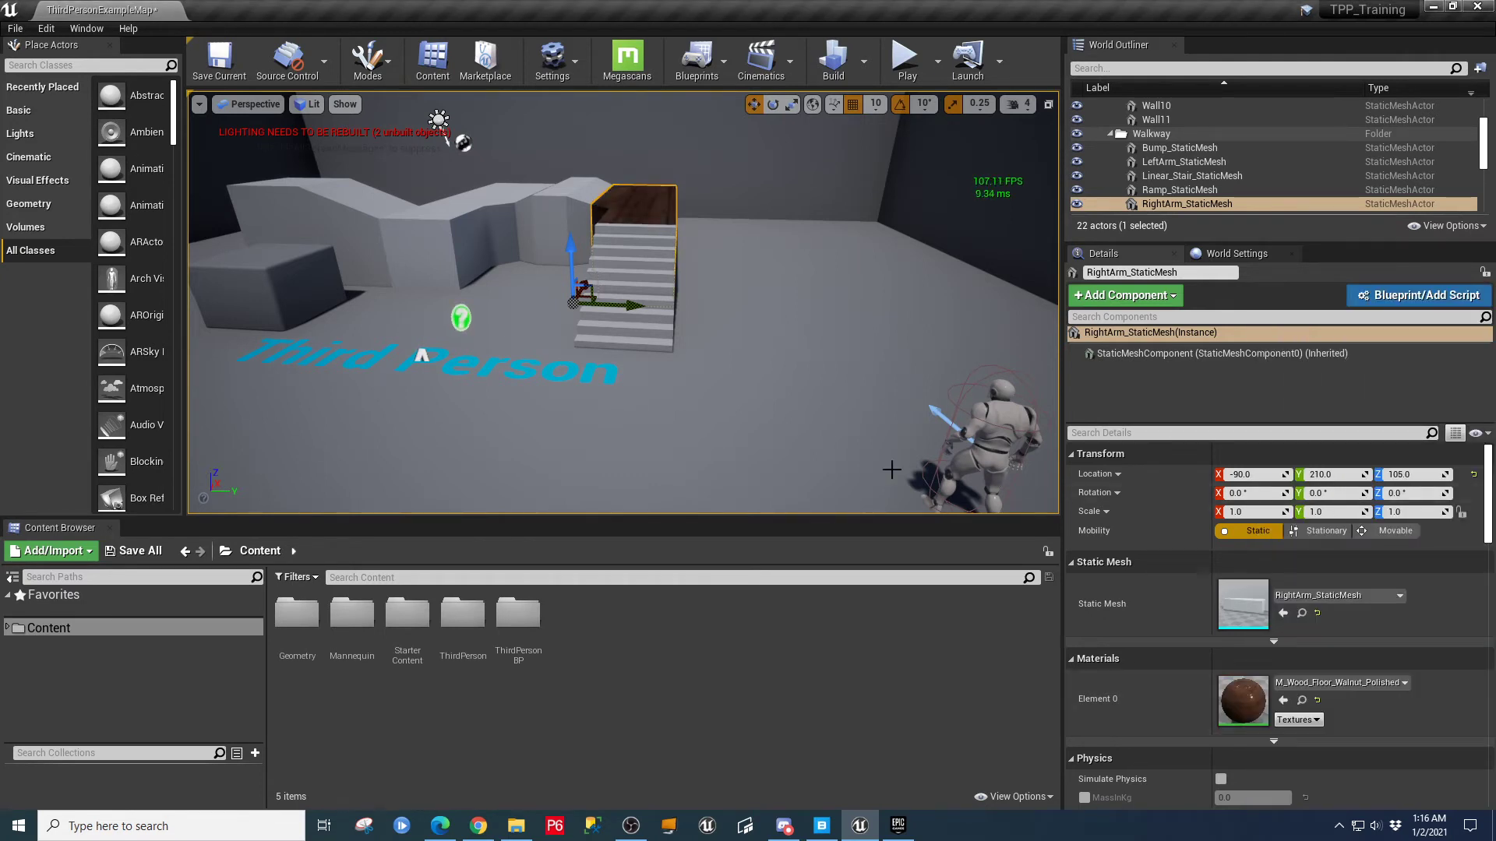
# - Reselect RightArm_StaticMesh and examine its polished walnut surface from close up and from several angles
pyautogui.rightClick(776, 327)
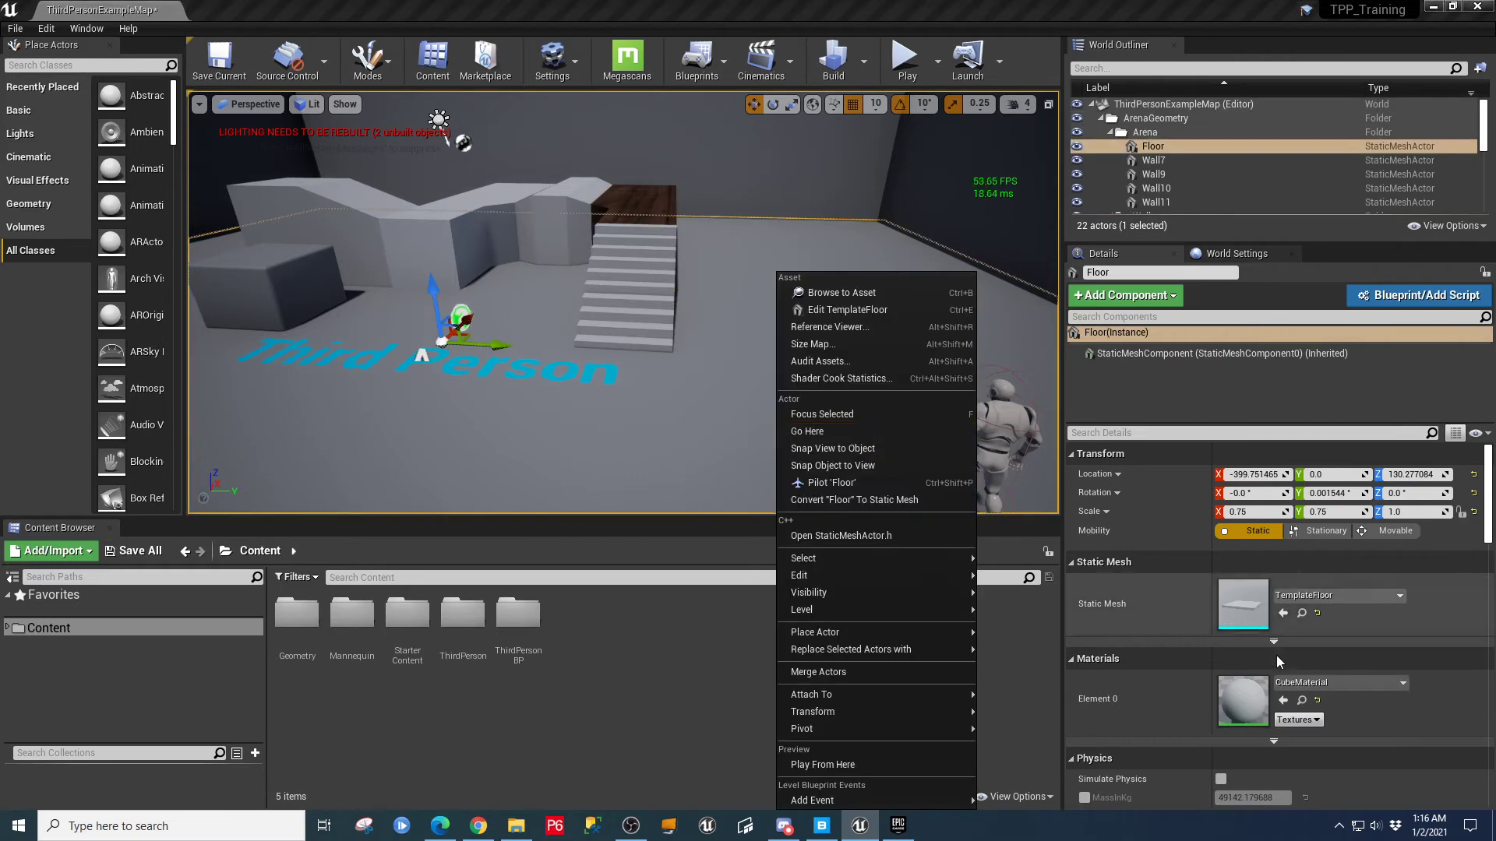
pyautogui.click(661, 209)
pyautogui.press('w')
pyautogui.moveTo(777, 414); pyautogui.dragTo(635, 450, button='right')
pyautogui.press('d')
pyautogui.press('w')
pyautogui.press('a')
pyautogui.press('w')
pyautogui.press('s')
pyautogui.press('w')
pyautogui.press('w')
pyautogui.press('s')
pyautogui.press('d')
pyautogui.press('a')
pyautogui.press('s')
pyautogui.press('w')
pyautogui.press('d')
pyautogui.press('a')
pyautogui.press('s')
pyautogui.press('w')
pyautogui.press('s')
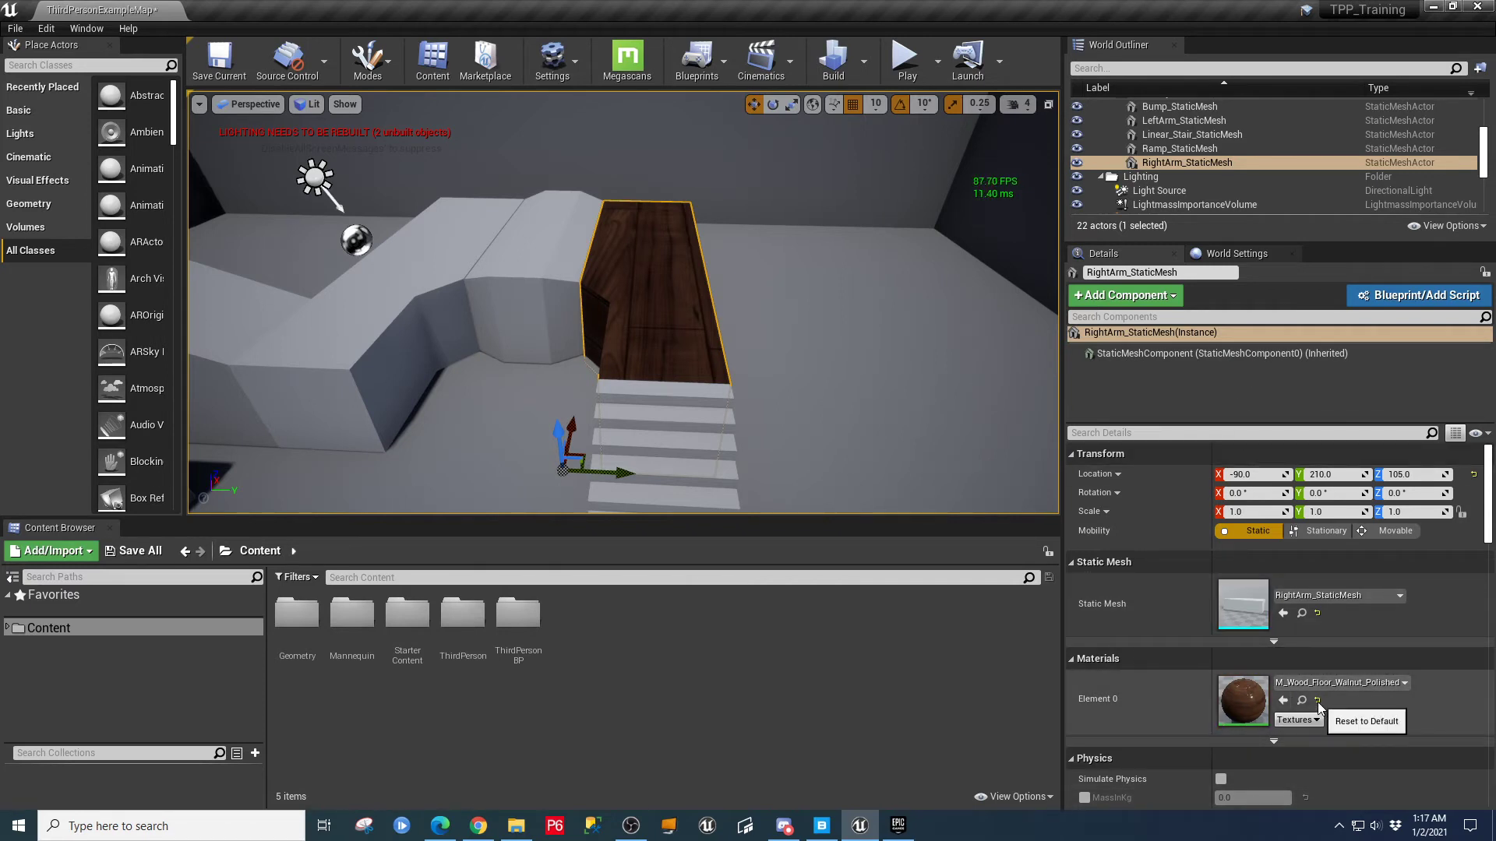
# - Clear the polished walnut floor material from RightArm_StaticMesh and assign M_Wood_Walnut to it
pyautogui.click(1407, 683)
pyautogui.click(1299, 409)
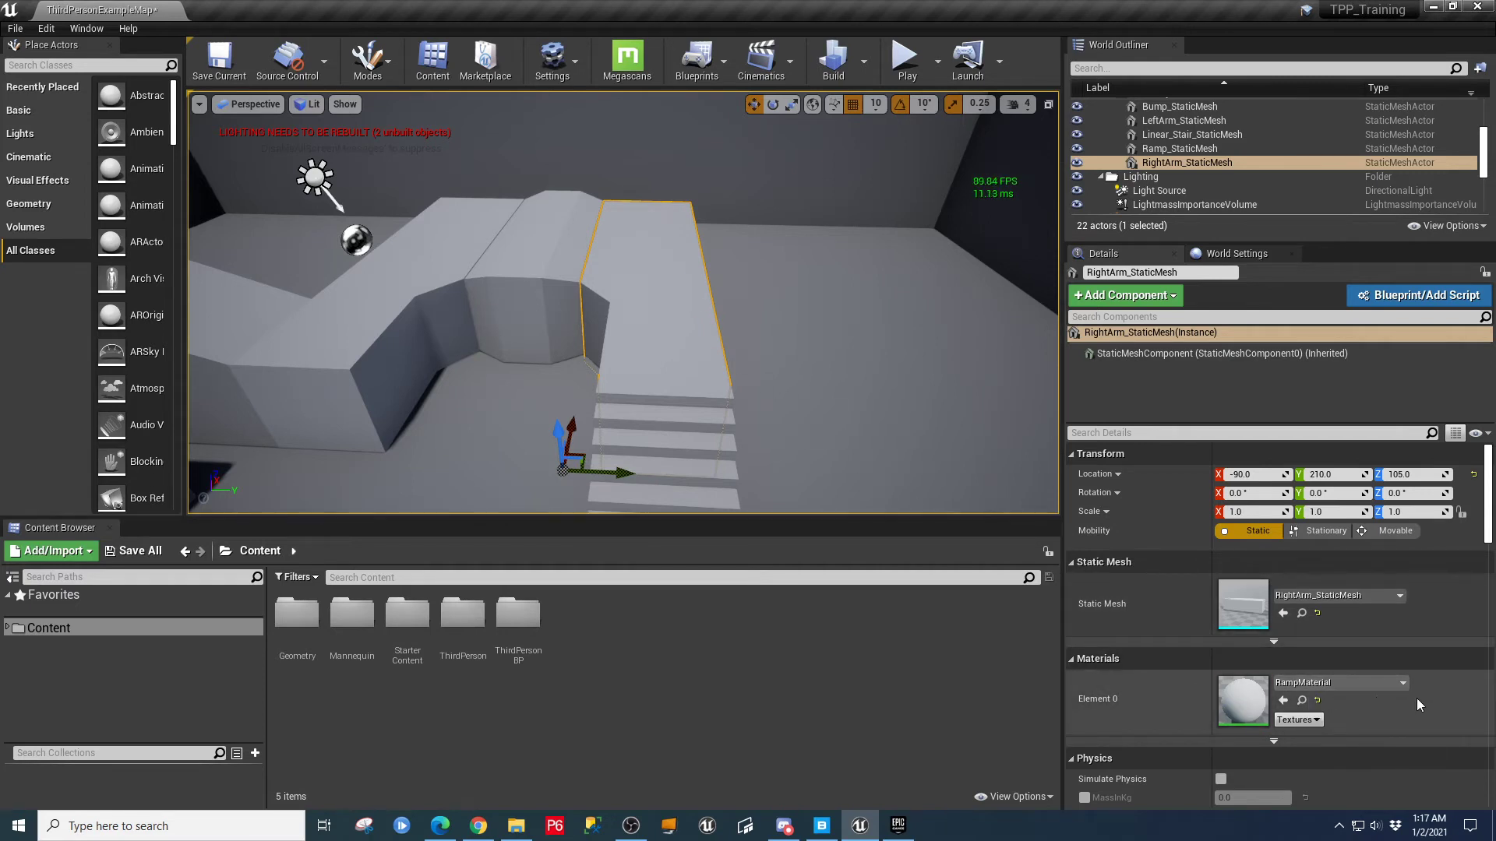
pyautogui.click(1403, 683)
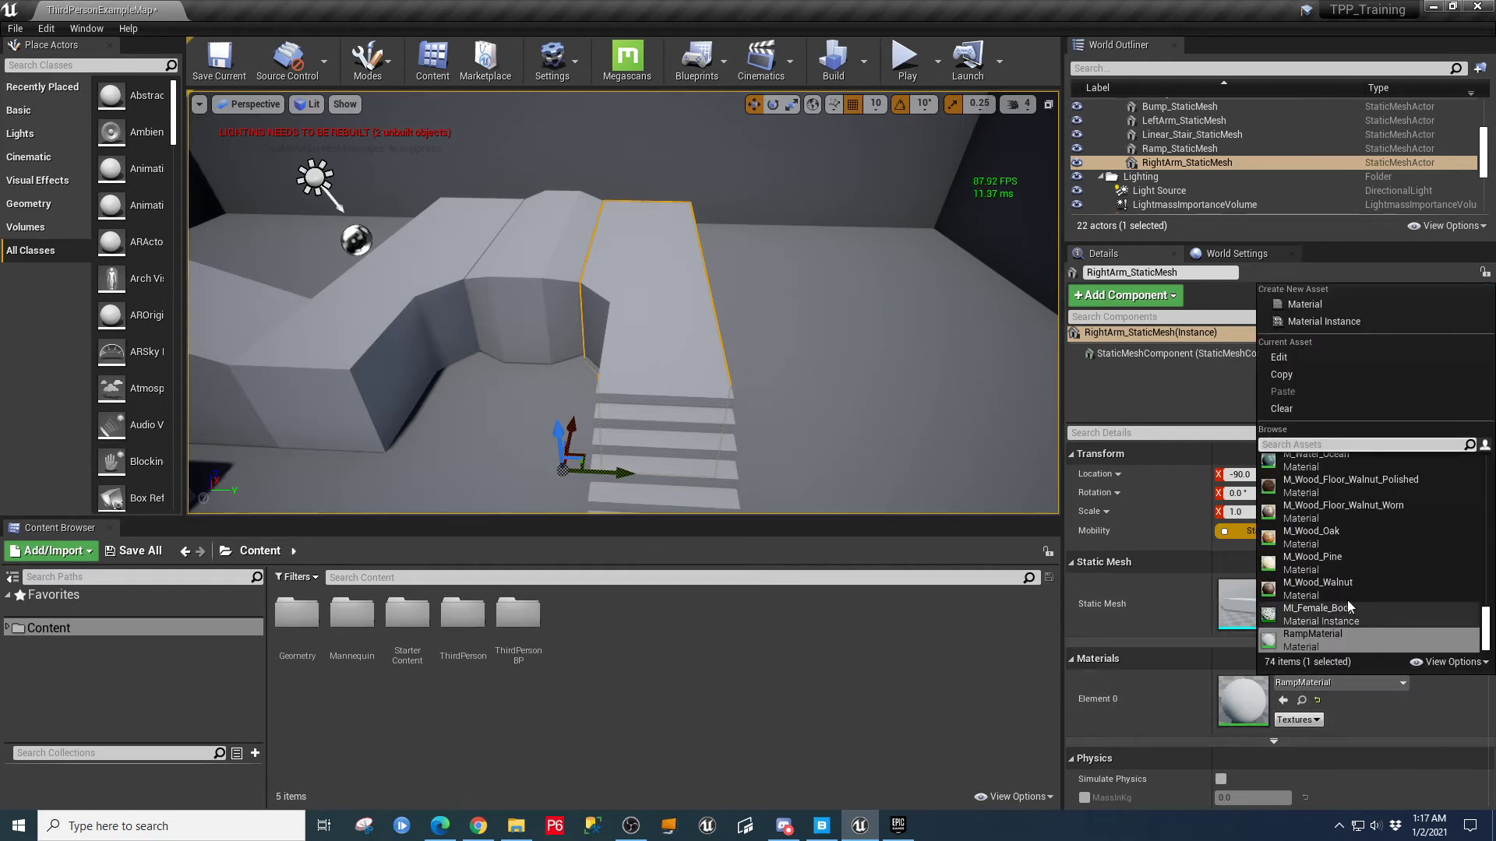
pyautogui.click(1318, 585)
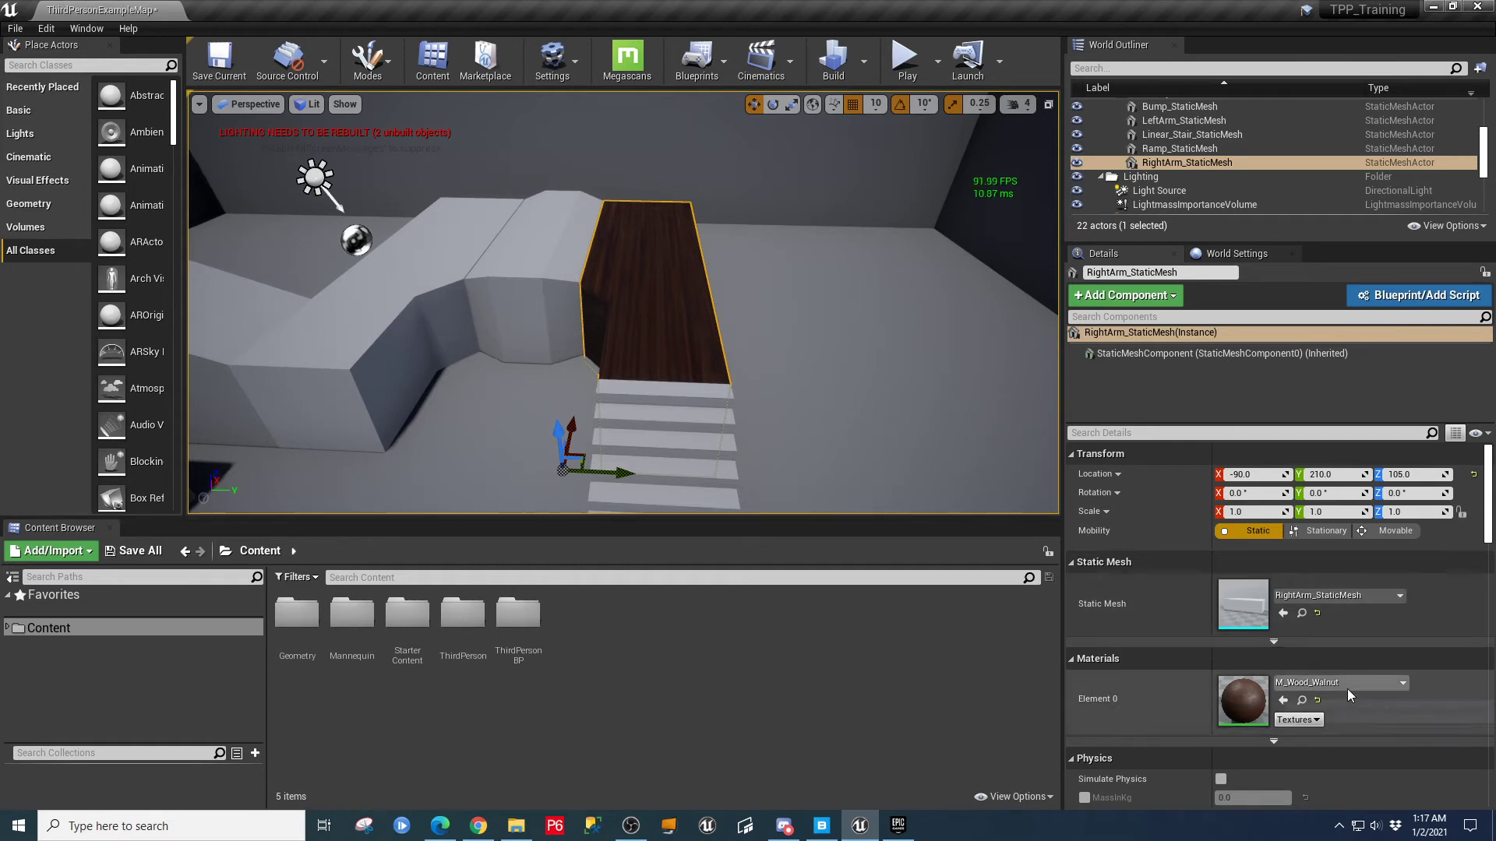
# - Locate M_Wood_Walnut among the starter content materials and apply it to Bump_StaticMesh
pyautogui.click(1301, 700)
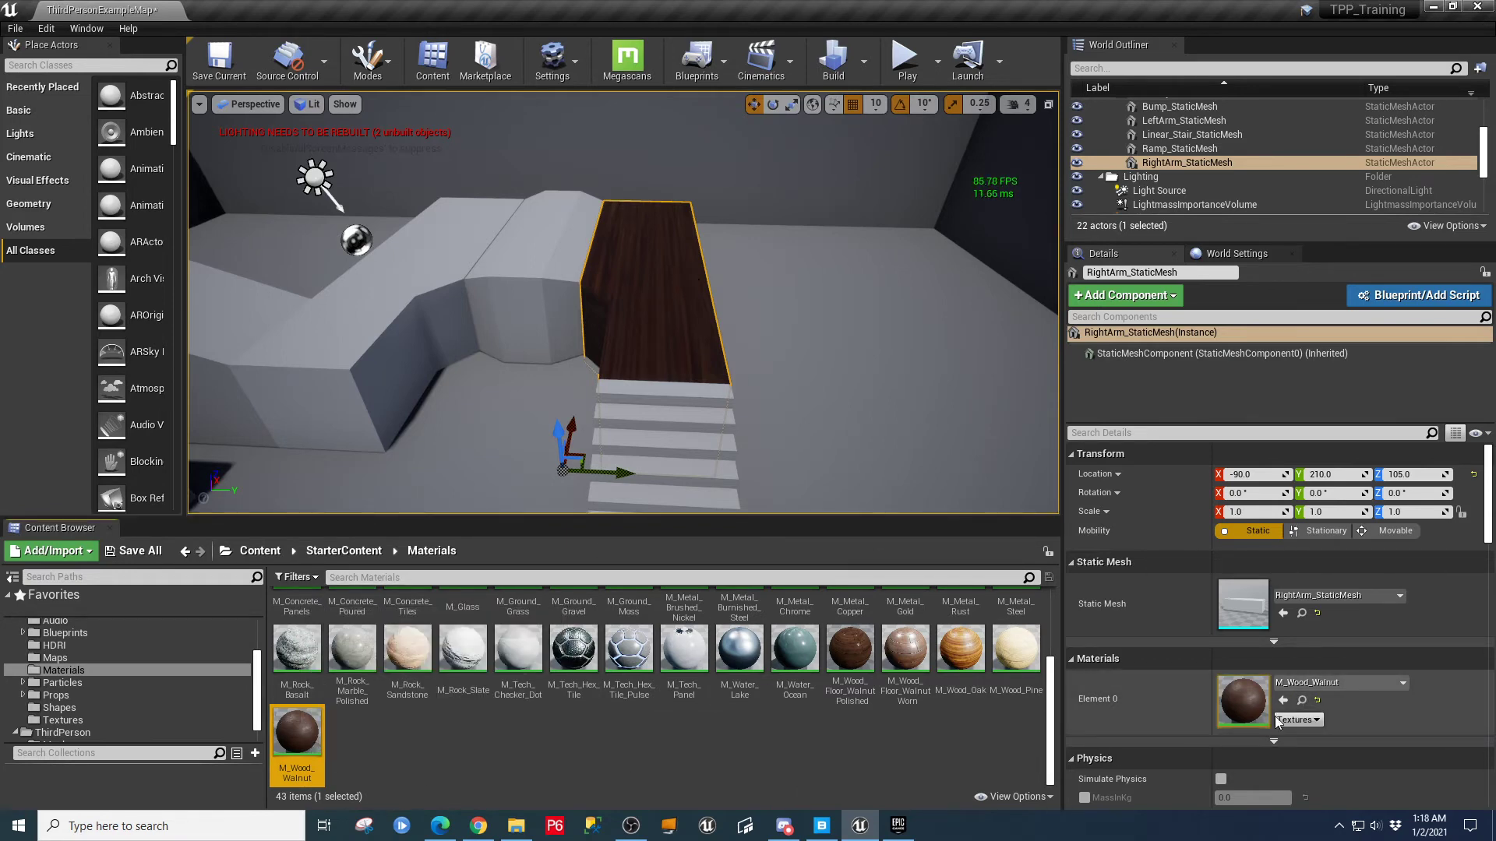
pyautogui.click(528, 250)
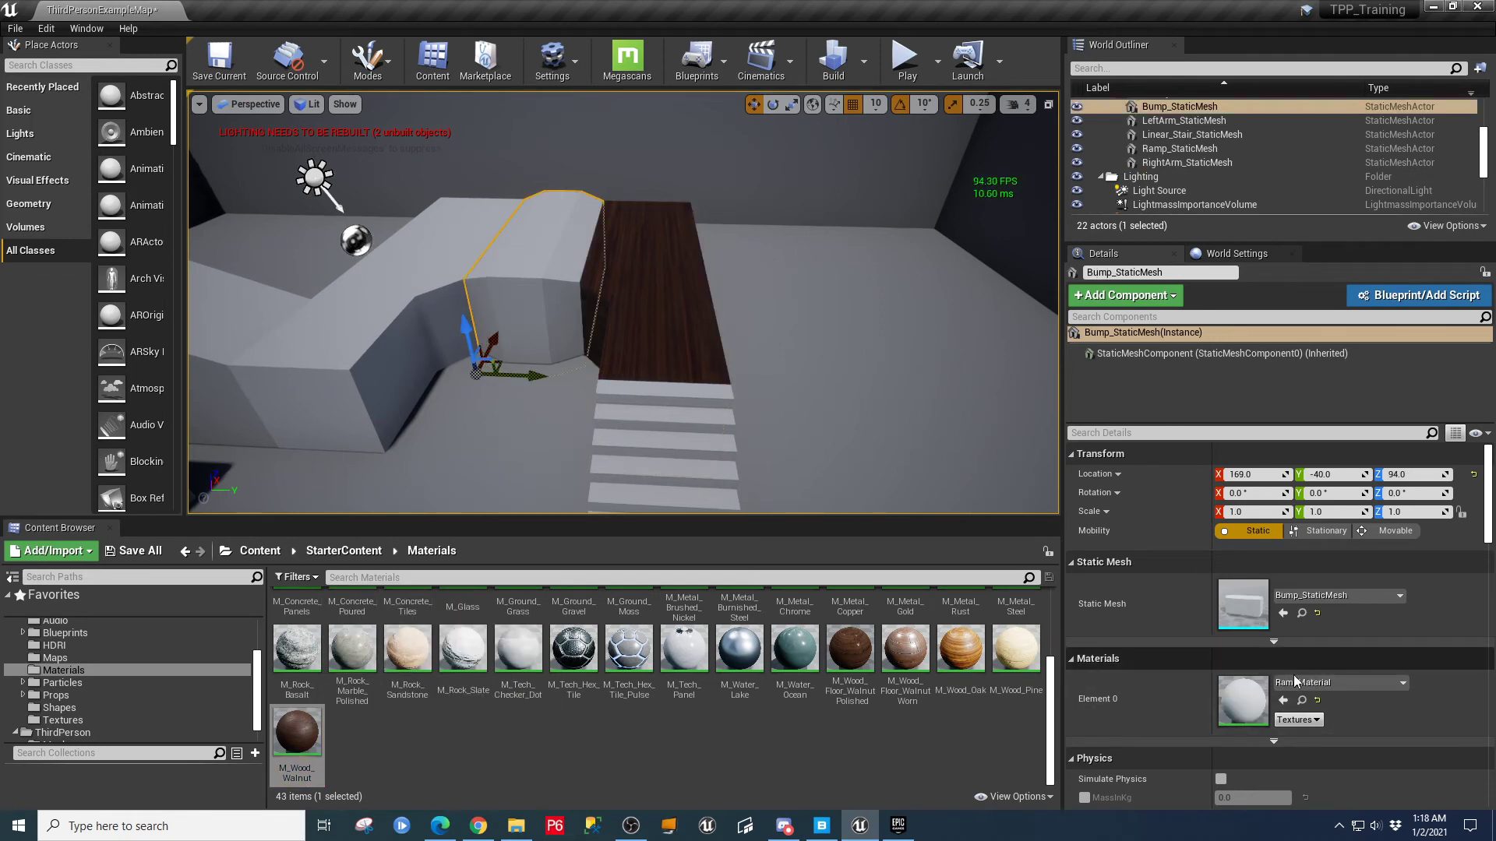
pyautogui.click(1283, 702)
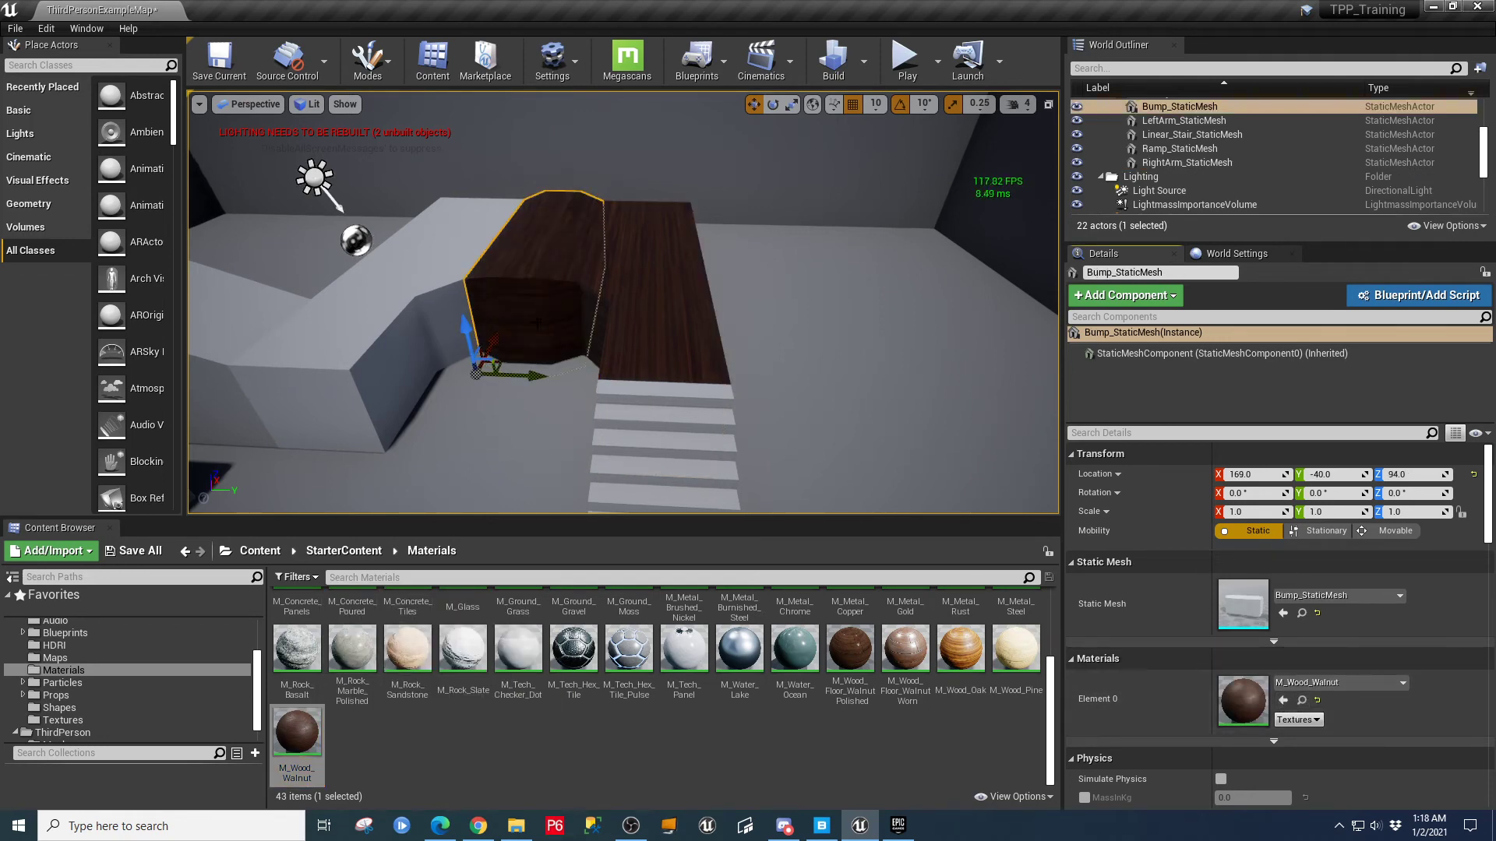
# - Apply the selected M_Wood_Walnut material to LeftArm_StaticMesh
pyautogui.click(1183, 120)
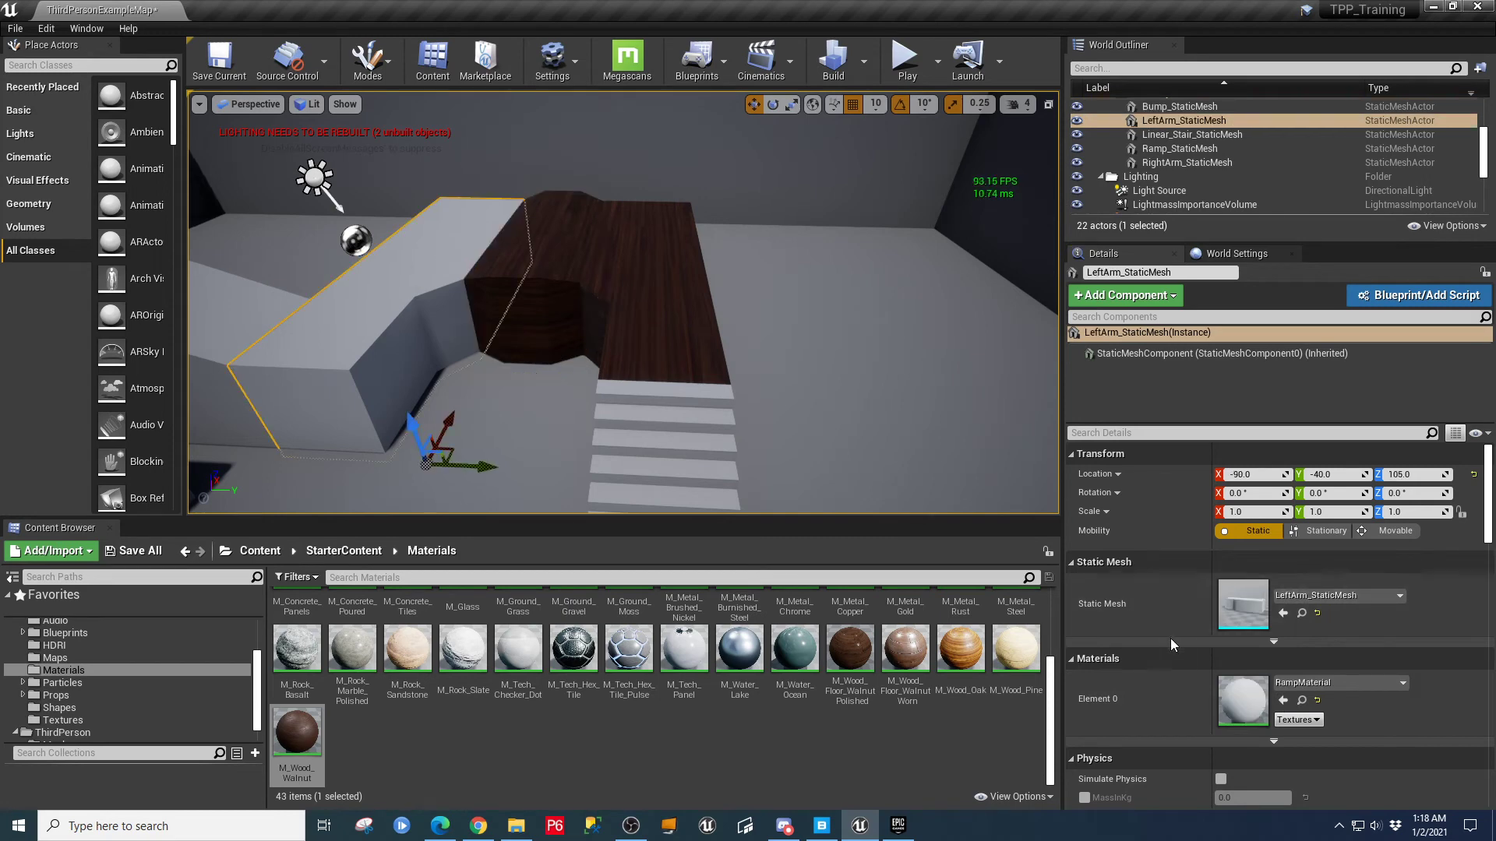
pyautogui.click(1284, 702)
pyautogui.scroll(-3, 475, 370)
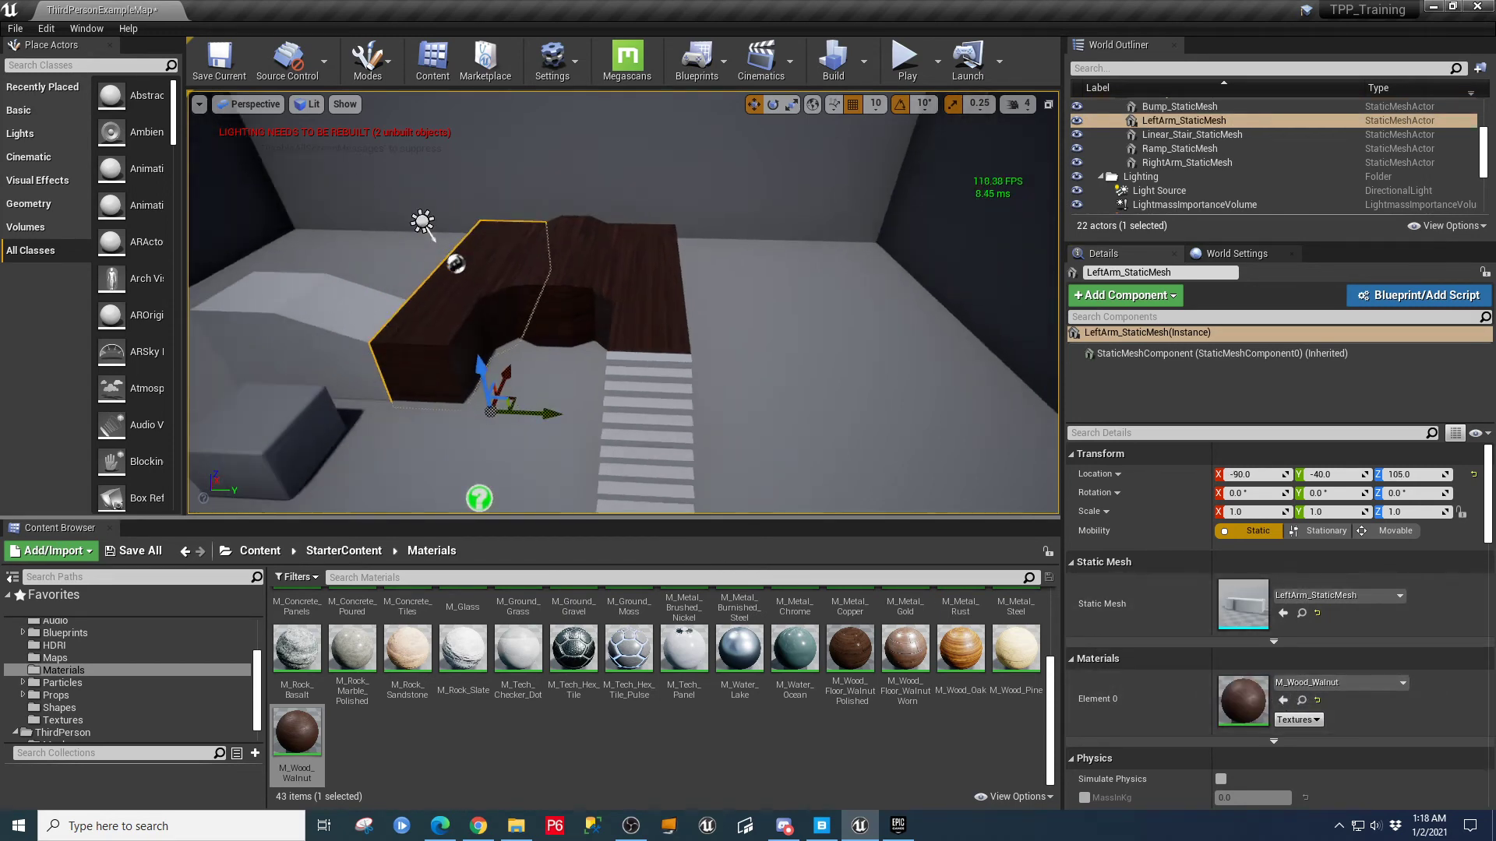
# - Assign the selected M_Wood_Walnut material to Ramp_StaticMesh
pyautogui.click(1179, 148)
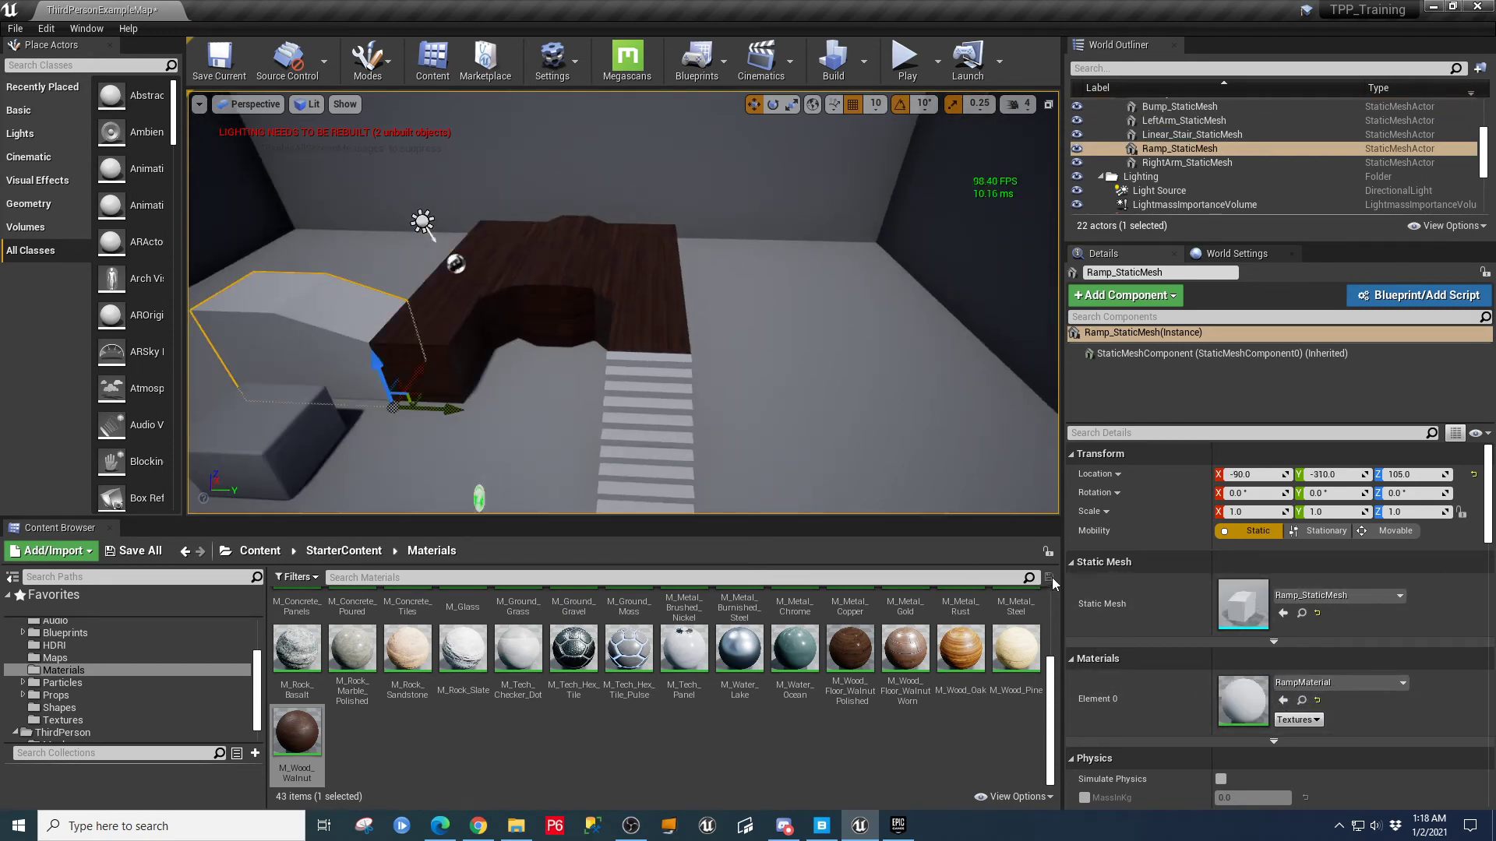
pyautogui.click(1282, 699)
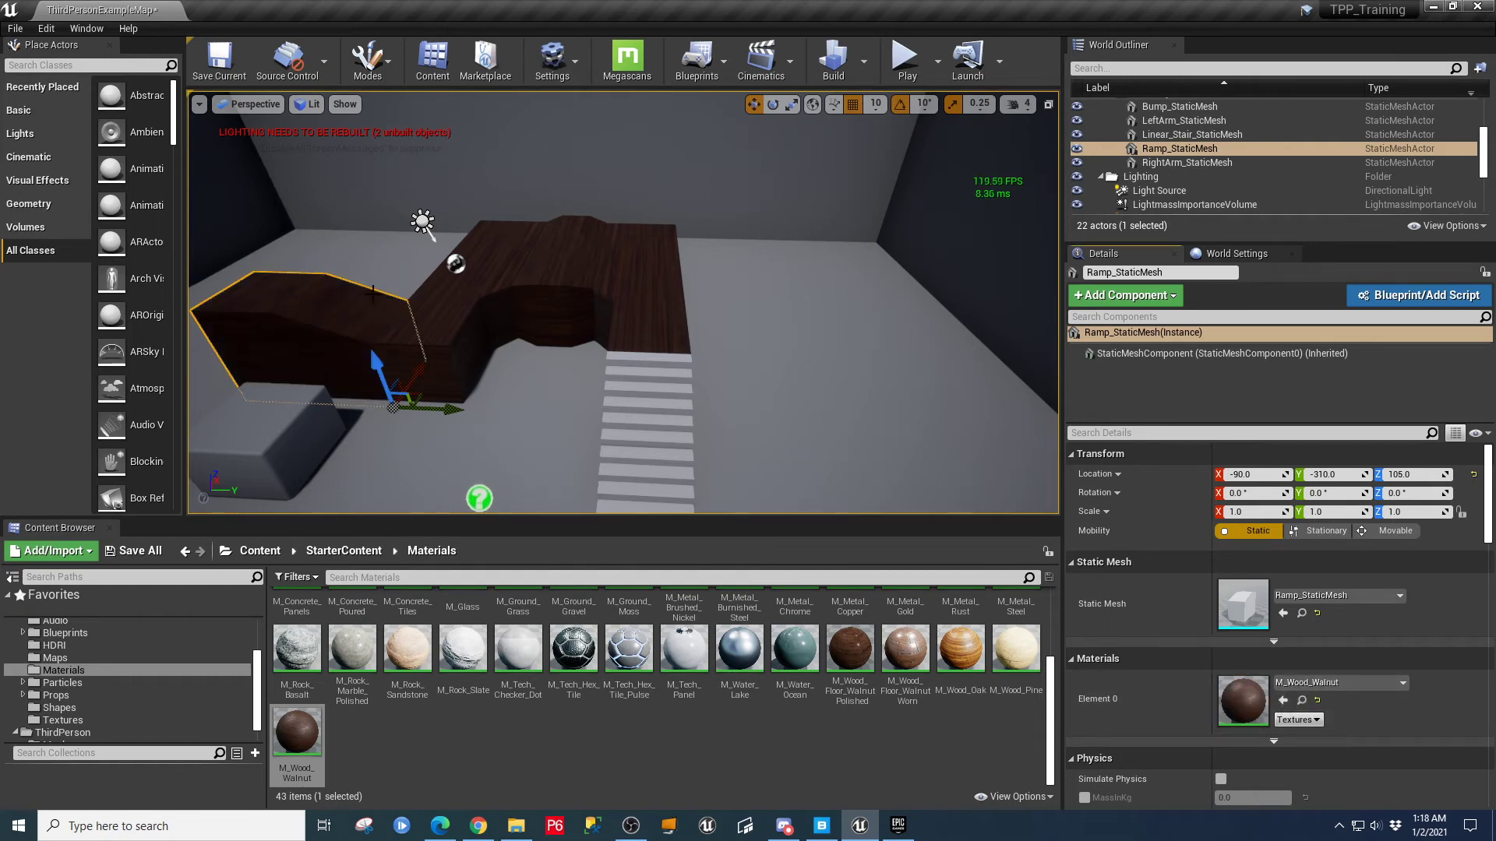
pyautogui.click(692, 402)
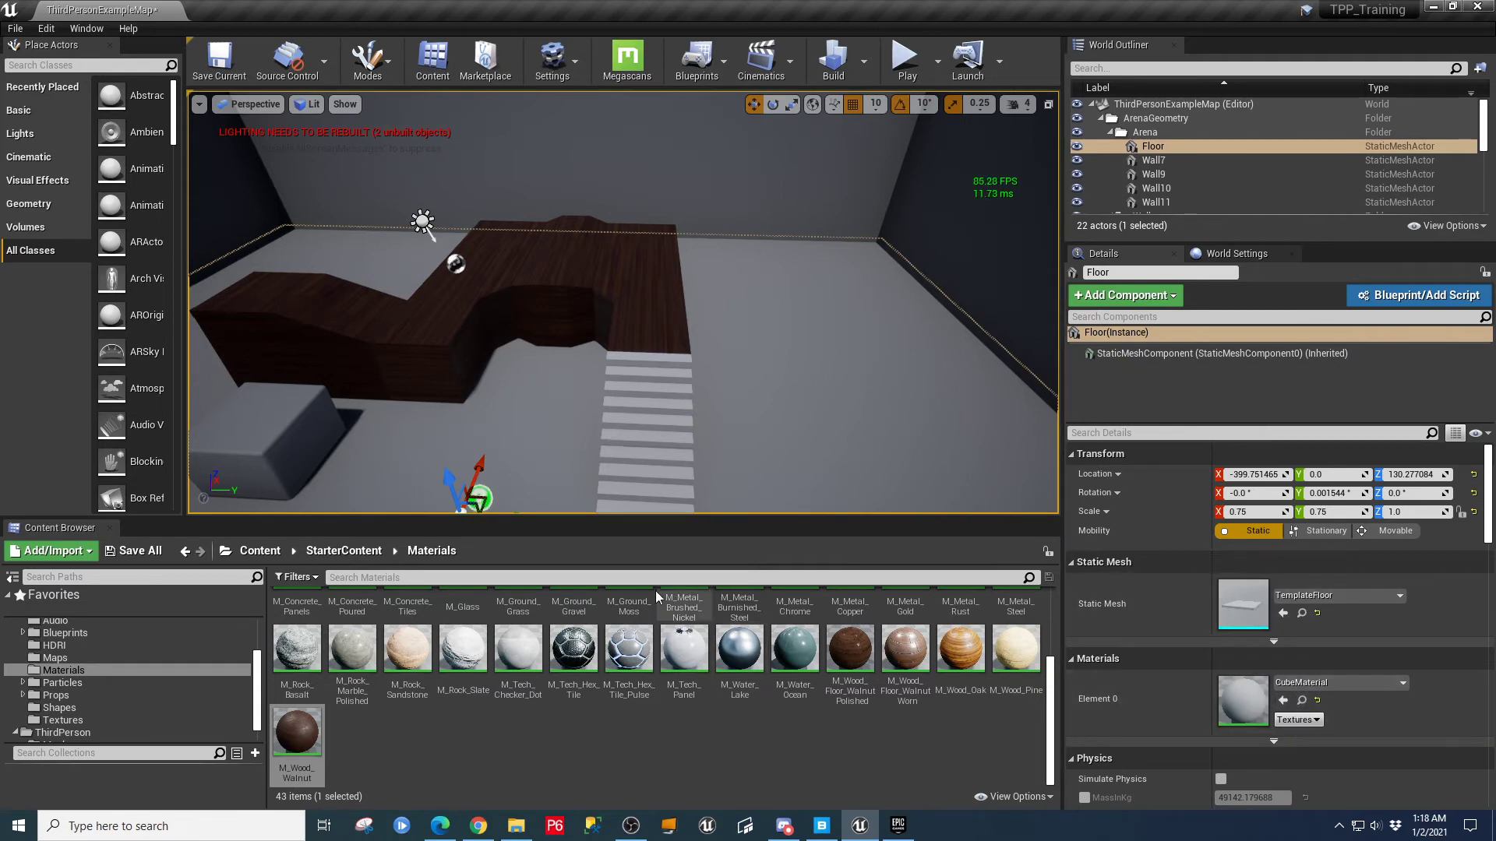
# - Save the current map and widen the viewport at the expense of the World Outliner and Details area
pyautogui.moveTo(768, 385)
pyautogui.mouseDown(button='right')
pyautogui.moveTo(762, 416)
pyautogui.moveTo(761, 395)
pyautogui.moveTo(736, 394)
pyautogui.moveTo(768, 393)
pyautogui.mouseUp(button='right')
pyautogui.press('s')
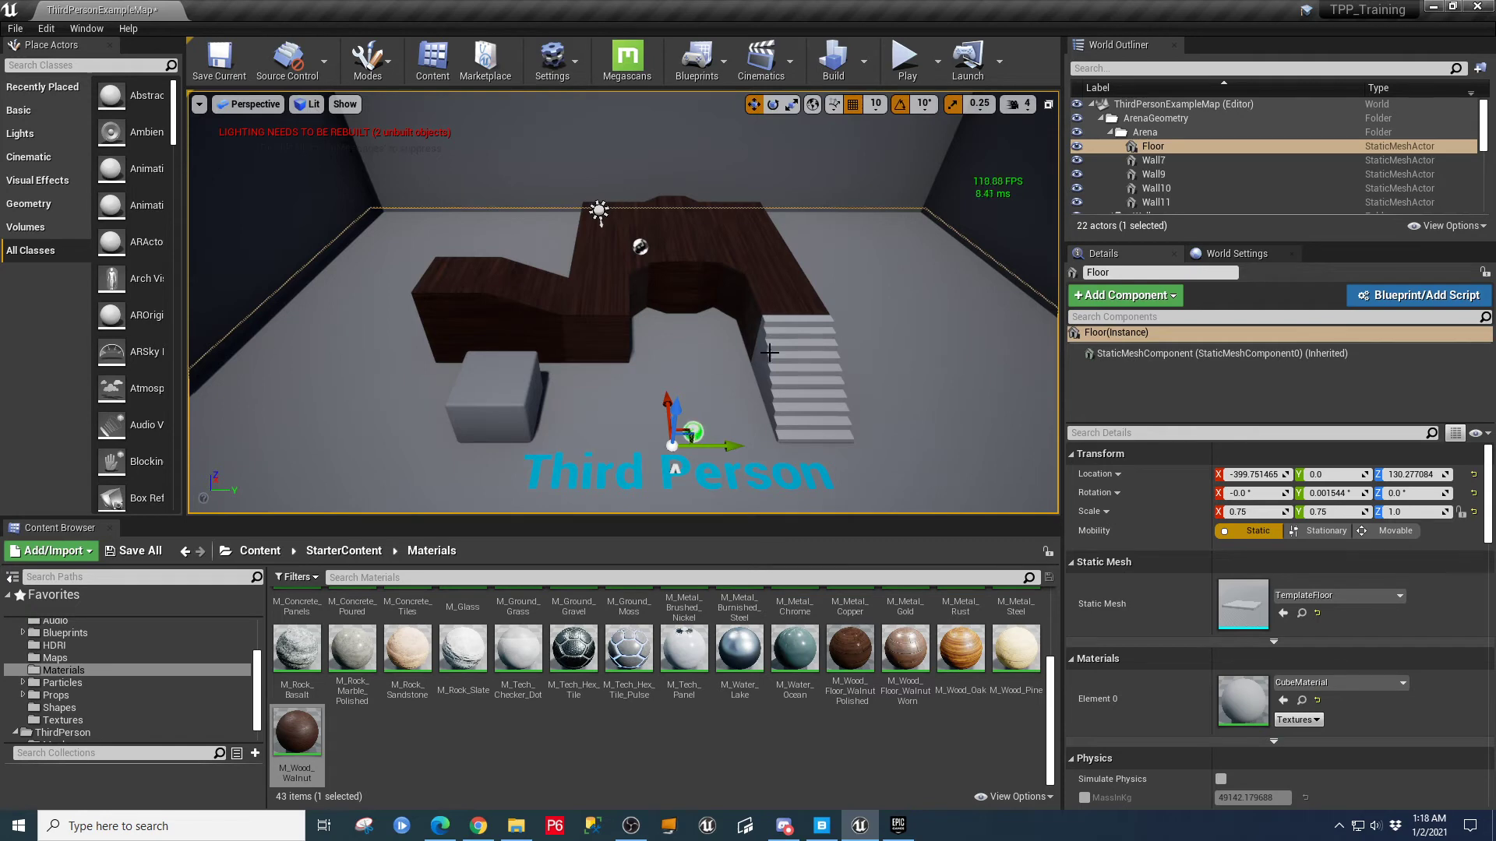
pyautogui.scroll(5, 757, 330)
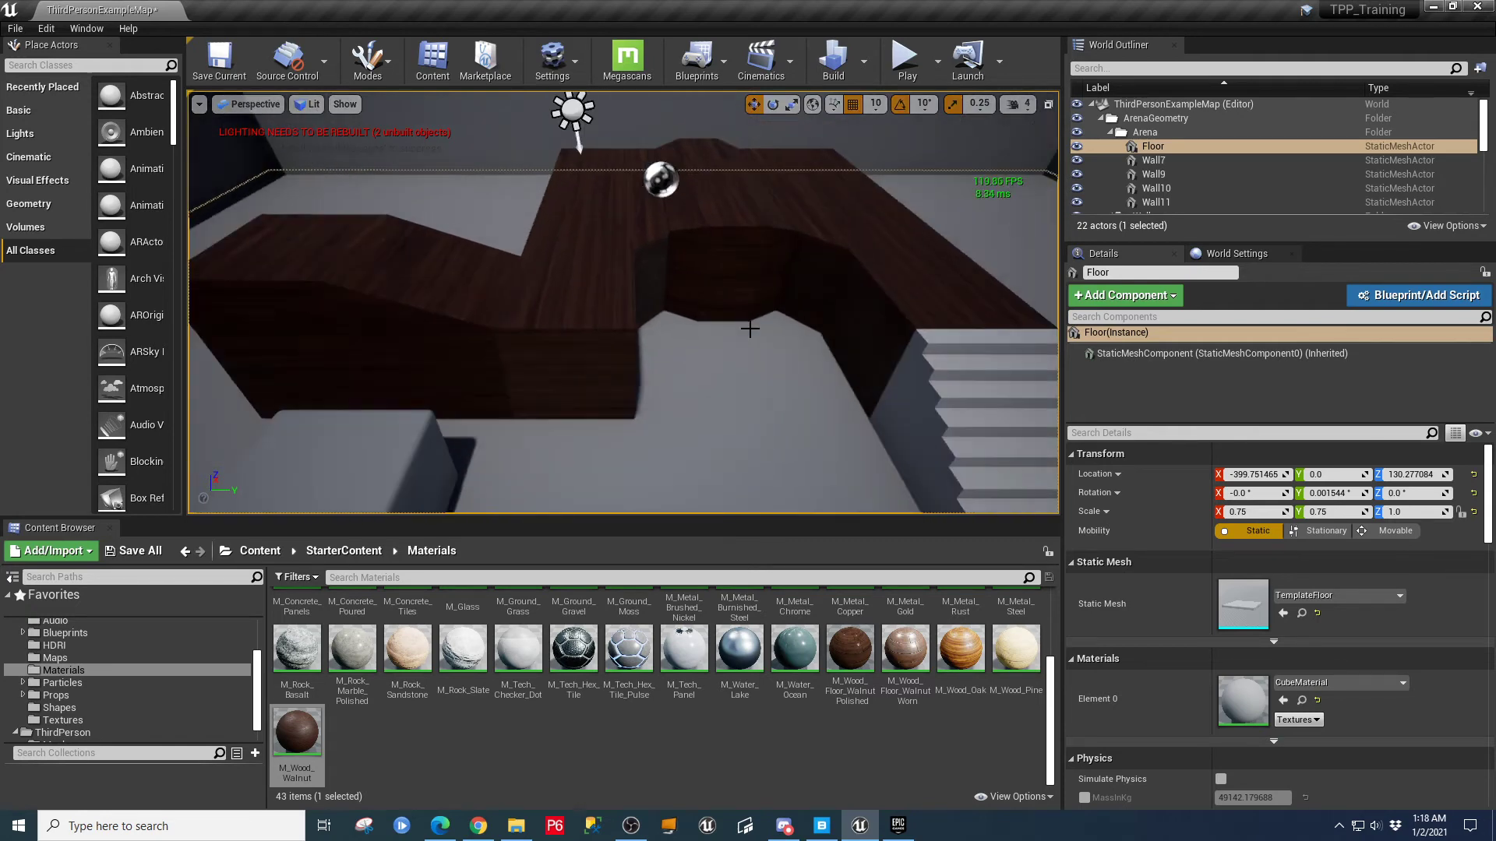
pyautogui.scroll(-5, 691, 348)
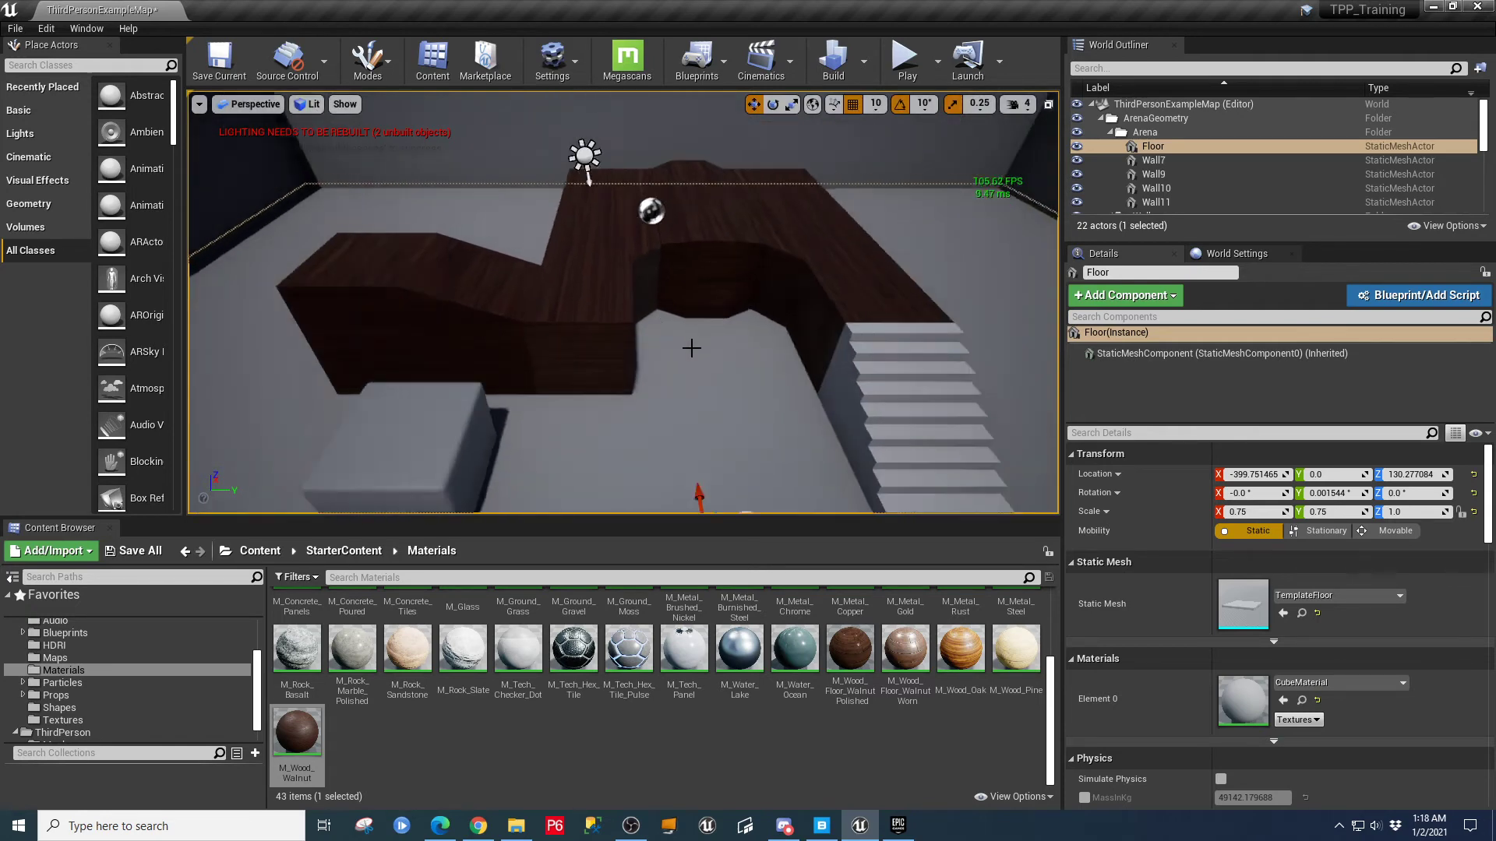
pyautogui.click(219, 58)
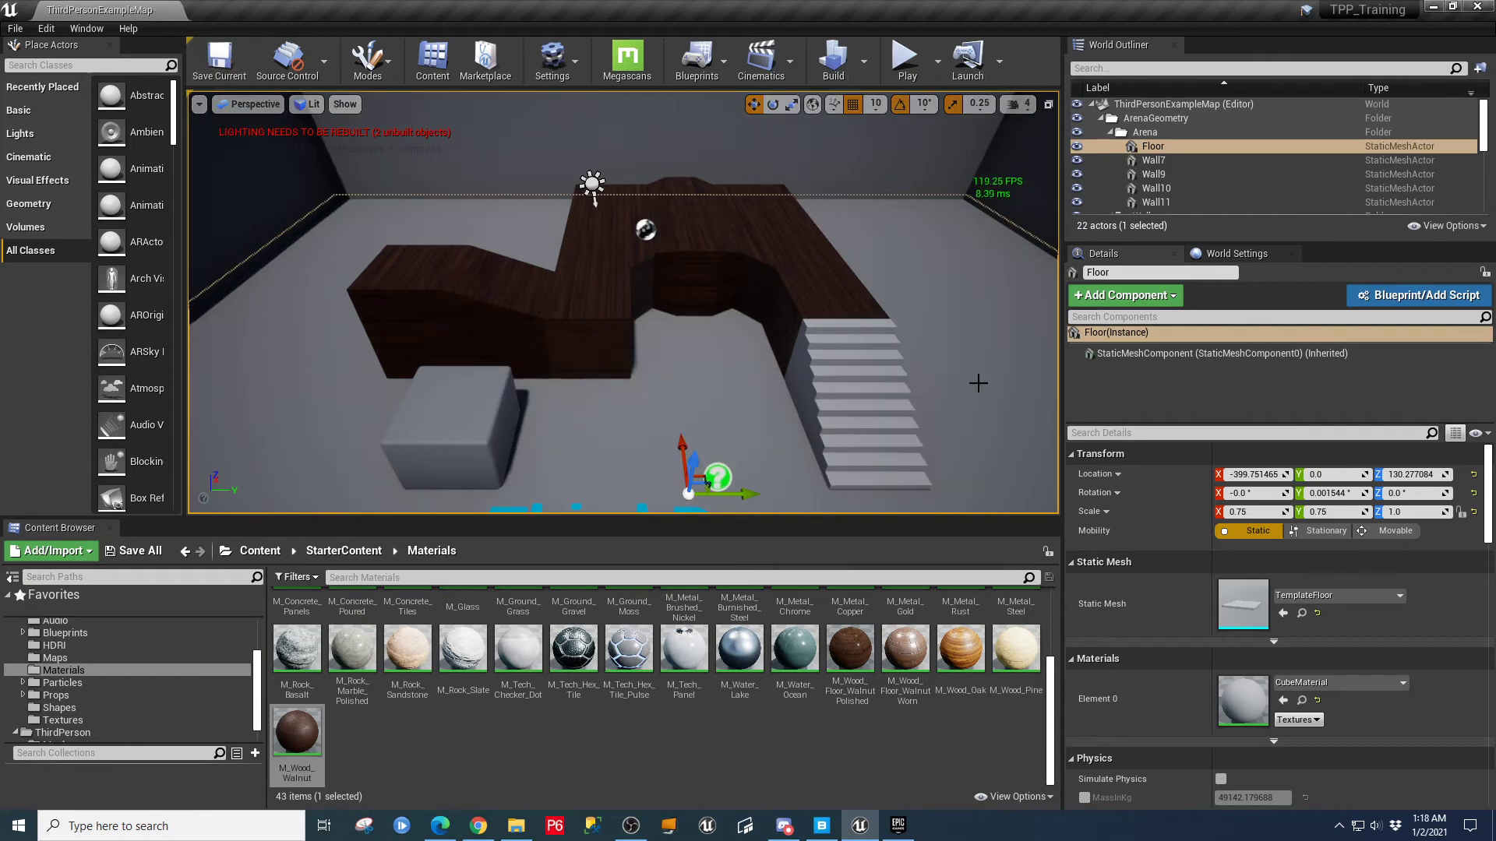
pyautogui.moveTo(1065, 389); pyautogui.dragTo(1189, 393)
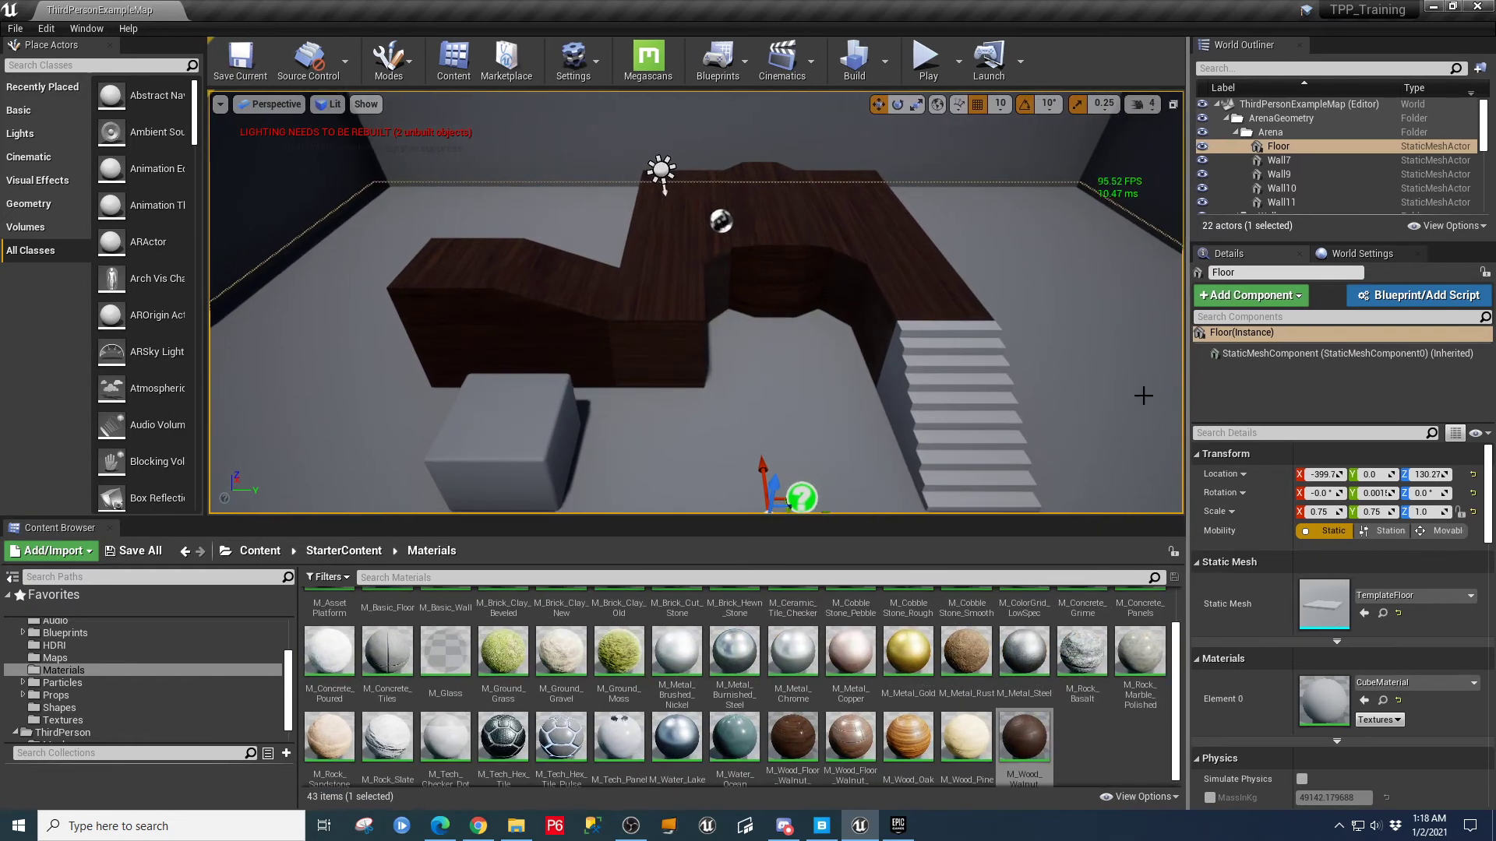
pyautogui.moveTo(969, 299); pyautogui.dragTo(960, 280, button='right')
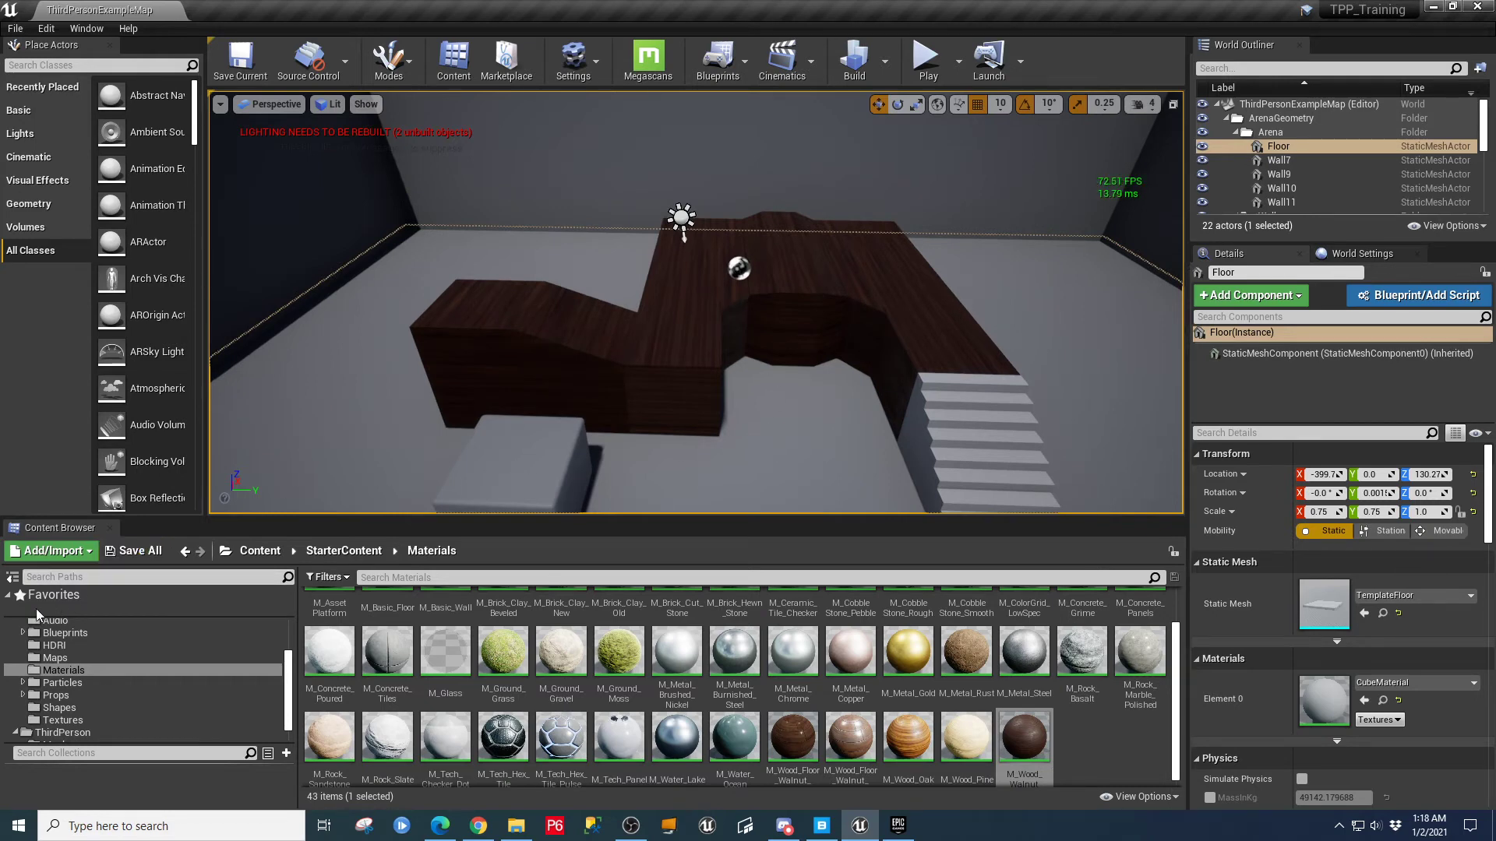
# - Collapse the StarterContent branch and the whole Content tree to show the project's top-level content folders
pyautogui.scroll(3, 129, 629)
pyautogui.click(15, 667)
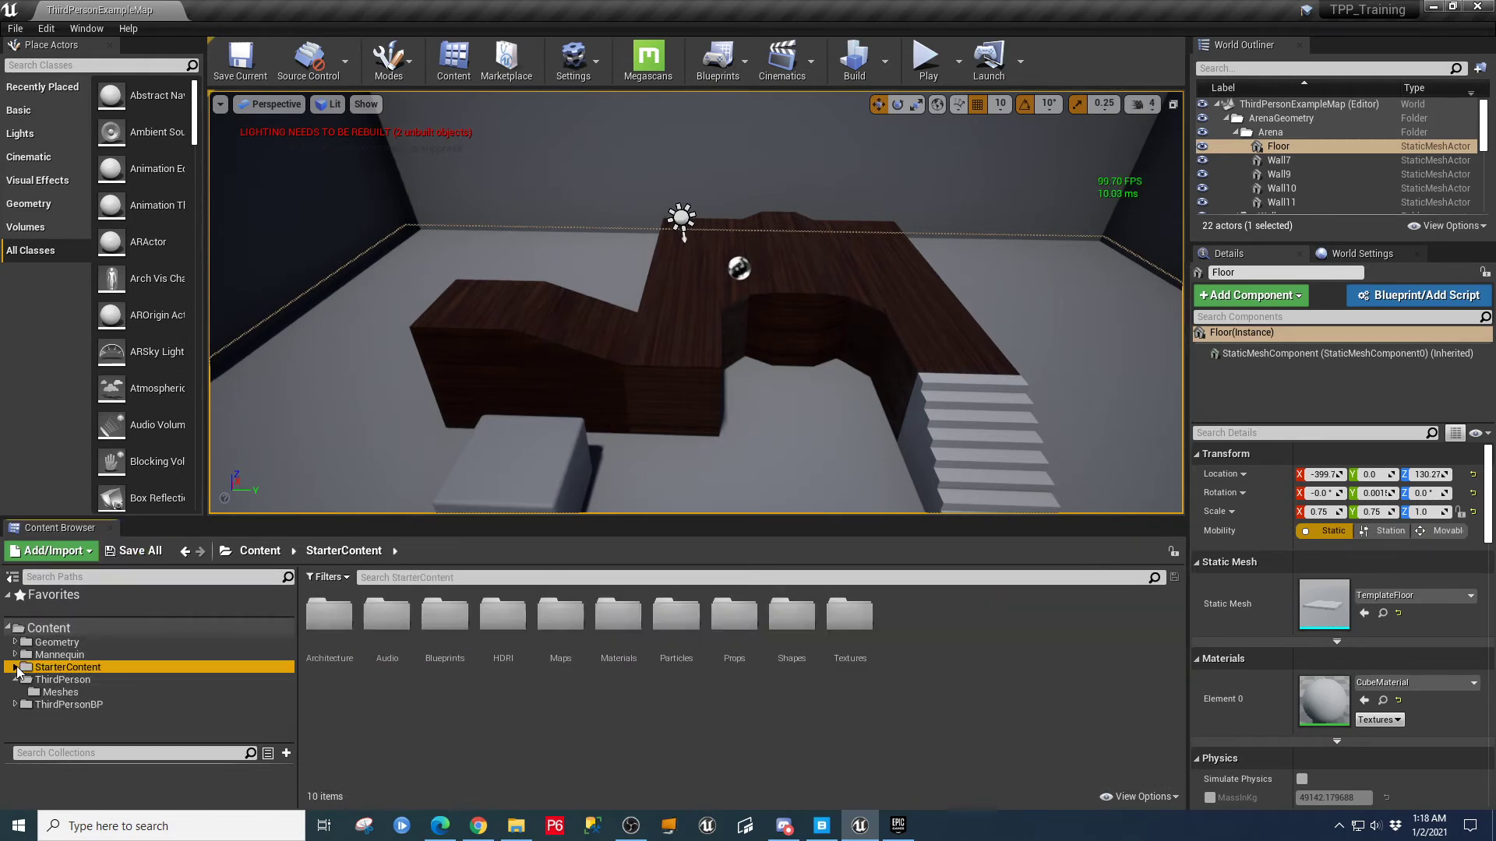
pyautogui.click(9, 628)
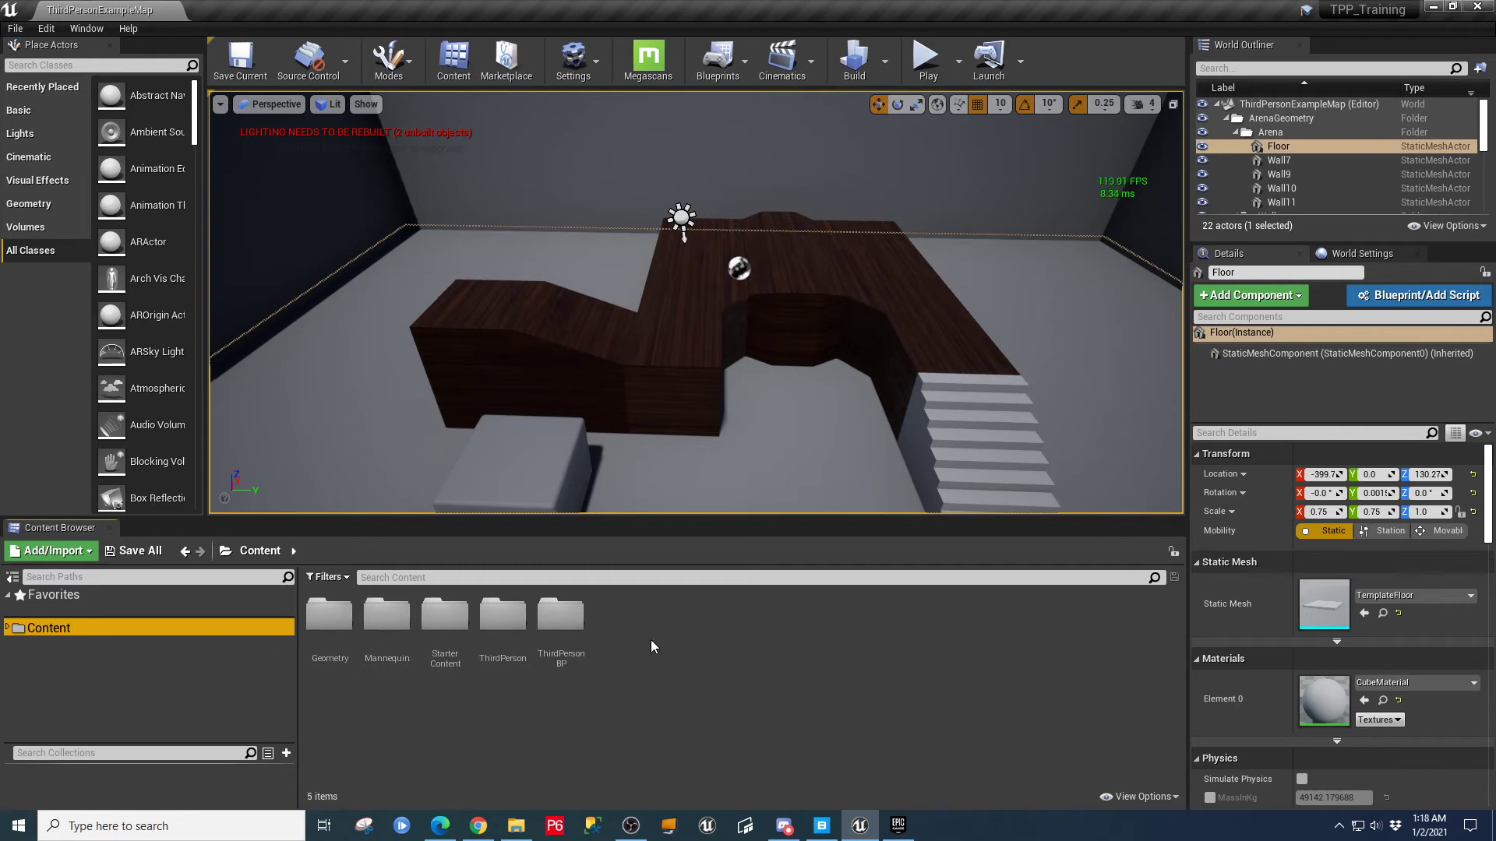
# - Show the ThirdPersonBP folder in a separate content browser window and close that window
pyautogui.rightClick(563, 606)
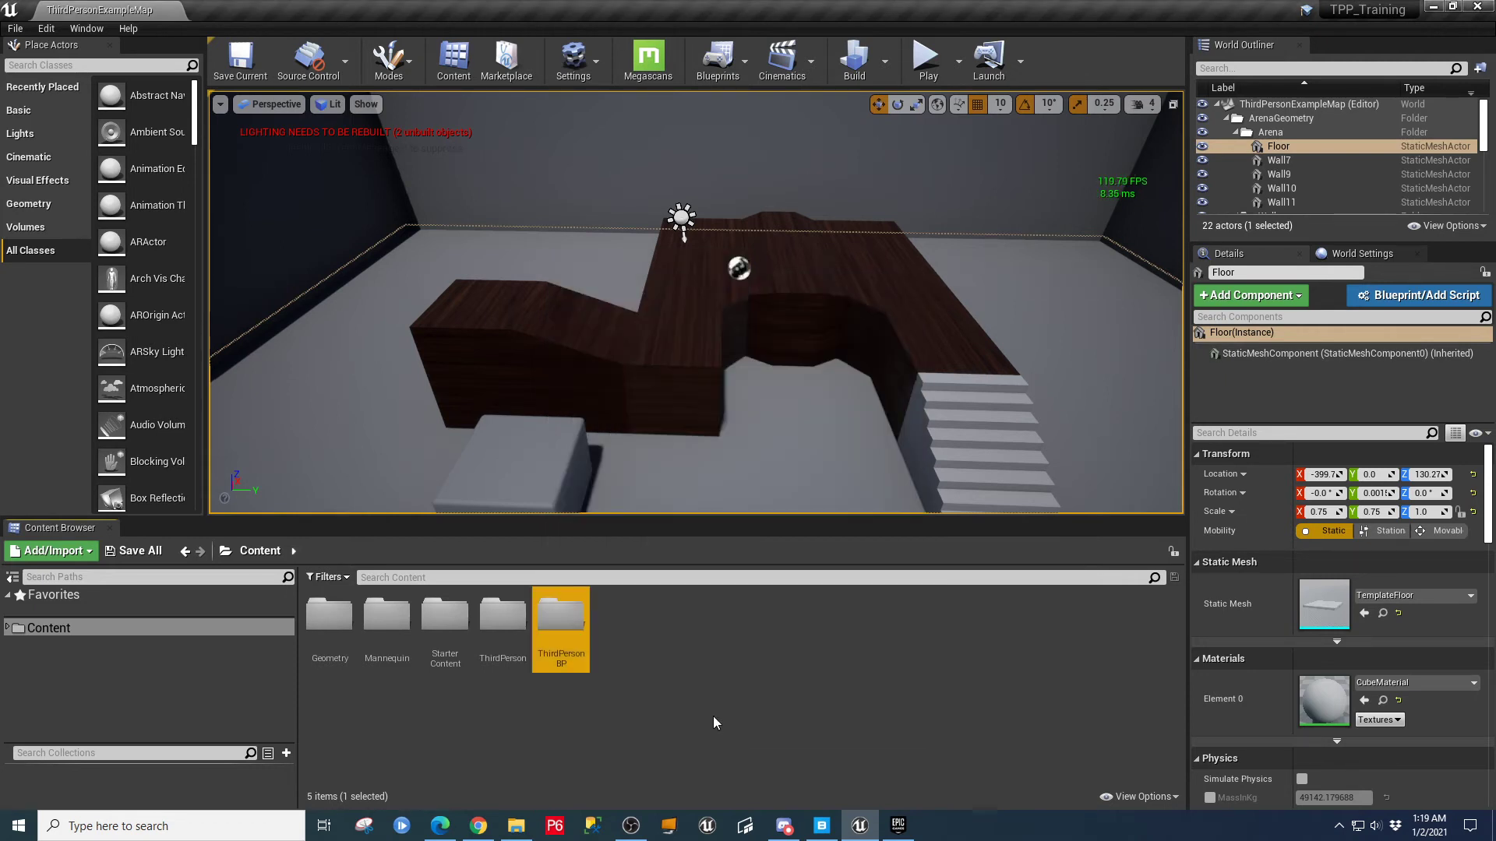
pyautogui.rightClick(713, 716)
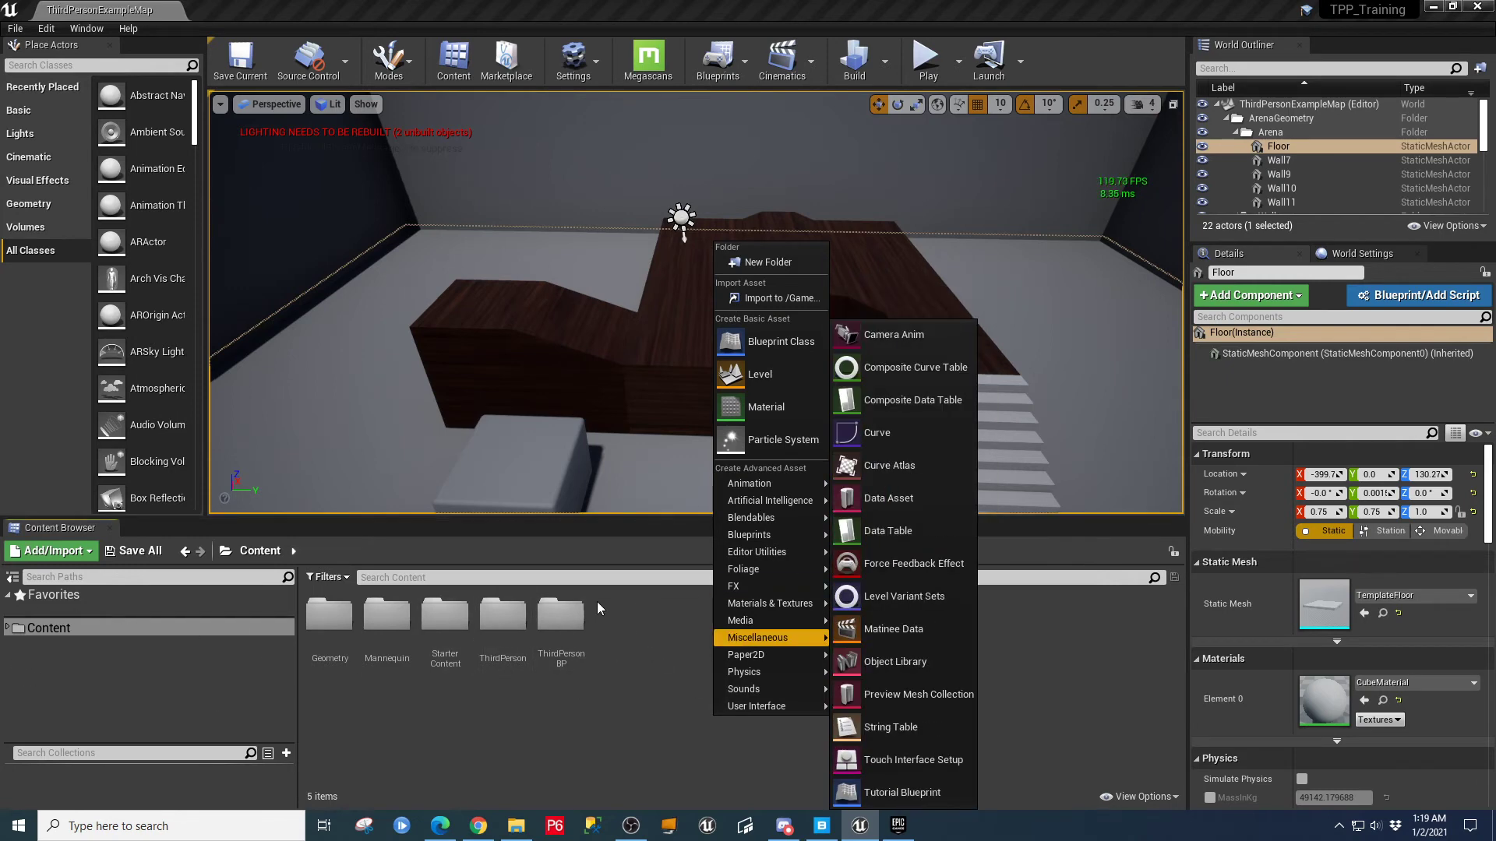
pyautogui.rightClick(537, 613)
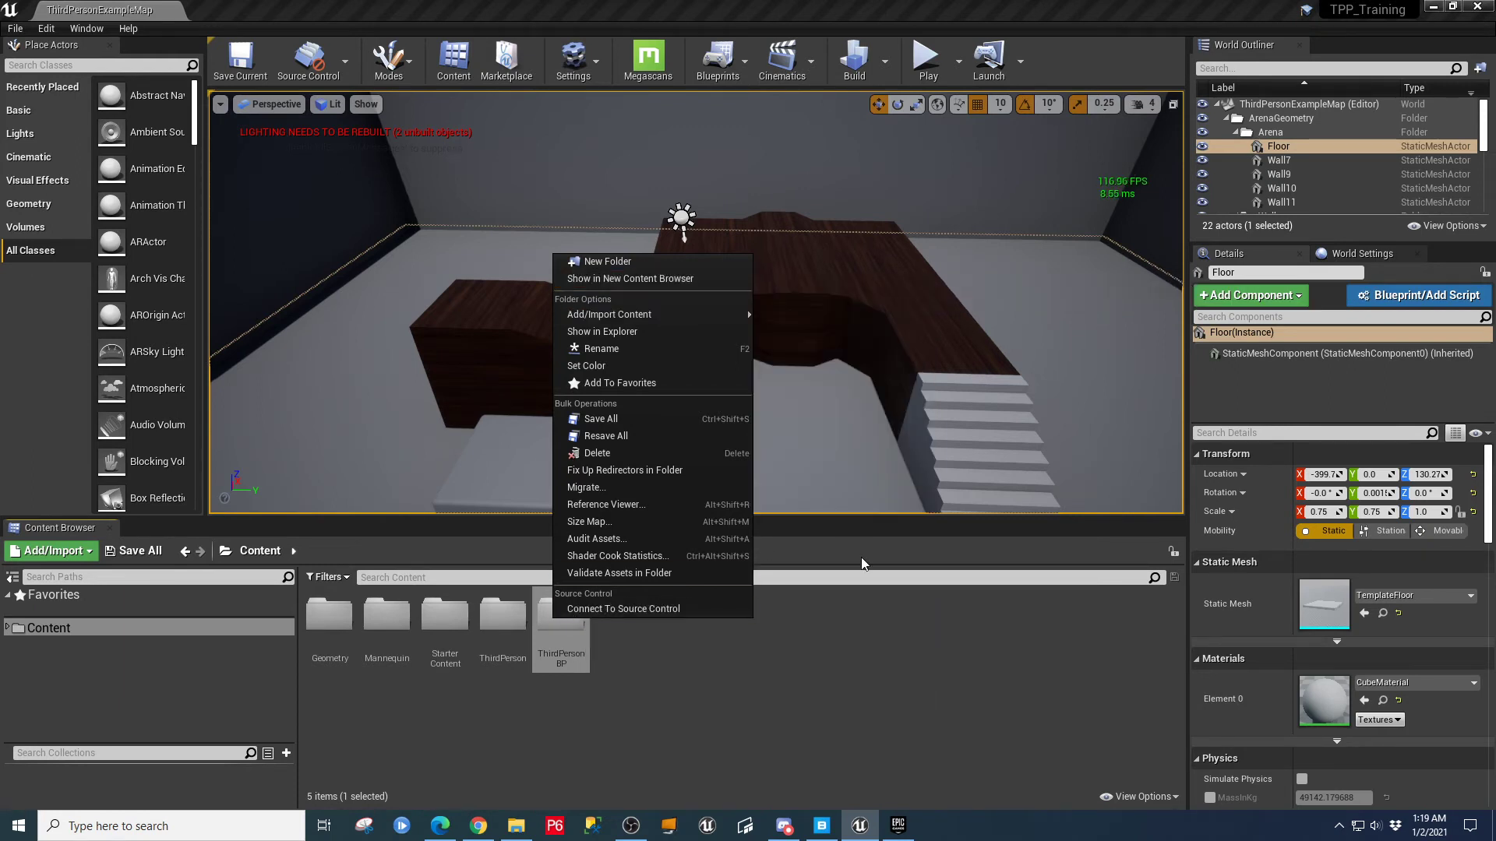
pyautogui.click(640, 278)
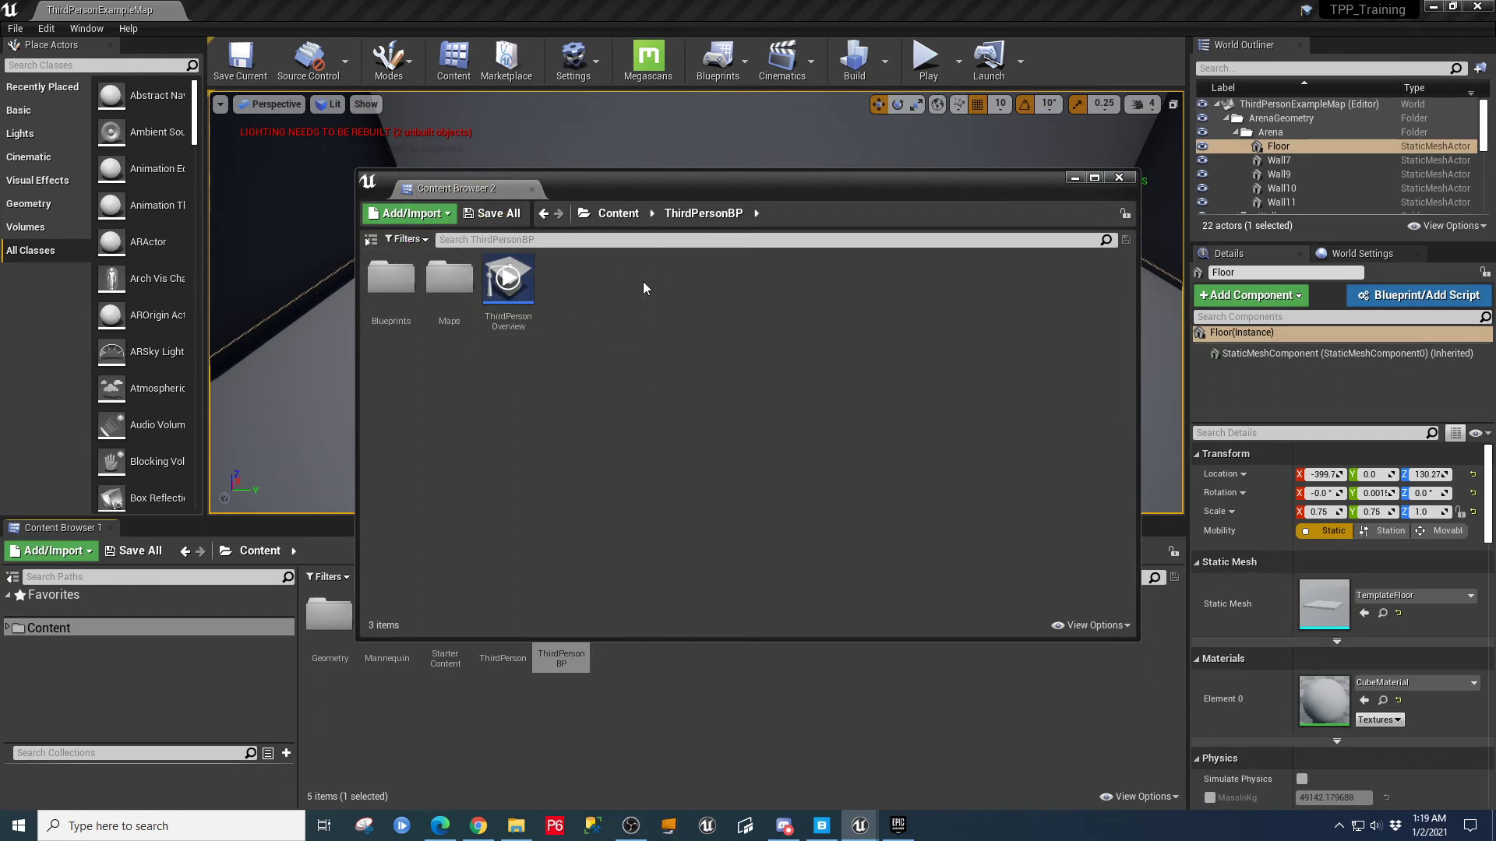
pyautogui.click(1119, 179)
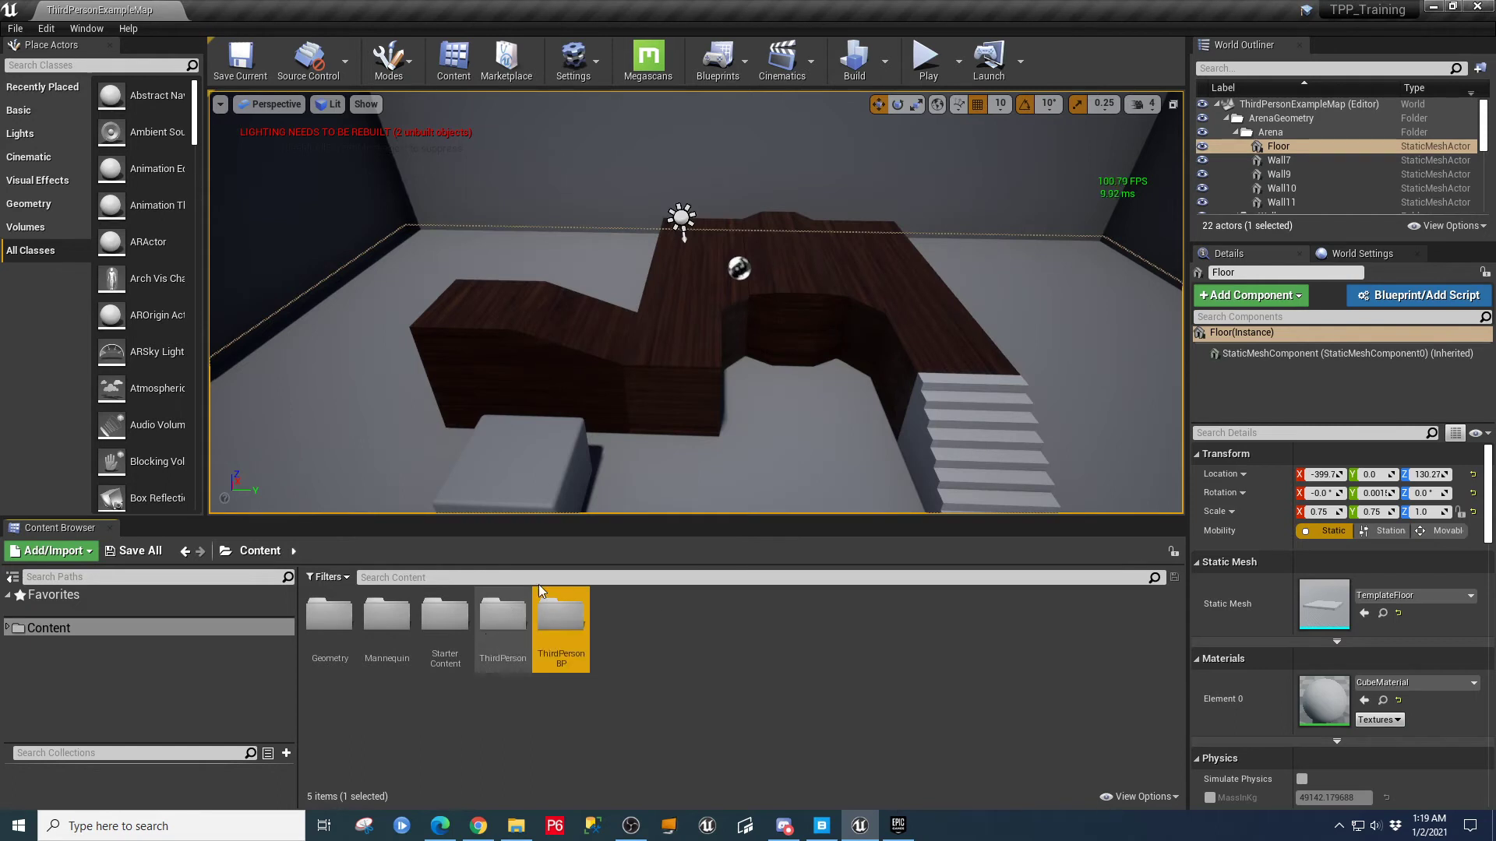
# - Set the ThirdPersonBP folder's color to a muted pink, sRGB hex BC9AA9FF
pyautogui.rightClick(543, 613)
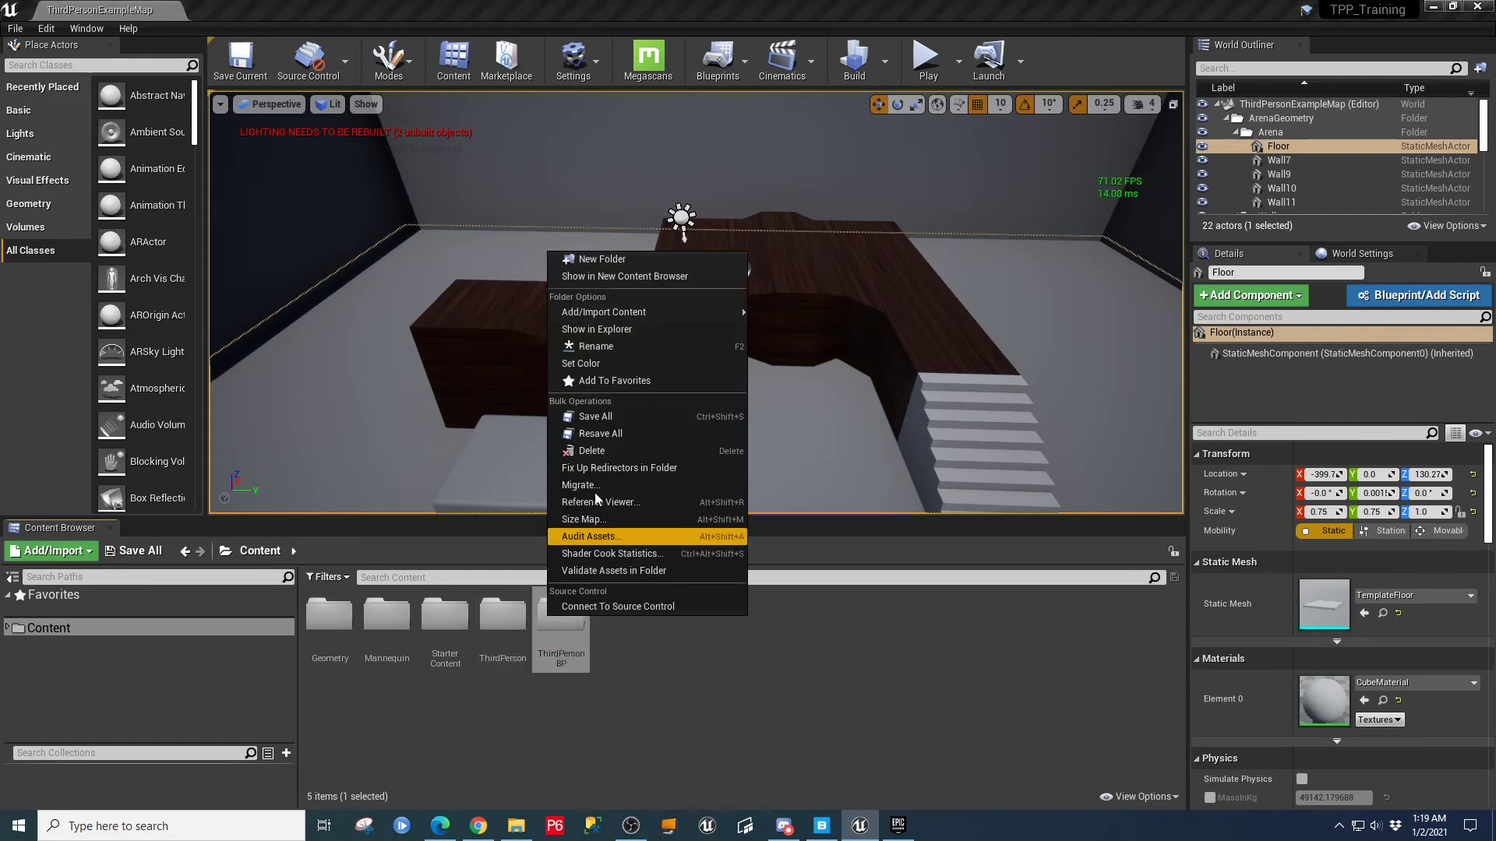
pyautogui.click(581, 363)
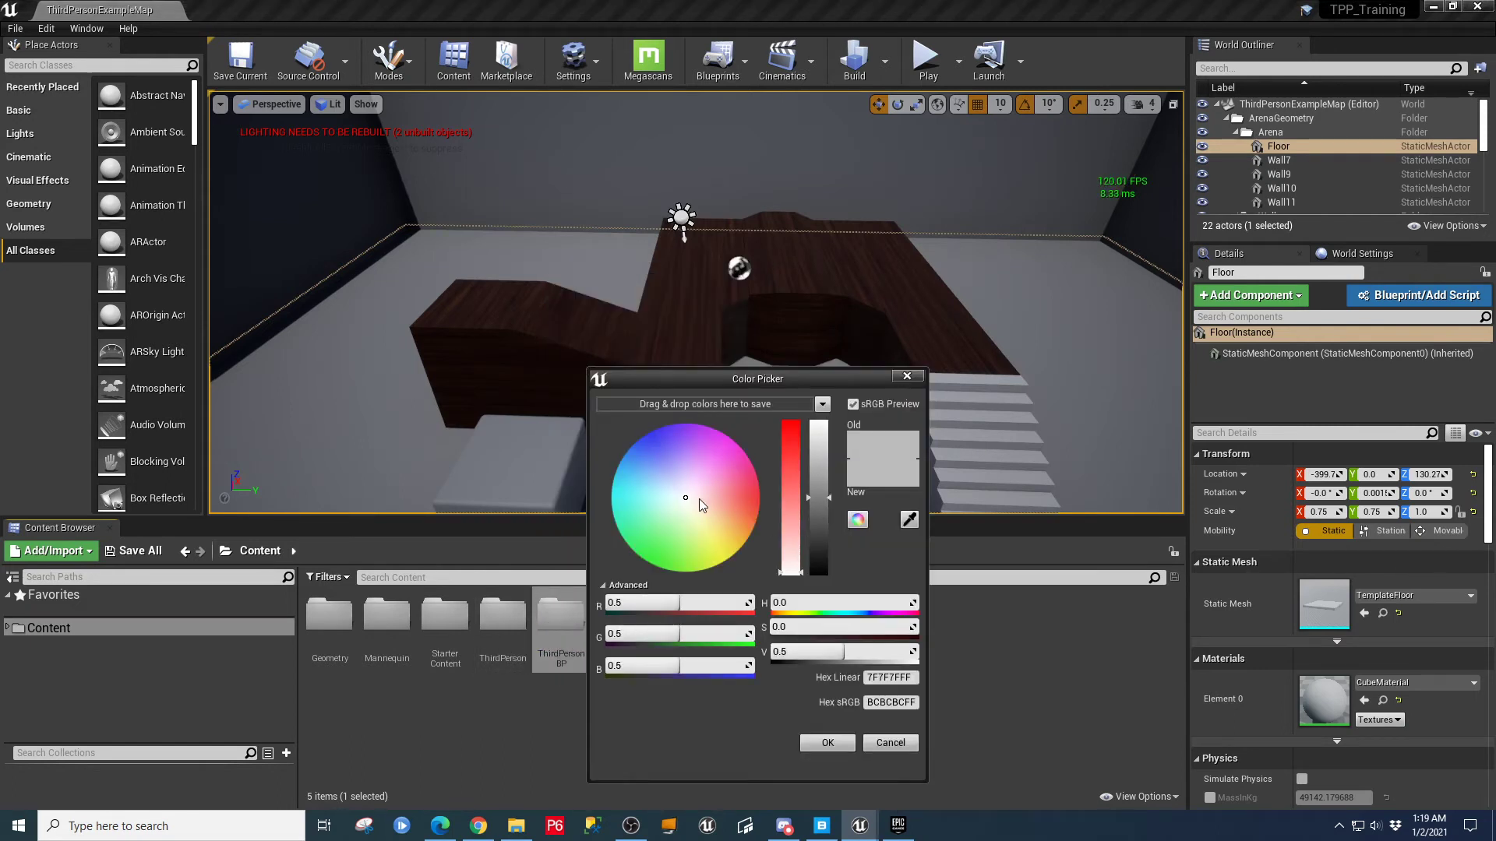
pyautogui.moveTo(700, 499); pyautogui.dragTo(710, 485)
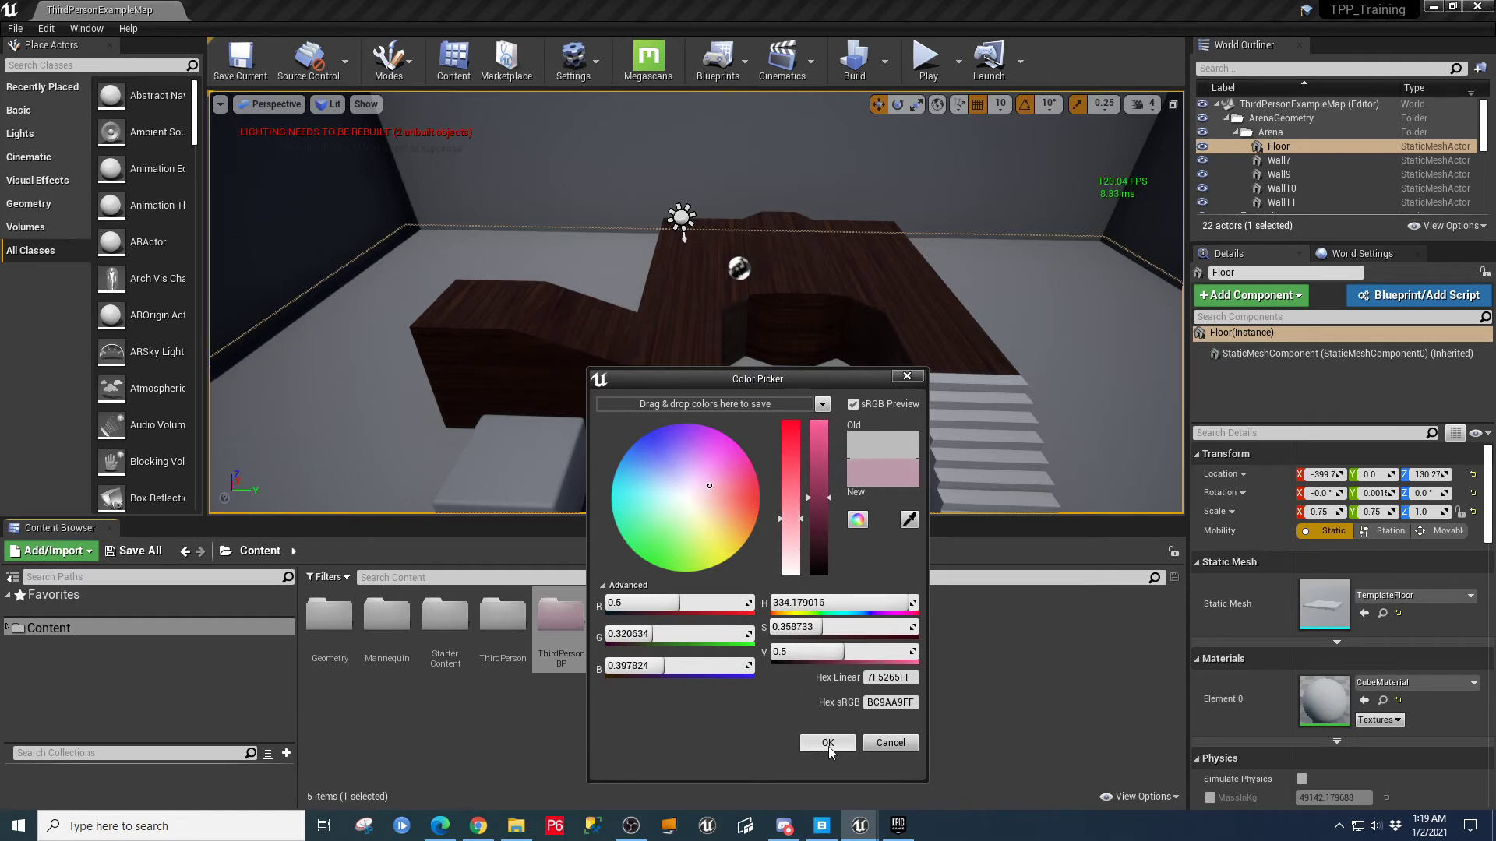
pyautogui.click(829, 746)
pyautogui.click(504, 619)
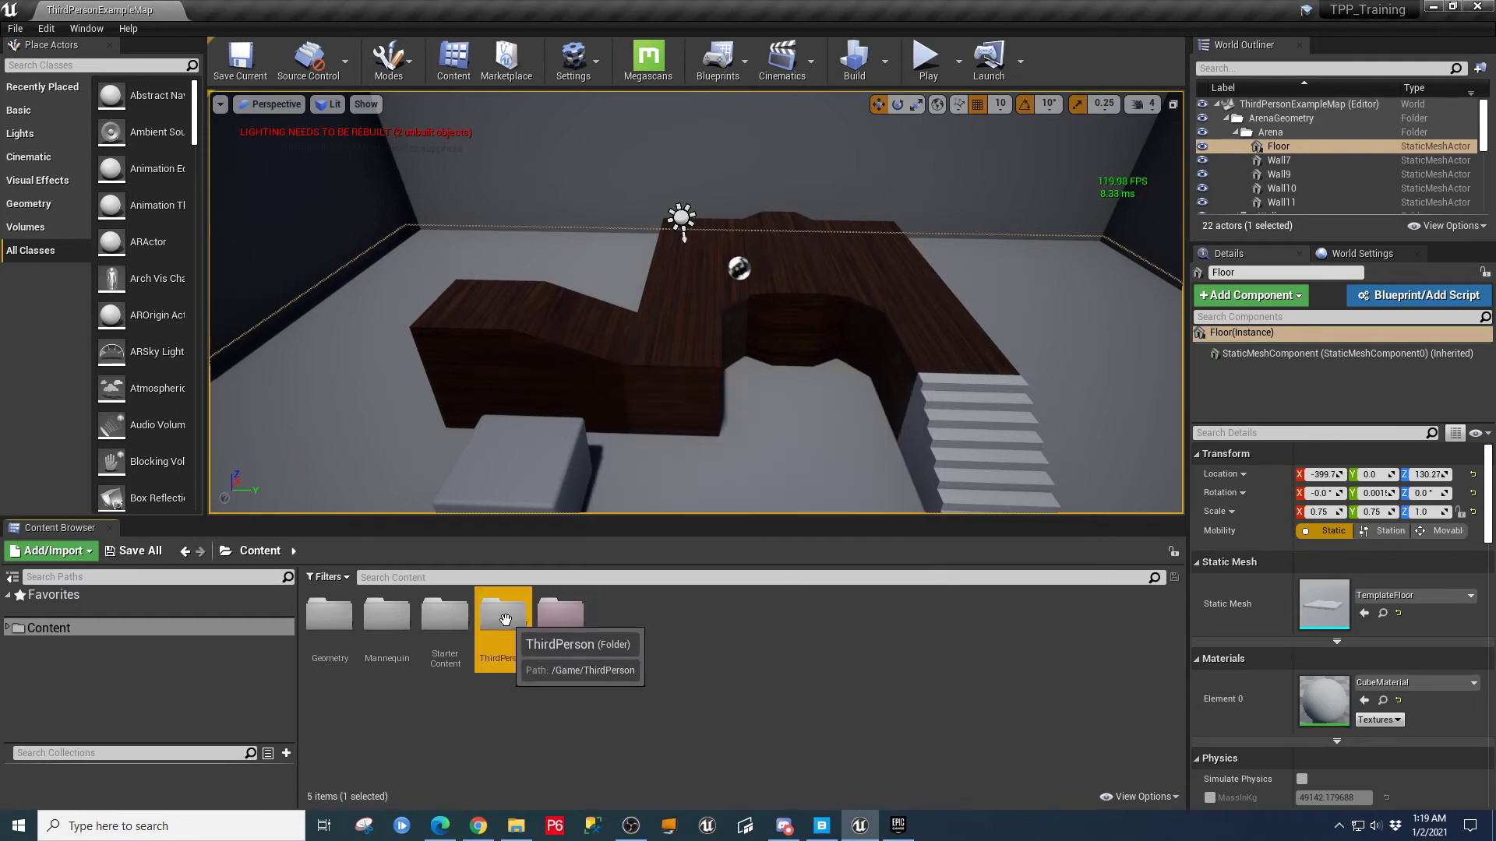
pyautogui.rightClick(505, 619)
pyautogui.moveTo(569, 317)
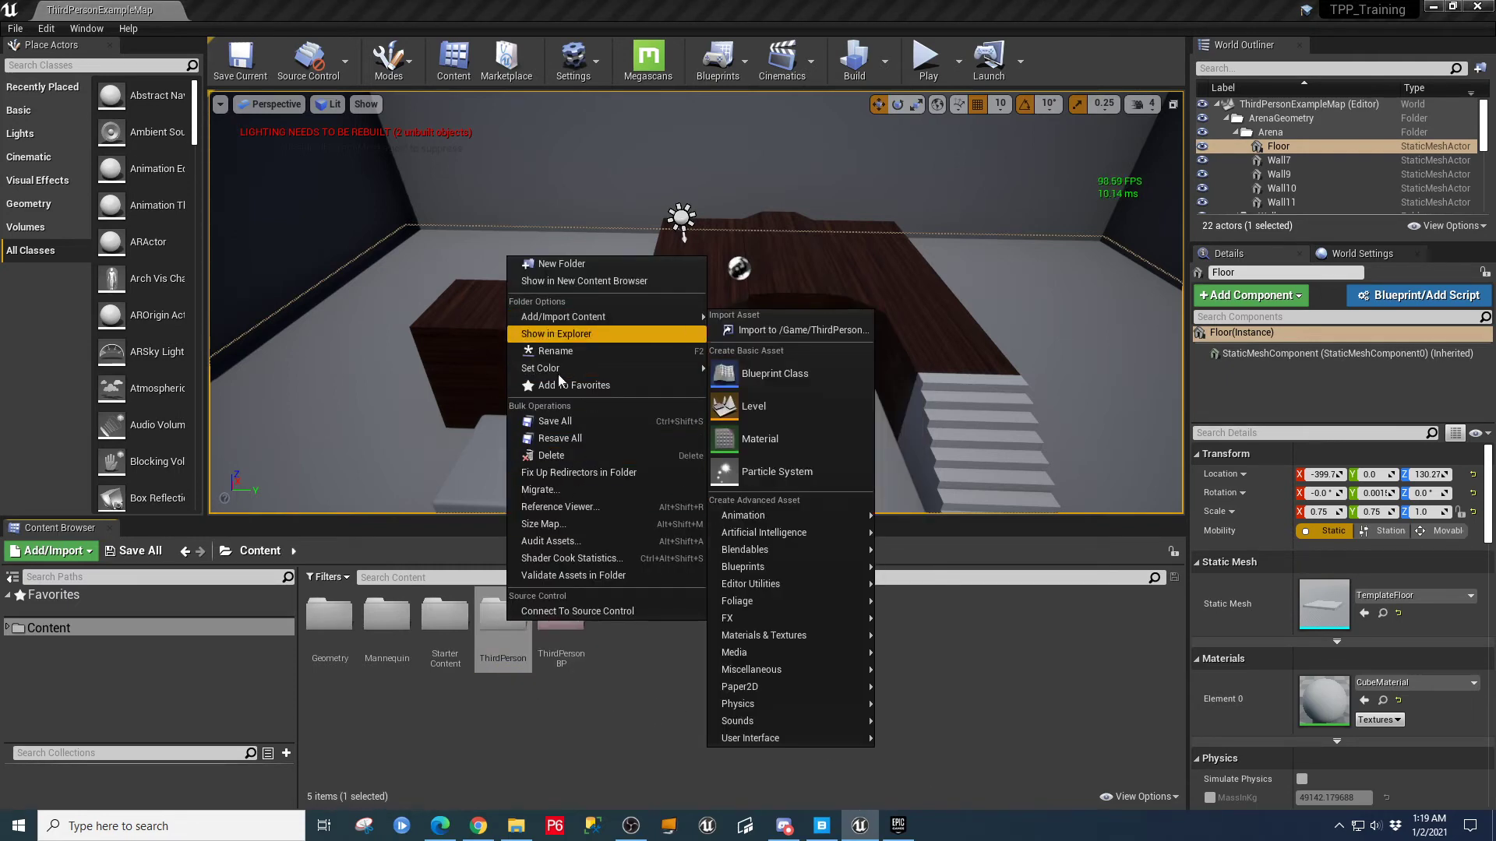
pyautogui.click(478, 793)
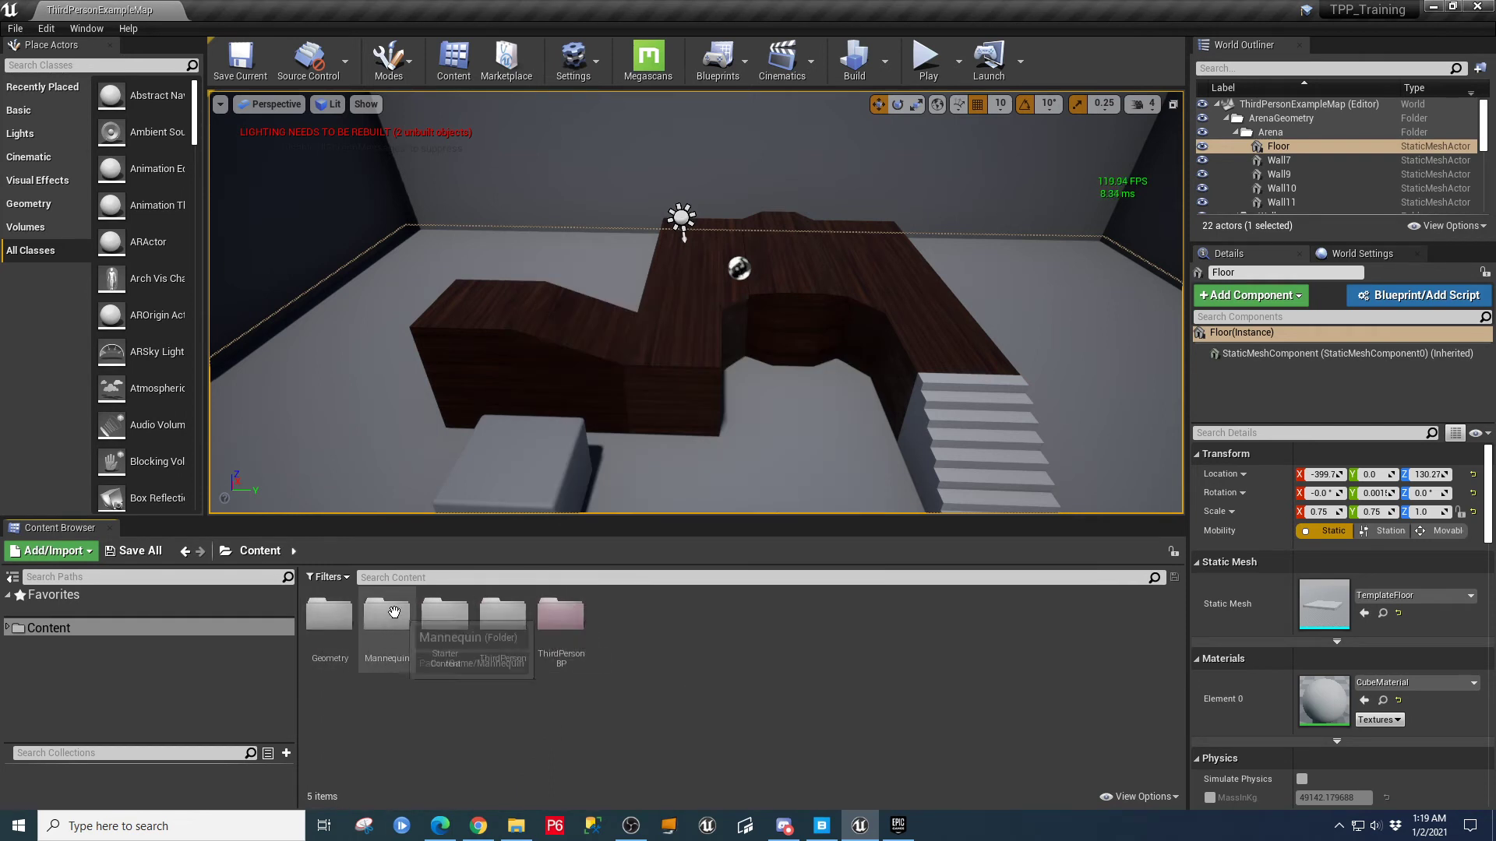
# - Apply the existing pink folder color to the Geometry folder
pyautogui.rightClick(343, 621)
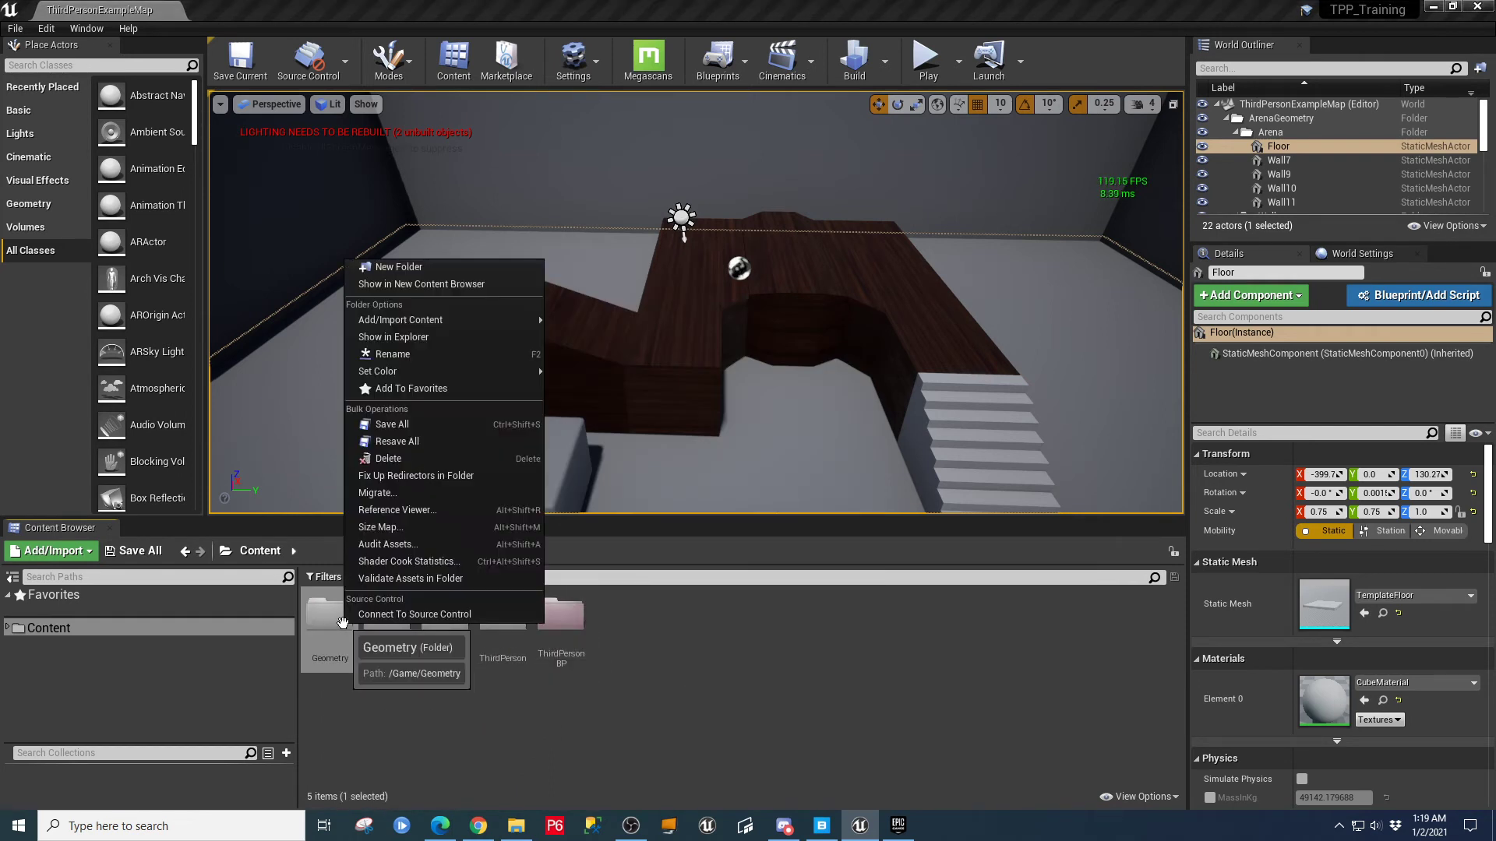
pyautogui.moveTo(424, 372)
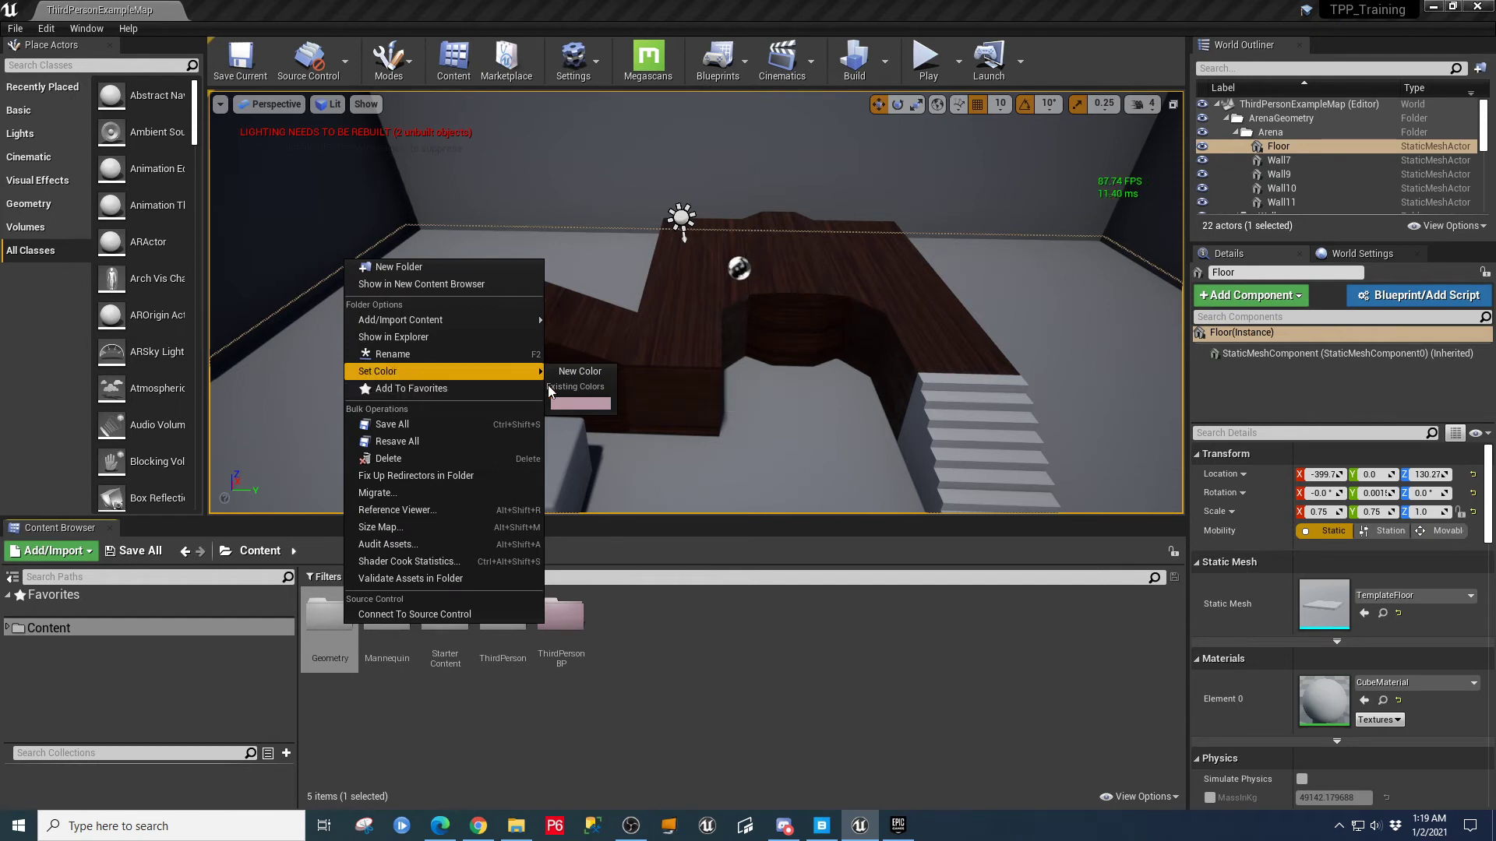
pyautogui.click(580, 404)
# - Give the Geometry folder a new green color, sRGB hex 6BBC73FF
pyautogui.rightClick(344, 620)
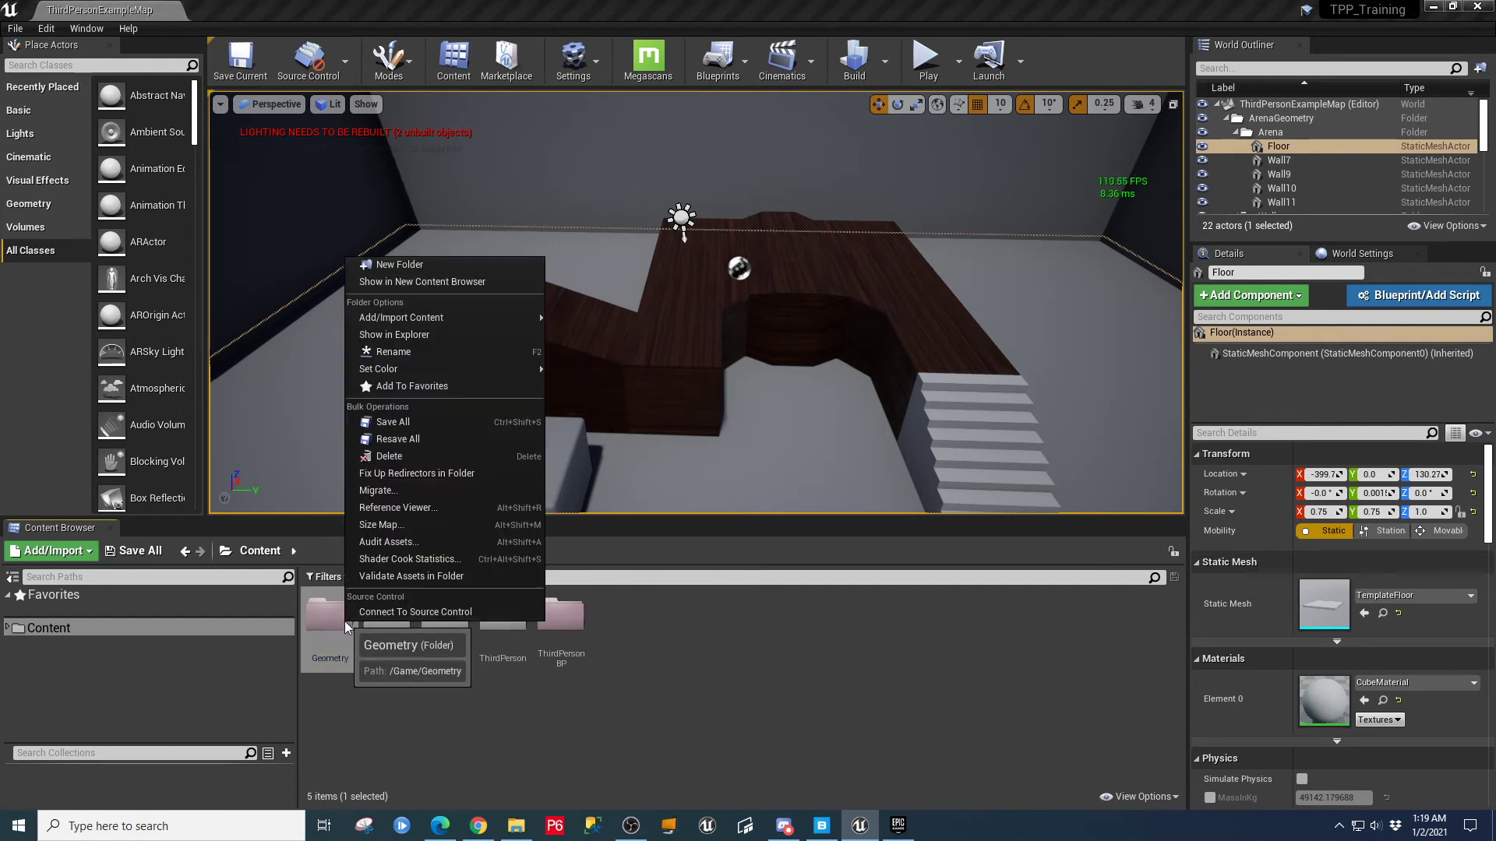
pyautogui.moveTo(414, 371)
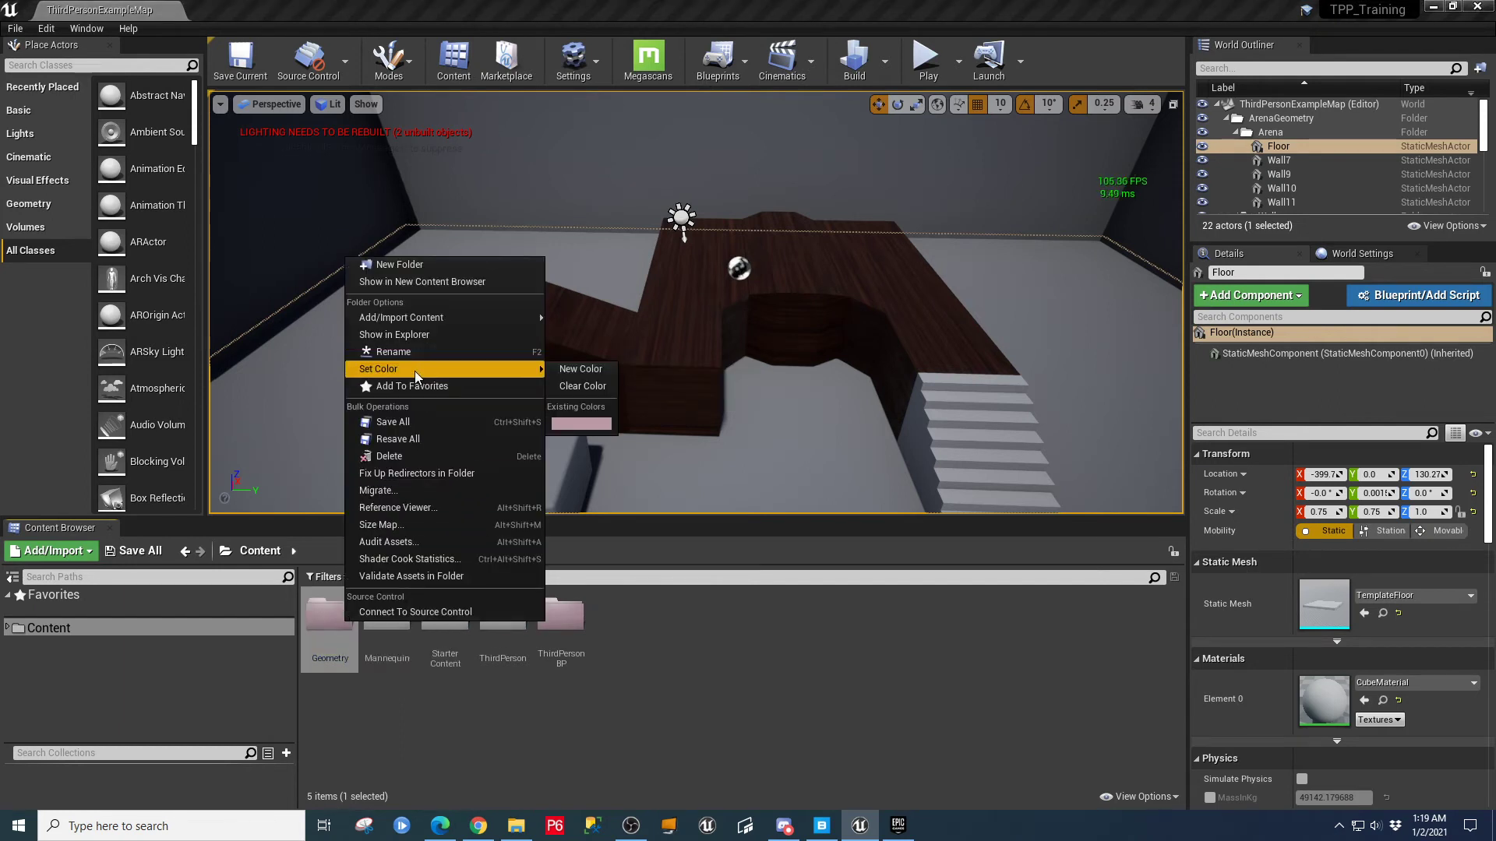
pyautogui.click(583, 373)
pyautogui.moveTo(699, 489); pyautogui.dragTo(641, 550)
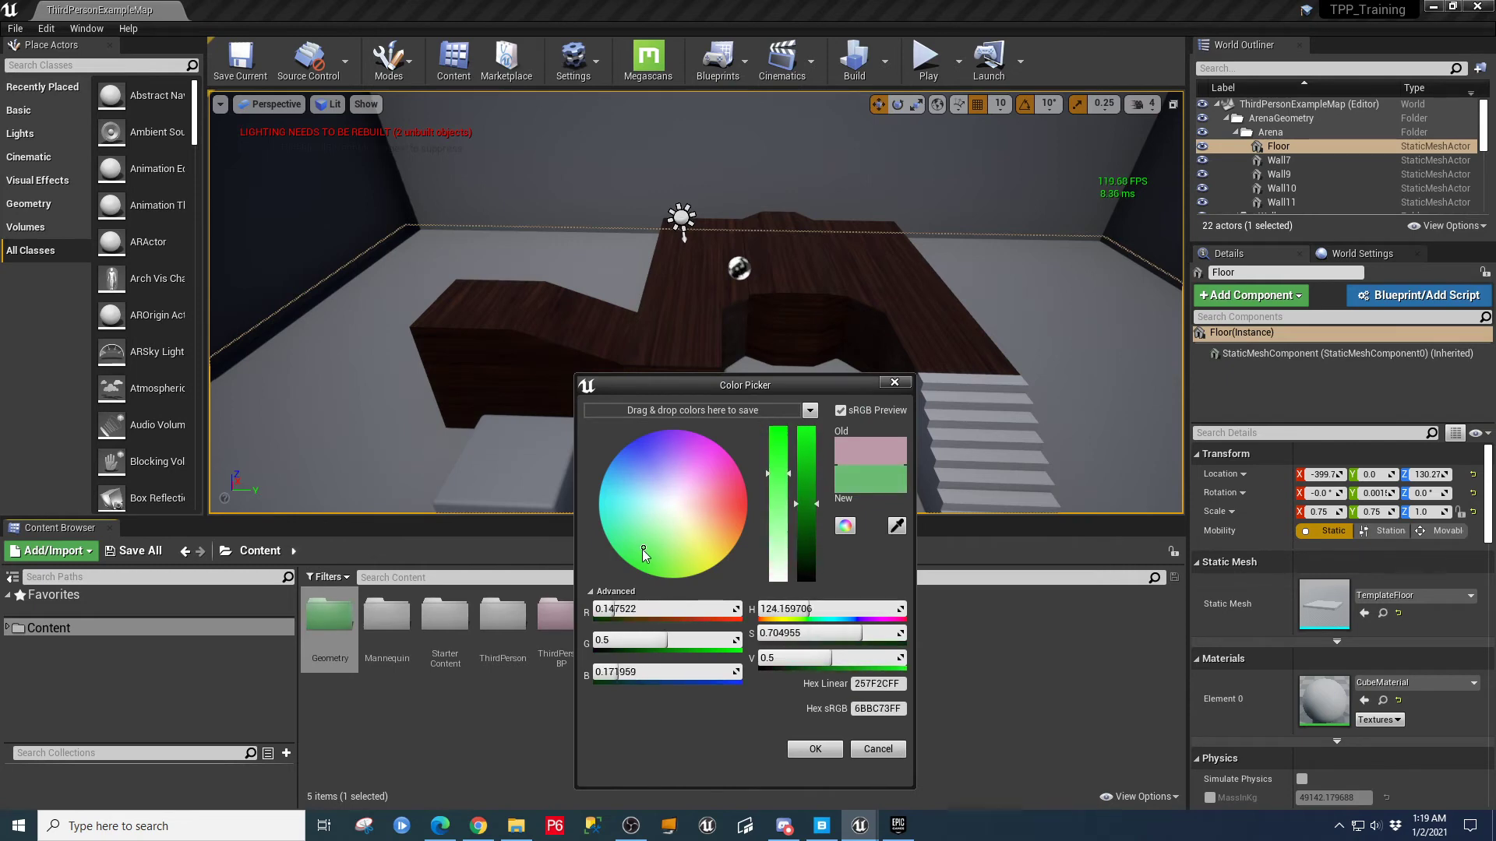
pyautogui.click(811, 751)
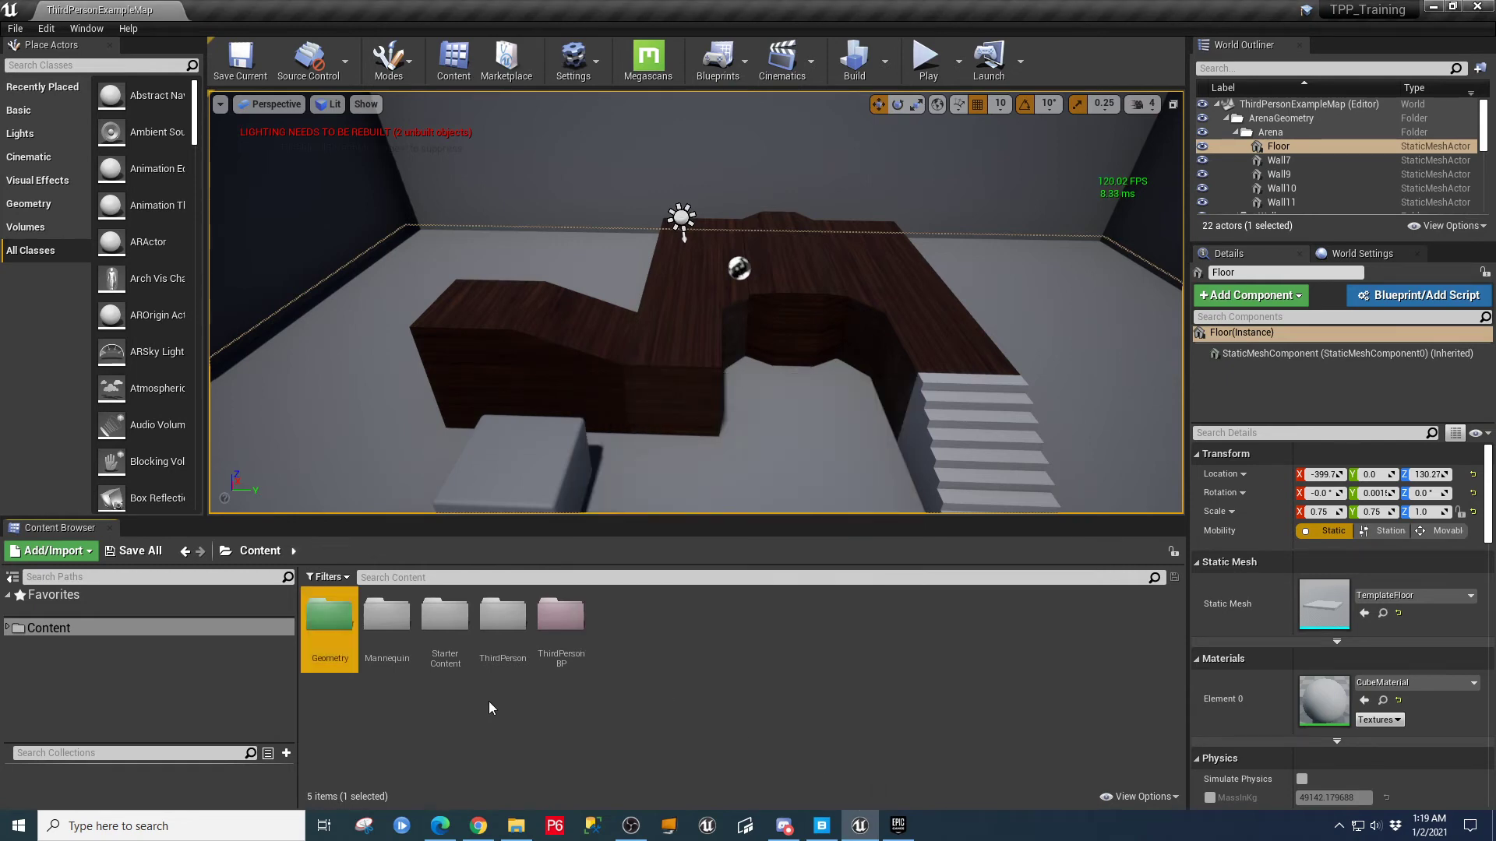
pyautogui.rightClick(397, 647)
pyautogui.moveTo(489, 375)
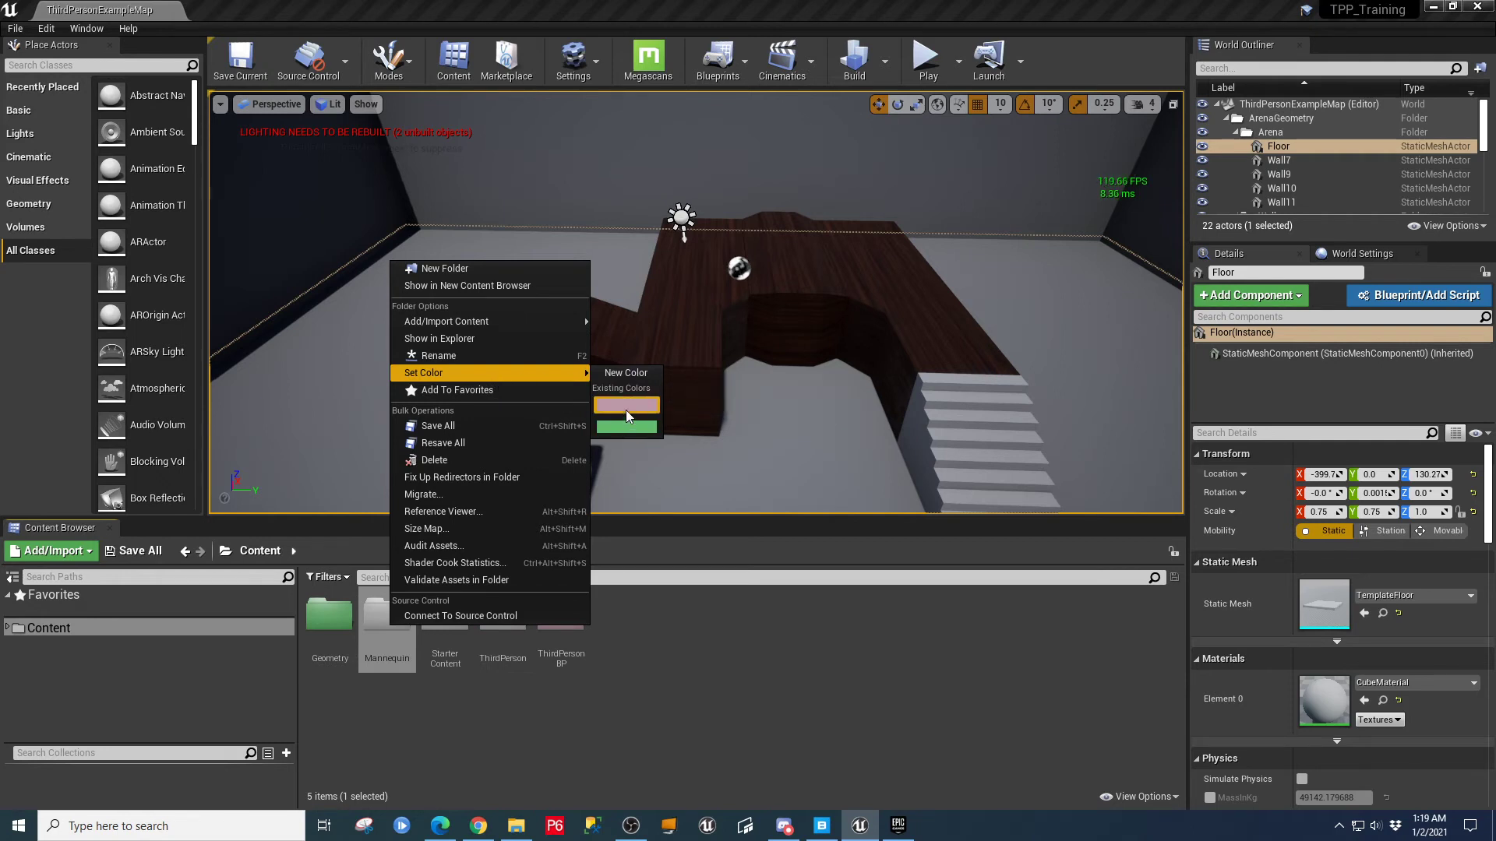
pyautogui.click(722, 658)
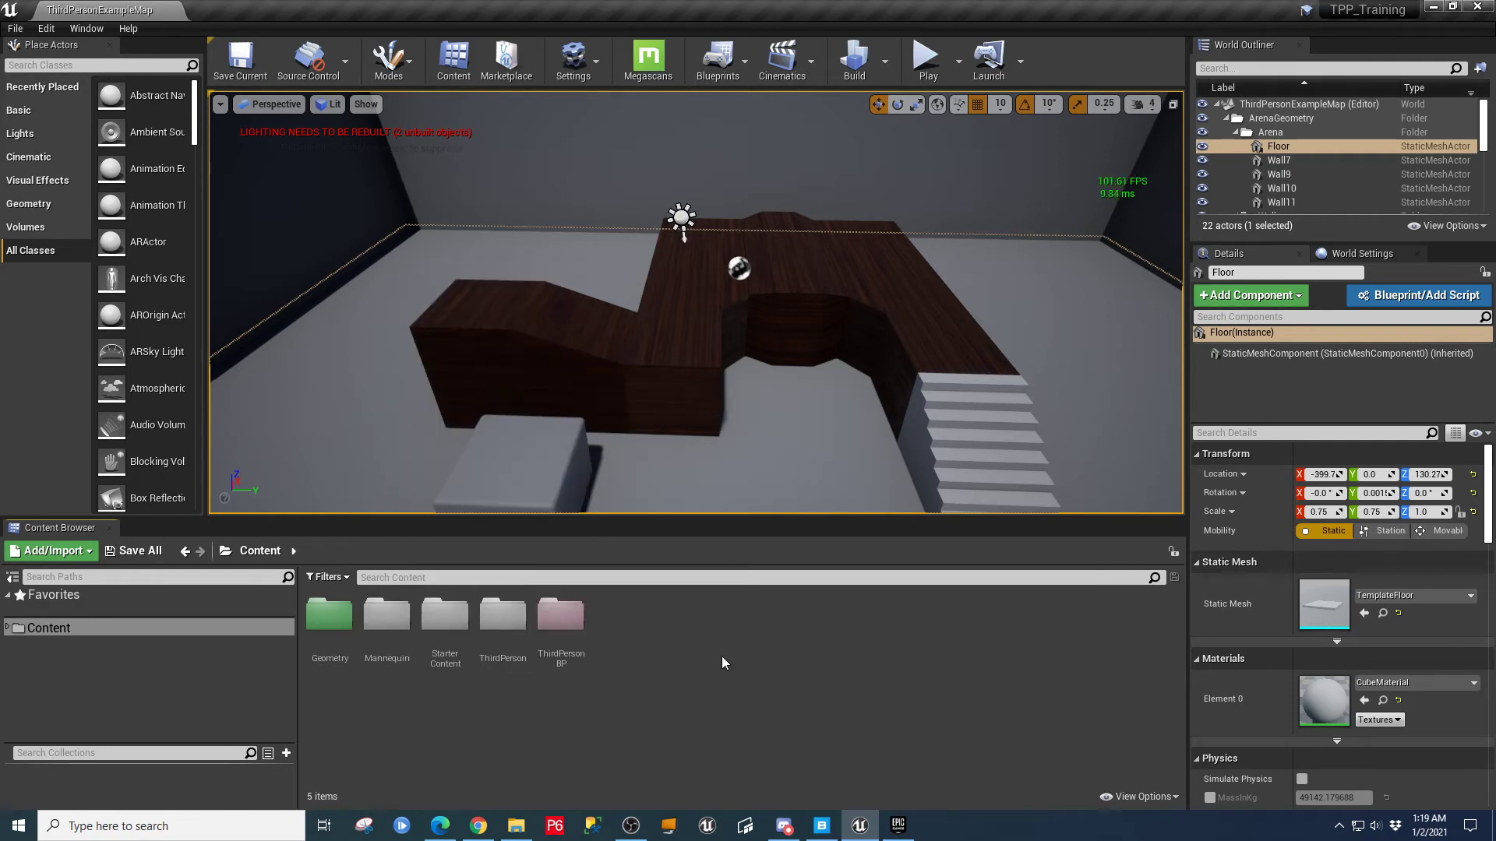
# - Apply the existing pink folder color to the ThirdPerson folder
pyautogui.rightClick(506, 623)
pyautogui.moveTo(595, 369)
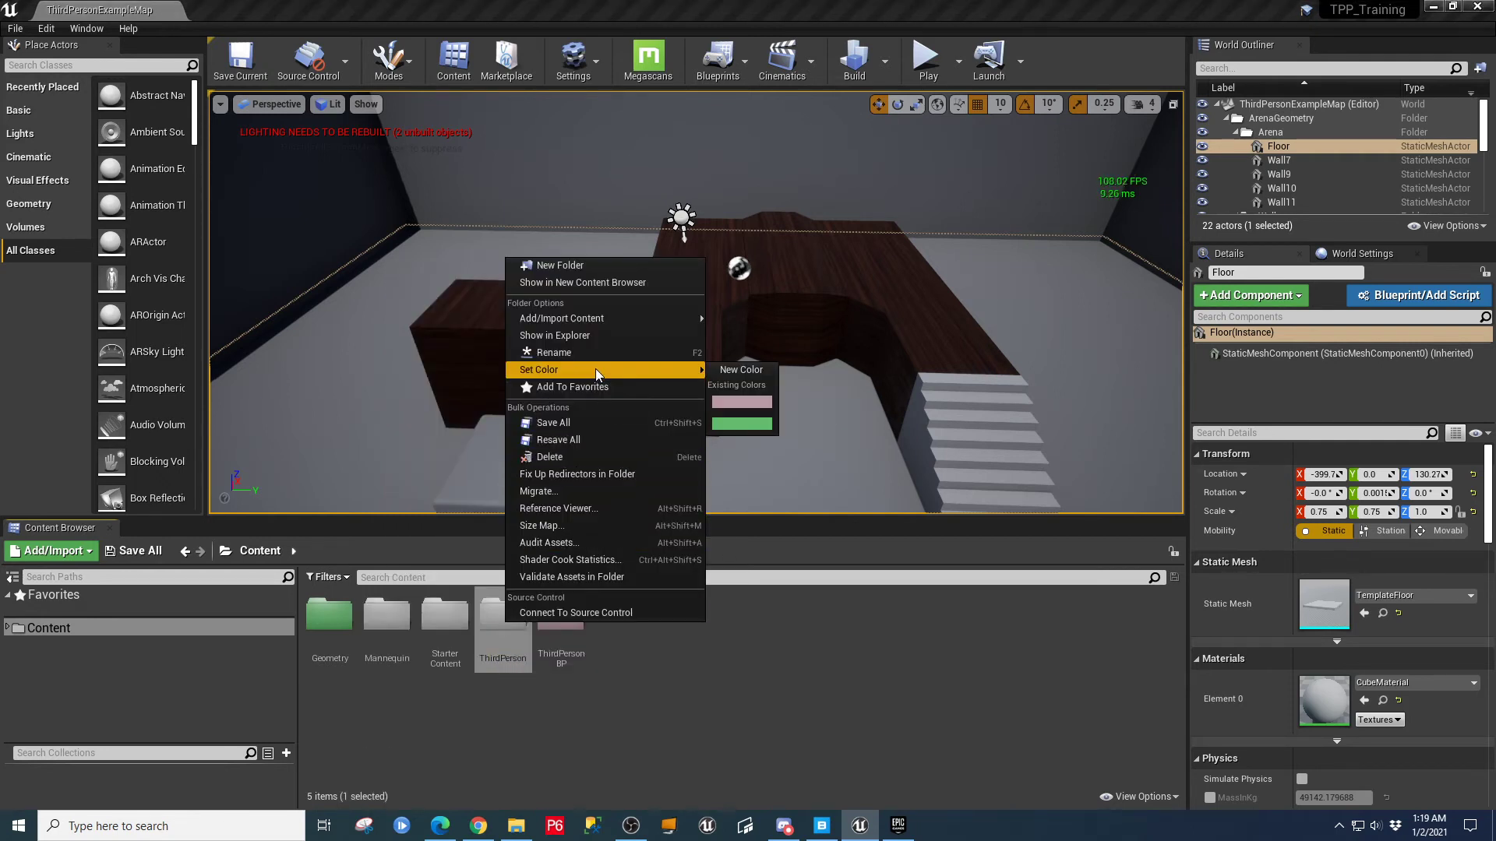
pyautogui.click(740, 401)
pyautogui.click(724, 672)
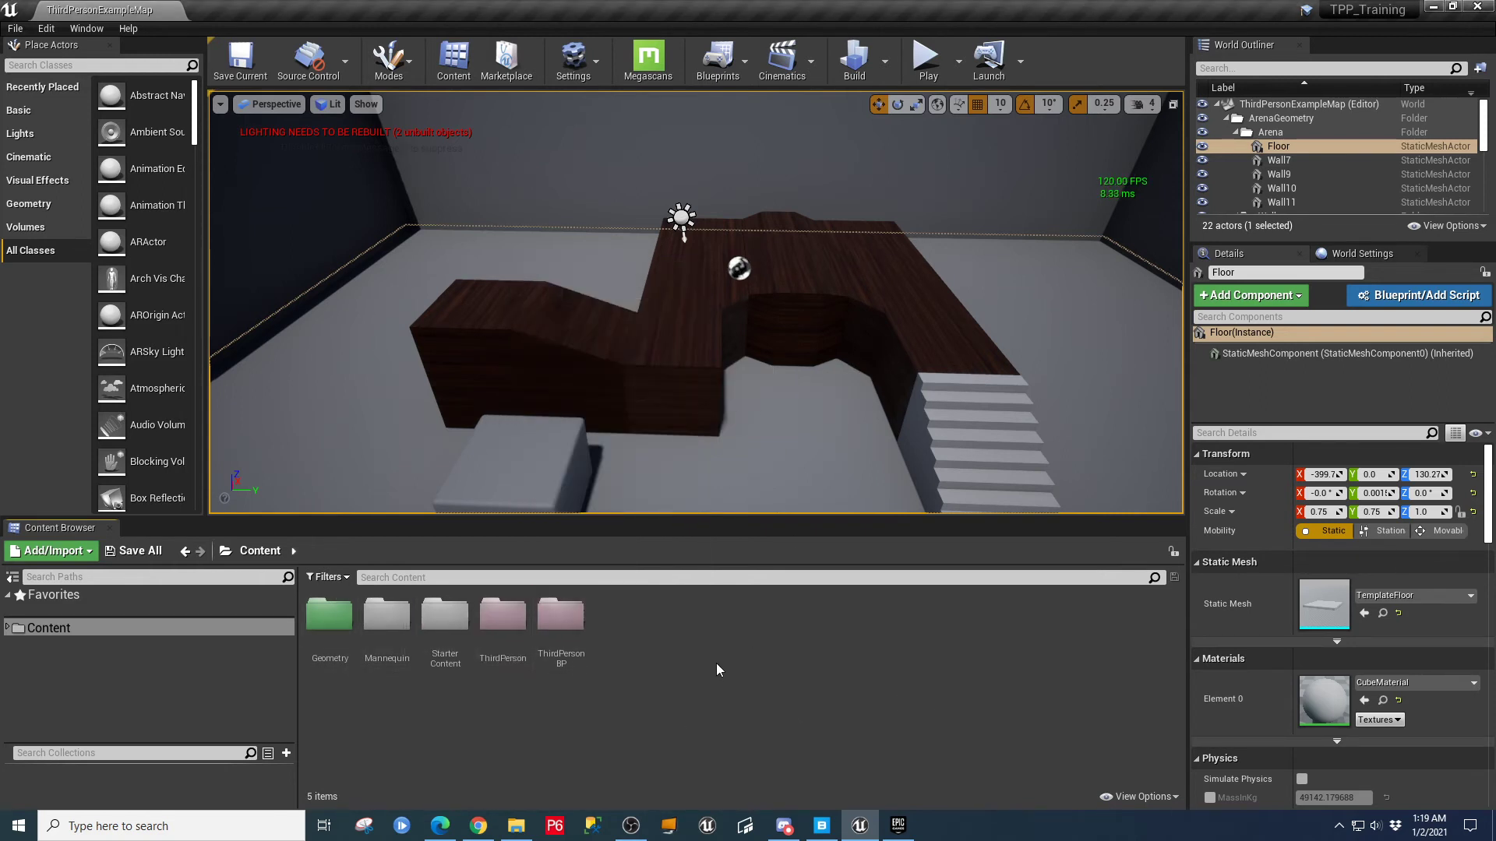
# - Save the map and expand the Content tree to its top-level folders, with the ThirdPerson branch collapsed
pyautogui.hotkey('ctrl', 's')
pyautogui.click(8, 628)
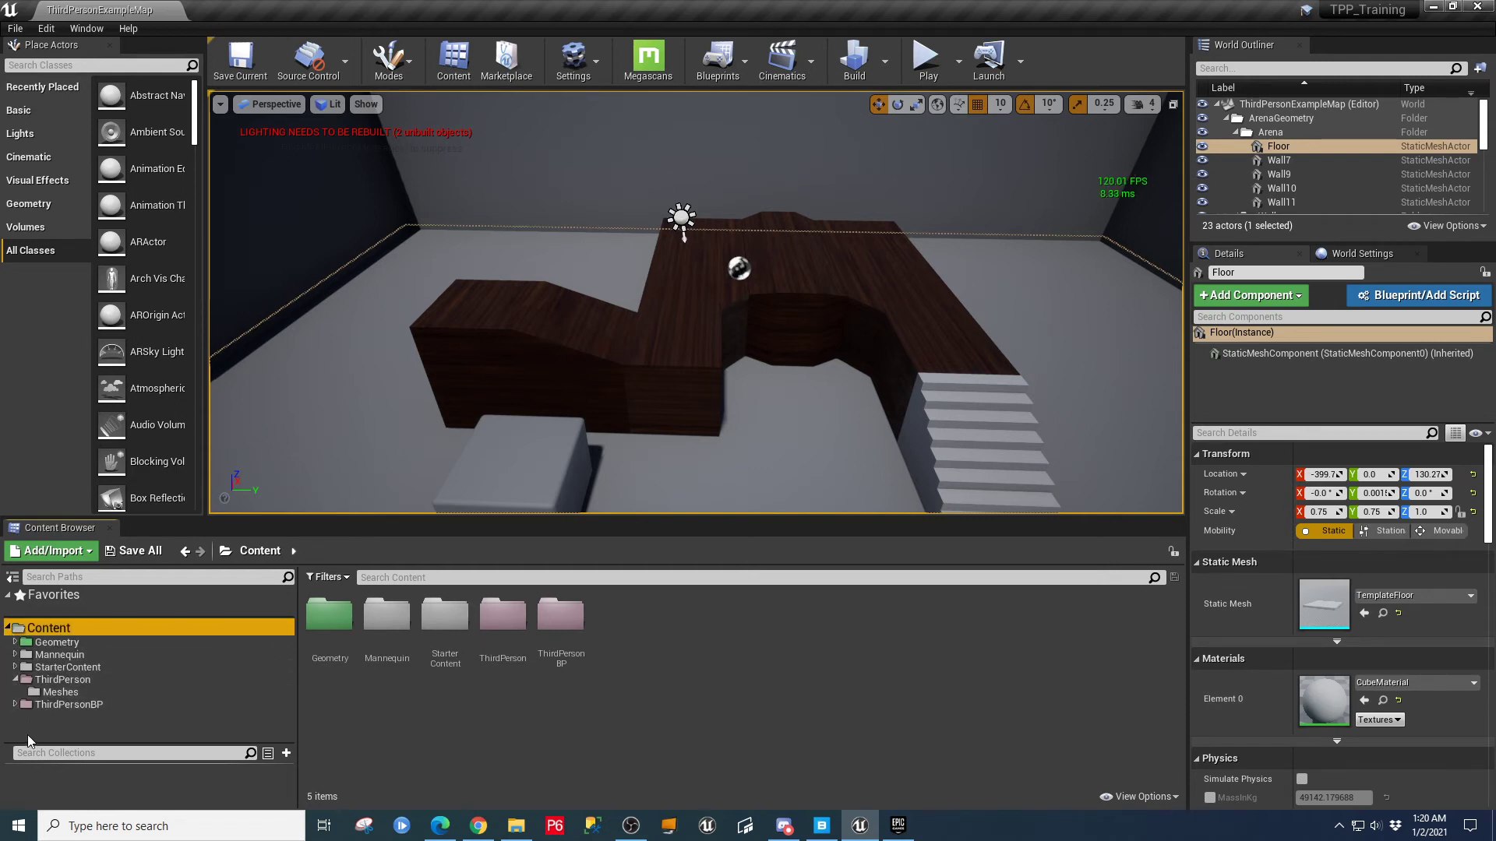
pyautogui.click(15, 680)
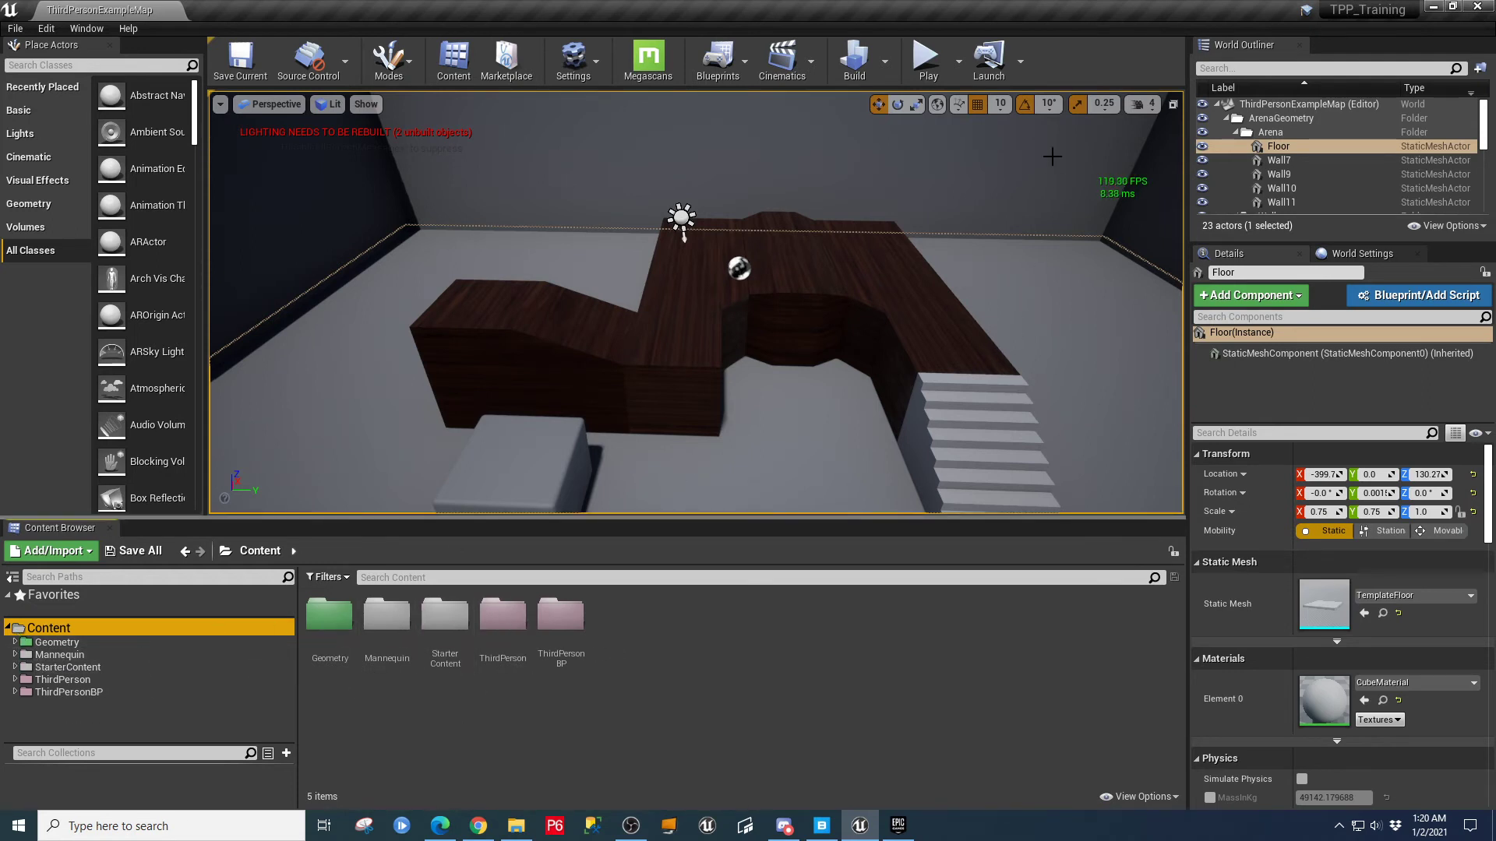
# - Playtest the map briefly by moving the character around the arena, and end the play session
pyautogui.click(927, 59)
pyautogui.click(1018, 212)
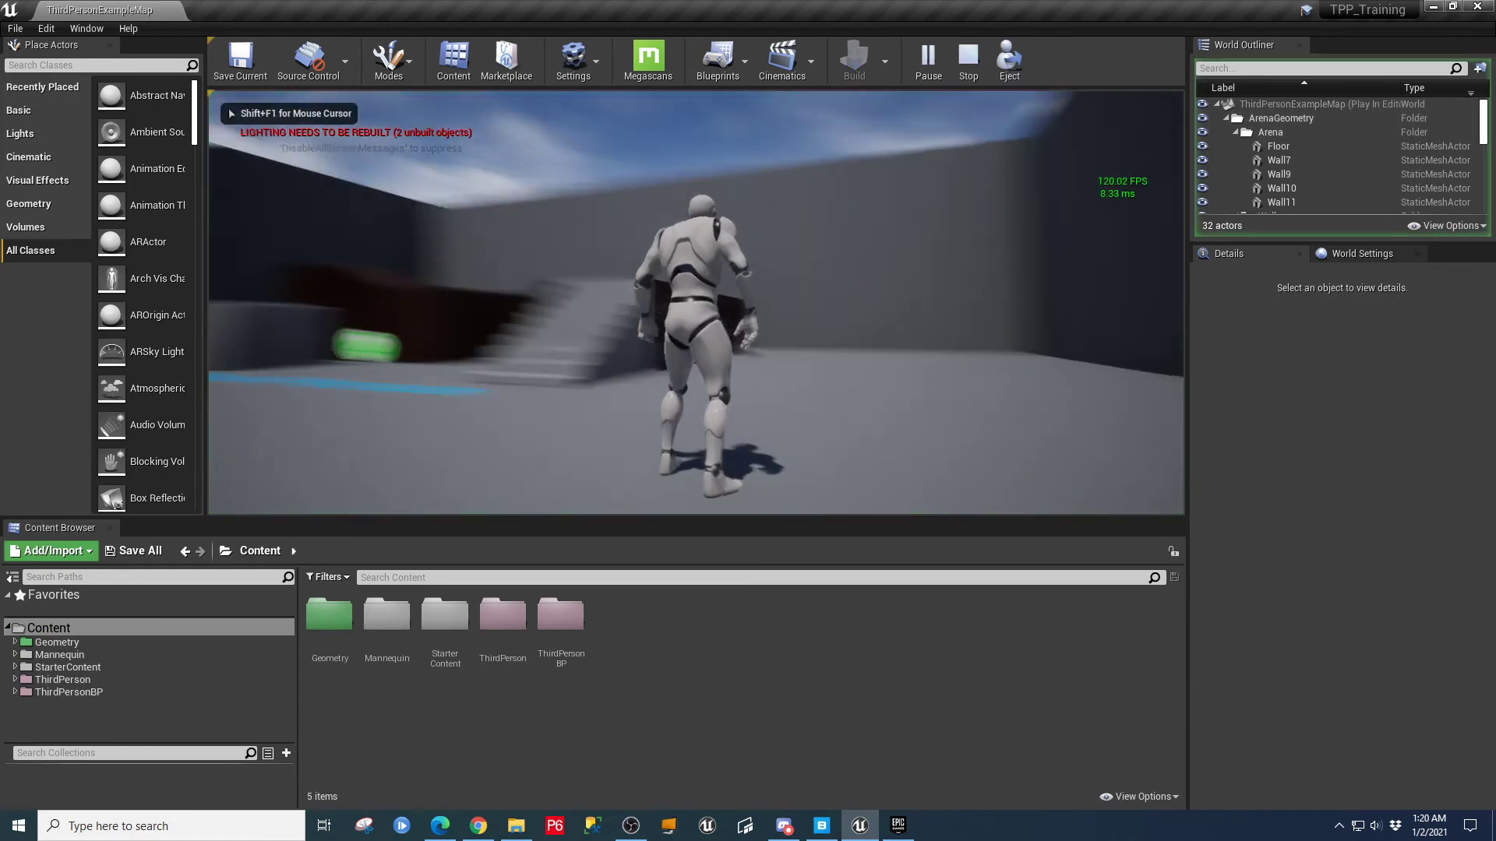
pyautogui.press('w')
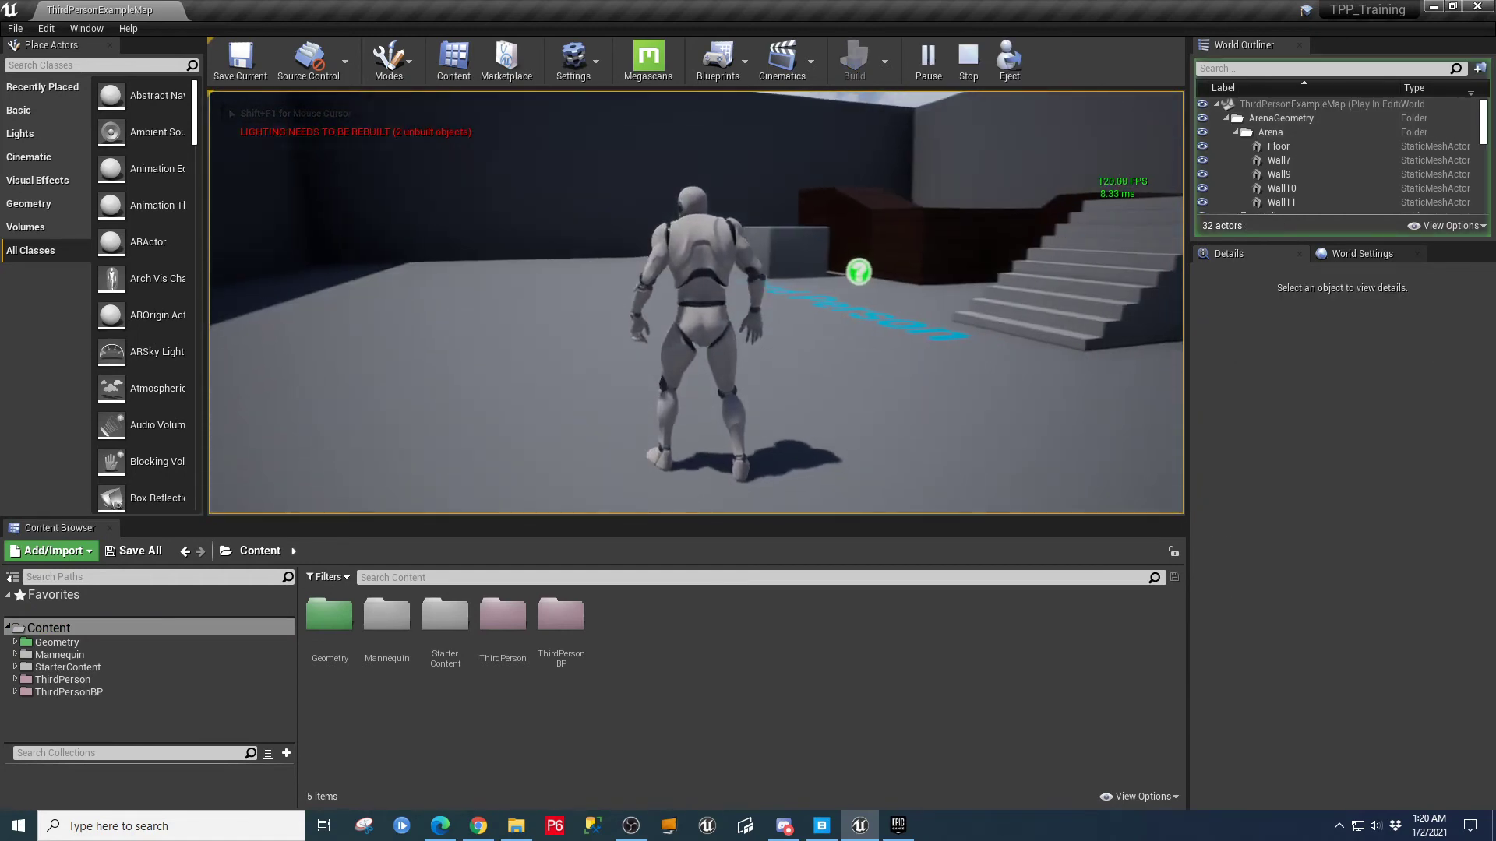
pyautogui.press('Escape')
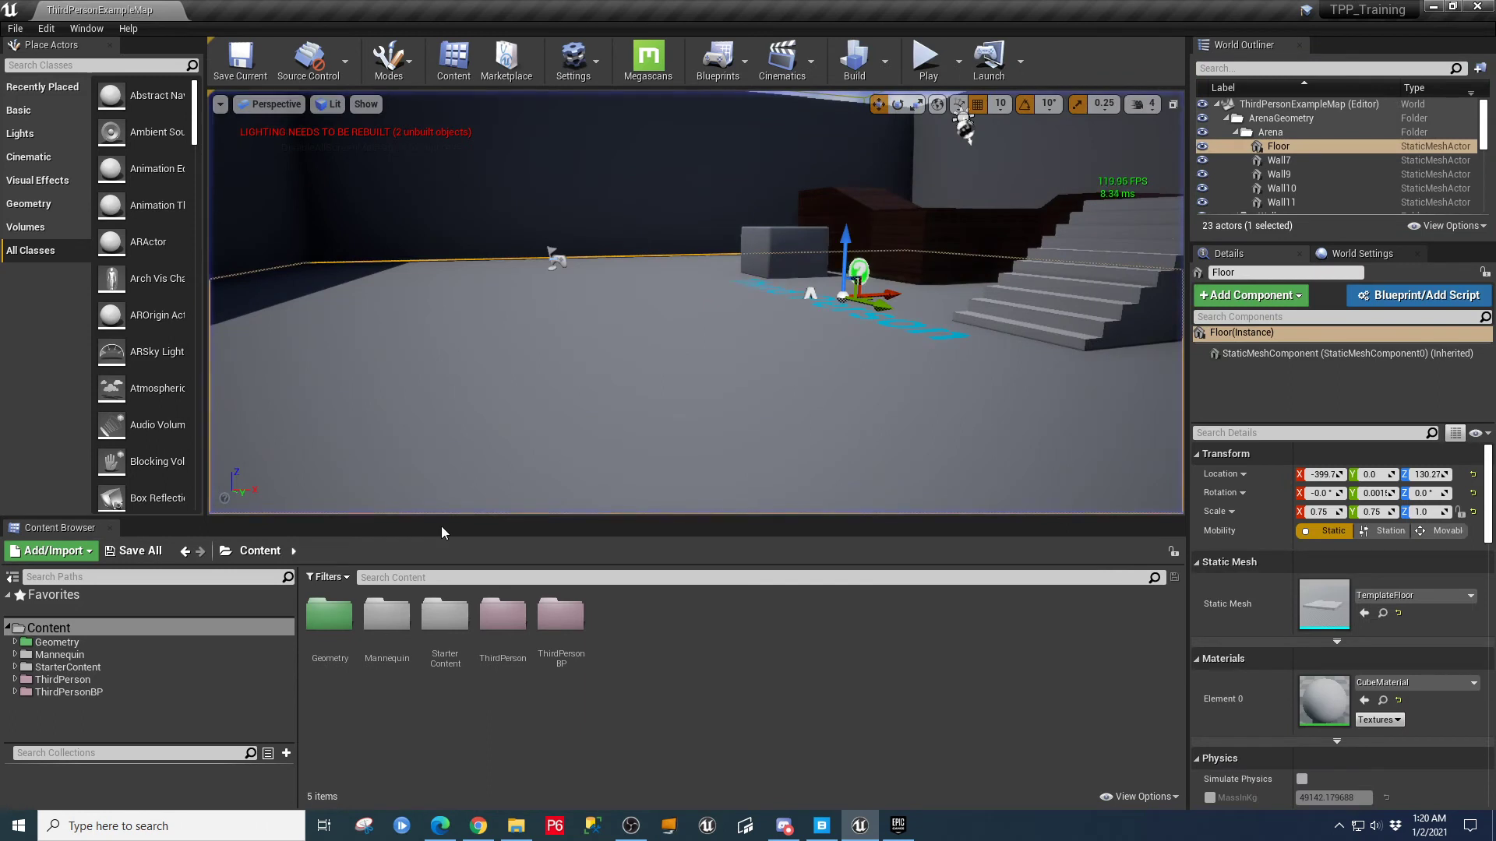
# - Toggle the folder sources panel off and on, and collapse and re-expand the Mannequin and Content tree branches
pyautogui.click(15, 655)
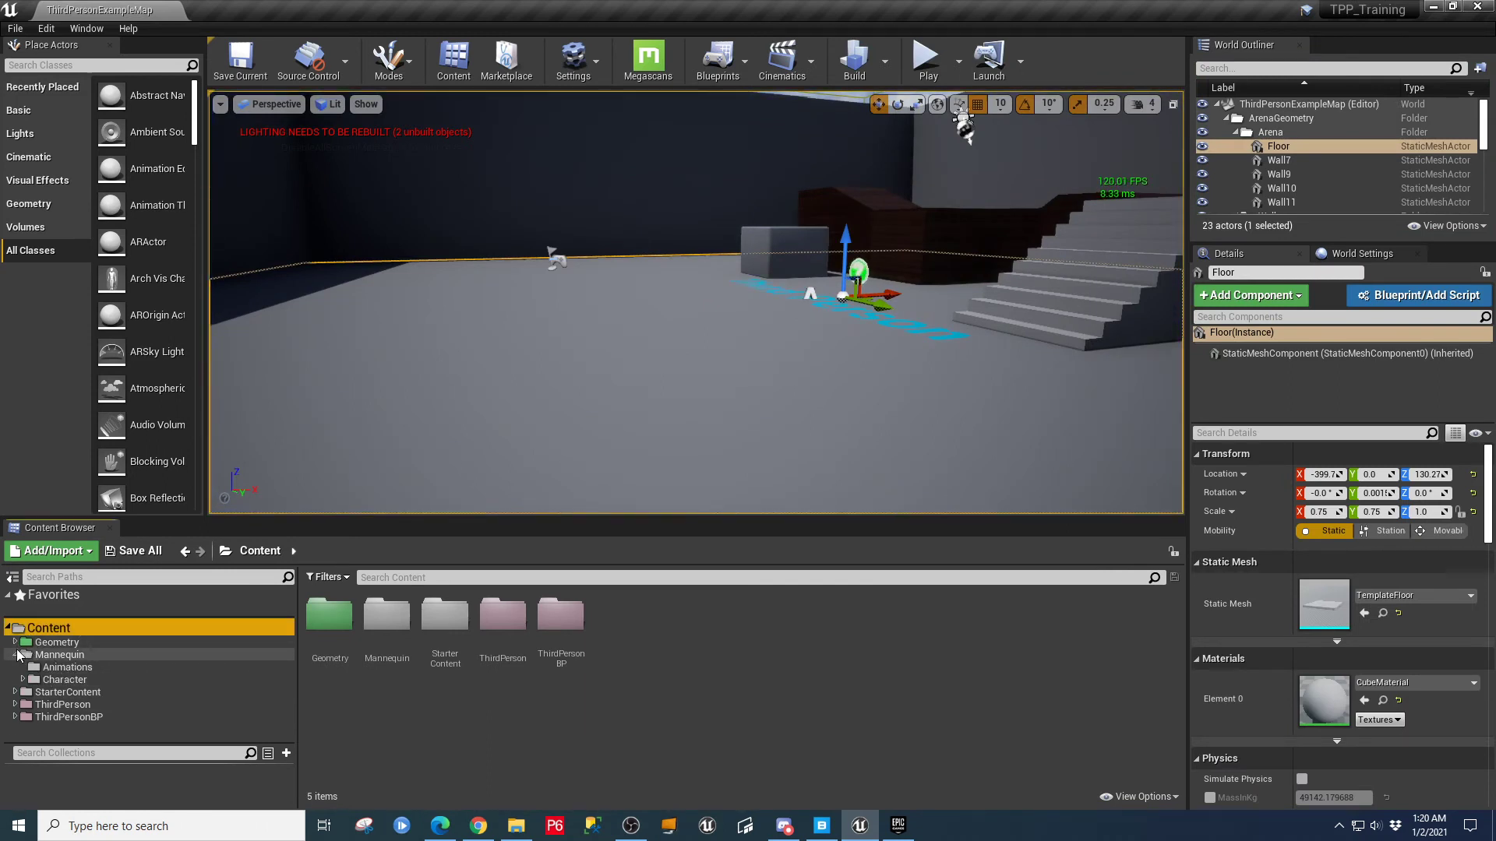
pyautogui.click(16, 655)
pyautogui.click(8, 628)
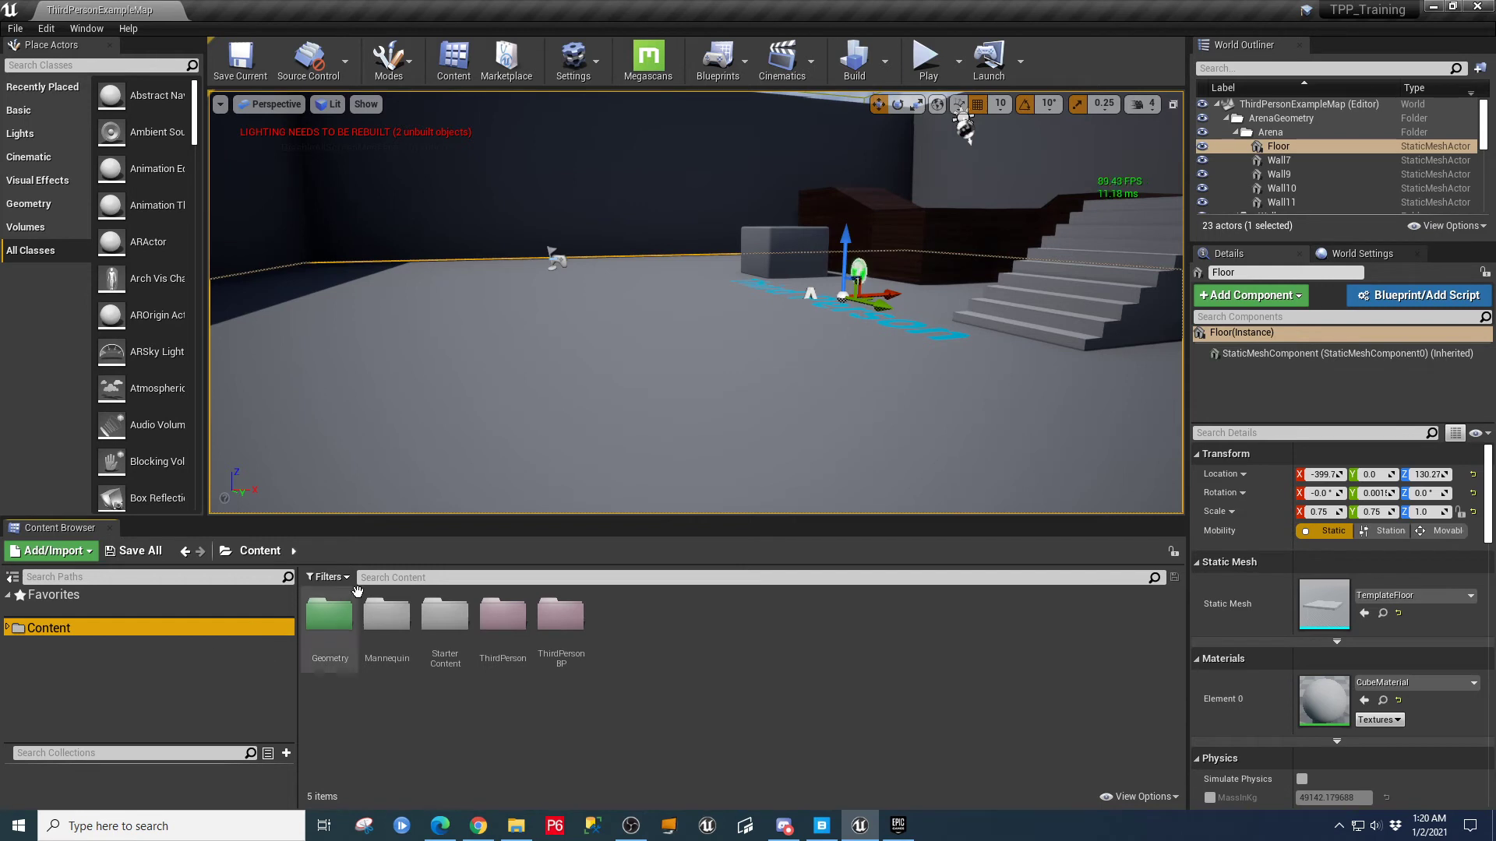
pyautogui.click(7, 596)
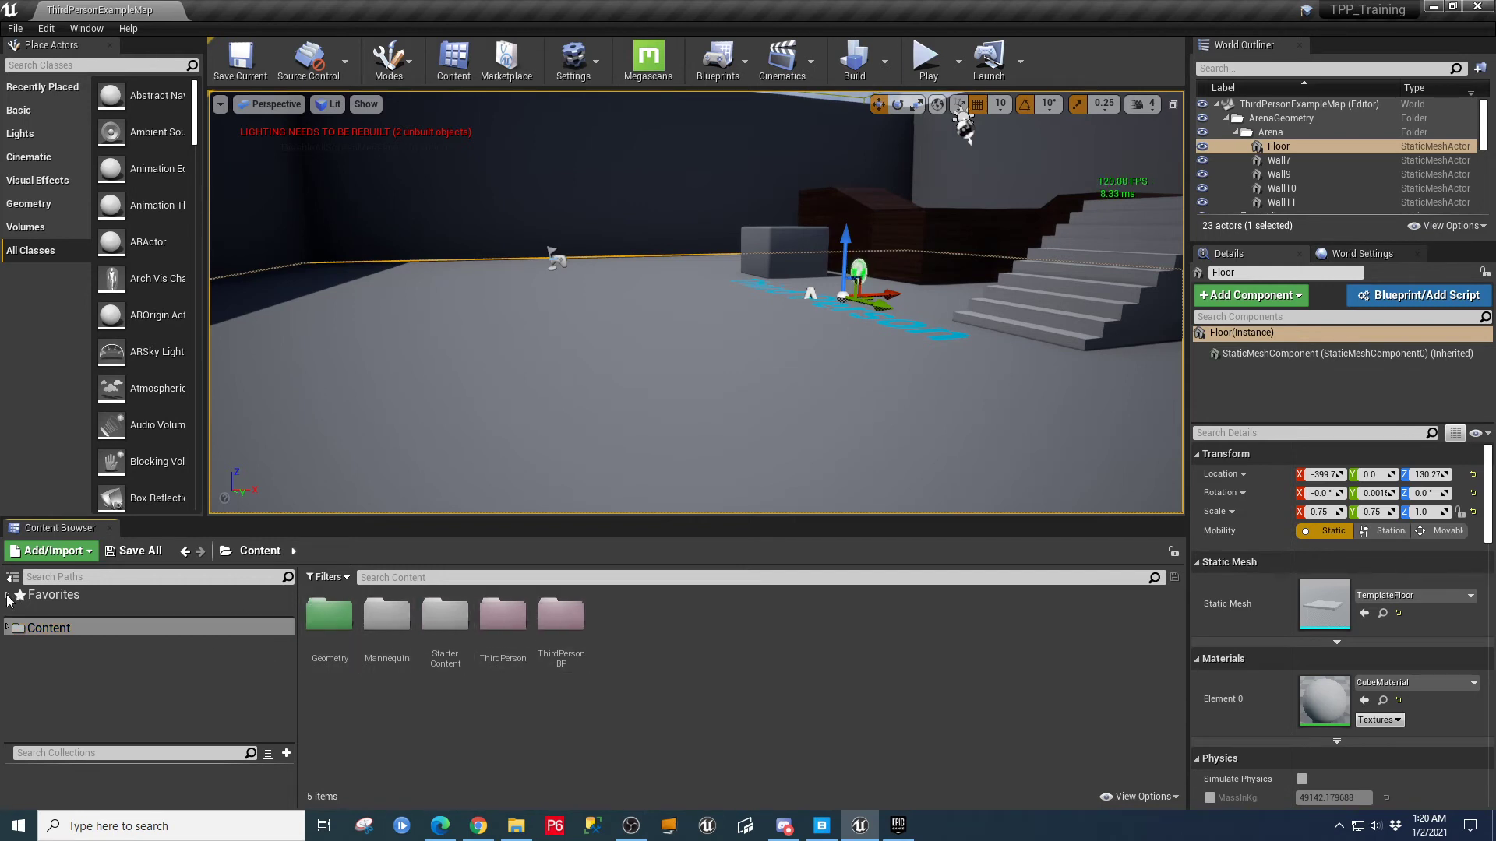
pyautogui.click(11, 577)
pyautogui.click(12, 578)
pyautogui.click(12, 578)
pyautogui.click(11, 578)
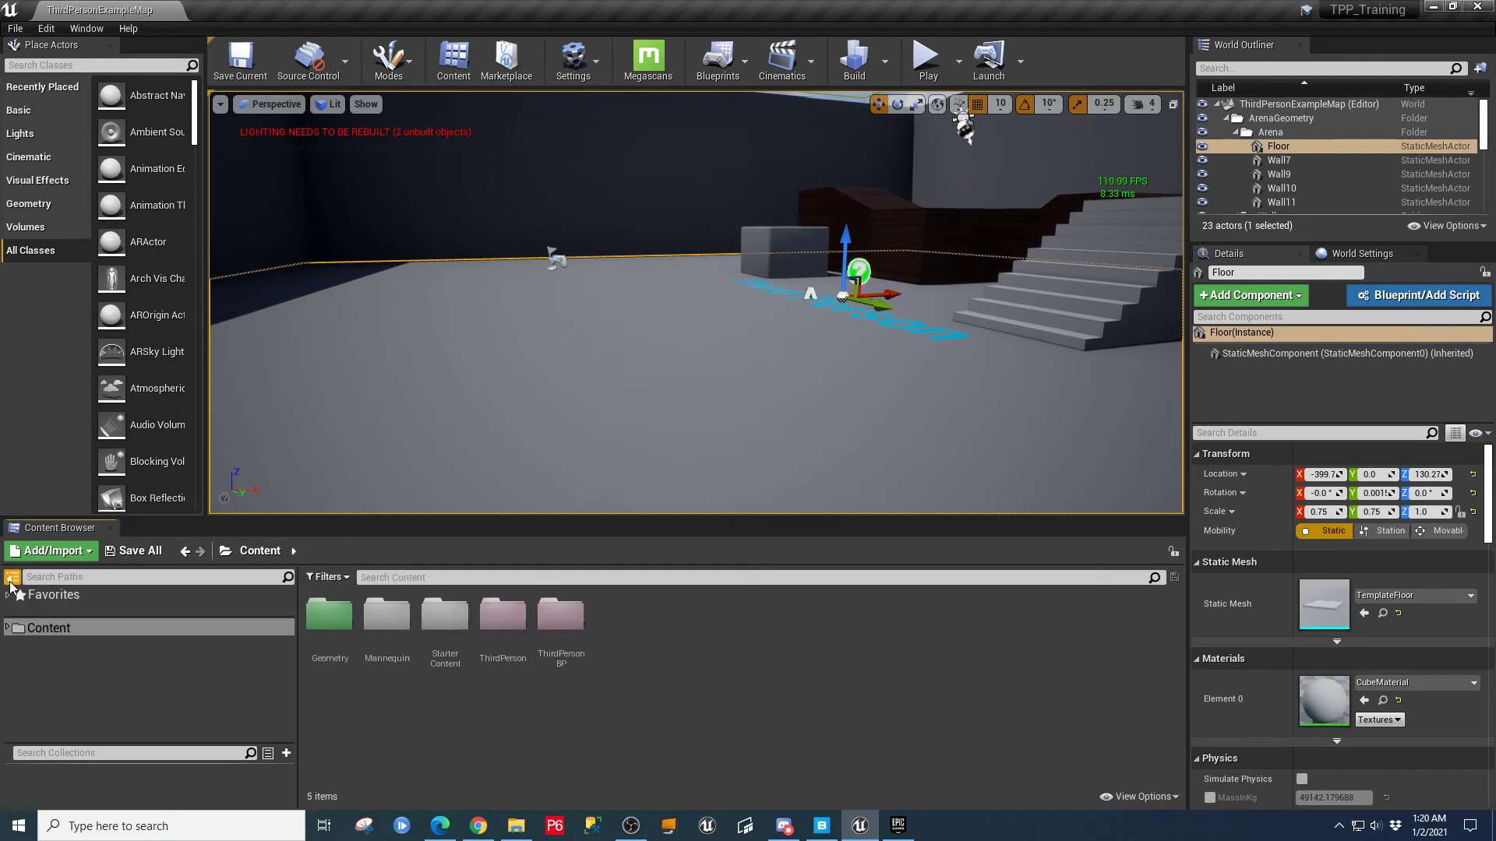
pyautogui.click(8, 630)
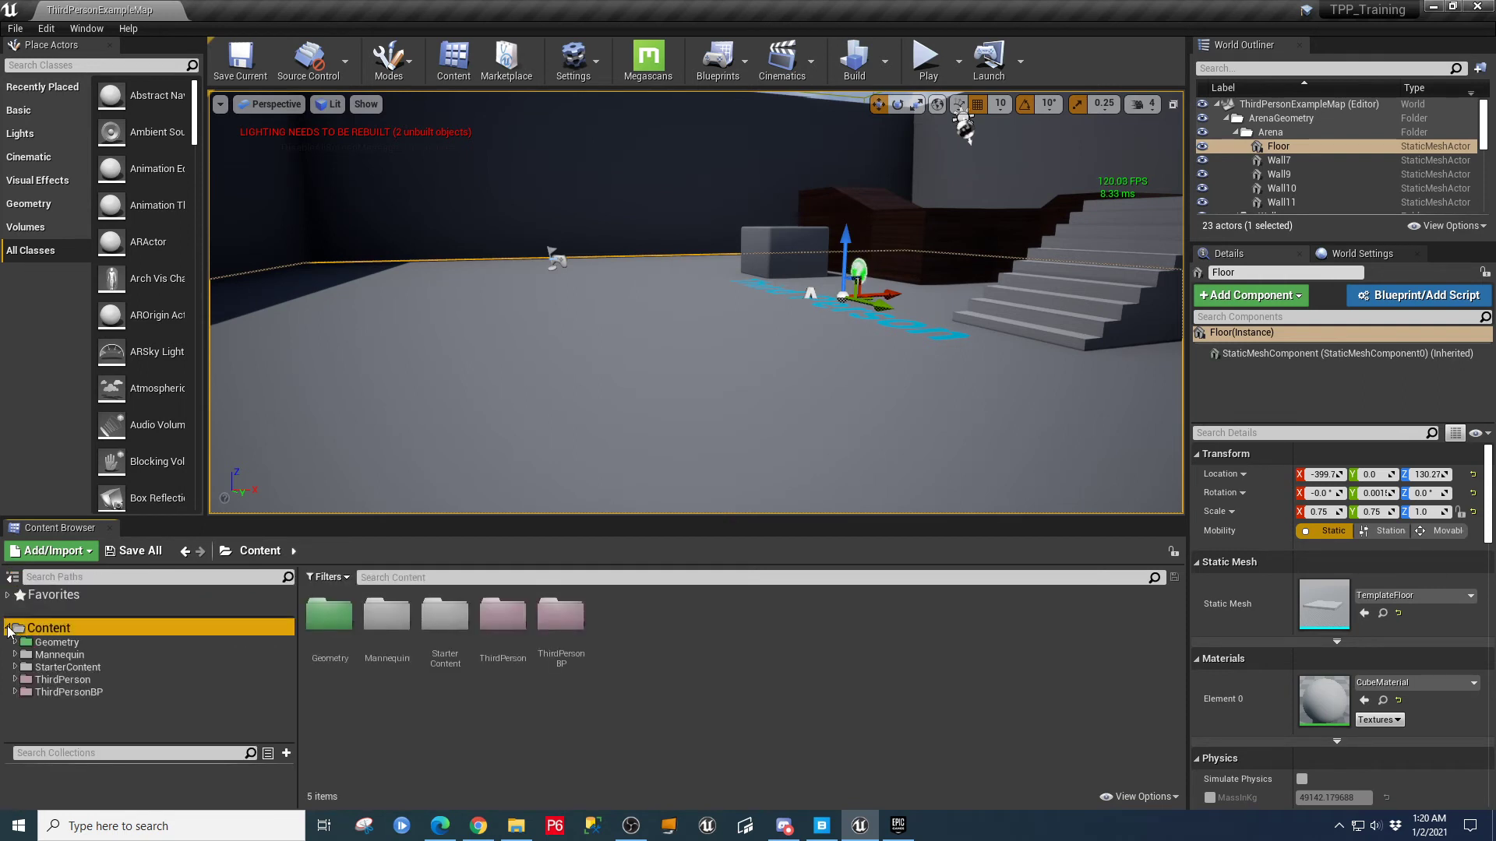
# - Browse the ThirdPerson, Mannequin and Geometry folders, and show the contents of Mannequin's Animations subfolder
pyautogui.click(53, 680)
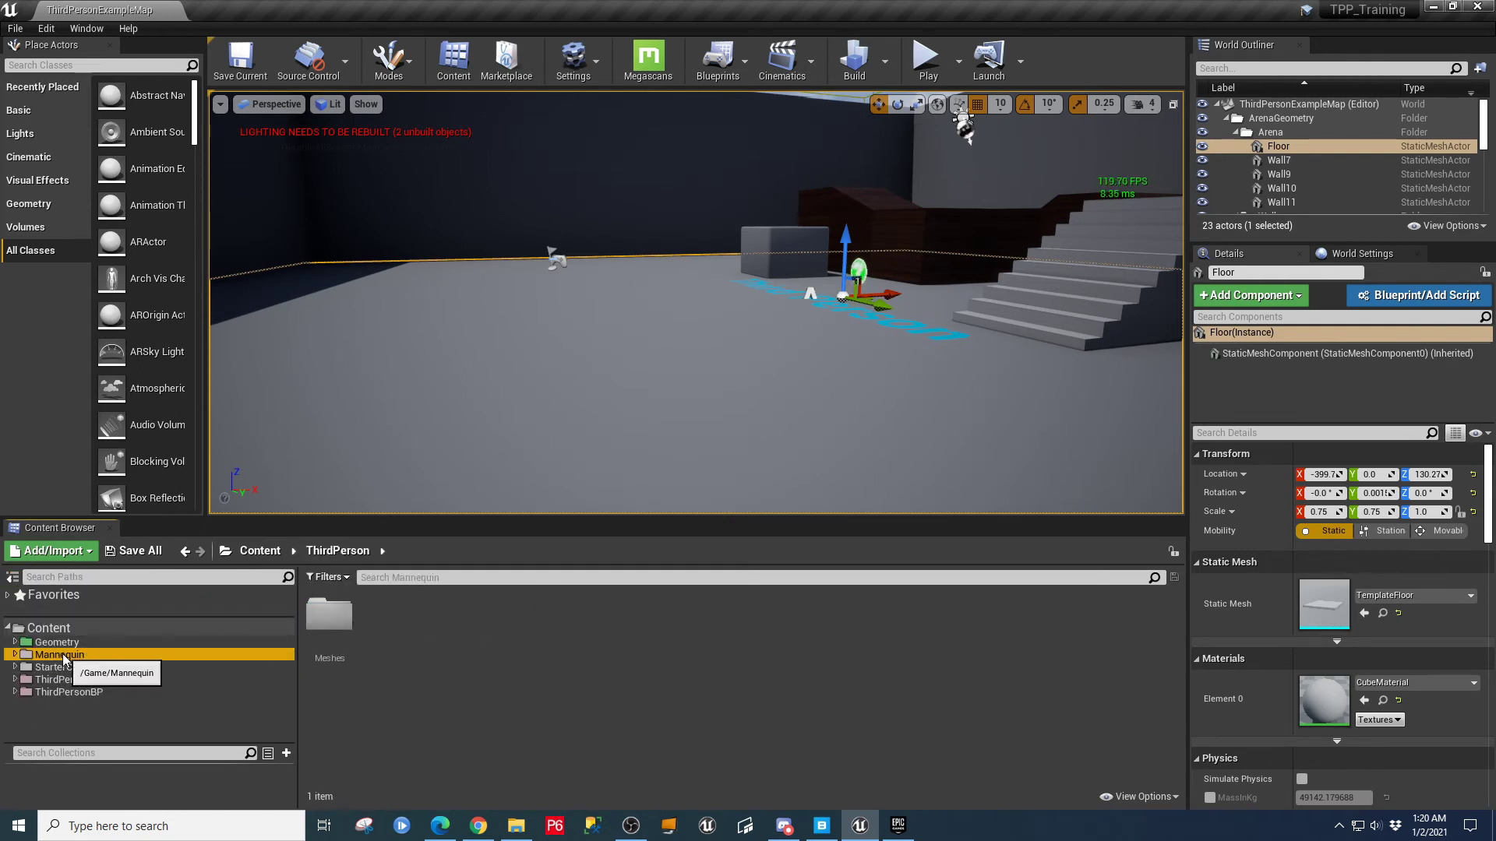
pyautogui.click(62, 655)
pyautogui.click(61, 643)
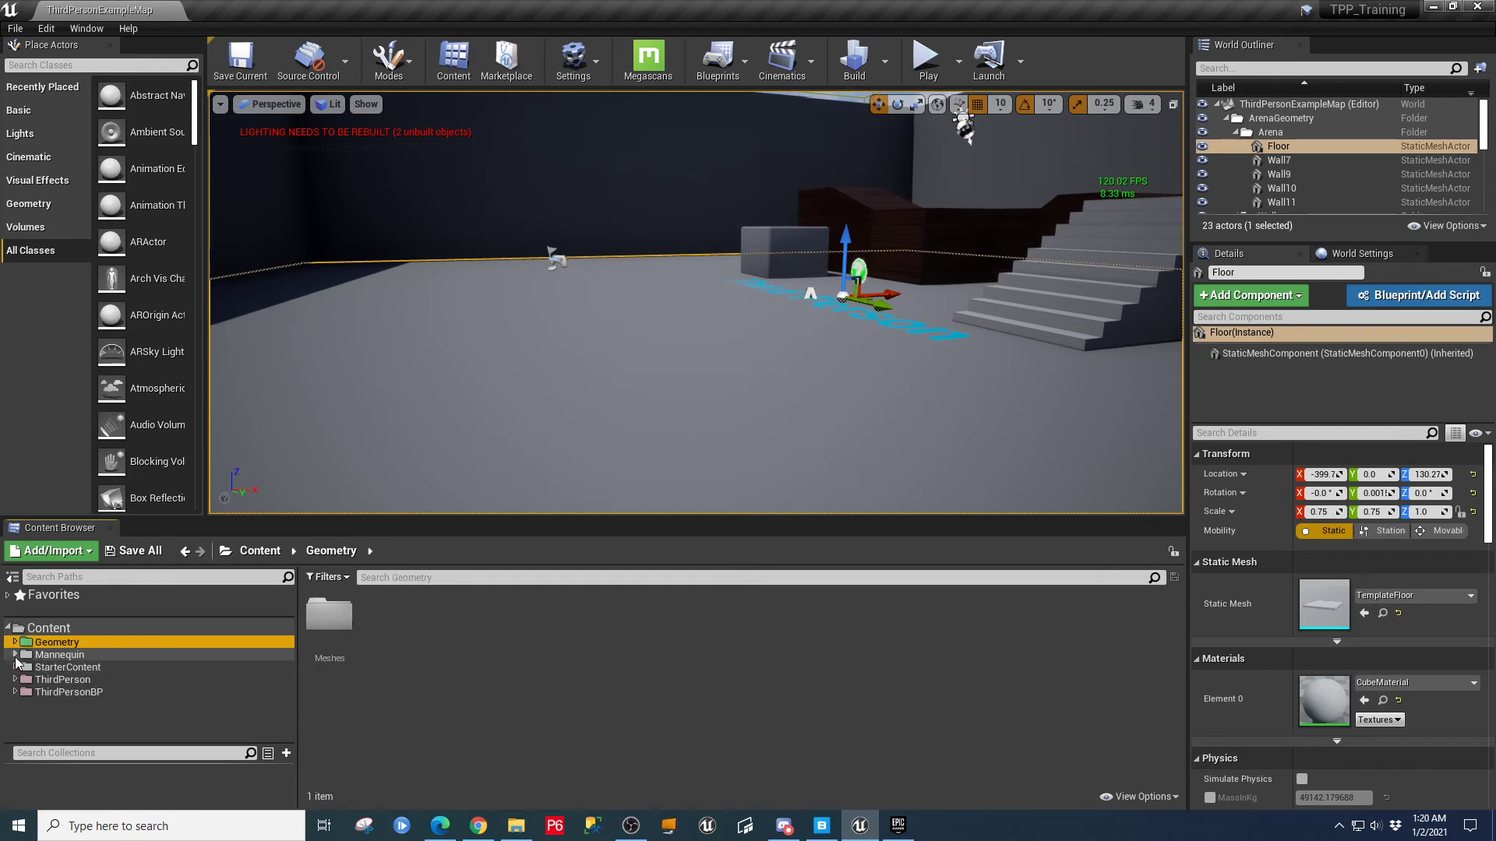
pyautogui.click(15, 654)
pyautogui.click(67, 667)
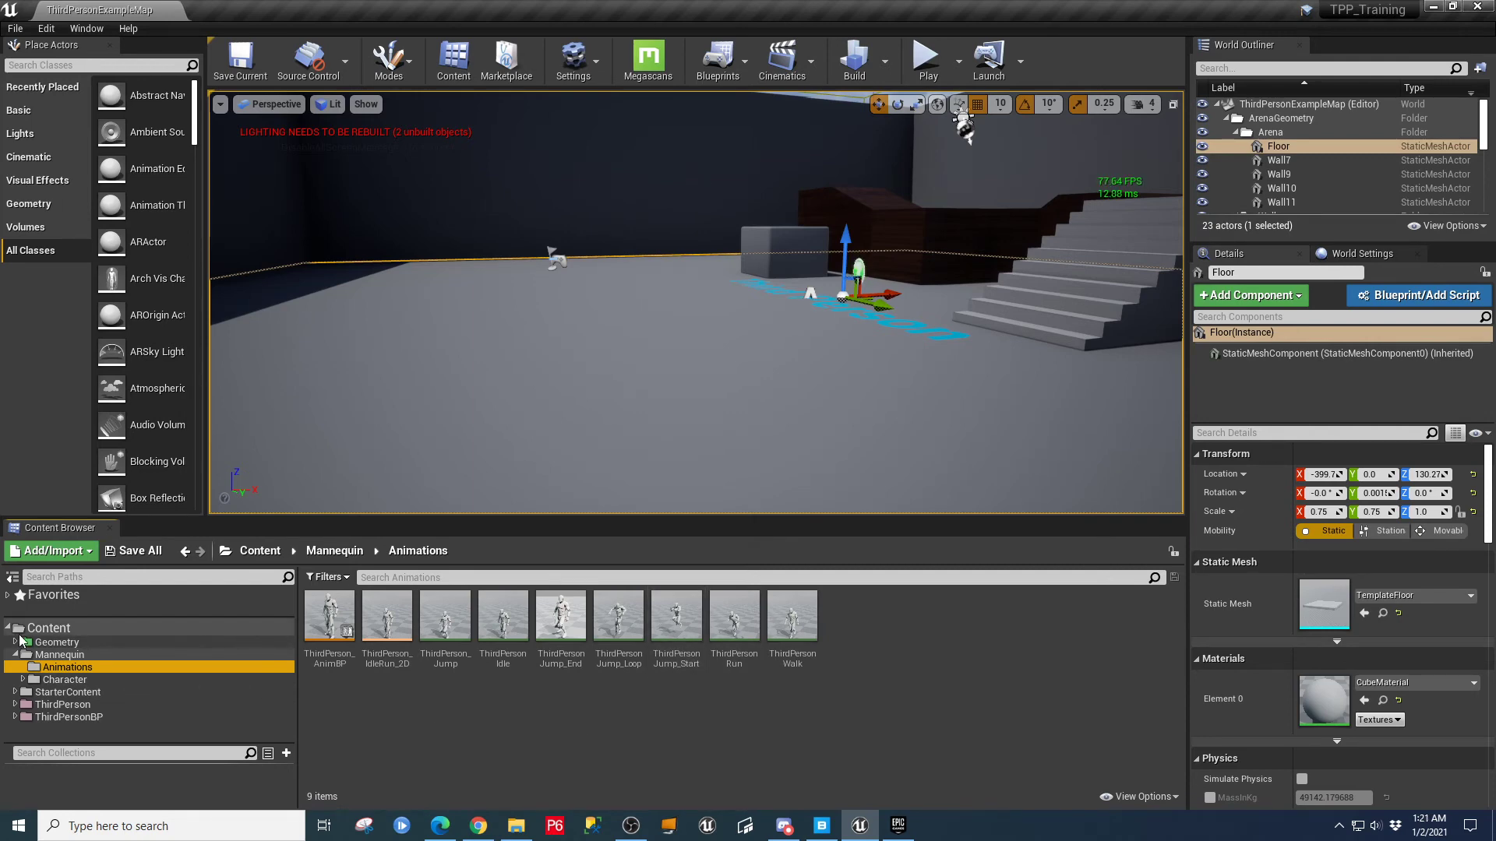
# - Expand the Geometry folder and show the assets in its Meshes subfolder
pyautogui.click(43, 644)
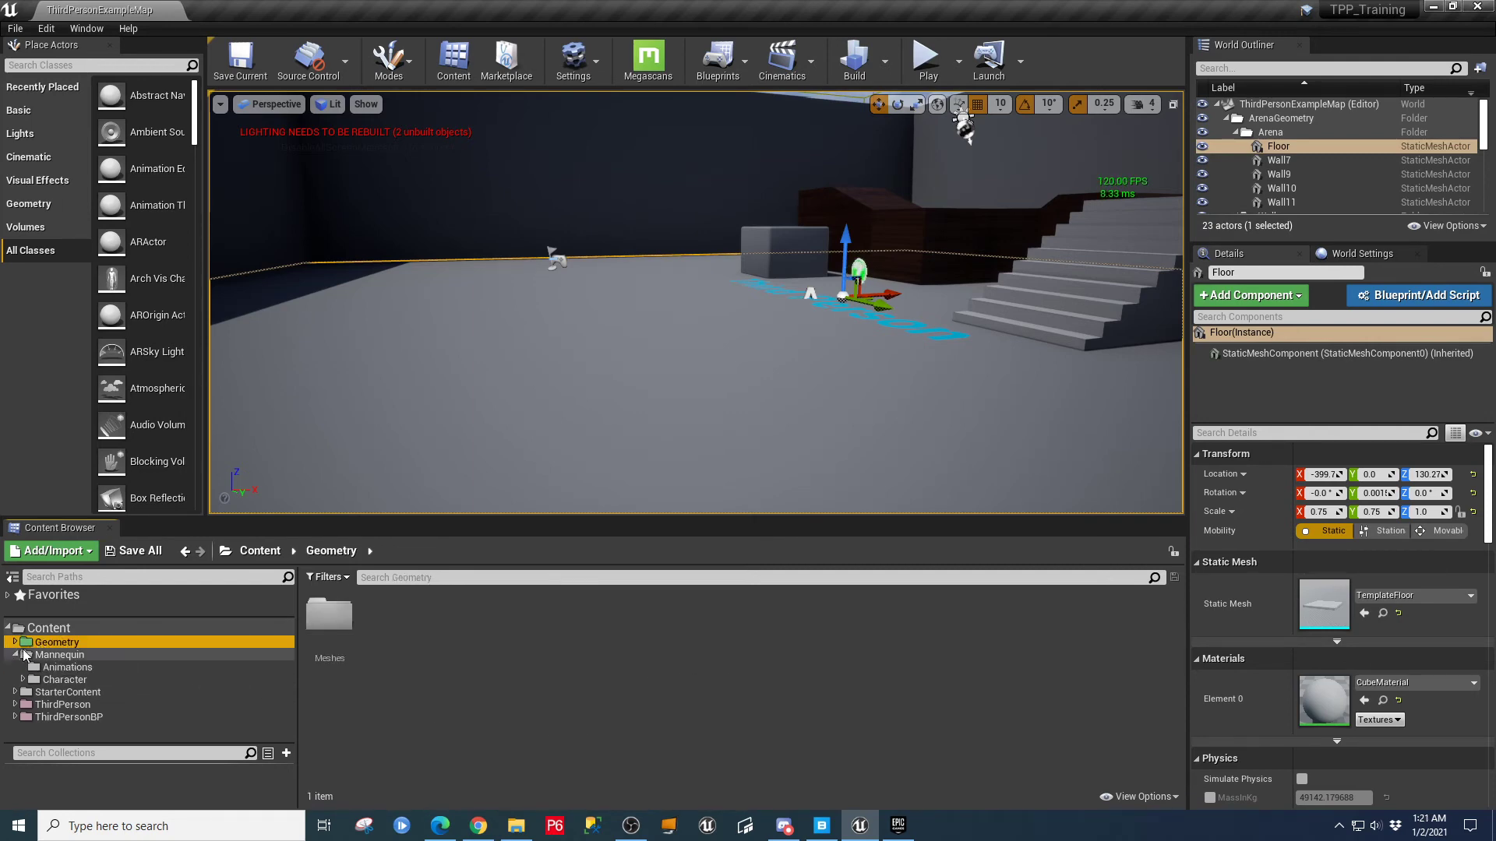
pyautogui.click(16, 643)
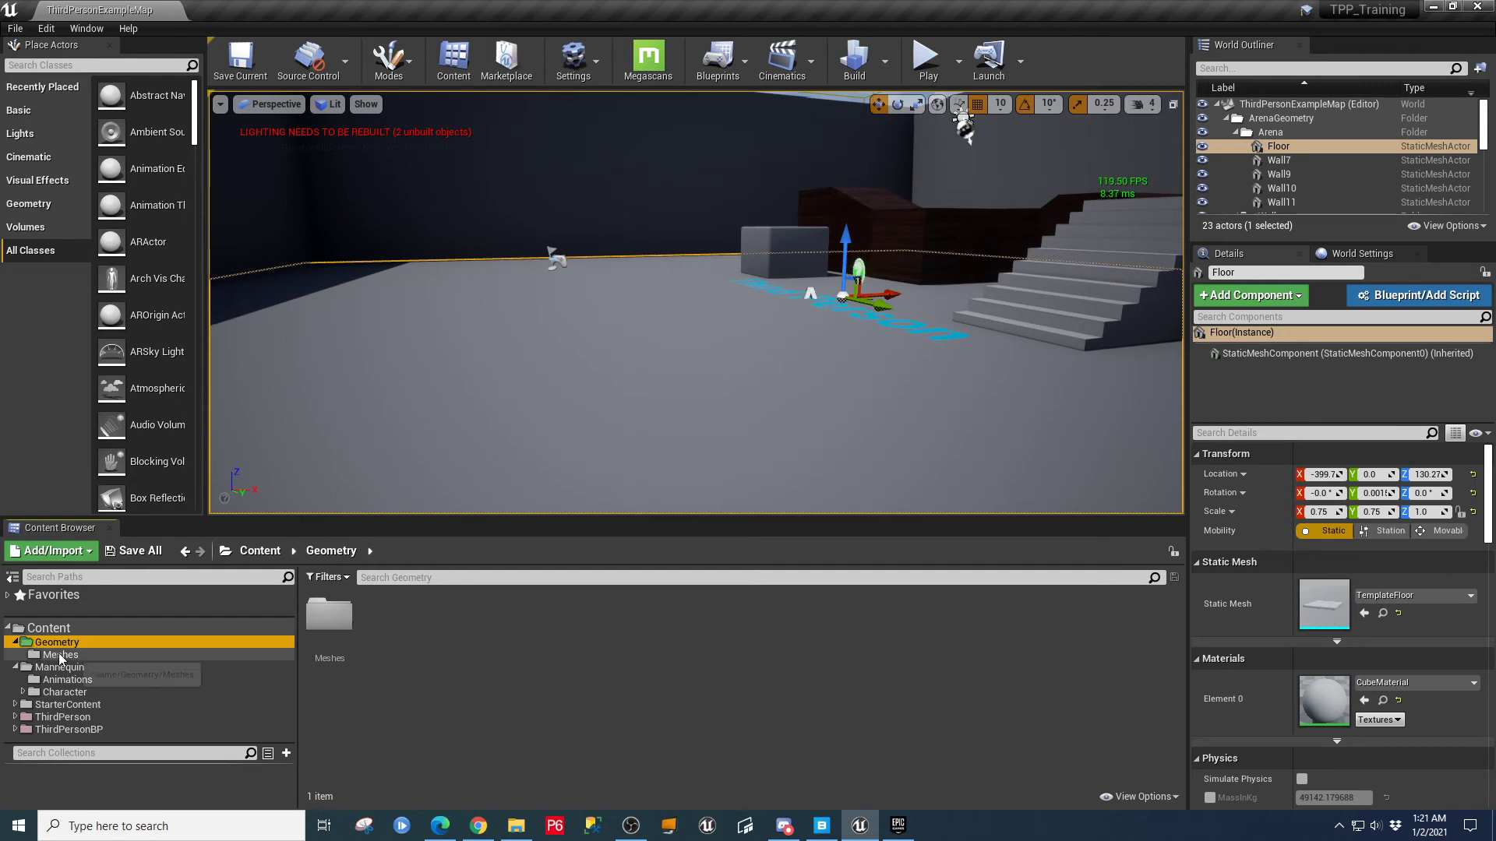
pyautogui.click(59, 655)
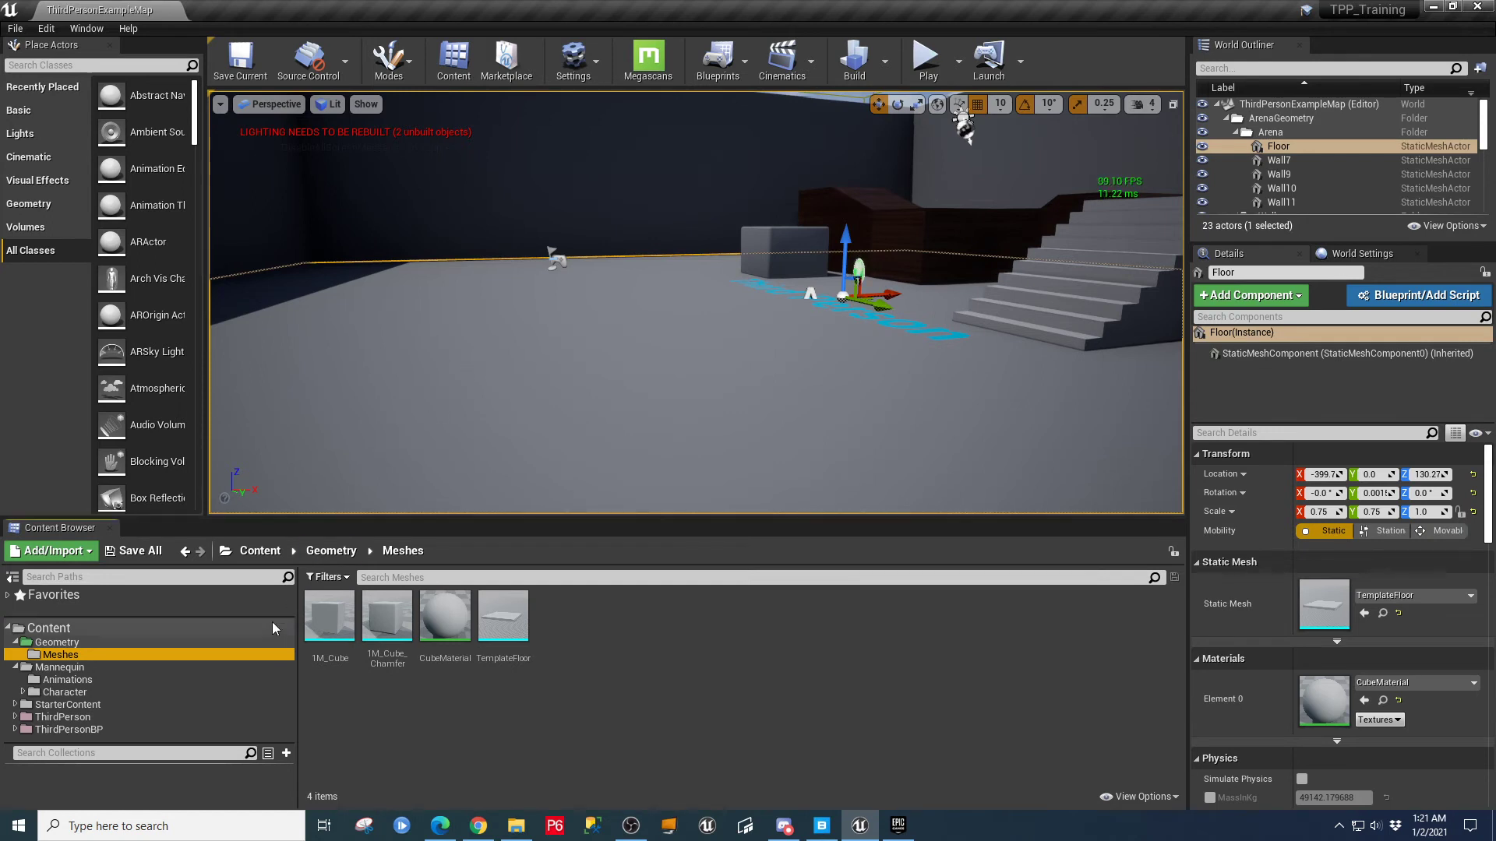
# - Examine the Mannequin's Animations folder and the Materials and Mesh subfolders of its expanded Character folder
pyautogui.click(49, 682)
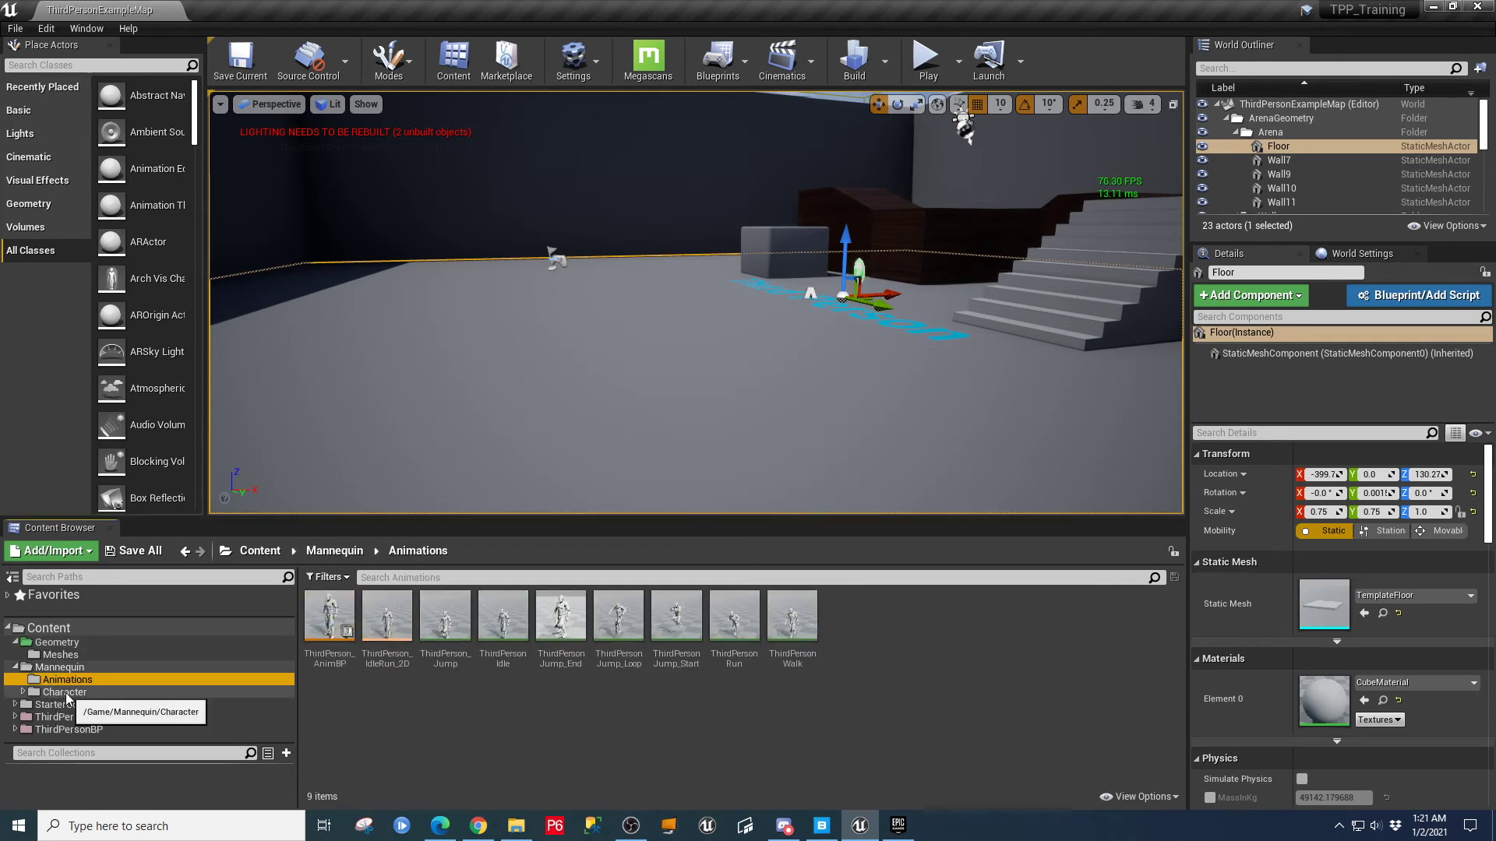
pyautogui.click(25, 692)
pyautogui.click(24, 692)
pyautogui.scroll(-2, 117, 685)
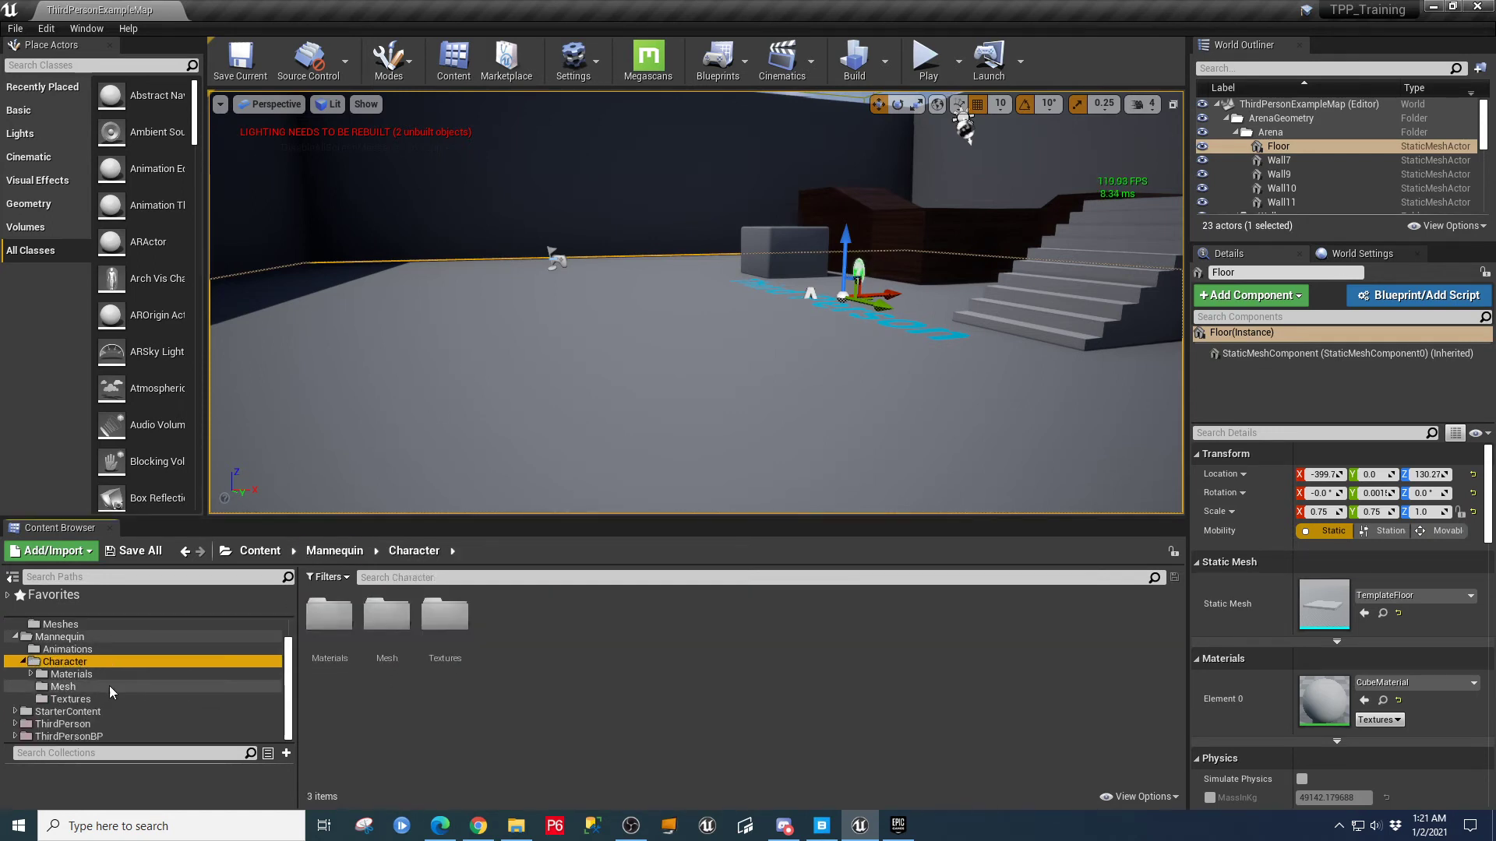
pyautogui.click(69, 678)
pyautogui.click(67, 687)
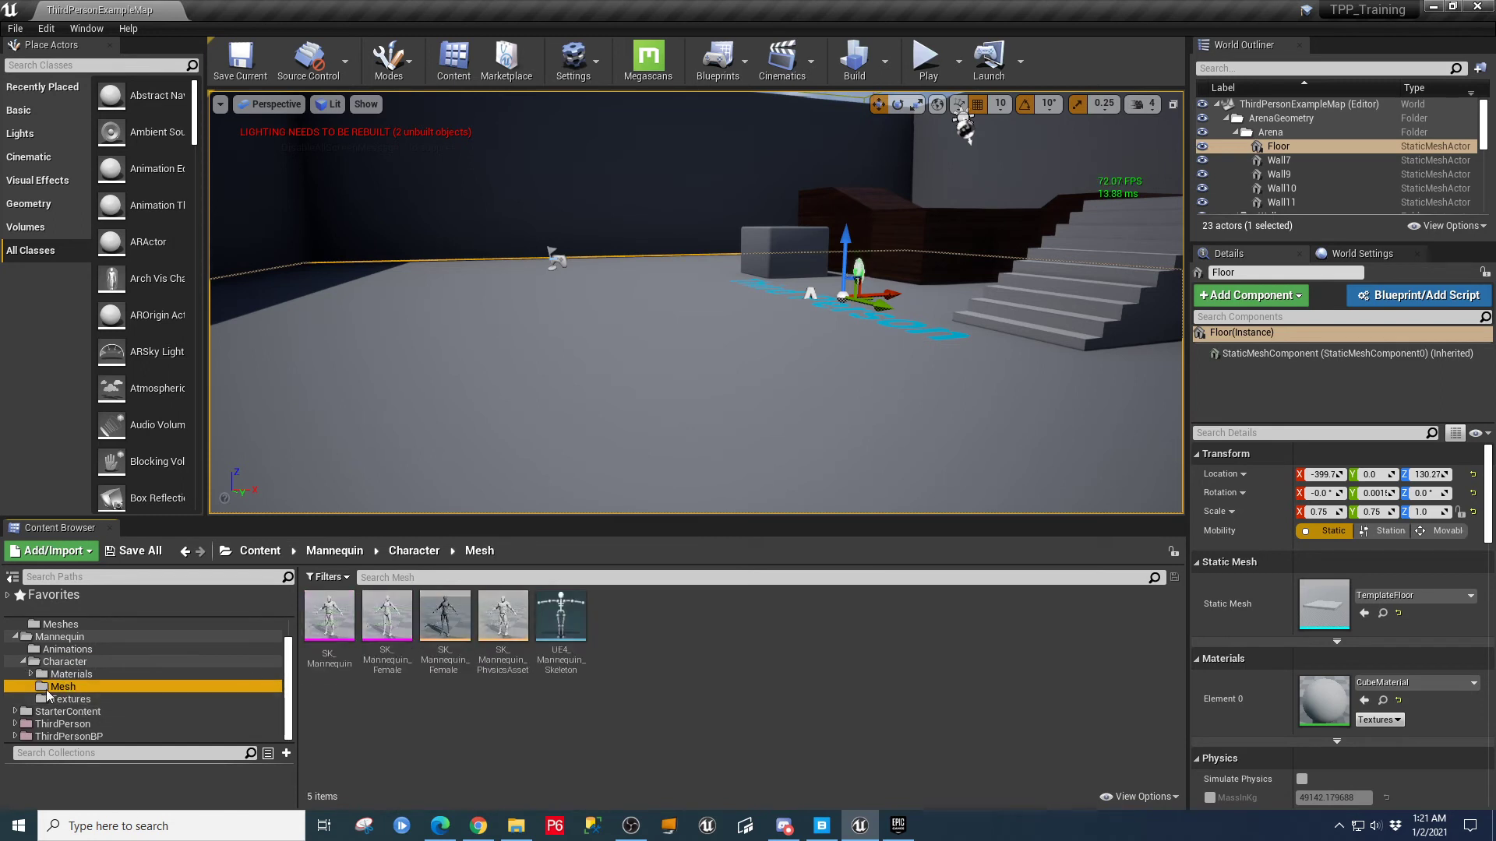
pyautogui.click(74, 675)
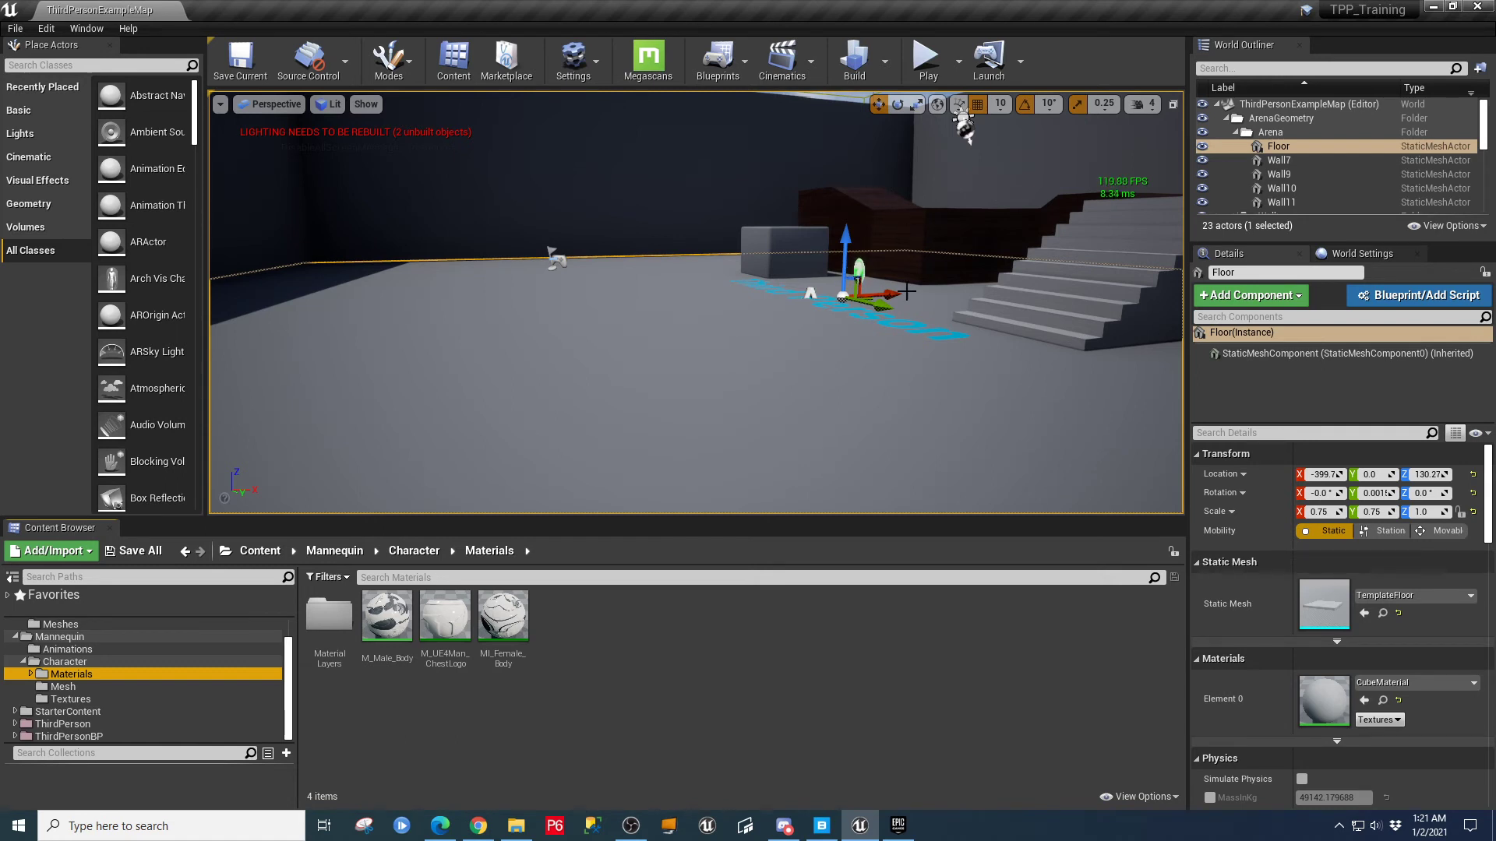
pyautogui.click(76, 687)
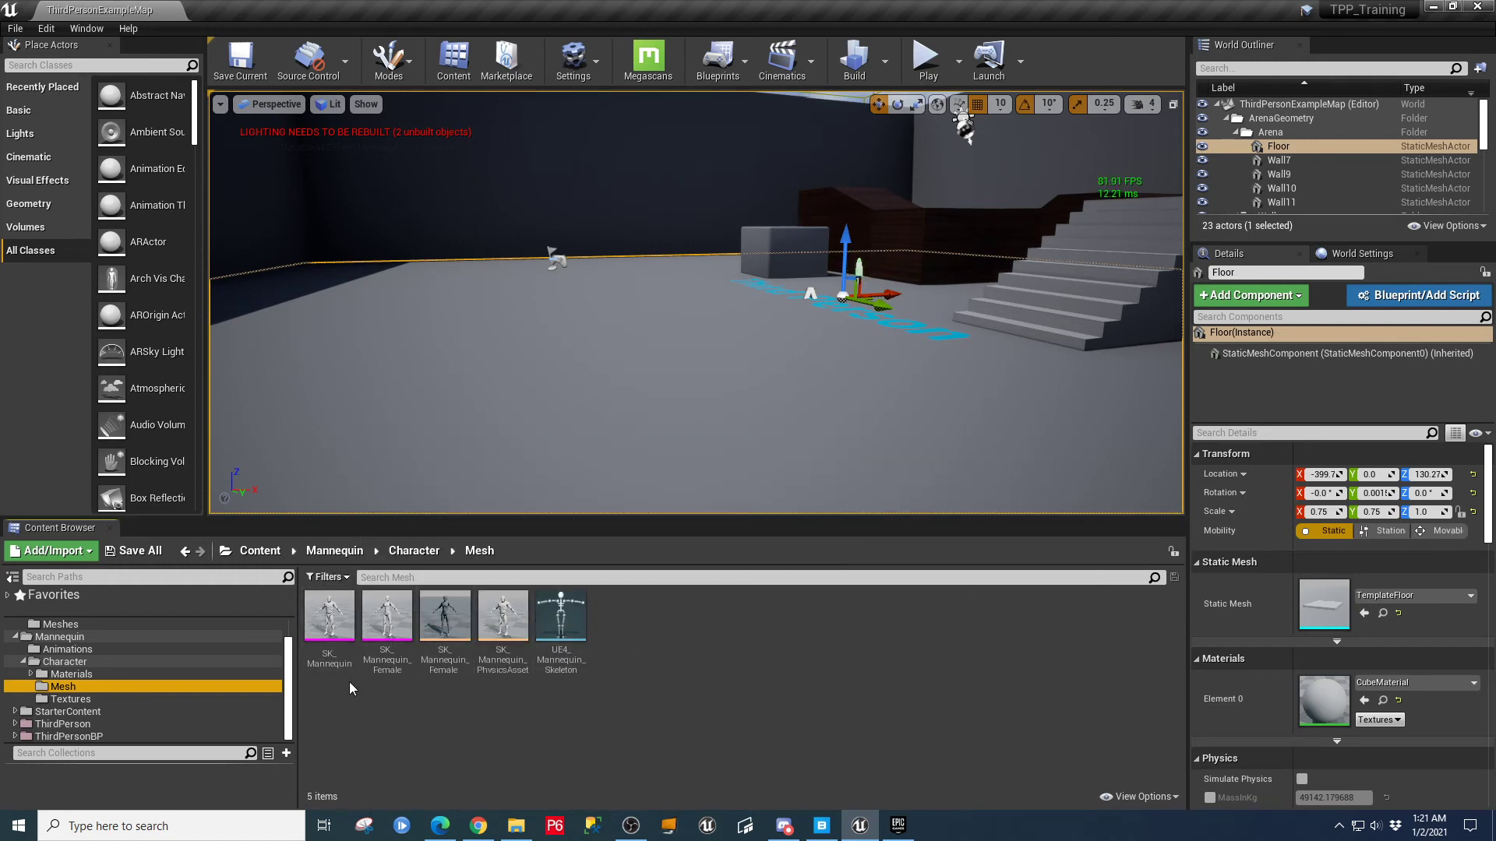
# - Open the SK_Mannequin skeletal mesh in its editor and inspect the model up close and from farther away
pyautogui.click(327, 611)
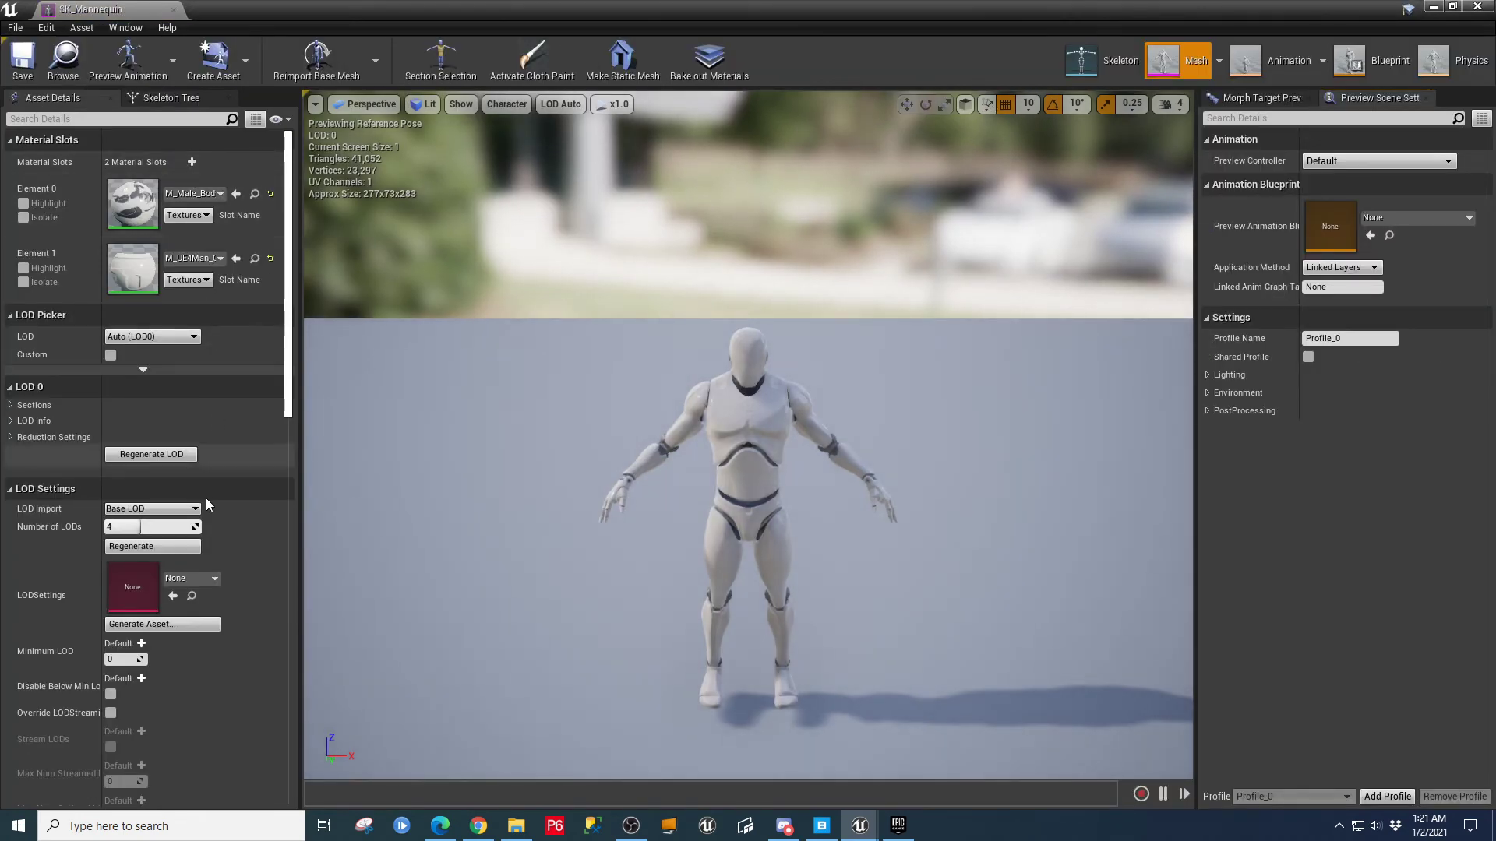
pyautogui.scroll(-5, 740, 497)
pyautogui.scroll(7, 740, 497)
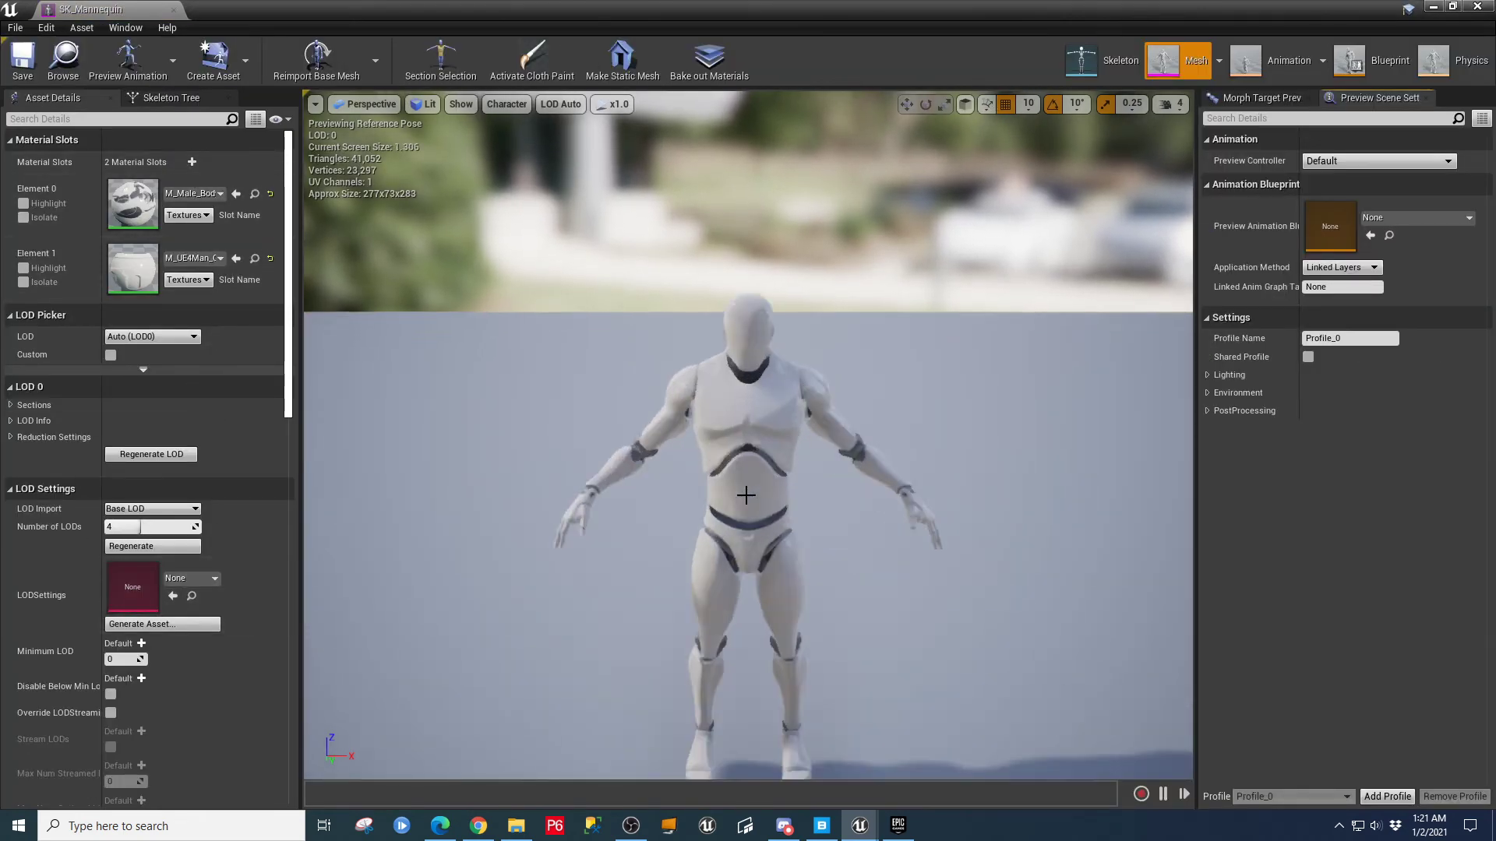
pyautogui.scroll(-8, 740, 497)
pyautogui.scroll(6, 740, 497)
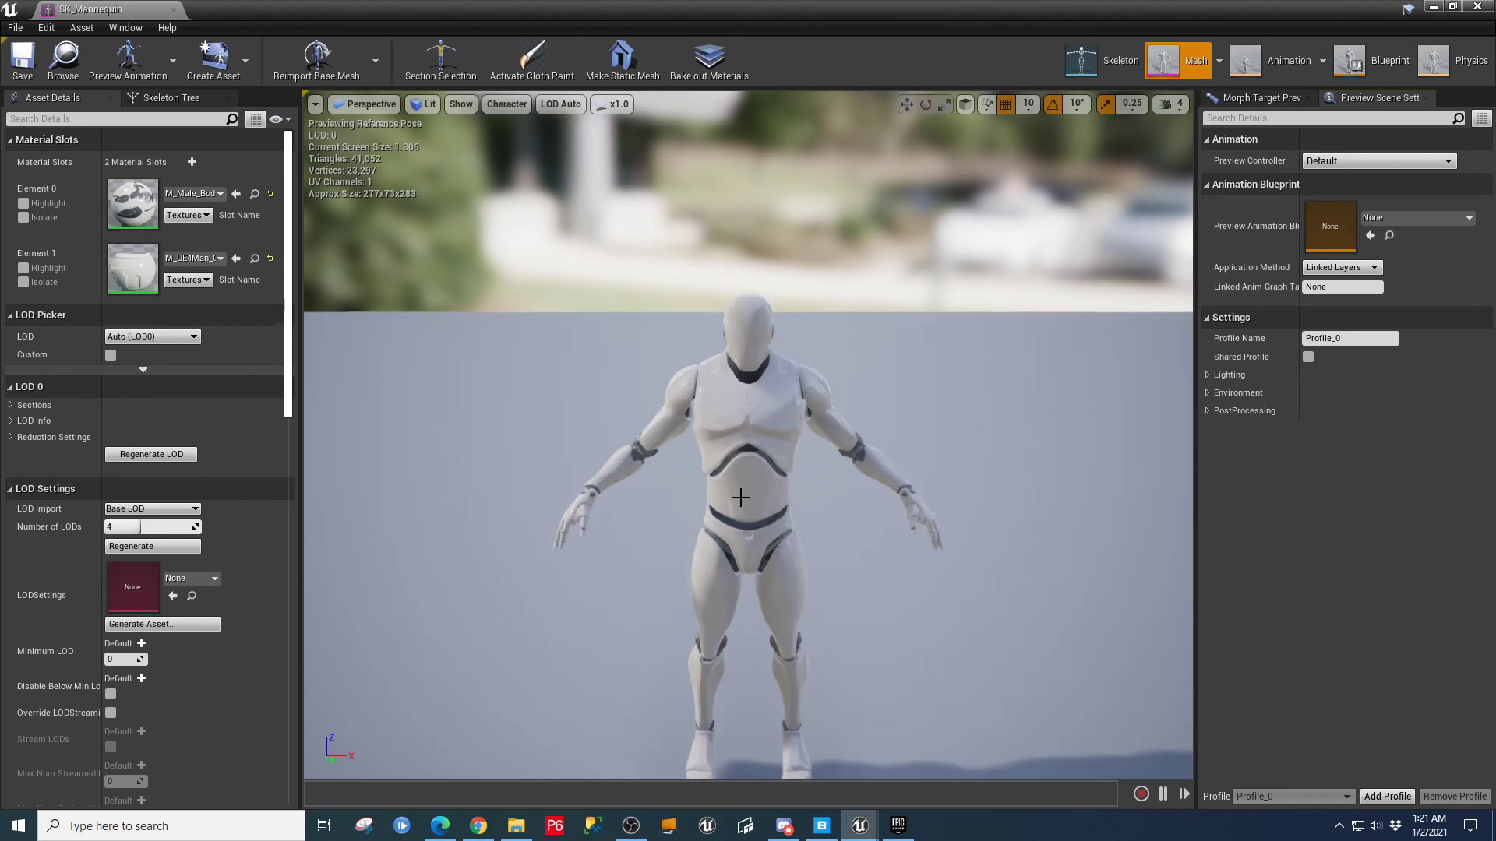
pyautogui.scroll(5, 740, 497)
pyautogui.scroll(-5, 739, 497)
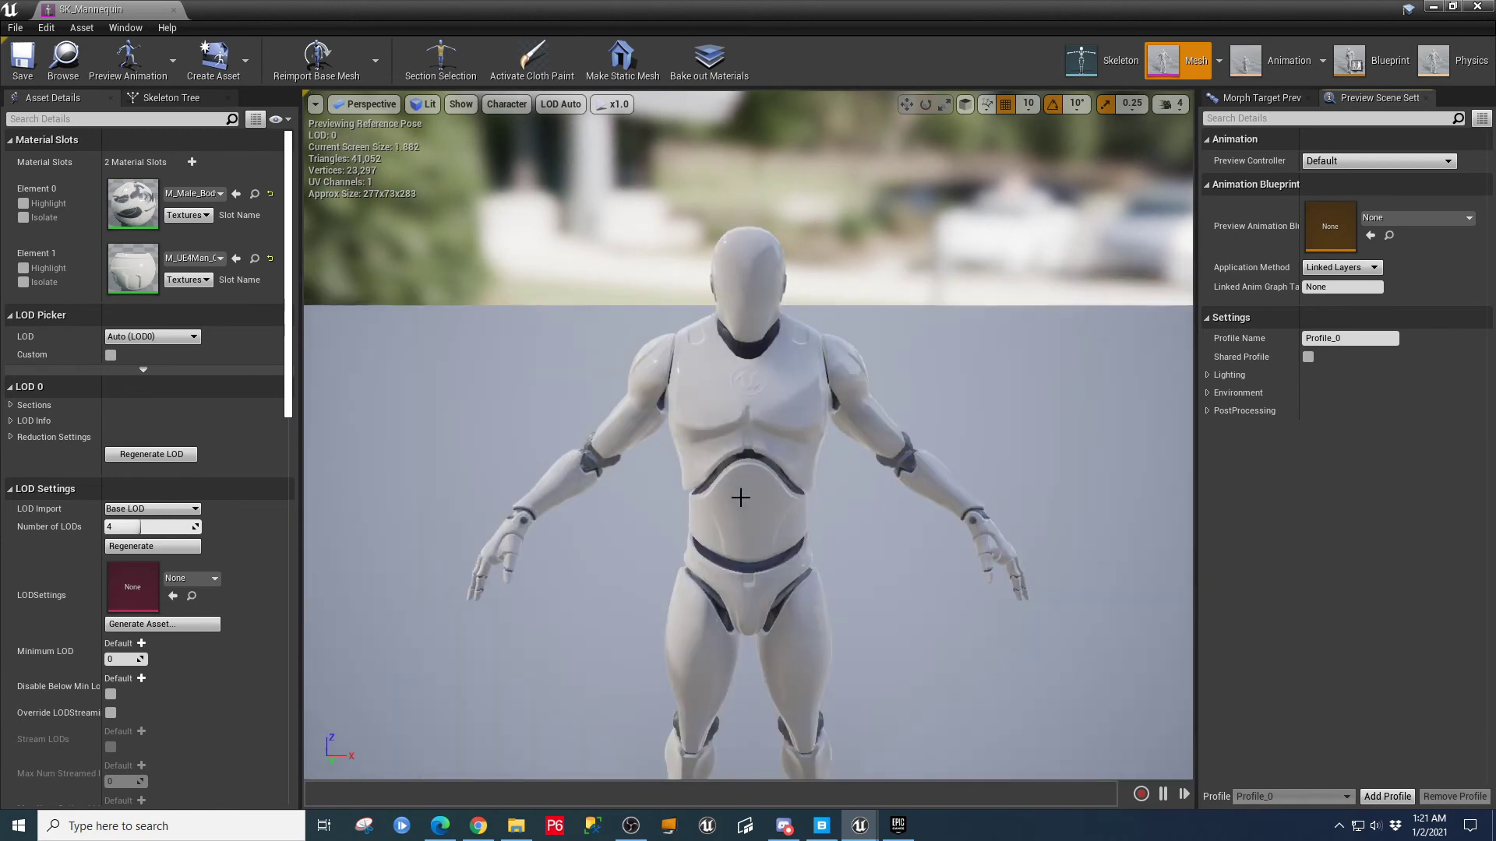
pyautogui.scroll(4, 736, 498)
pyautogui.scroll(-1, 734, 500)
pyautogui.scroll(-4, 785, 391)
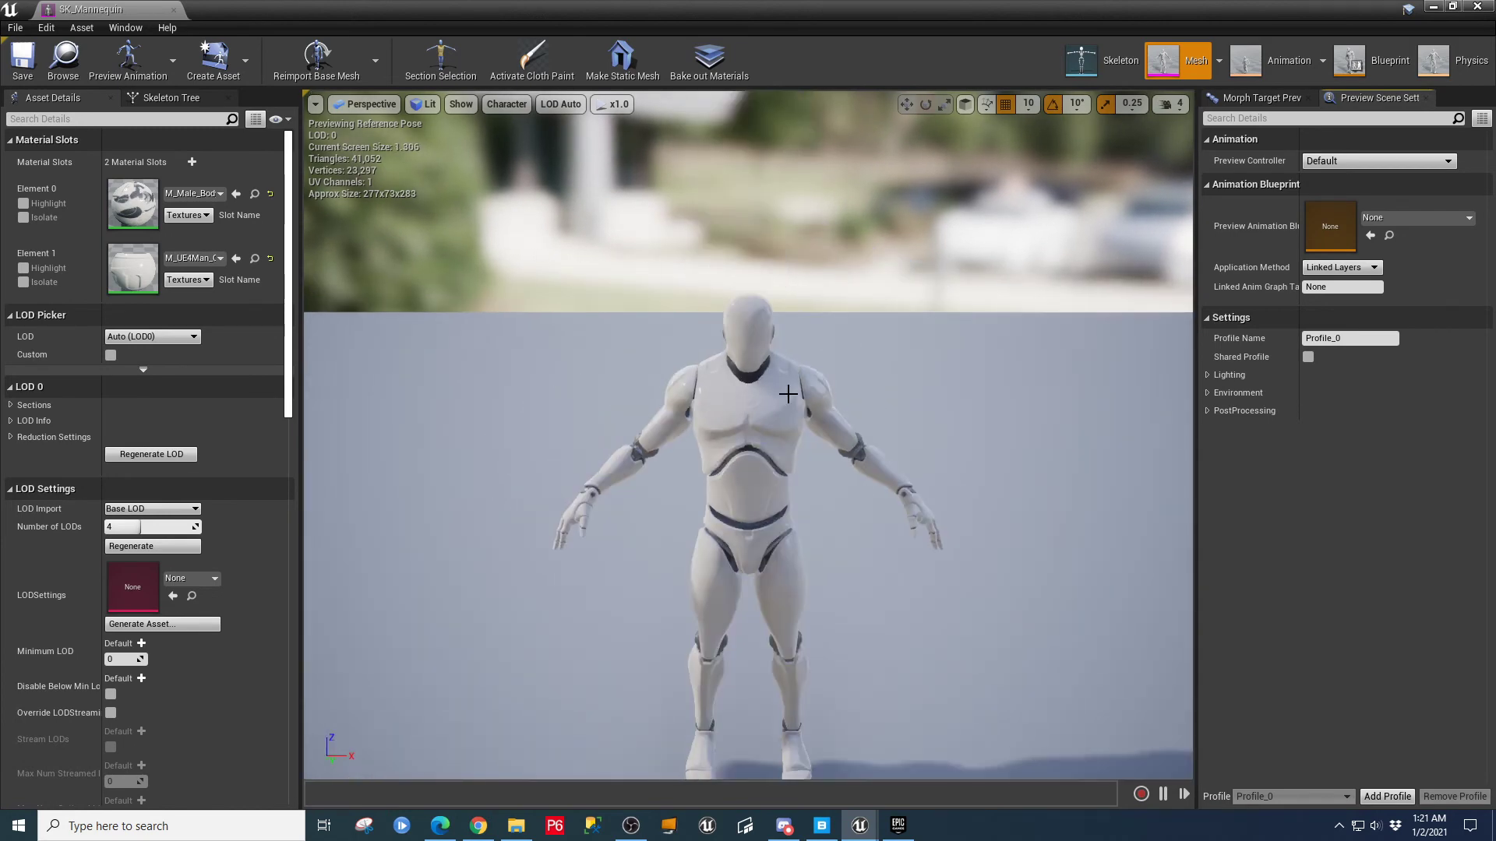
pyautogui.scroll(2, 785, 391)
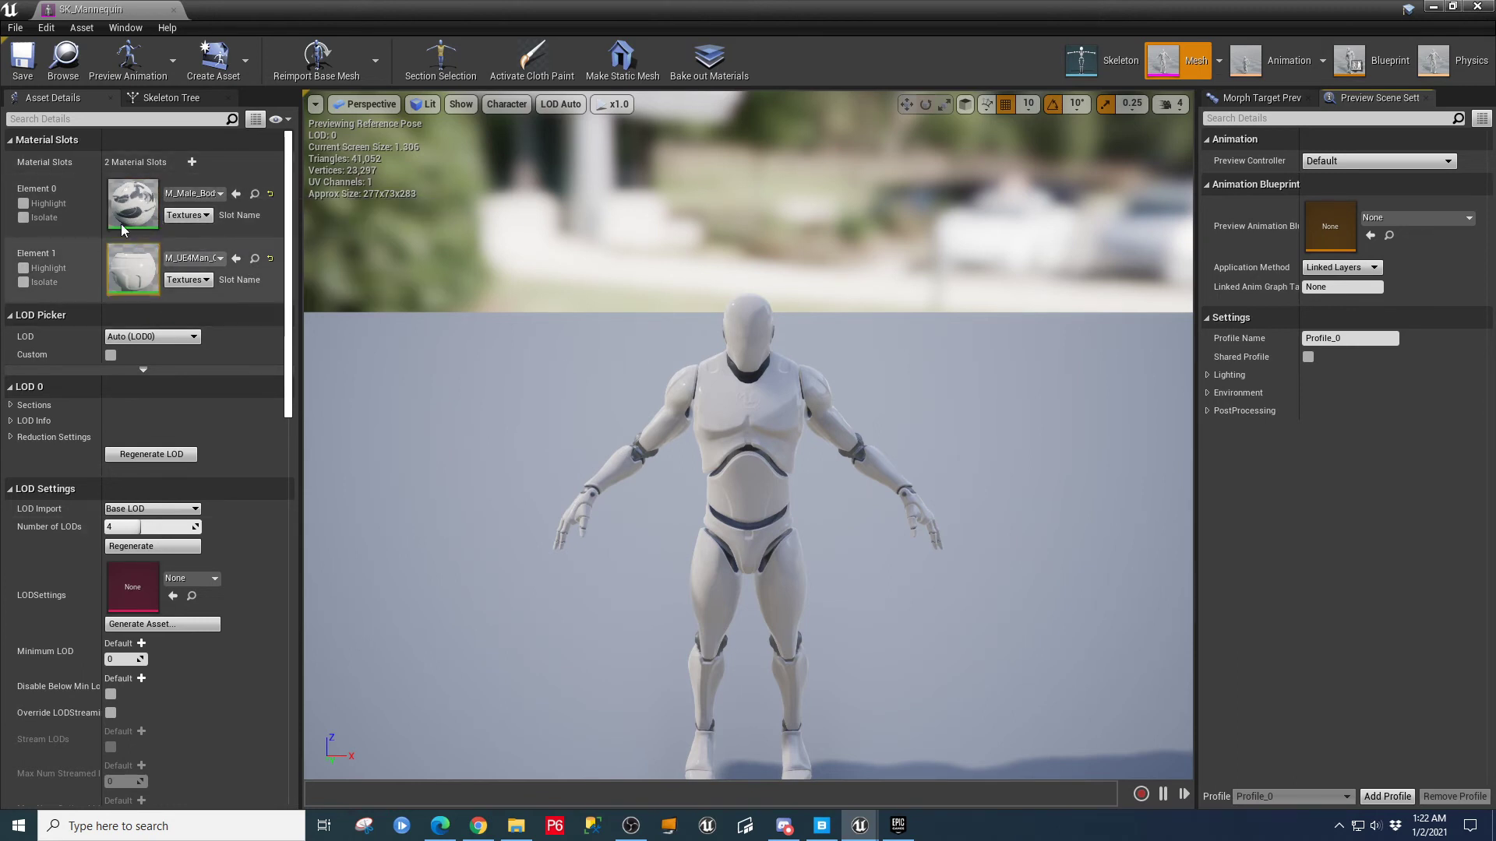
# - Show the mannequin's Skeleton Tree and step through the bones from root to clavicle_l
pyautogui.click(181, 101)
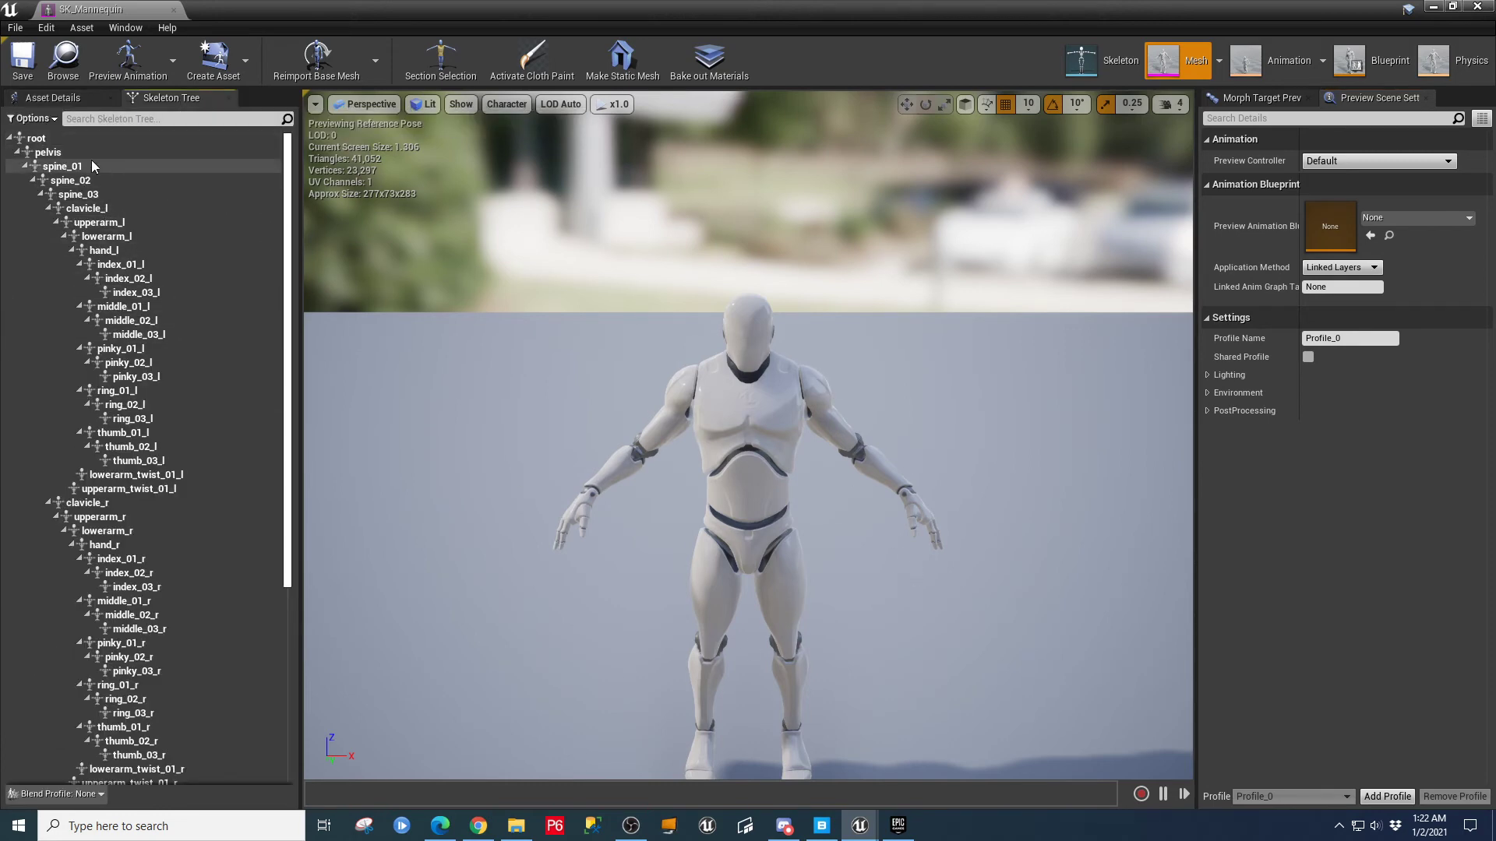
pyautogui.click(37, 138)
pyautogui.press('Down')
pyautogui.press('Down')
pyautogui.press('Down')
pyautogui.press('Down')
pyautogui.press('Down')
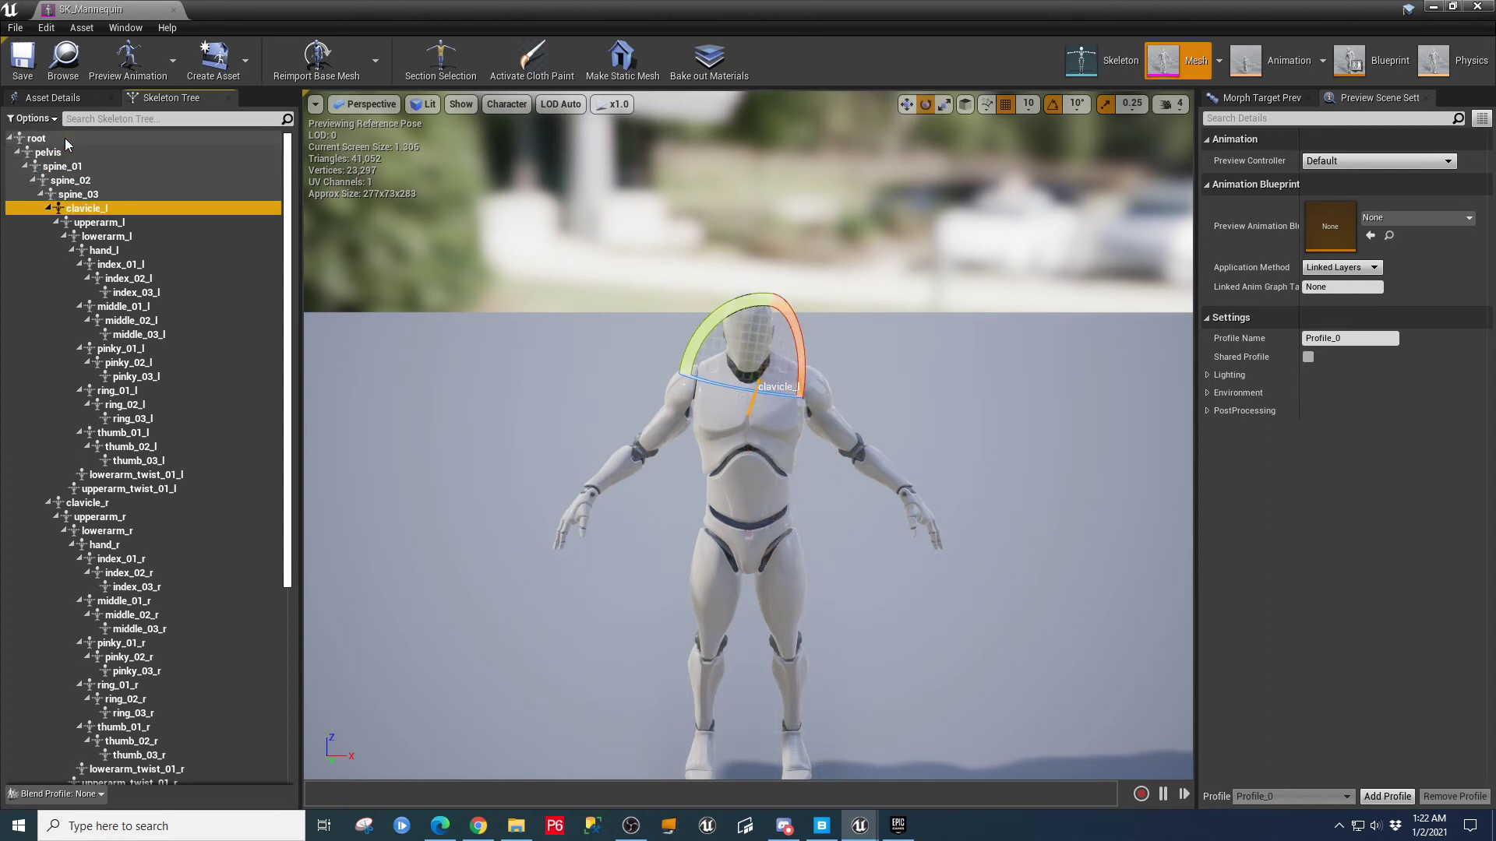
# - Step through the skeleton's bones one by one from root, down the left arm and fingers, to index_03_r
pyautogui.click(47, 149)
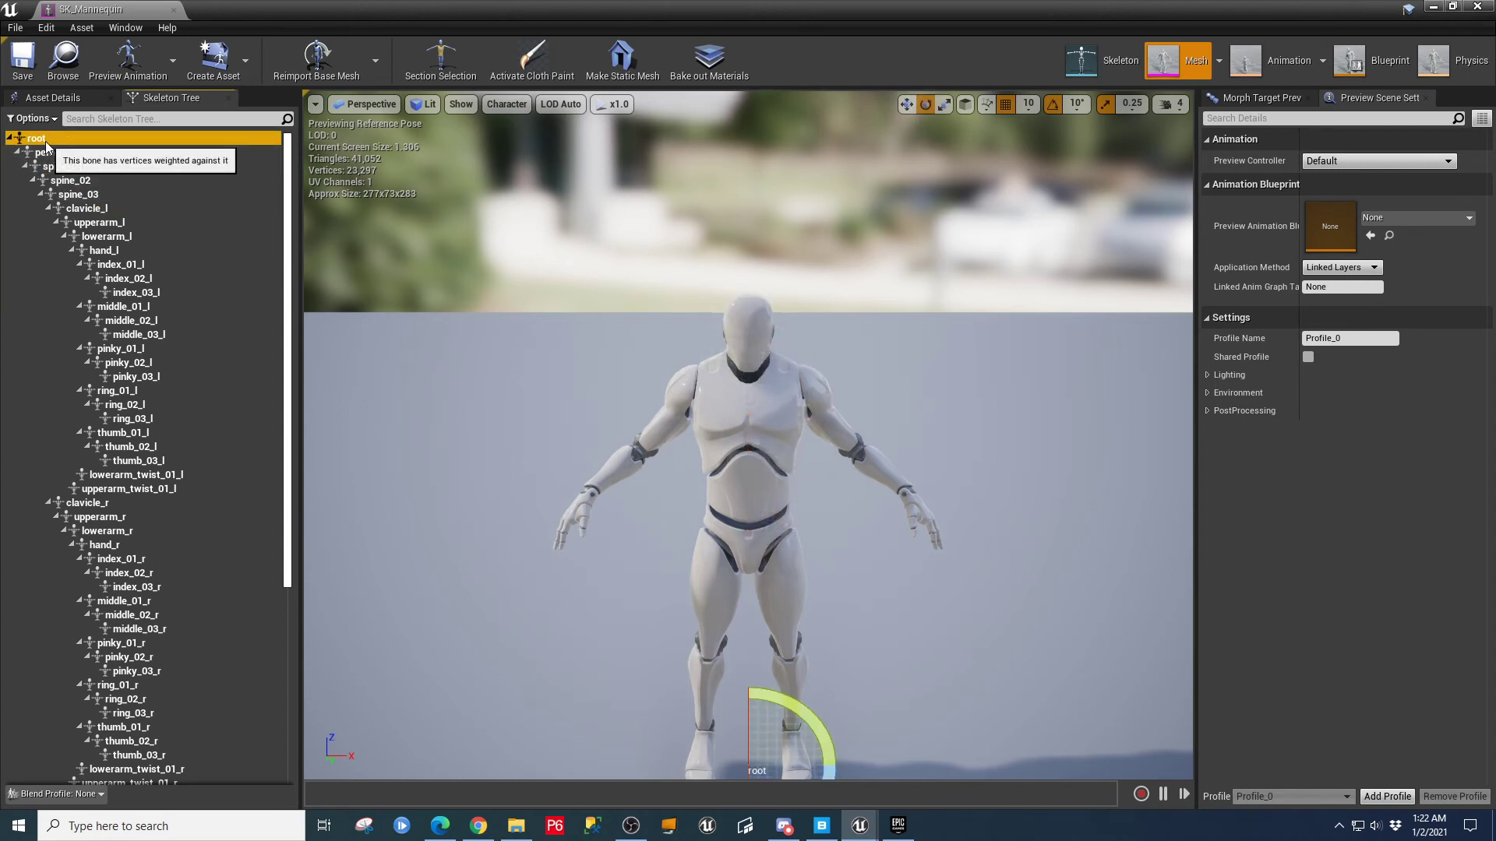
pyautogui.press('Down')
pyautogui.press('Down')
pyautogui.press('Down')
pyautogui.press('Down')
pyautogui.press('Down')
pyautogui.press('Down')
pyautogui.press('Down')
pyautogui.press('Down')
pyautogui.press('Down')
pyautogui.press('Down')
pyautogui.press('Down')
pyautogui.press('Down')
pyautogui.press('Down')
pyautogui.press('Down')
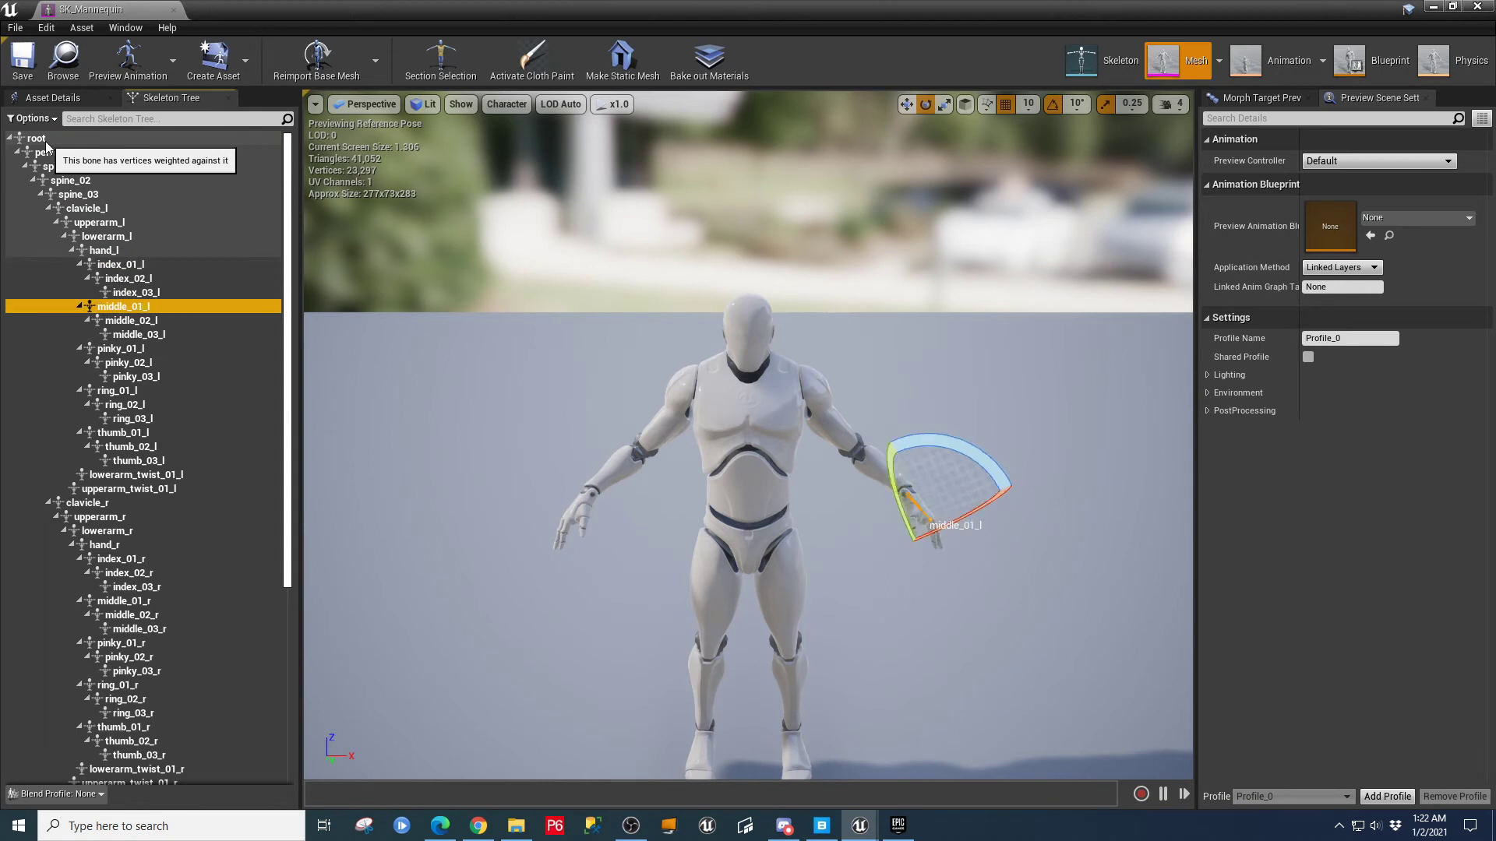
pyautogui.press('Down')
pyautogui.press('Down')
pyautogui.press('Down')
pyautogui.press('Down')
pyautogui.press('Down')
pyautogui.press('Down')
pyautogui.press('Down')
pyautogui.press('Down')
pyautogui.press('Down')
pyautogui.press('Down')
pyautogui.press('Down')
pyautogui.press('Down')
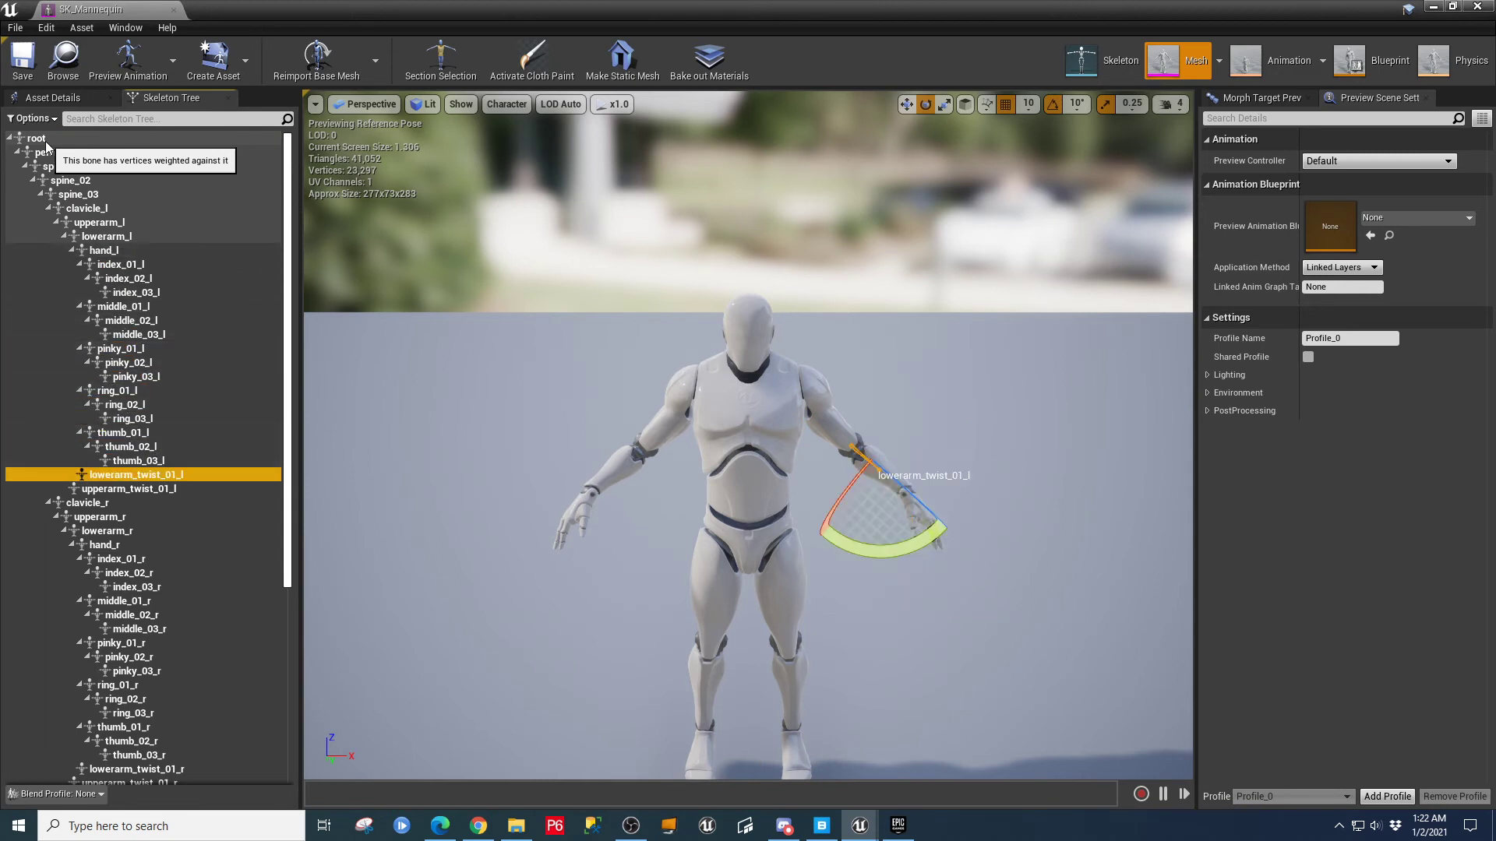
pyautogui.press('Down')
pyautogui.press('Down')
pyautogui.press('Down')
pyautogui.press('Down')
pyautogui.press('Down')
pyautogui.press('Down')
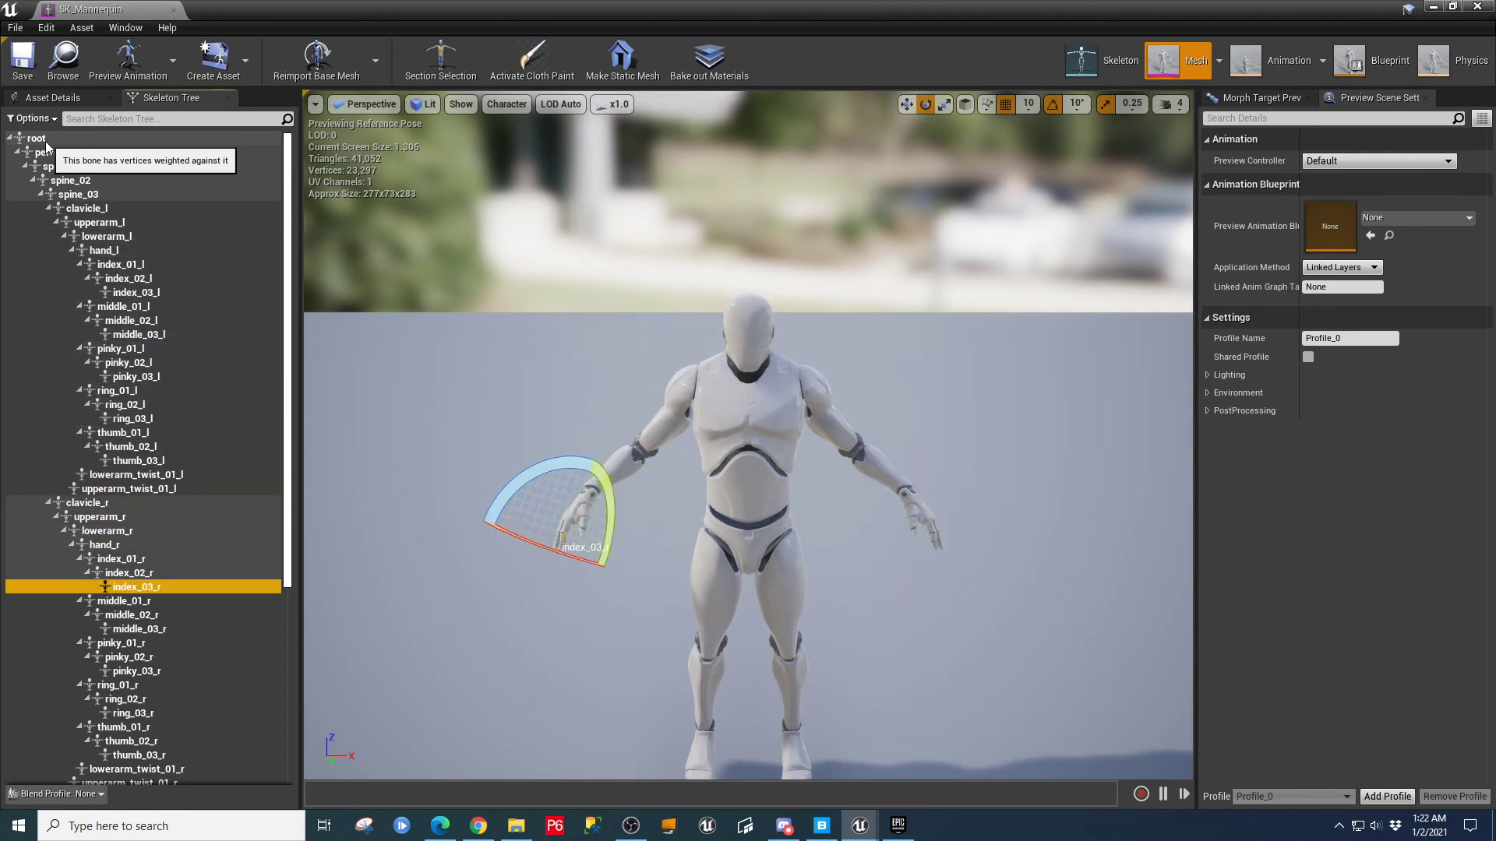
pyautogui.press('Up')
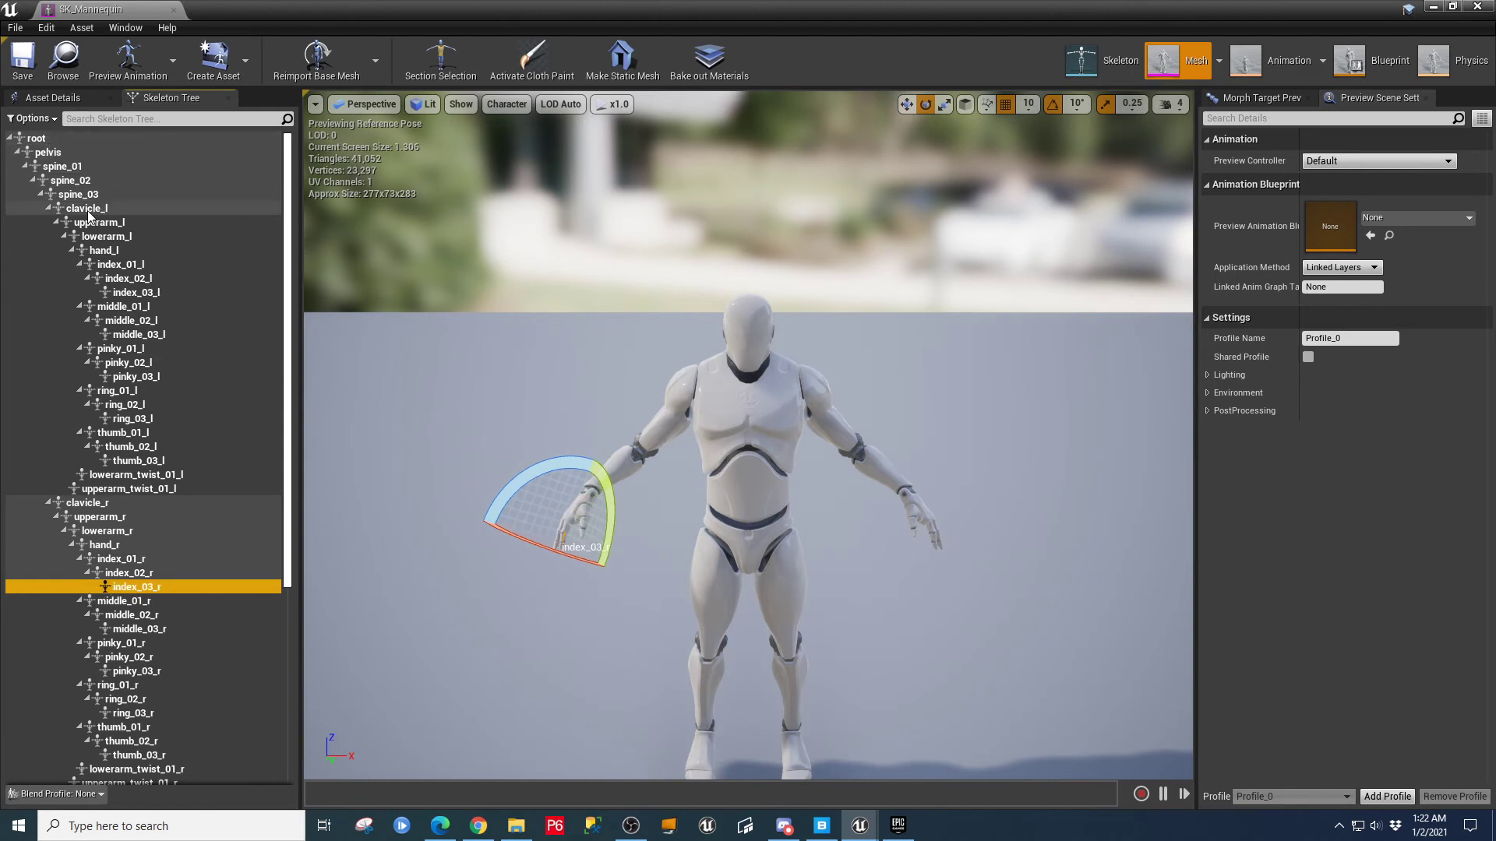
# - Select the hand_l, upperarm_l and clavicle_l bones in turn, and try to rotate clavicle_l in the preview
pyautogui.click(151, 251)
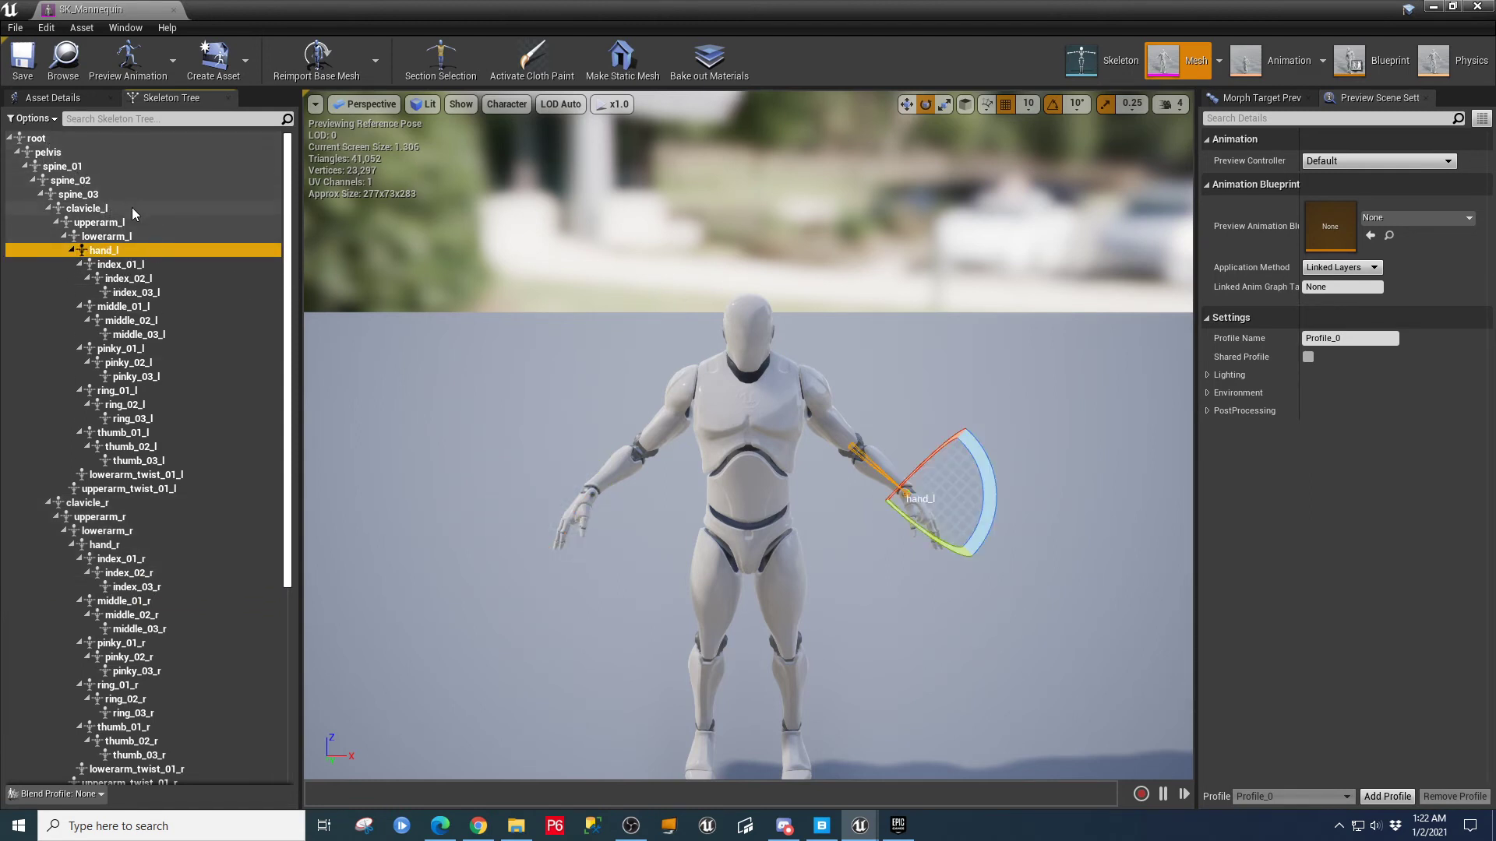
pyautogui.click(93, 223)
pyautogui.click(87, 208)
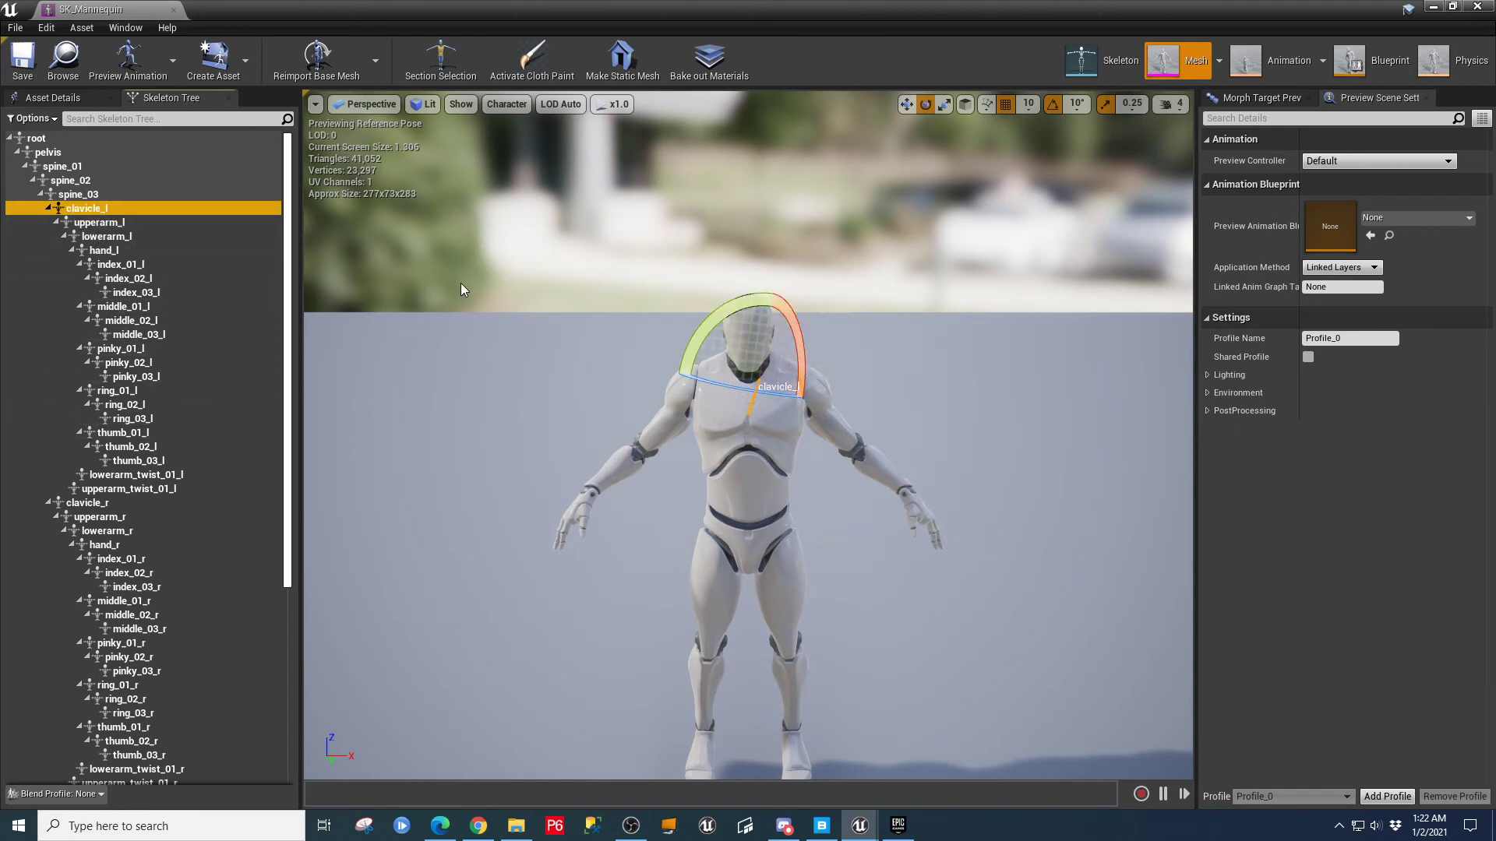
pyautogui.moveTo(761, 312)
pyautogui.mouseDown()
pyautogui.moveTo(796, 349)
pyautogui.moveTo(779, 327)
pyautogui.mouseUp()
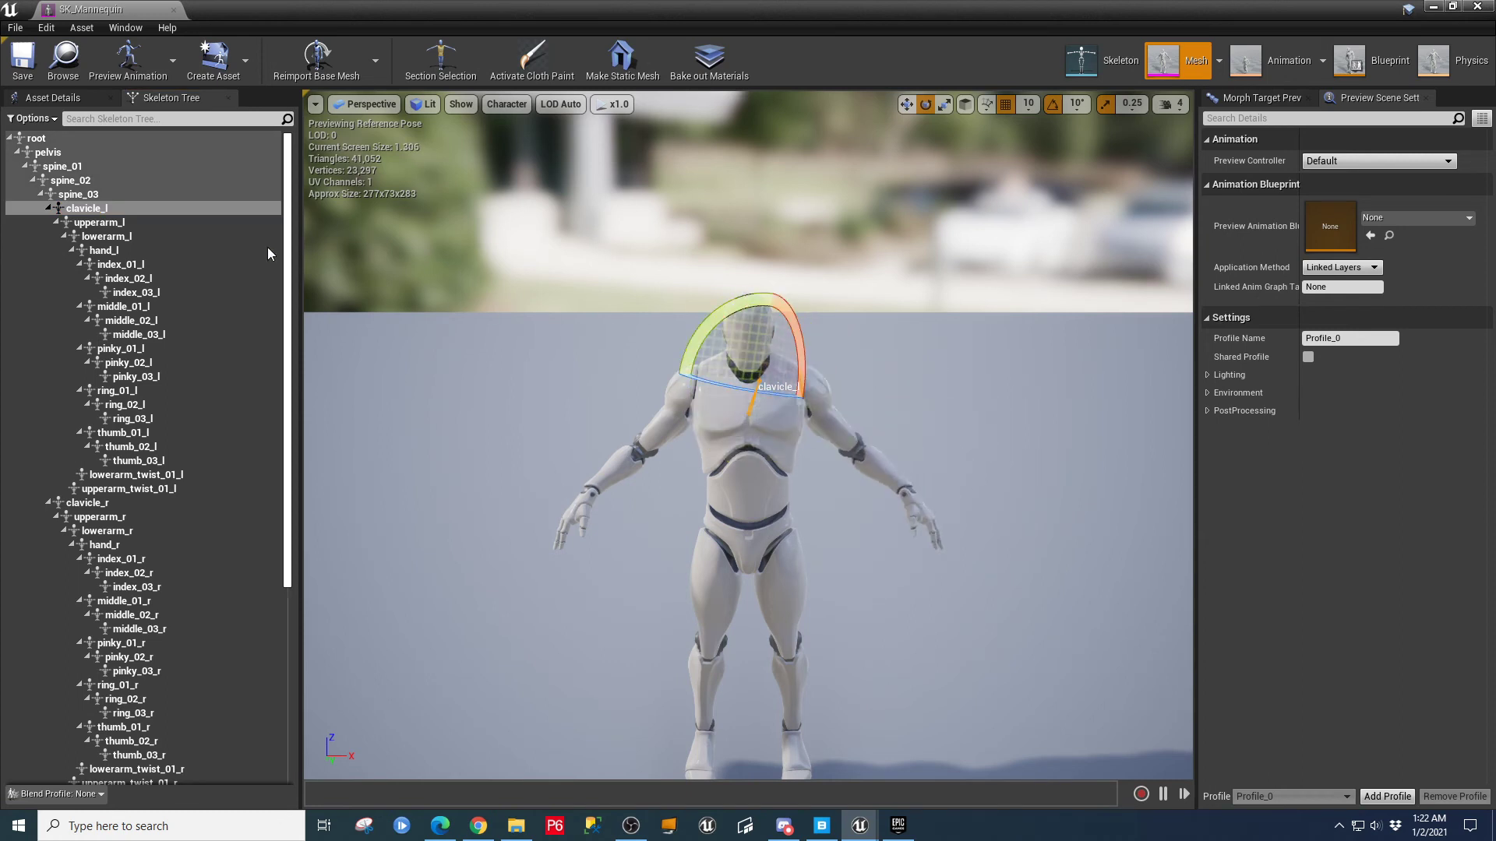
# - Rotate the upperarm_l and lowerarm_l bones to raise the mannequin's left arm and bend its forearm upward
pyautogui.click(92, 223)
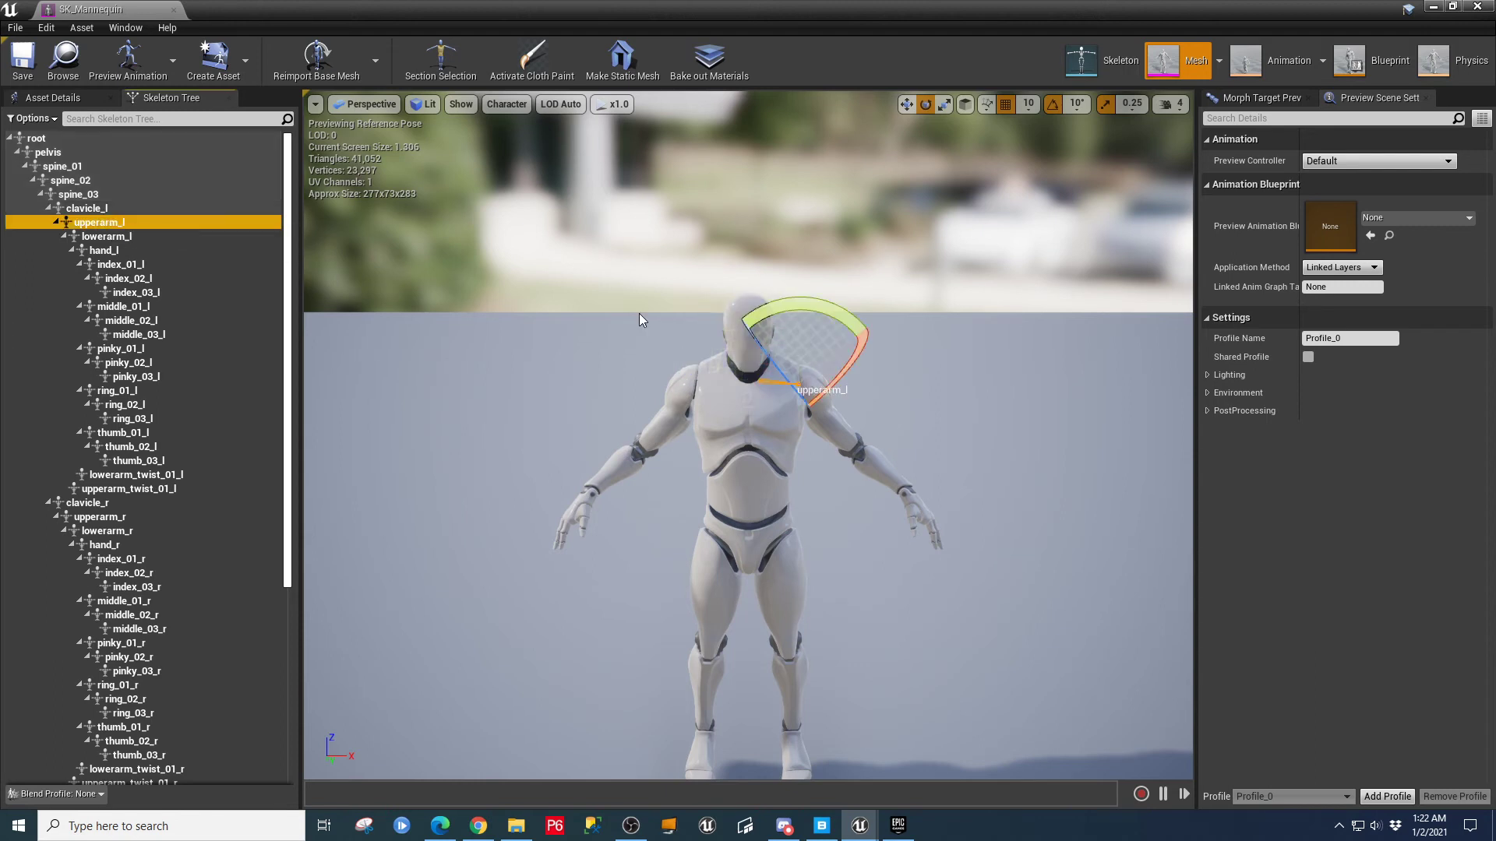
pyautogui.moveTo(826, 315)
pyautogui.mouseDown()
pyautogui.moveTo(844, 351)
pyautogui.moveTo(827, 315)
pyautogui.moveTo(835, 334)
pyautogui.mouseUp()
pyautogui.moveTo(763, 395); pyautogui.dragTo(744, 390)
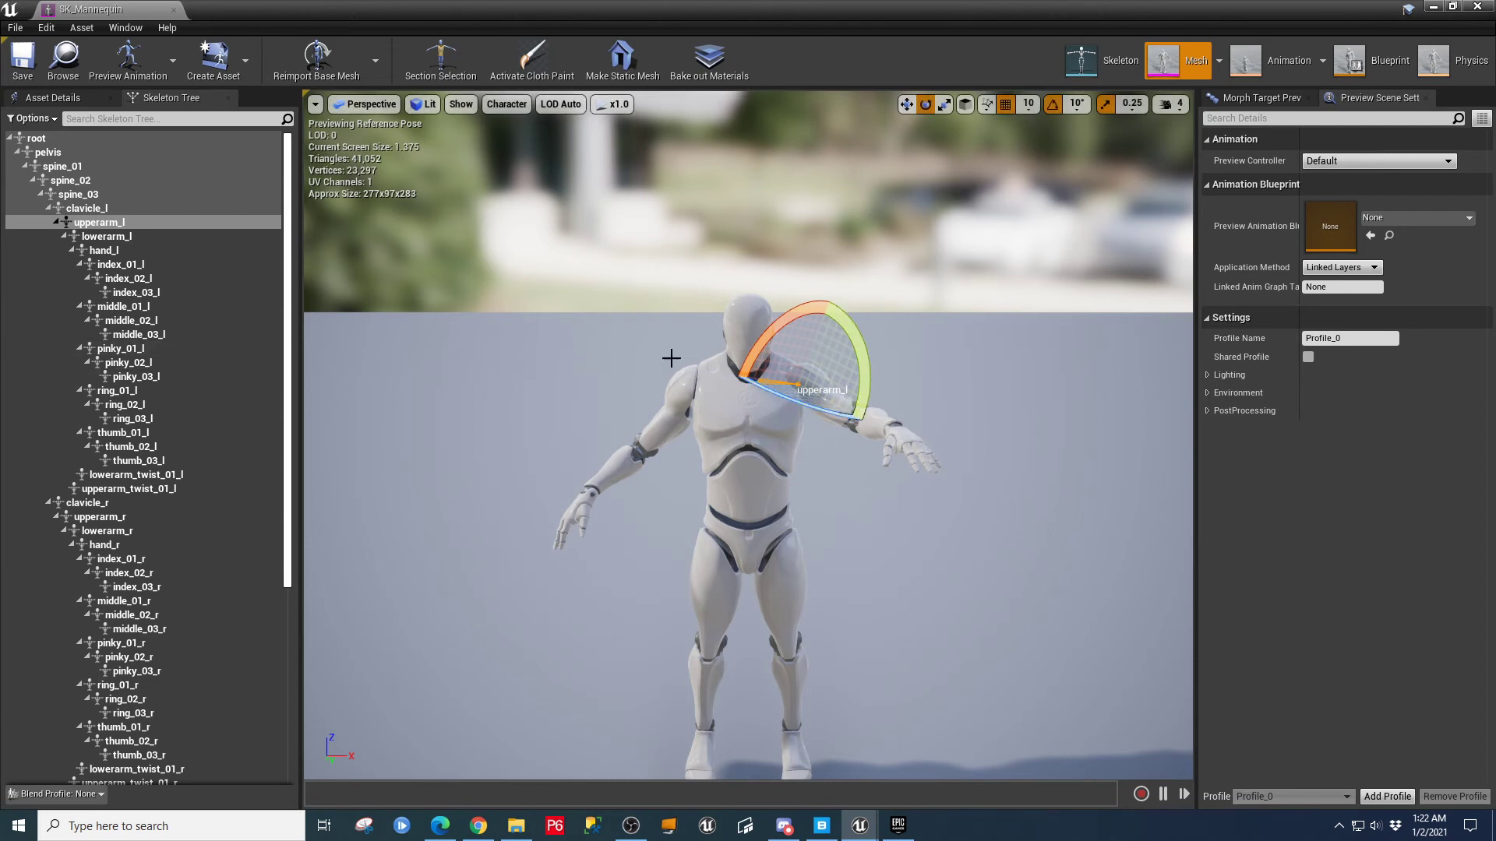
pyautogui.click(145, 235)
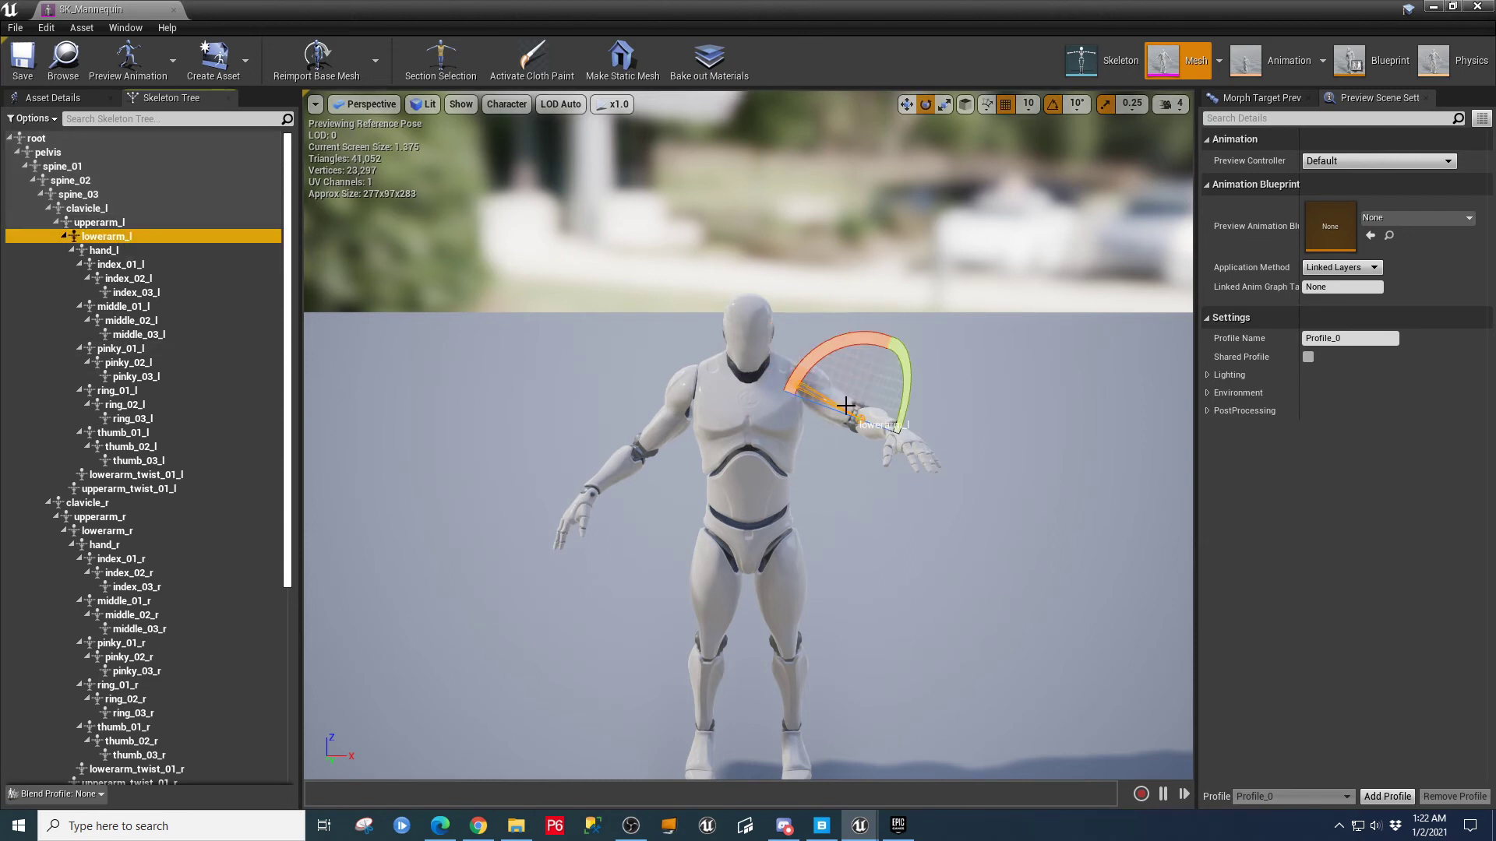
pyautogui.moveTo(848, 413); pyautogui.dragTo(815, 403)
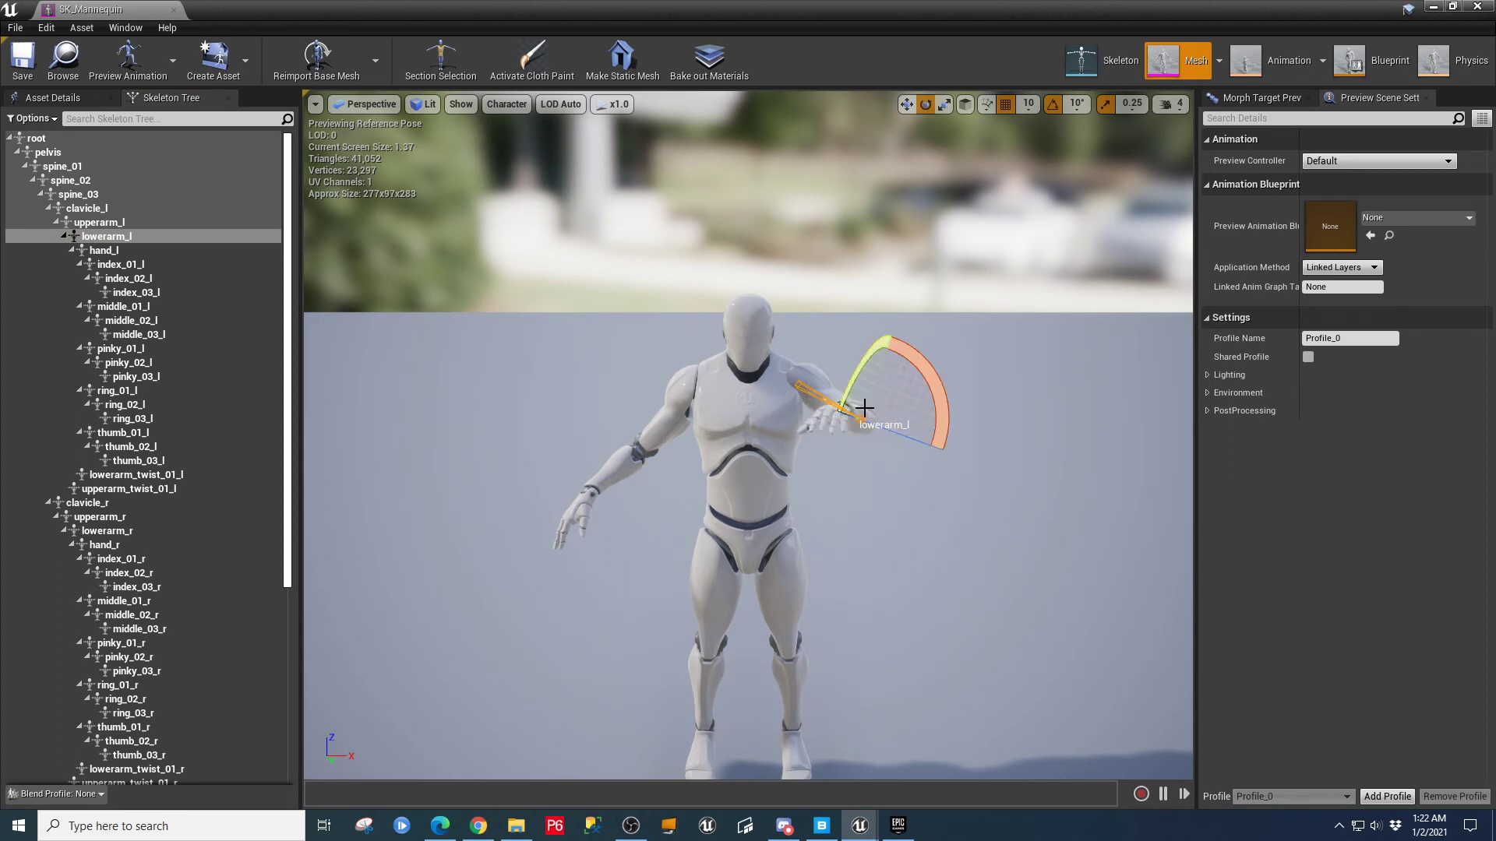
pyautogui.moveTo(937, 385); pyautogui.dragTo(923, 535)
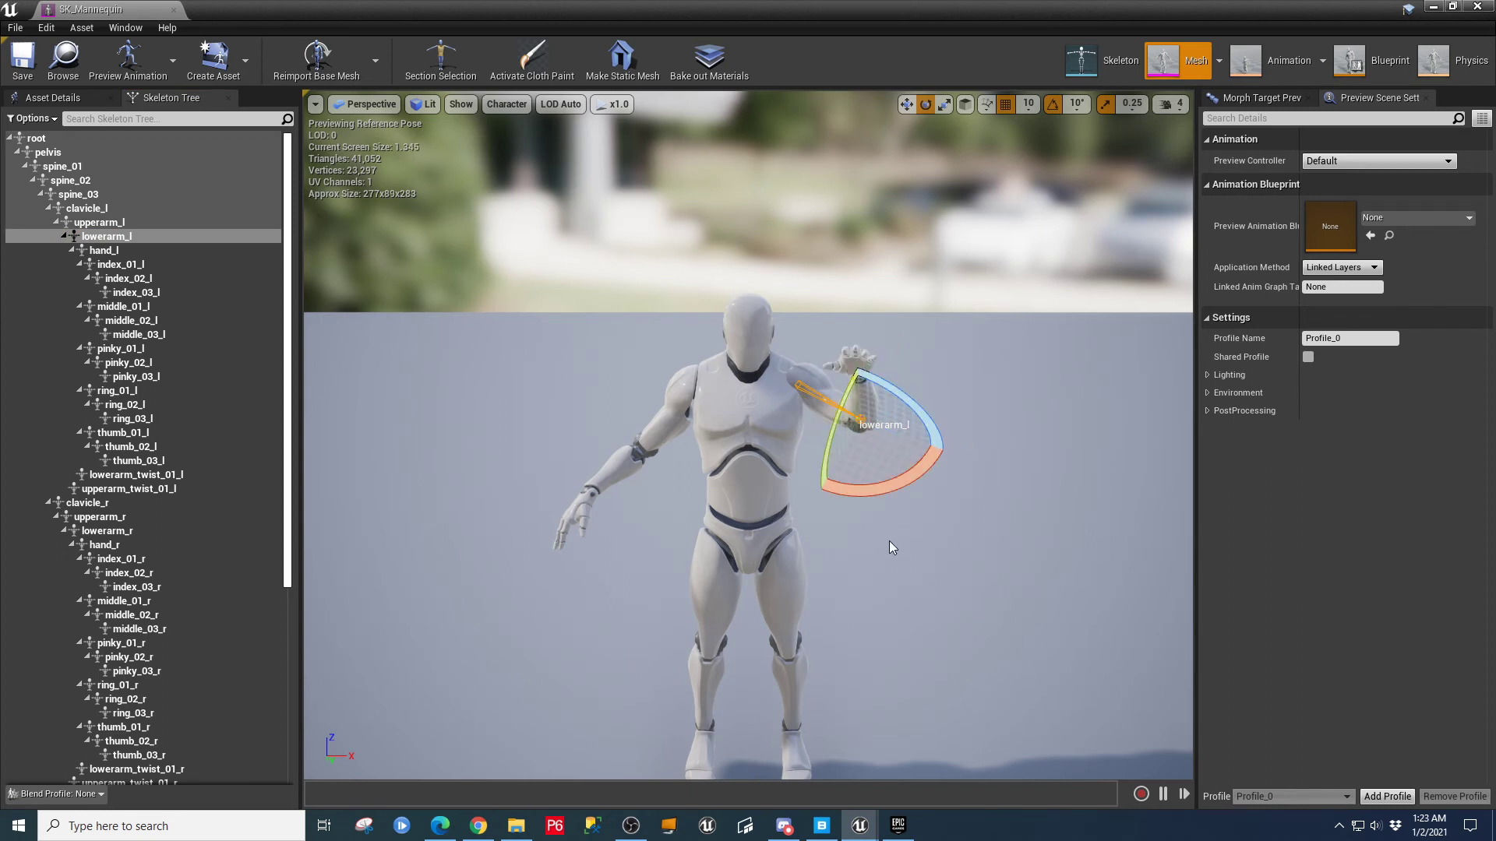
# - Rotate the upperarm_r and lowerarm_r bones to pose the mannequin's right arm, and clear the bone selection
pyautogui.press('d')
pyautogui.moveTo(890, 542); pyautogui.dragTo(791, 541, button='right')
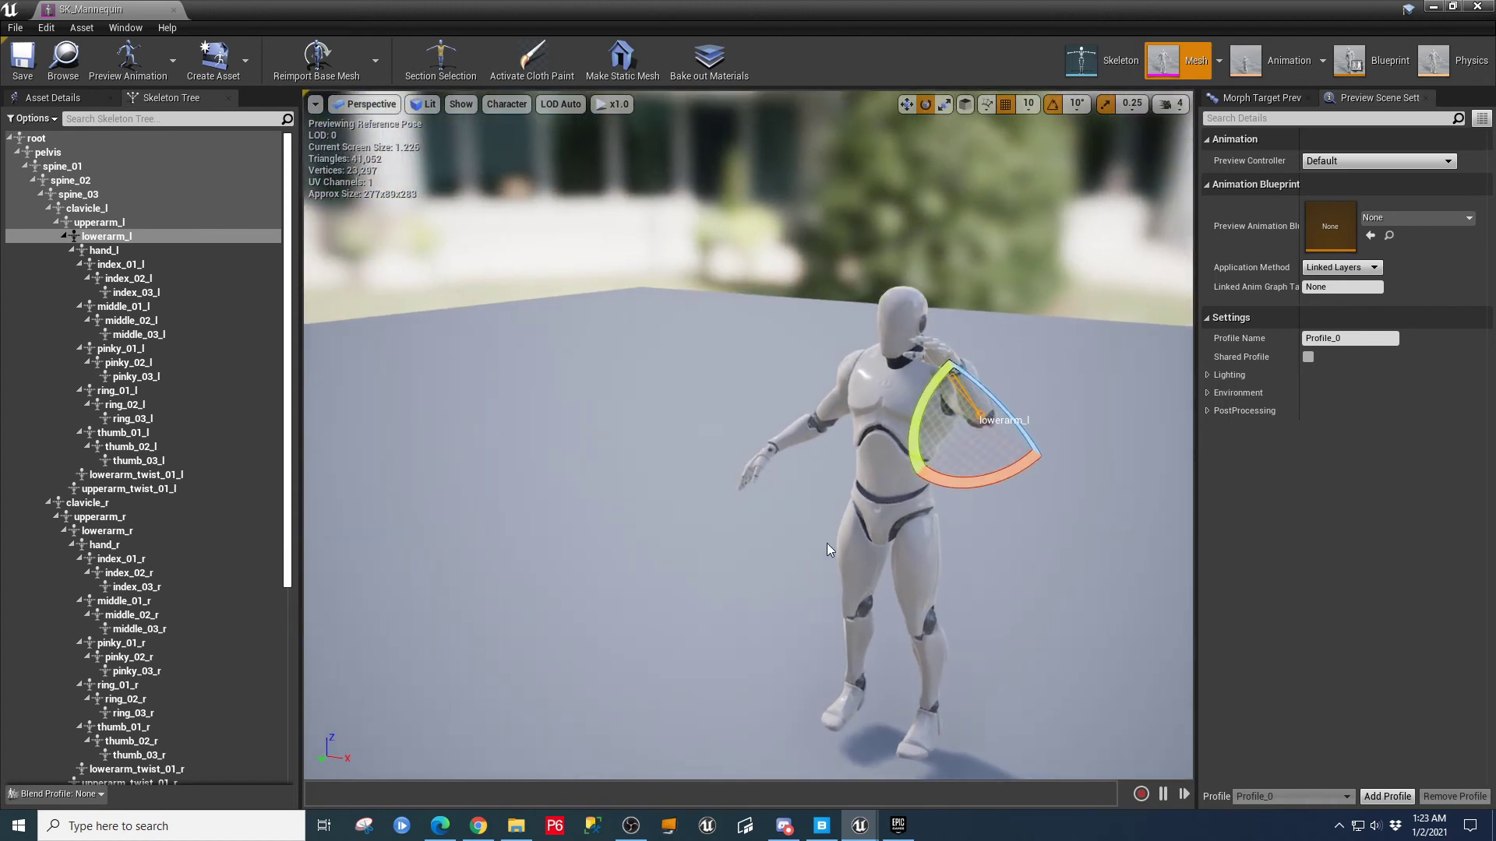
pyautogui.click(826, 405)
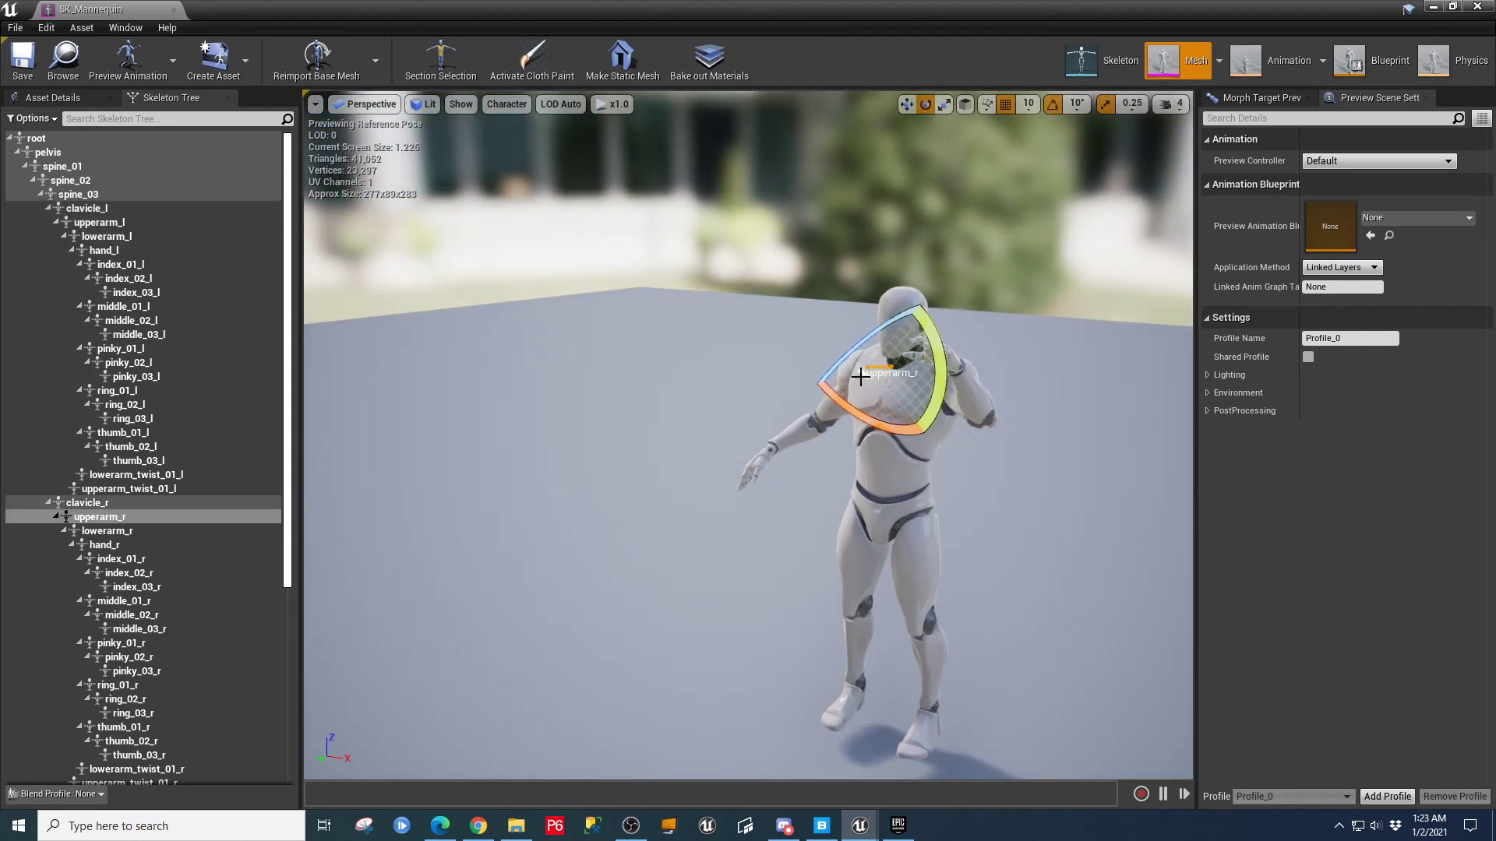
pyautogui.moveTo(860, 345)
pyautogui.mouseDown()
pyautogui.moveTo(866, 315)
pyautogui.moveTo(855, 373)
pyautogui.mouseUp()
pyautogui.click(774, 426)
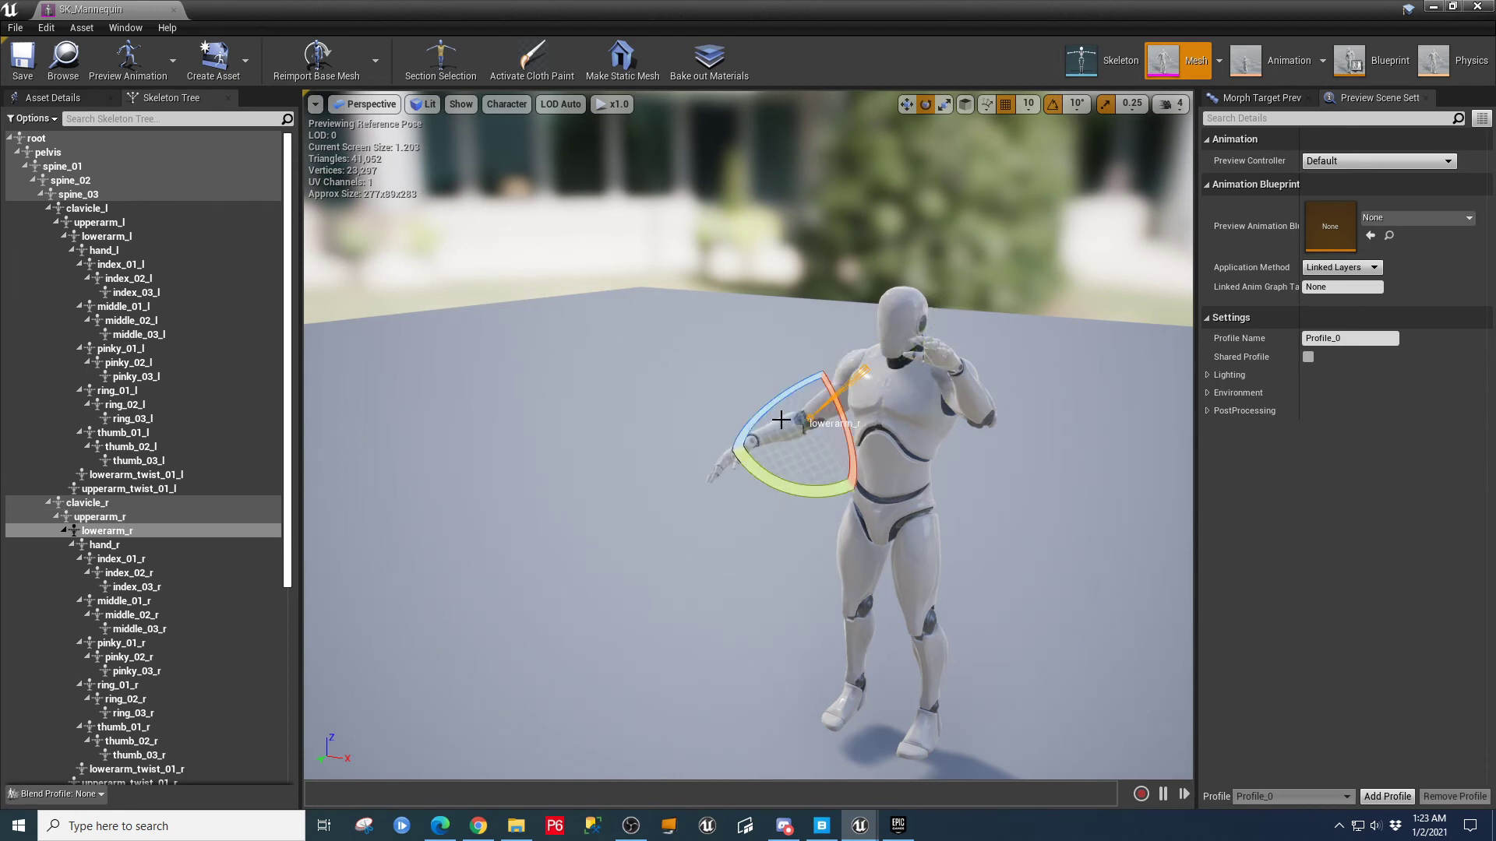
pyautogui.moveTo(781, 419); pyautogui.dragTo(711, 460)
pyautogui.click(597, 488)
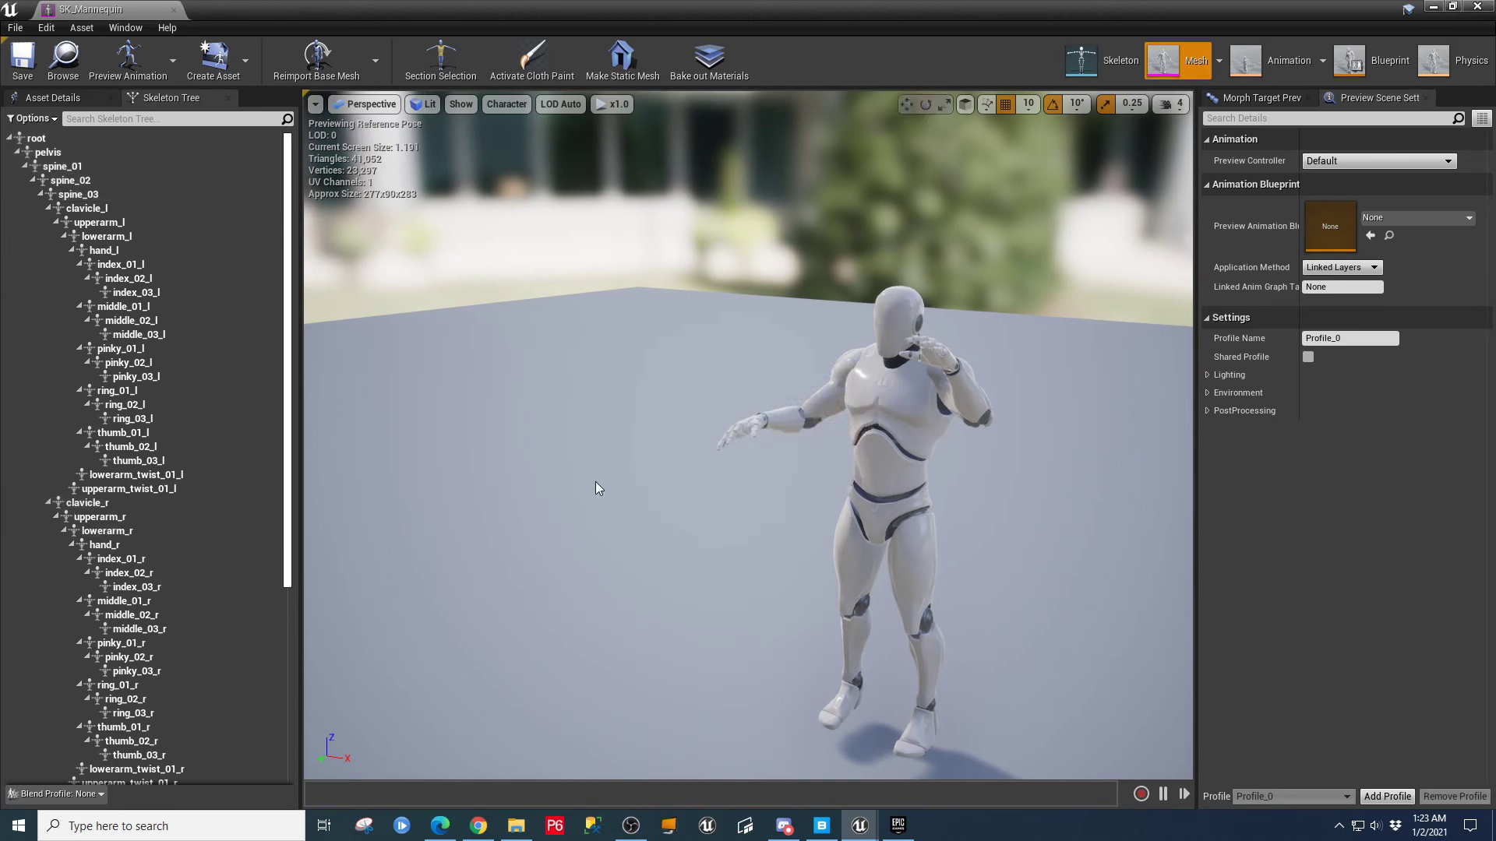
# - Examine the posed mannequin from the front and show the options for creating a PoseAsset from it
pyautogui.keyDown('alt'); pyautogui.moveTo(598, 489); pyautogui.dragTo(811, 499); pyautogui.keyUp('alt')
pyautogui.keyDown('alt'); pyautogui.moveTo(748, 436); pyautogui.dragTo(514, 436); pyautogui.keyUp('alt')
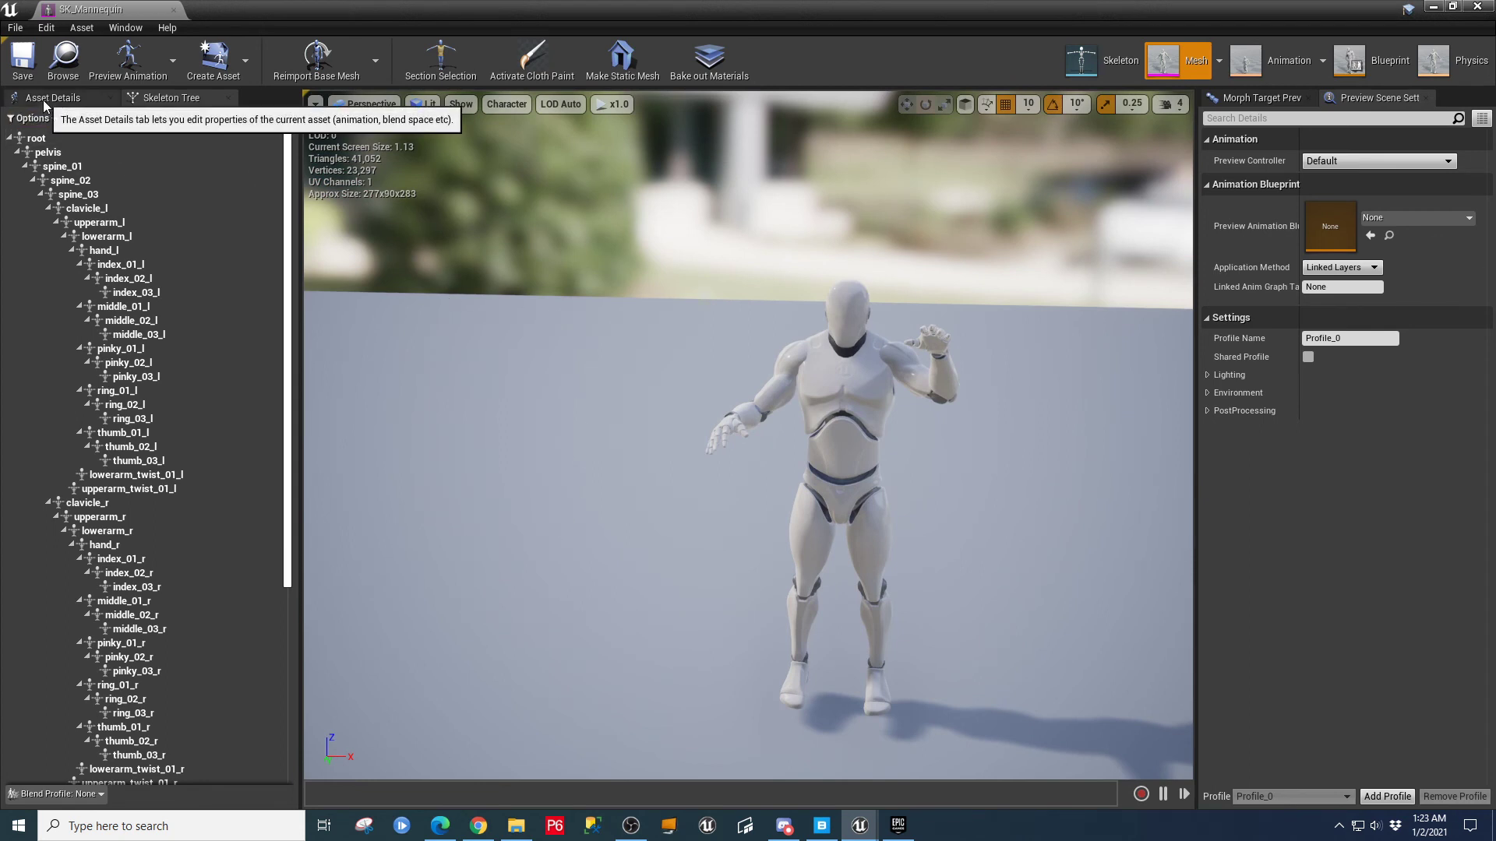
pyautogui.scroll(-3, 716, 491)
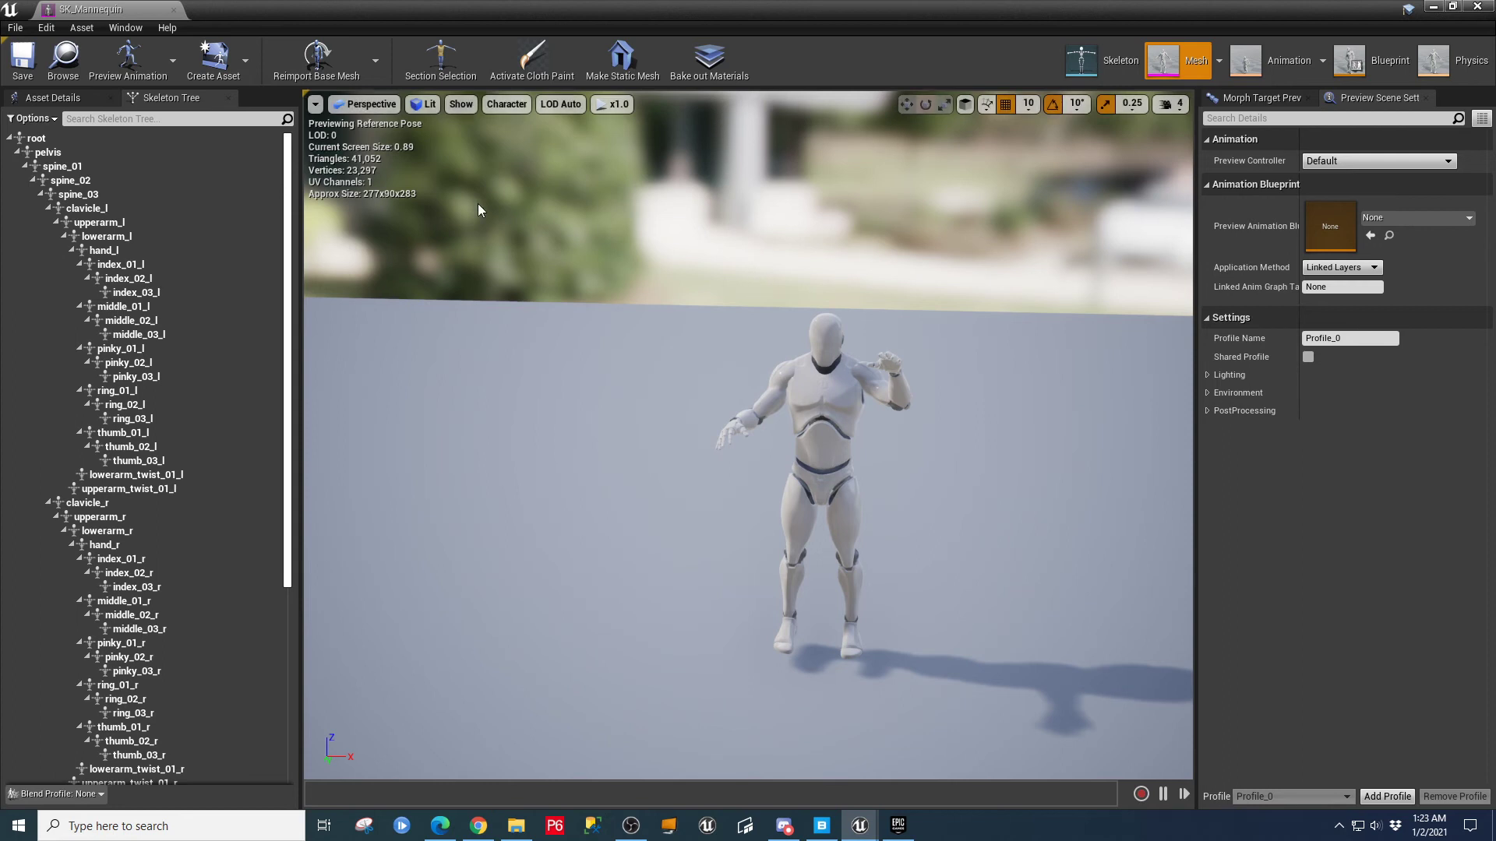
pyautogui.click(254, 70)
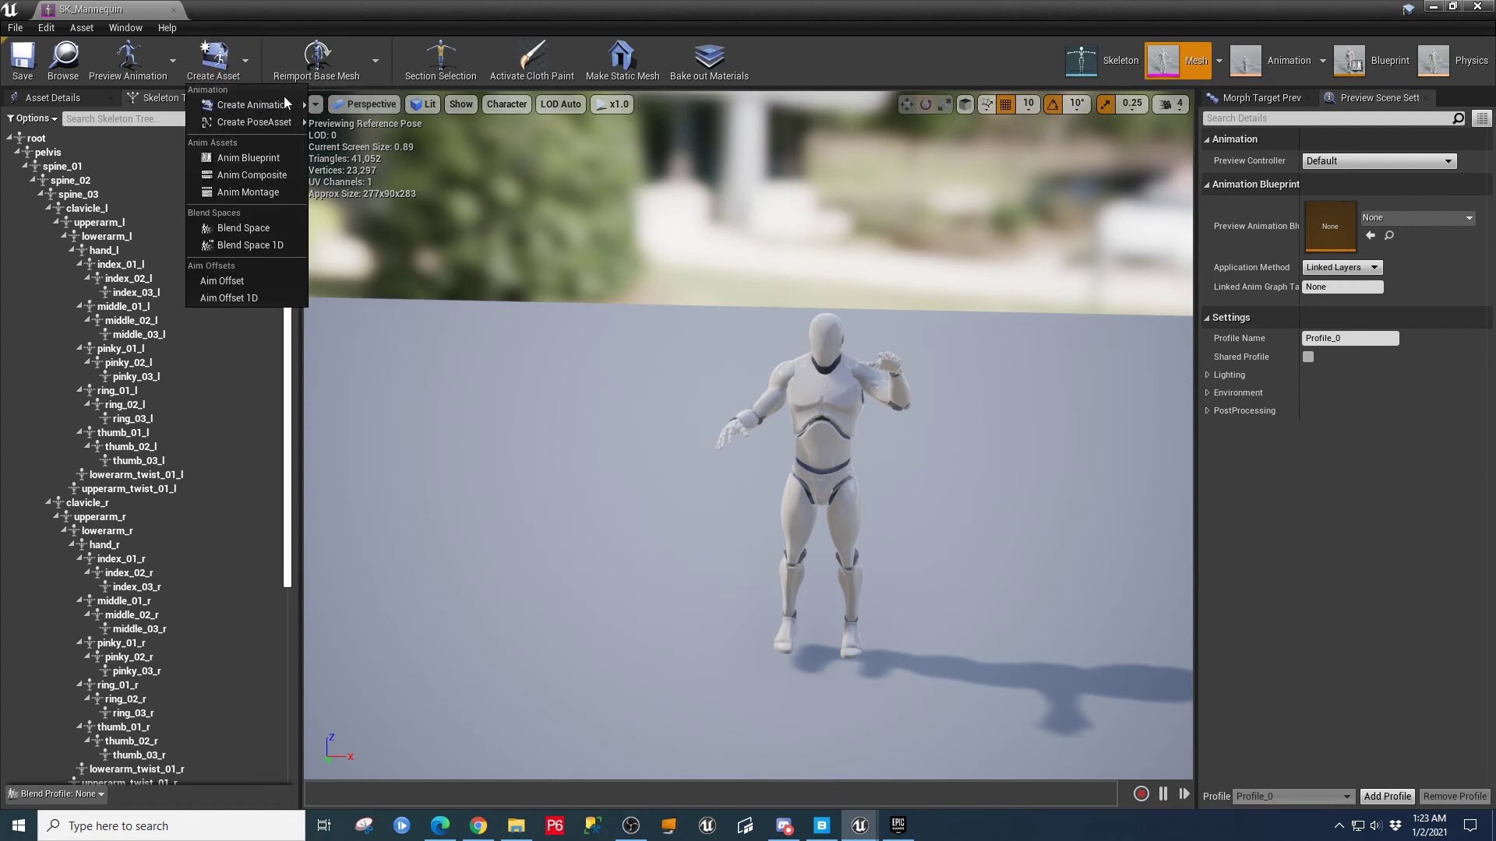
pyautogui.moveTo(271, 123)
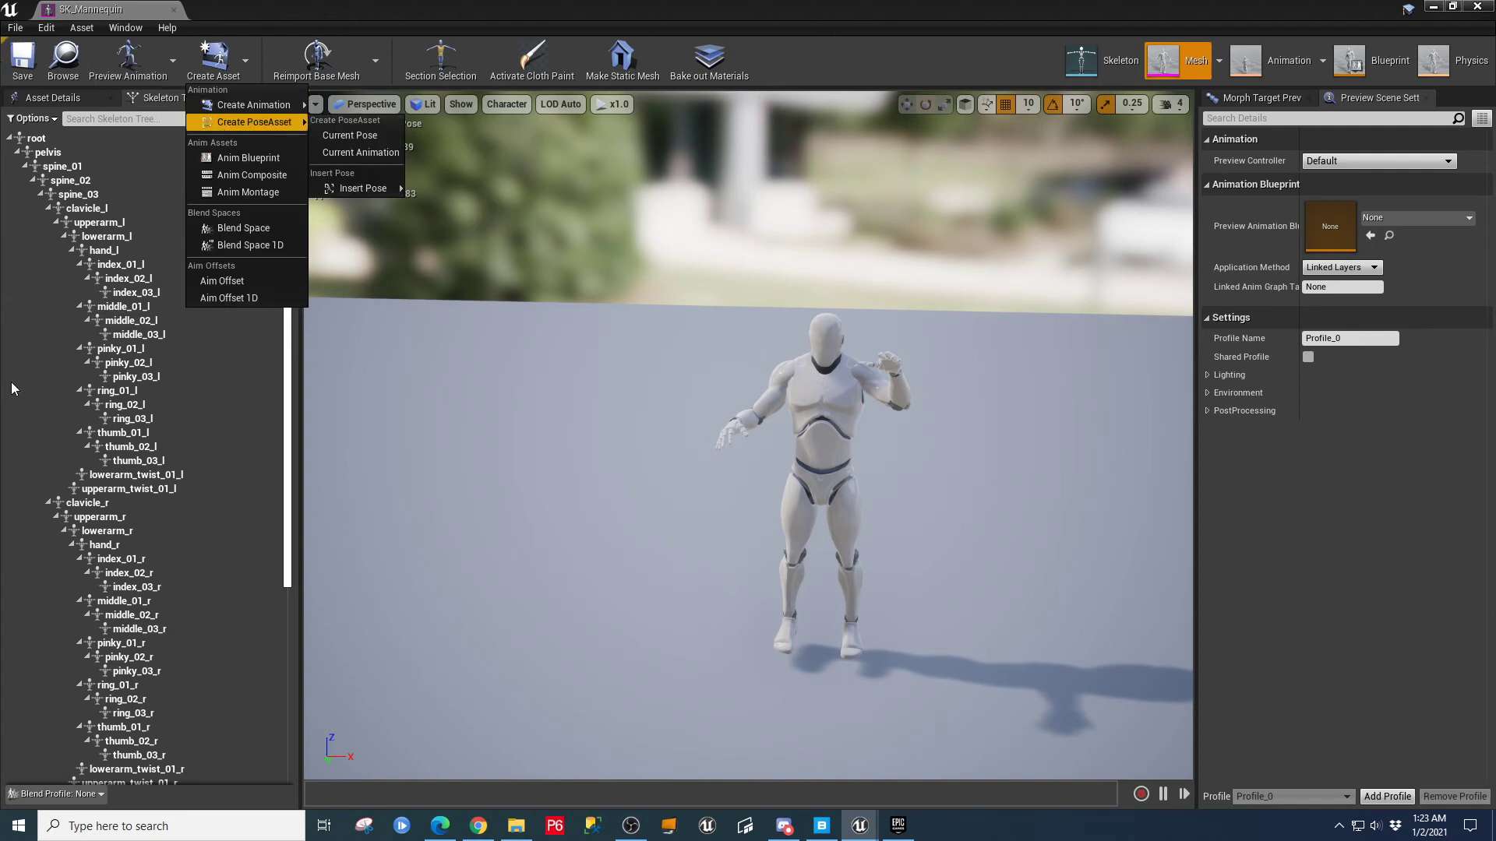
# - Close the SK_Mannequin mesh editor and enlarge the Content Browser upward in the level editor
pyautogui.click(173, 11)
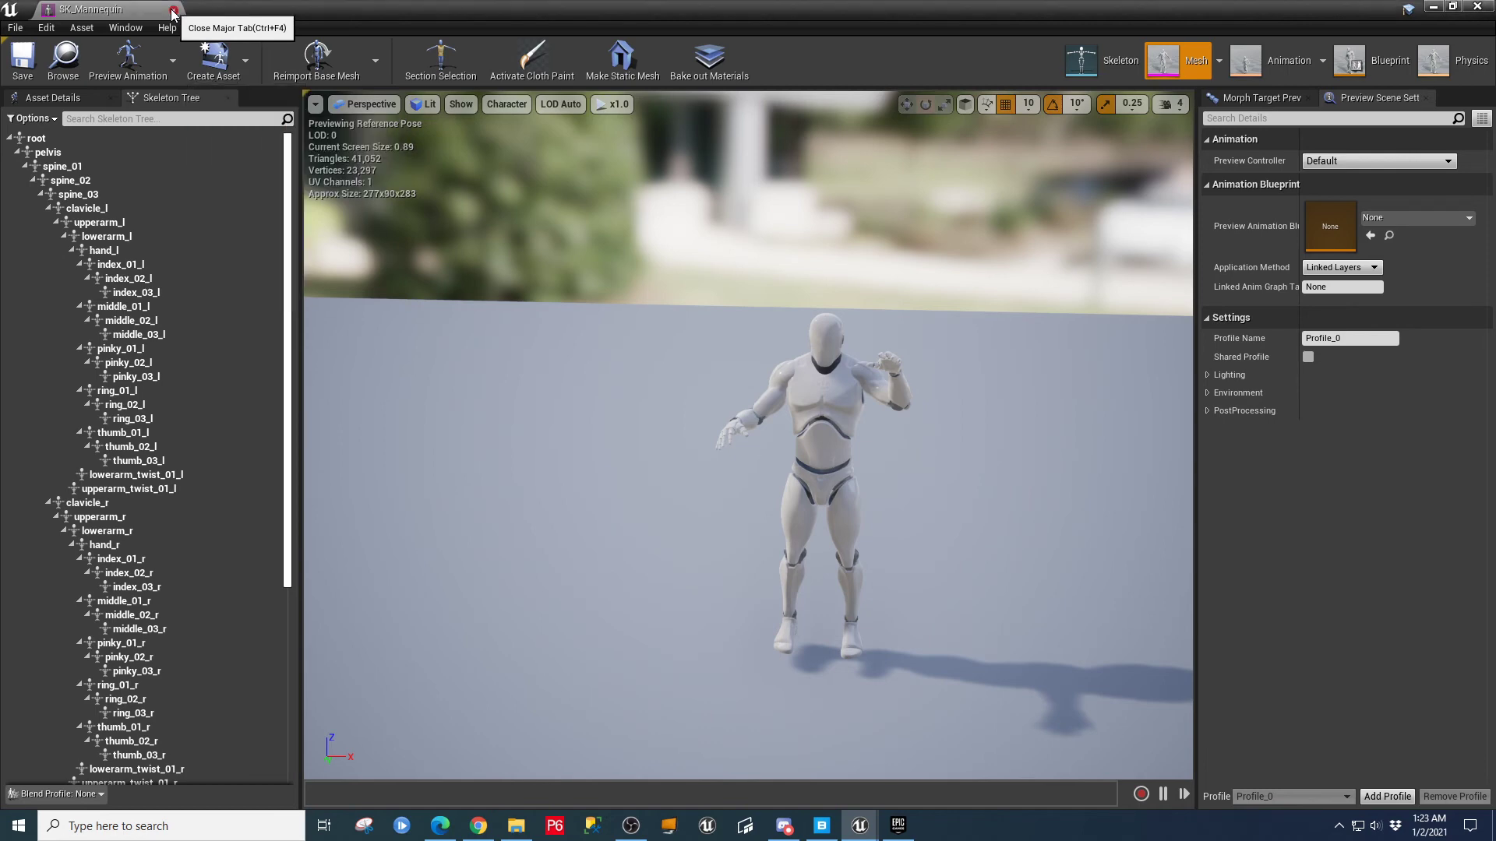
pyautogui.click(173, 11)
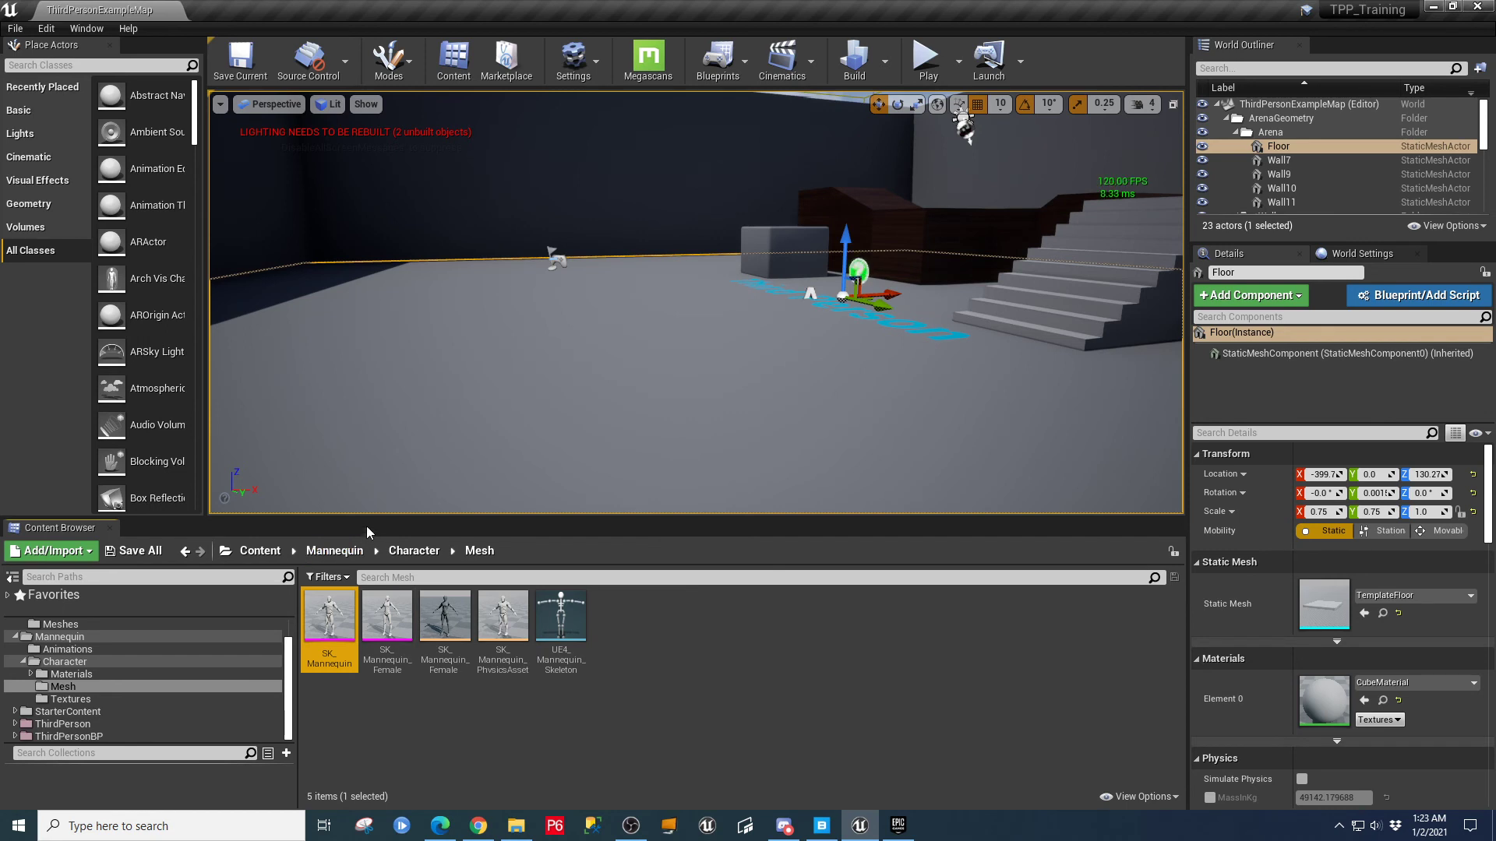
pyautogui.moveTo(369, 527); pyautogui.dragTo(366, 379)
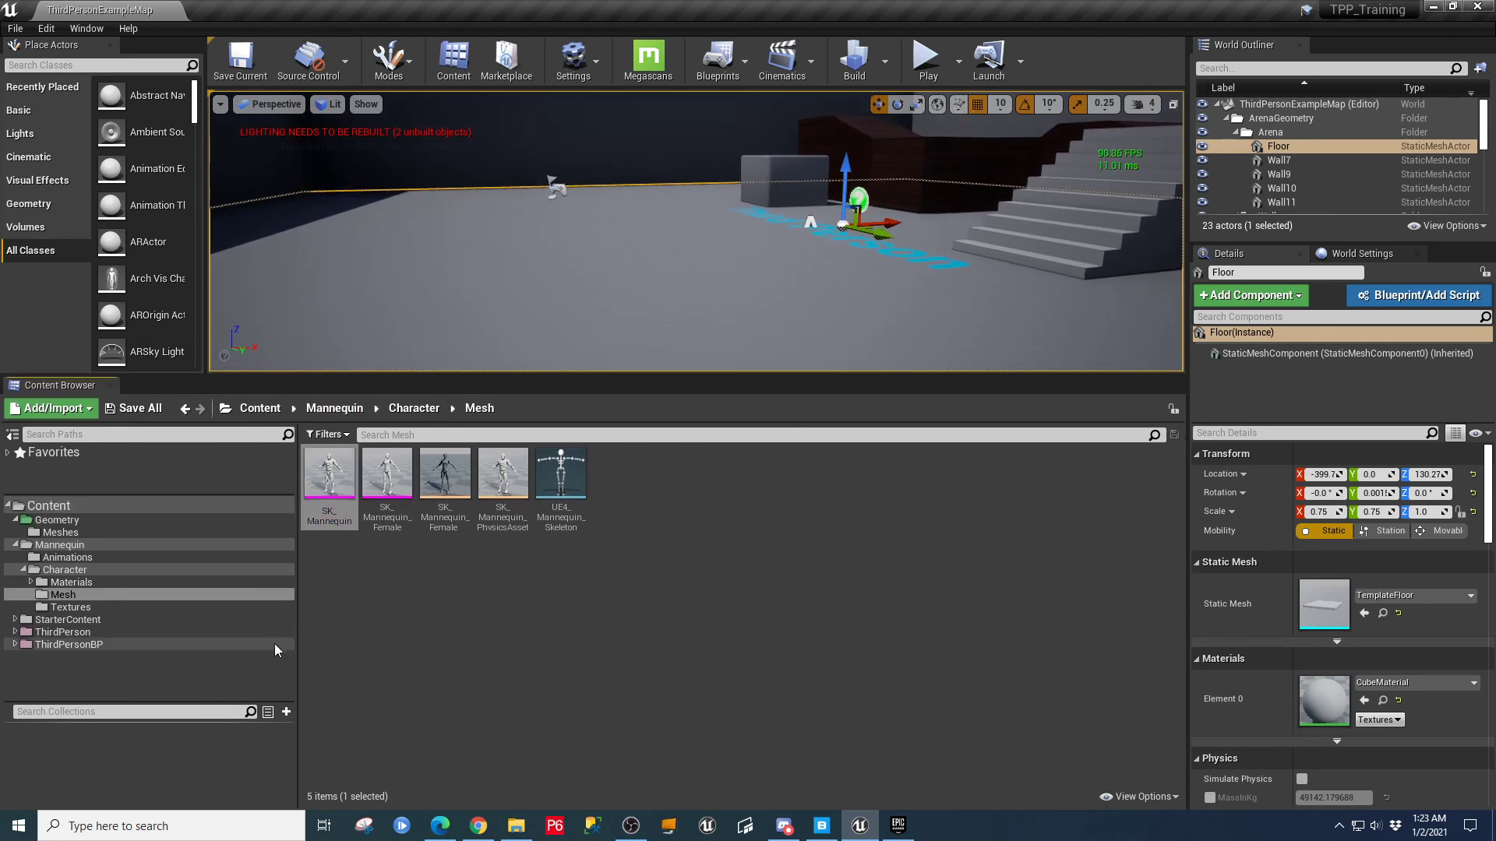
# - Place Wall_Door_400x400 from the StarterContent Architecture folder on the arena floor at about X -1170, Y 370, Z 130
pyautogui.click(16, 620)
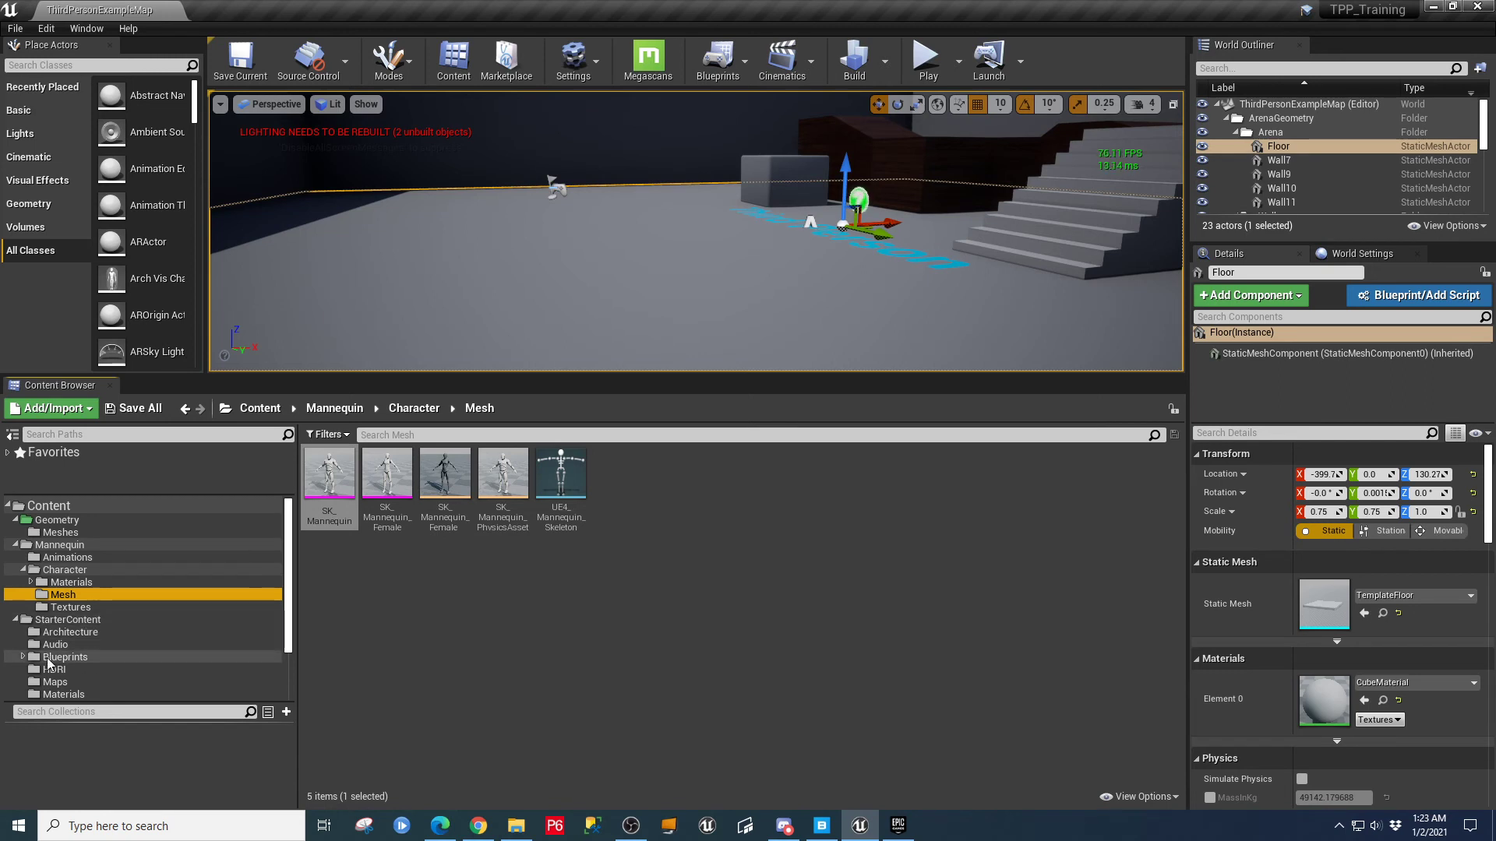
pyautogui.click(61, 632)
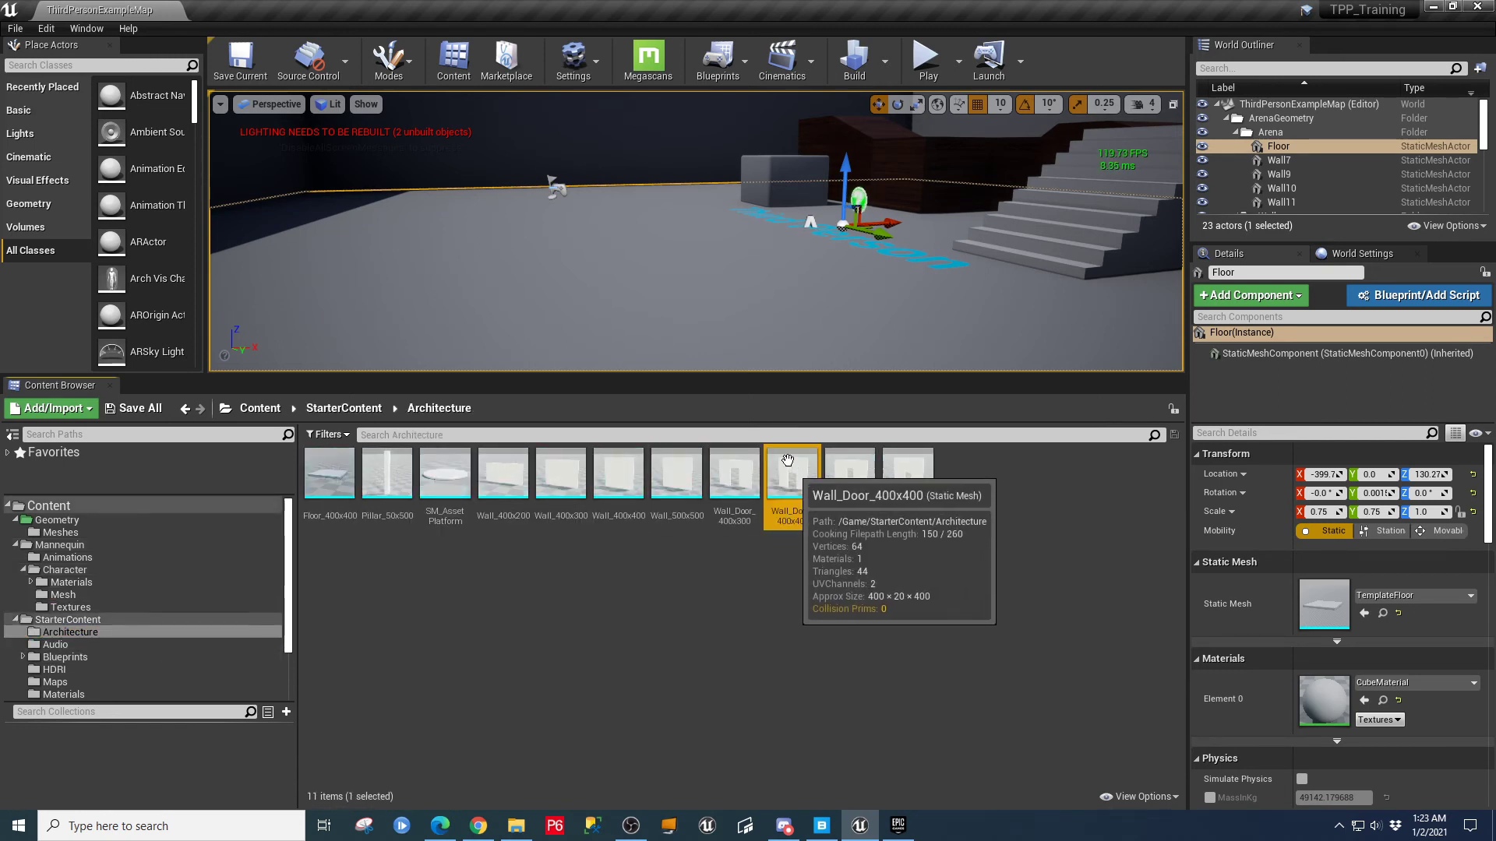
pyautogui.moveTo(791, 475); pyautogui.dragTo(453, 315)
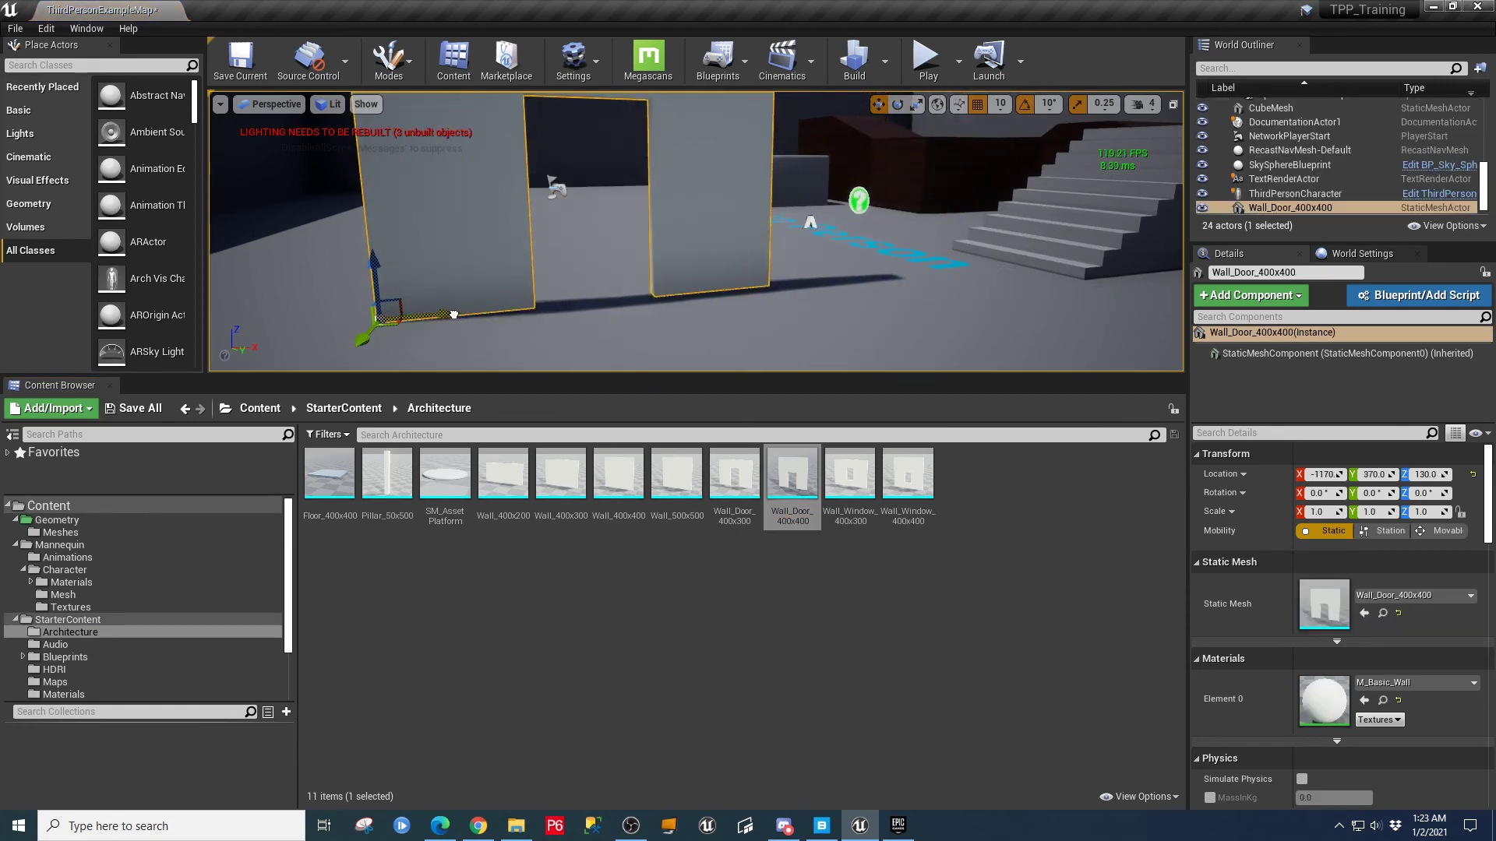
# - Playtest the map in full screen, running the character through the new doorway, and return to the normal editor layout
pyautogui.click(926, 58)
pyautogui.press('w')
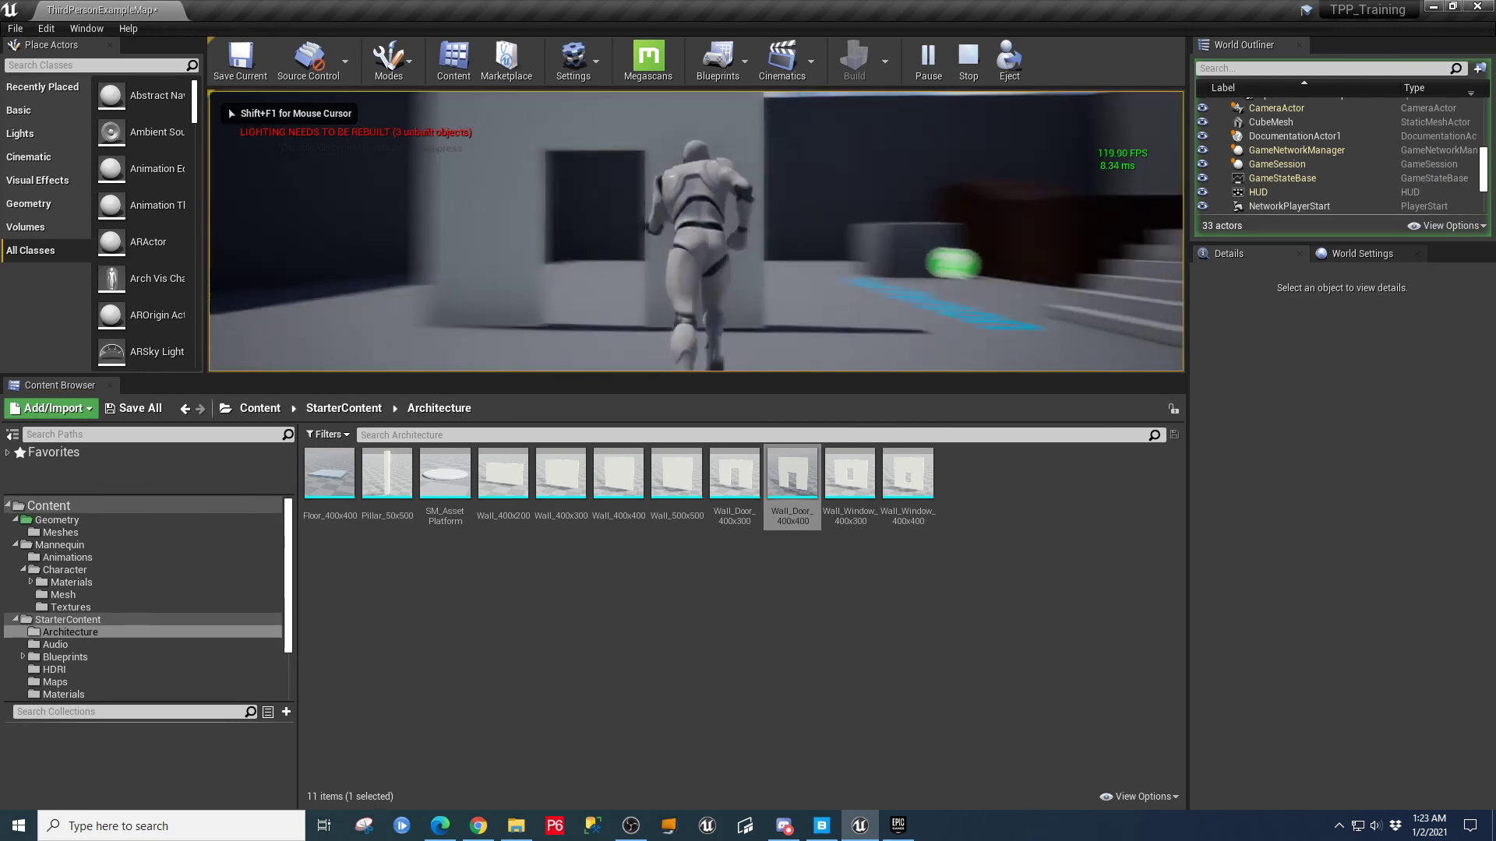
pyautogui.press('F11')
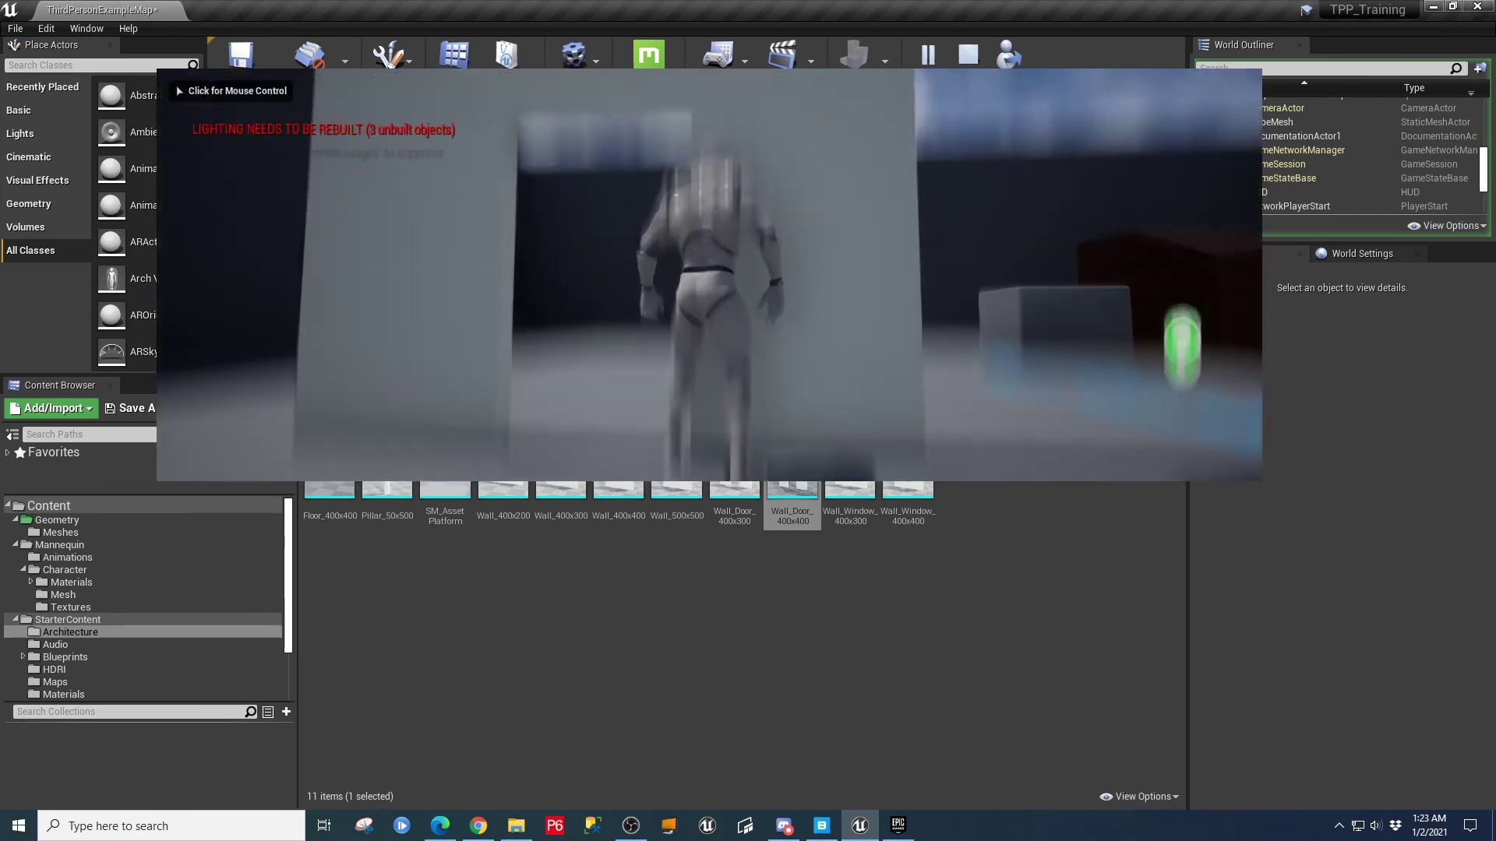
pyautogui.press('w')
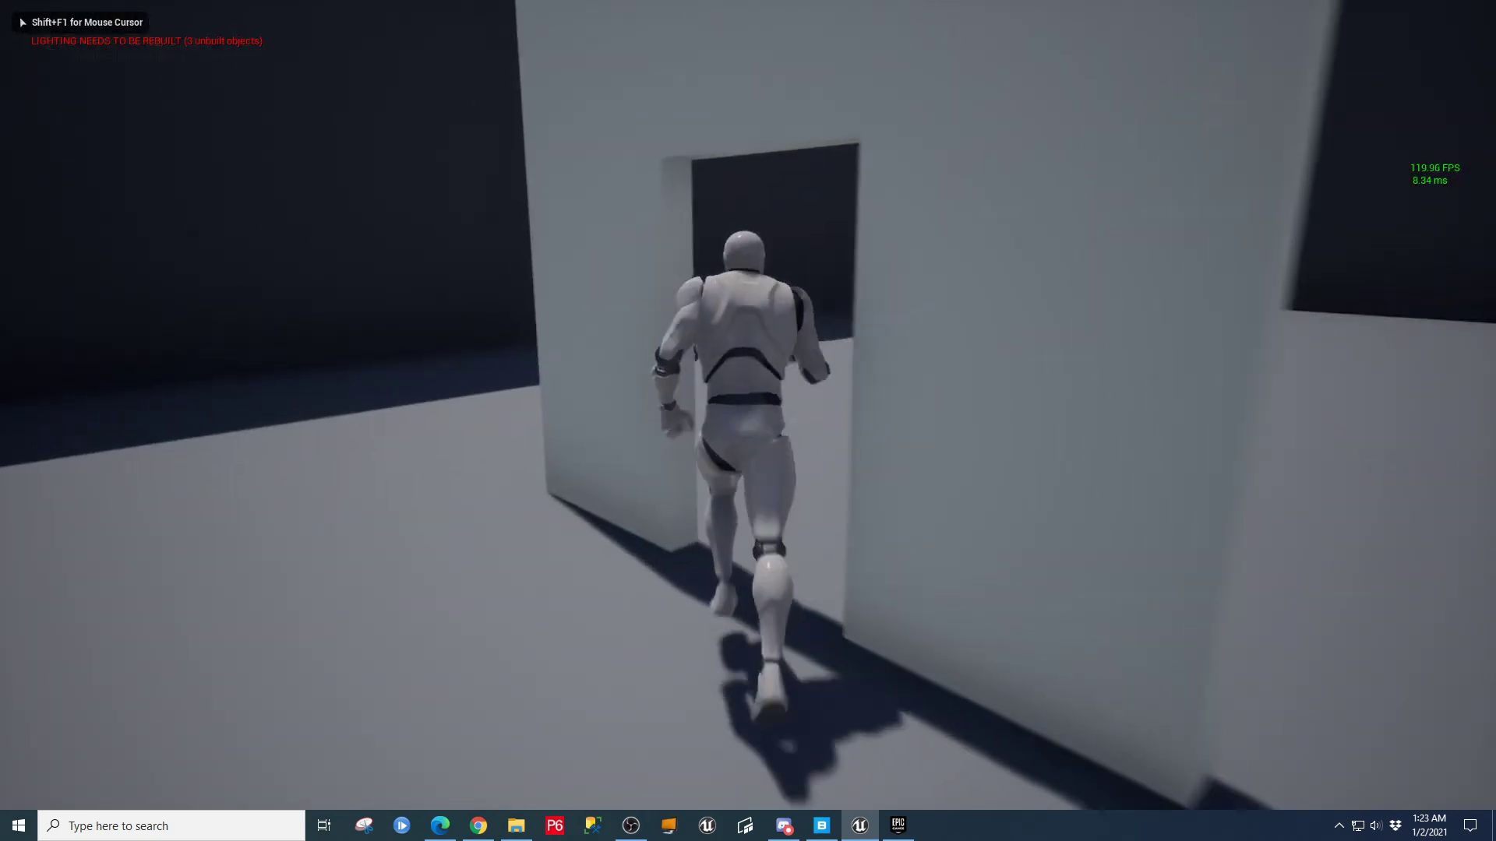
pyautogui.press('w')
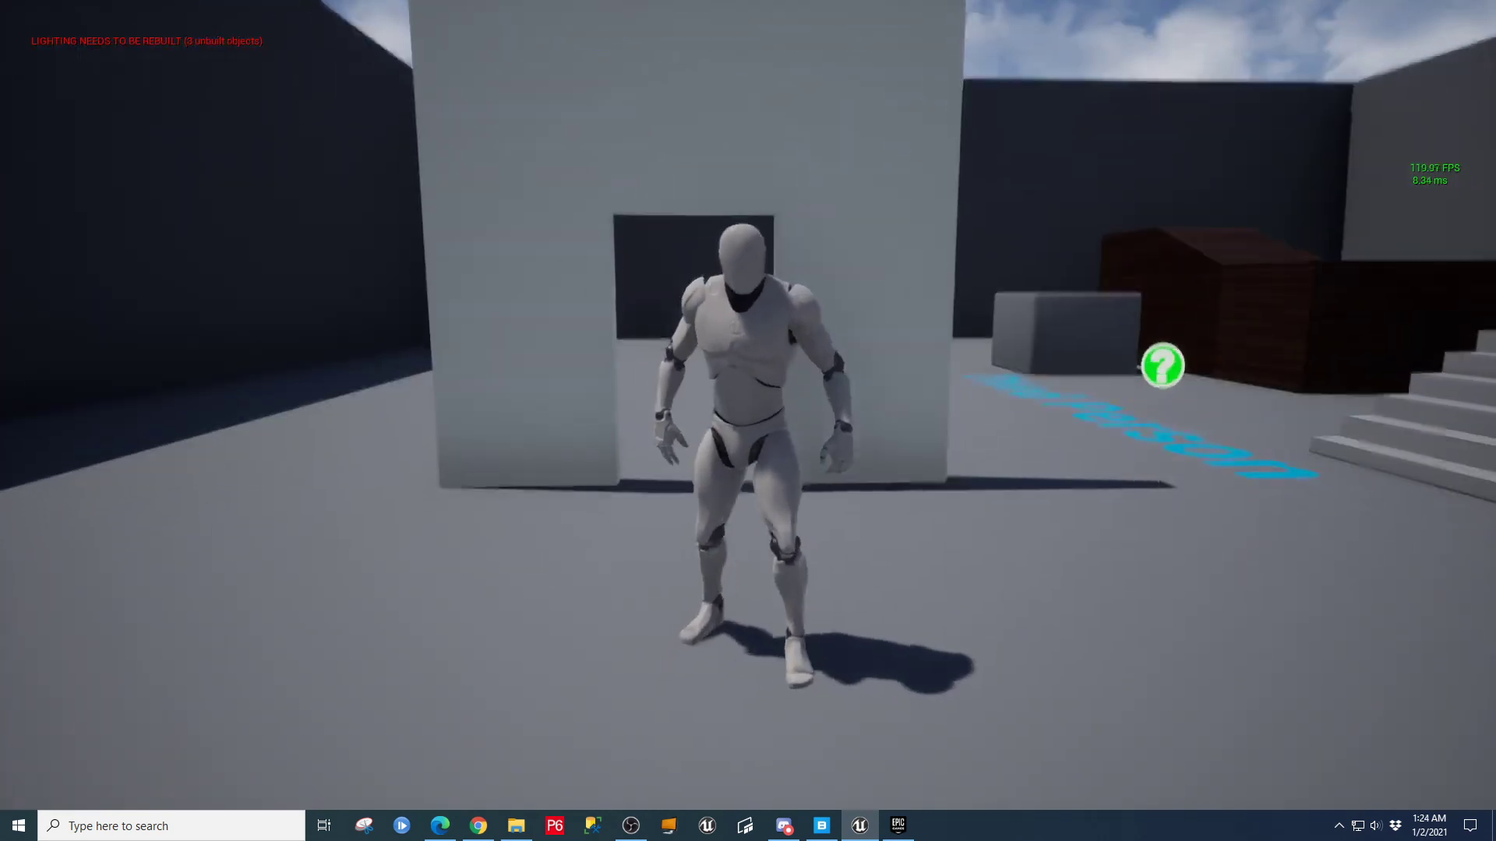
pyautogui.press('s')
pyautogui.press('Escape')
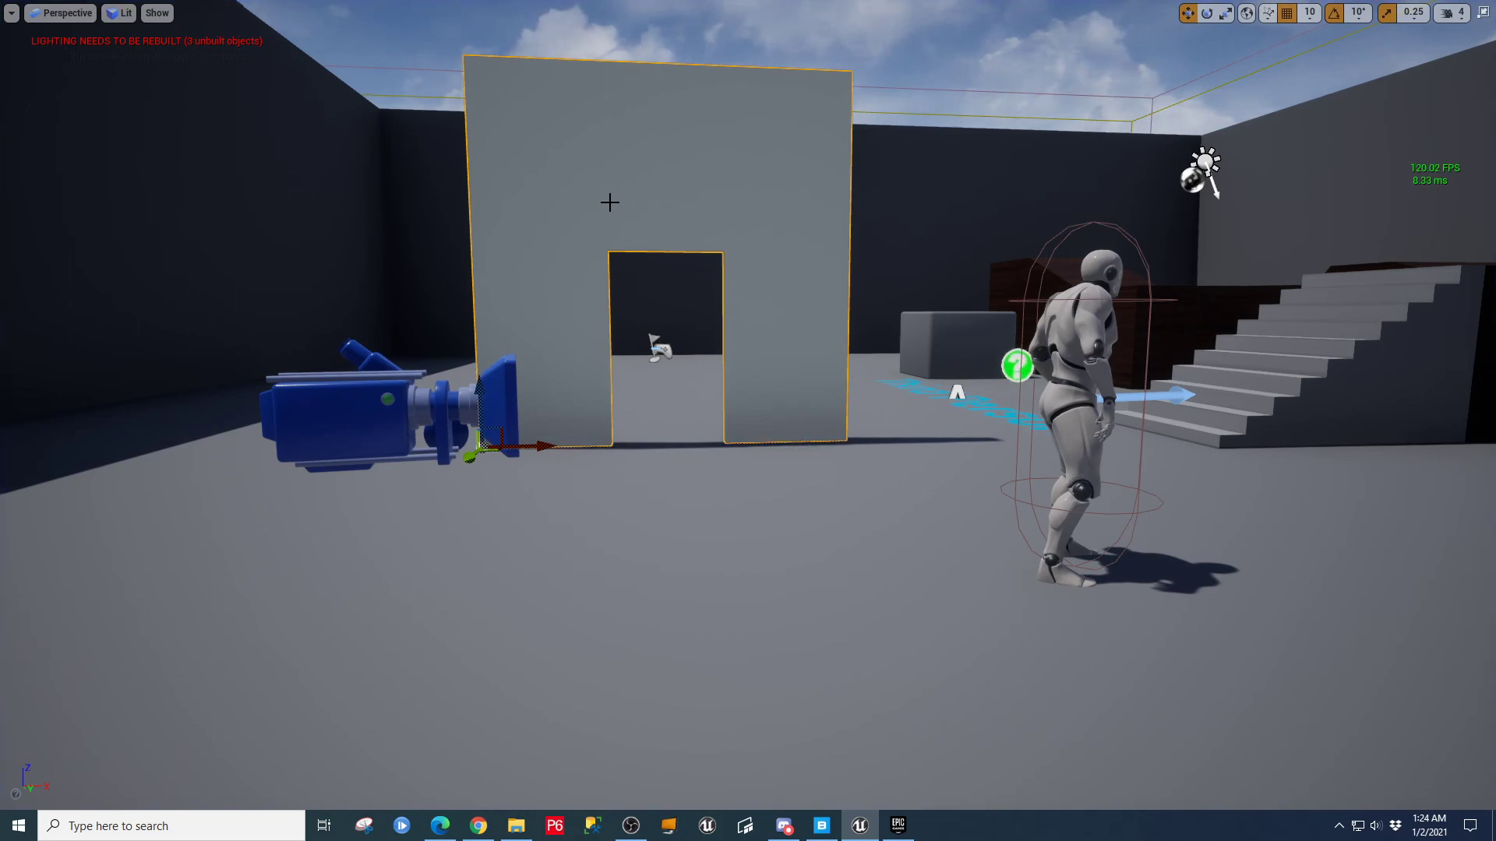
pyautogui.press('F11')
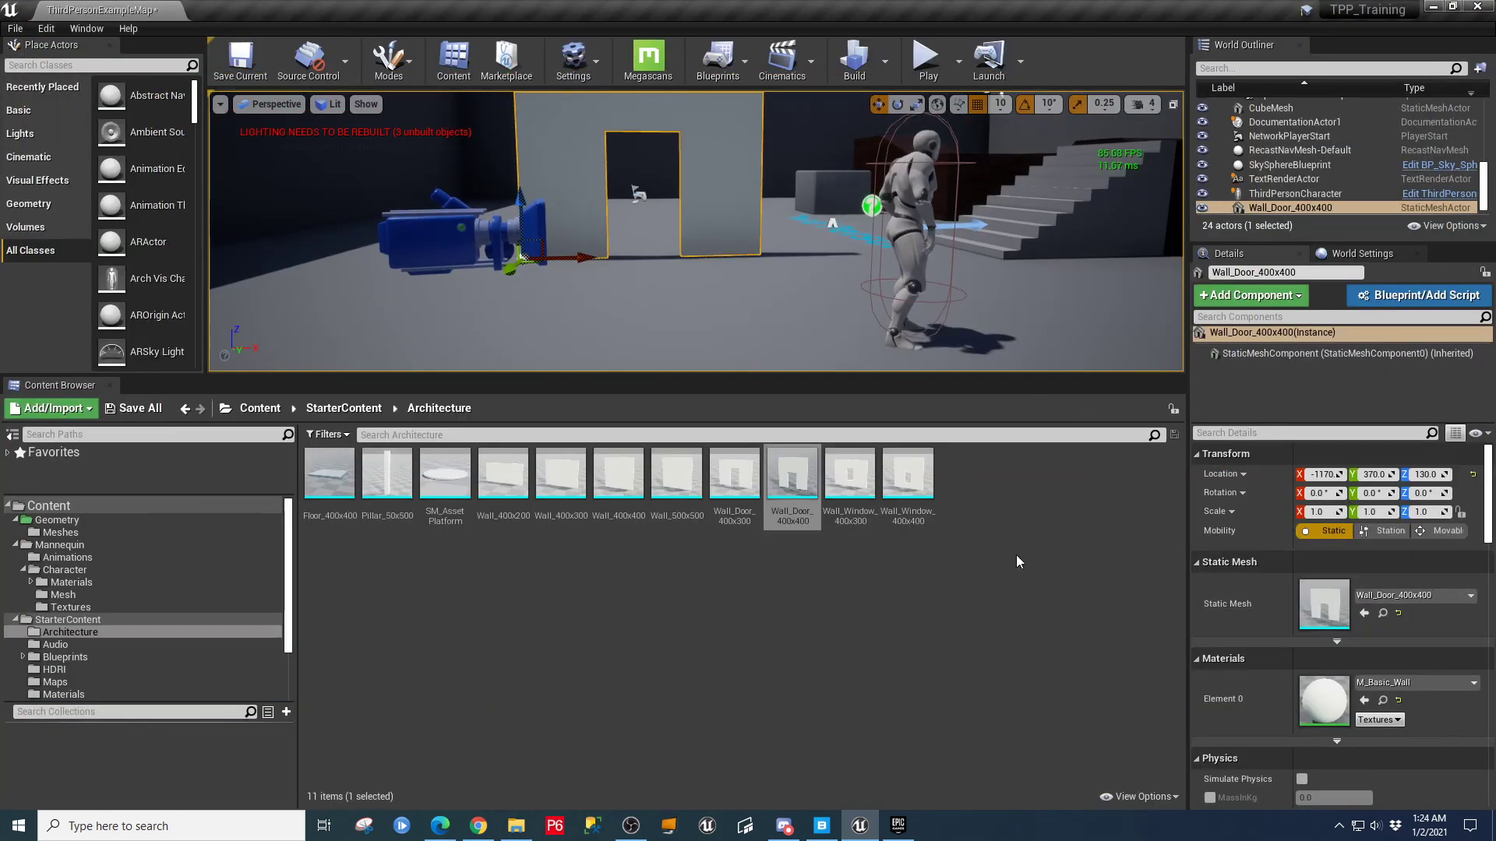
# - Set the door wall's Element 0 material to M_Brick_Cut_Stone, found by searching the materials for "ston"
pyautogui.click(1473, 683)
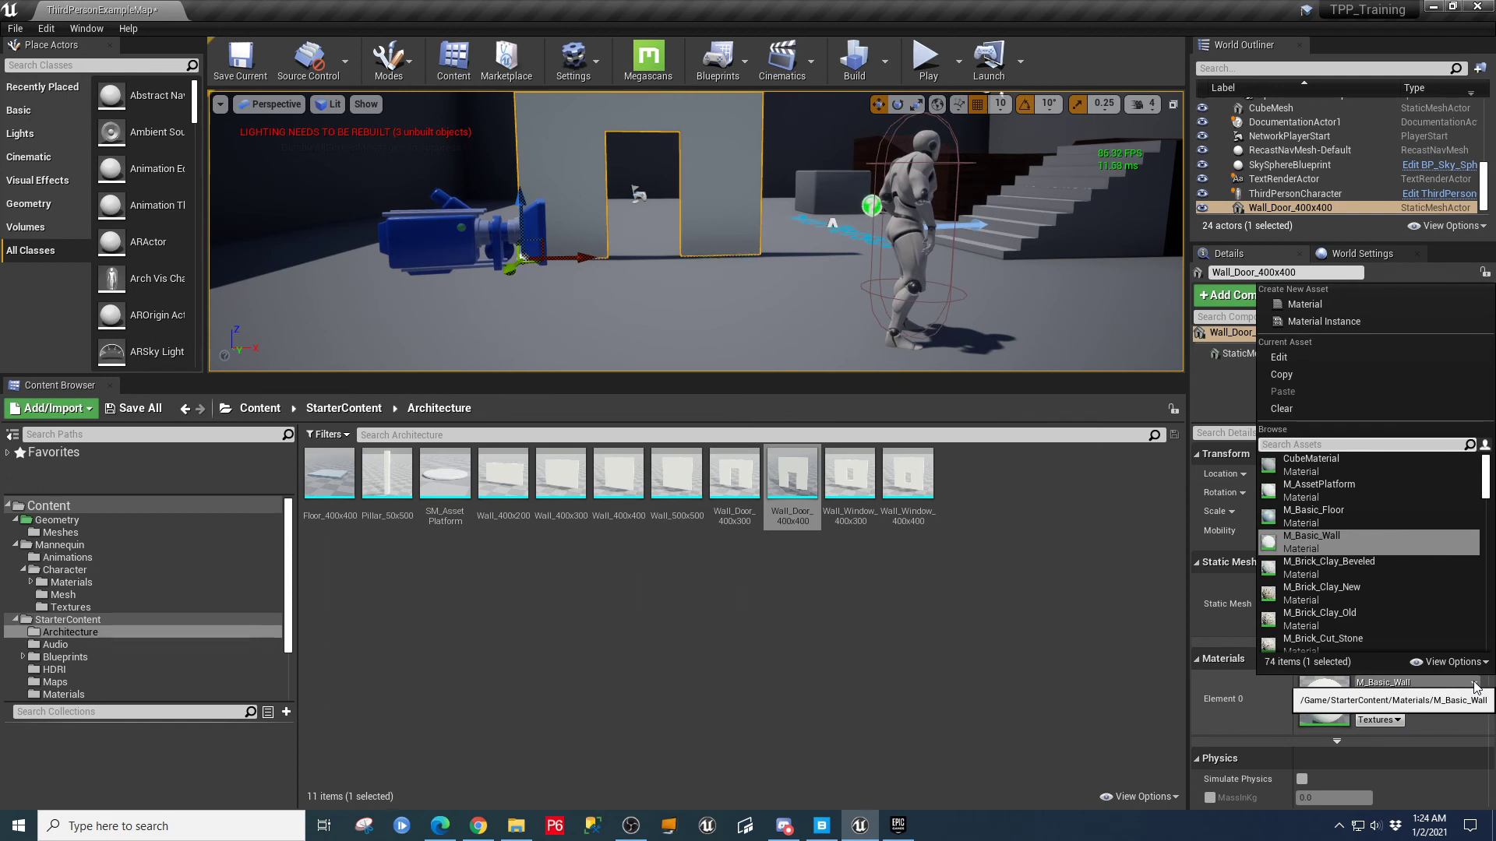
pyautogui.write('wa')
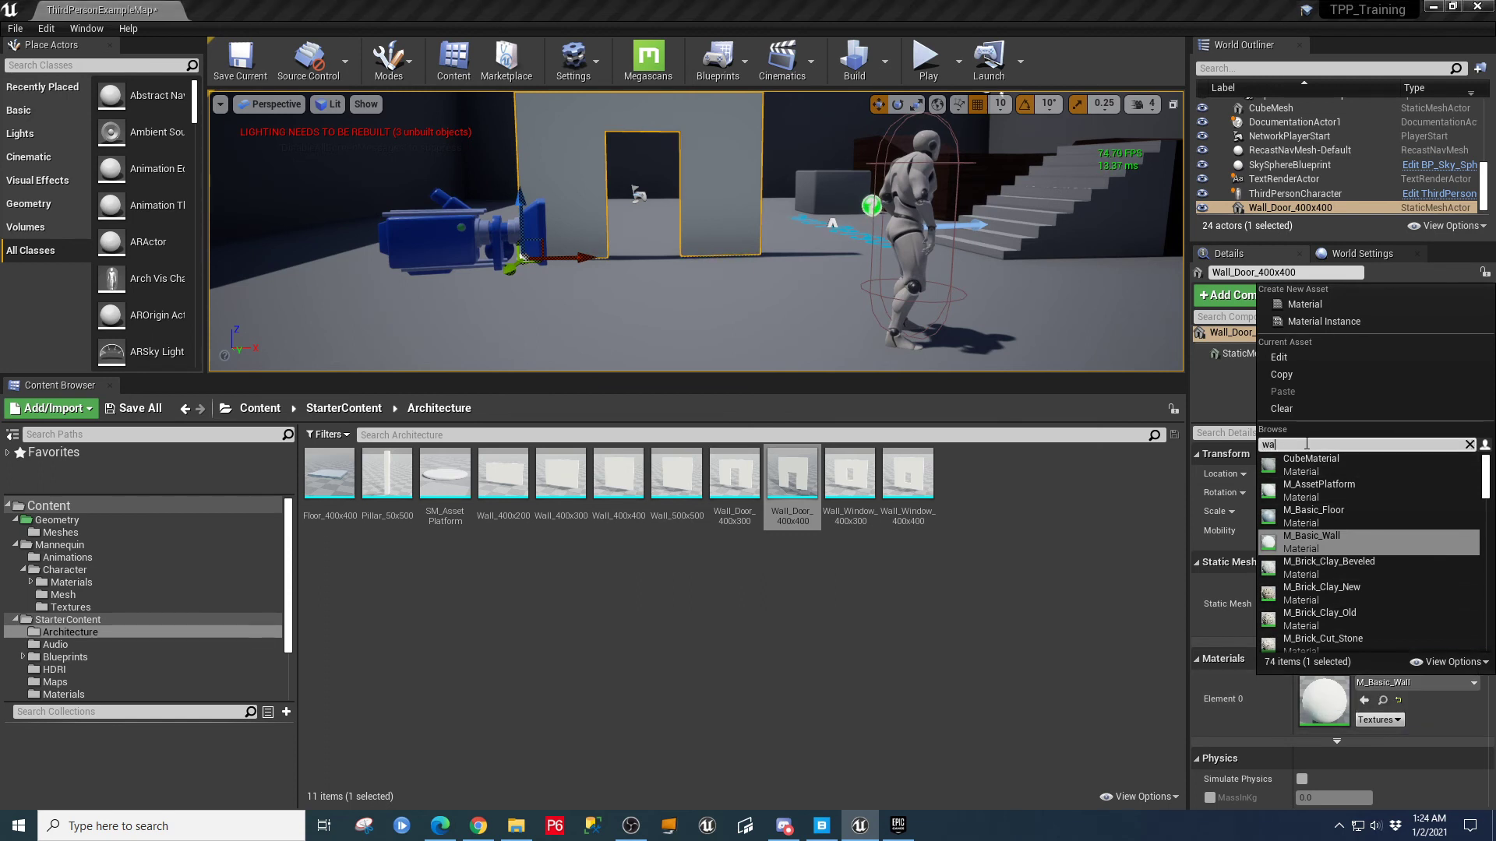
pyautogui.write('ll')
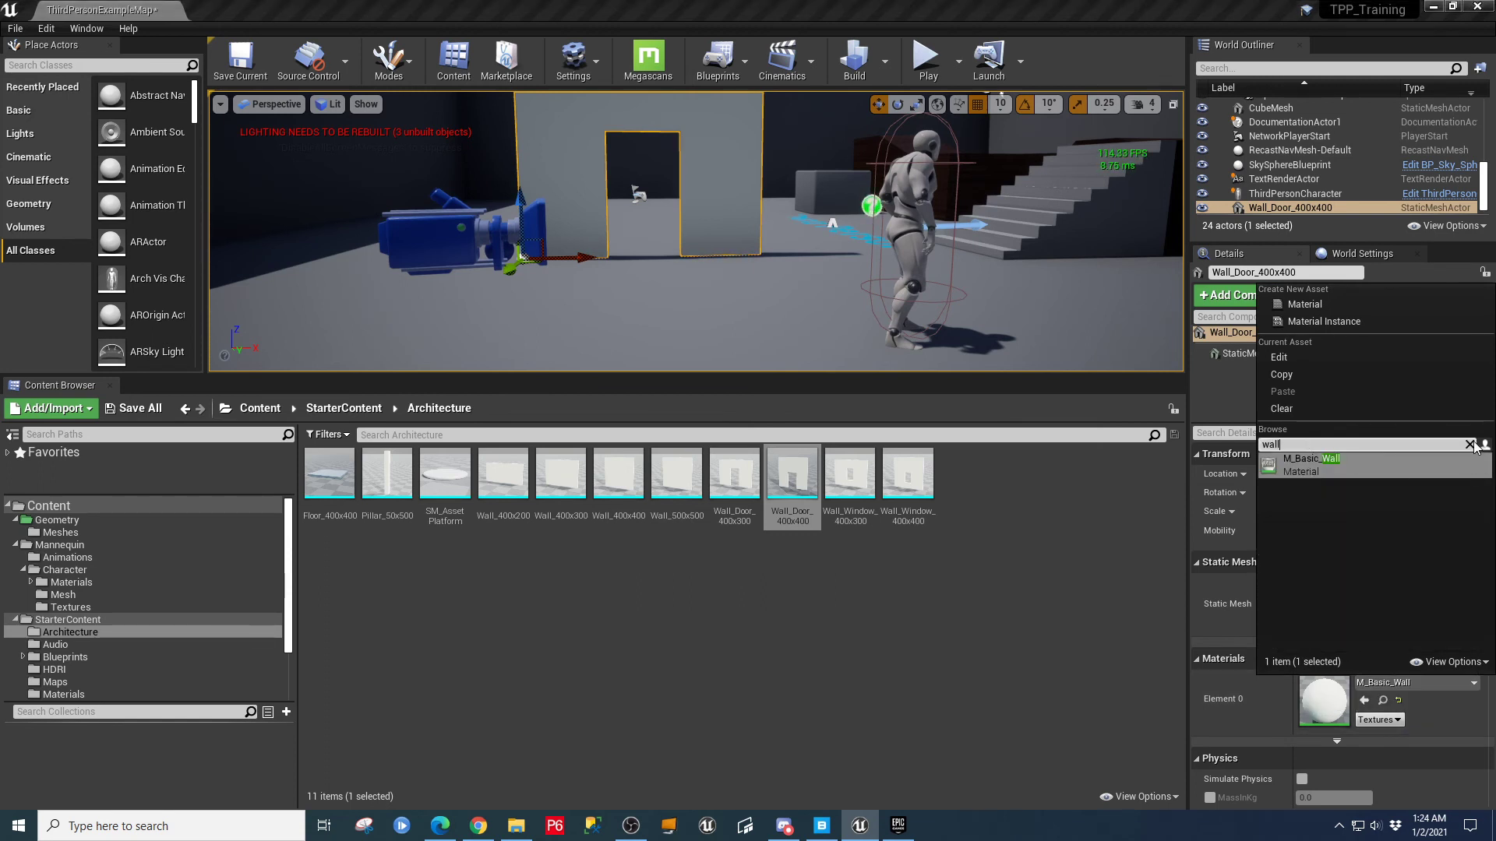
pyautogui.click(1469, 445)
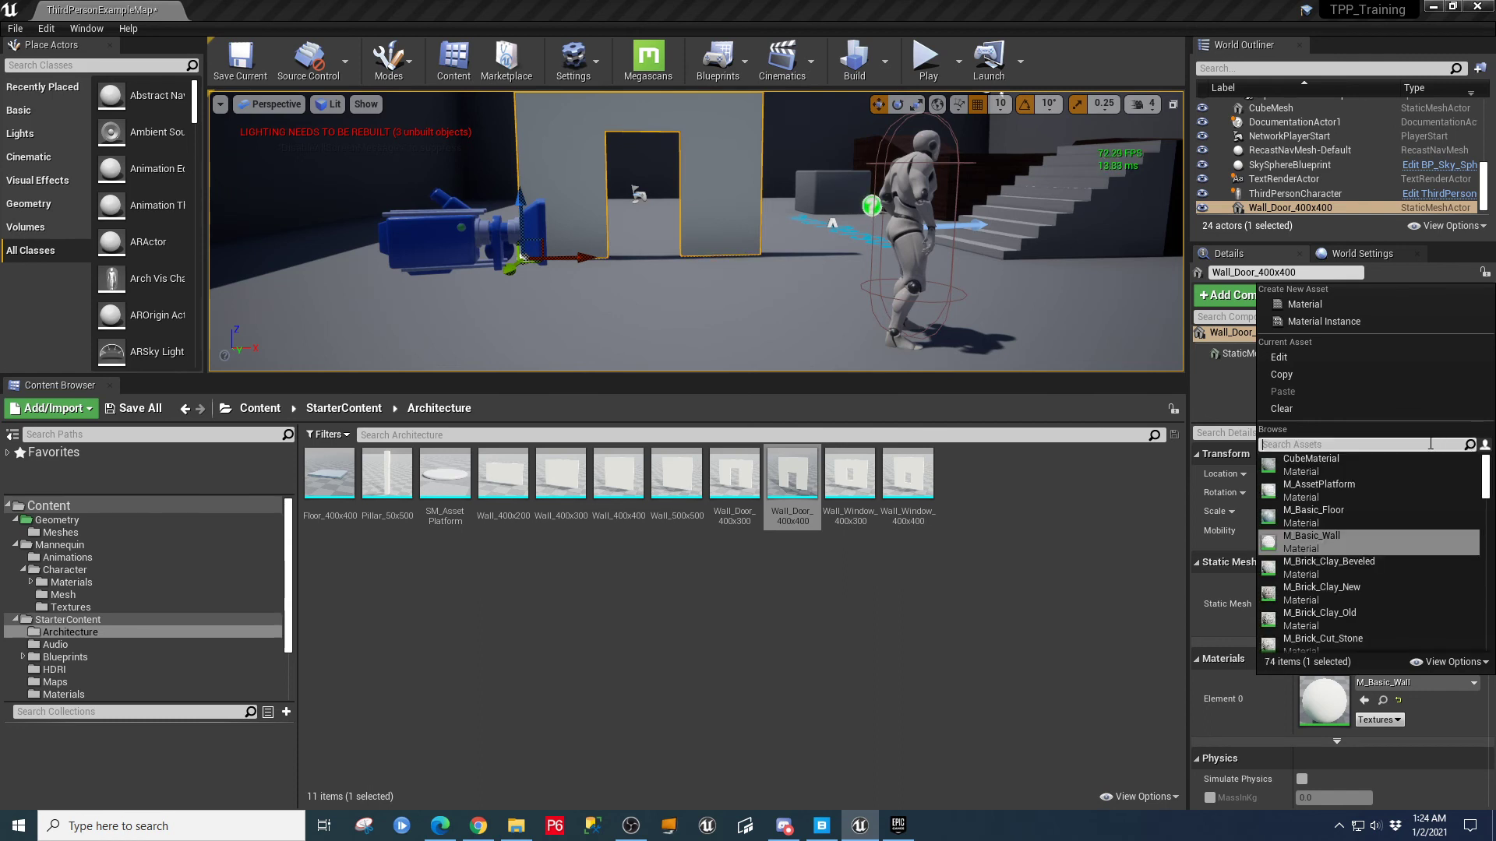
pyautogui.write('st')
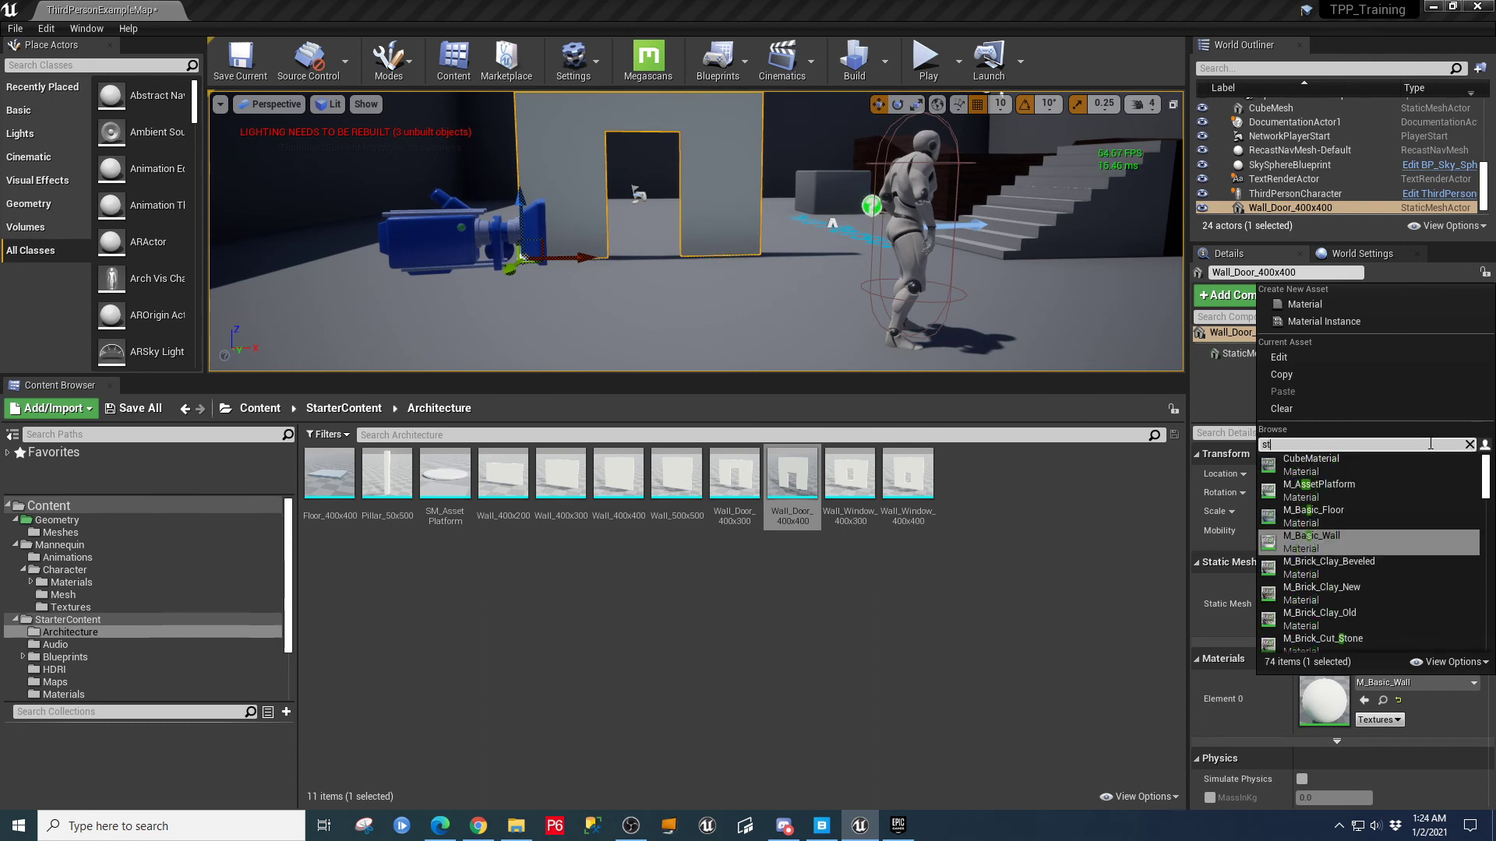
pyautogui.write('on')
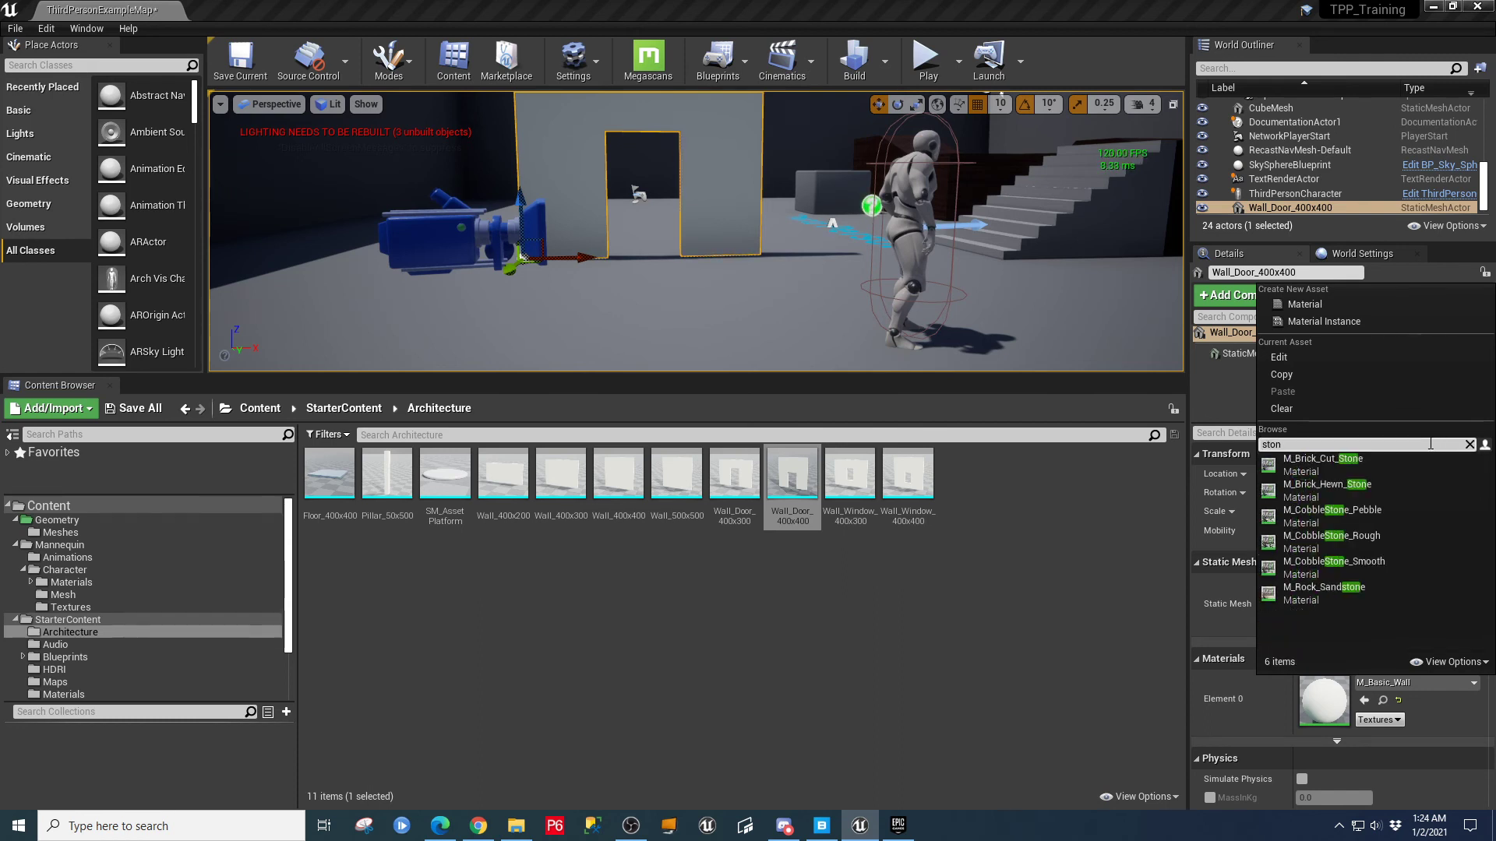
pyautogui.click(1324, 464)
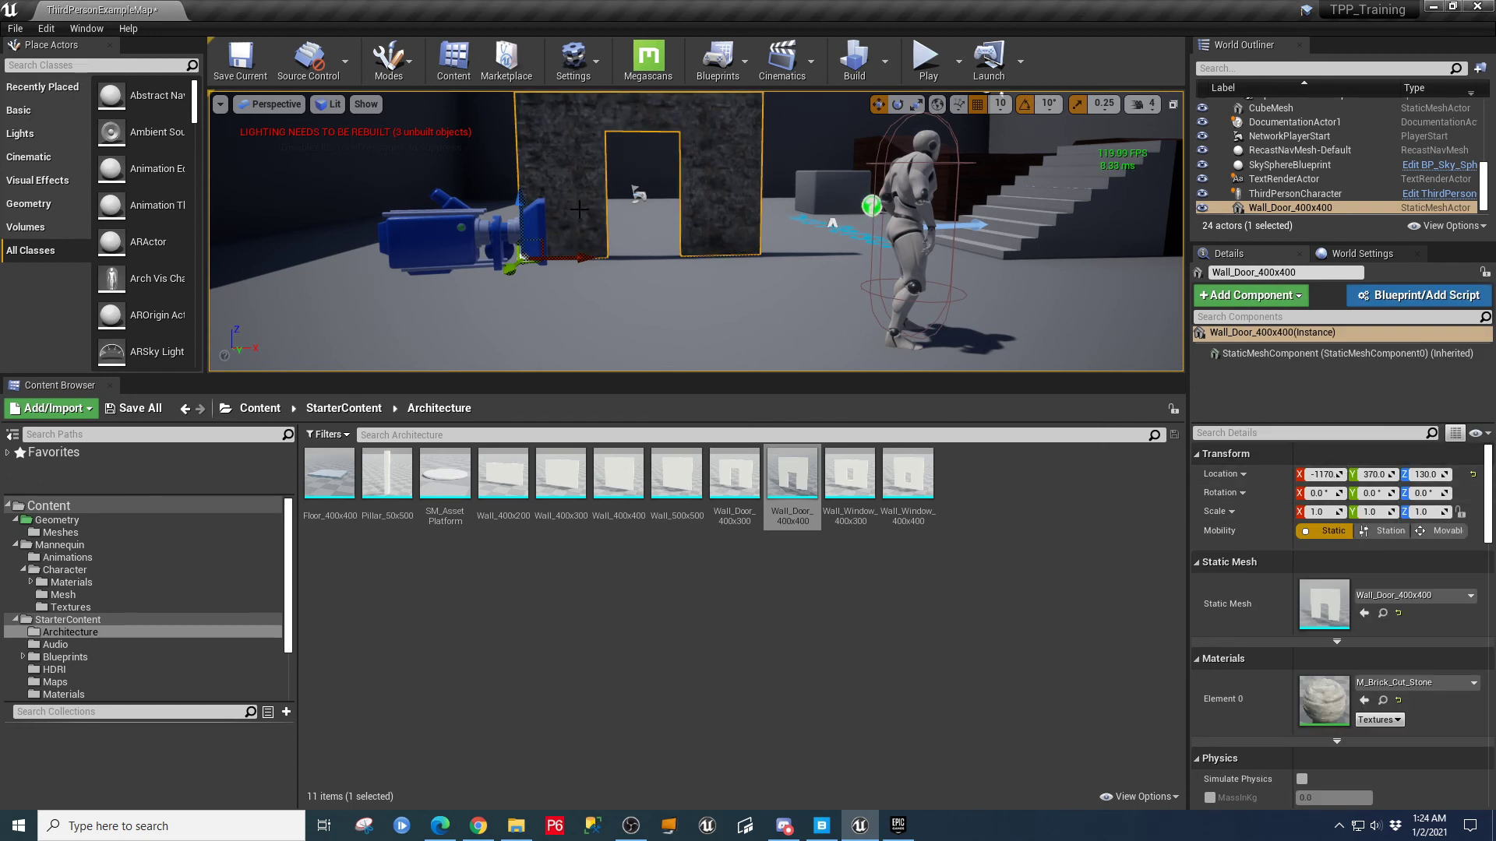
pyautogui.moveTo(632, 266); pyautogui.dragTo(631, 231, button='right')
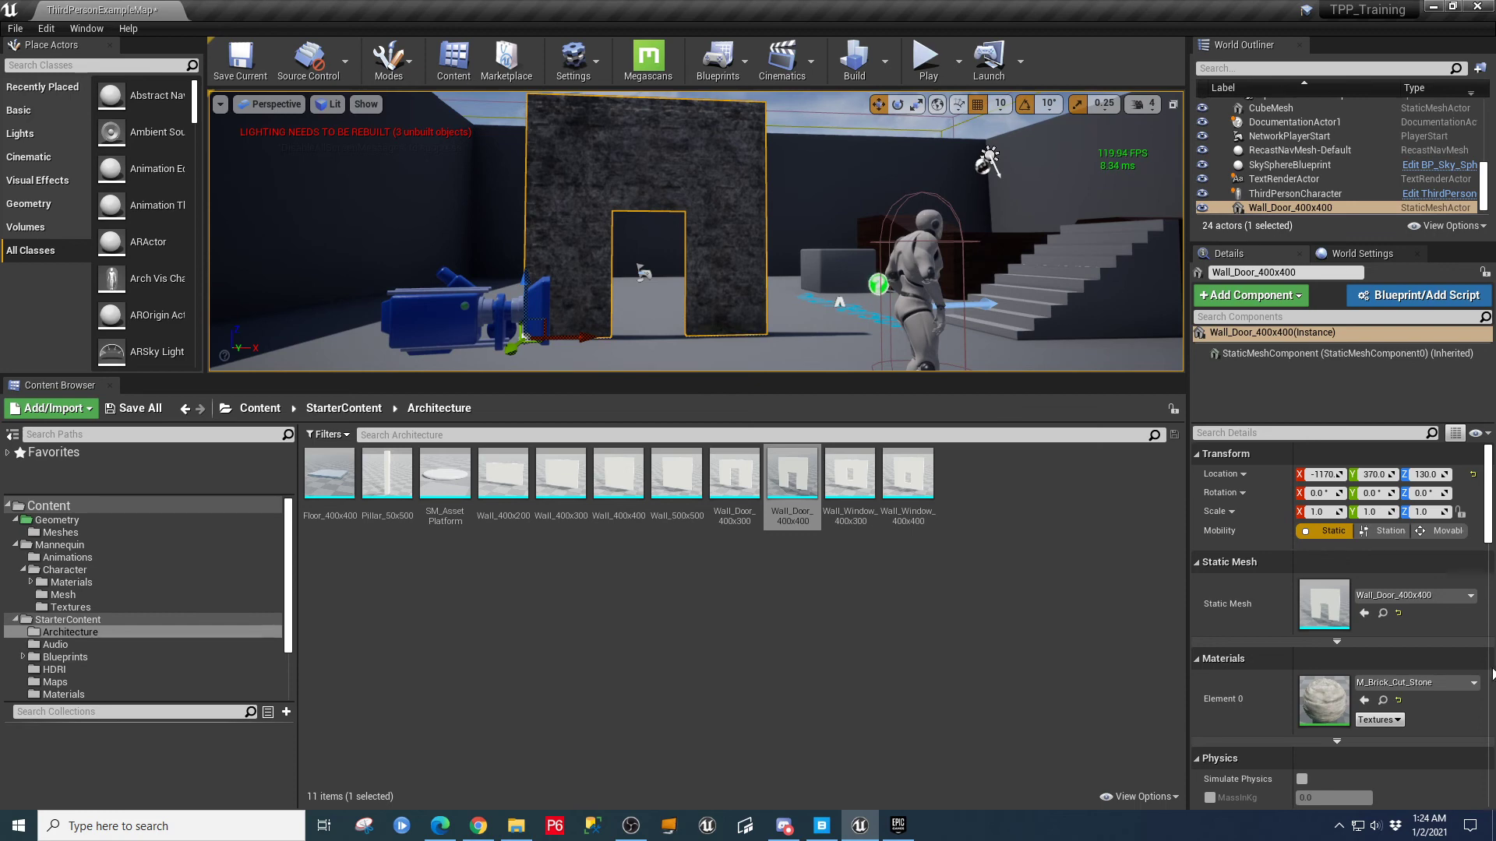
# - Set the door wall's Element 0 material to M_Brick_Hewn_Stone, found by searching the materials for "stone"
pyautogui.click(1414, 683)
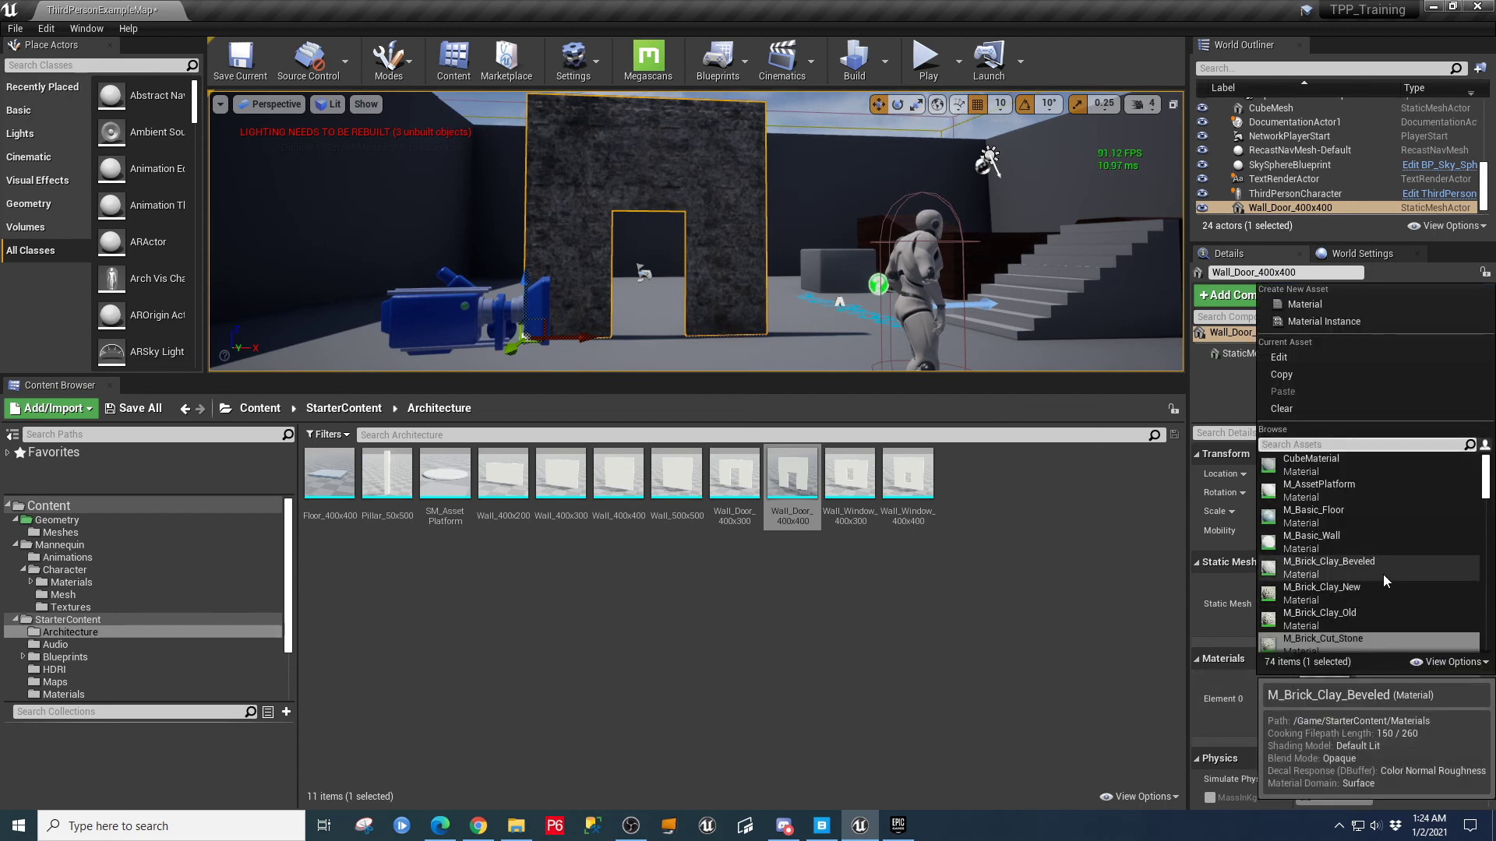
pyautogui.write('wall')
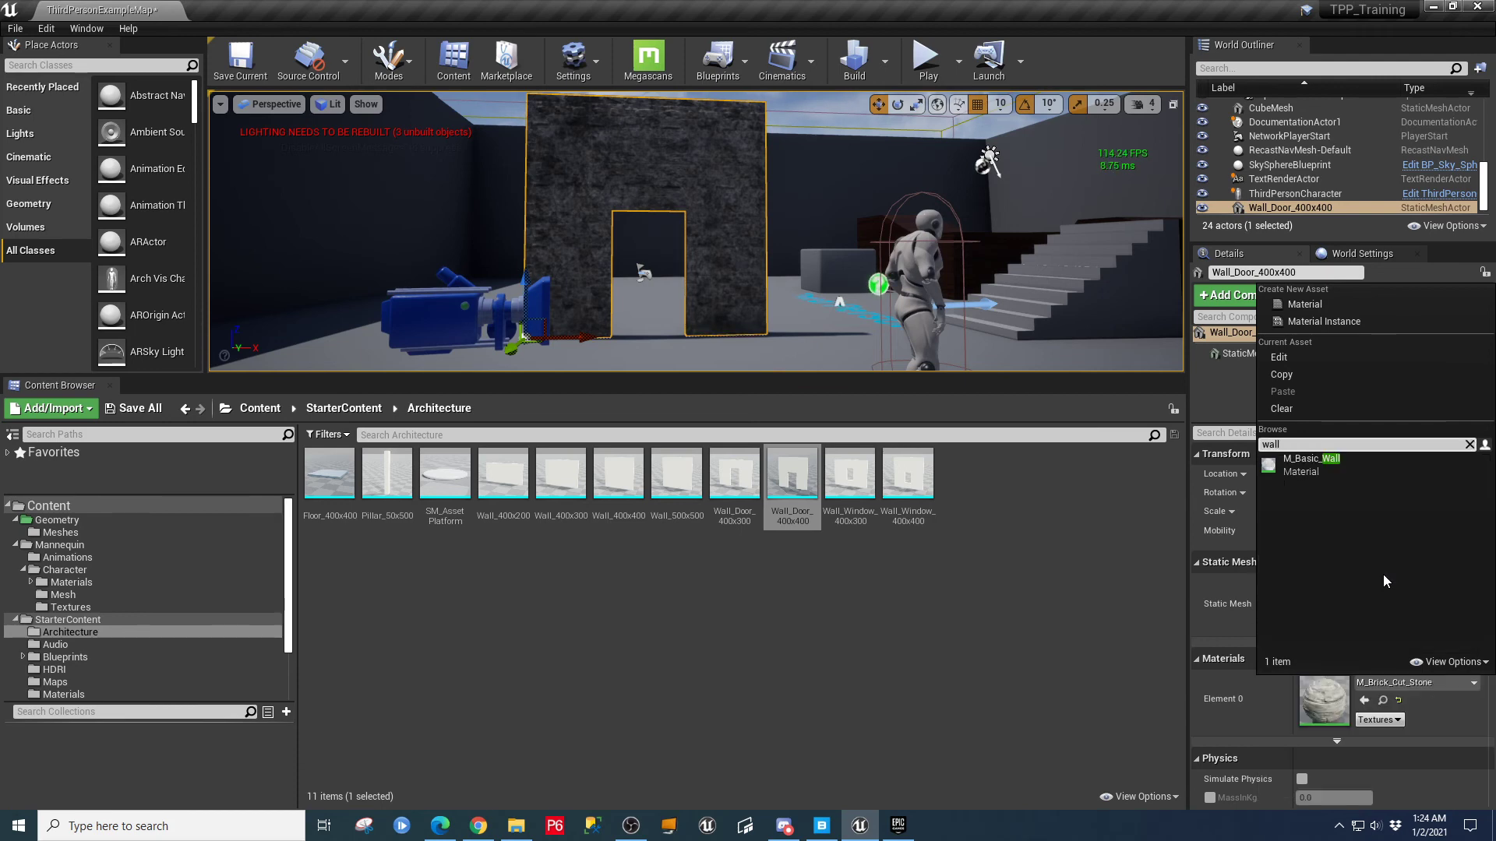
pyautogui.click(1469, 446)
pyautogui.write('stone')
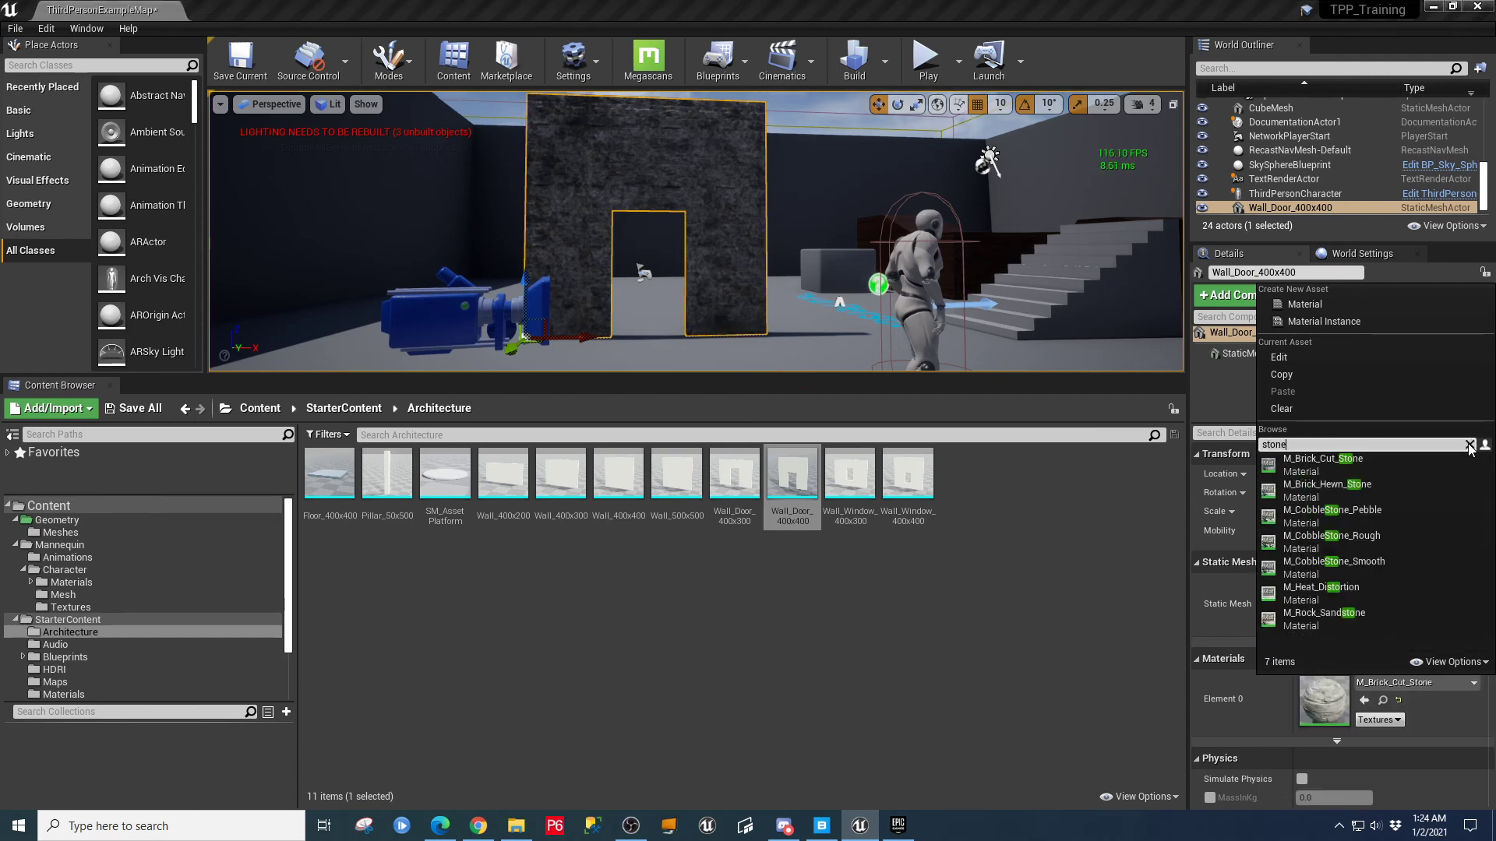
pyautogui.click(1319, 487)
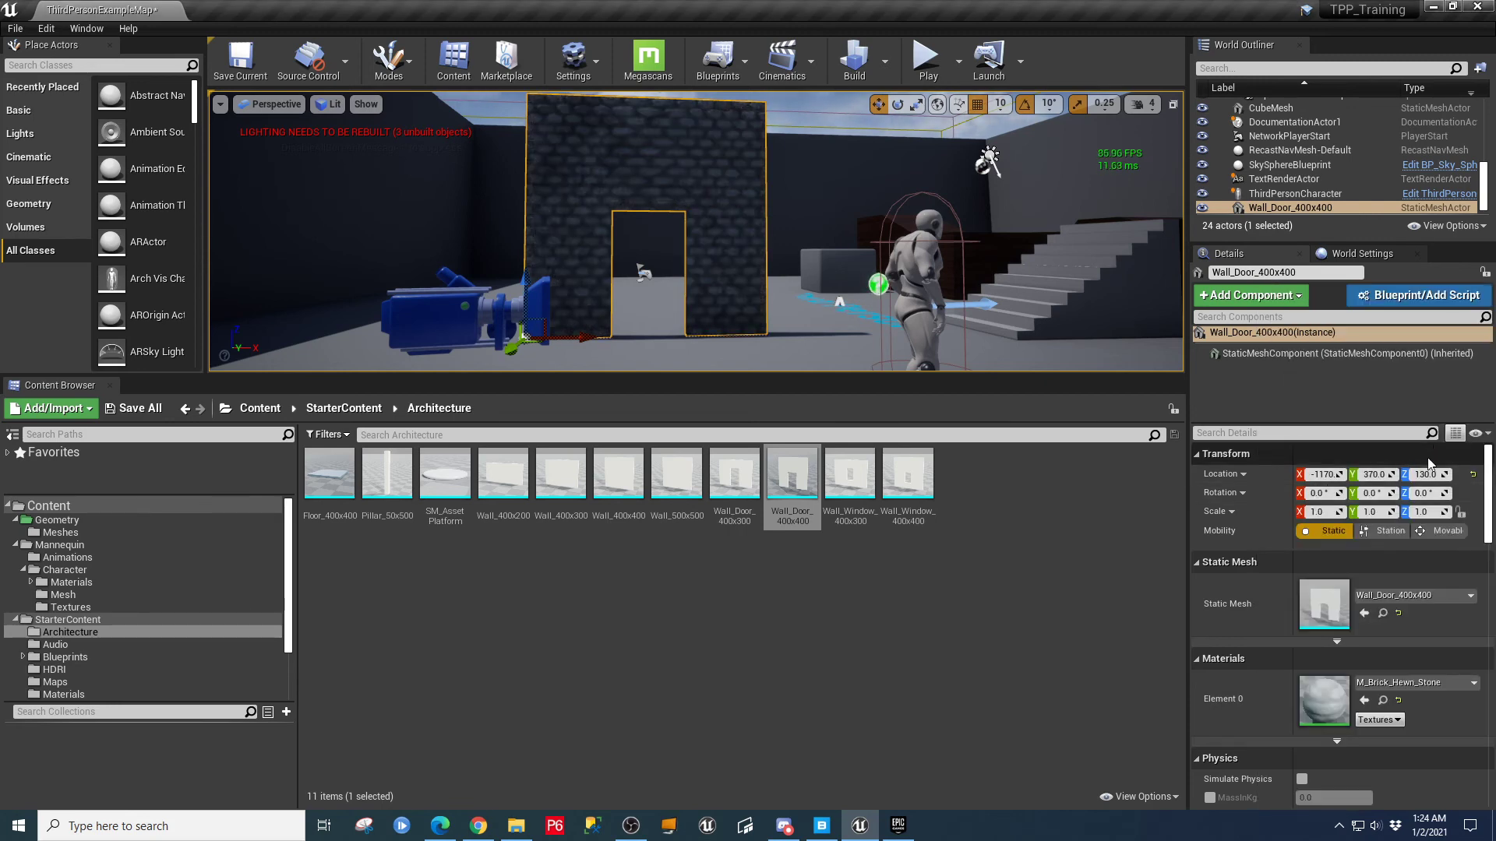
# - Search the Element 0 materials for "stone" again and apply M_CobbleStone_Rough to the door wall
pyautogui.click(1446, 682)
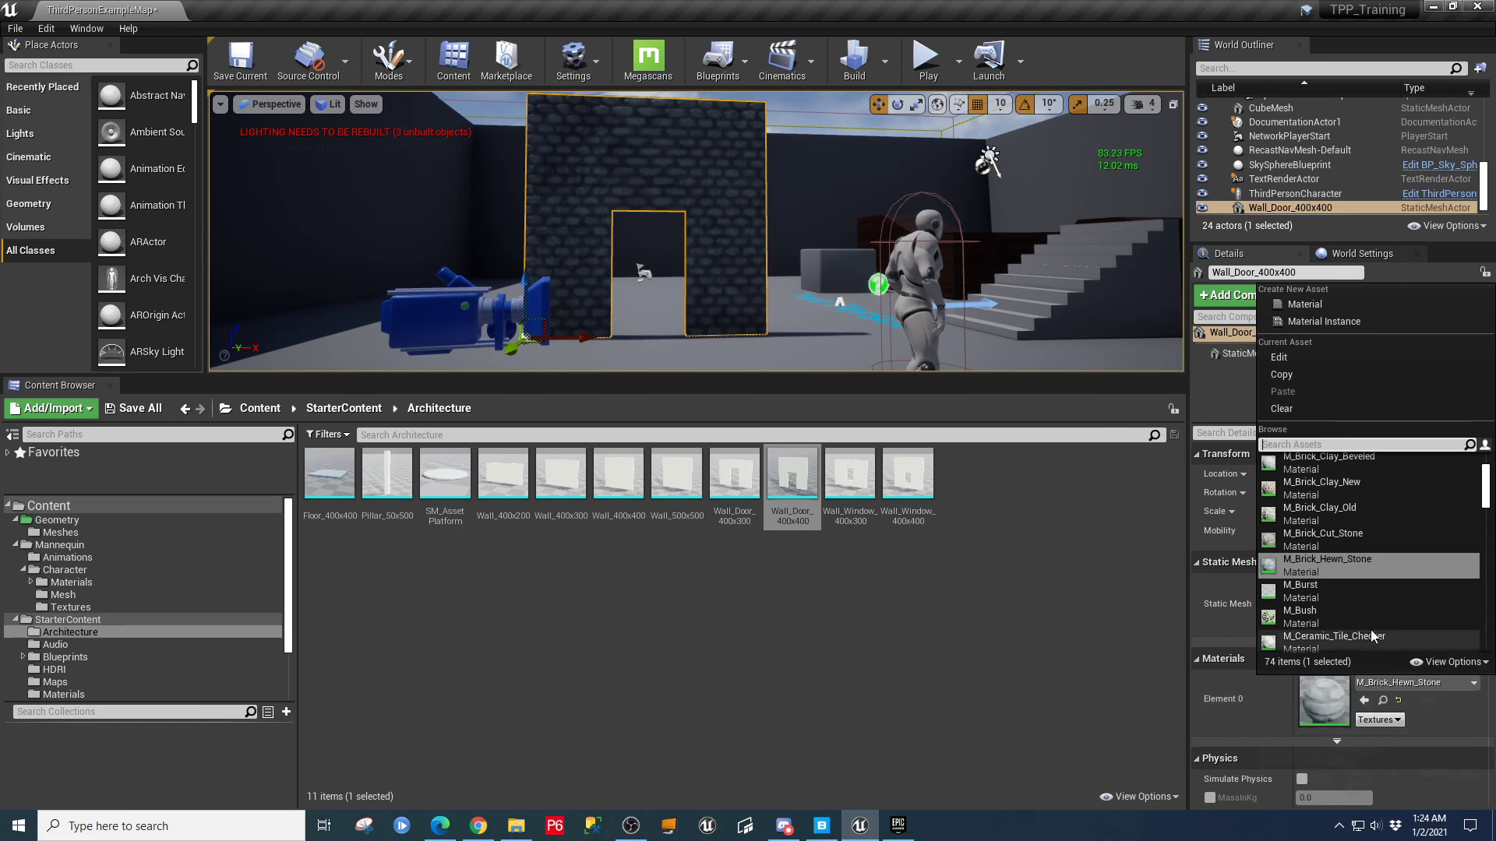
pyautogui.write('stone')
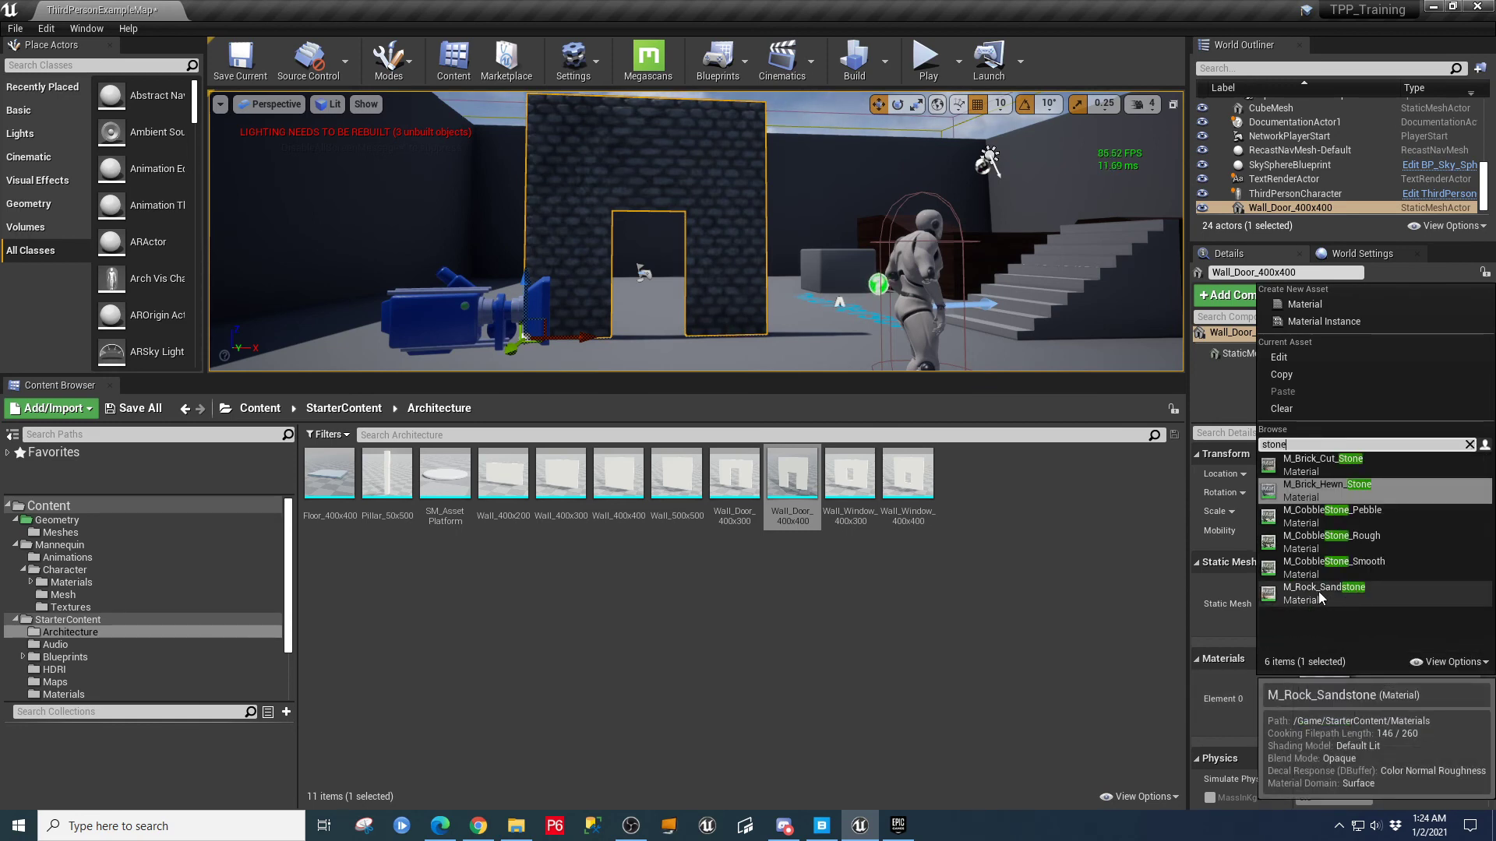
pyautogui.click(1331, 536)
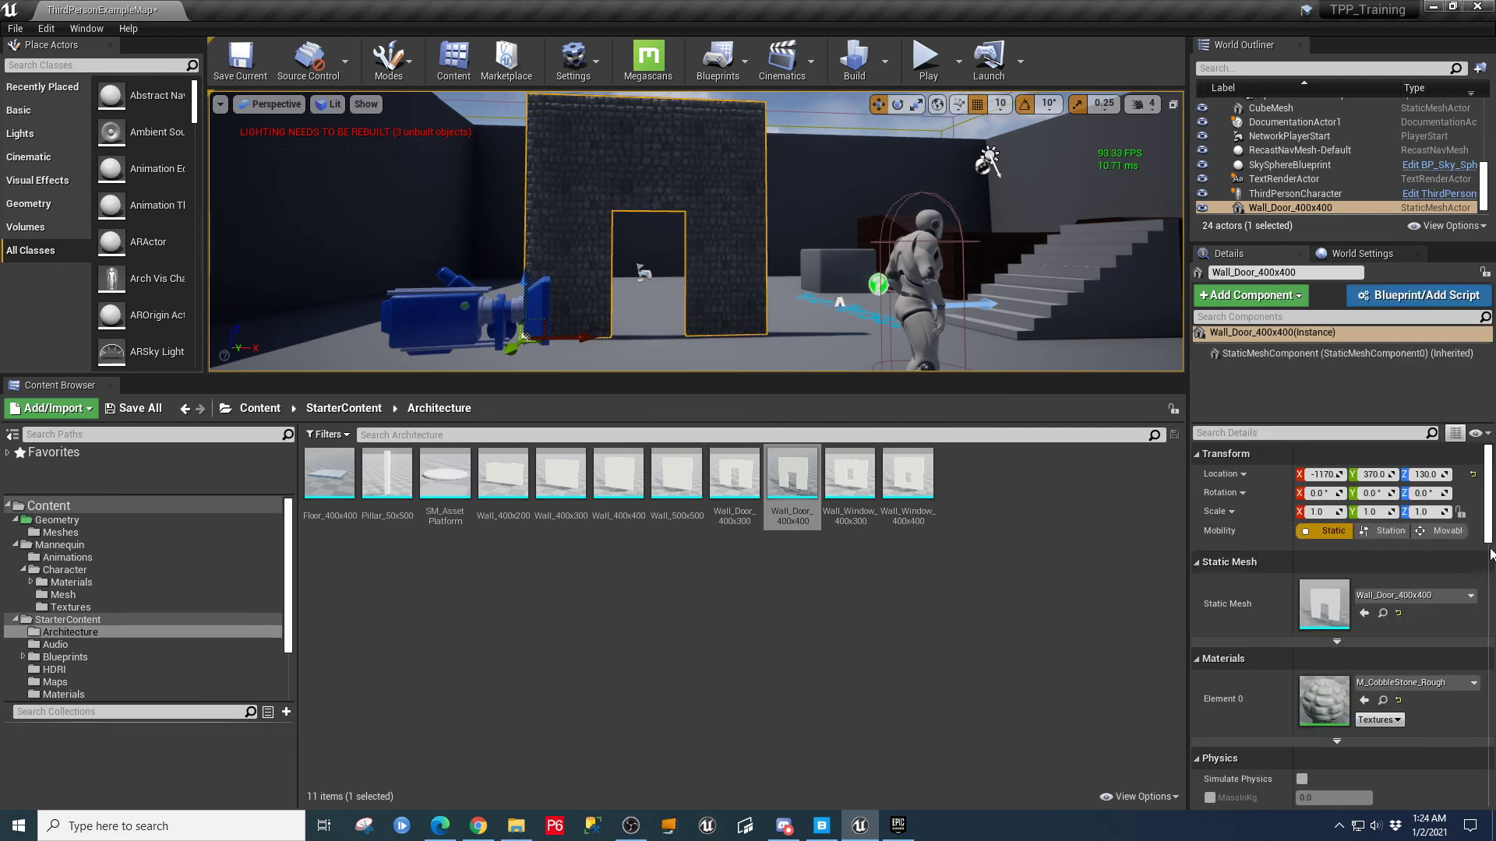
# - Search the Element 0 materials for "rock", apply M_Rock to the door wall and examine it up close
pyautogui.click(1388, 683)
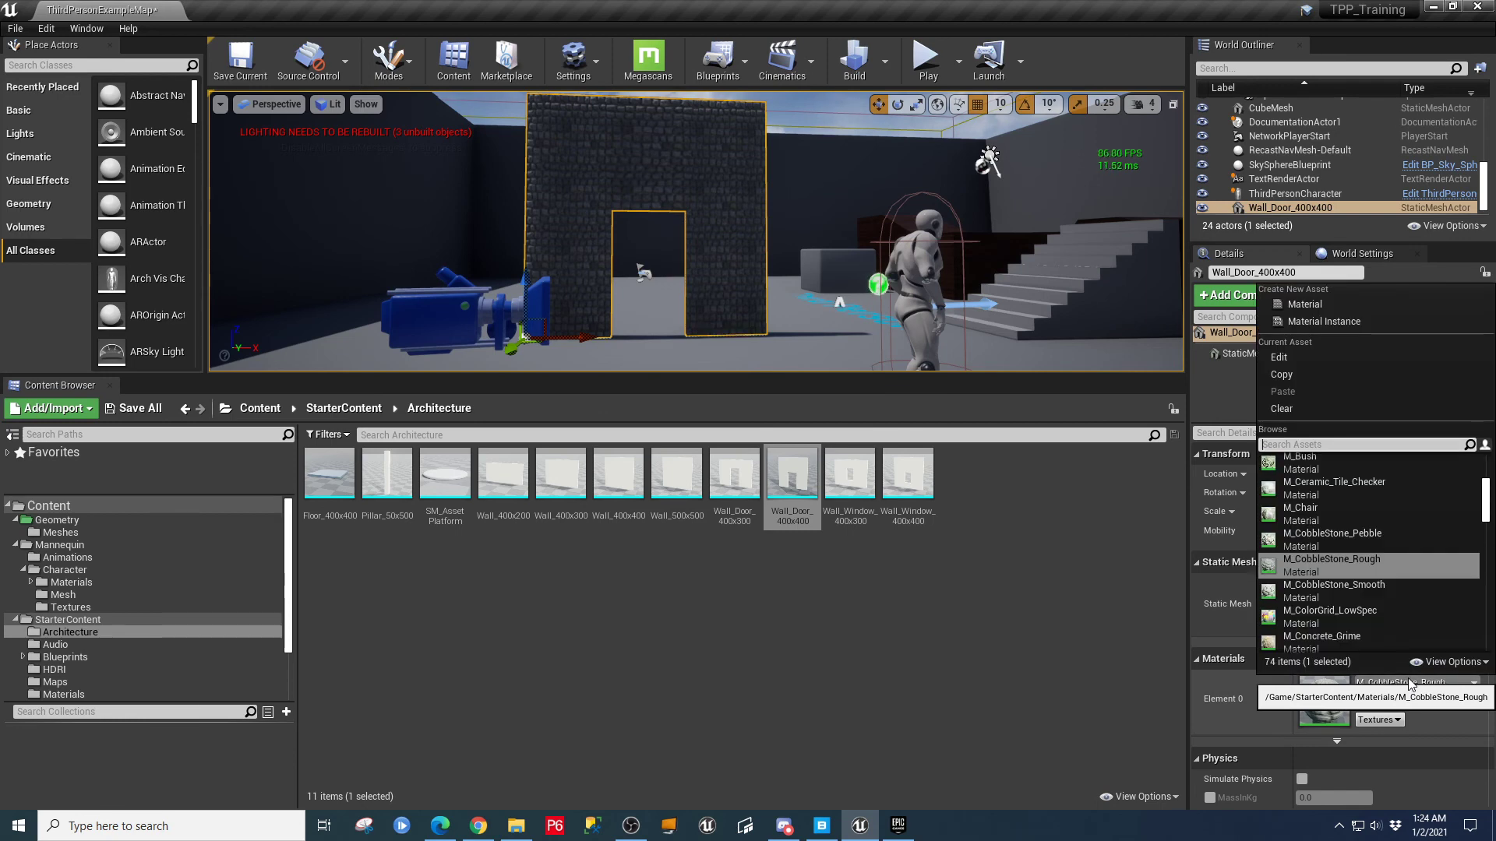
pyautogui.write('rock')
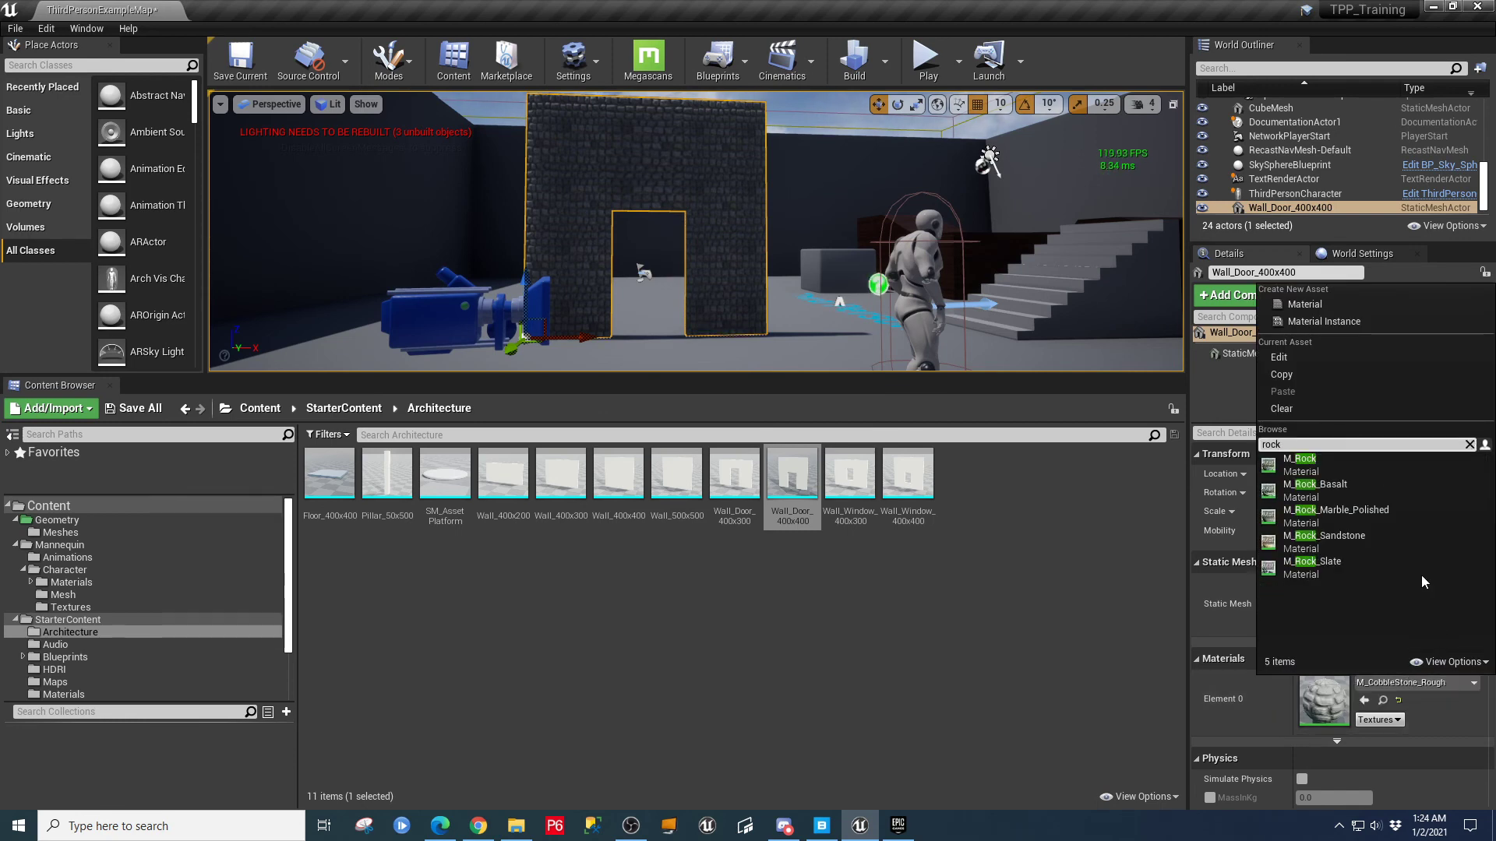
pyautogui.click(1300, 464)
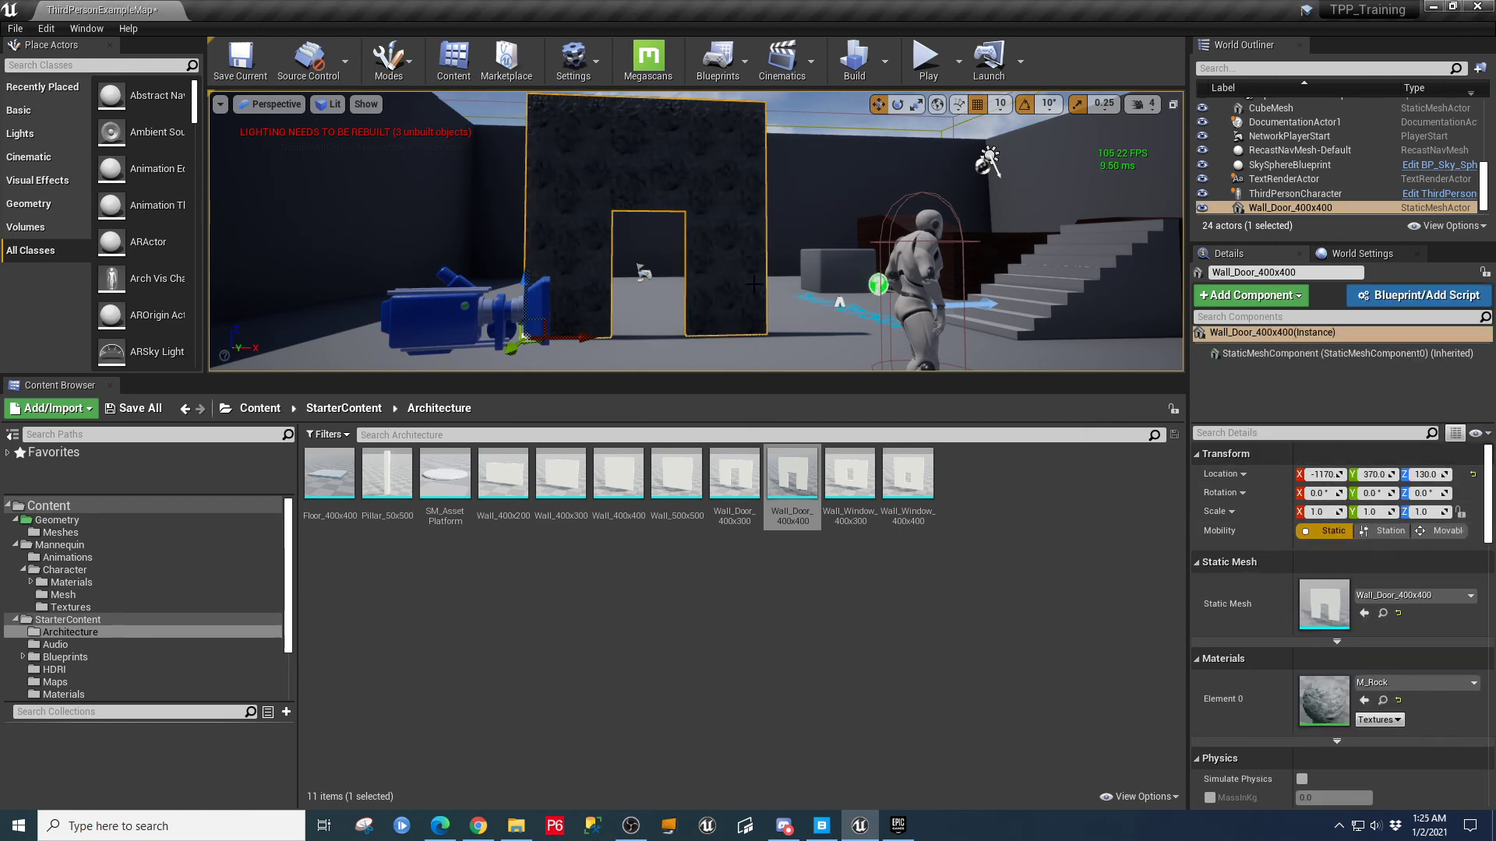
pyautogui.scroll(3, 753, 285)
pyautogui.scroll(-1, 1247, 477)
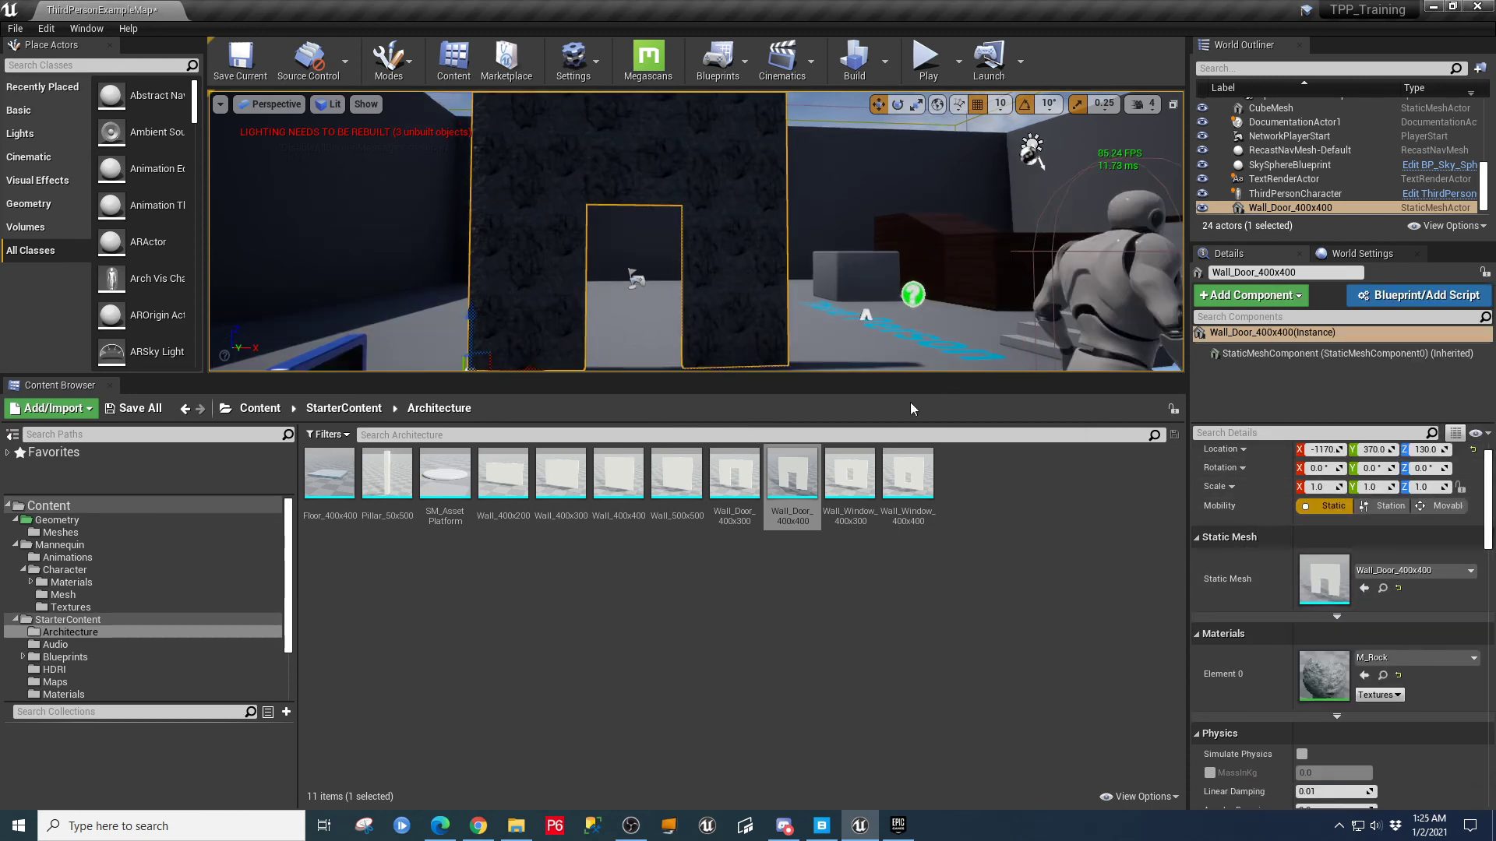
pyautogui.scroll(2, 797, 326)
pyautogui.scroll(-1, 798, 326)
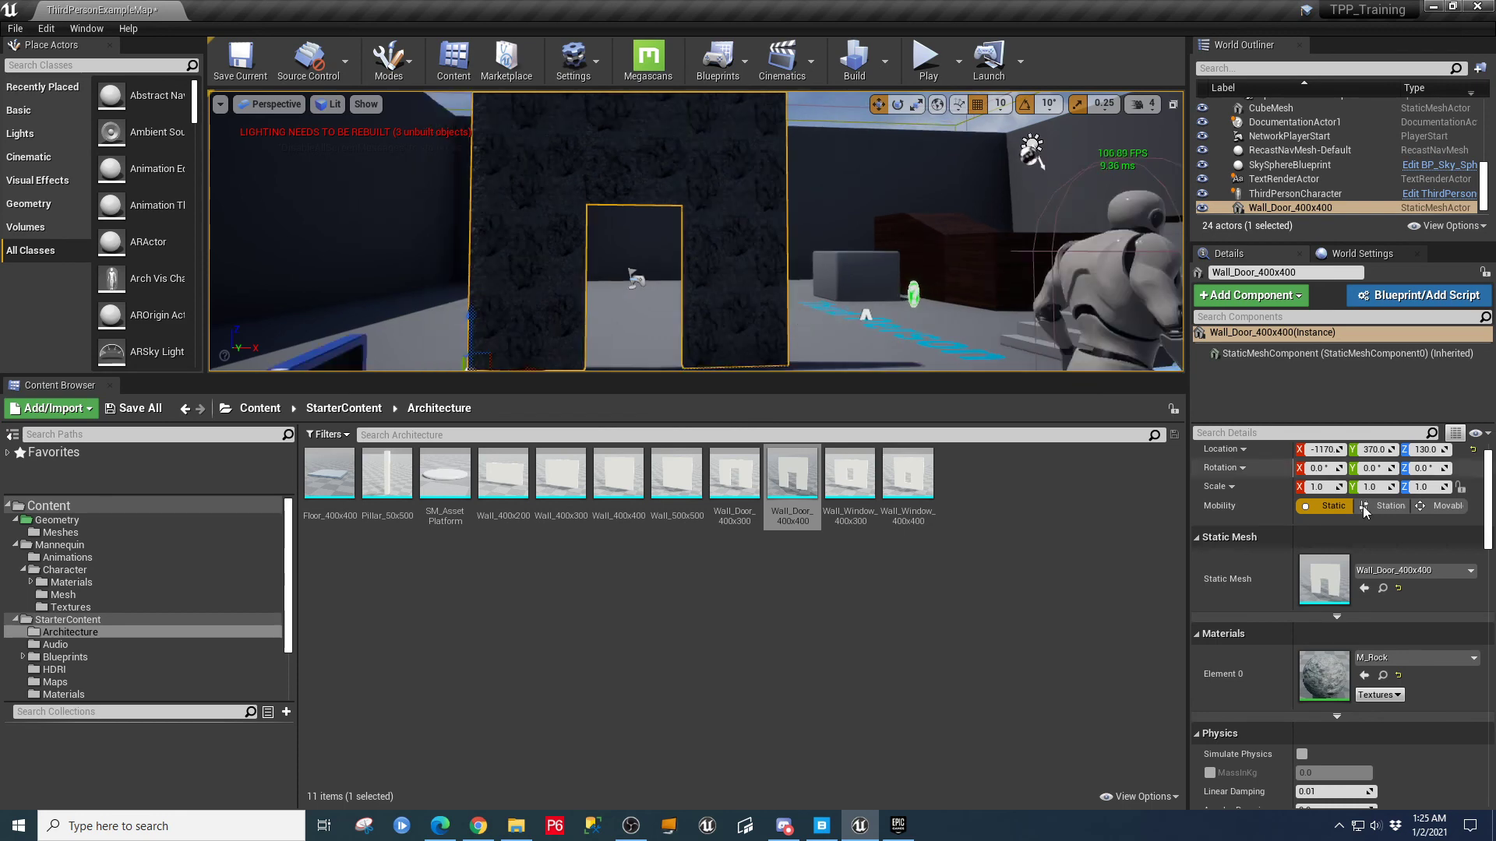
pyautogui.click(1430, 571)
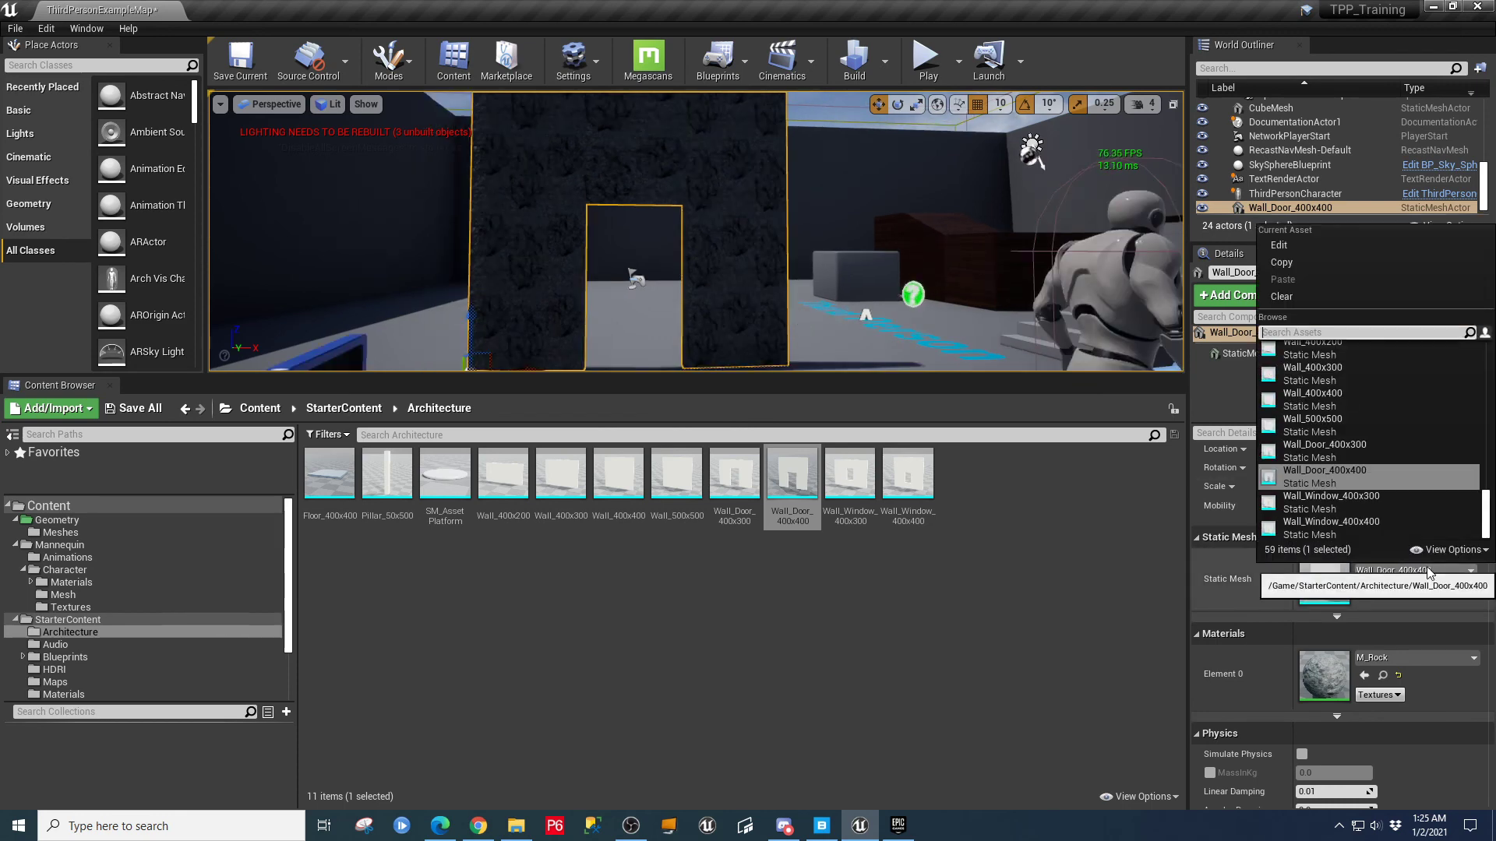
pyautogui.write('brick')
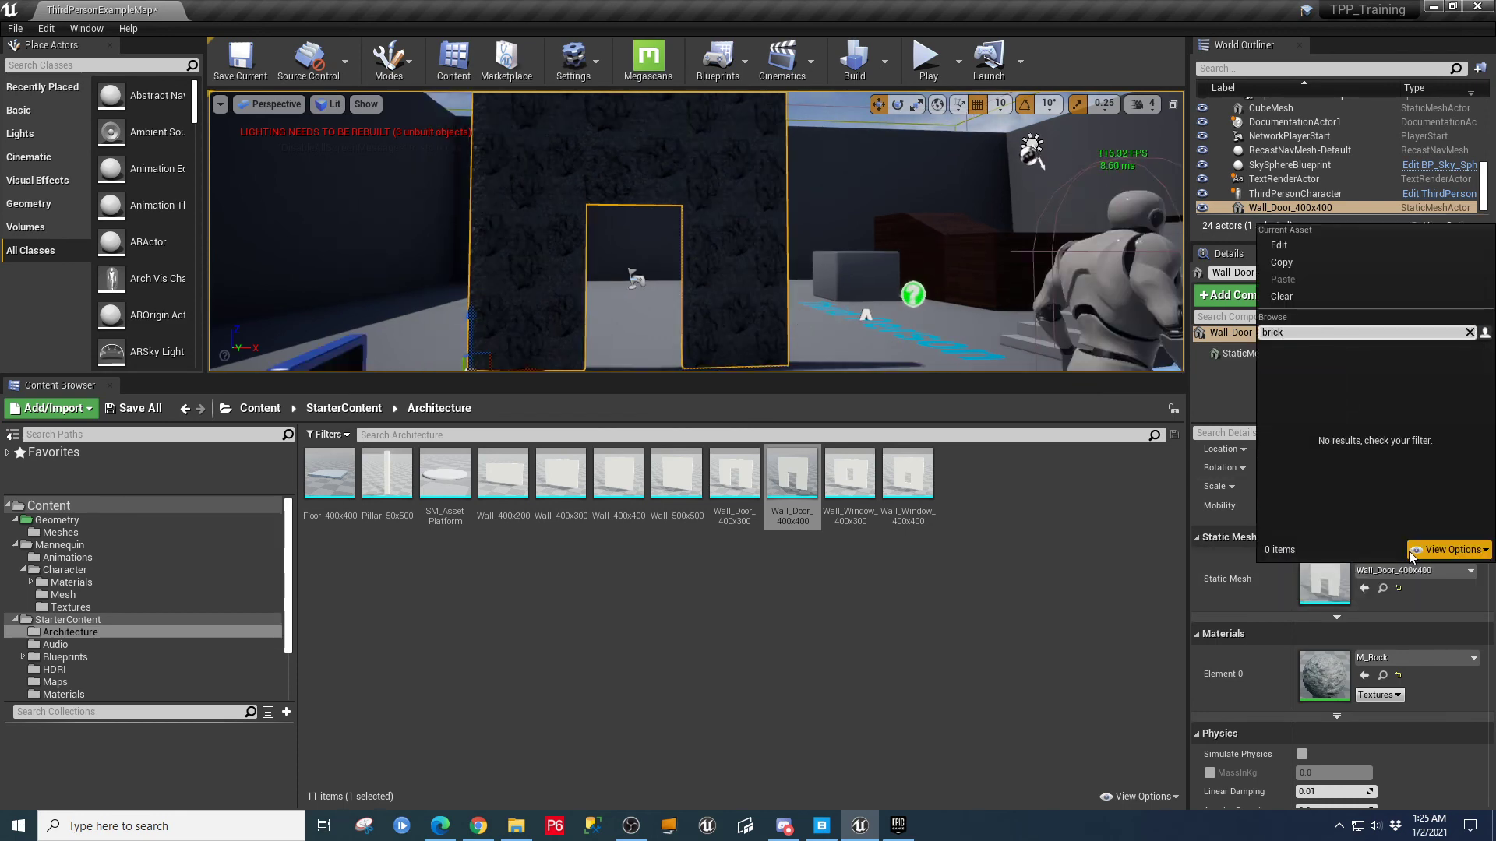
pyautogui.click(1171, 619)
# - Set the door wall's Element 0 material to M_Brick_Clay_Beveled, found by searching the materials for "bri"
pyautogui.click(1412, 659)
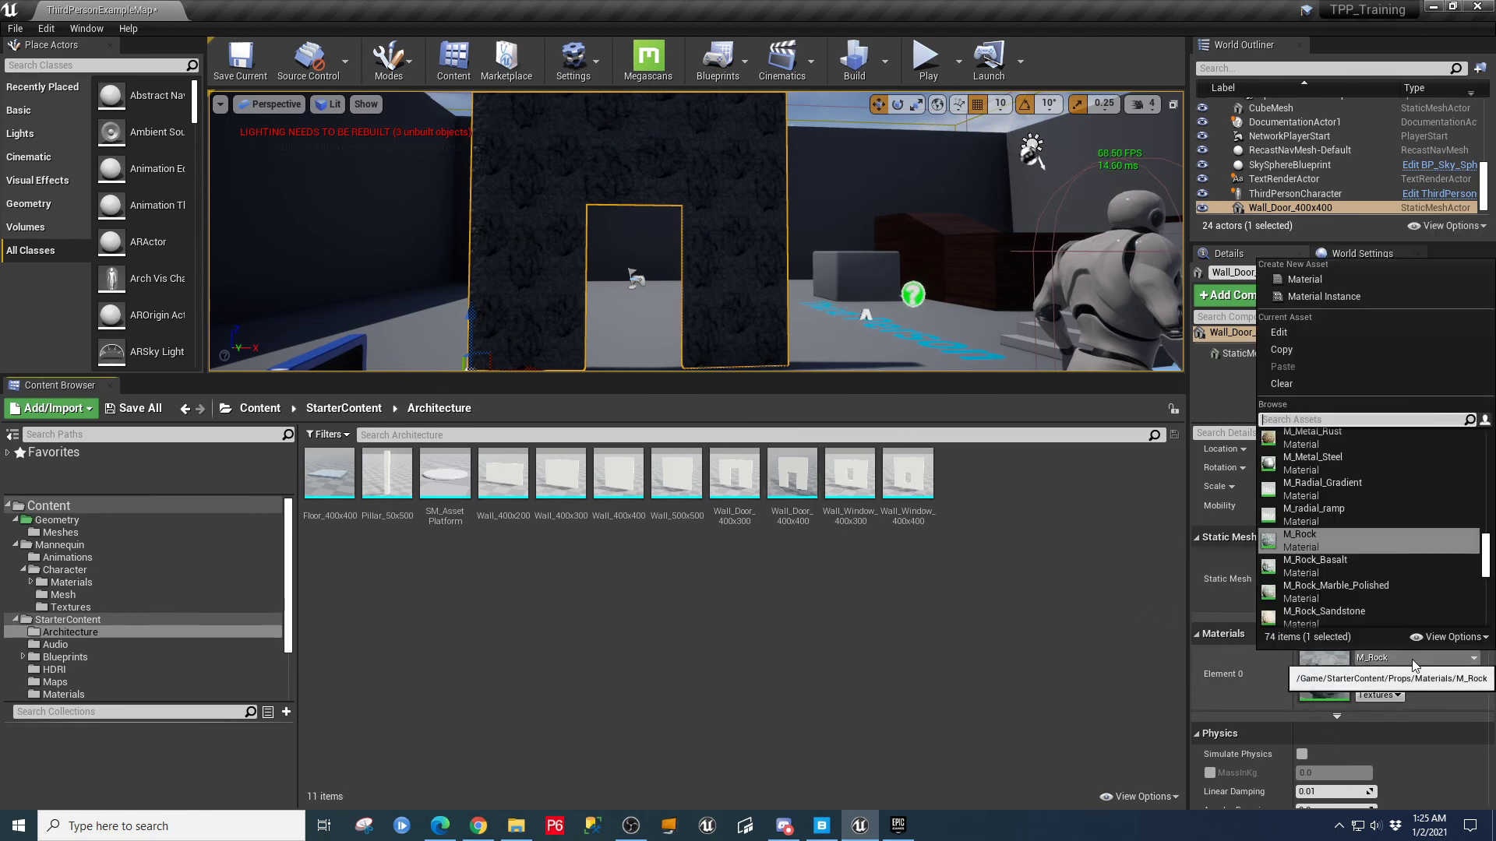
pyautogui.write('bri')
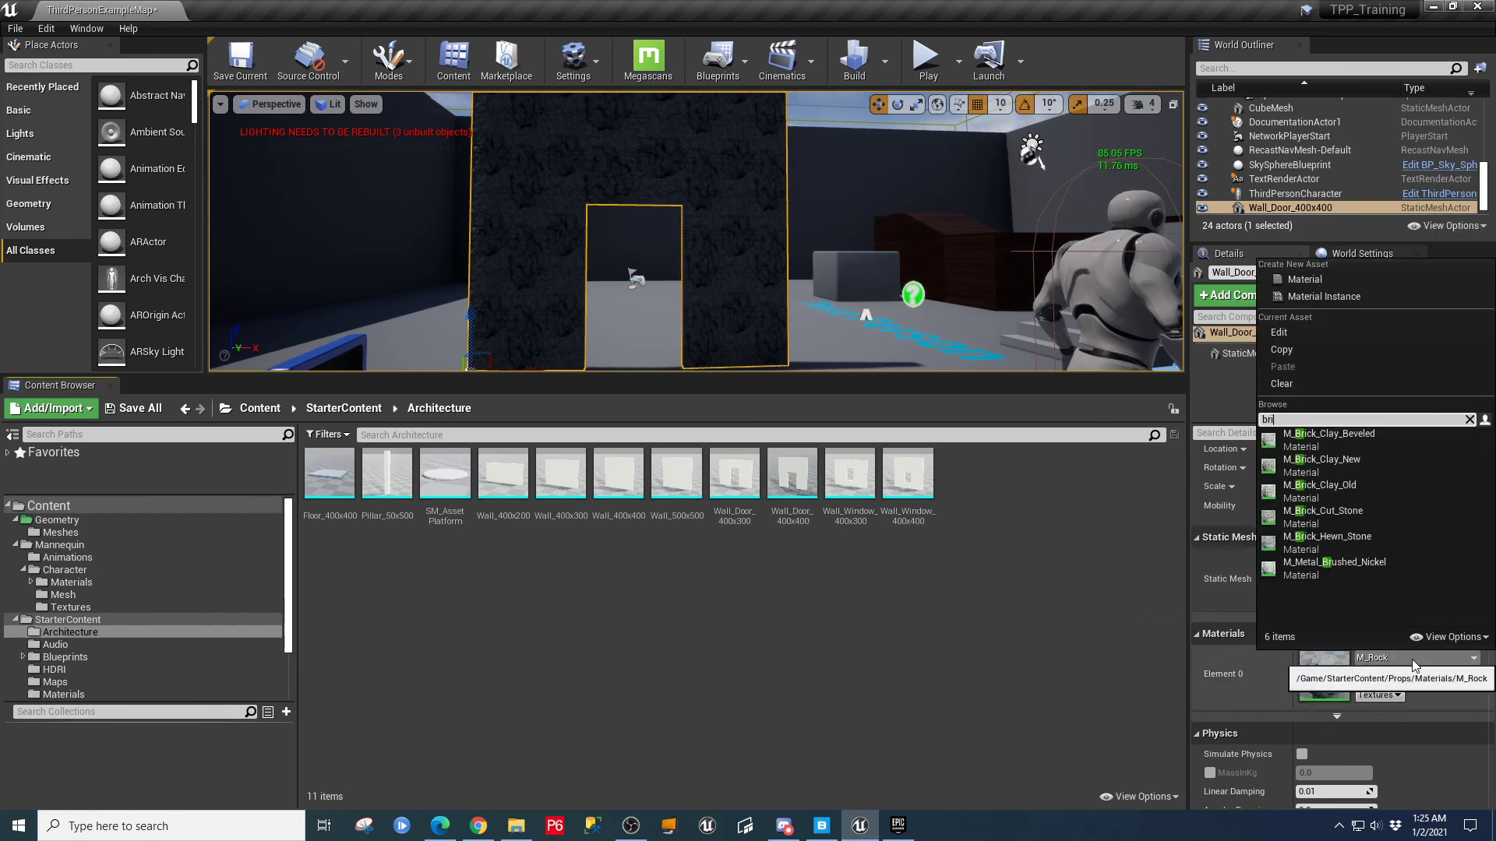
pyautogui.click(1344, 441)
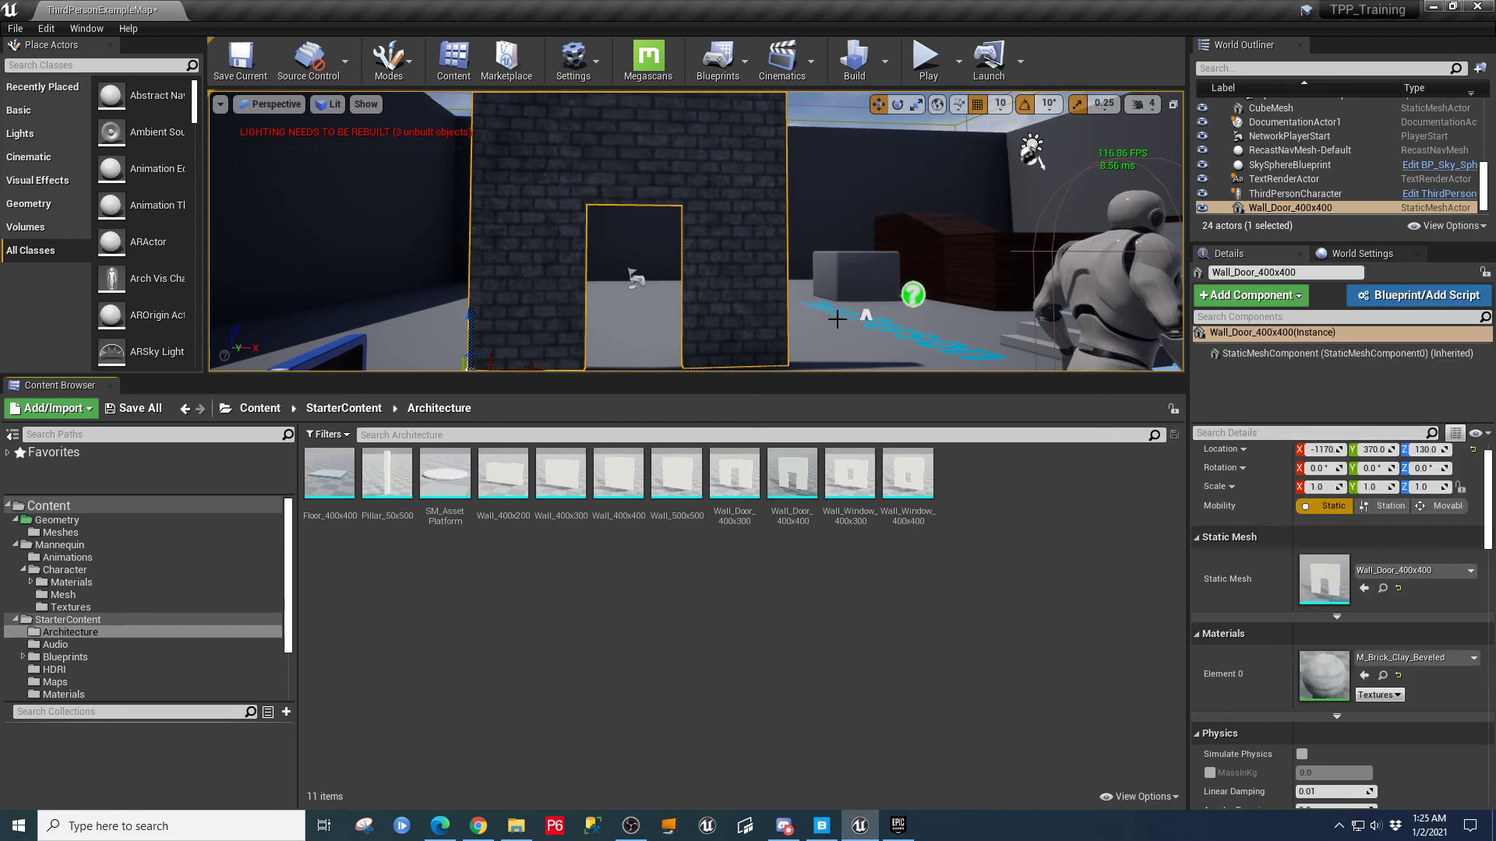
# - Inspect the brick door wall in the full-screen viewport, clear the selection and return to the normal editor layout
pyautogui.moveTo(837, 319); pyautogui.dragTo(839, 366, button='right')
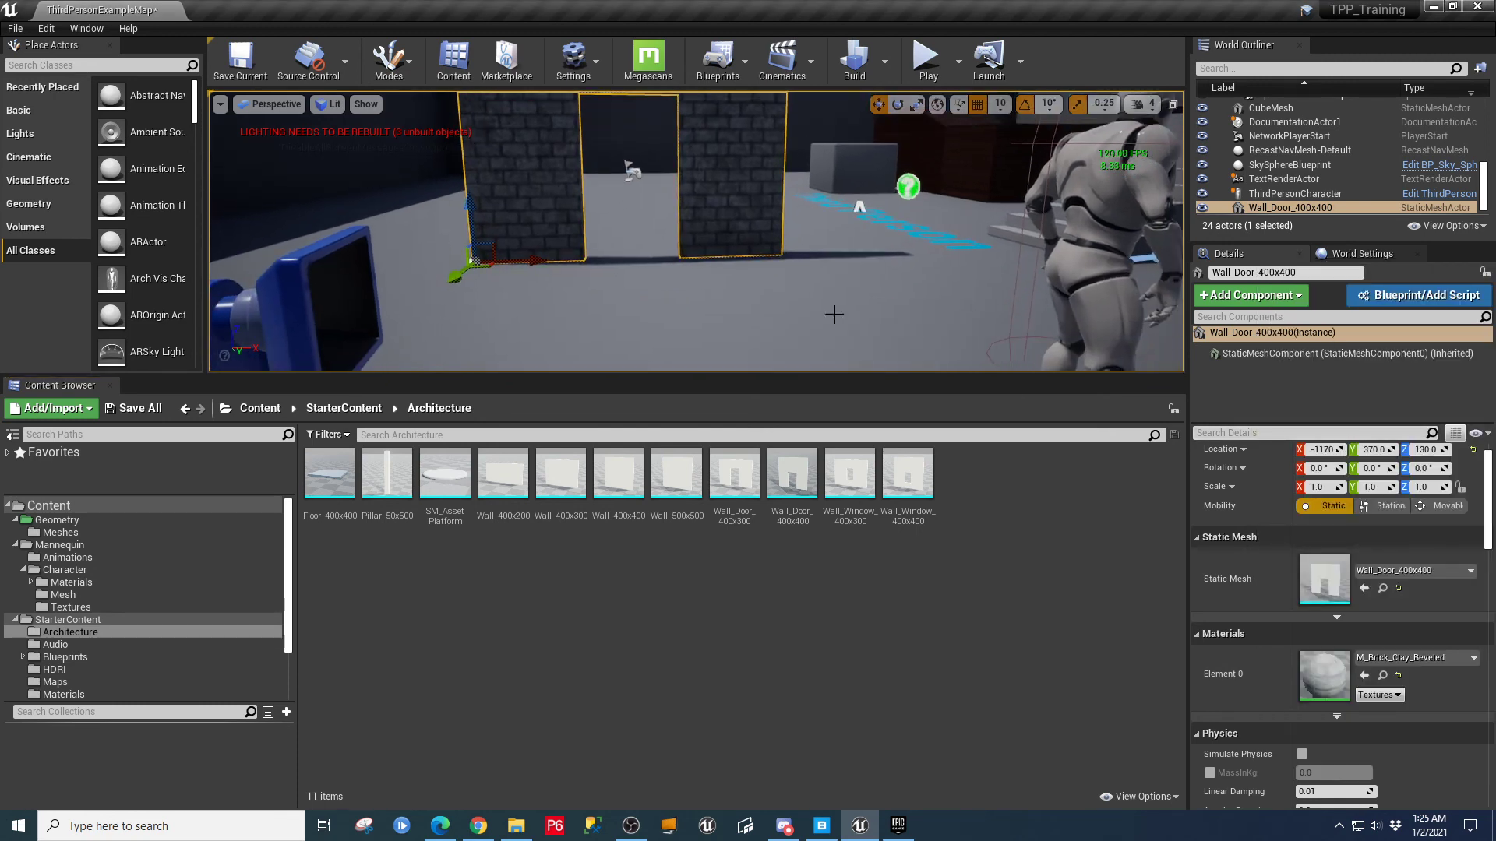
pyautogui.press('F11')
pyautogui.press('F11')
pyautogui.press('F11')
pyautogui.press('F11')
pyautogui.press('F11')
pyautogui.press('F11')
pyautogui.press('F11')
pyautogui.press('F11')
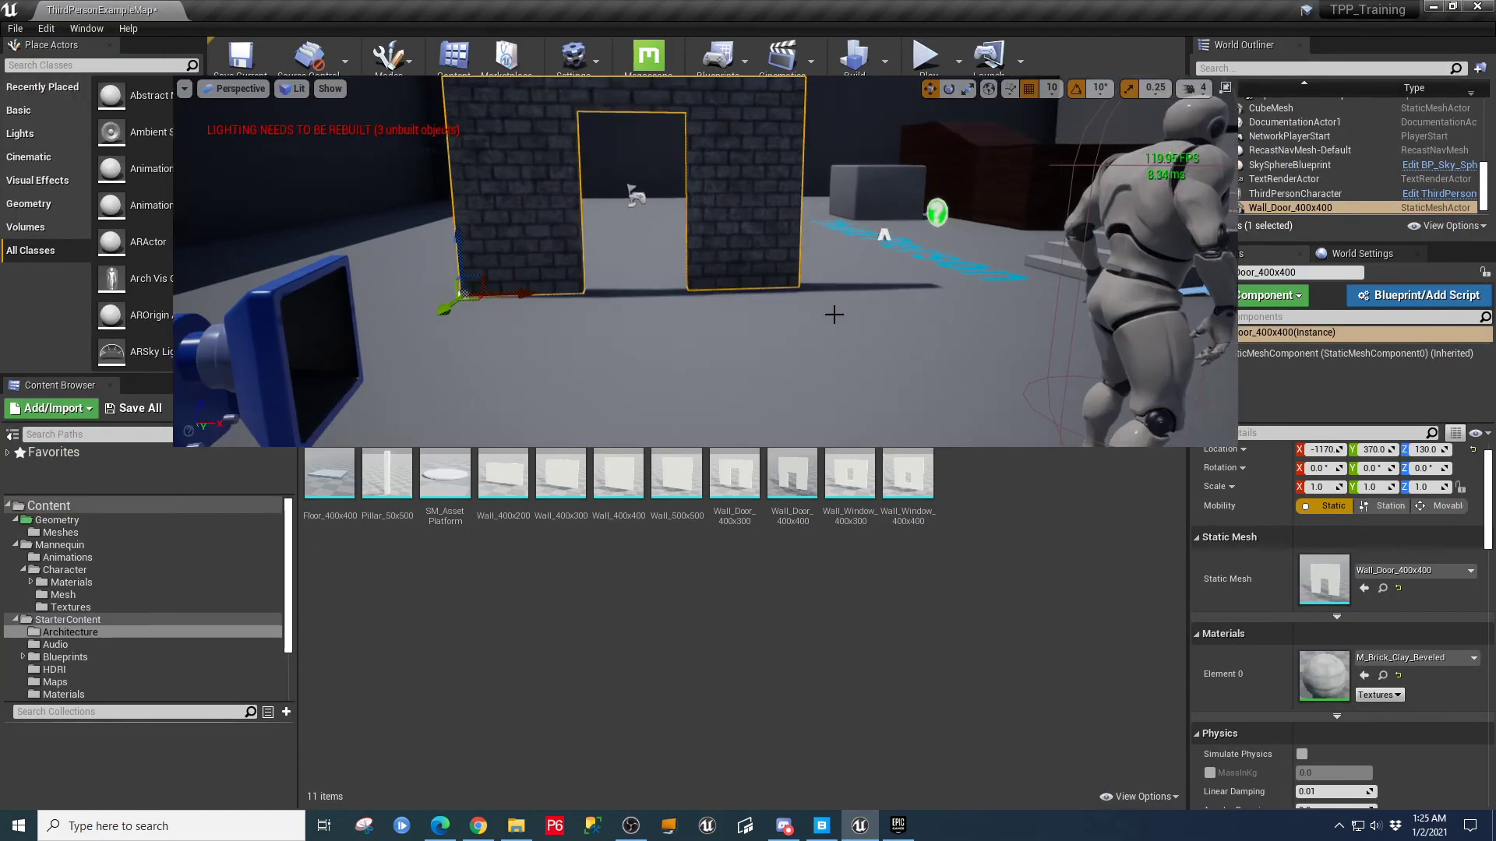
pyautogui.press('F11')
pyautogui.moveTo(748, 436); pyautogui.dragTo(810, 419, button='right')
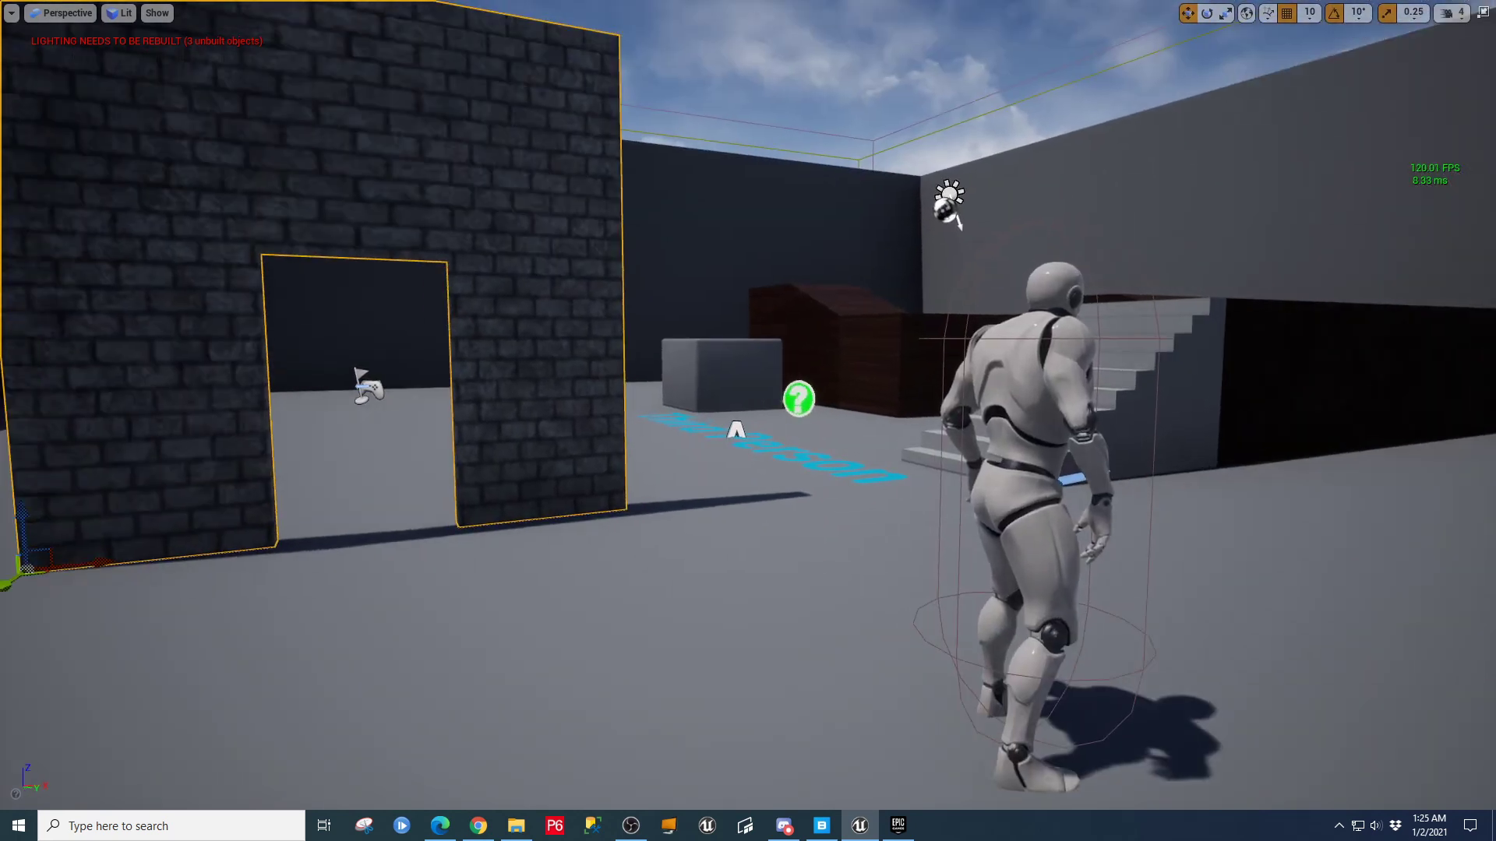
pyautogui.press('Escape')
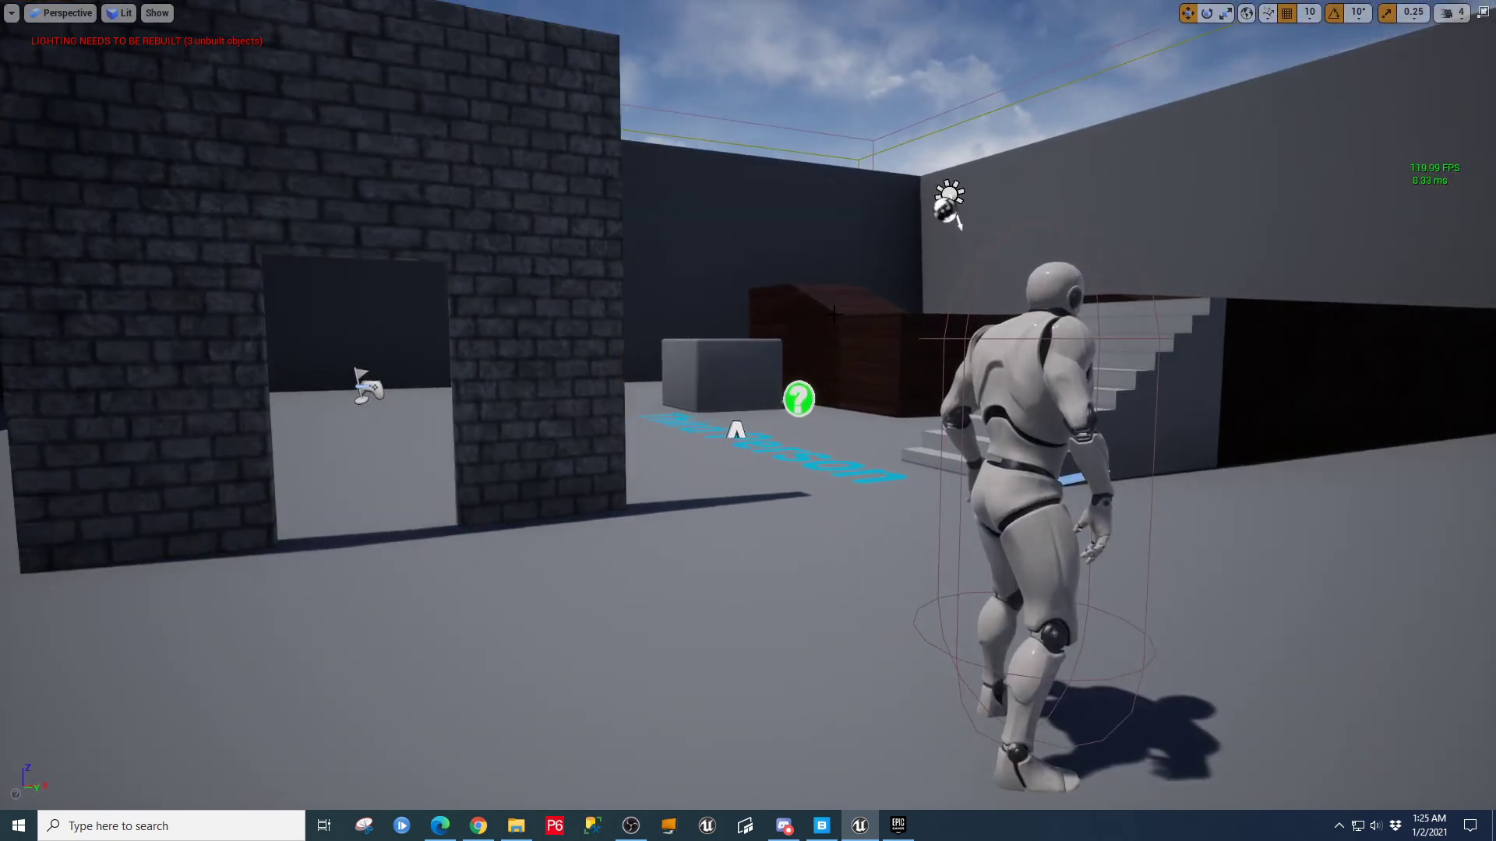
pyautogui.press('F11')
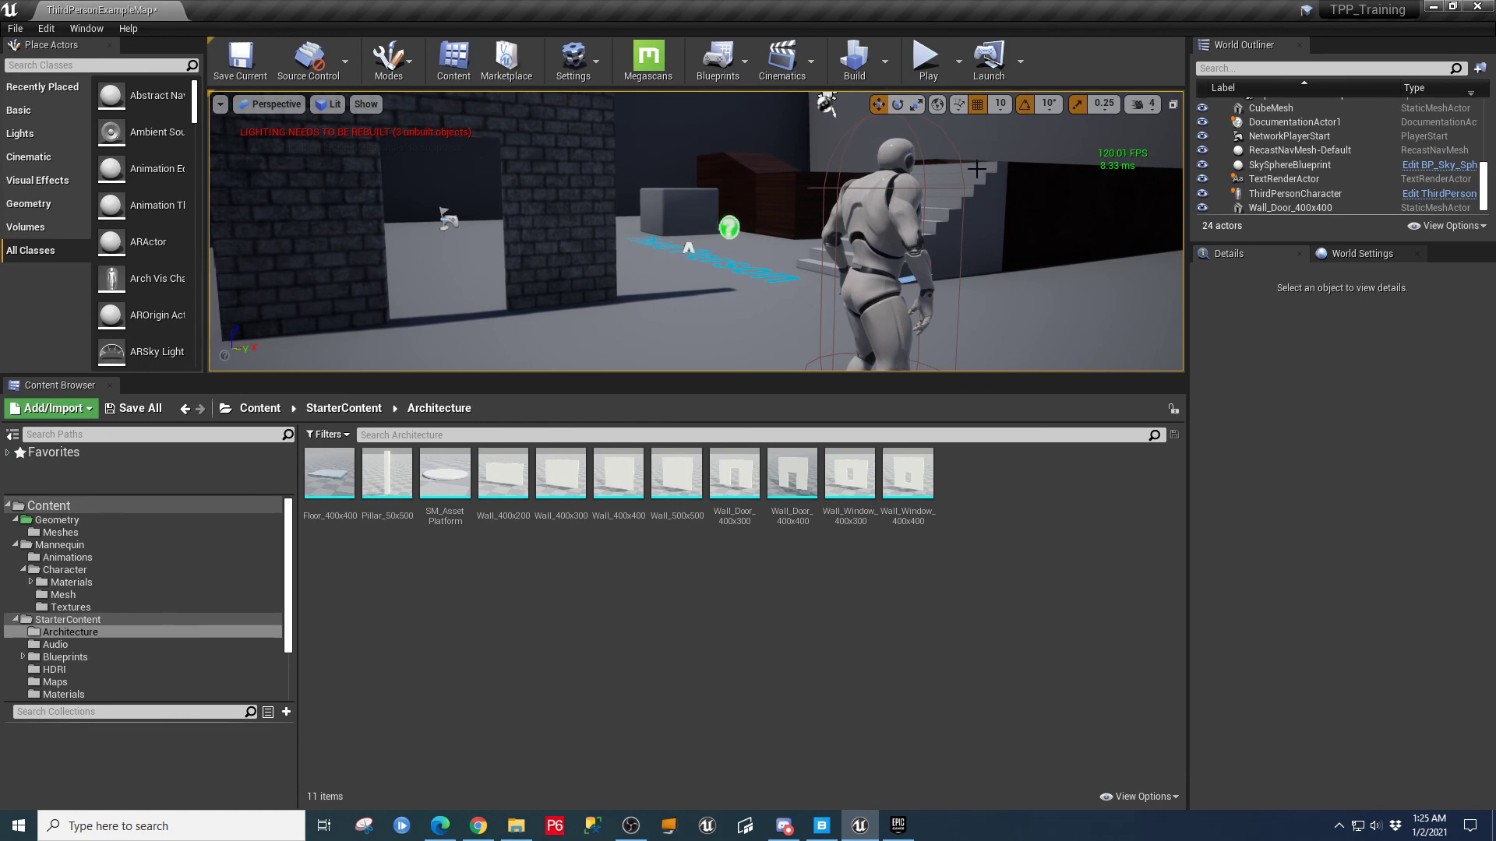
# - Playtest the map in full screen with the brick door wall, releasing and recapturing mouse control, and return to the normal layout
pyautogui.click(1039, 278)
pyautogui.press('F11')
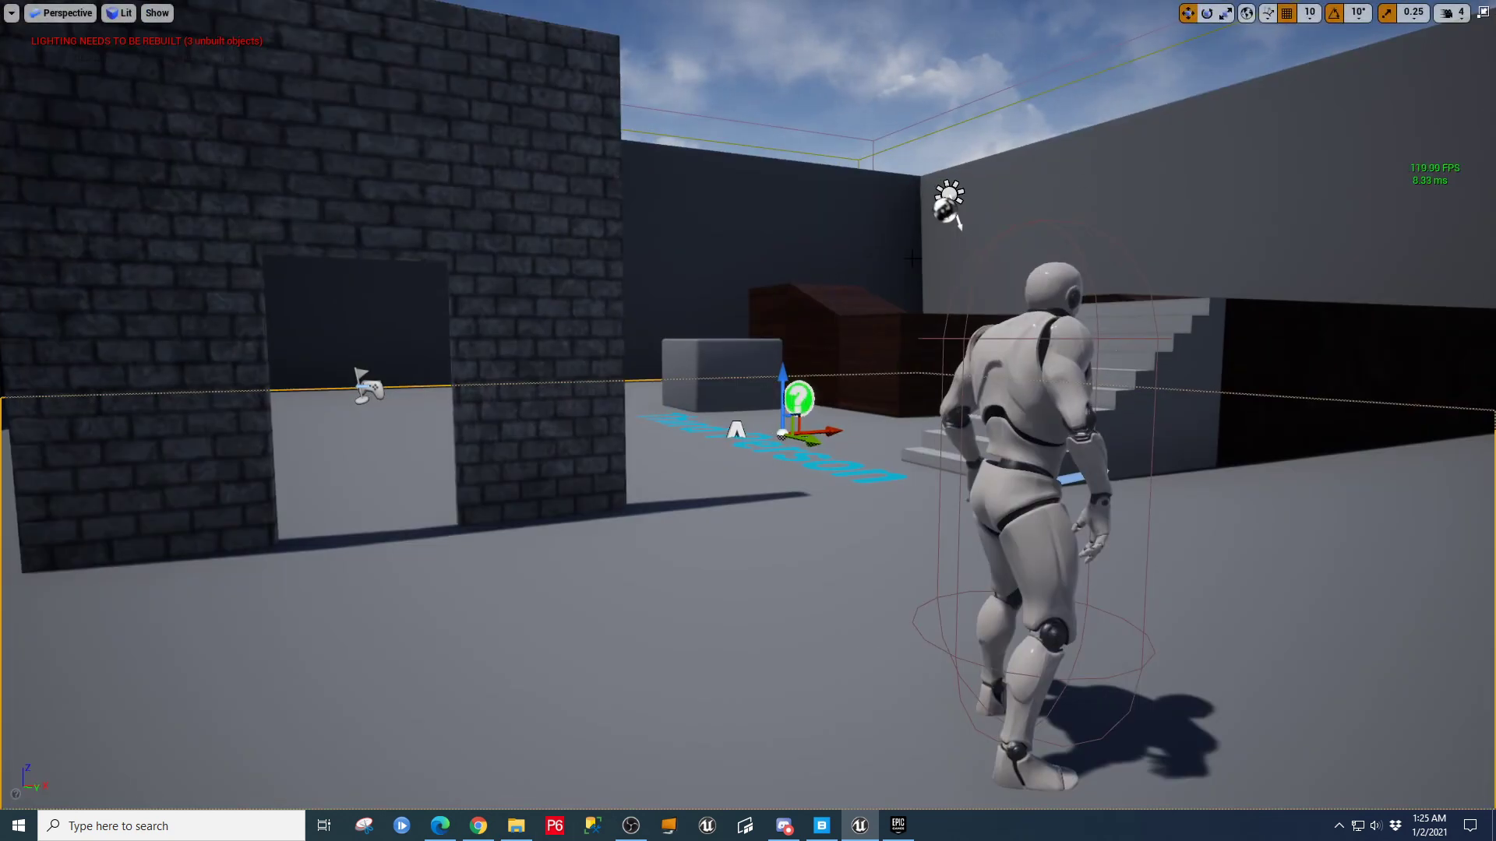
pyautogui.hotkey('alt', 'p')
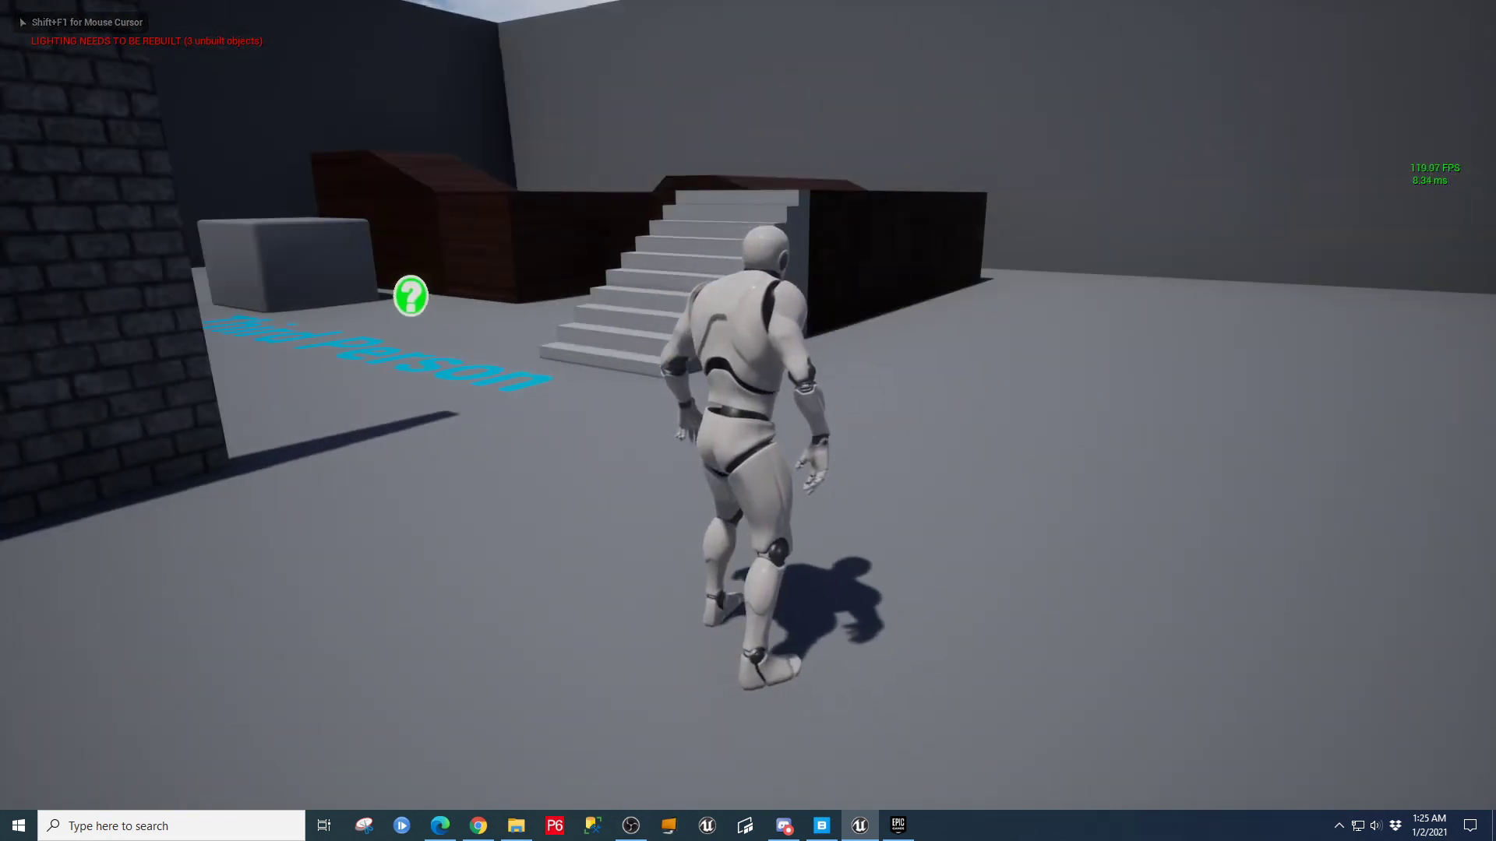
pyautogui.hotkey('shift', 'F1')
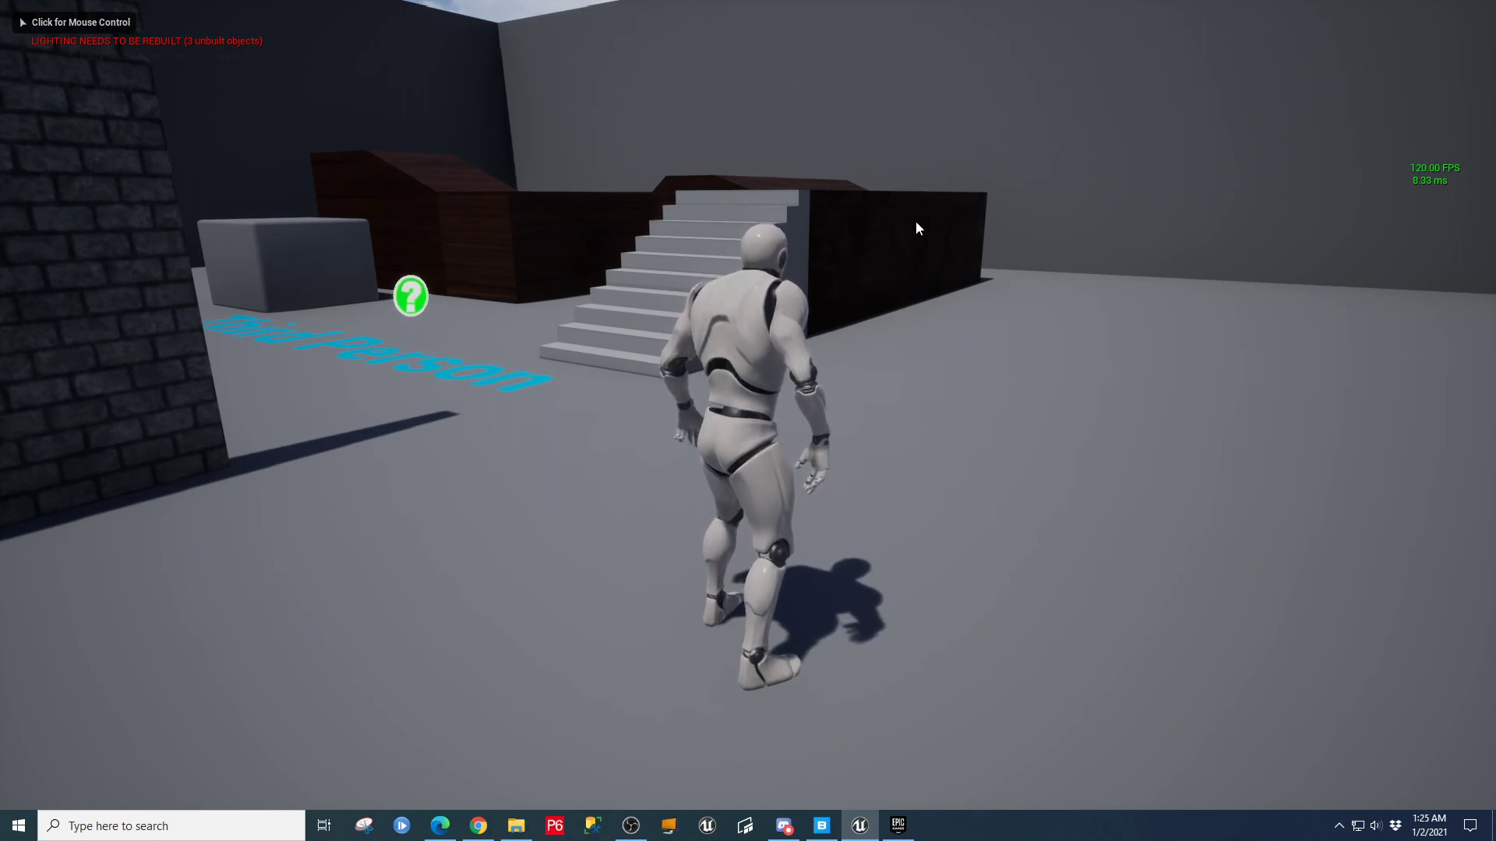
pyautogui.click(1088, 444)
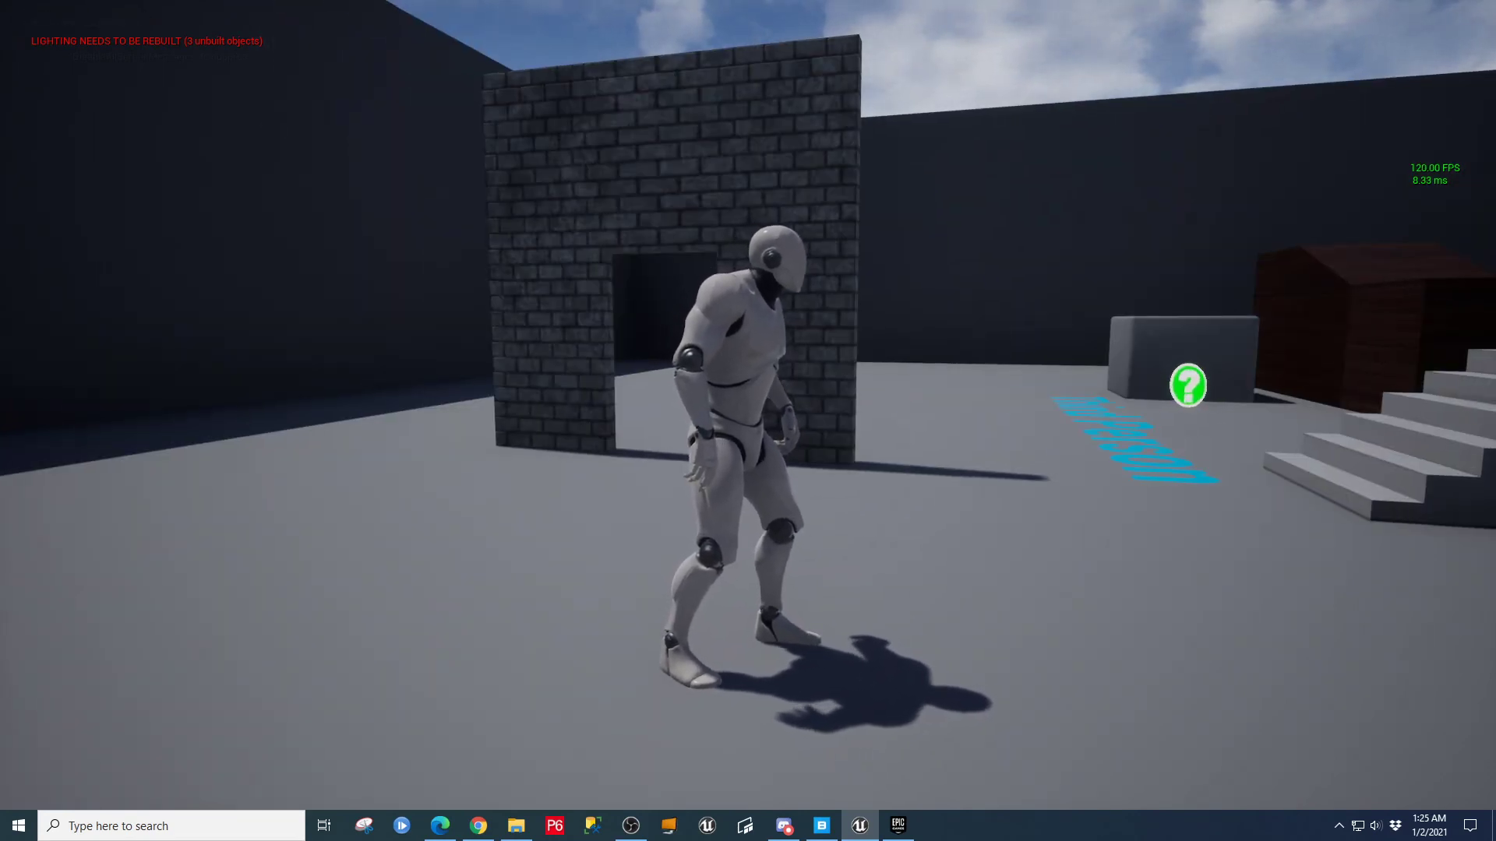
pyautogui.press('F8')
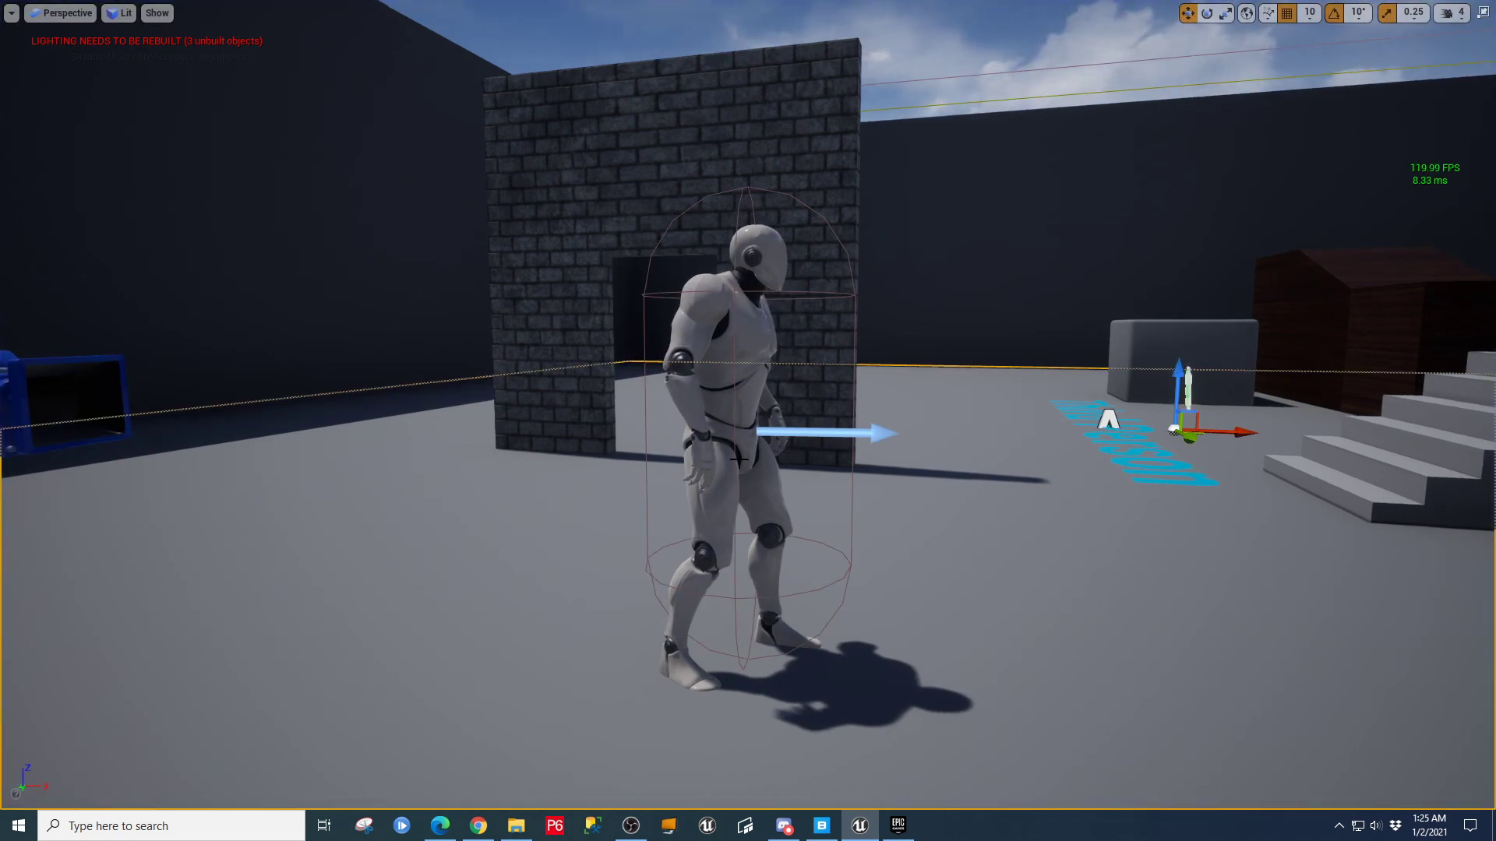
pyautogui.press('F11')
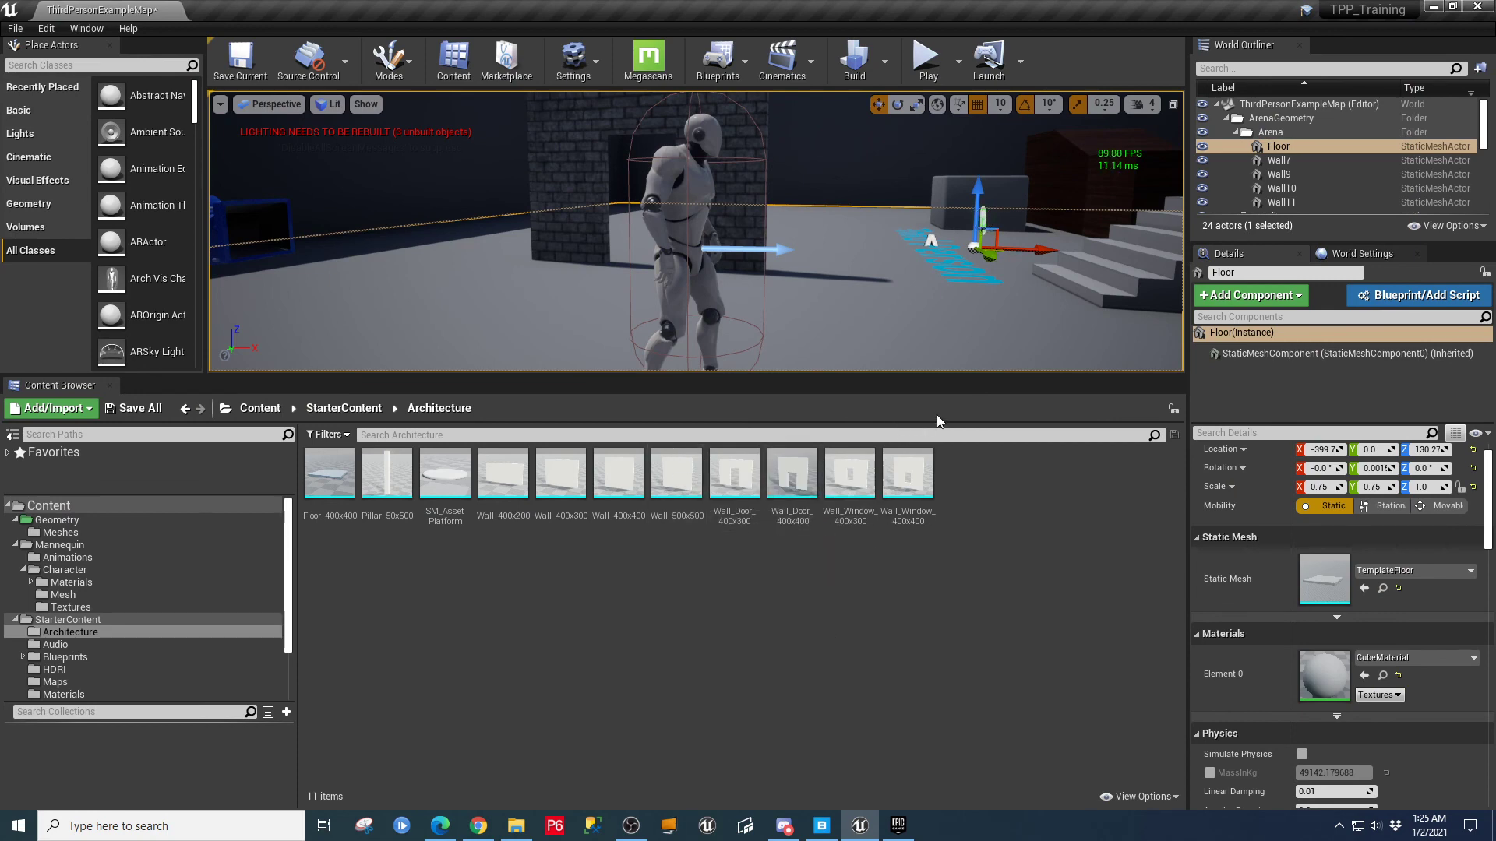
# - Open the Collapse_Cue sound cue from the StarterContent Audio folder in its editor
pyautogui.scroll(-2, 181, 641)
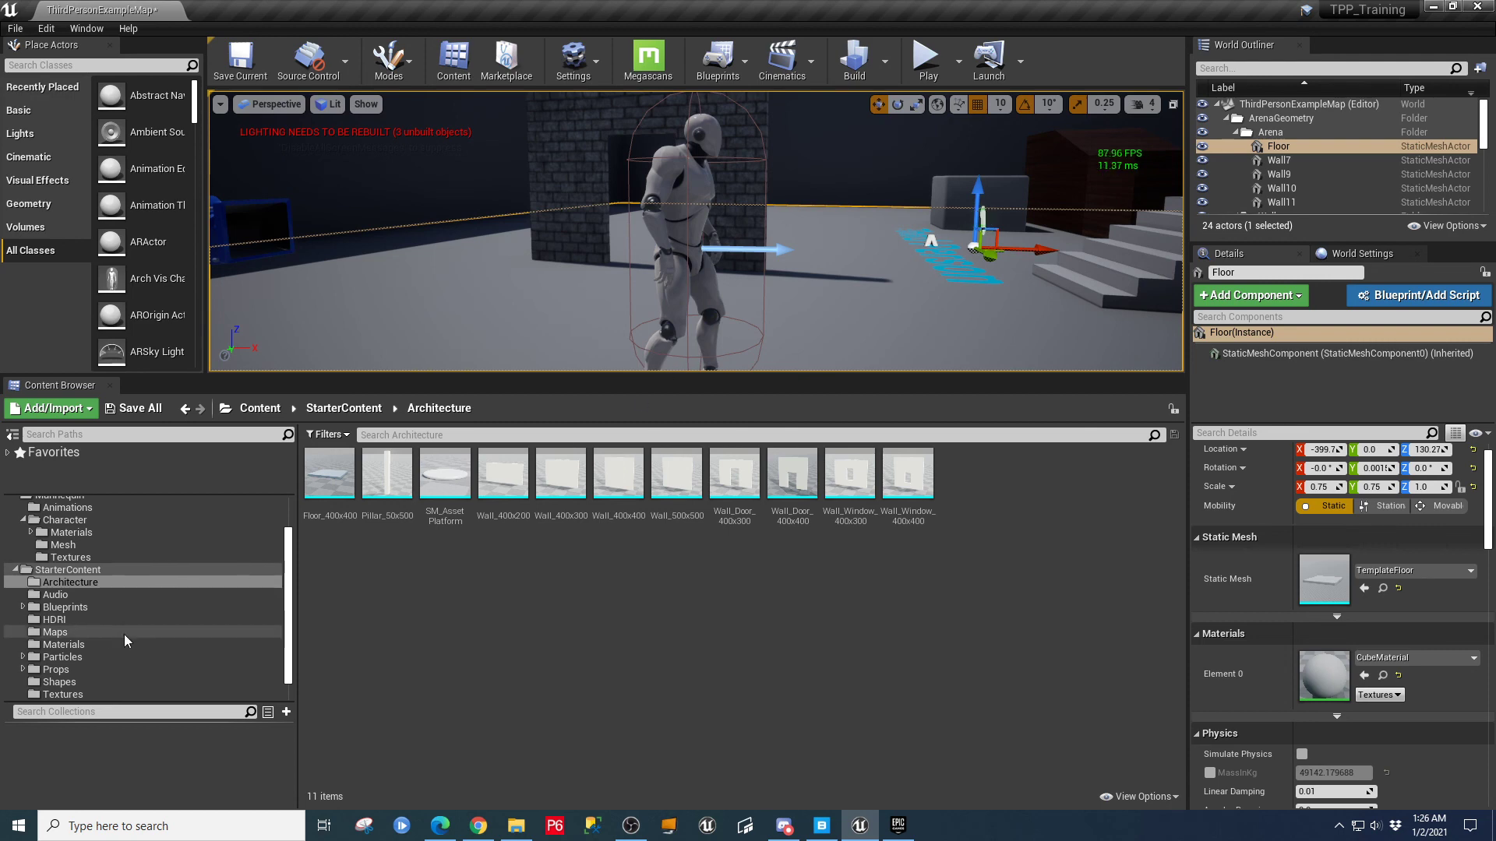
pyautogui.click(54, 595)
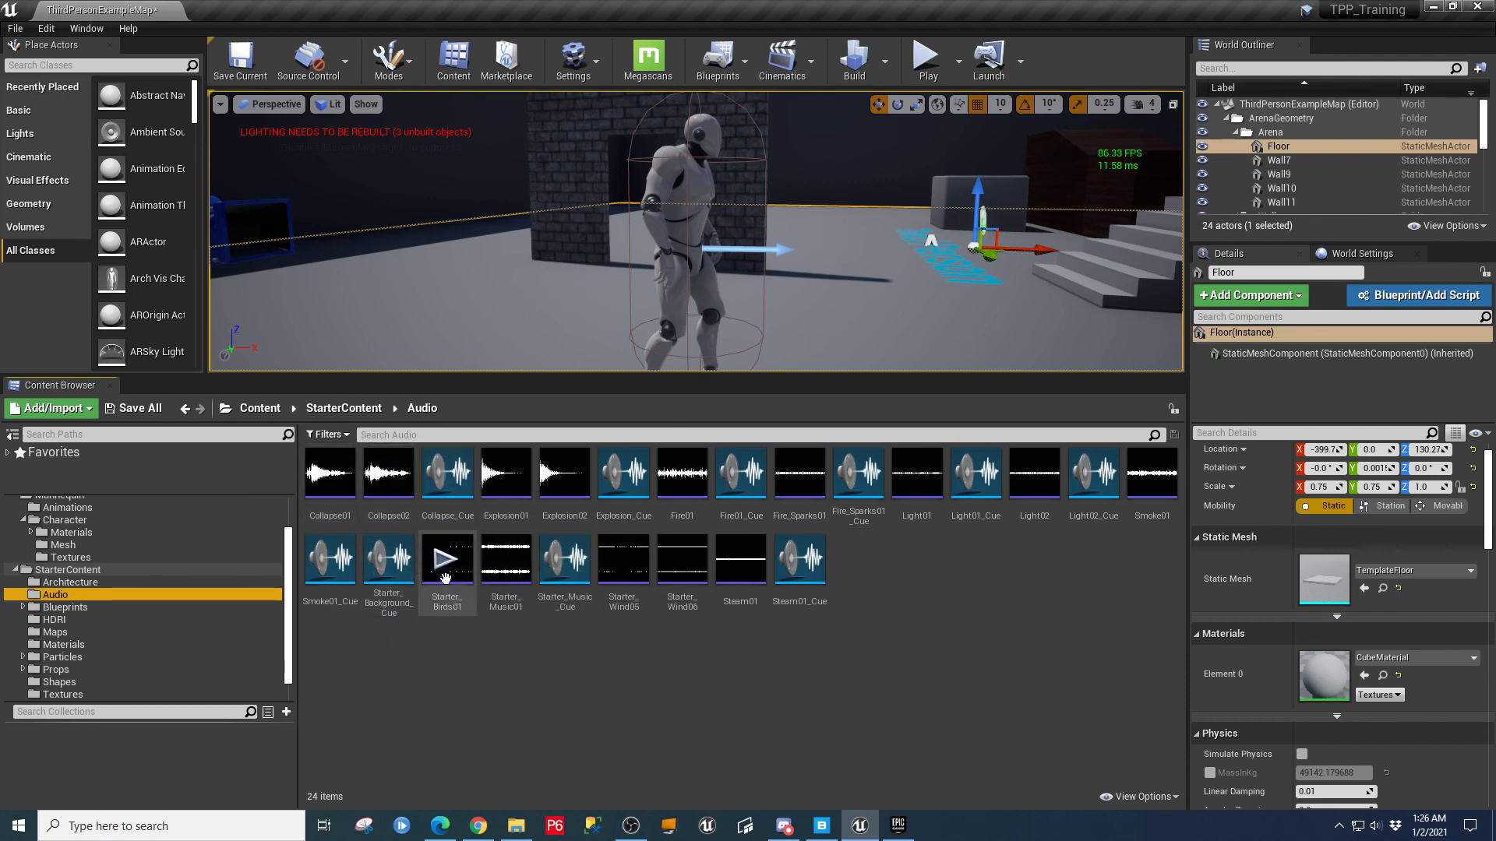
pyautogui.click(464, 496)
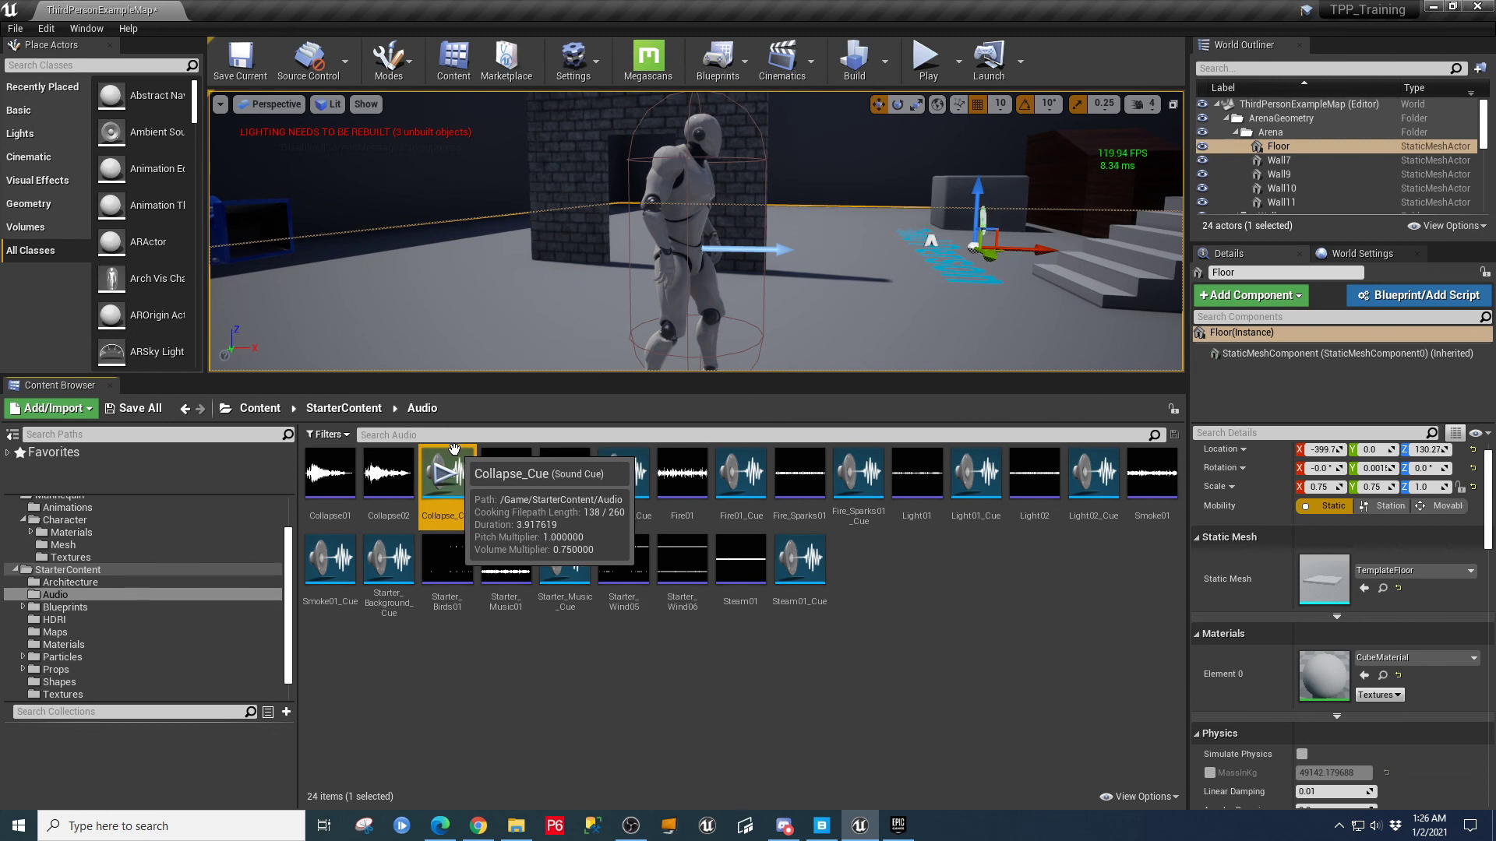
pyautogui.doubleClick(447, 489)
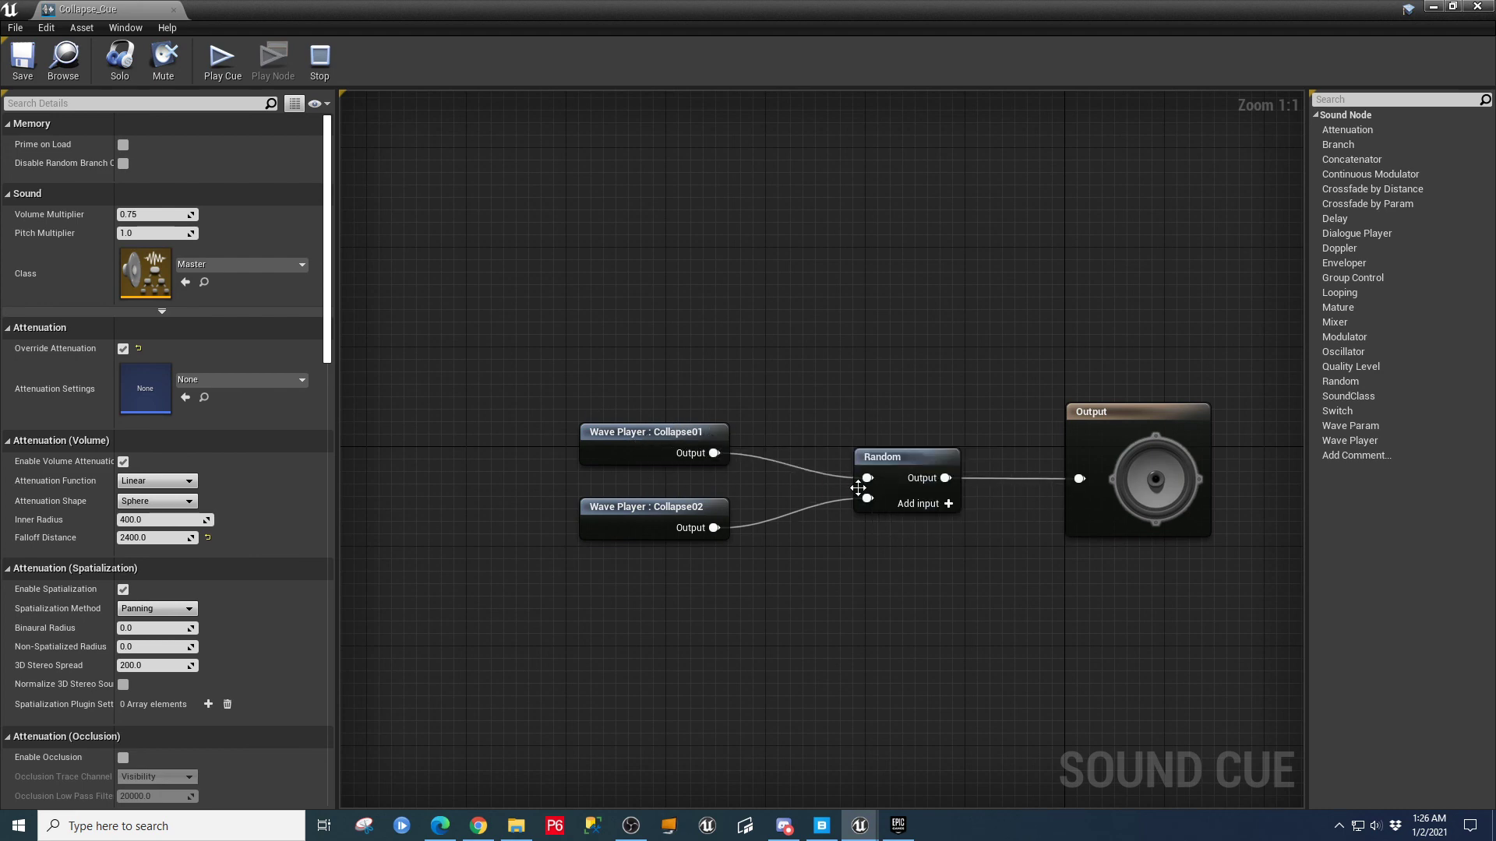
# - Play Collapse_Cue several times to hear its randomly chosen Collapse01 and Collapse02 waves, and stop playback
pyautogui.click(209, 67)
pyautogui.click(209, 67)
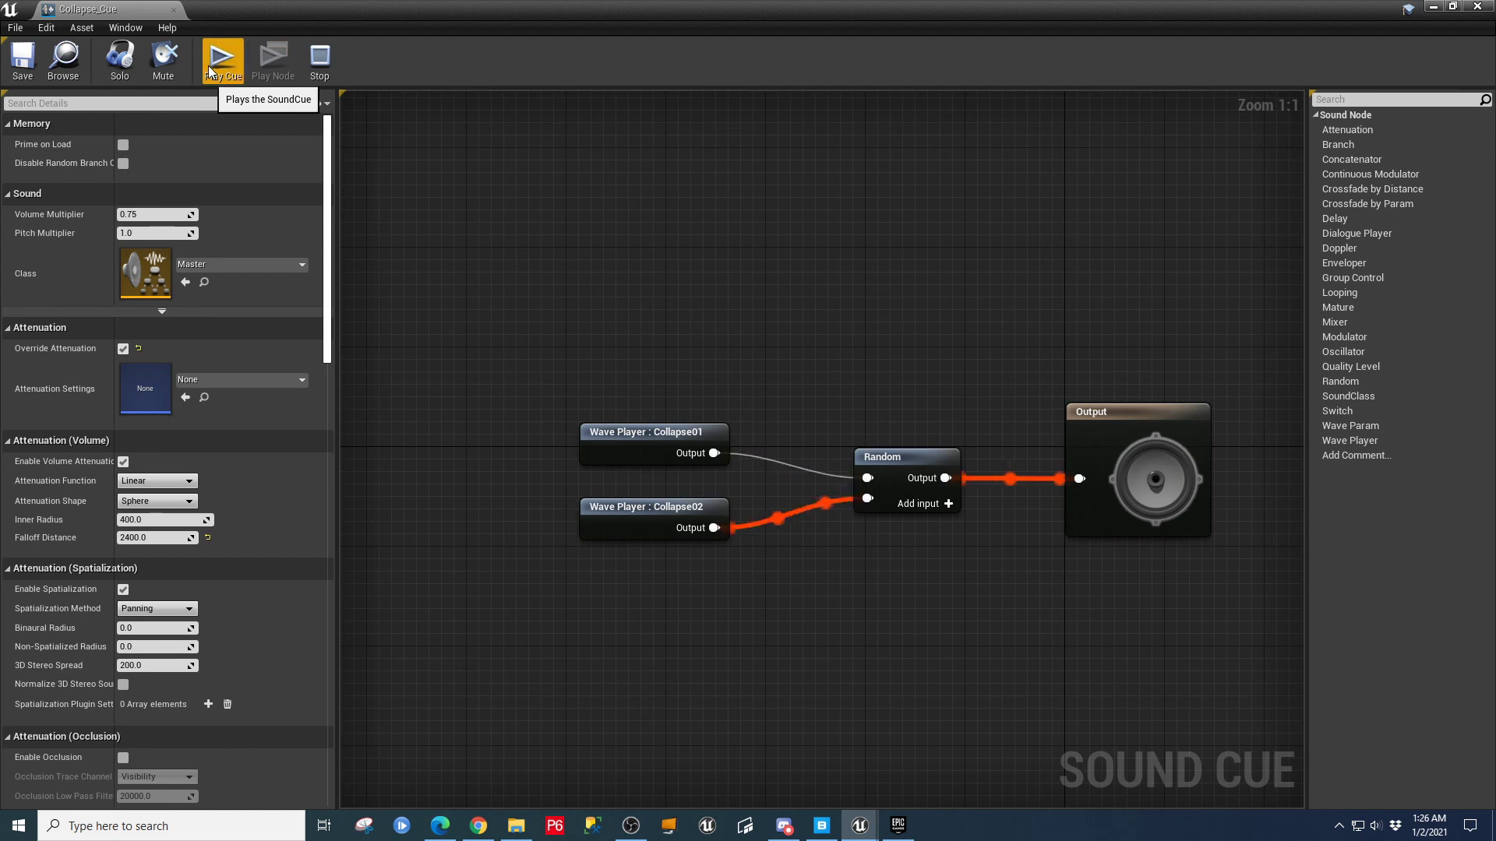
pyautogui.click(209, 67)
pyautogui.click(211, 65)
pyautogui.click(211, 67)
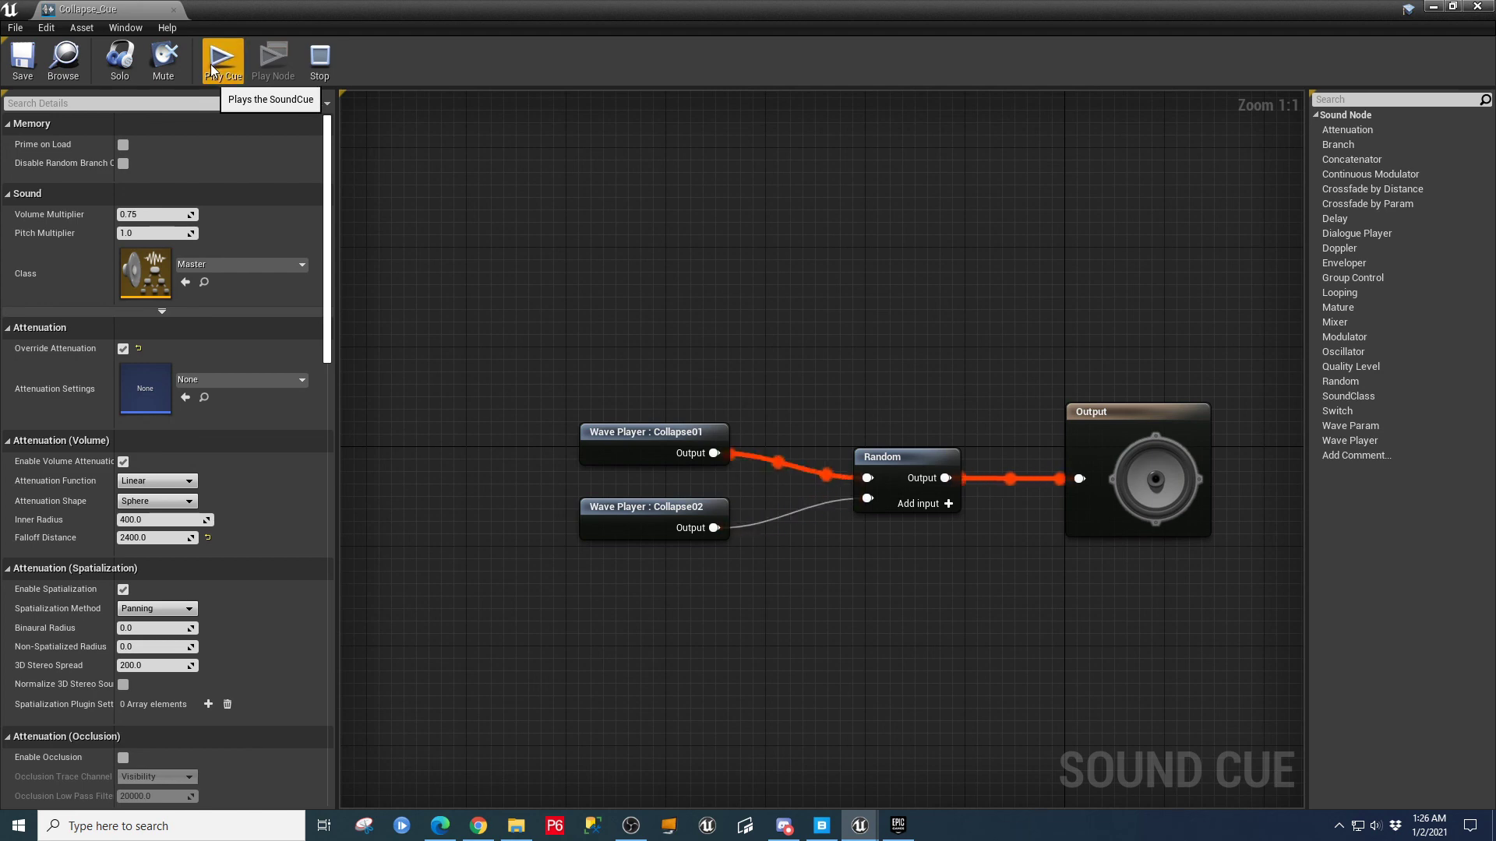
pyautogui.click(324, 67)
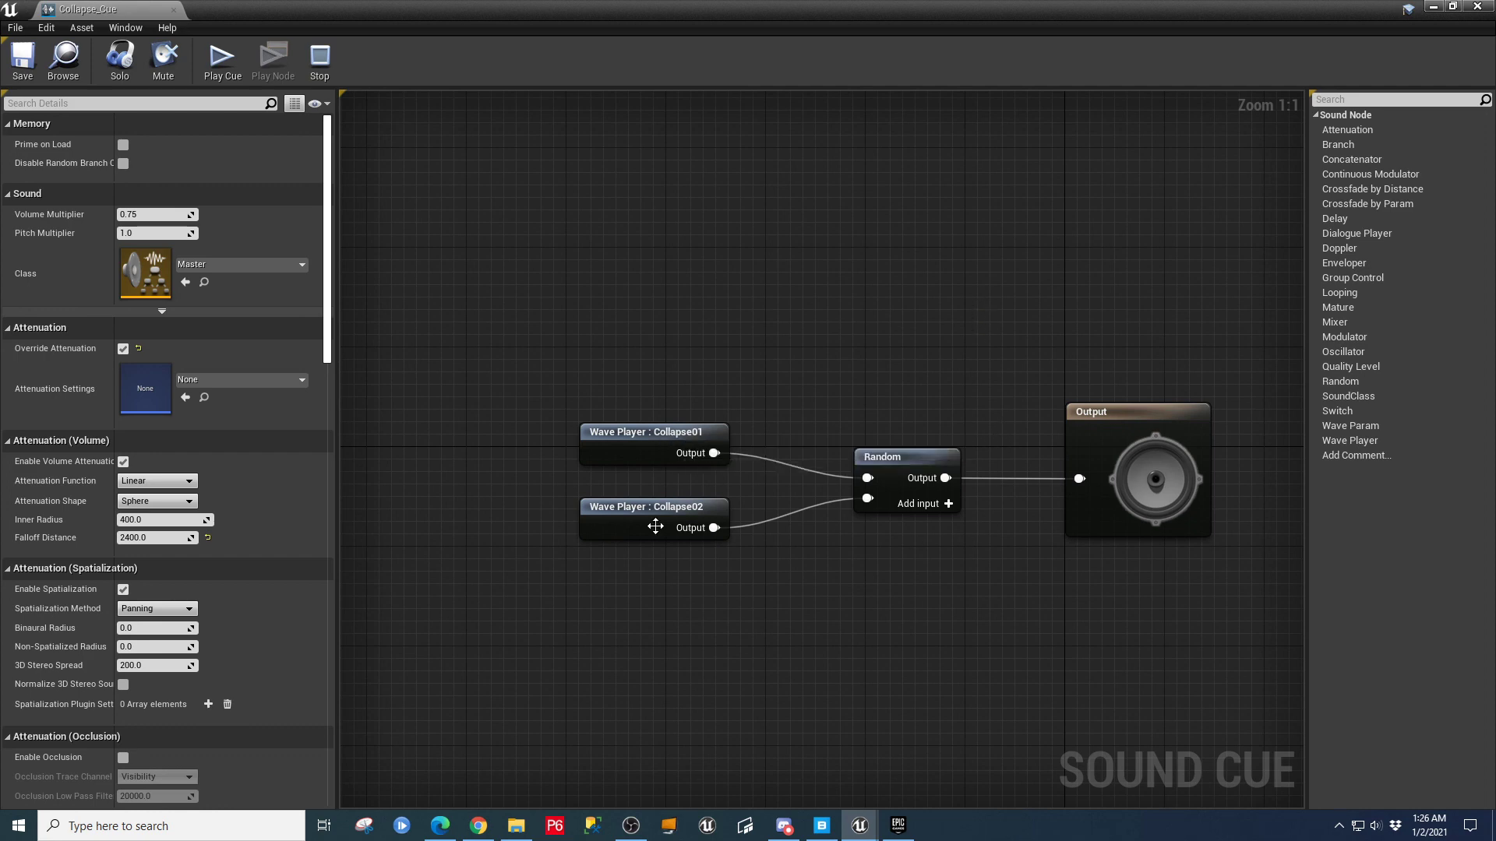
# - Add three more inputs to the Random node in the Collapse_Cue graph
pyautogui.click(948, 505)
pyautogui.click(948, 504)
pyautogui.click(948, 504)
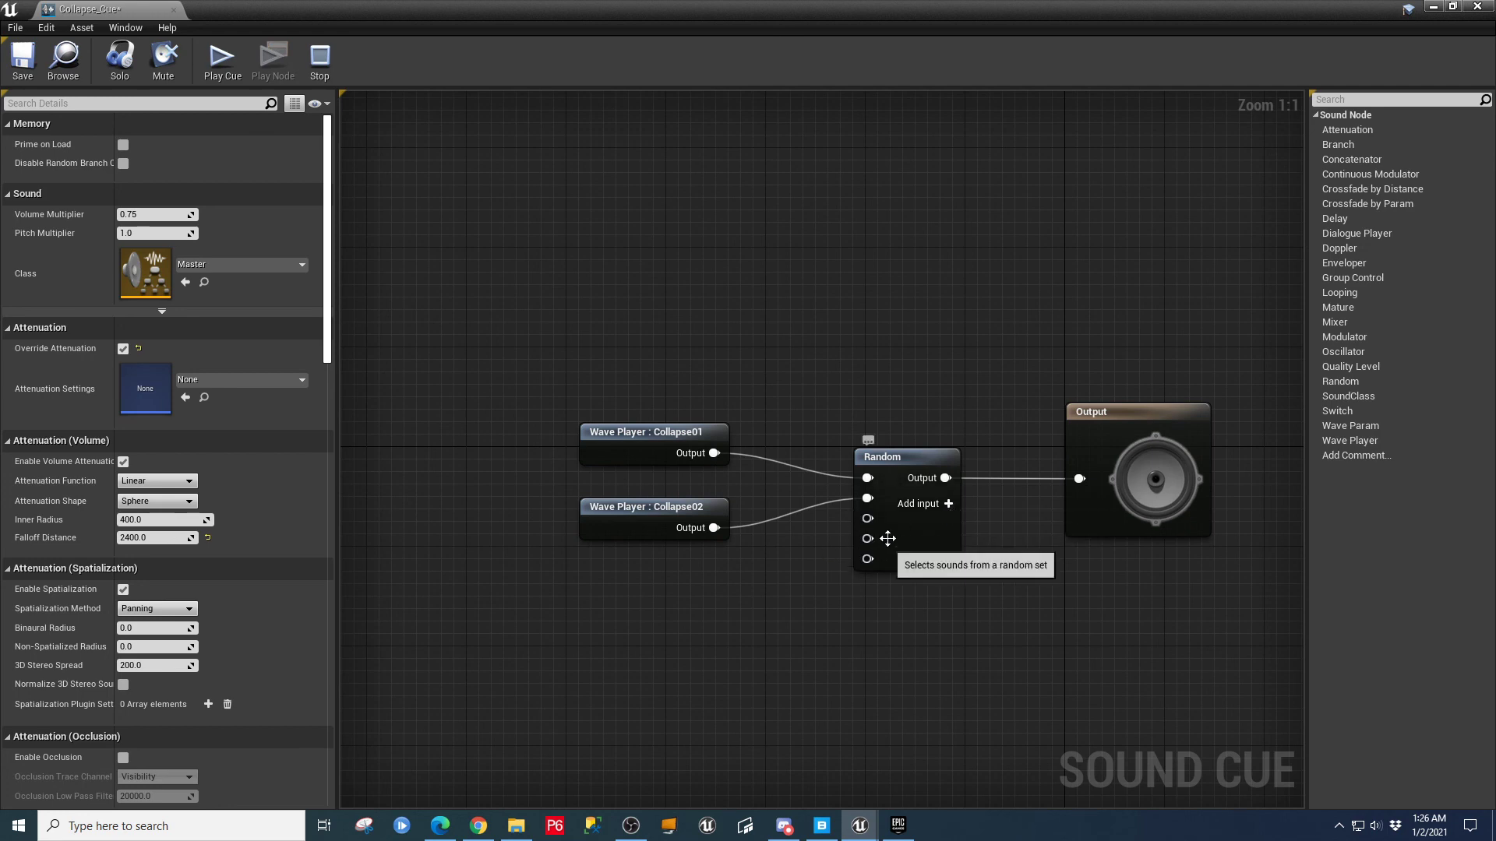
# - Play the cue repeatedly to hear how the Random node behaves with three unconnected inputs
pyautogui.click(226, 74)
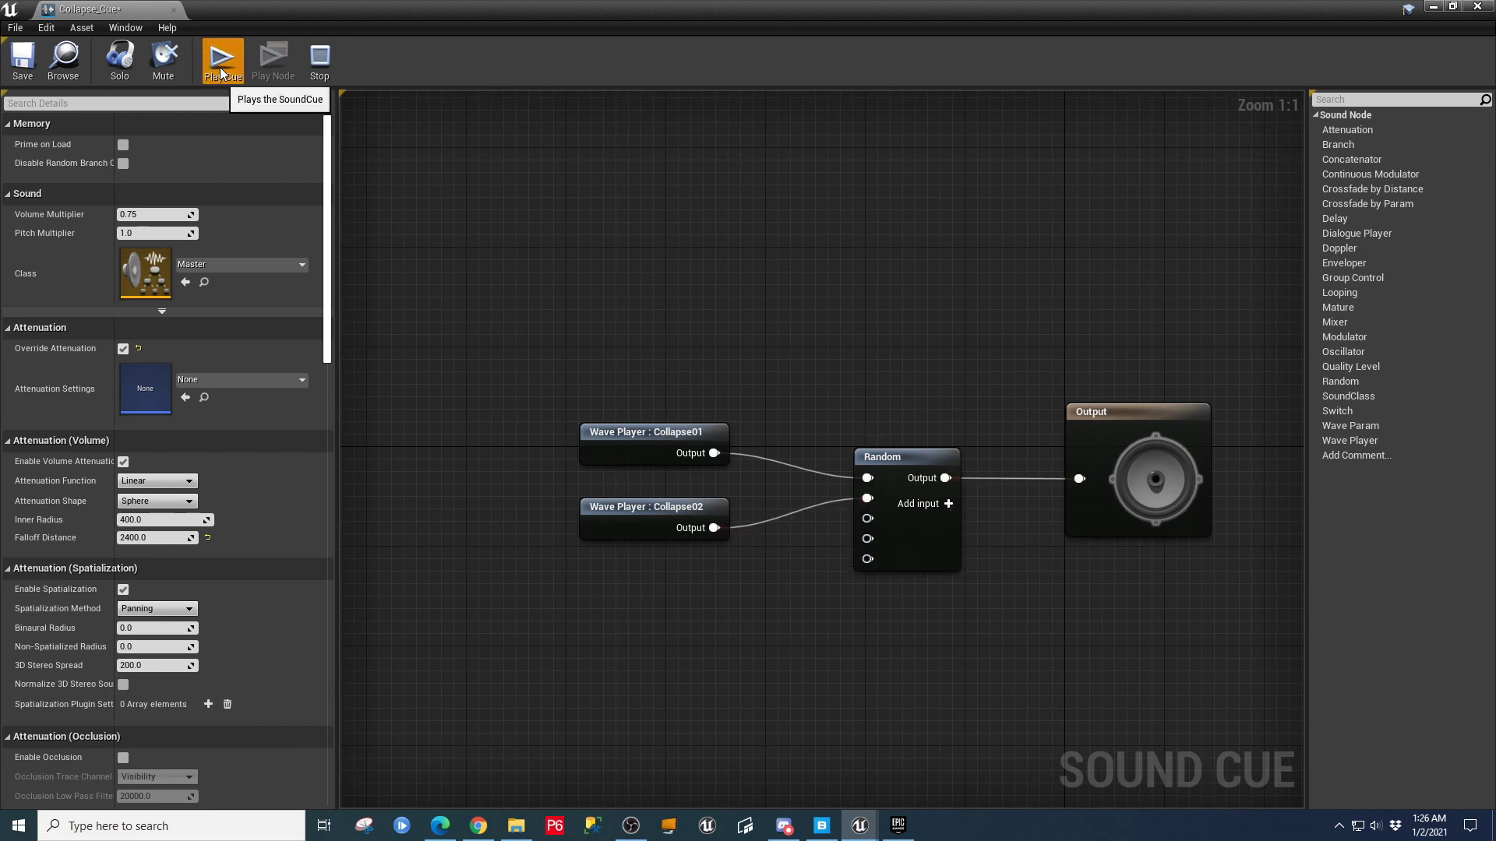
pyautogui.click(221, 74)
pyautogui.click(220, 74)
pyautogui.click(221, 74)
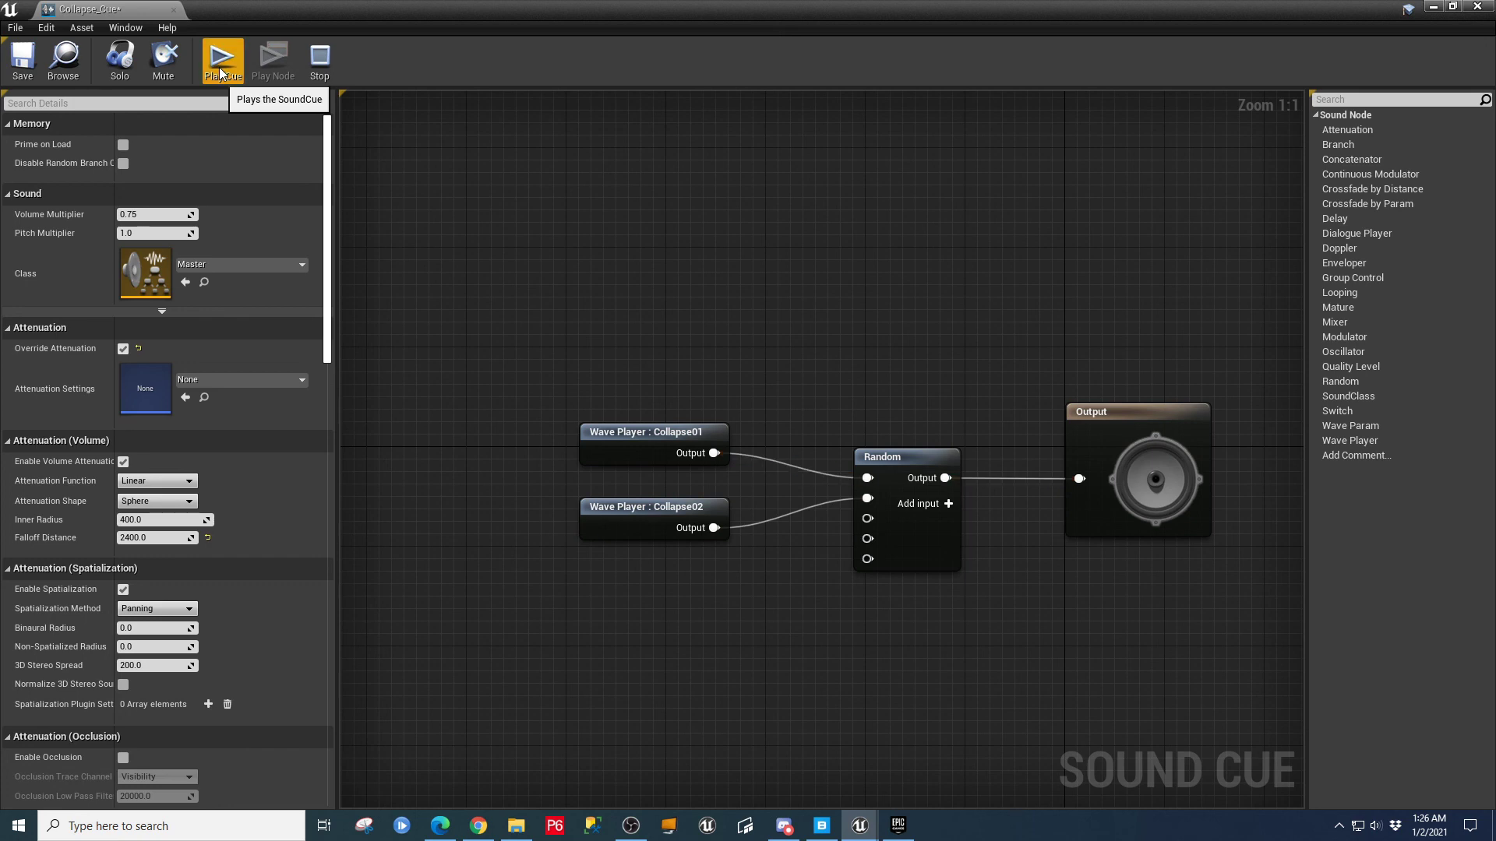
pyautogui.click(219, 74)
pyautogui.click(219, 70)
pyautogui.click(219, 70)
pyautogui.click(218, 55)
pyautogui.click(219, 56)
pyautogui.click(218, 56)
pyautogui.click(219, 56)
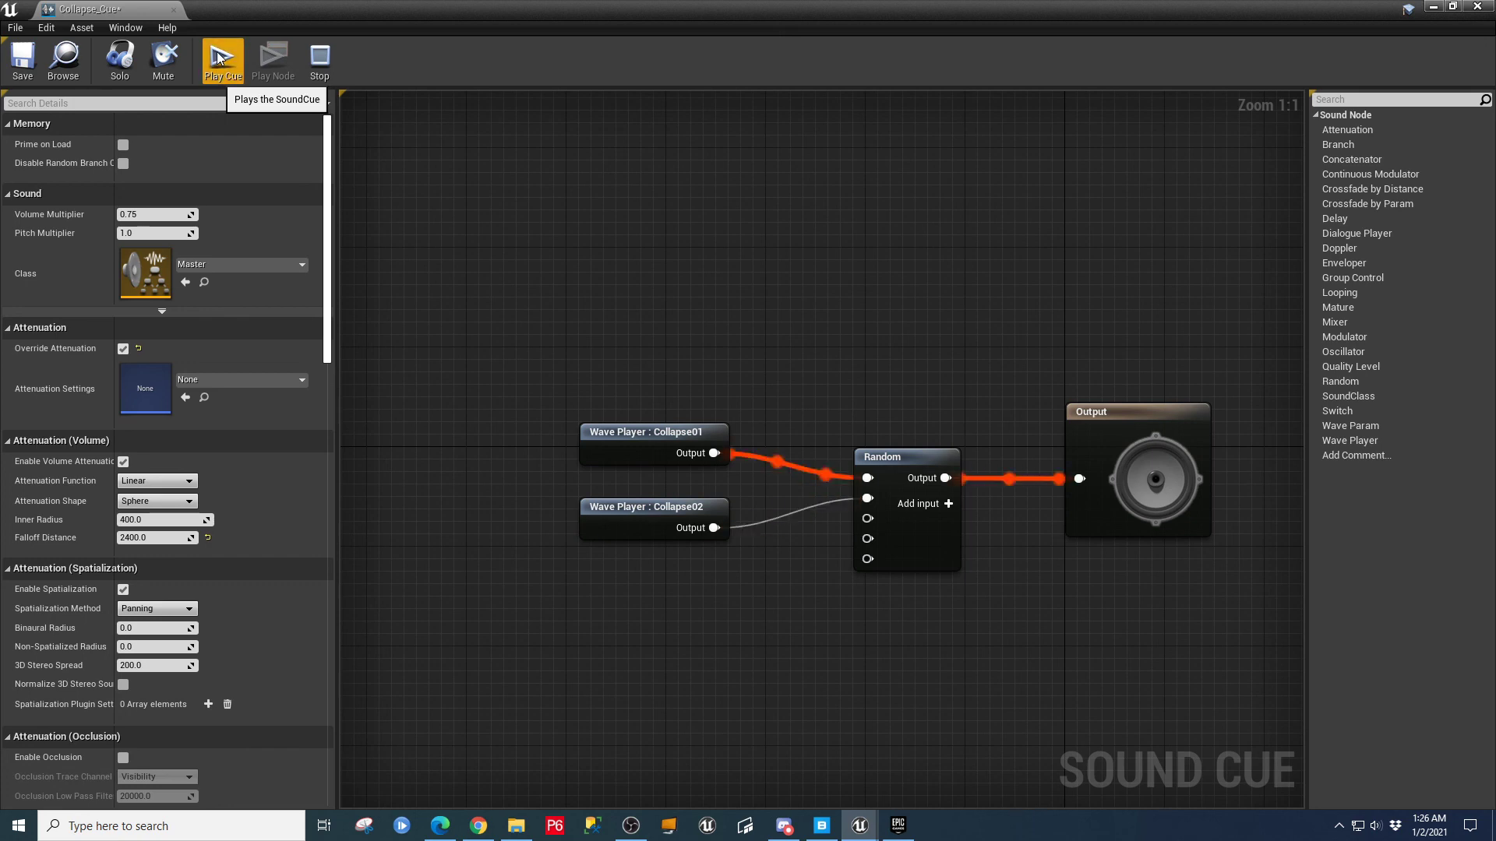
pyautogui.click(219, 56)
pyautogui.click(219, 56)
pyautogui.click(219, 56)
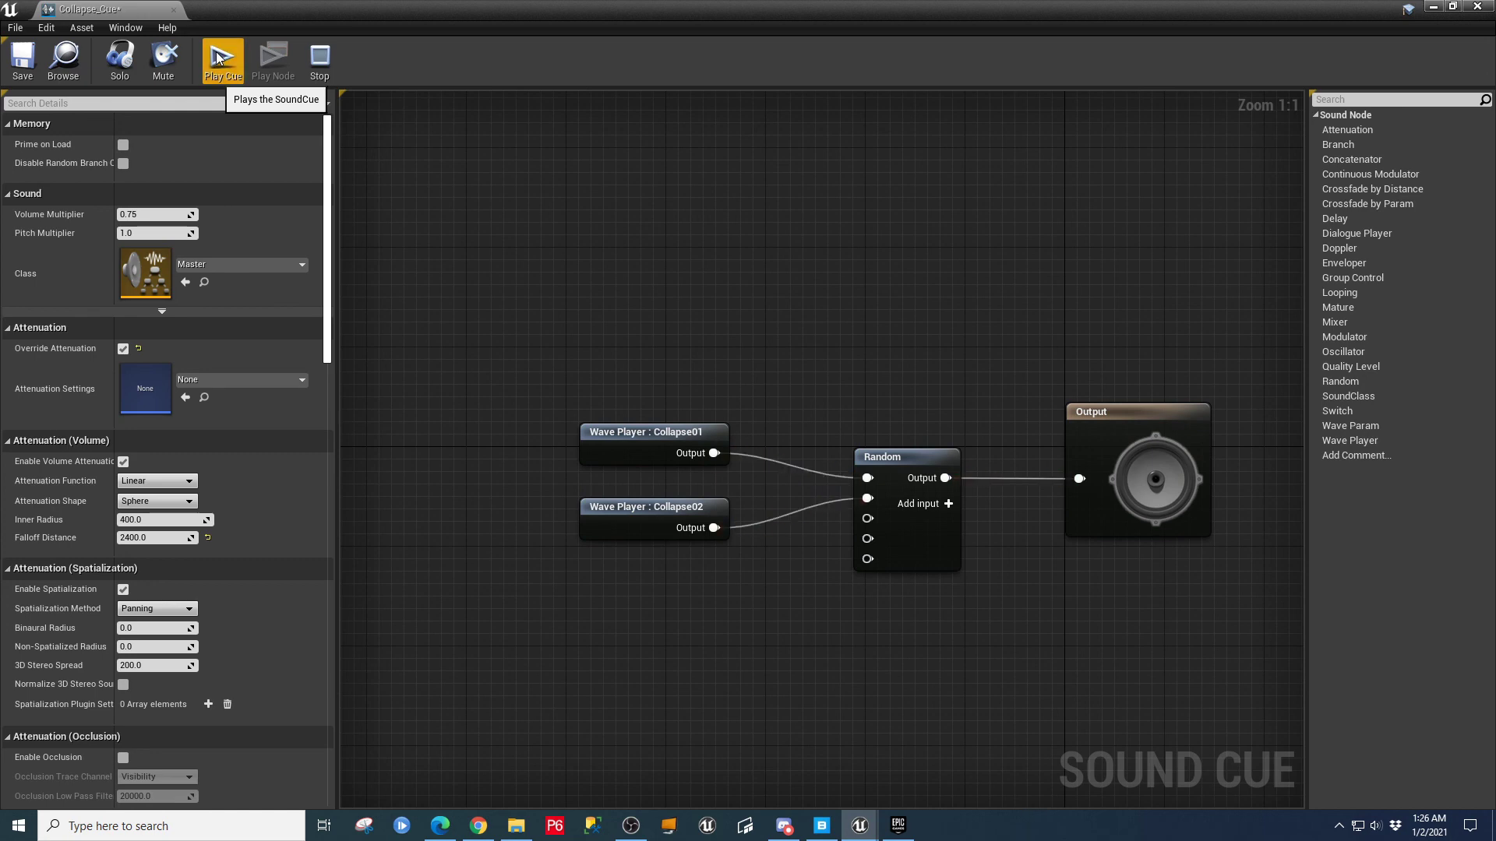
pyautogui.click(219, 56)
pyautogui.click(219, 56)
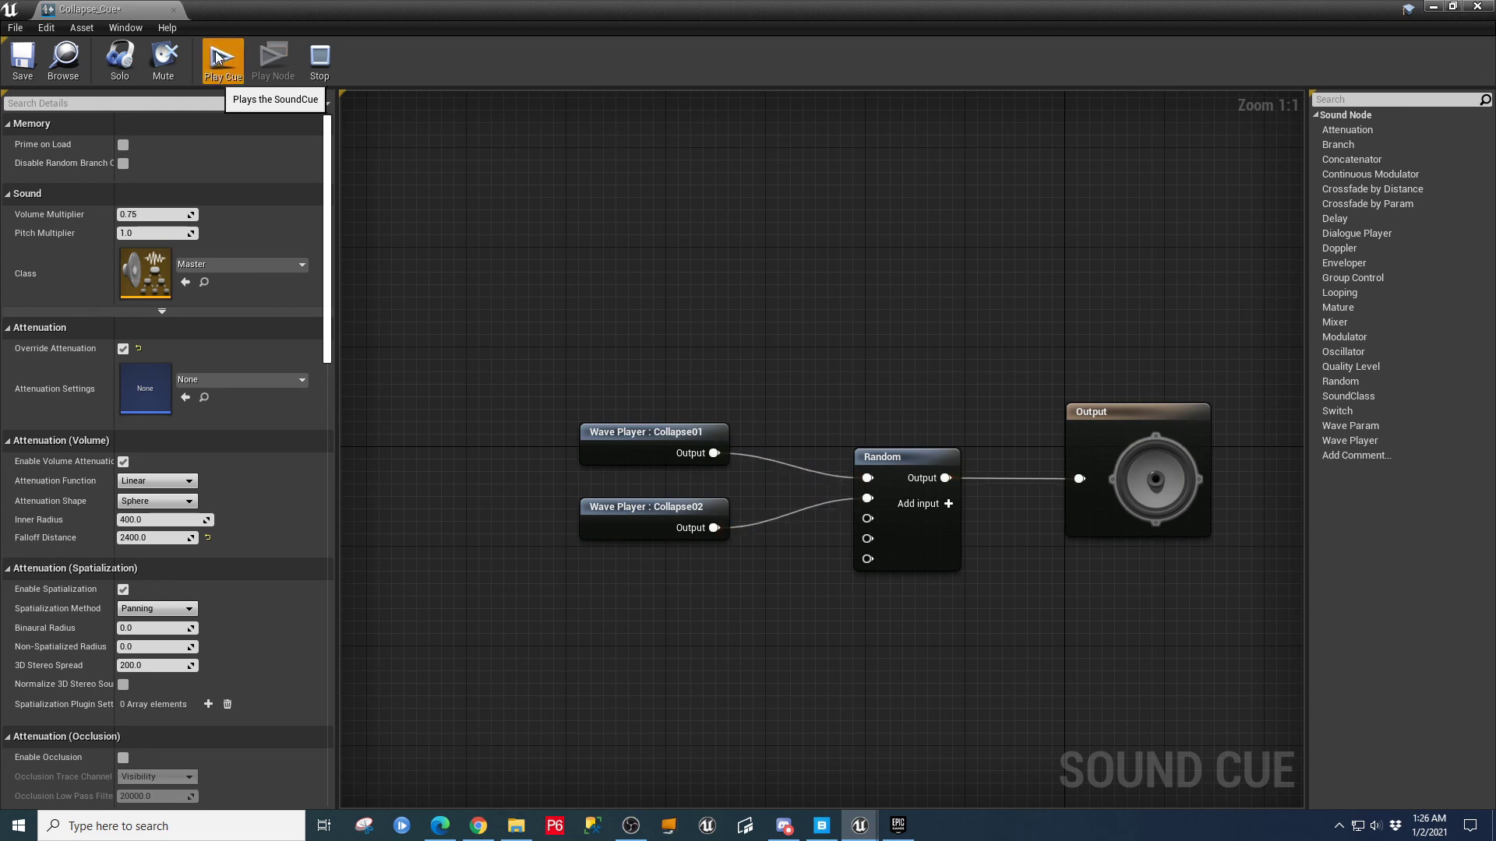
pyautogui.click(218, 56)
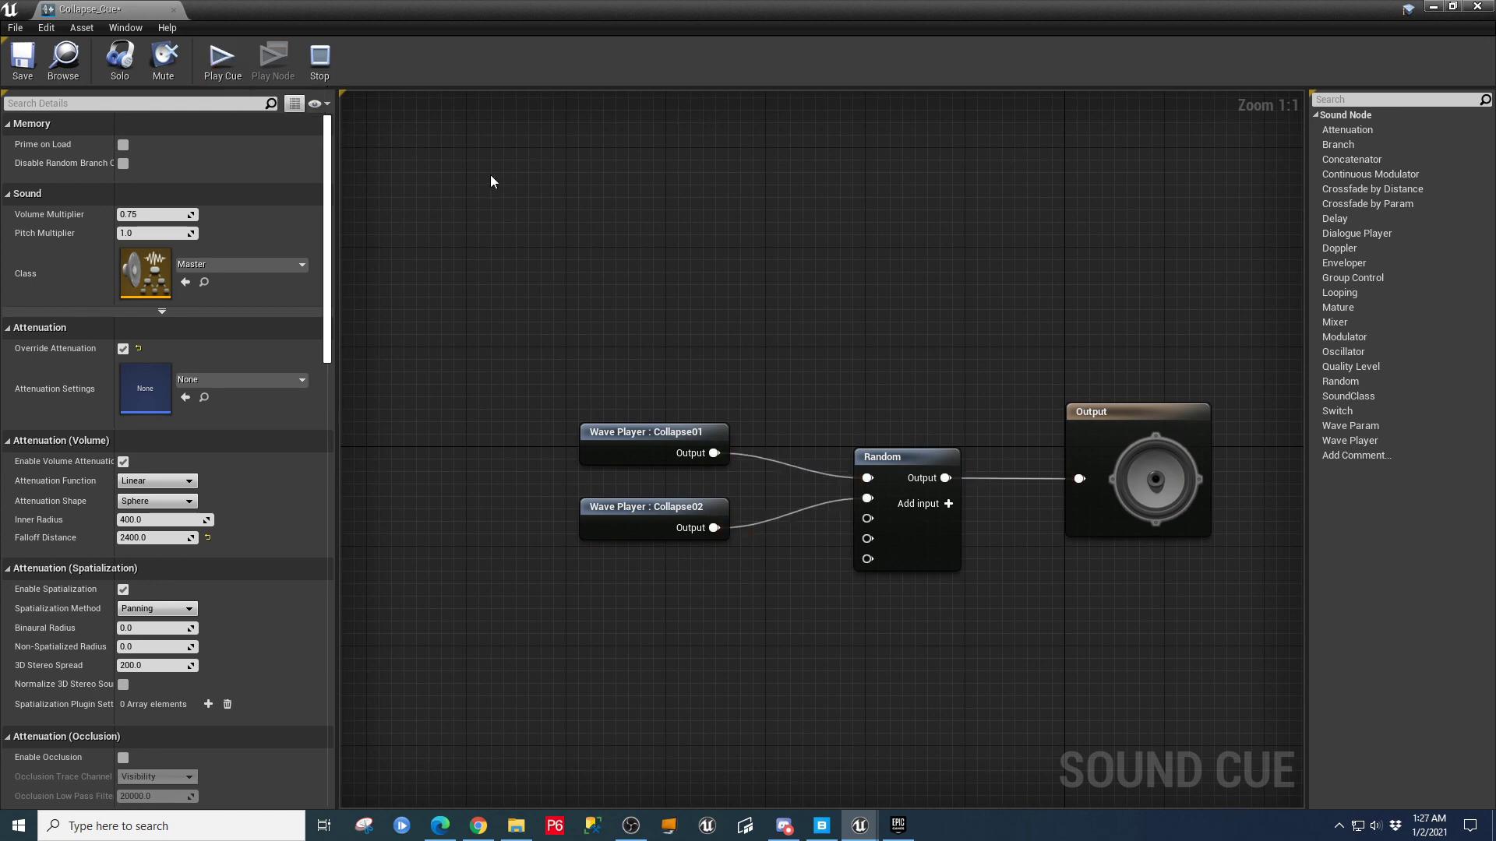
# - Close the Collapse_Cue editor and open the StarterContent Materials folder
pyautogui.click(174, 9)
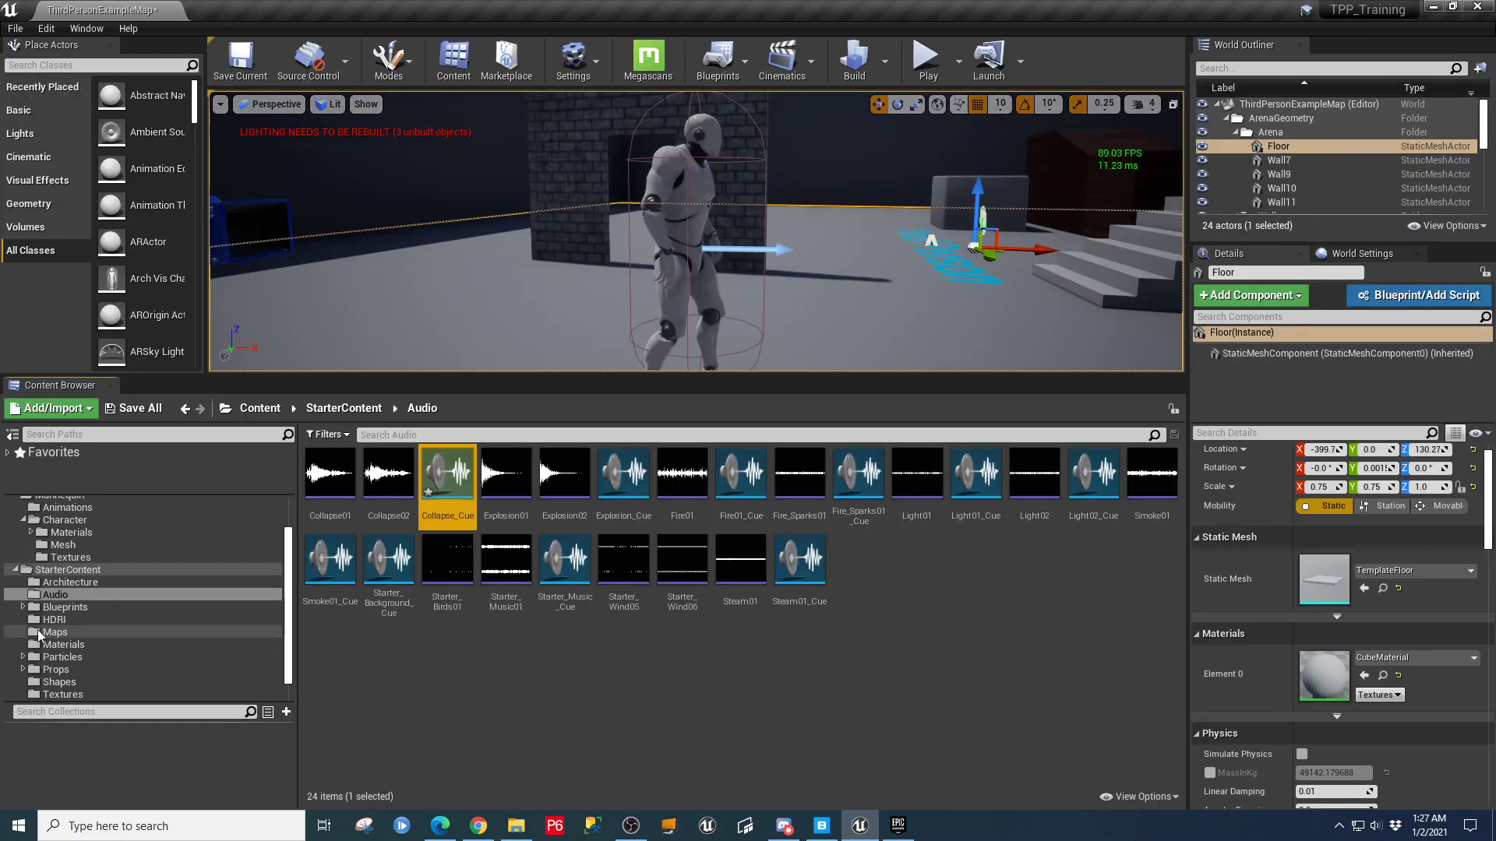
pyautogui.click(54, 648)
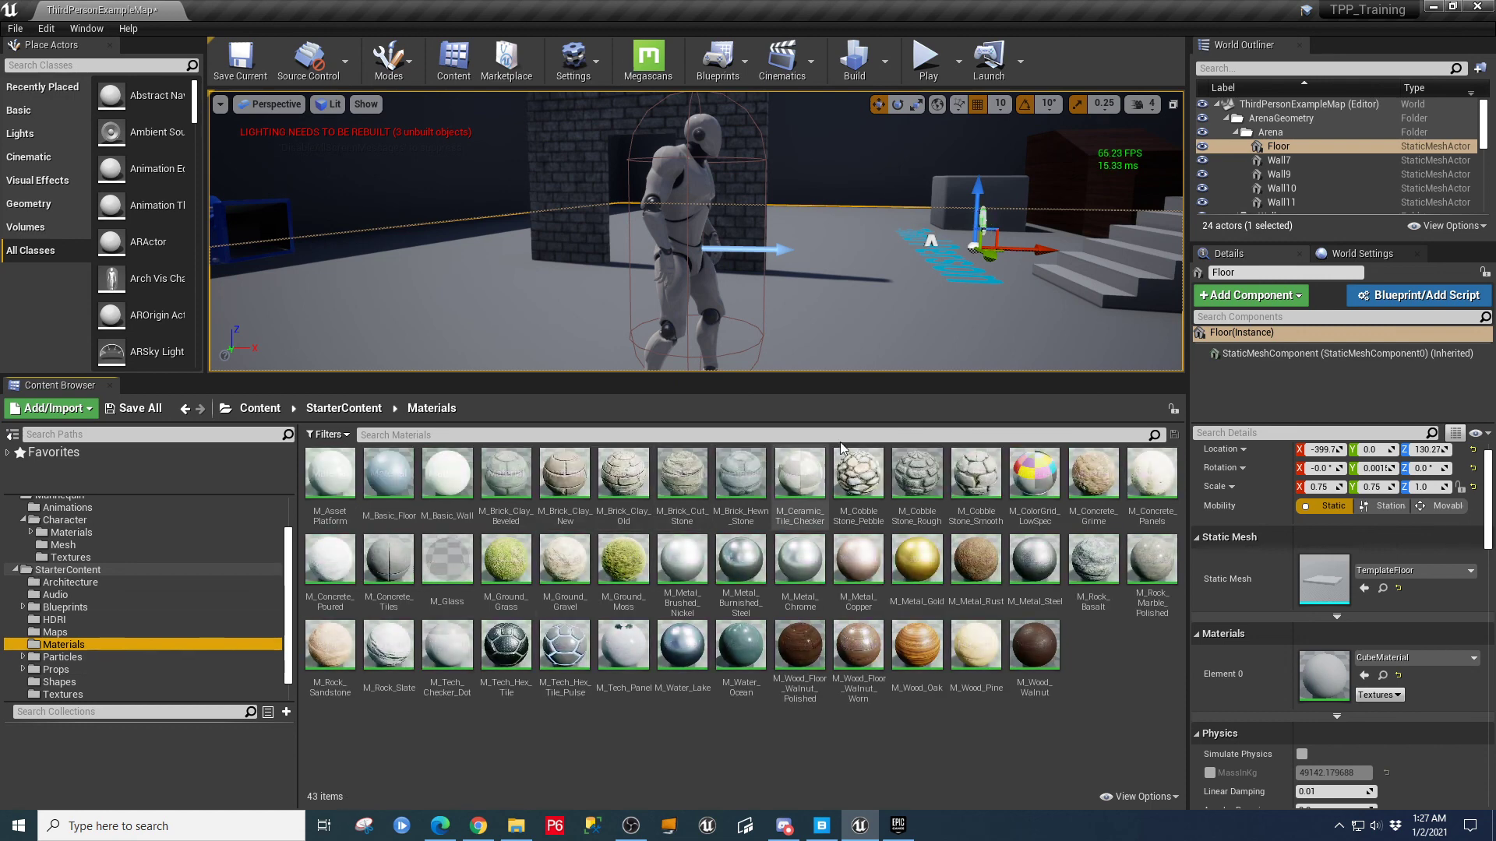
# - Enlarge the level viewport and fly the camera around to view the staircase, the mannequin and the brick door wall together
pyautogui.moveTo(922, 380); pyautogui.dragTo(922, 538)
pyautogui.moveTo(732, 312); pyautogui.dragTo(818, 418, button='right')
pyautogui.press('a')
pyautogui.press('w')
pyautogui.press('d')
pyautogui.press('w')
pyautogui.press('s')
pyautogui.press('a')
pyautogui.press('w')
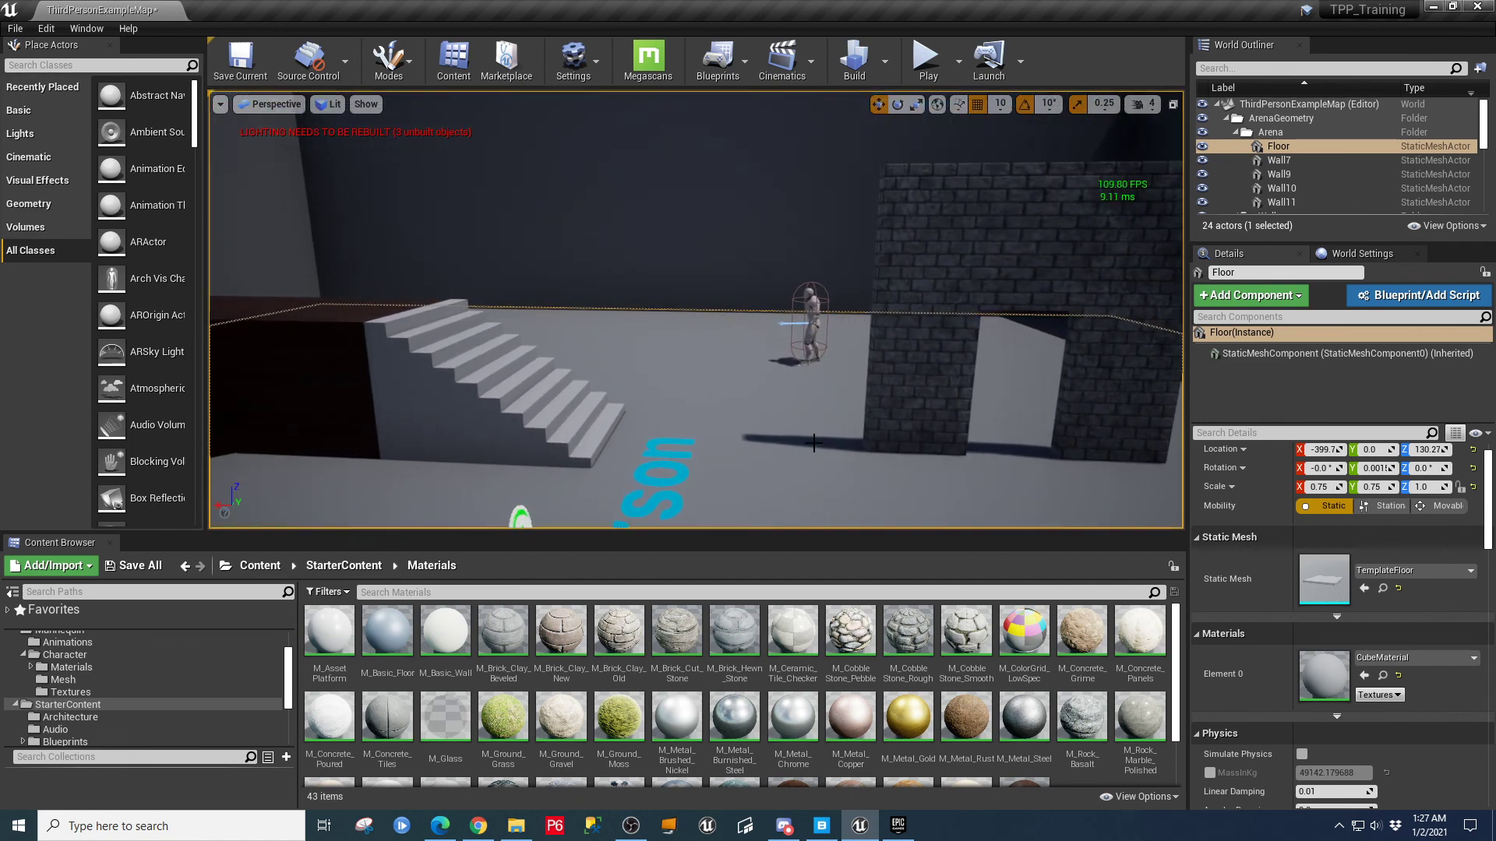
# - Collapse the Mannequin, Geometry and StarterContent folders in the content tree and show the StarterContent folder's top-level contents
pyautogui.scroll(3, 95, 674)
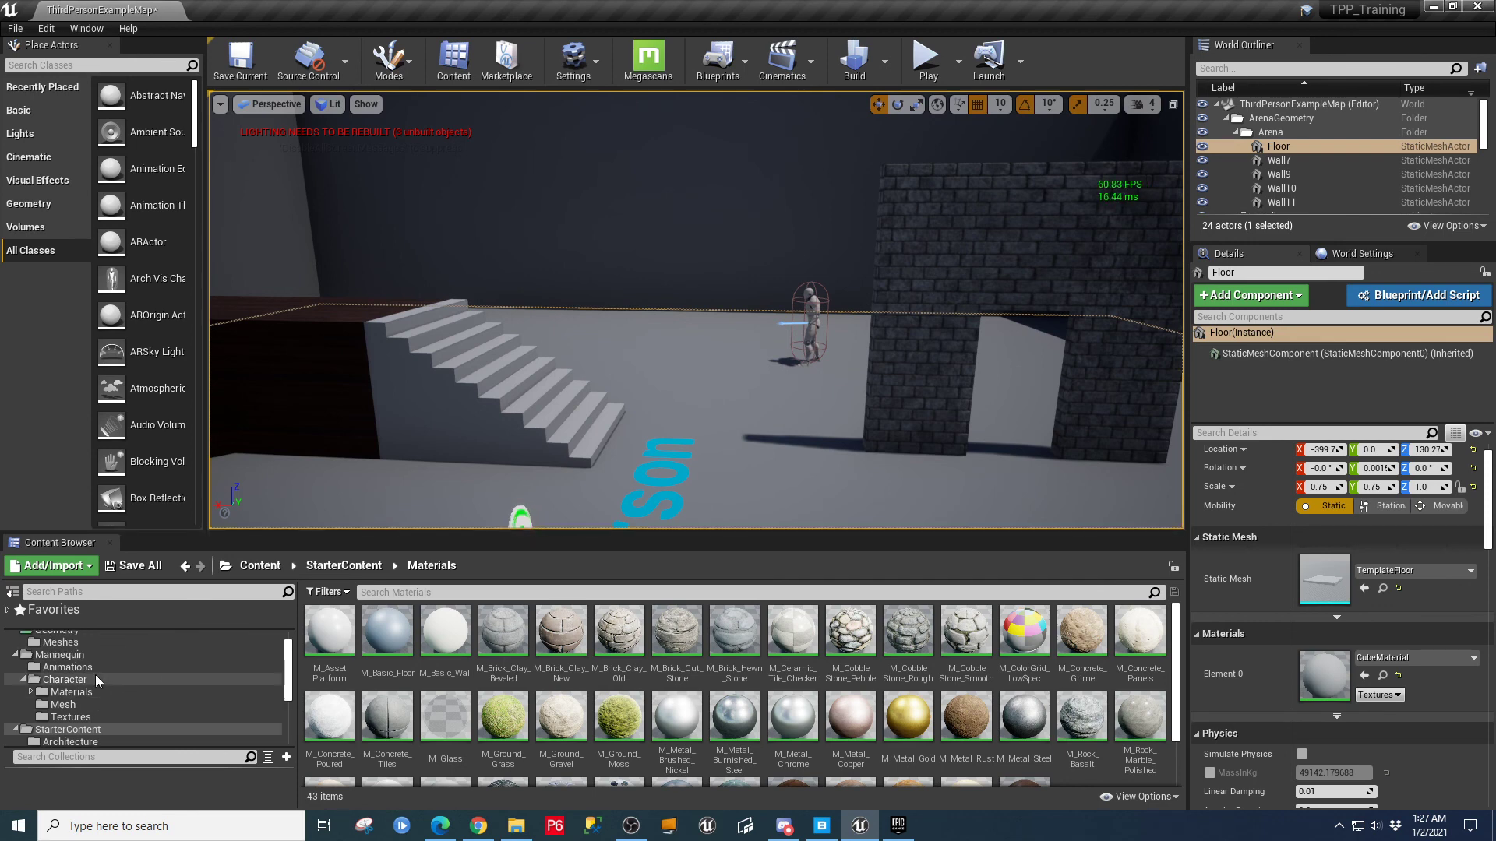
pyautogui.click(15, 679)
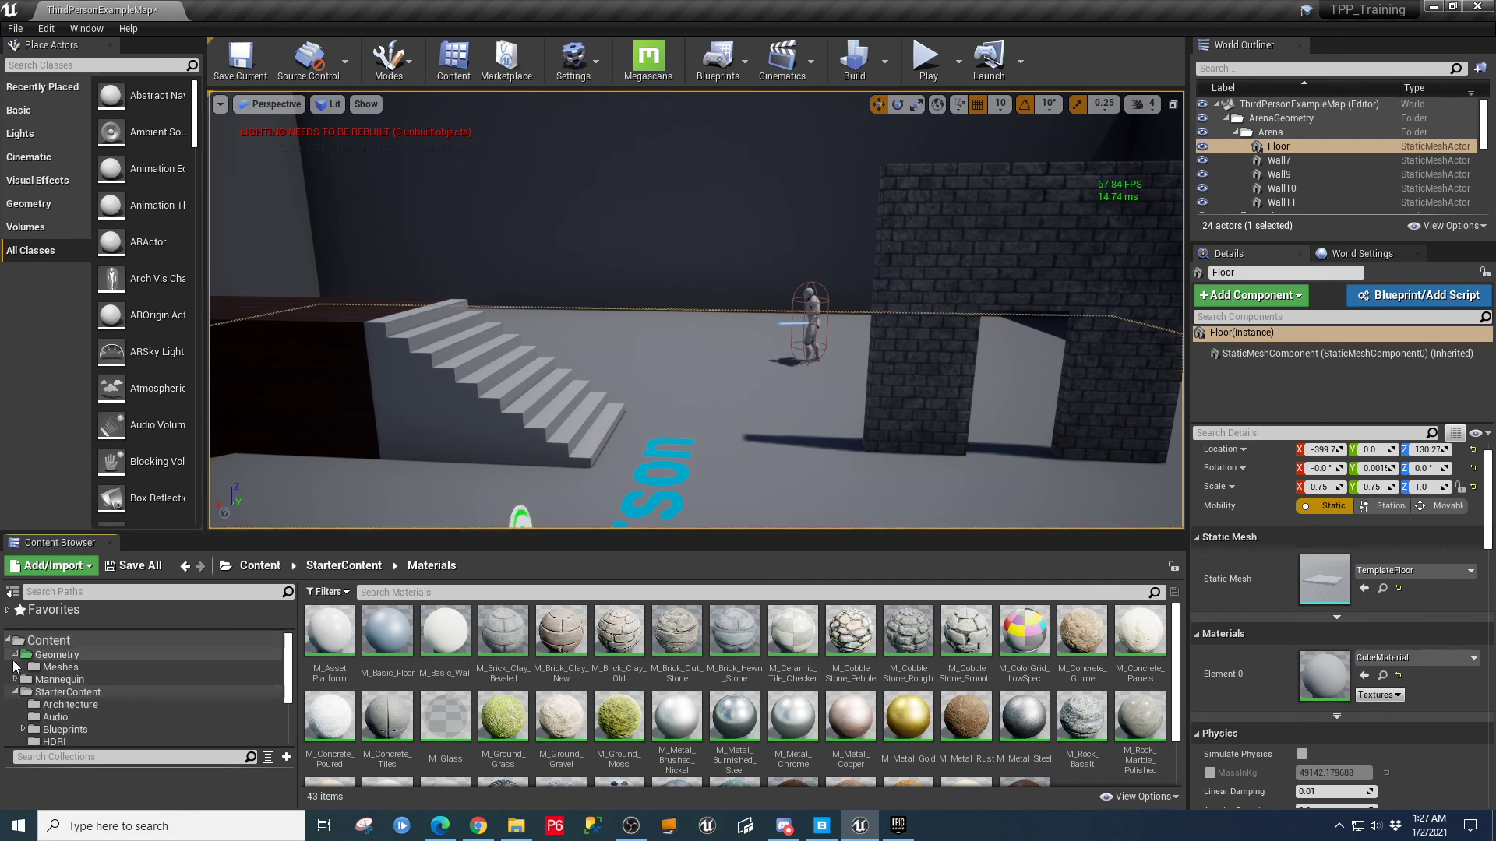
pyautogui.click(16, 654)
pyautogui.click(16, 680)
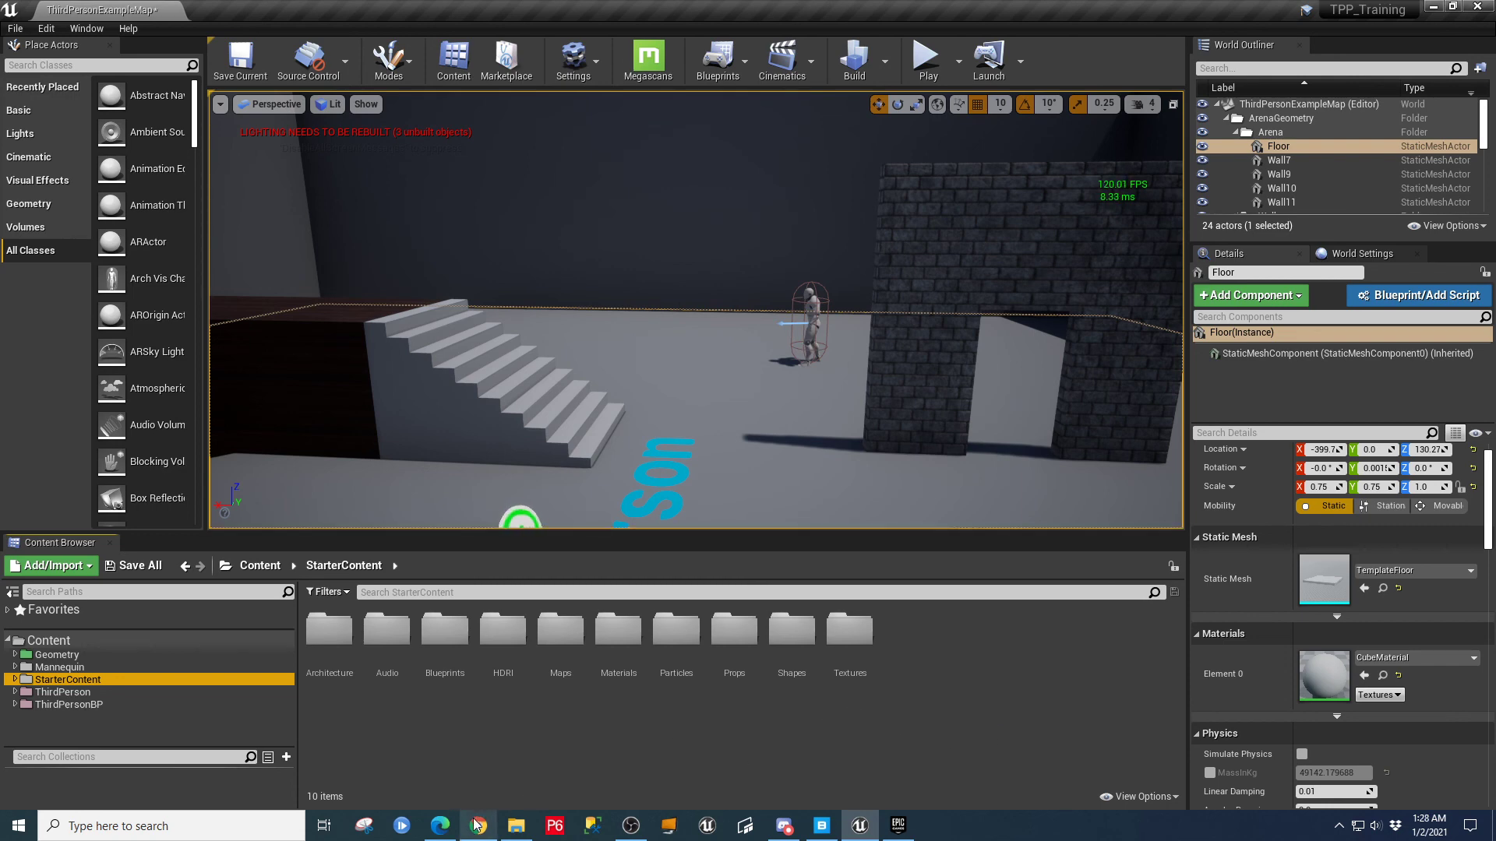
pyautogui.click(631, 825)
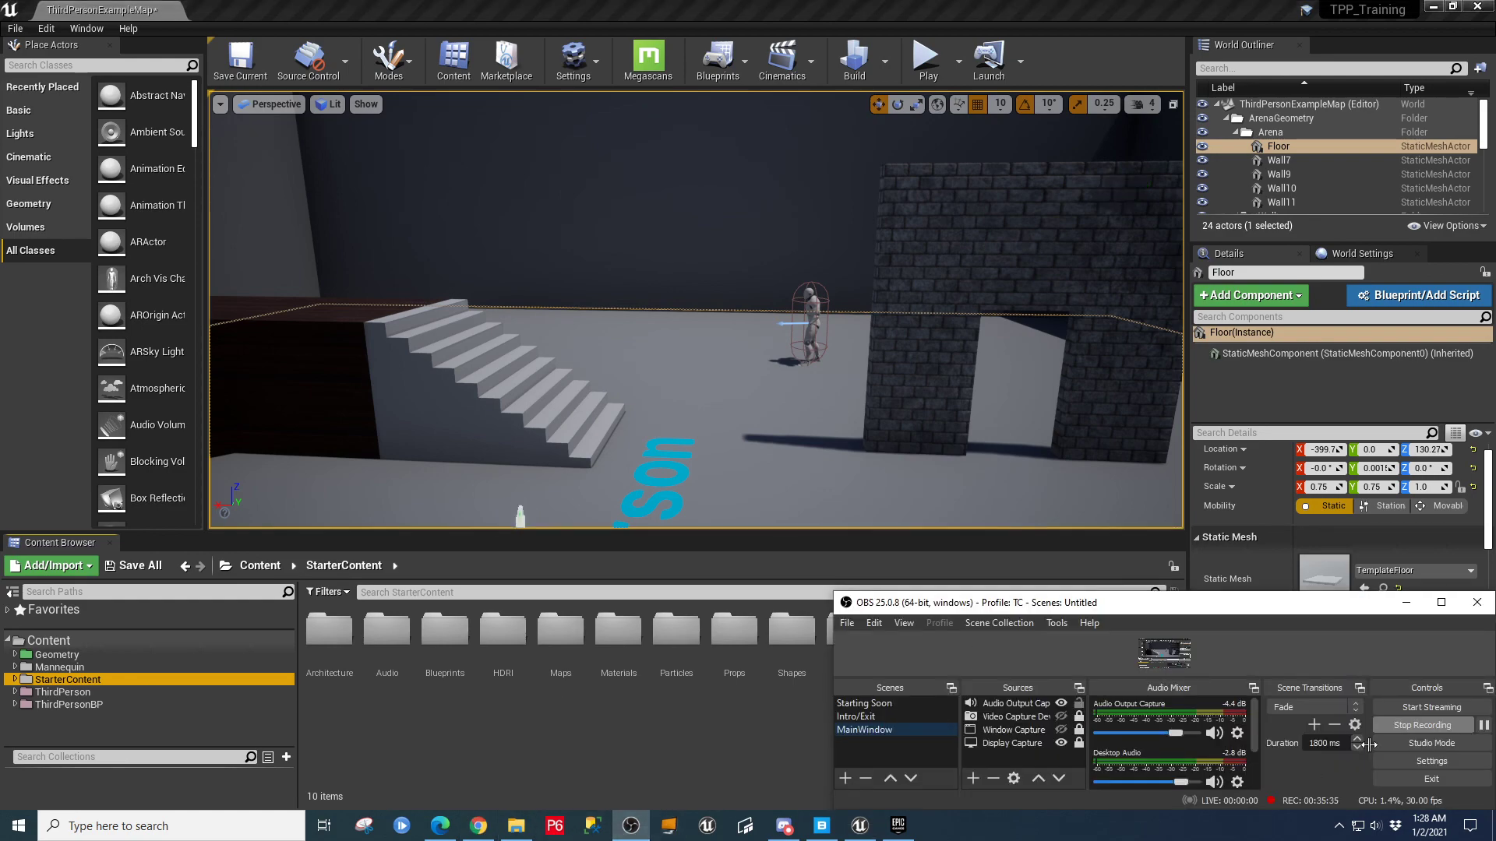